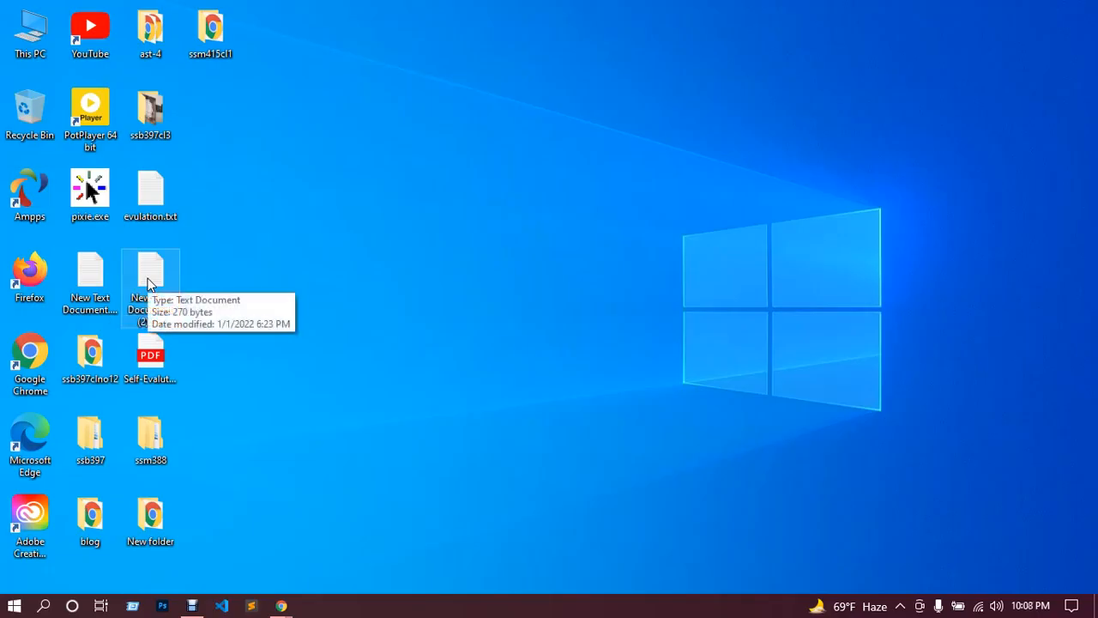
Open New Text Document (2).txt, clear everything after "1.", enlarge the text to 260%, and write "Divi theme" as the first item.
{"action": "double_click", "coordinate": [148, 278]}
{"action": "left_click_drag", "start_coordinate": [348, 203], "coordinate": [251, 85]}
{"action": "key", "text": "BackSpace"}
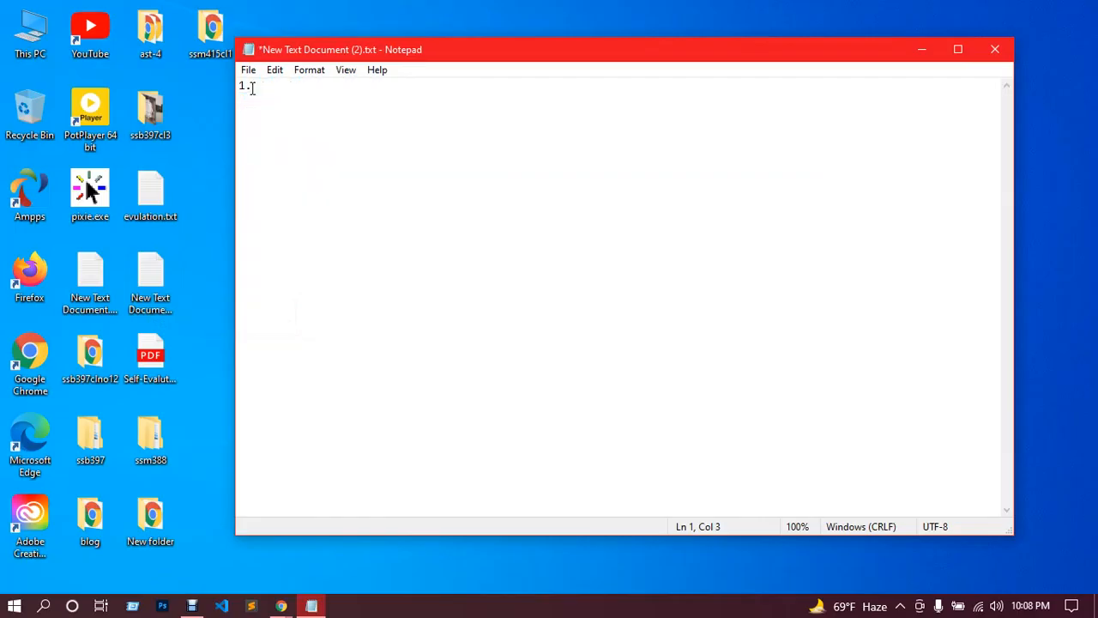
{"action": "scroll", "coordinate": [251, 86], "scroll_direction": "up", "scroll_amount": 16}
{"action": "type", "text": "Divi "}
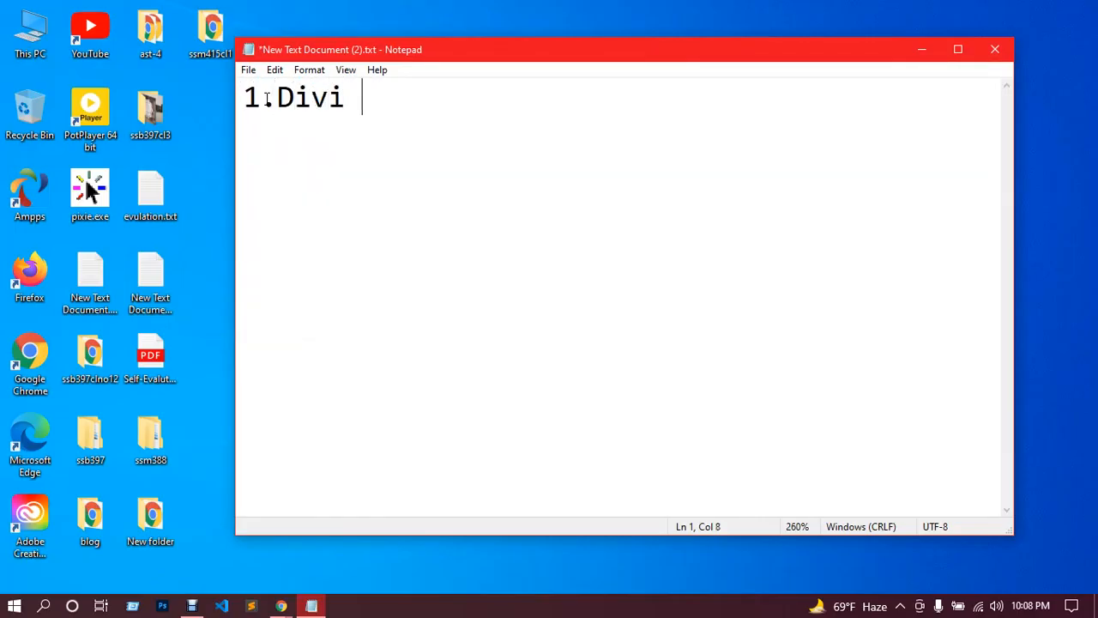
{"action": "type", "text": "theme"}
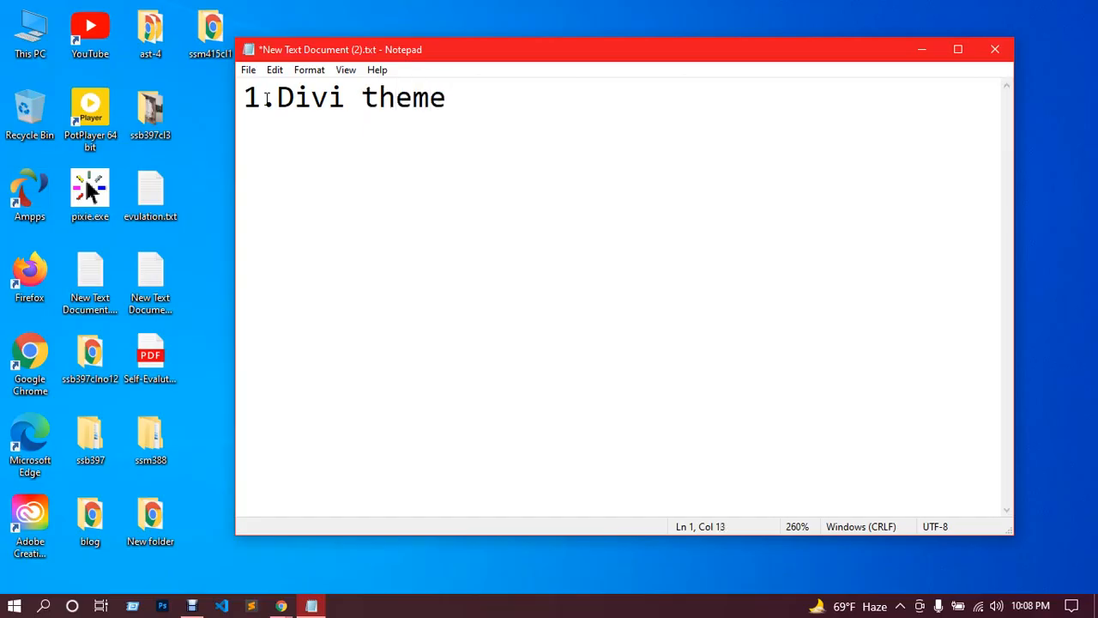
Add the list items "2. Divi builder" and "3. Why we learn divi theme & builder" on new lines.
{"action": "key", "text": "Return"}
{"action": "type", "text": "2. Divi bui"}
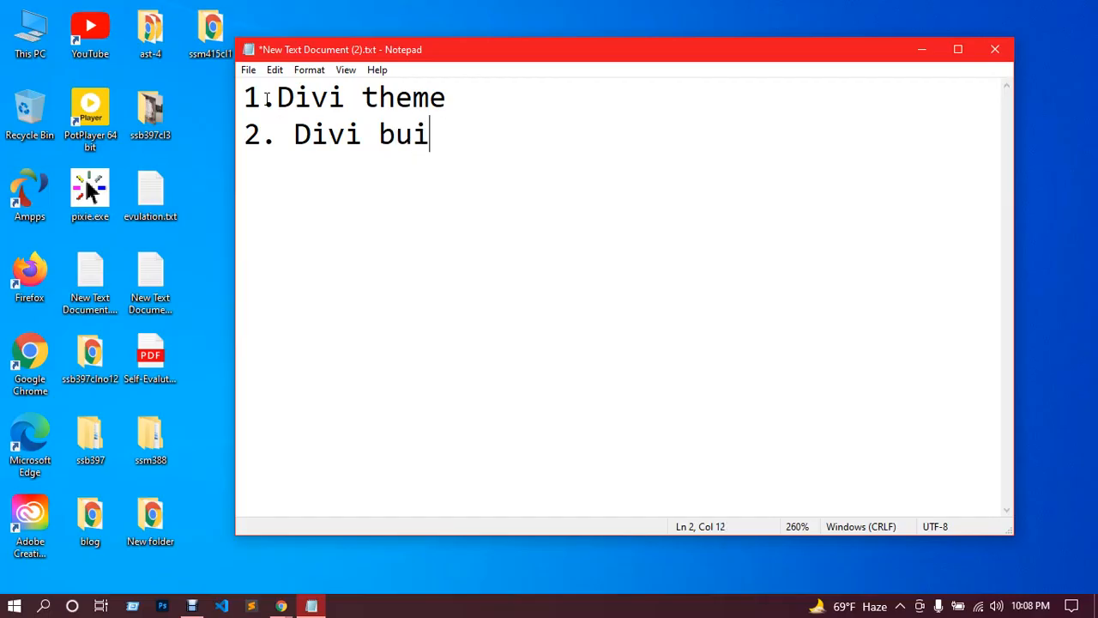
{"action": "type", "text": "lder"}
{"action": "key", "text": "Return"}
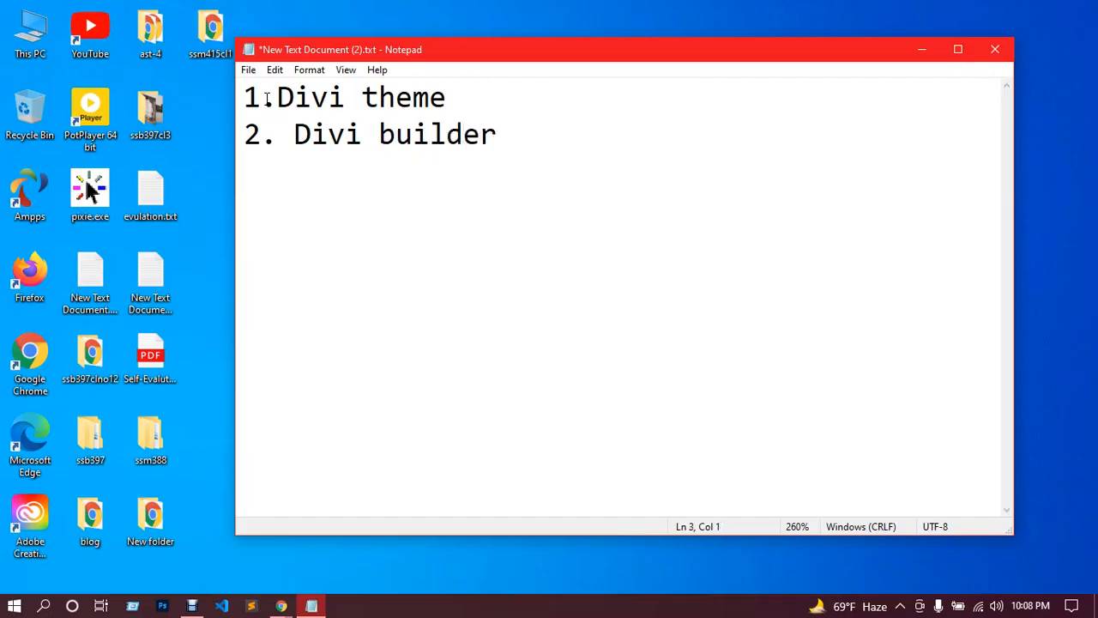
{"action": "type", "text": "3. Why we "}
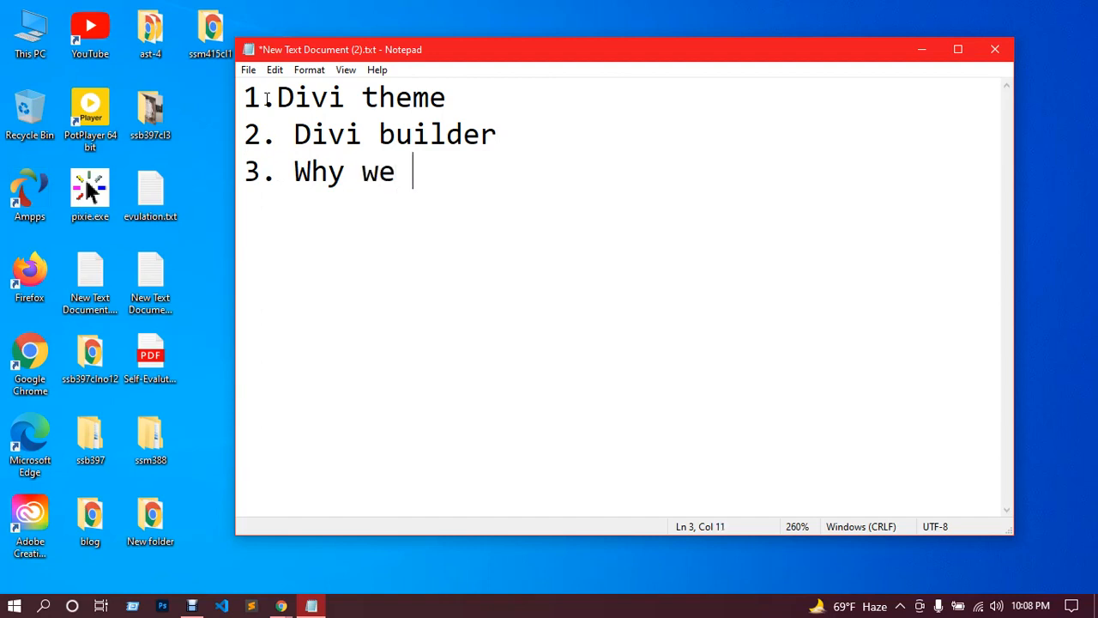
{"action": "type", "text": "learn "}
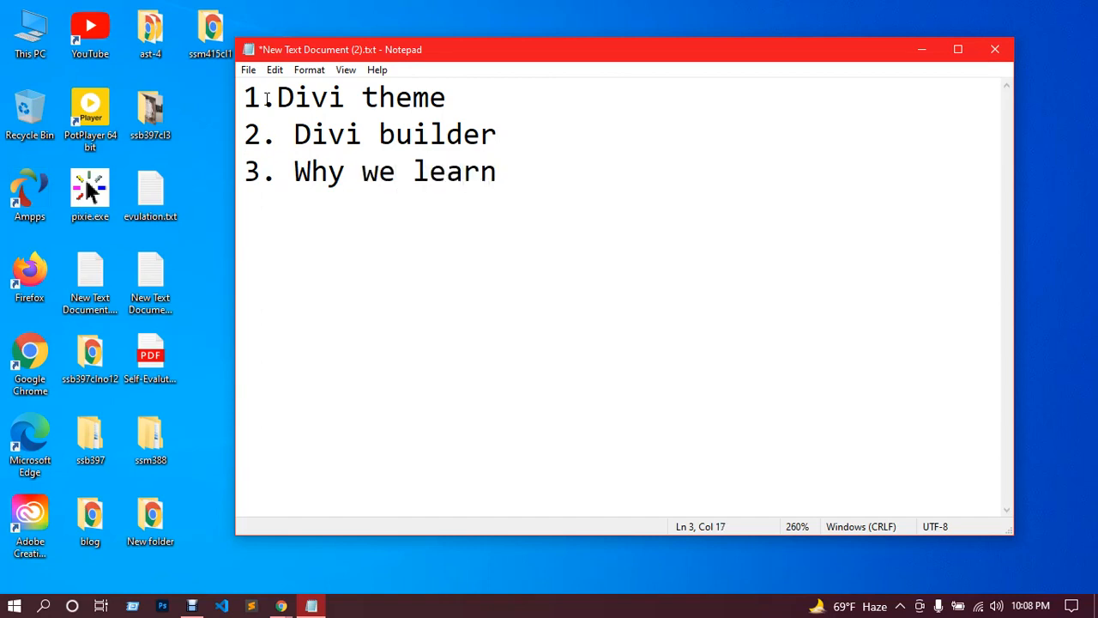
{"action": "type", "text": "divi theme "}
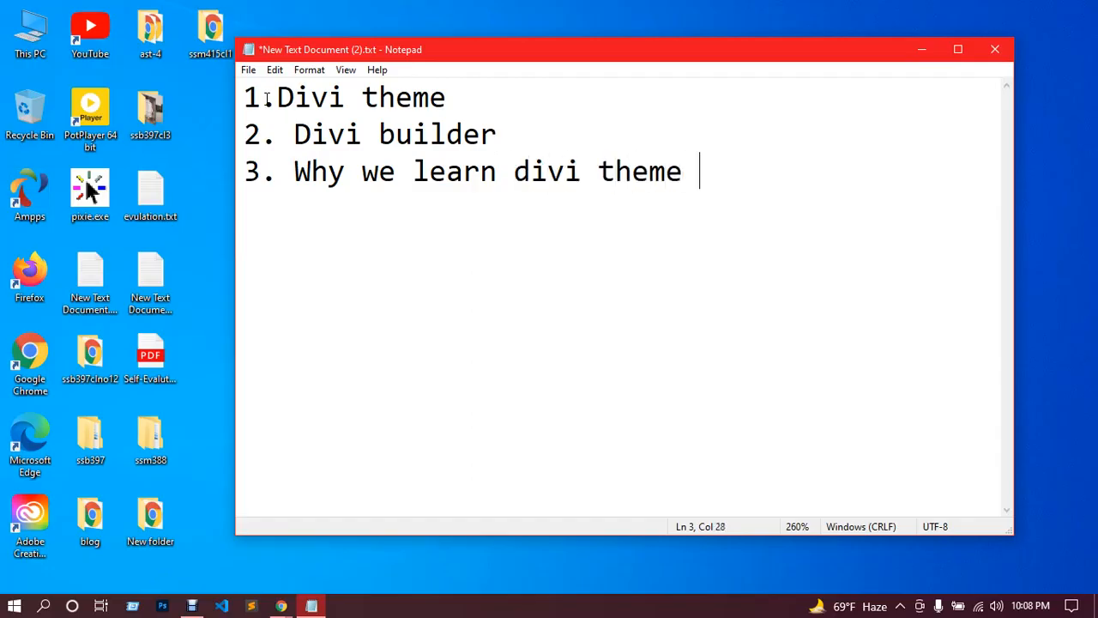
{"action": "type", "text": "& builder"}
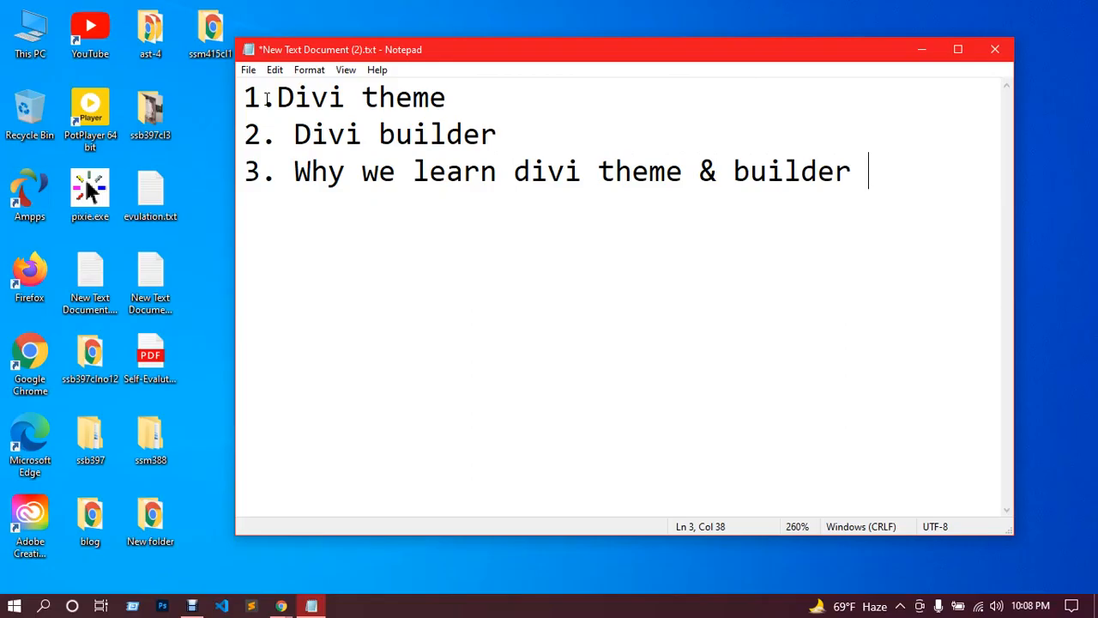
Add "4. intro with divi theme module" on a new line and save the document.
{"action": "key", "text": "Return"}
{"action": "type", "text": "4. intro "}
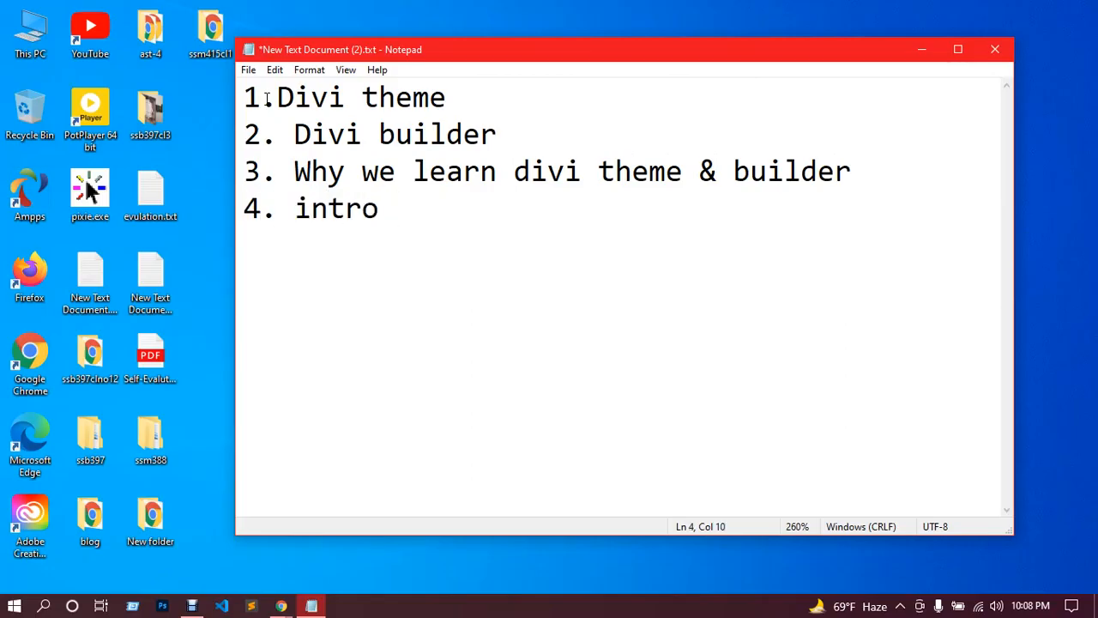
{"action": "type", "text": "with di"}
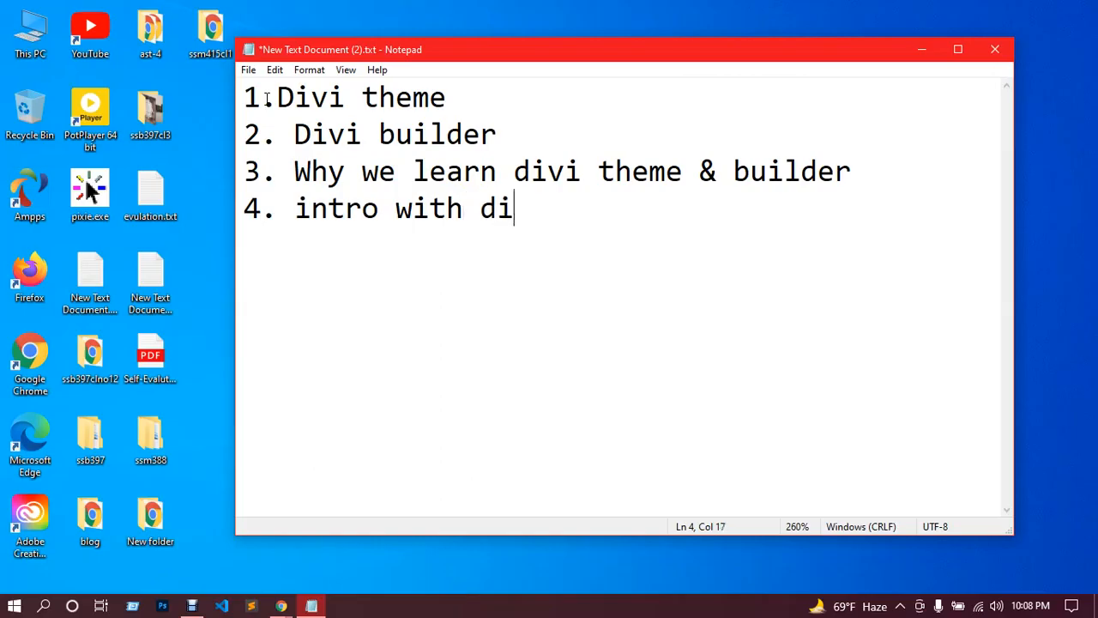
{"action": "type", "text": "vi theme mo"}
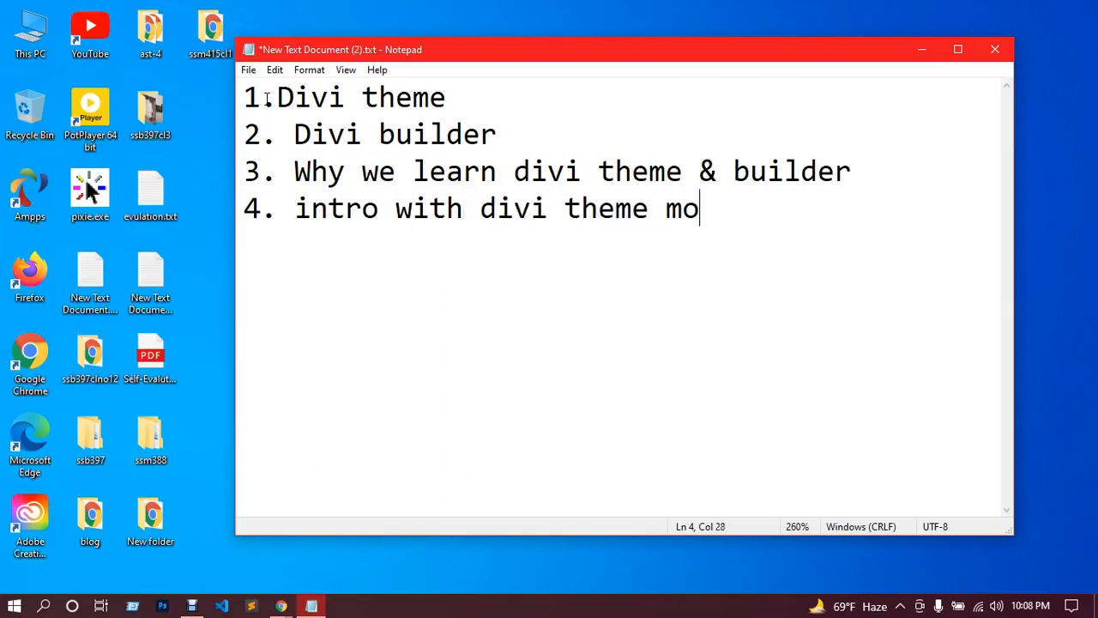
{"action": "type", "text": "dule"}
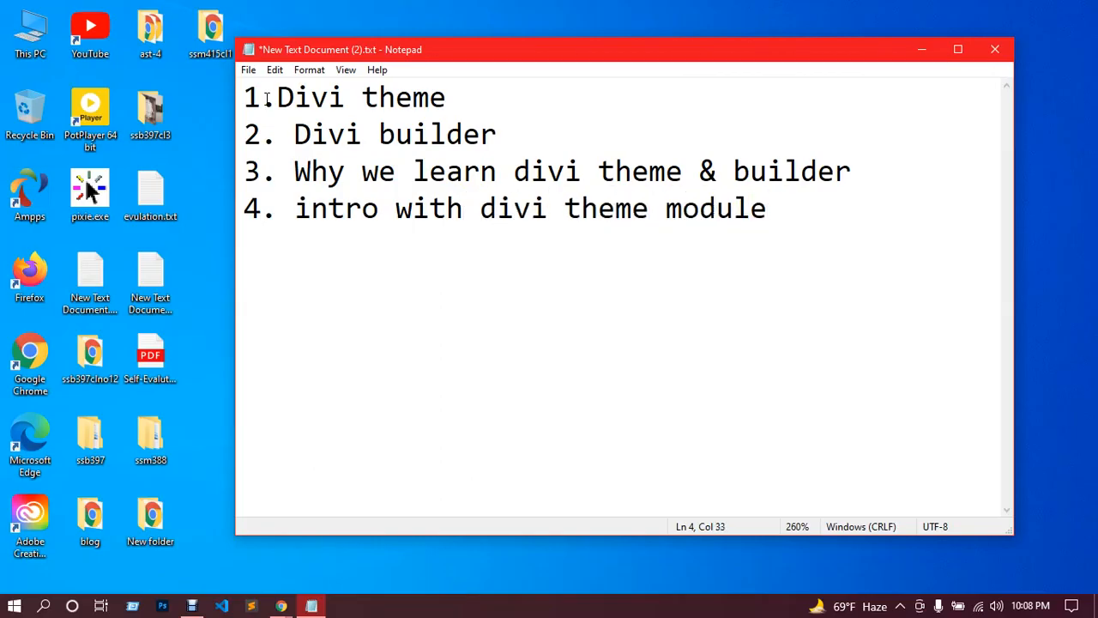
{"action": "key", "text": "ctrl+s"}
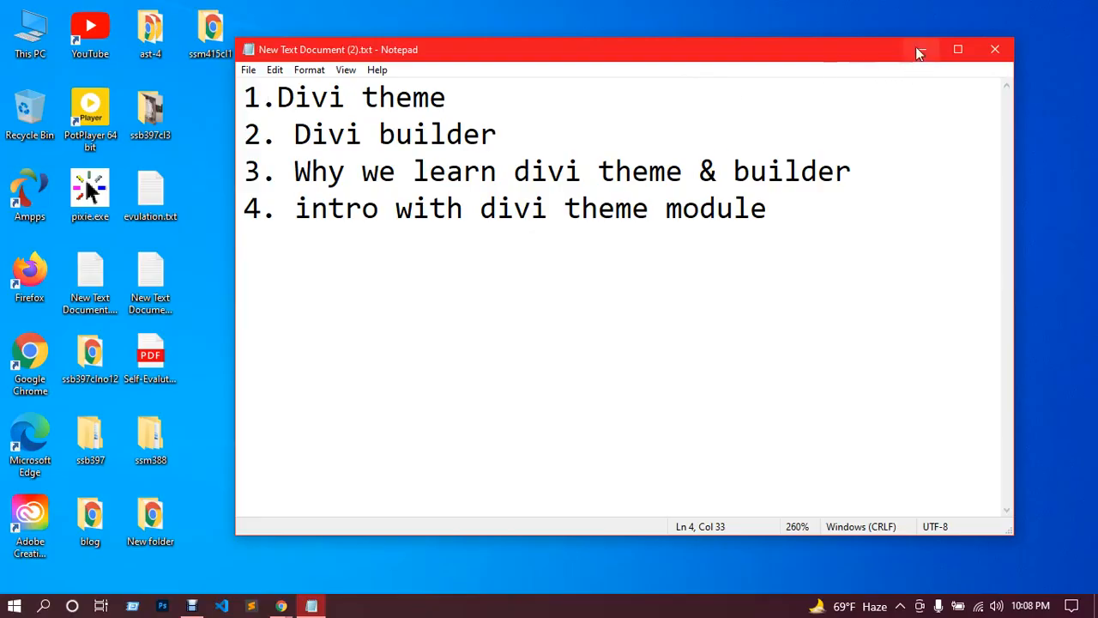
Add "5. Assignment" on a new line below the fourth item and save the document.
{"action": "key", "text": "Return"}
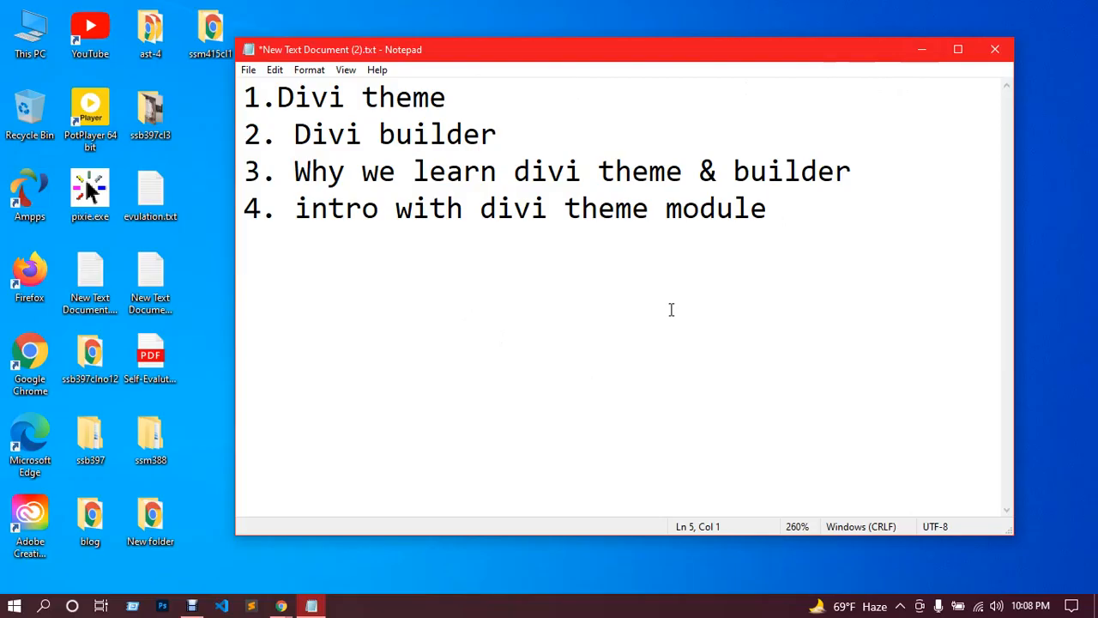
{"action": "type", "text": "5. Assignem"}
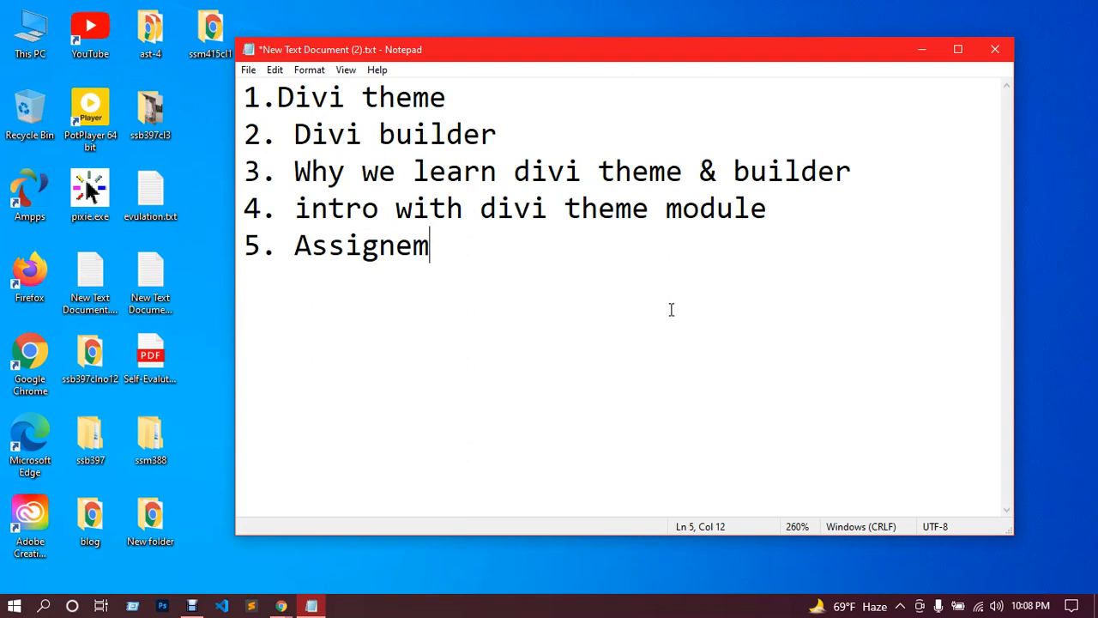
{"action": "key", "text": "BackSpace"}
{"action": "key", "text": "BackSpace"}
{"action": "type", "text": "ment"}
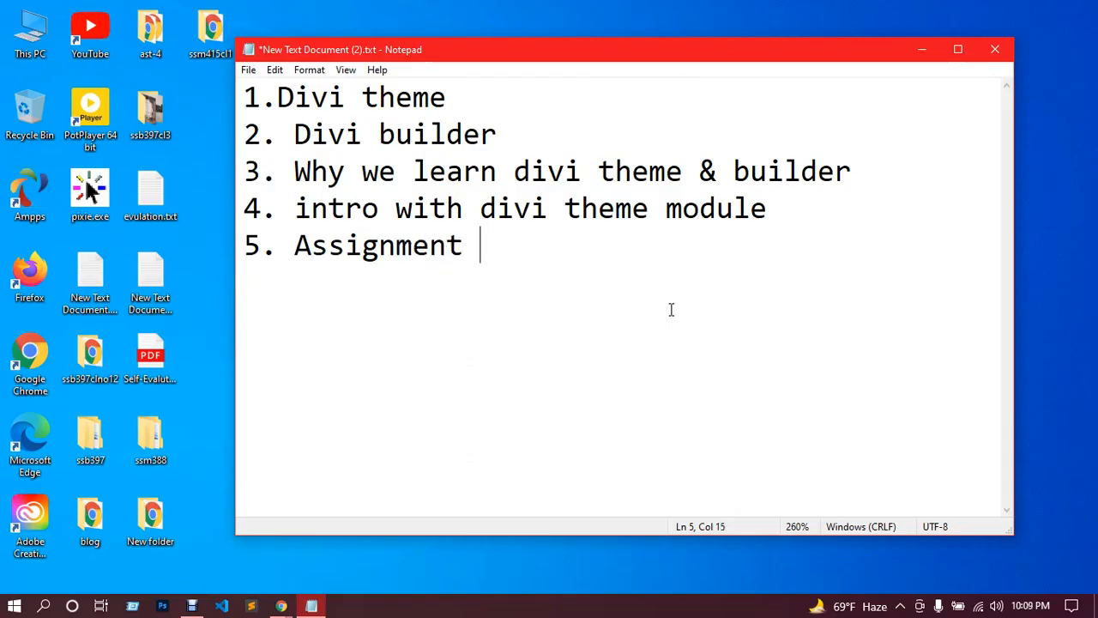
{"action": "key", "text": "ctrl+s"}
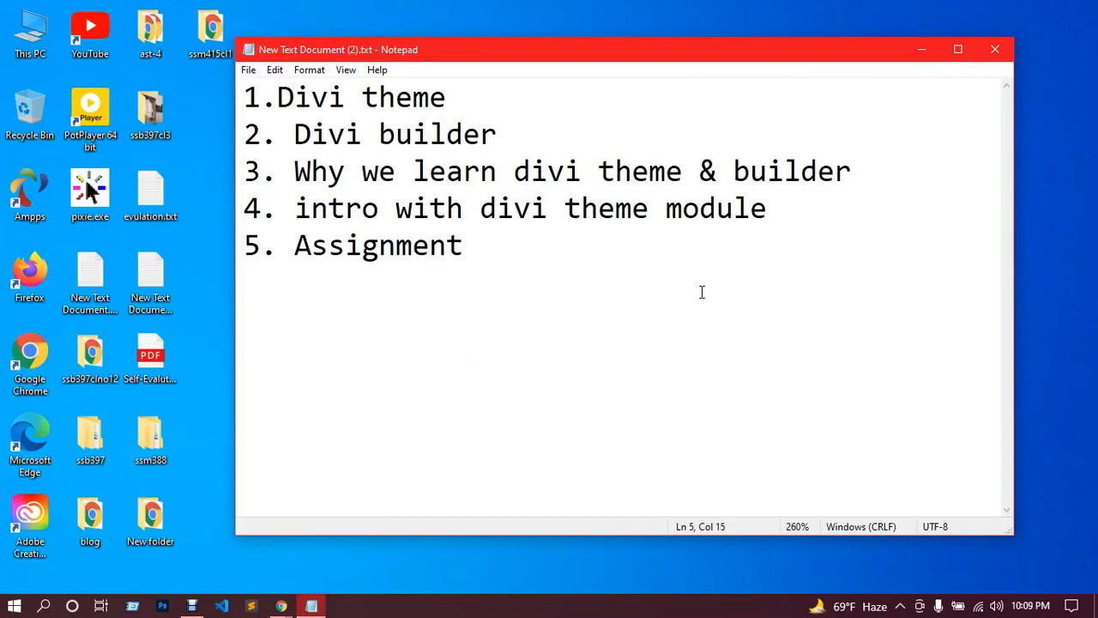
Insert a tab before "Divi theme" in item 1, change "module" to "modules" in item 4, then save and minimize the document.
{"action": "left_click", "coordinate": [283, 98]}
{"action": "key", "text": "Tab"}
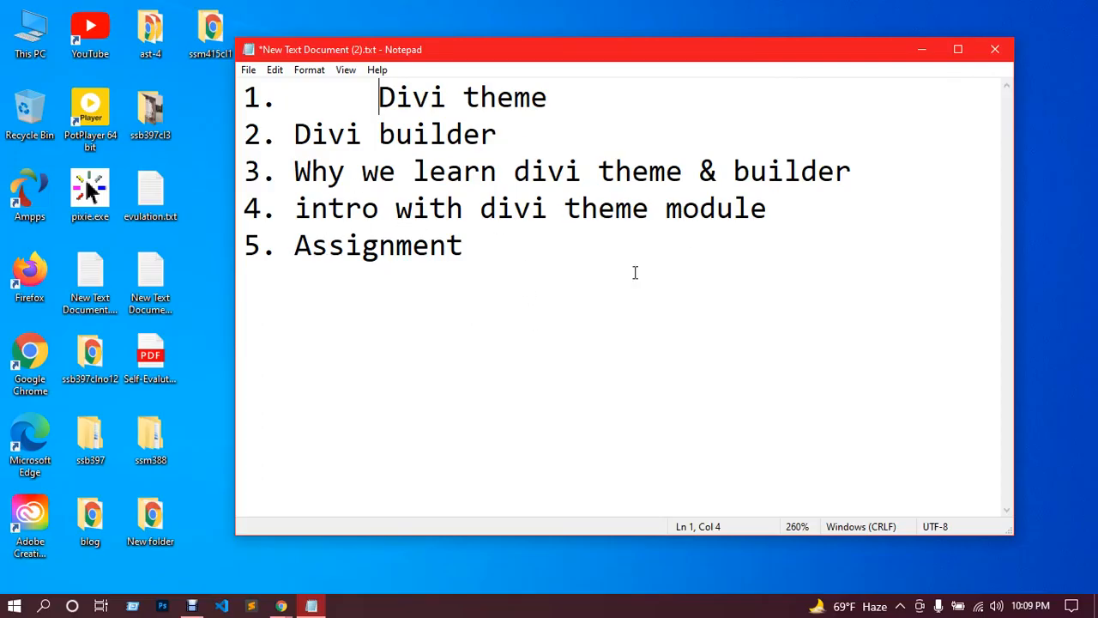
{"action": "left_click", "coordinate": [769, 207]}
{"action": "type", "text": "s"}
{"action": "left_click", "coordinate": [482, 243]}
{"action": "key", "text": "ctrl+s"}
{"action": "left_click", "coordinate": [923, 43]}
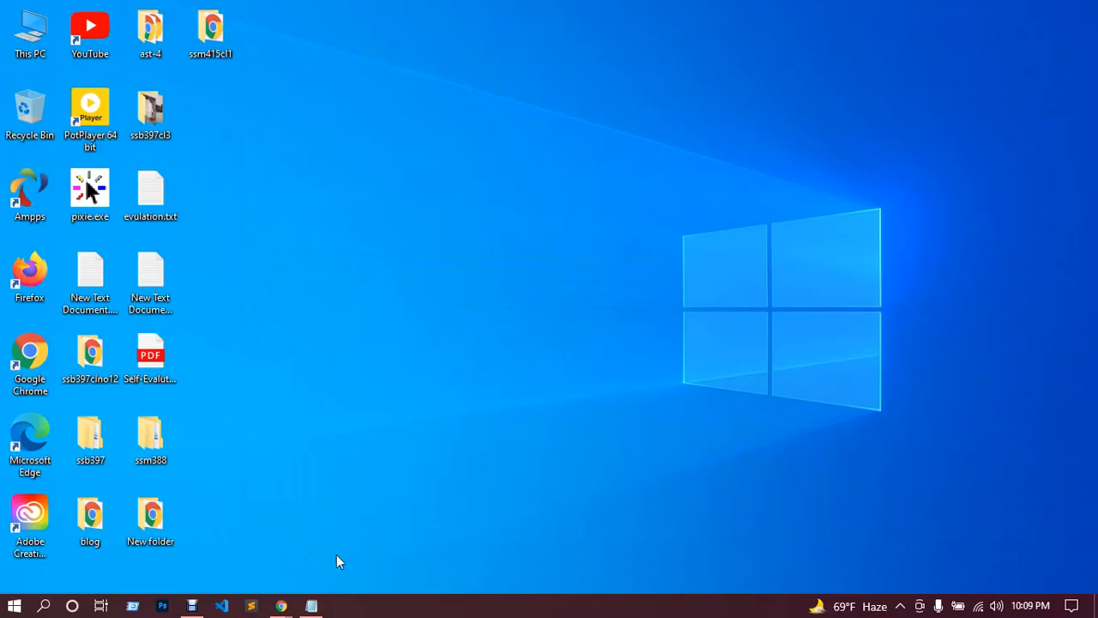
Check the Google Meet call in Chrome, then return to the Notepad list and highlight the text of item 3.
{"action": "mouse_move", "coordinate": [283, 604]}
{"action": "left_click", "coordinate": [254, 530]}
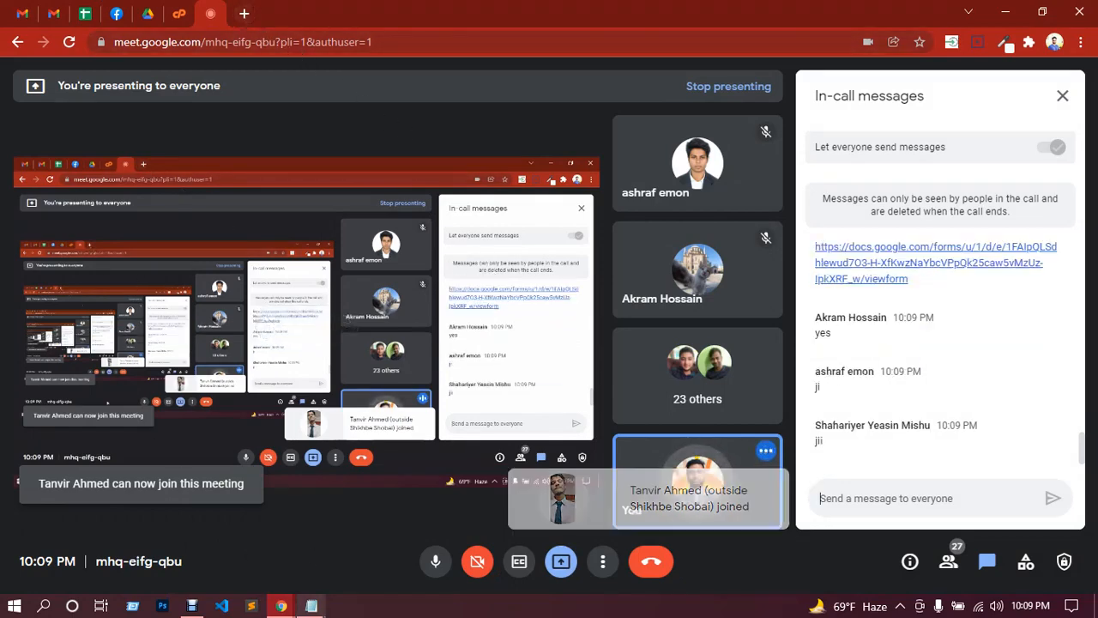
{"action": "left_click", "coordinate": [312, 606]}
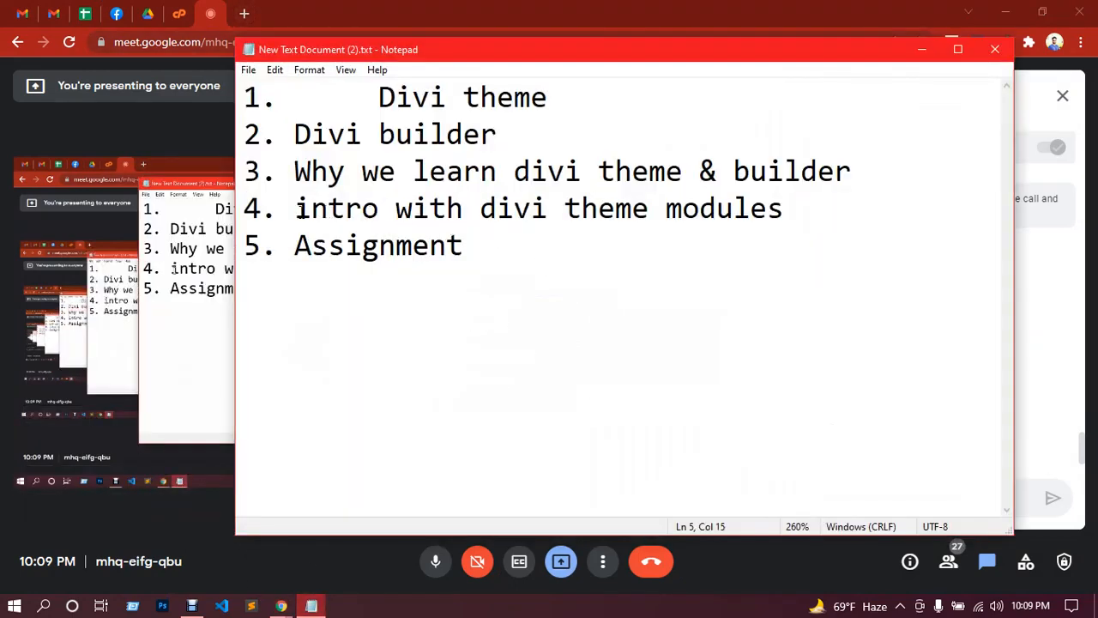
{"action": "left_click_drag", "start_coordinate": [306, 176], "coordinate": [850, 175]}
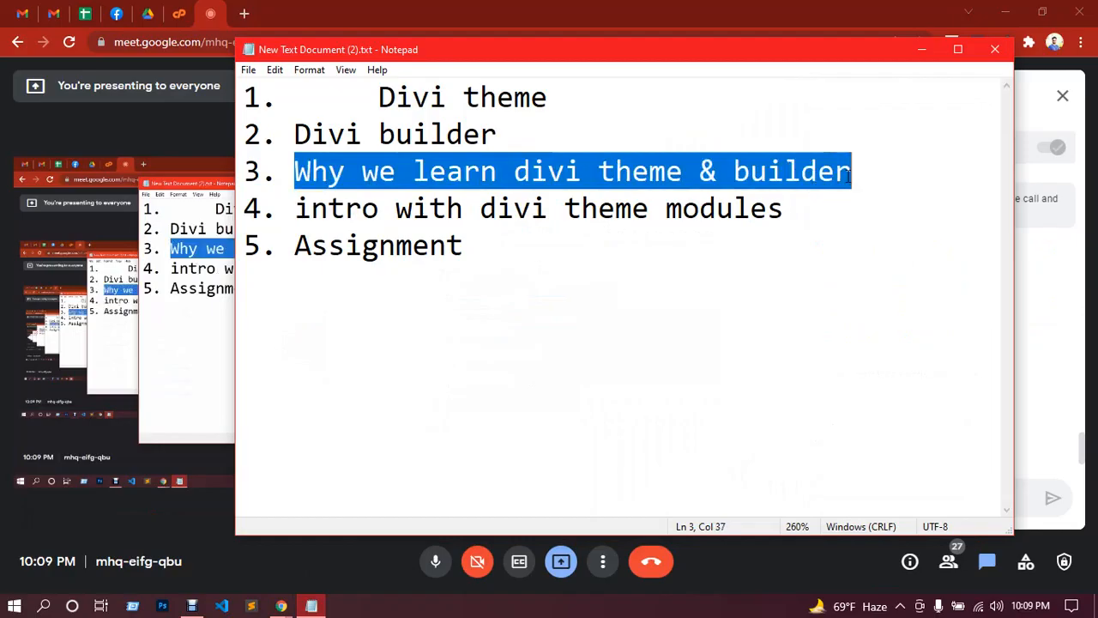
Switch to Chrome, open fiverr.com in a new tab, and search its services for "divi theme".
{"action": "left_click", "coordinate": [217, 15]}
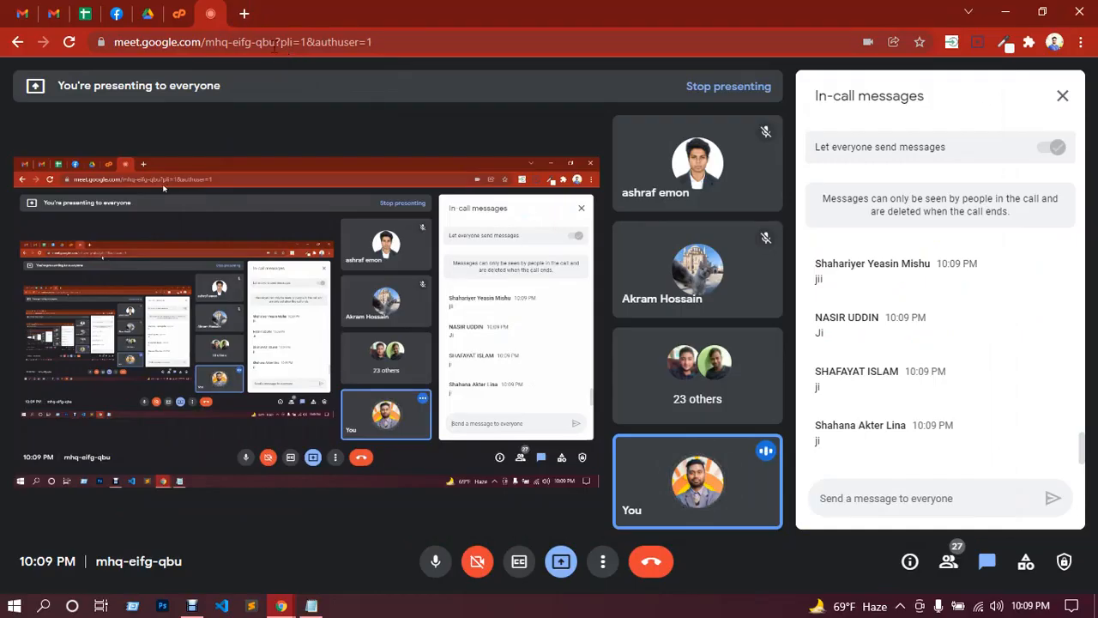
{"action": "left_click", "coordinate": [245, 14]}
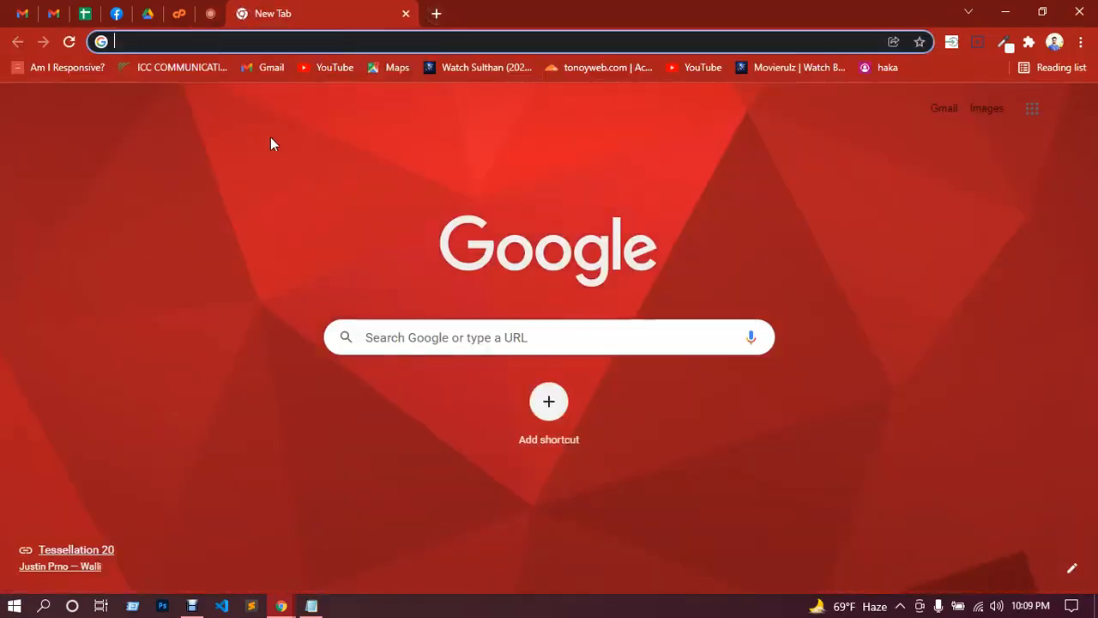
{"action": "type", "text": "fiverr"}
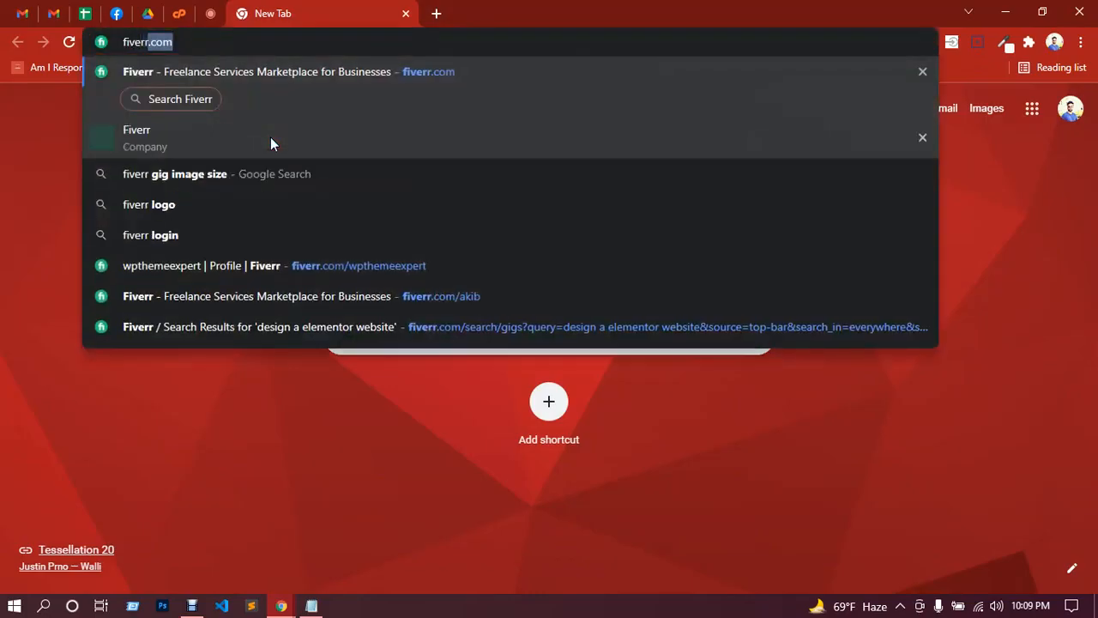
{"action": "key", "text": "Return"}
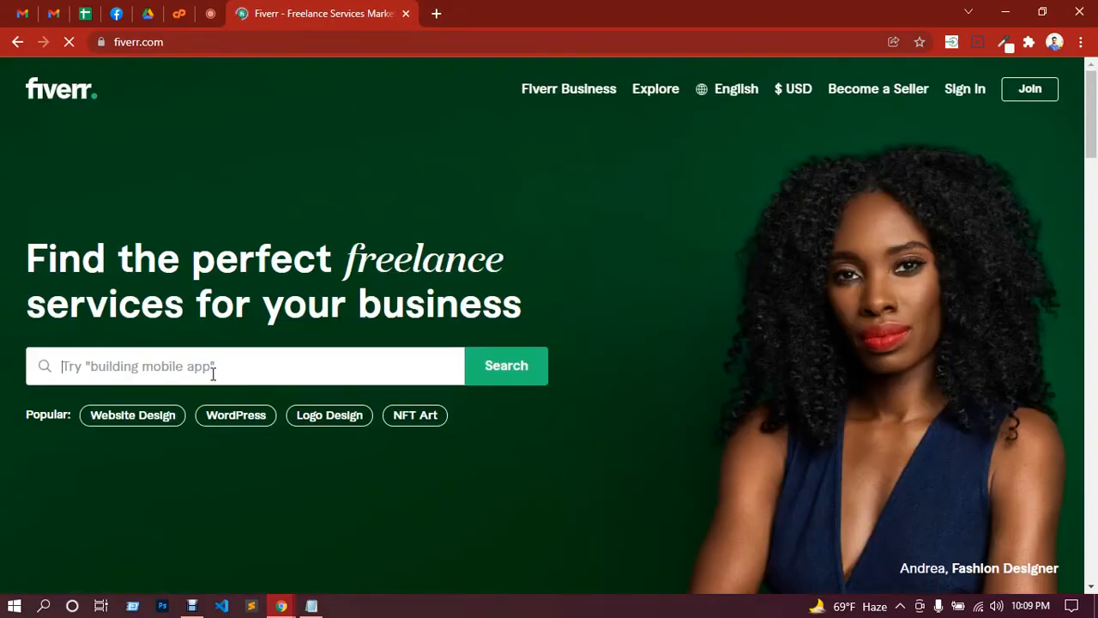
{"action": "type", "text": "divi "}
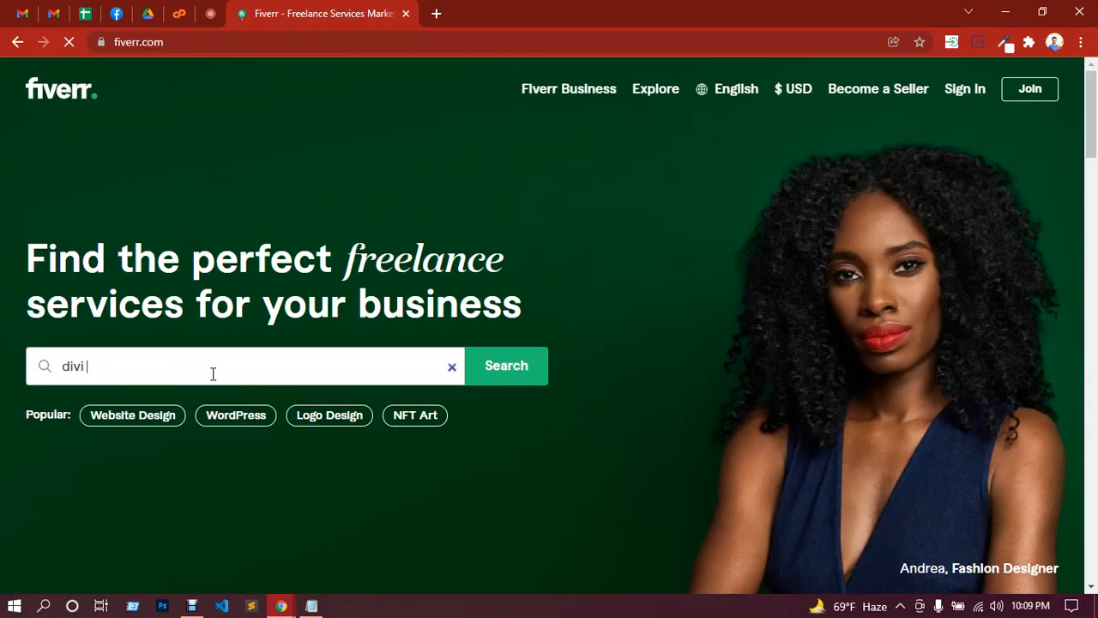
{"action": "type", "text": "theme"}
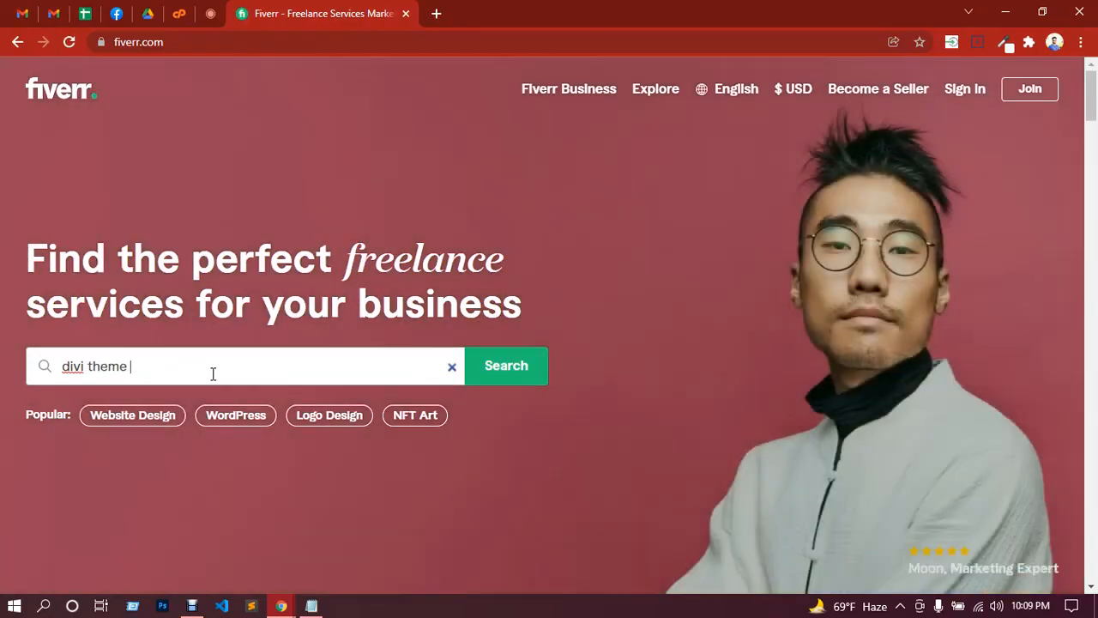
{"action": "key", "text": "Return"}
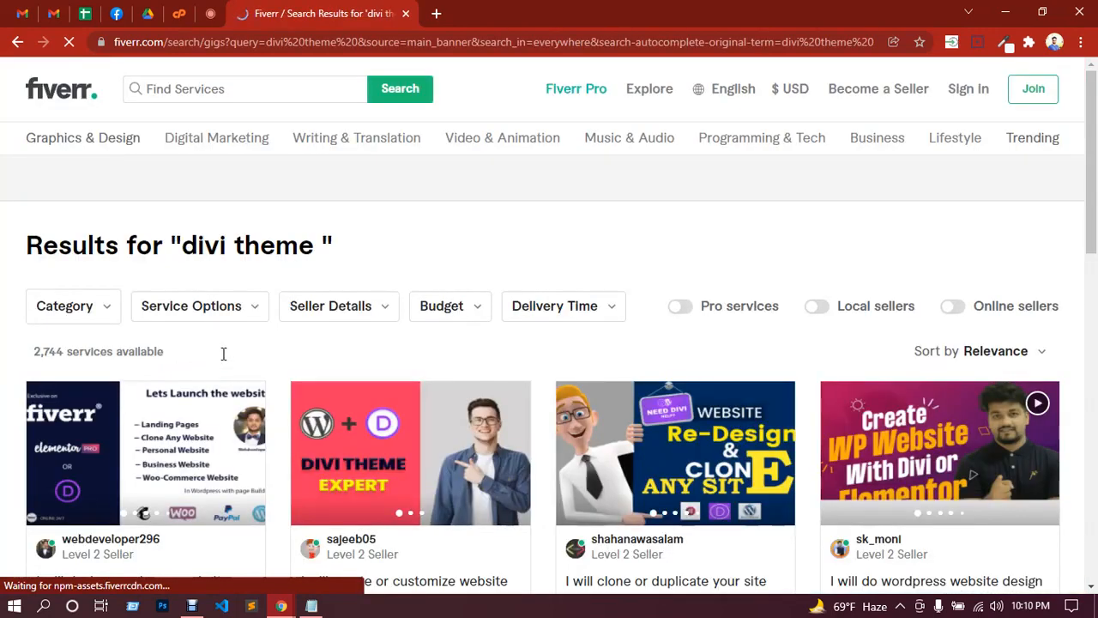
Check the Google Meet call, then return to Fiverr and examine the divi theme gigs, their ratings and starting prices.
{"action": "left_click", "coordinate": [216, 14]}
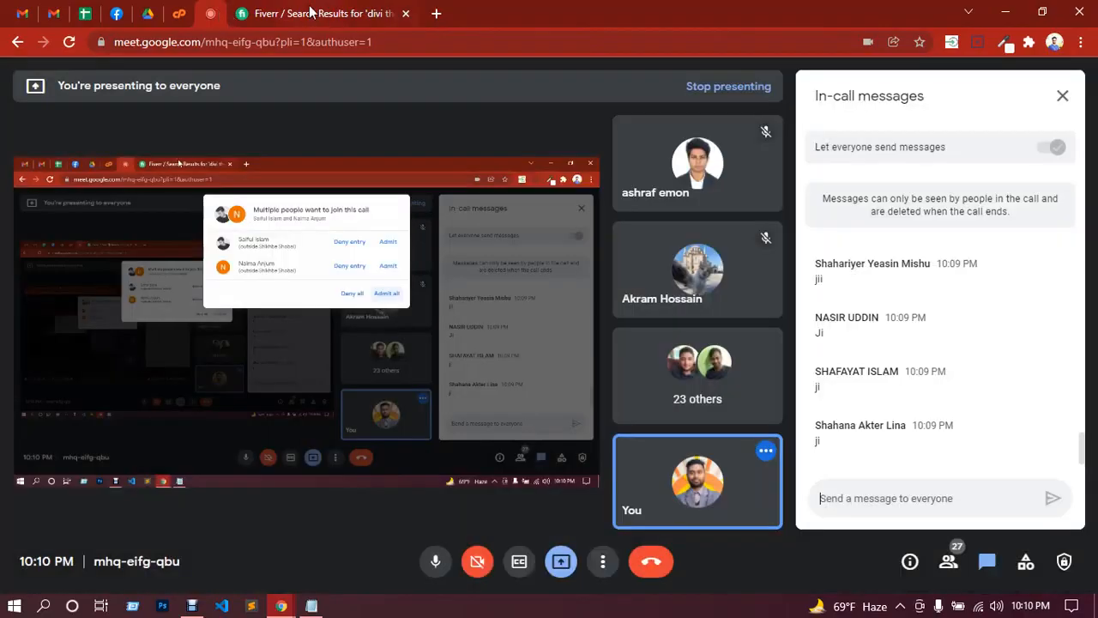
{"action": "left_click", "coordinate": [311, 13]}
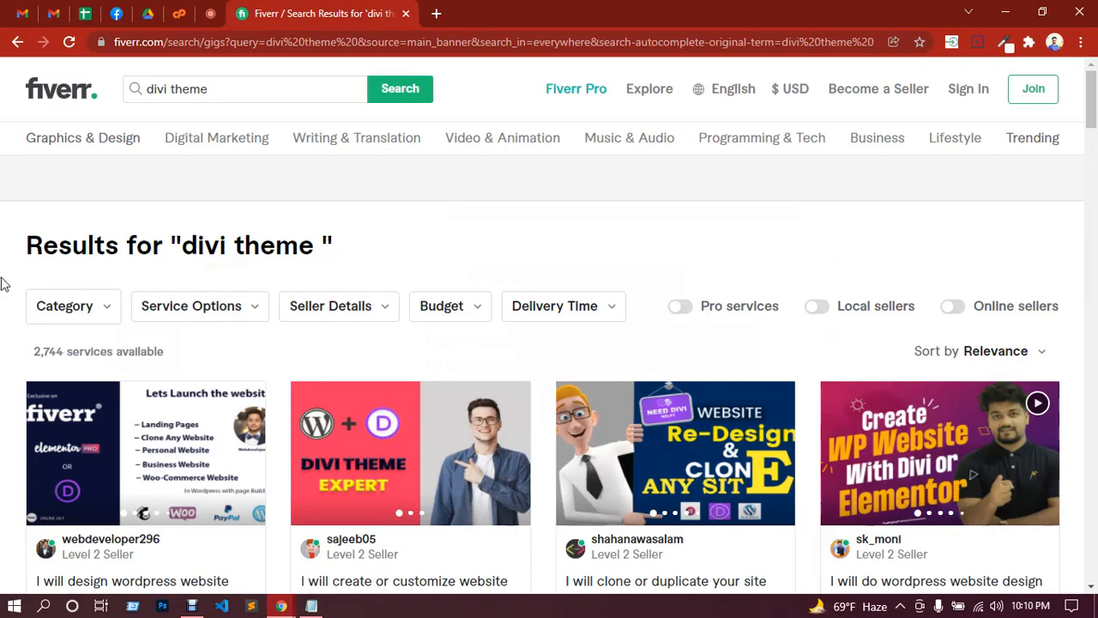
{"action": "scroll", "coordinate": [4, 283], "scroll_direction": "down", "scroll_amount": 3}
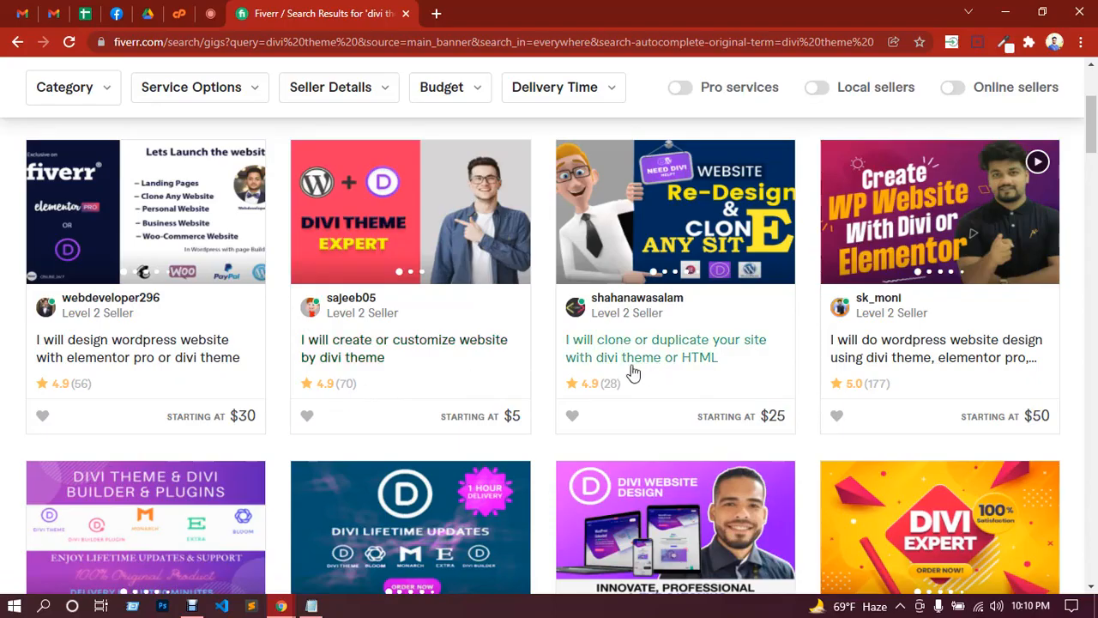
{"action": "scroll", "coordinate": [941, 368], "scroll_direction": "down", "scroll_amount": 4}
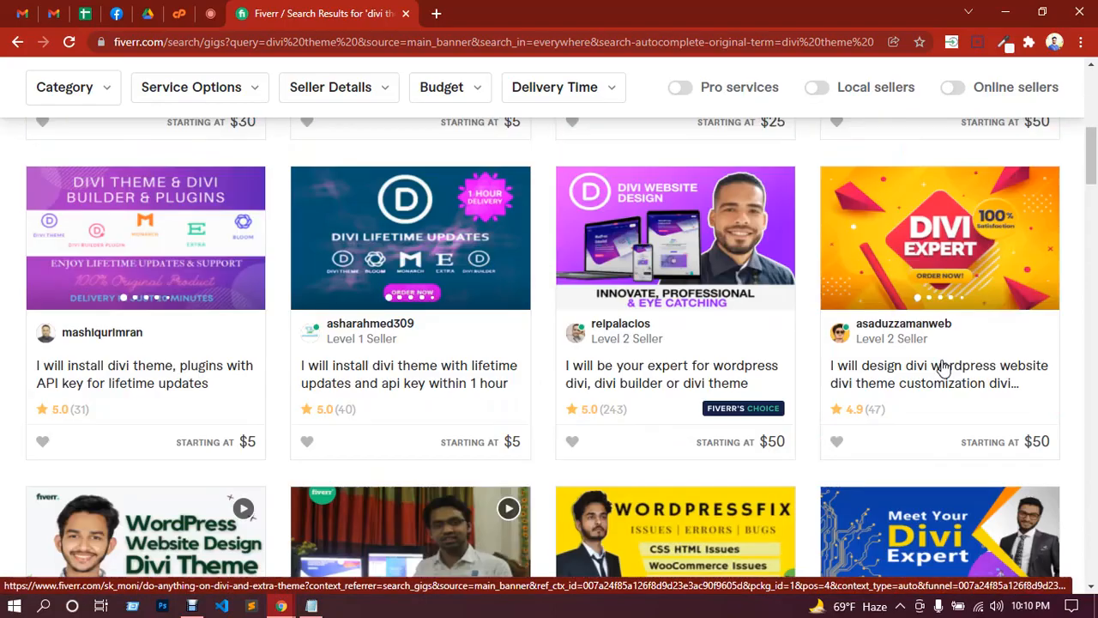
{"action": "scroll", "coordinate": [417, 350], "scroll_direction": "down", "scroll_amount": 3}
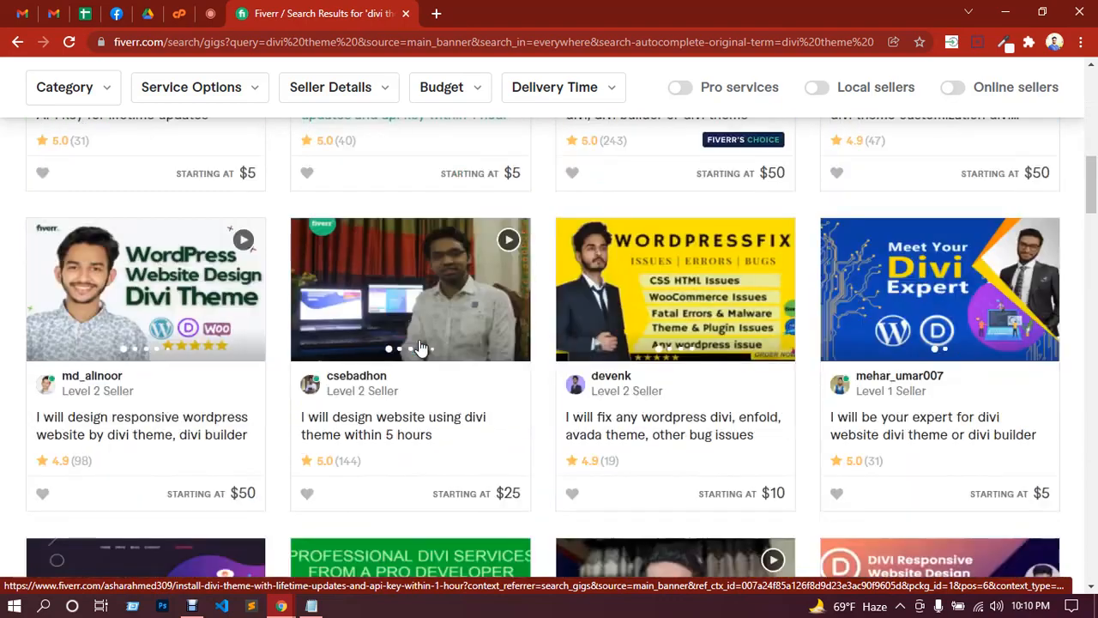
{"action": "scroll", "coordinate": [420, 347], "scroll_direction": "down", "scroll_amount": 5}
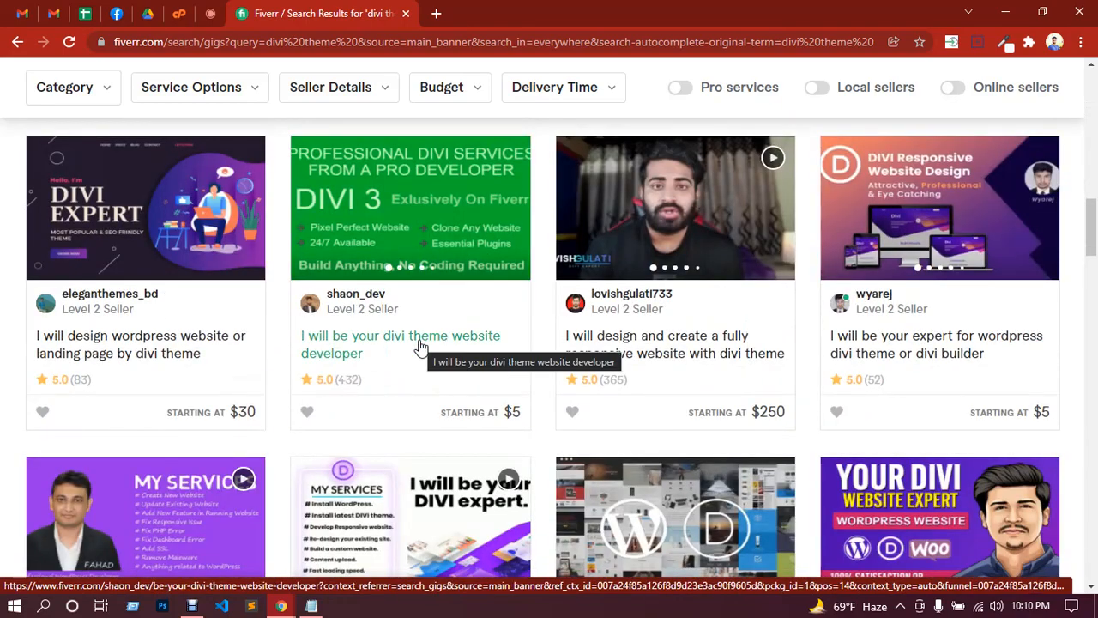
{"action": "scroll", "coordinate": [420, 348], "scroll_direction": "down", "scroll_amount": 4}
{"action": "scroll", "coordinate": [422, 345], "scroll_direction": "down", "scroll_amount": 4}
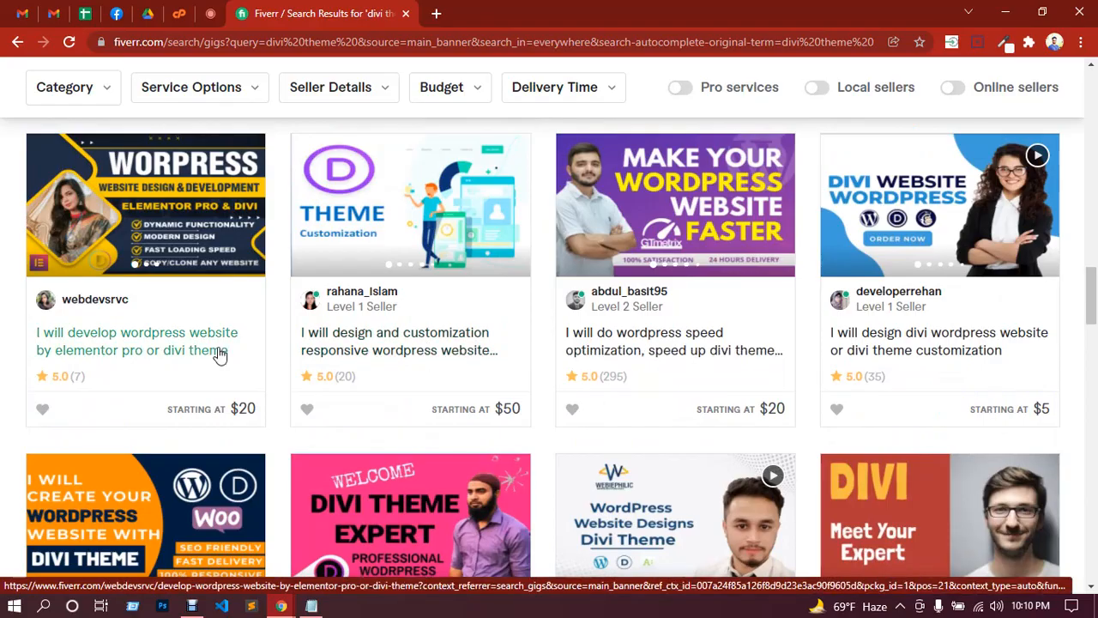
{"action": "scroll", "coordinate": [216, 350], "scroll_direction": "down", "scroll_amount": 5}
{"action": "scroll", "coordinate": [219, 356], "scroll_direction": "down", "scroll_amount": 2}
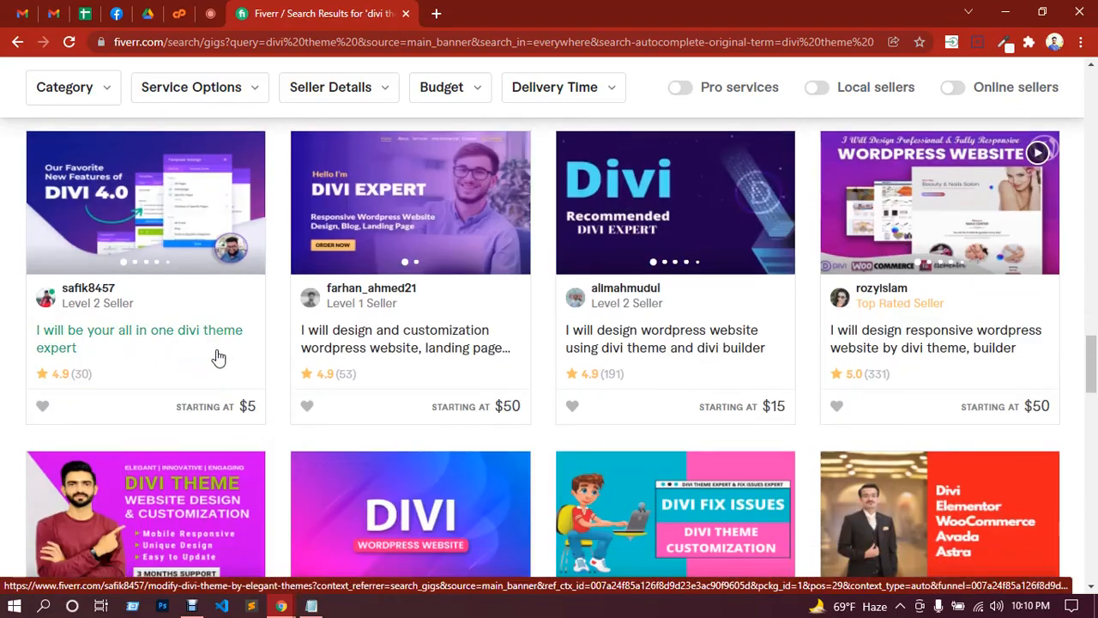
{"action": "scroll", "coordinate": [219, 356], "scroll_direction": "down", "scroll_amount": 5}
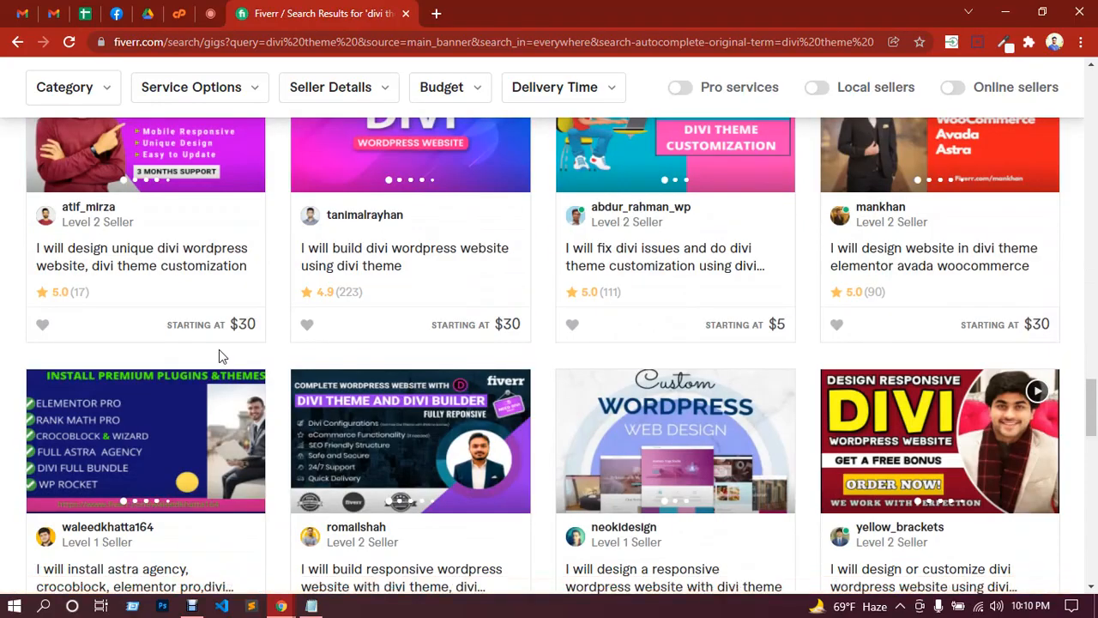
{"action": "scroll", "coordinate": [218, 349], "scroll_direction": "down", "scroll_amount": 5}
{"action": "scroll", "coordinate": [219, 349], "scroll_direction": "down", "scroll_amount": 2}
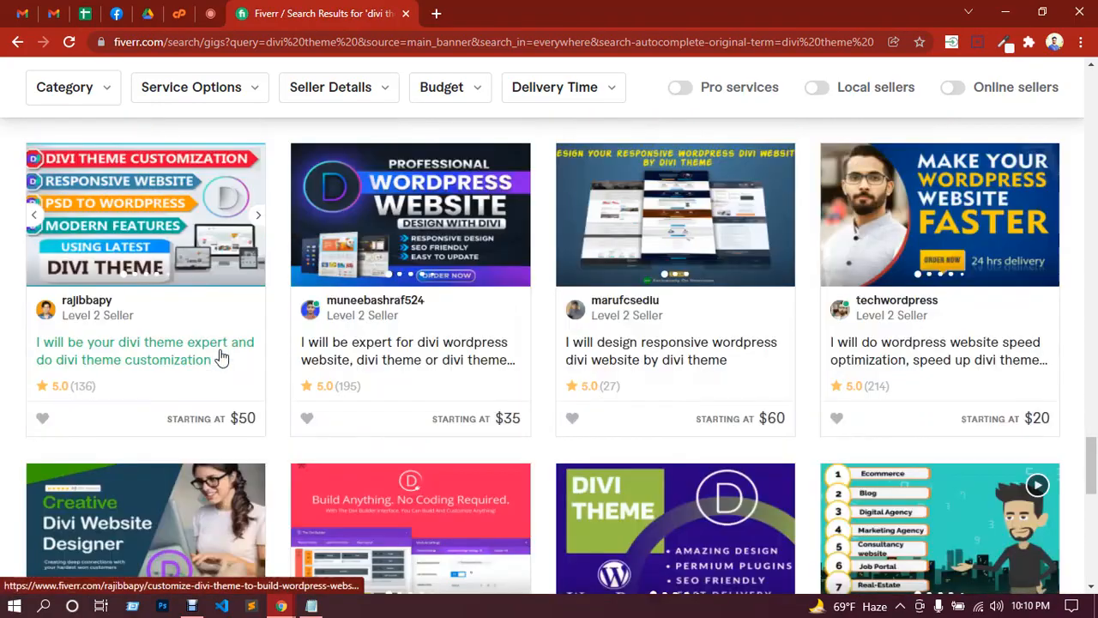
{"action": "scroll", "coordinate": [221, 359], "scroll_direction": "down", "scroll_amount": 3}
{"action": "scroll", "coordinate": [221, 359], "scroll_direction": "up", "scroll_amount": 3}
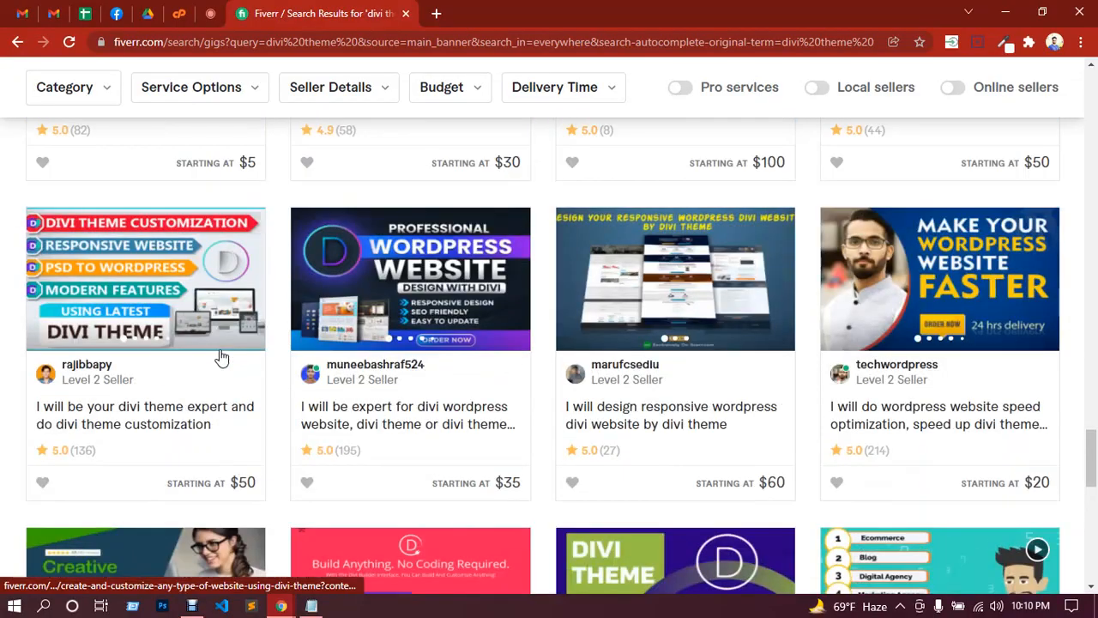
{"action": "scroll", "coordinate": [221, 359], "scroll_direction": "up", "scroll_amount": 11}
{"action": "scroll", "coordinate": [222, 359], "scroll_direction": "up", "scroll_amount": 12}
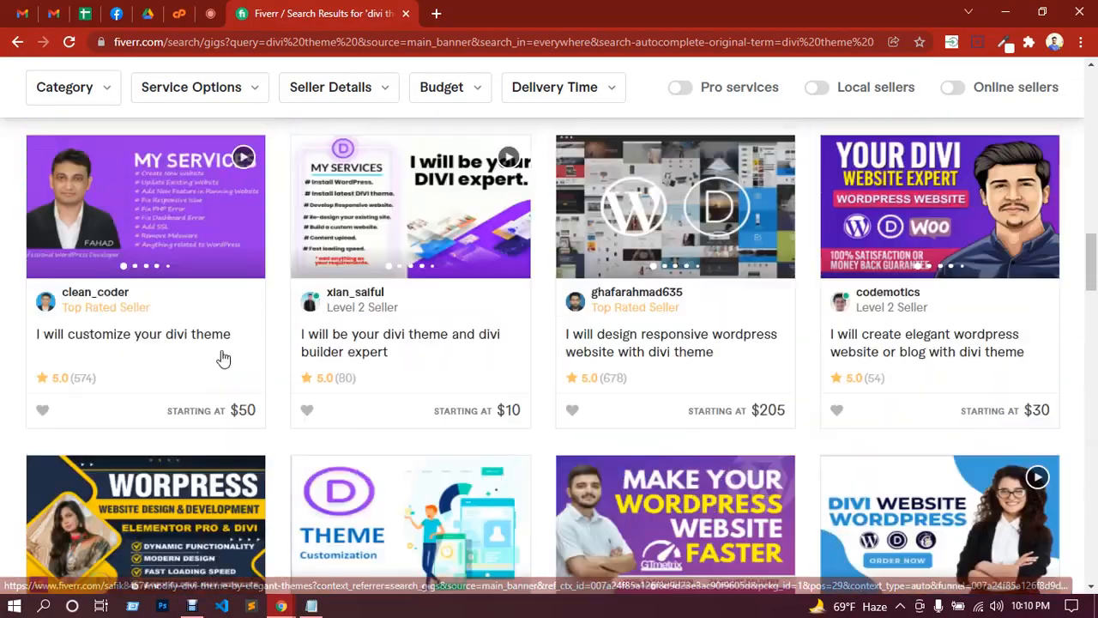
{"action": "scroll", "coordinate": [221, 359], "scroll_direction": "up", "scroll_amount": 2}
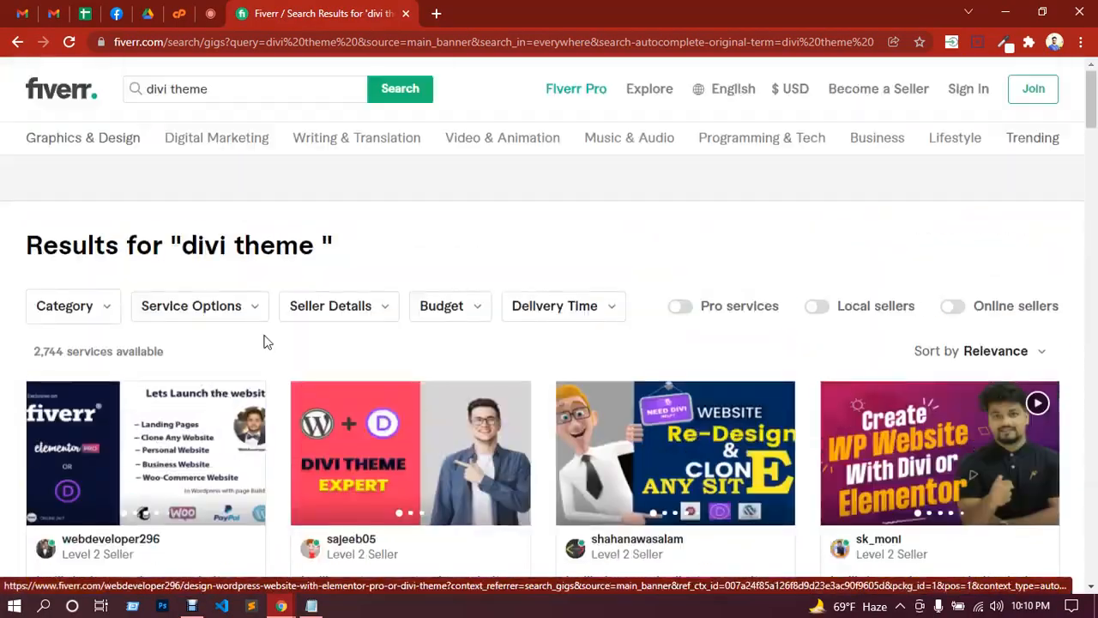
Limit the results to online sellers, examine the gigs through the end of the first page, and turn that filter off again.
{"action": "left_click", "coordinate": [954, 307]}
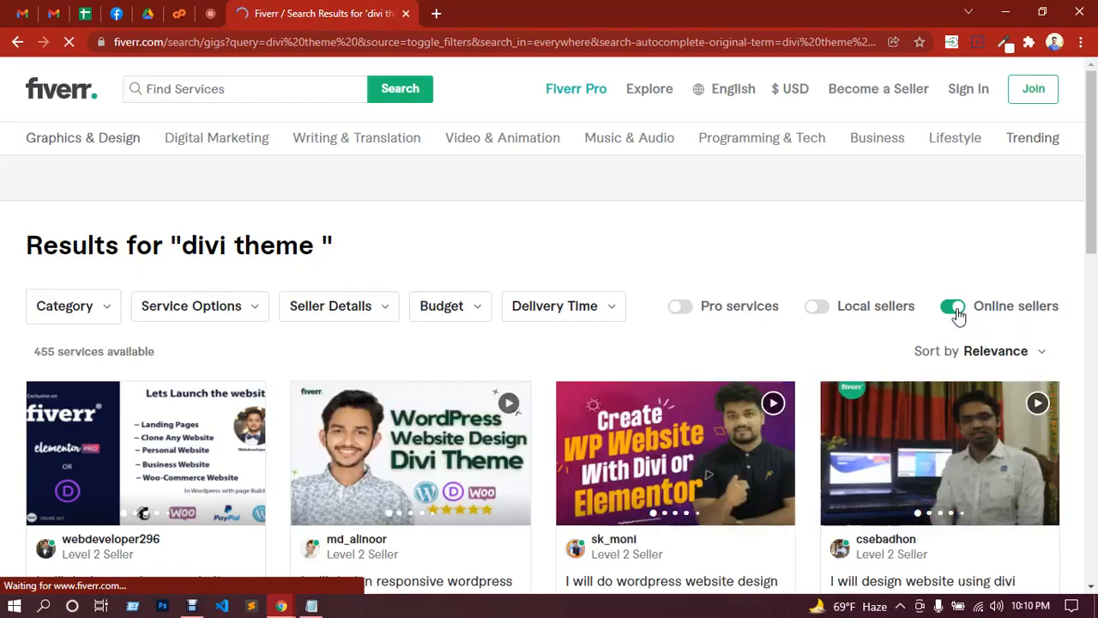
{"action": "scroll", "coordinate": [734, 262], "scroll_direction": "down", "scroll_amount": 6}
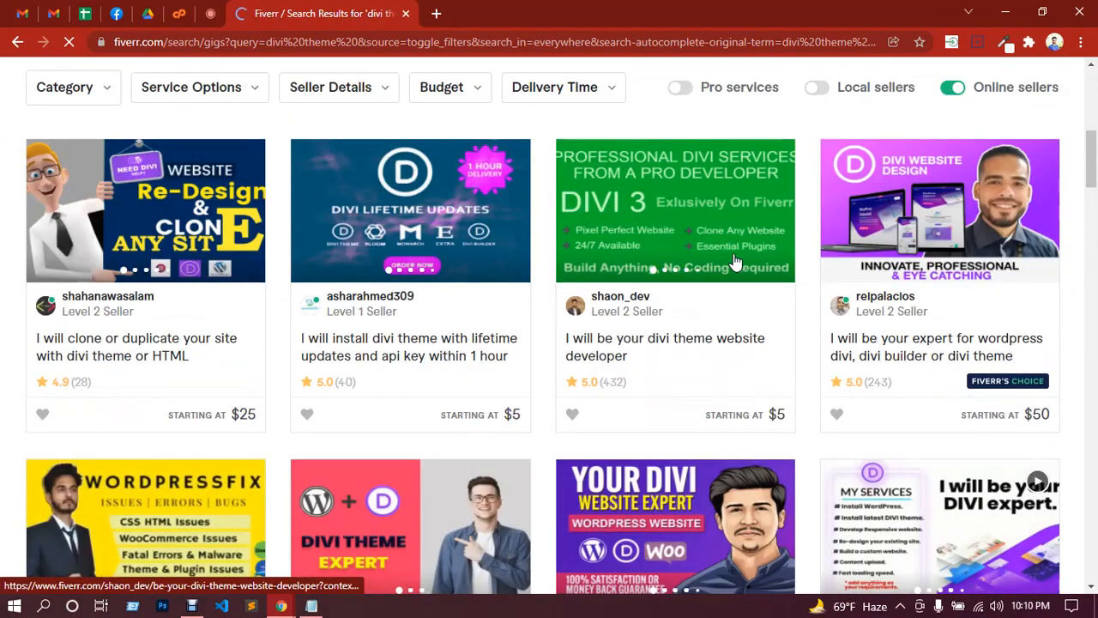
{"action": "scroll", "coordinate": [448, 245], "scroll_direction": "down", "scroll_amount": 3}
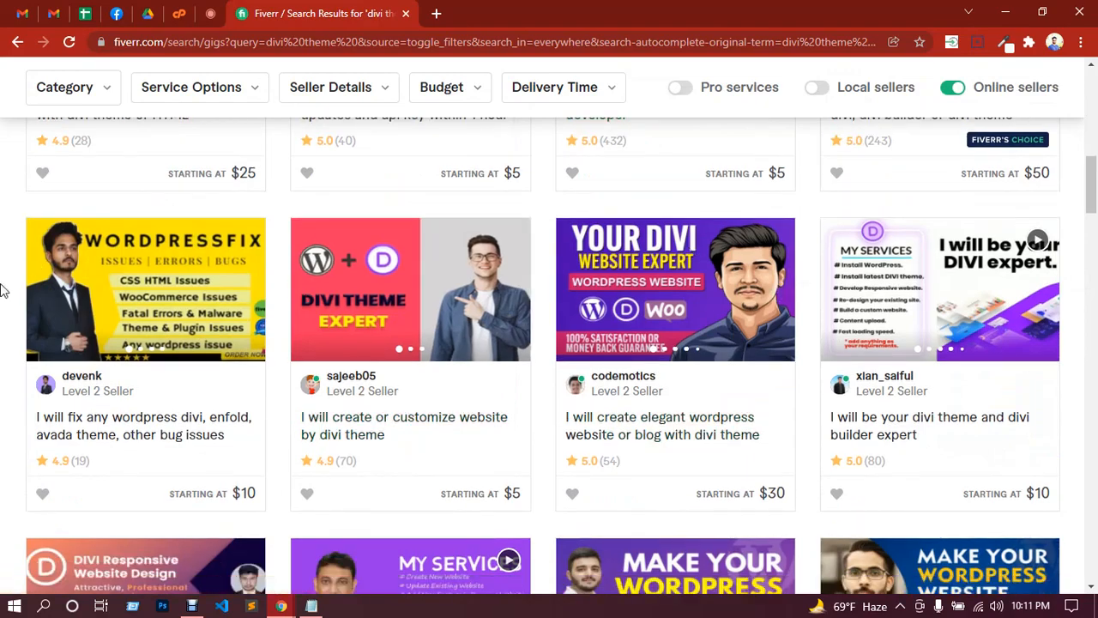
{"action": "scroll", "coordinate": [3, 288], "scroll_direction": "down", "scroll_amount": 3}
{"action": "scroll", "coordinate": [3, 288], "scroll_direction": "down", "scroll_amount": 3}
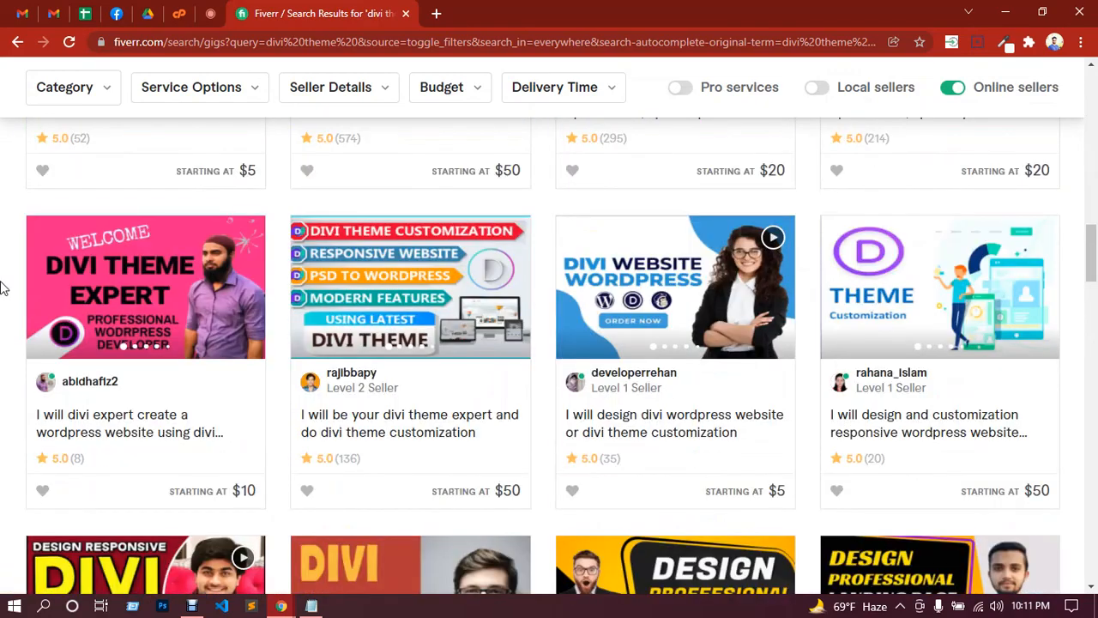
{"action": "scroll", "coordinate": [4, 289], "scroll_direction": "down", "scroll_amount": 3}
{"action": "scroll", "coordinate": [3, 289], "scroll_direction": "down", "scroll_amount": 3}
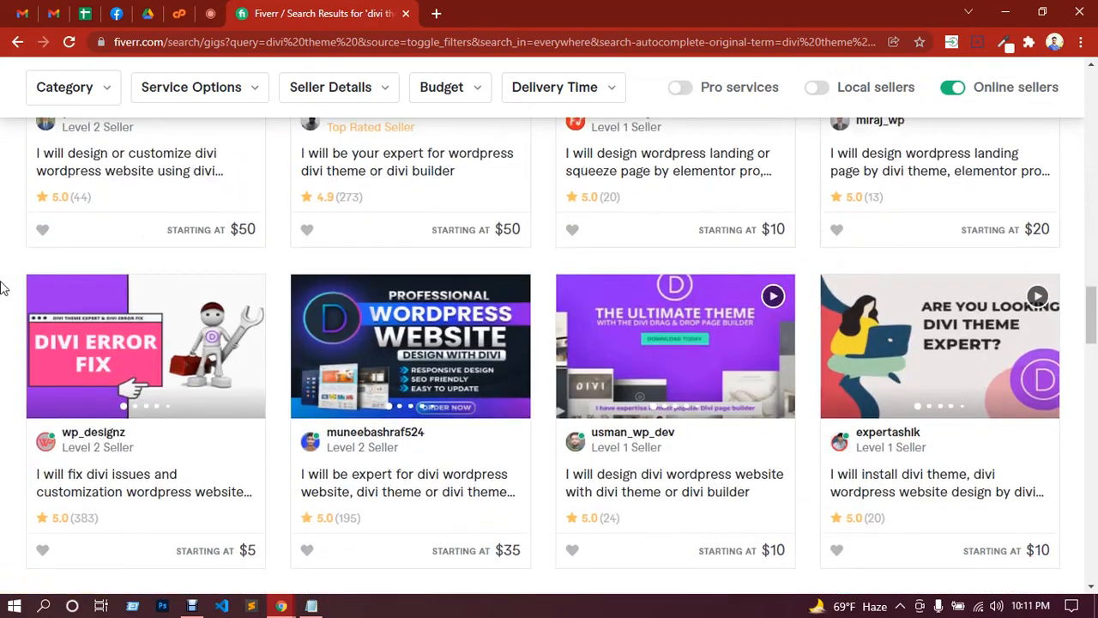
{"action": "scroll", "coordinate": [4, 289], "scroll_direction": "down", "scroll_amount": 3}
{"action": "scroll", "coordinate": [3, 288], "scroll_direction": "down", "scroll_amount": 3}
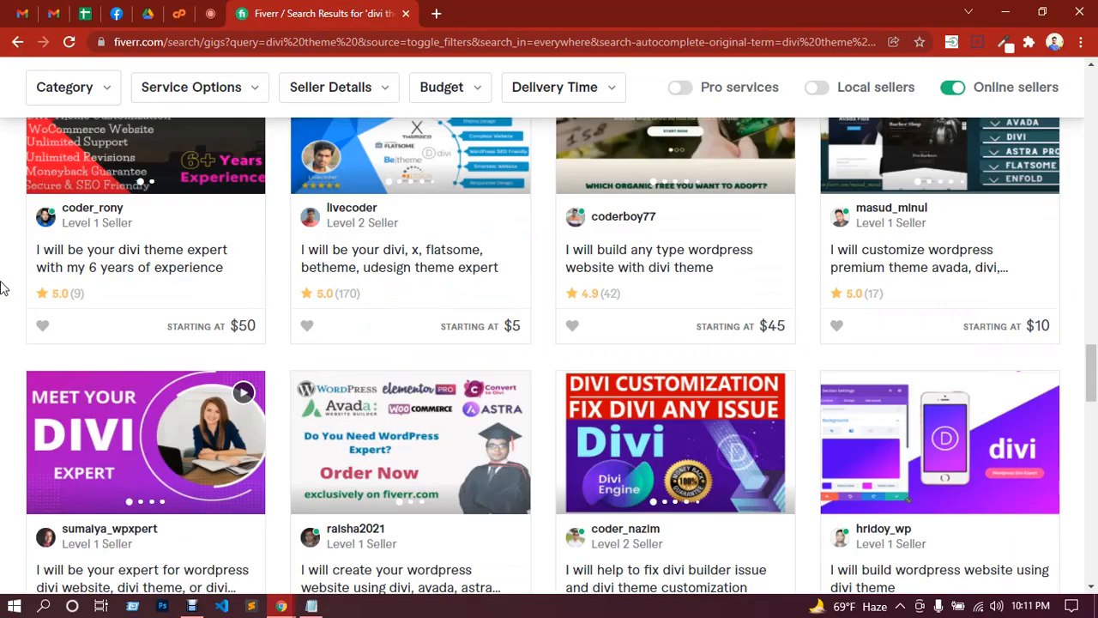
{"action": "scroll", "coordinate": [3, 288], "scroll_direction": "down", "scroll_amount": 3}
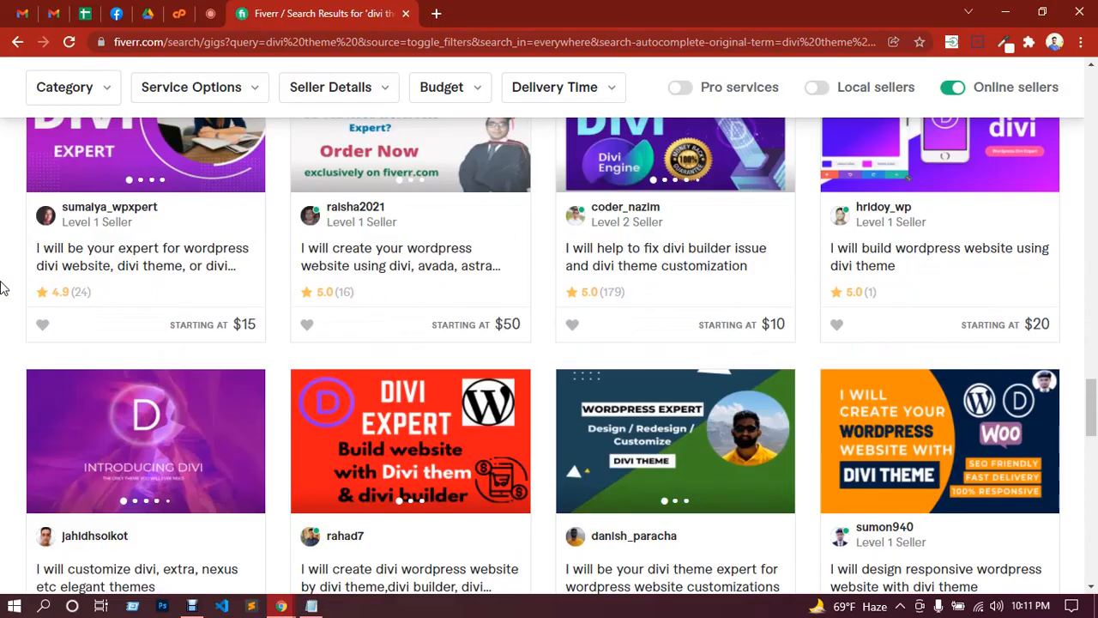
{"action": "scroll", "coordinate": [3, 288], "scroll_direction": "down", "scroll_amount": 3}
{"action": "scroll", "coordinate": [4, 288], "scroll_direction": "down", "scroll_amount": 3}
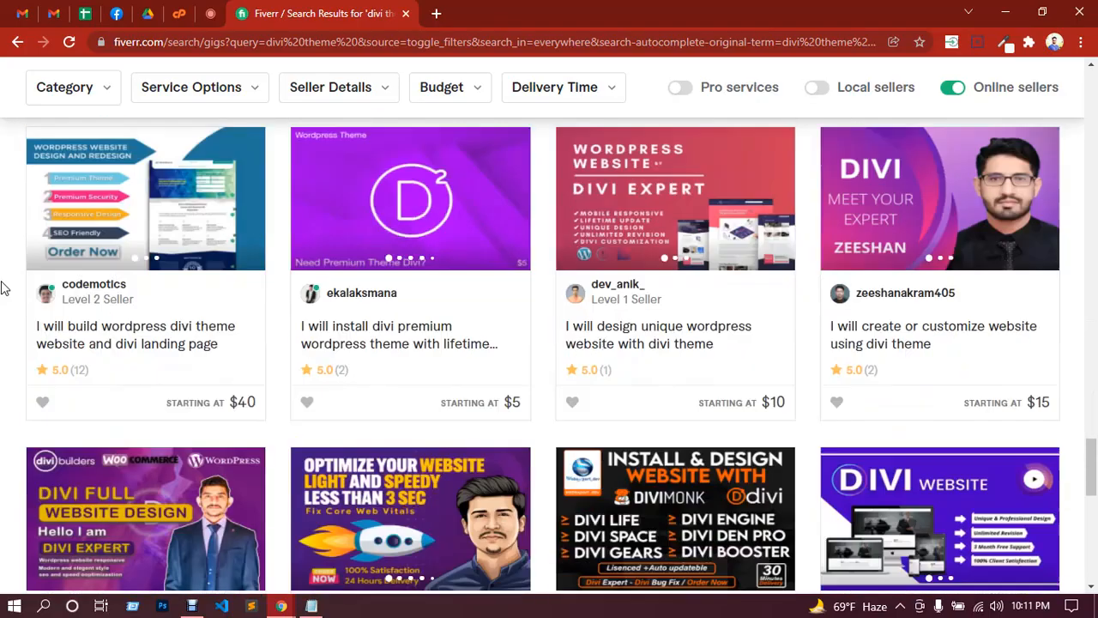
{"action": "scroll", "coordinate": [3, 288], "scroll_direction": "down", "scroll_amount": 3}
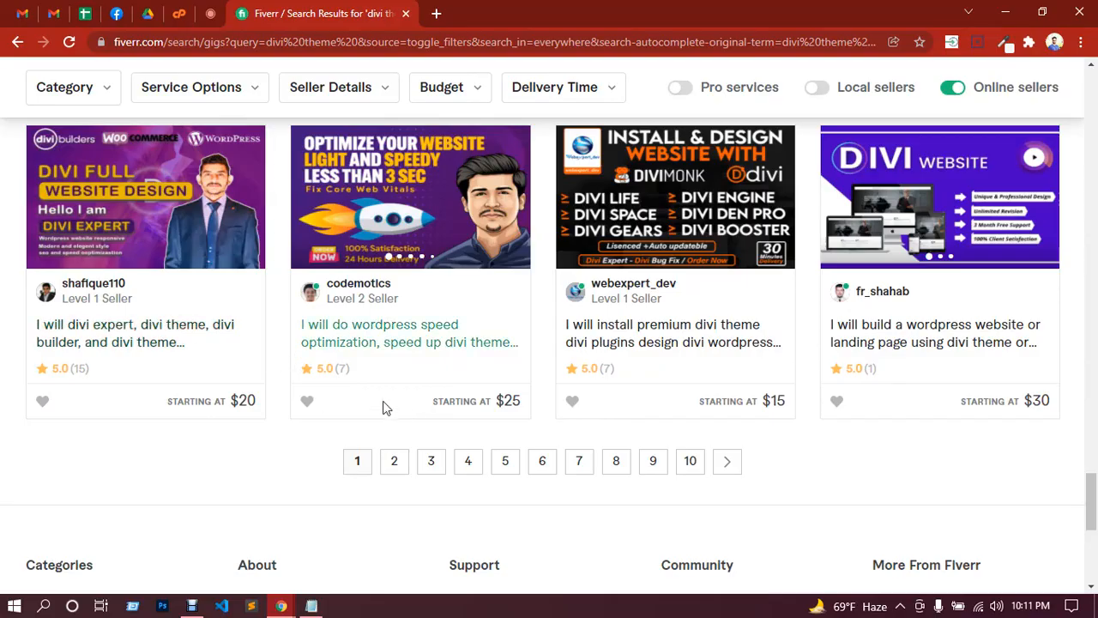
{"action": "scroll", "coordinate": [106, 375], "scroll_direction": "up", "scroll_amount": 10}
{"action": "scroll", "coordinate": [106, 375], "scroll_direction": "up", "scroll_amount": 15}
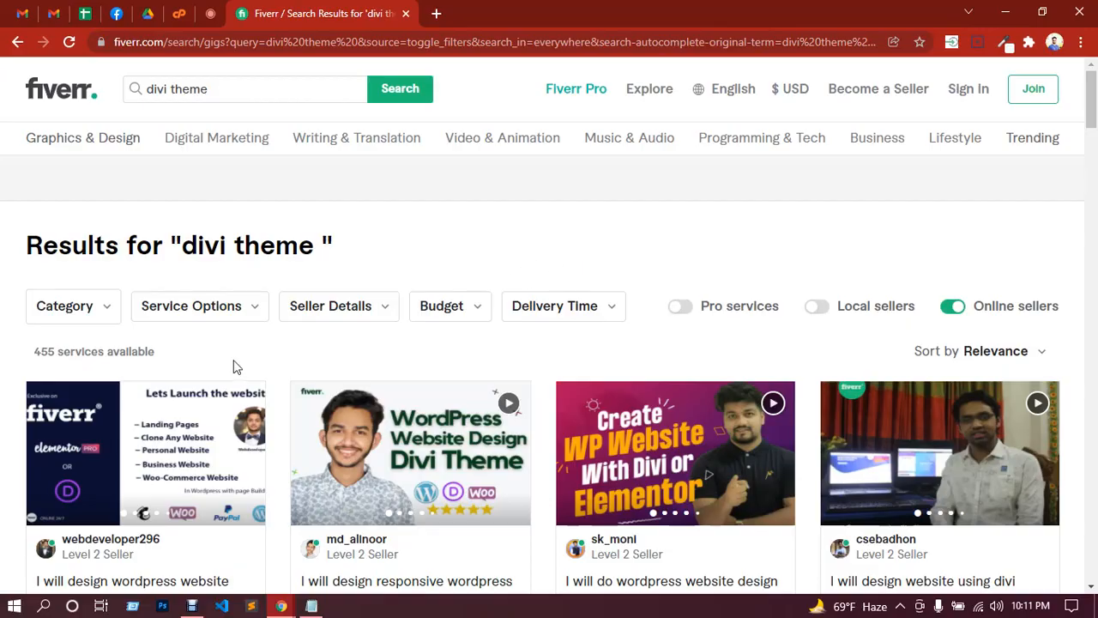
{"action": "left_click", "coordinate": [950, 309]}
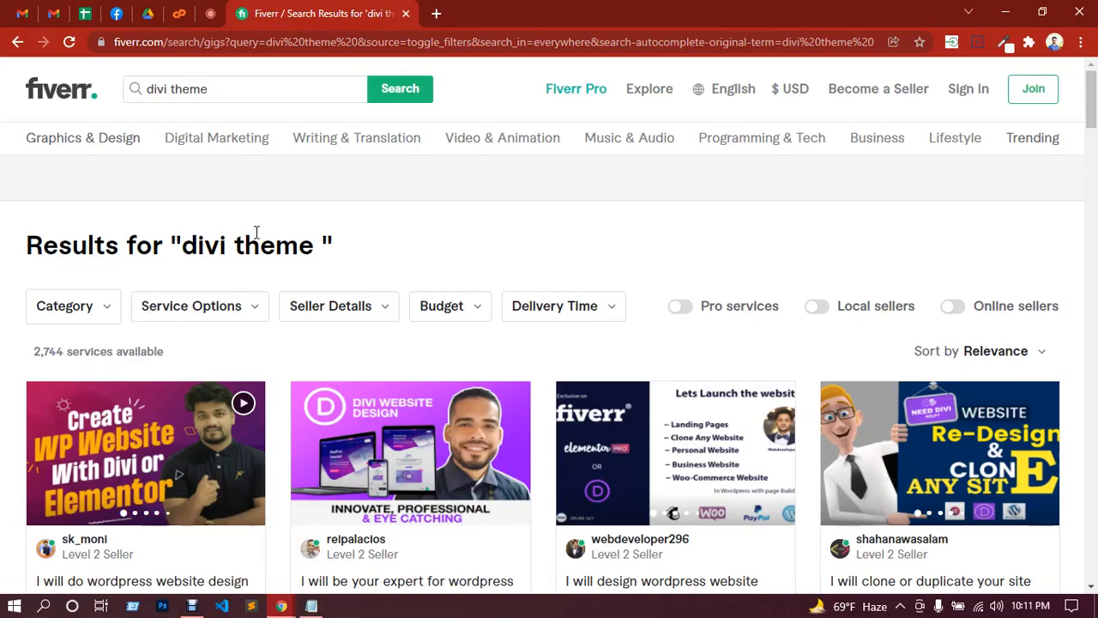
Search Google for "divi theme" in a new browser tab.
{"action": "left_click", "coordinate": [437, 14]}
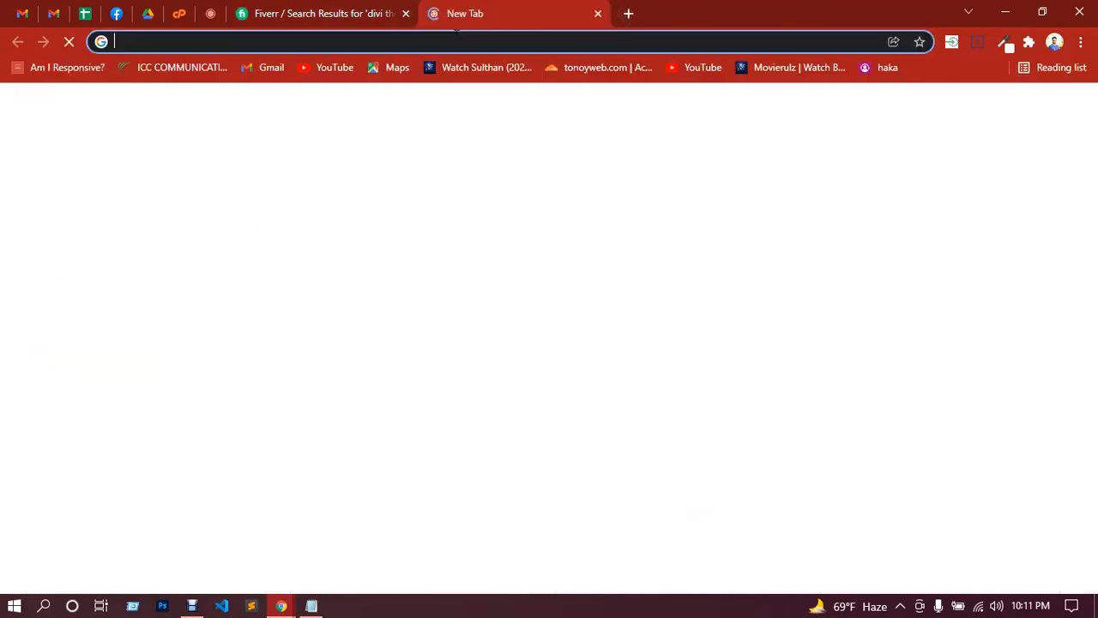
{"action": "type", "text": "divi"}
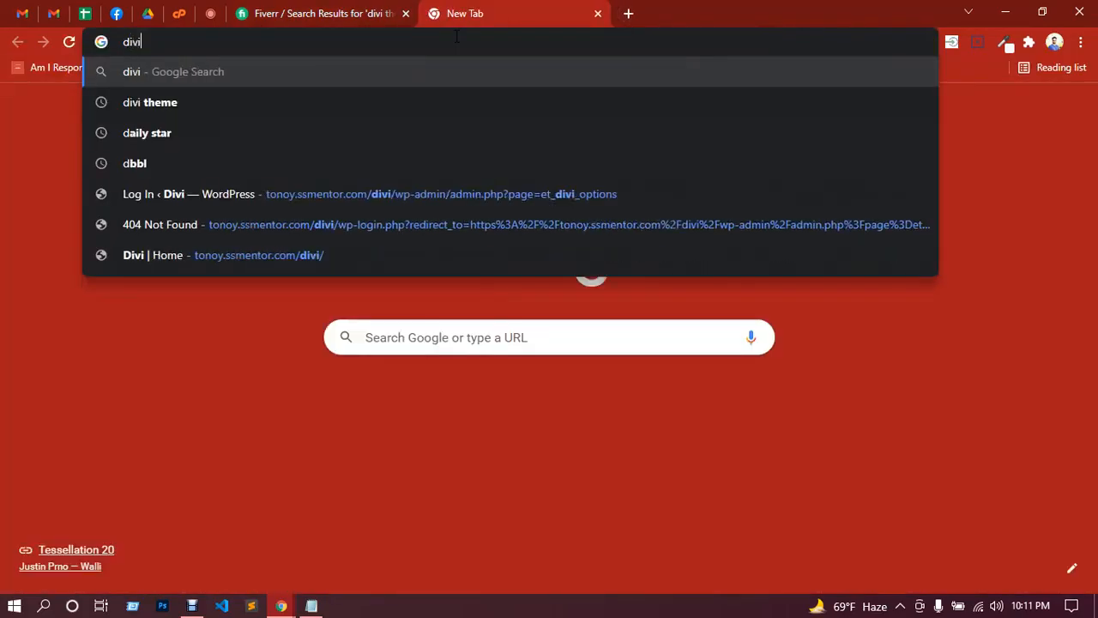
{"action": "type", "text": " theme"}
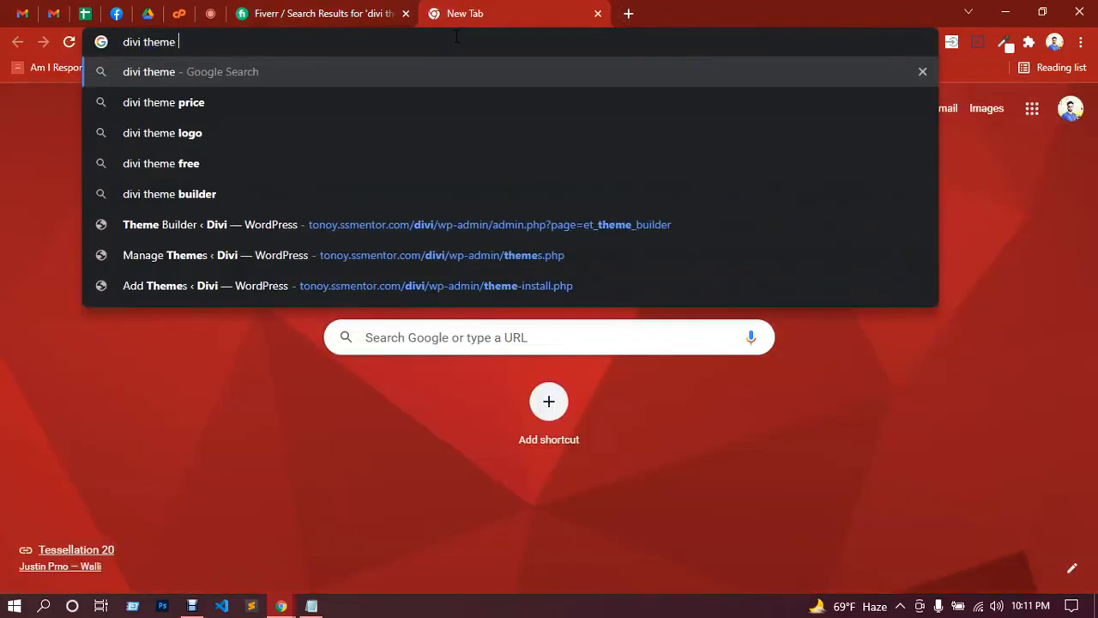
{"action": "key", "text": "Return"}
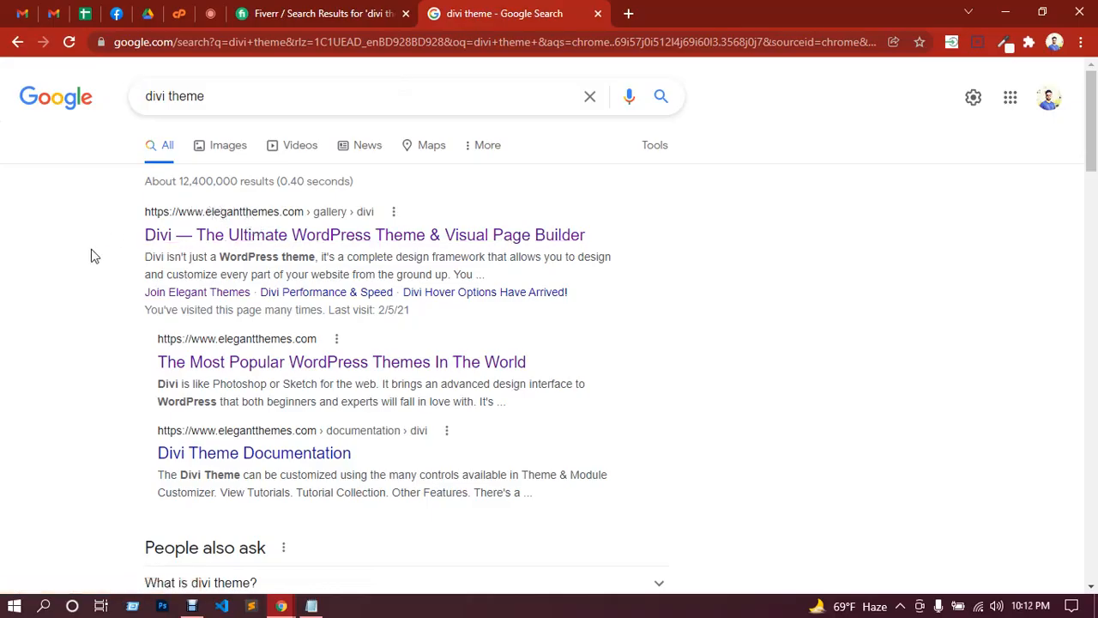
Open the "Divi — The Ultimate WordPress Theme & Visual Page Builder" result in its own tab and skim the page.
{"action": "middle_click", "coordinate": [289, 248]}
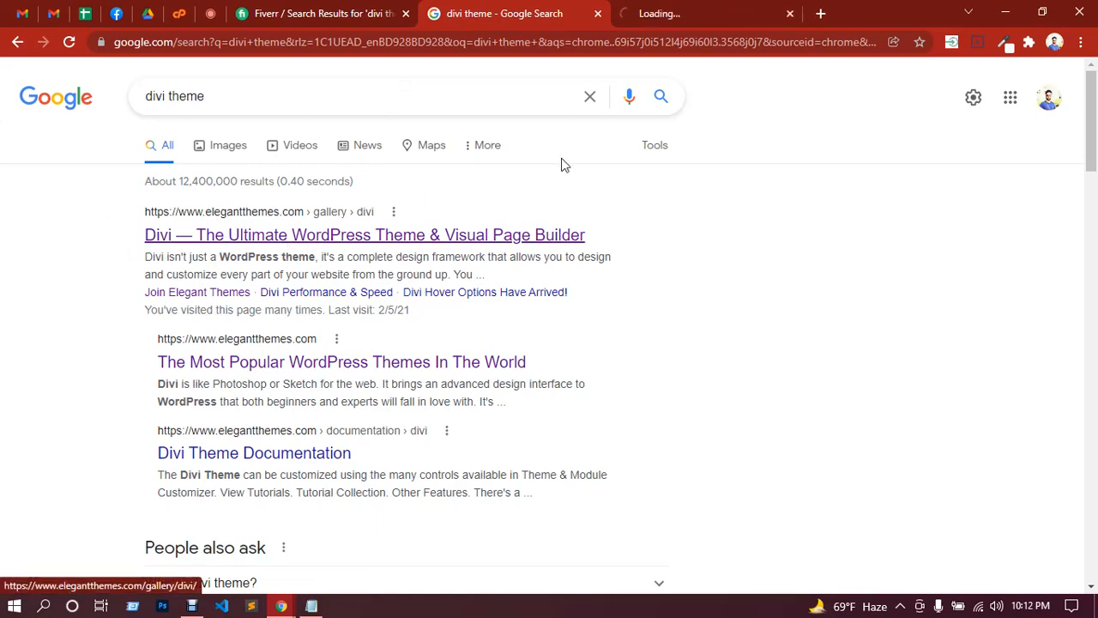
{"action": "left_click", "coordinate": [711, 9]}
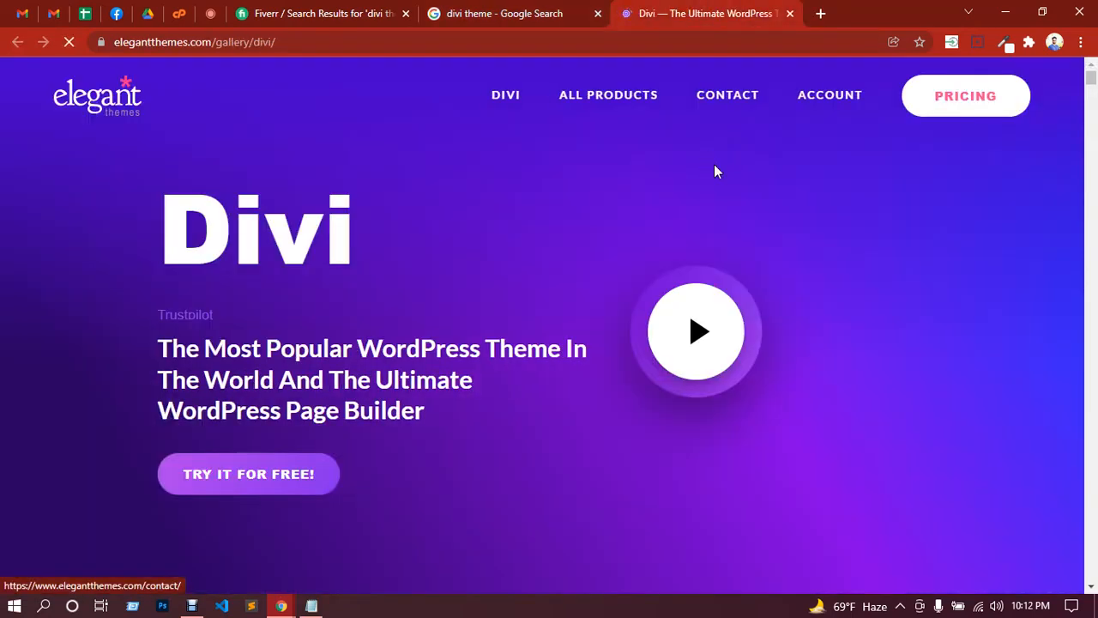
{"action": "scroll", "coordinate": [712, 162], "scroll_direction": "down", "scroll_amount": 8}
{"action": "scroll", "coordinate": [718, 159], "scroll_direction": "up", "scroll_amount": 10}
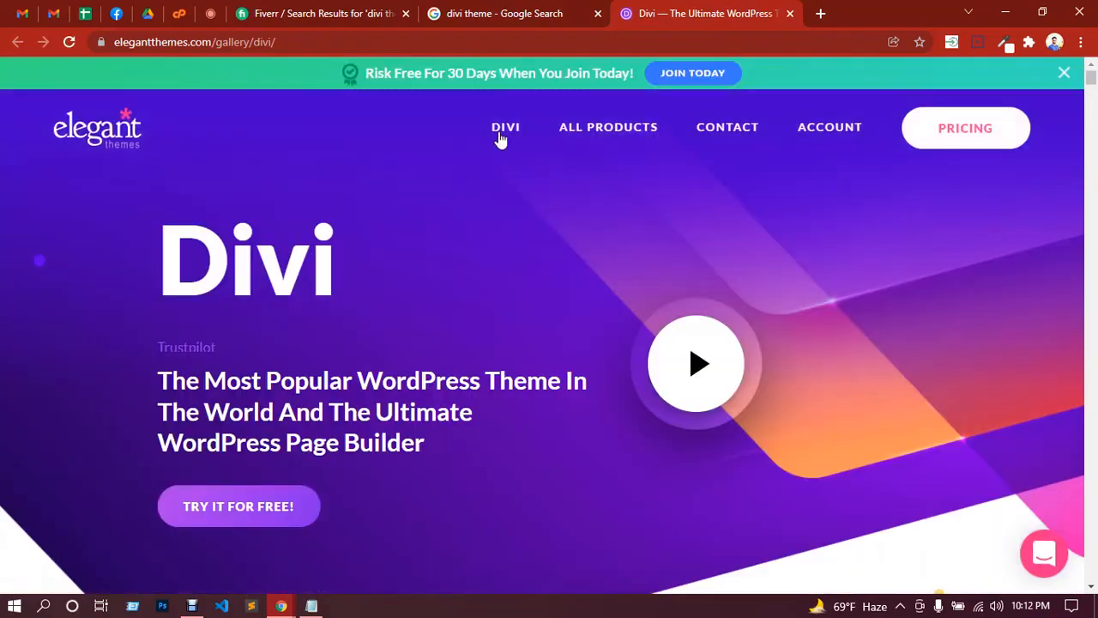
Open the Elegant Themes Plans & Pricing page and examine the Yearly Access and Lifetime Access plans.
{"action": "mouse_move", "coordinate": [503, 137]}
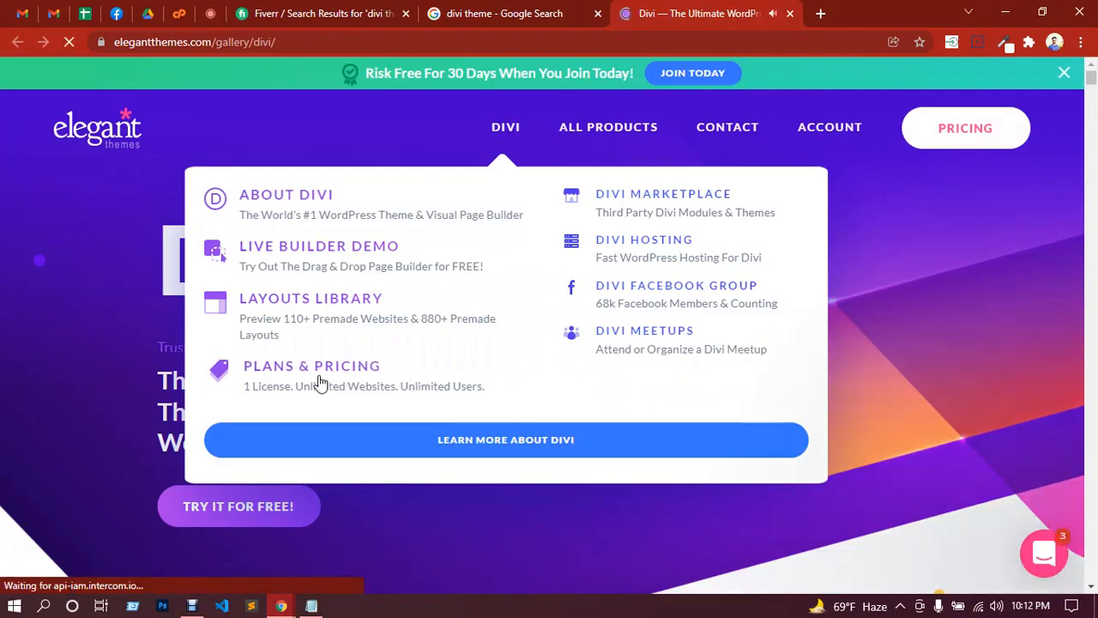
{"action": "left_click", "coordinate": [319, 382]}
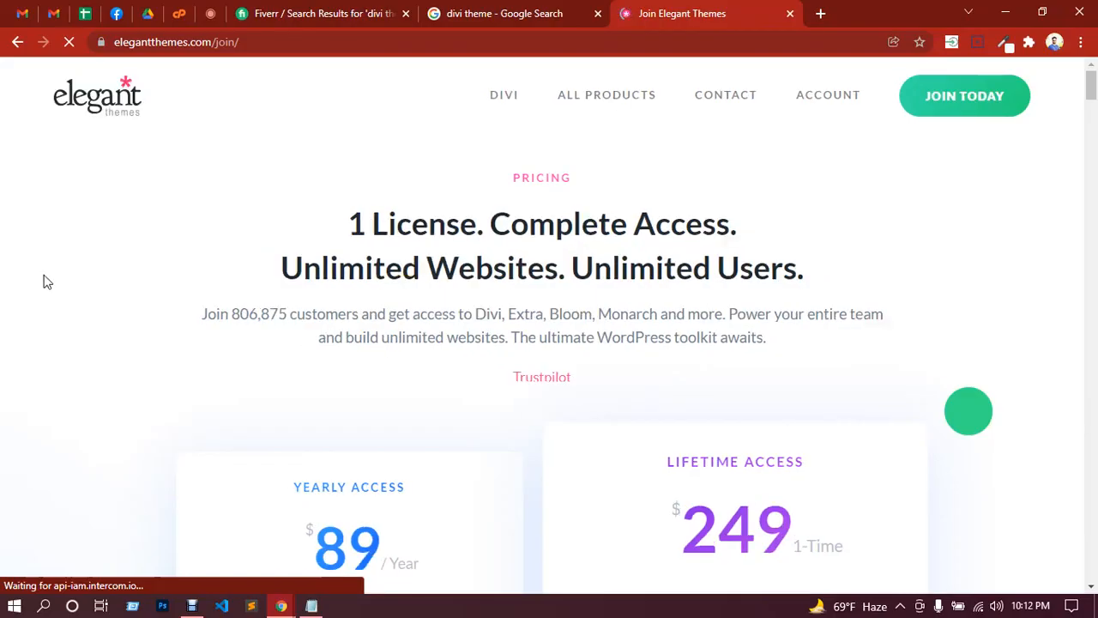
{"action": "scroll", "coordinate": [52, 284], "scroll_direction": "down", "scroll_amount": 3}
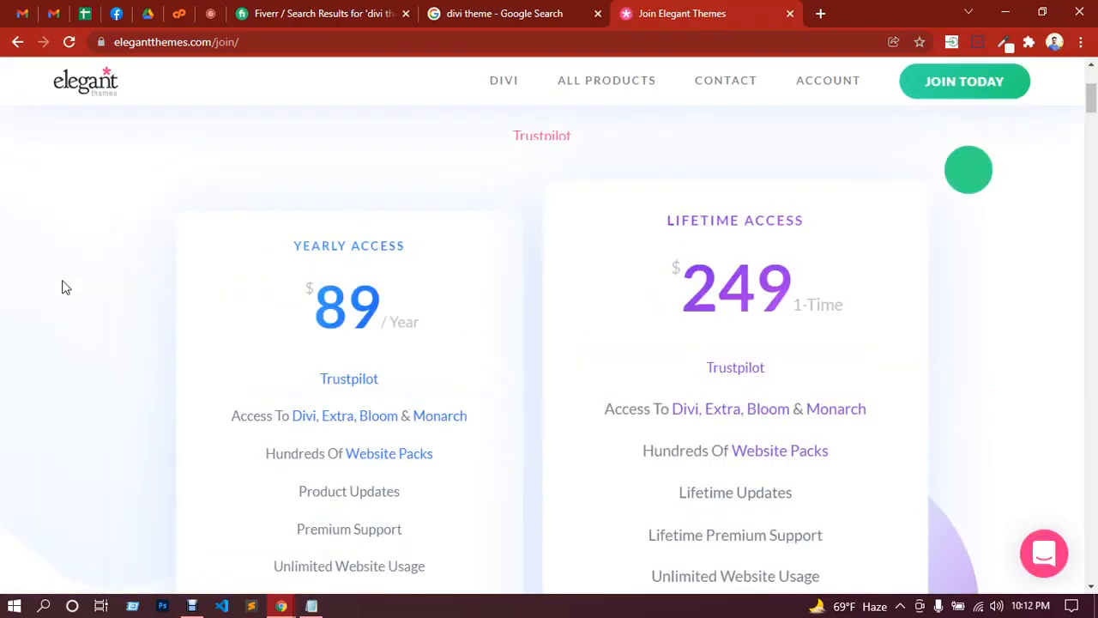
{"action": "scroll", "coordinate": [64, 287], "scroll_direction": "down", "scroll_amount": 2}
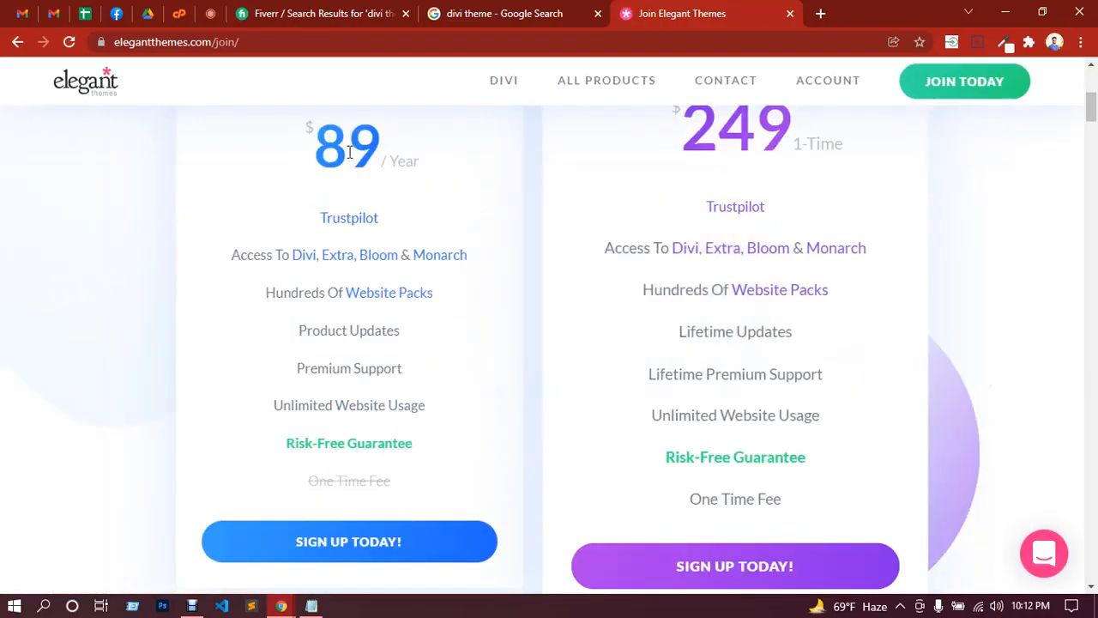
Compare the prices and included features of the Yearly Access and Lifetime Access plans.
{"action": "scroll", "coordinate": [3, 263], "scroll_direction": "up", "scroll_amount": 2}
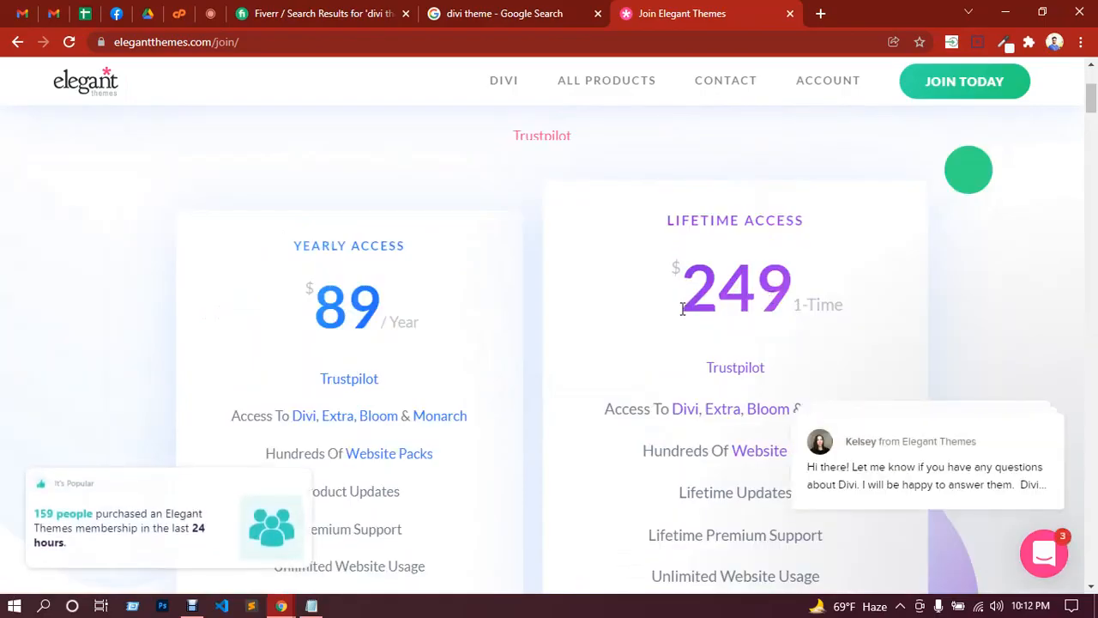
{"action": "scroll", "coordinate": [201, 300], "scroll_direction": "down", "scroll_amount": 7}
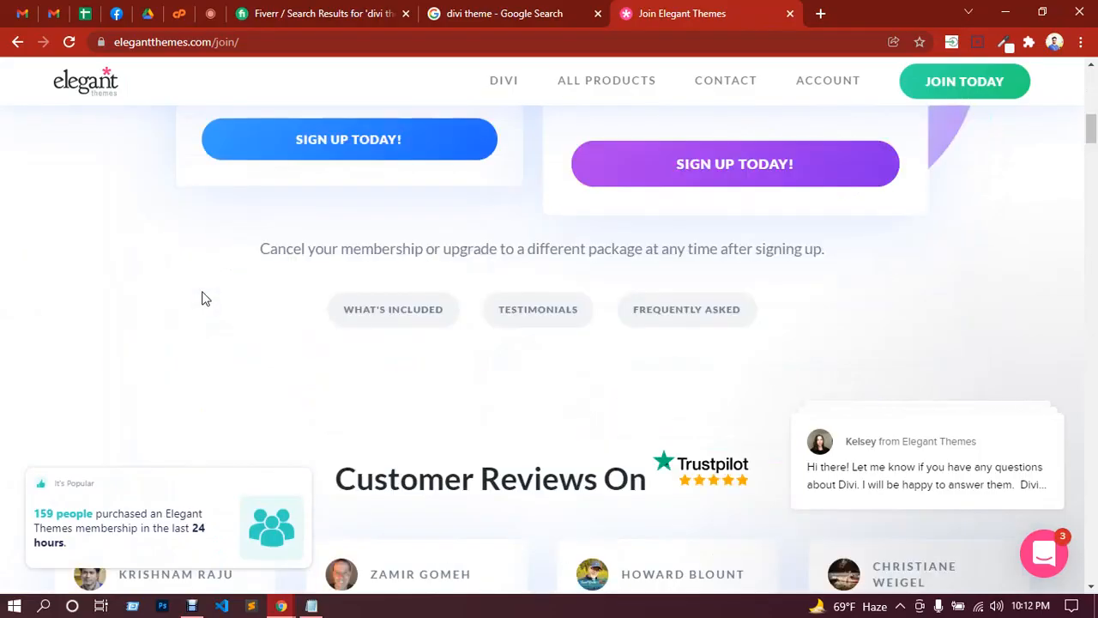
{"action": "scroll", "coordinate": [140, 343], "scroll_direction": "up", "scroll_amount": 4}
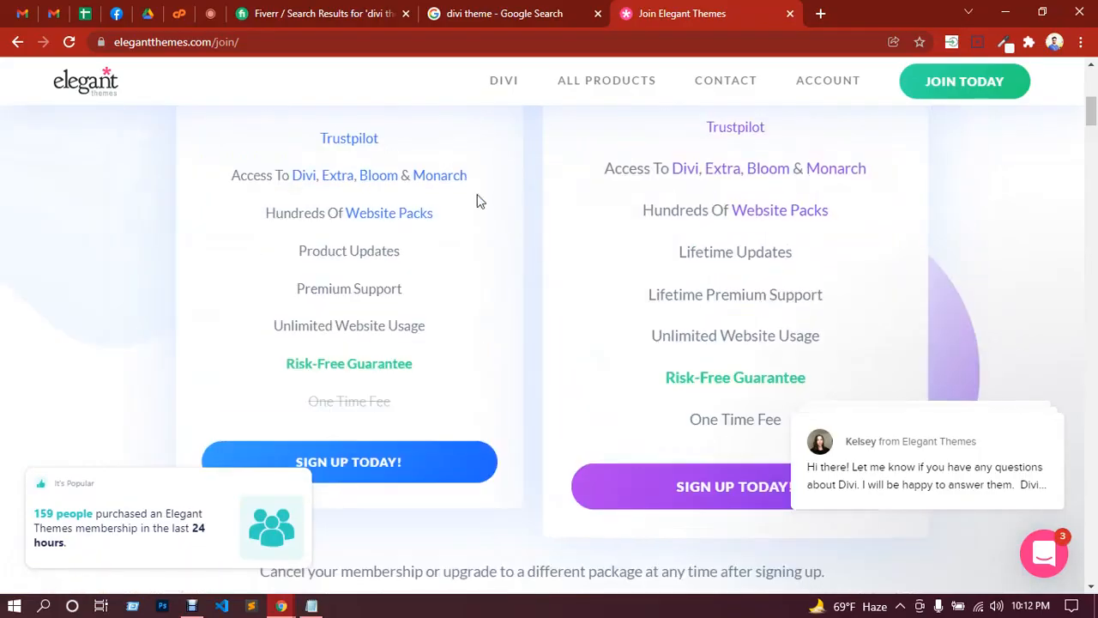
{"action": "scroll", "coordinate": [477, 201], "scroll_direction": "up", "scroll_amount": 3}
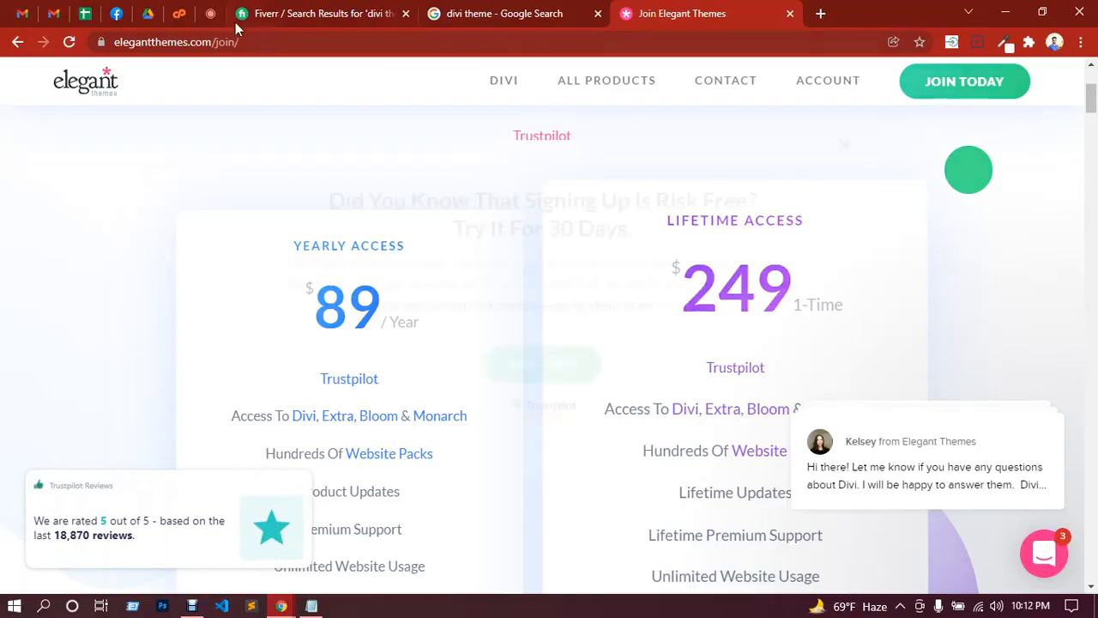
Switch to Google Meet to read the class chat, and close the Elegant Themes, Google search and Fiverr pages.
{"action": "left_click", "coordinate": [210, 13]}
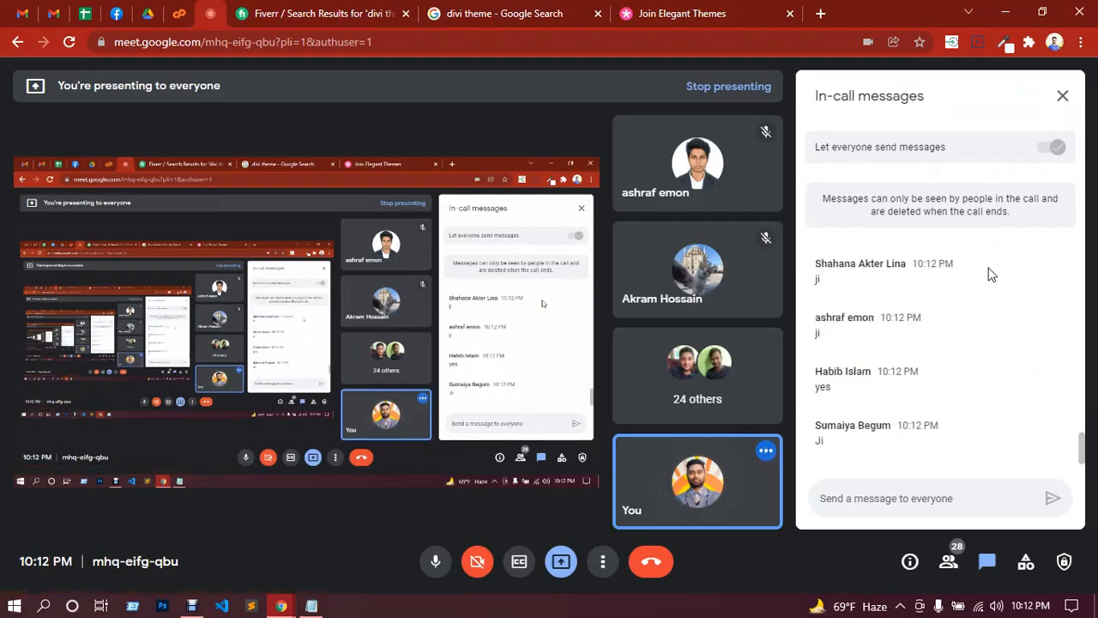
{"action": "left_click", "coordinate": [791, 14]}
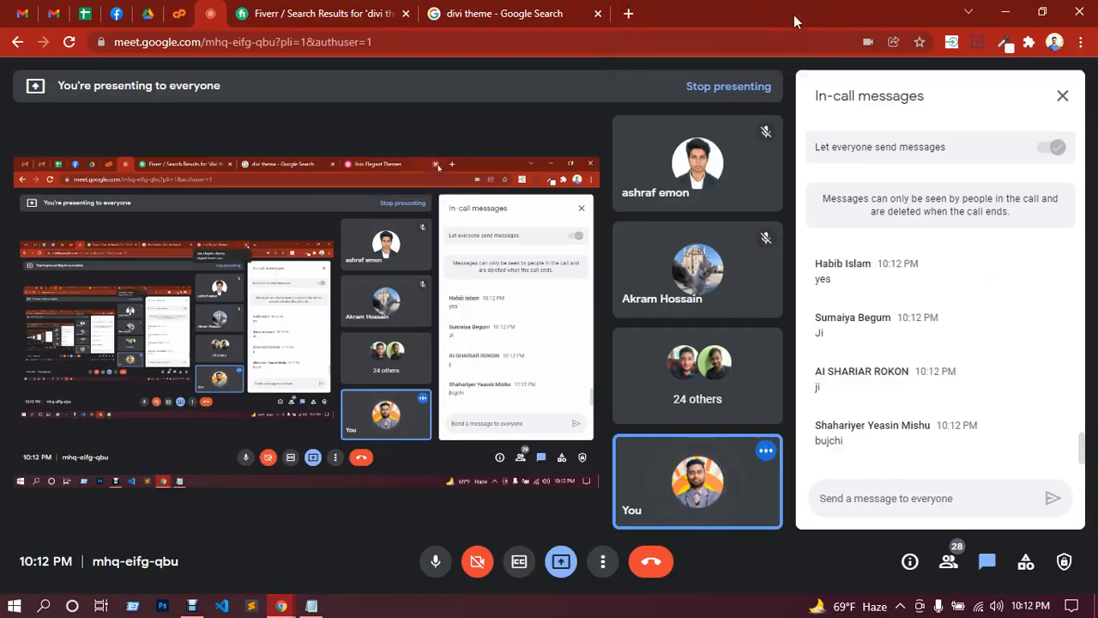
{"action": "left_click", "coordinate": [600, 15]}
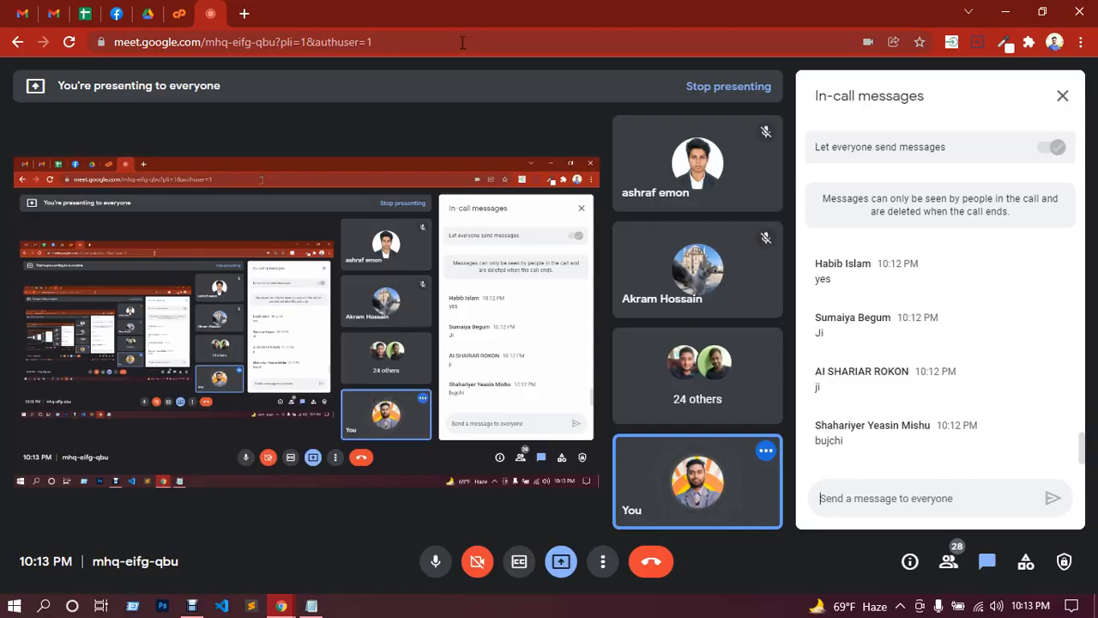
Log in to cPanel with the saved hosting account's username and password.
{"action": "left_click", "coordinate": [178, 15]}
{"action": "double_click", "coordinate": [461, 292]}
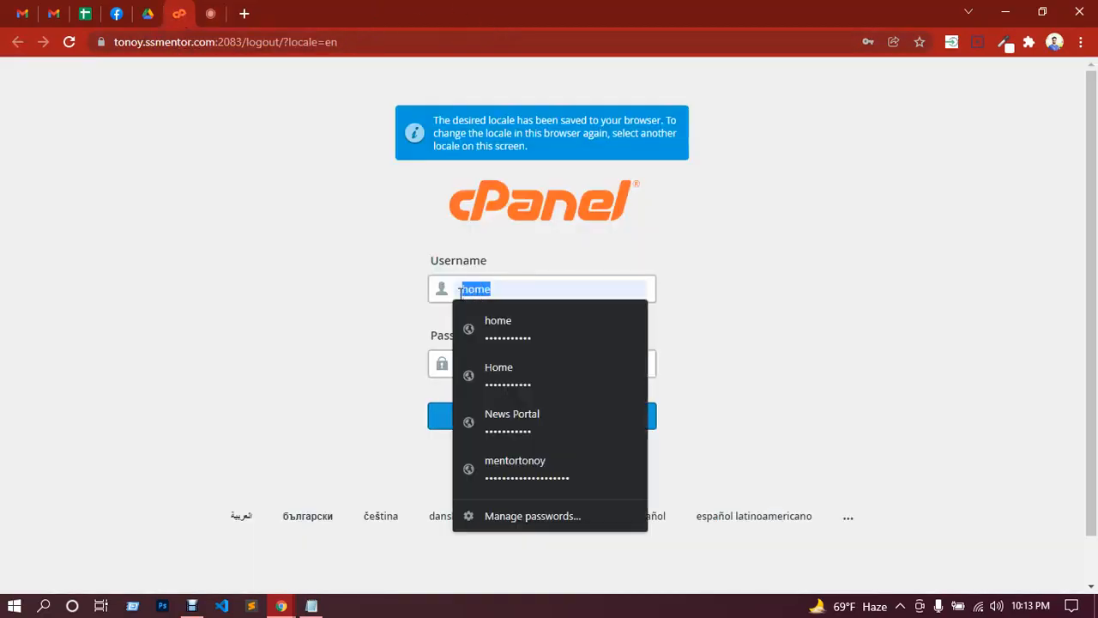
{"action": "left_click", "coordinate": [534, 472]}
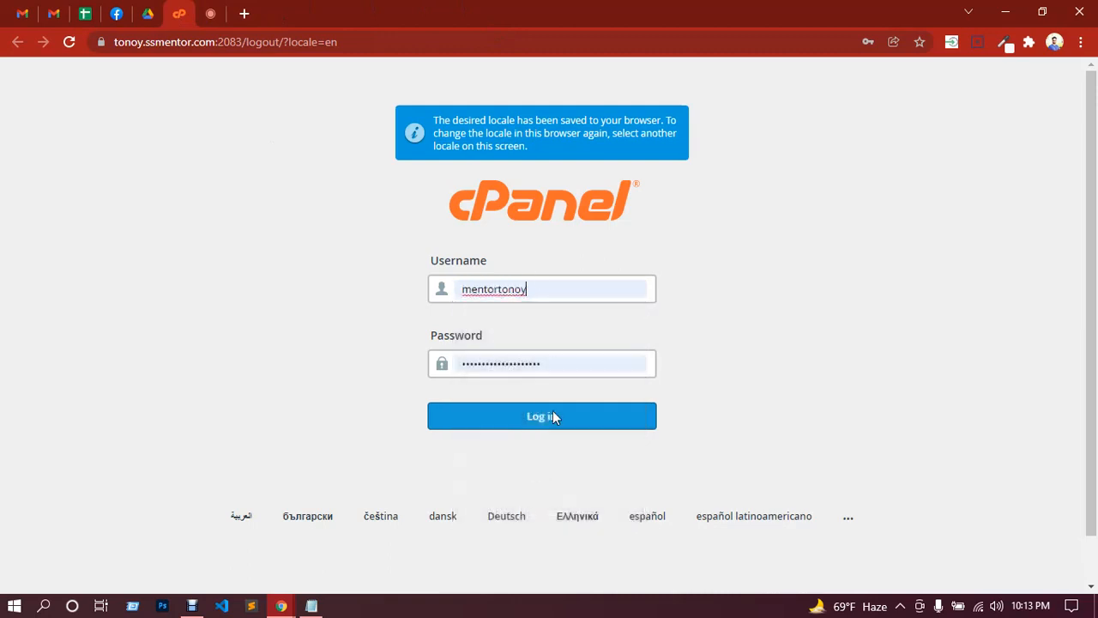
{"action": "left_click", "coordinate": [556, 421]}
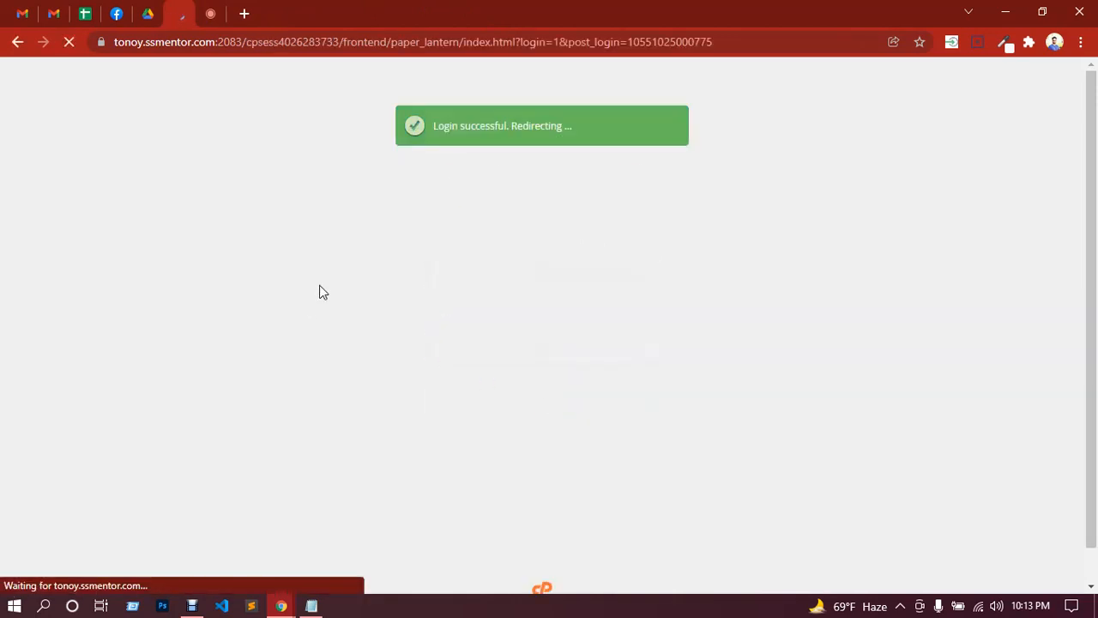
Open WordPress from cPanel's Softaculous Apps Installer section and find its installation options.
{"action": "scroll", "coordinate": [588, 337], "scroll_direction": "down", "scroll_amount": 5}
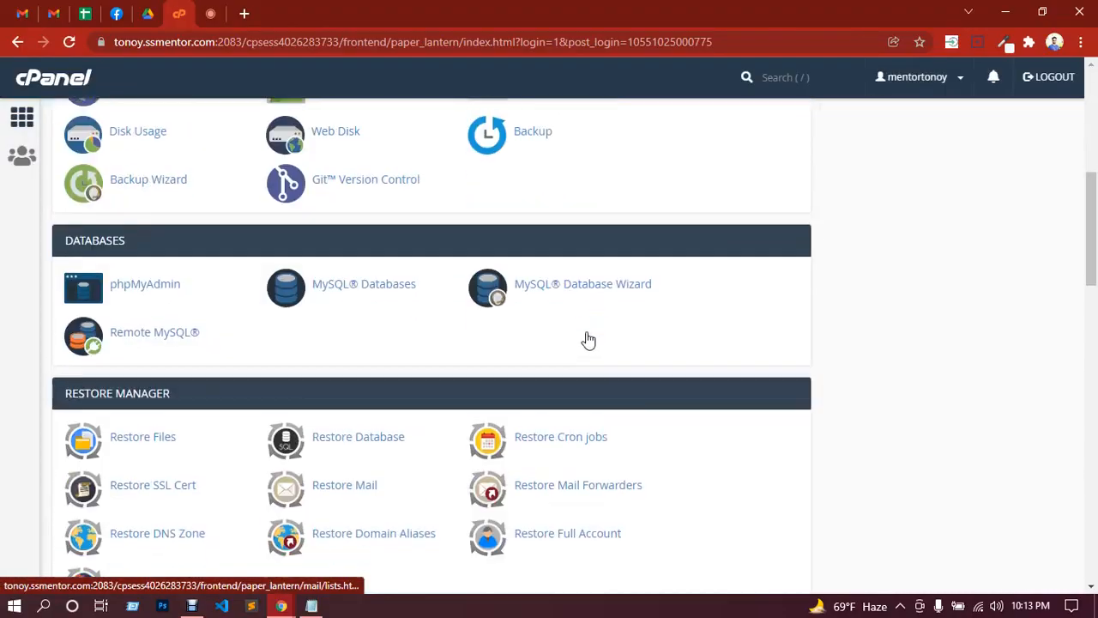
{"action": "scroll", "coordinate": [588, 341], "scroll_direction": "down", "scroll_amount": 15}
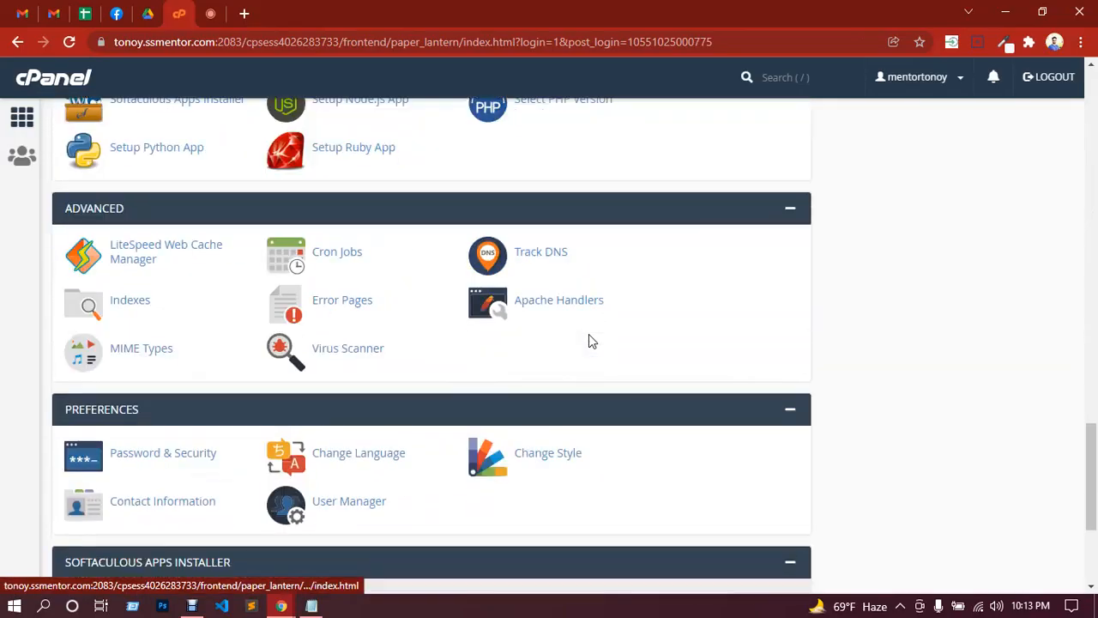
{"action": "scroll", "coordinate": [541, 394], "scroll_direction": "down", "scroll_amount": 3}
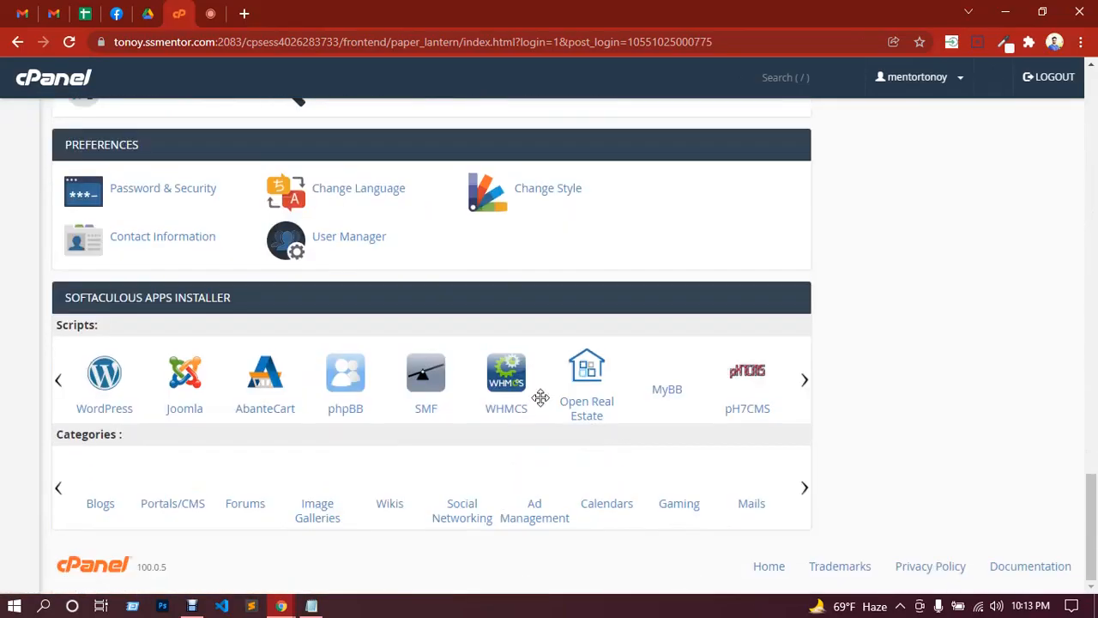
{"action": "left_click", "coordinate": [116, 391]}
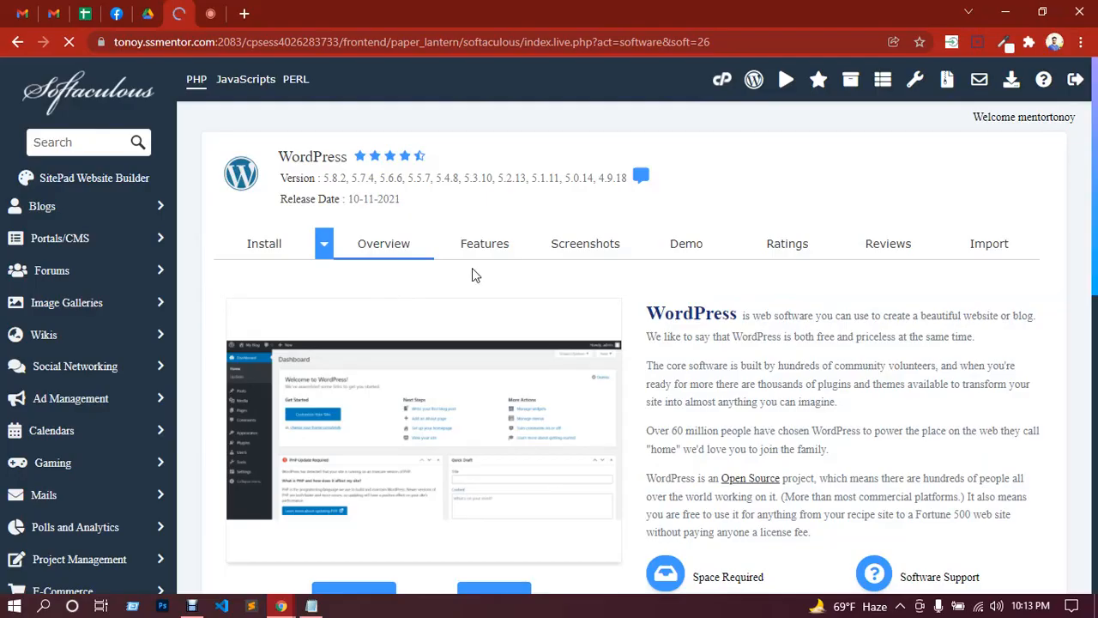
{"action": "scroll", "coordinate": [472, 270], "scroll_direction": "down", "scroll_amount": 5}
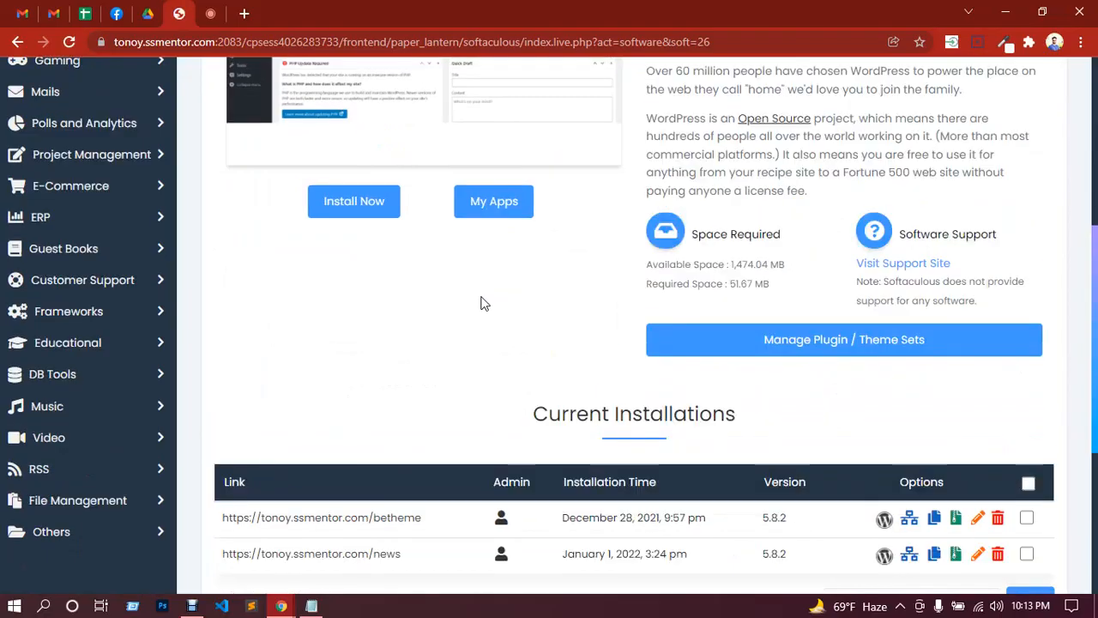
Start a new WordPress installation and set its directory to wpdivi.
{"action": "left_click", "coordinate": [350, 213]}
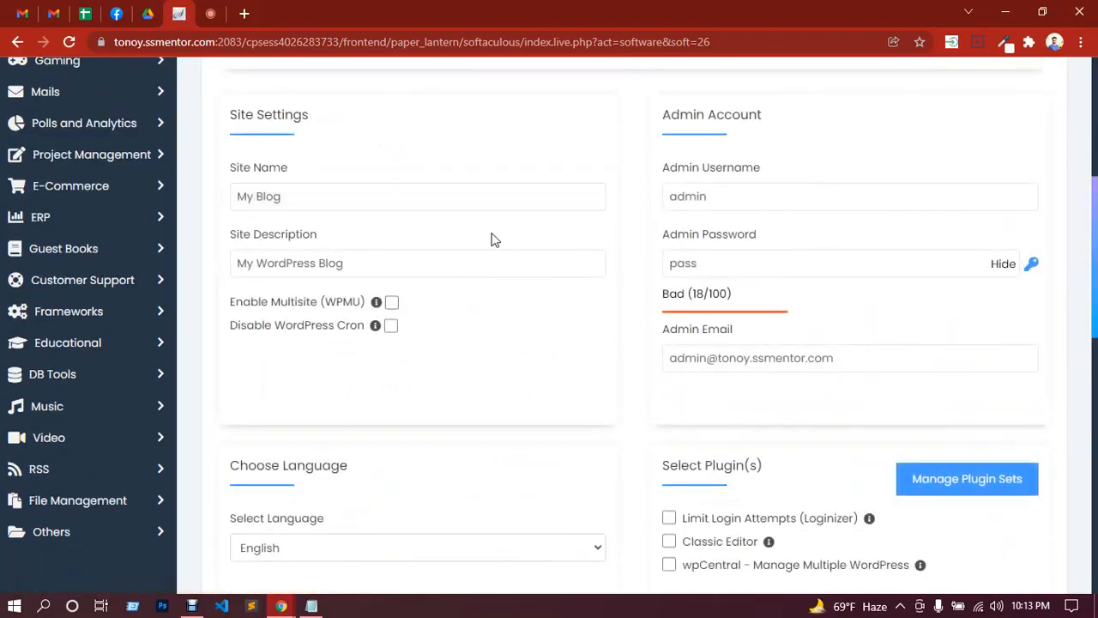
{"action": "scroll", "coordinate": [728, 232], "scroll_direction": "up", "scroll_amount": 4}
{"action": "left_click", "coordinate": [629, 339]}
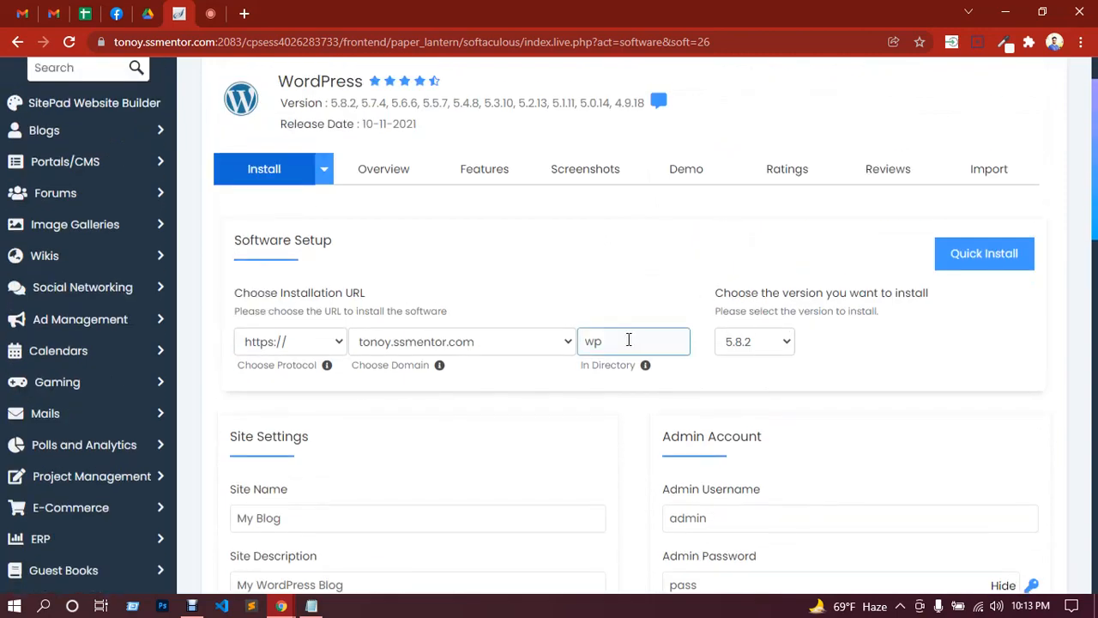
{"action": "type", "text": "divi"}
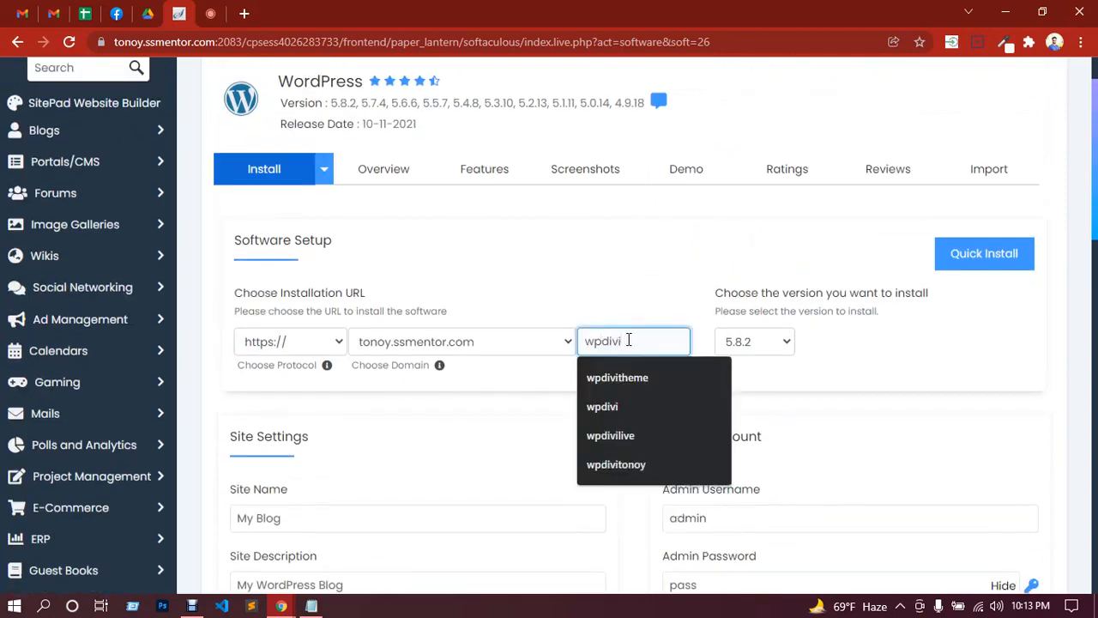
{"action": "left_click", "coordinate": [524, 386]}
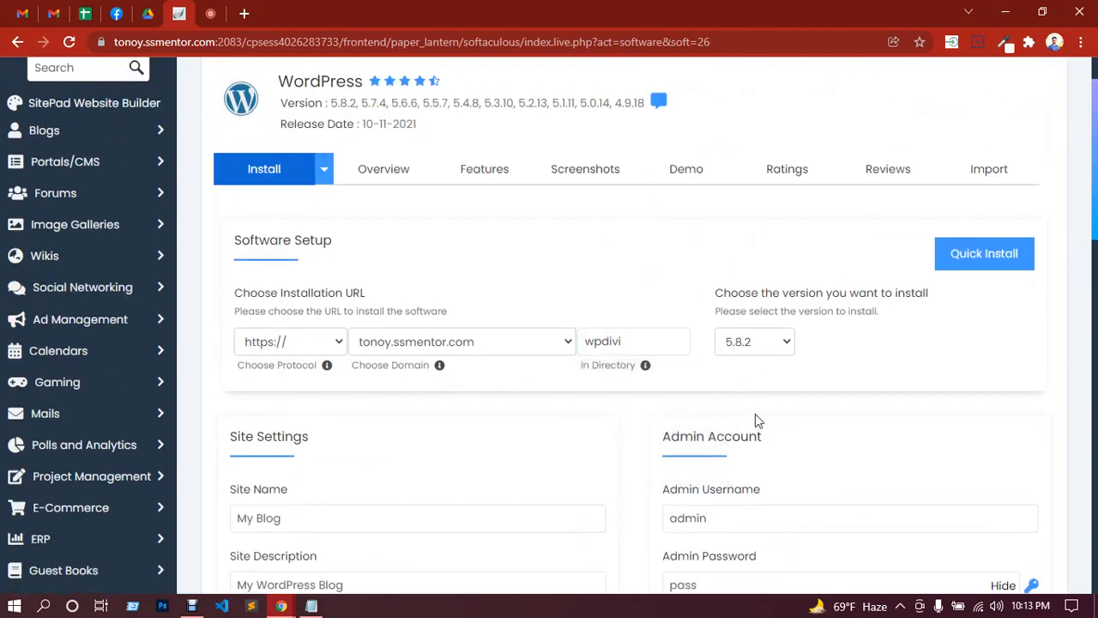
Set the site name to Divi and the site description to Home.
{"action": "scroll", "coordinate": [756, 415], "scroll_direction": "down", "scroll_amount": 3}
{"action": "left_click_drag", "start_coordinate": [283, 276], "coordinate": [222, 285]}
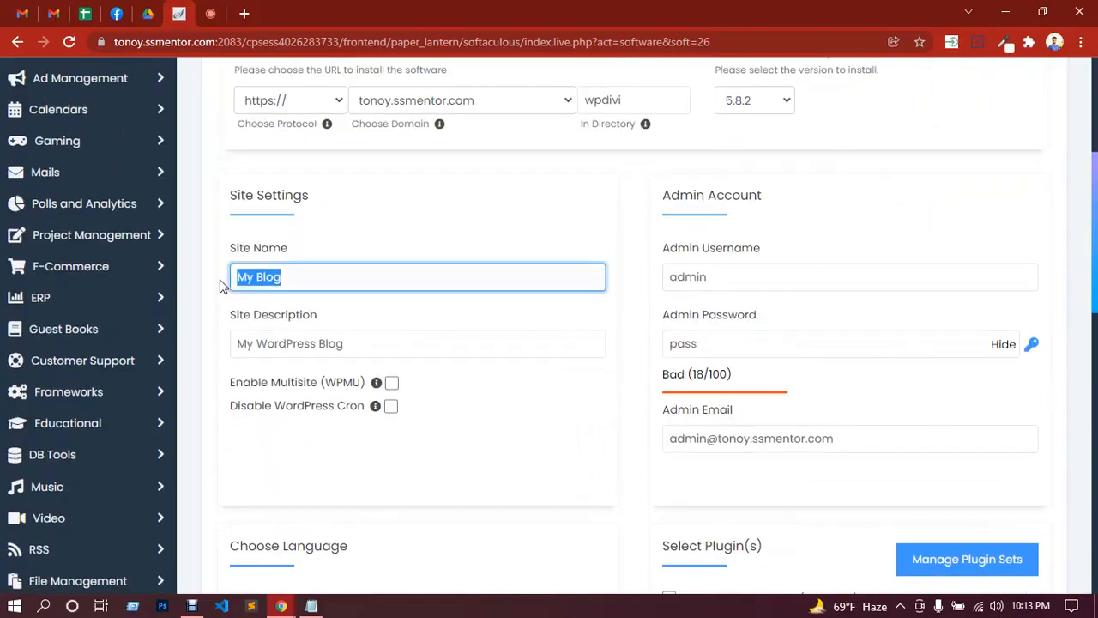
{"action": "type", "text": "Divi"}
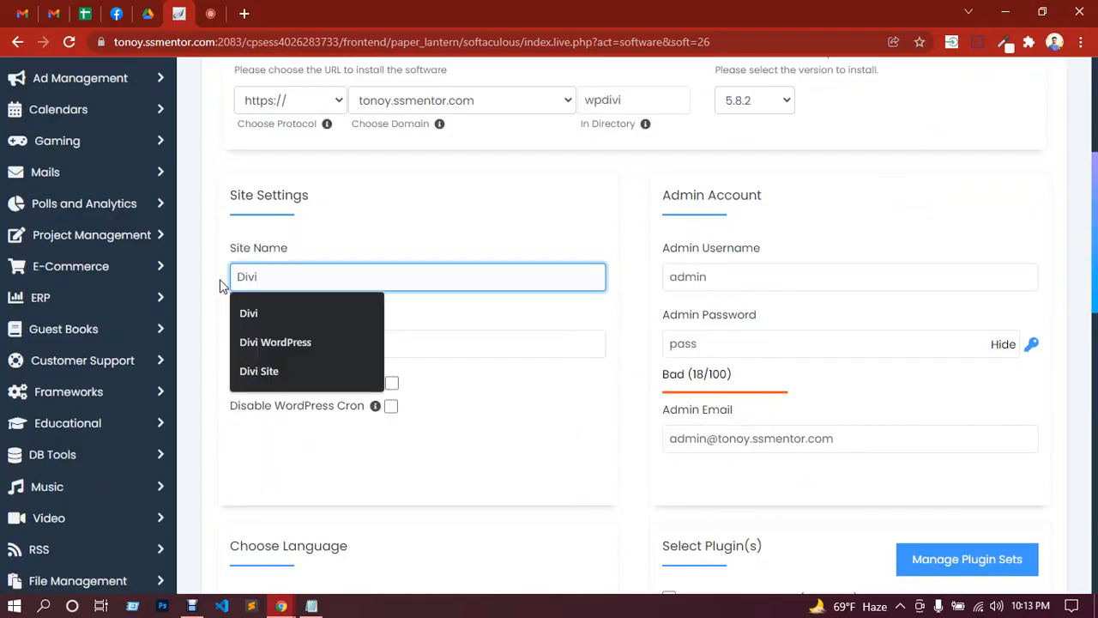
{"action": "left_click_drag", "start_coordinate": [490, 353], "coordinate": [233, 348]}
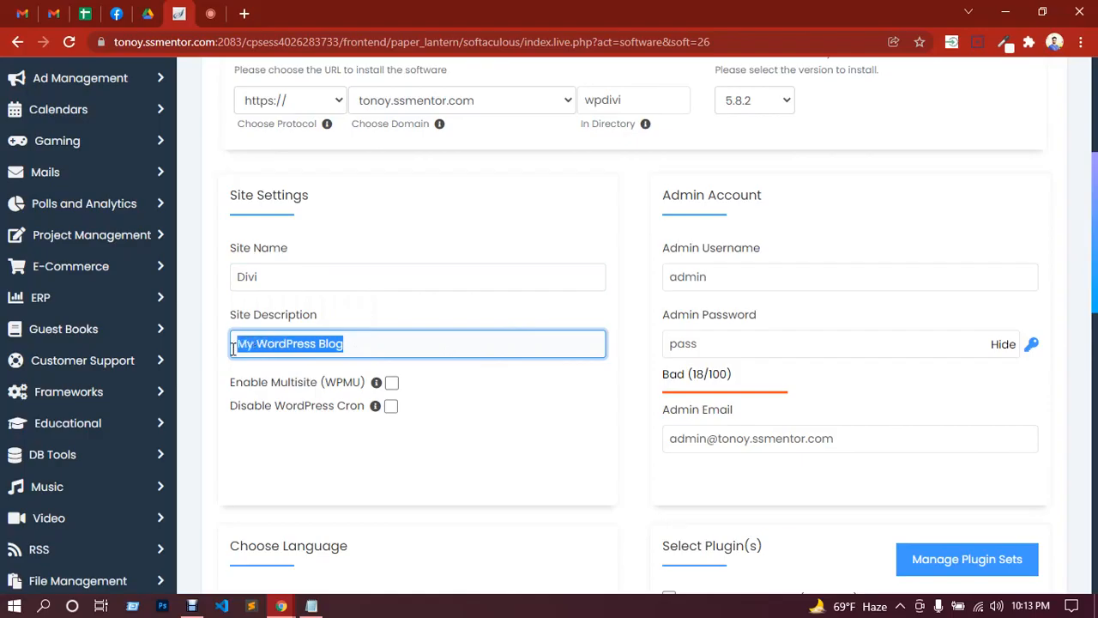
{"action": "type", "text": "Home"}
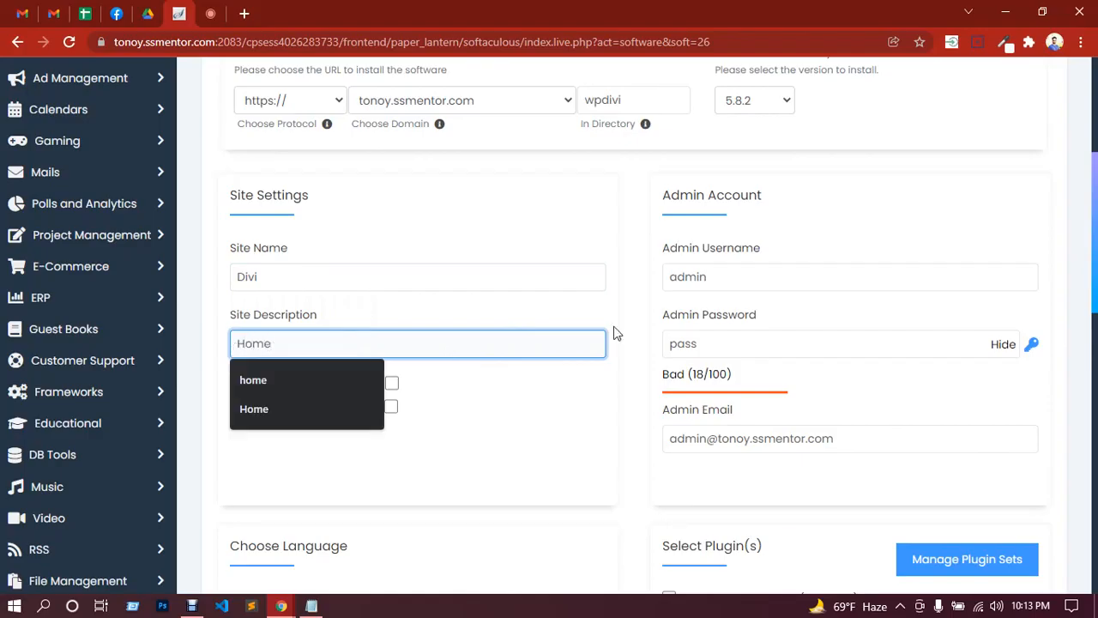
Mask the admin password field and replace its default value with a new admin password.
{"action": "left_click", "coordinate": [1001, 344]}
{"action": "left_click_drag", "start_coordinate": [779, 353], "coordinate": [655, 341]}
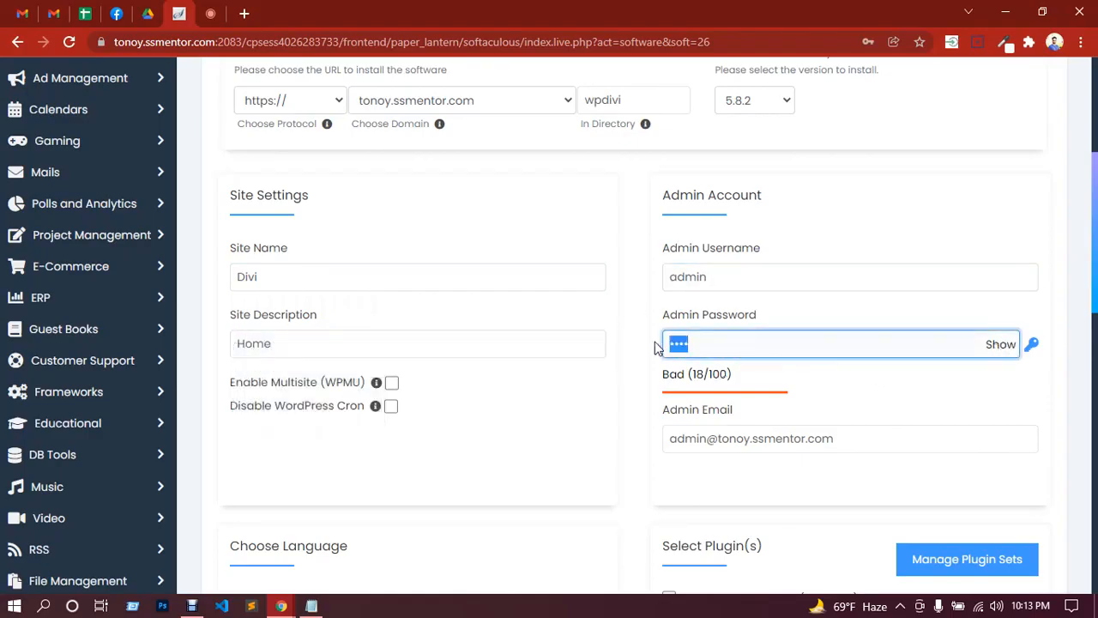
{"action": "type", "text": "•••••"}
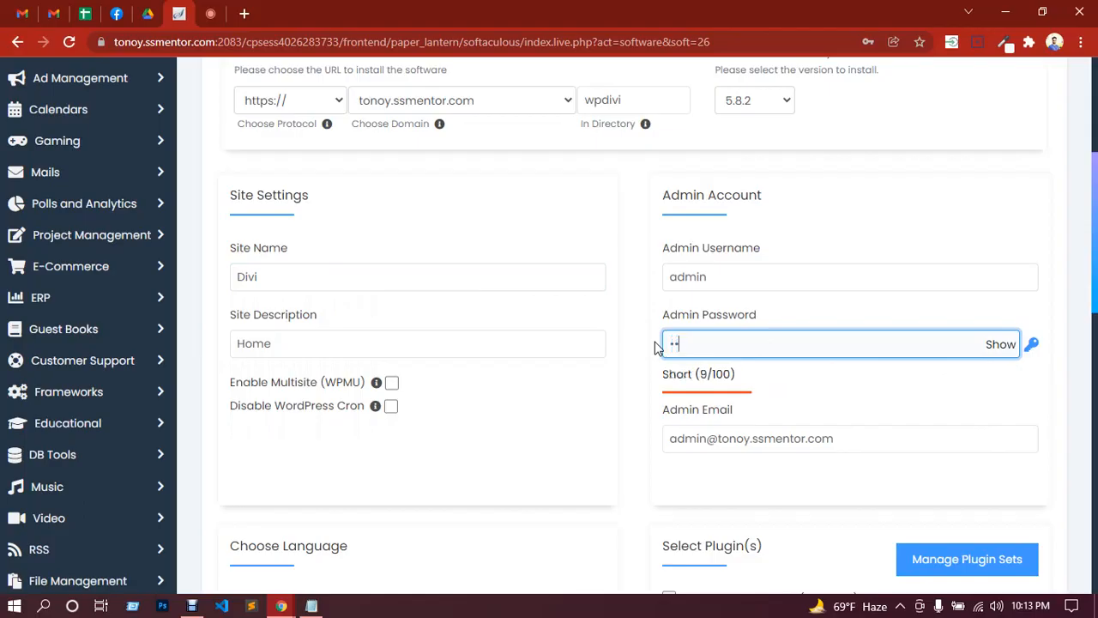
{"action": "type", "text": "••••"}
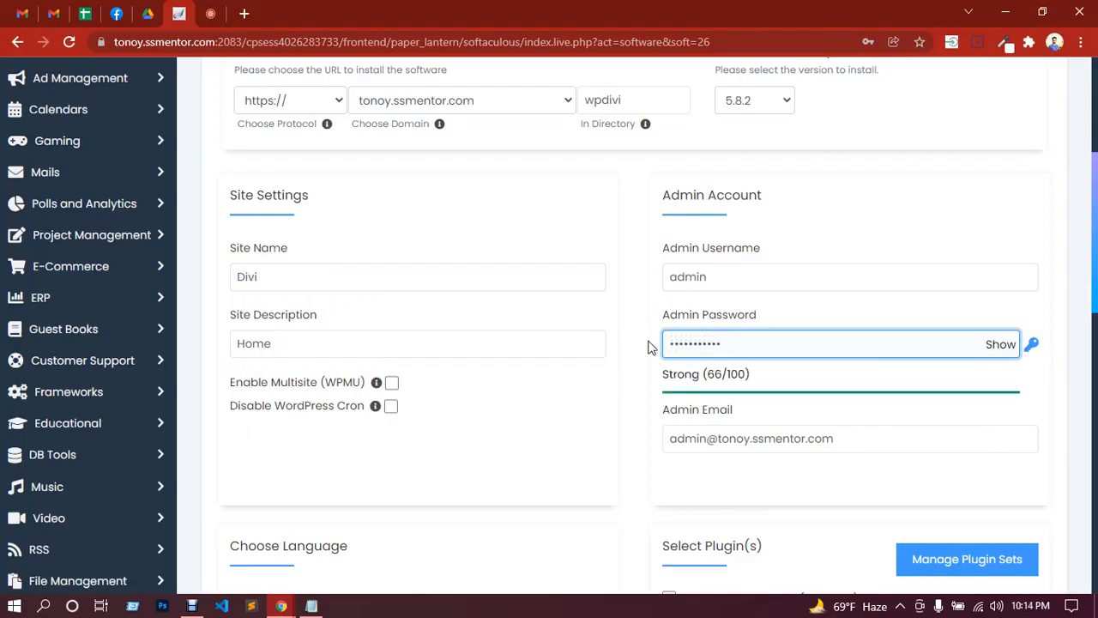
Include the Classic Editor plugin and run the WordPress installation.
{"action": "scroll", "coordinate": [649, 347], "scroll_direction": "down", "scroll_amount": 3}
{"action": "left_click", "coordinate": [668, 383]}
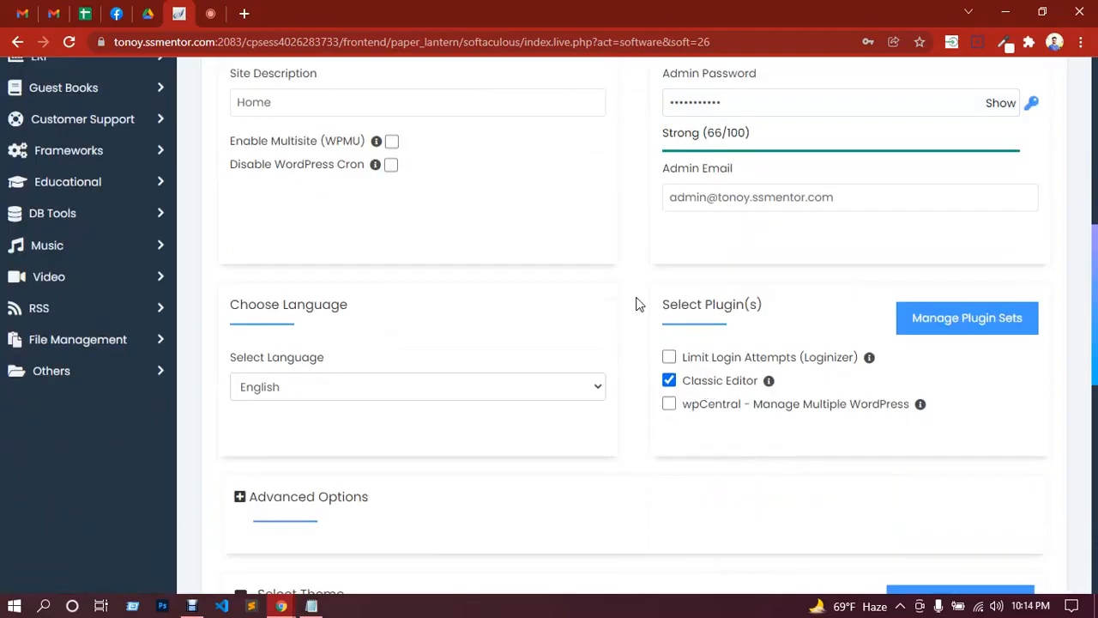
{"action": "scroll", "coordinate": [637, 302], "scroll_direction": "down", "scroll_amount": 8}
{"action": "left_click", "coordinate": [637, 376]}
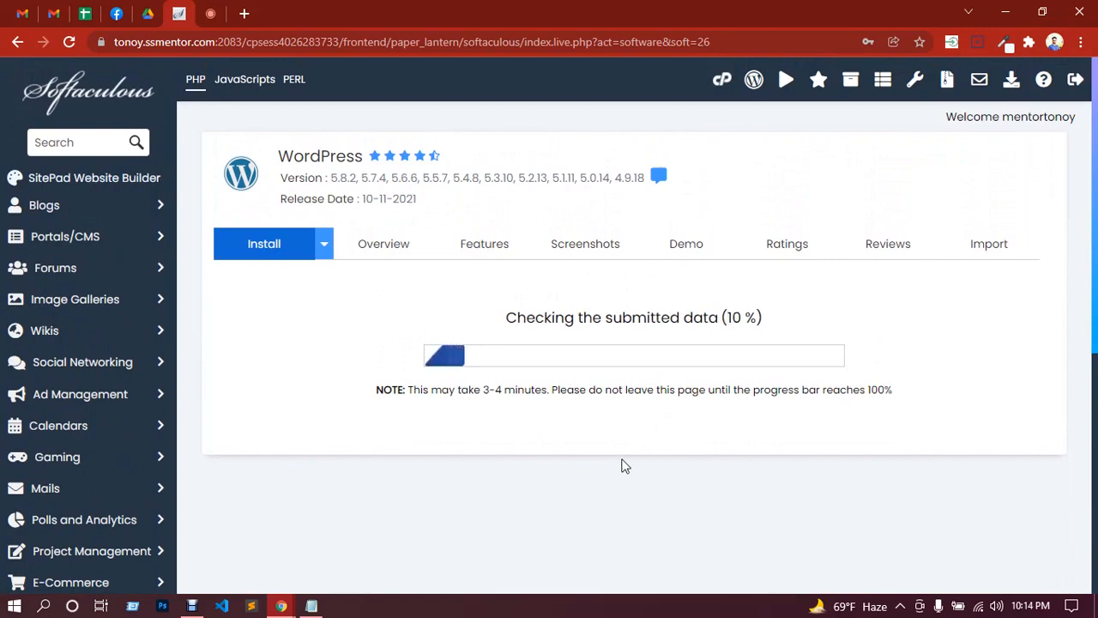
Switch to Google Meet and read the latest in-call messages while WordPress installs.
{"action": "left_click", "coordinate": [211, 14]}
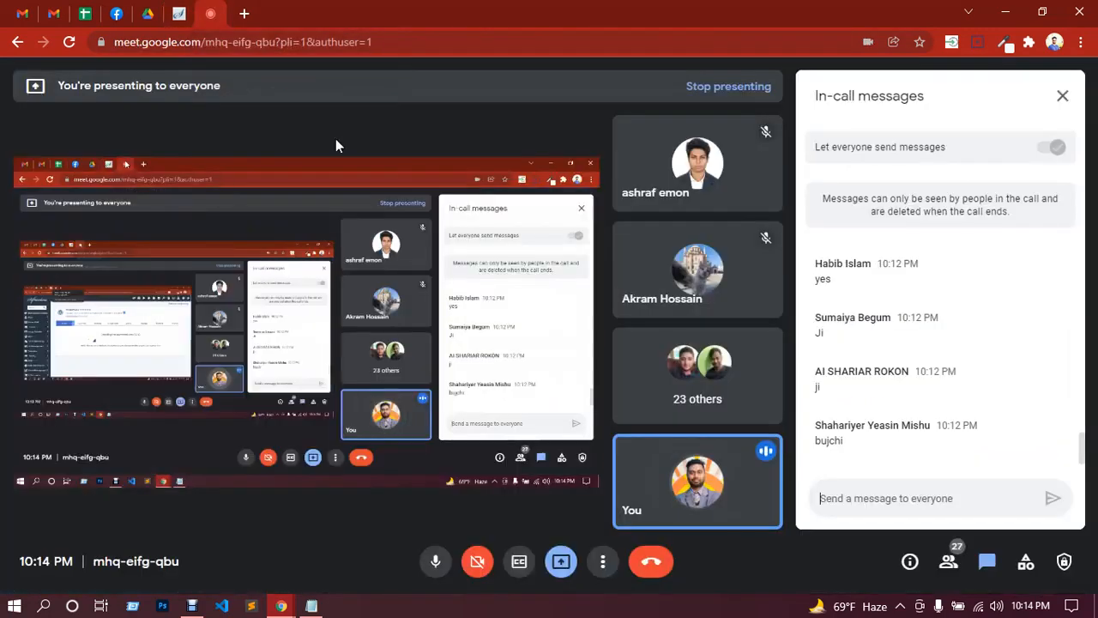
{"action": "scroll", "coordinate": [894, 331], "scroll_direction": "down", "scroll_amount": 2}
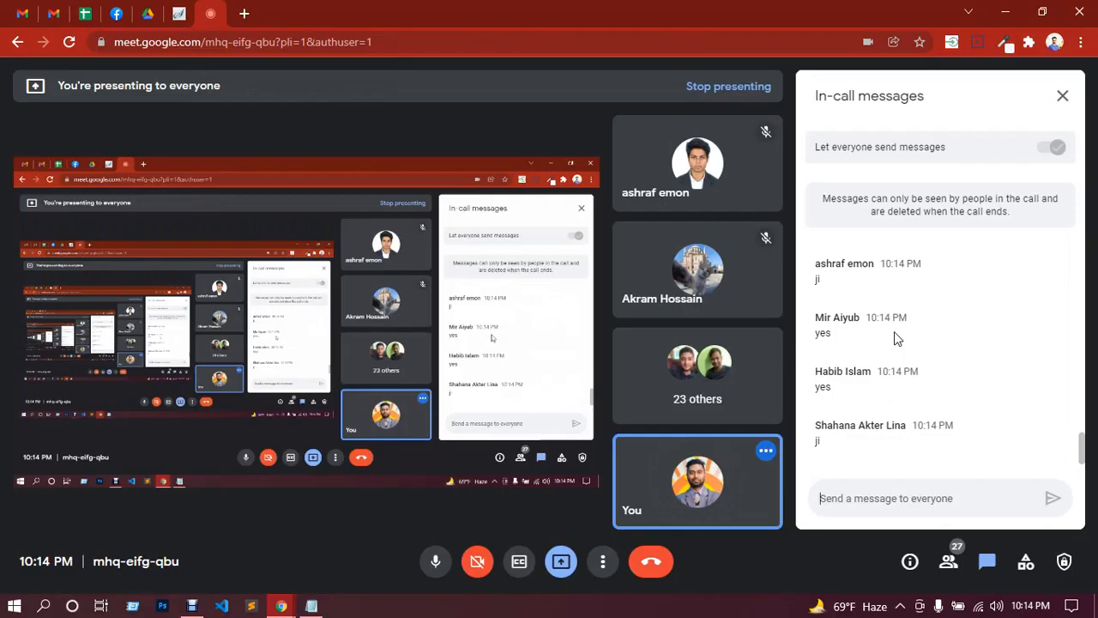
Return to the Softaculous installation page and open the new wpdivi site's administrative URL.
{"action": "left_click", "coordinate": [178, 14]}
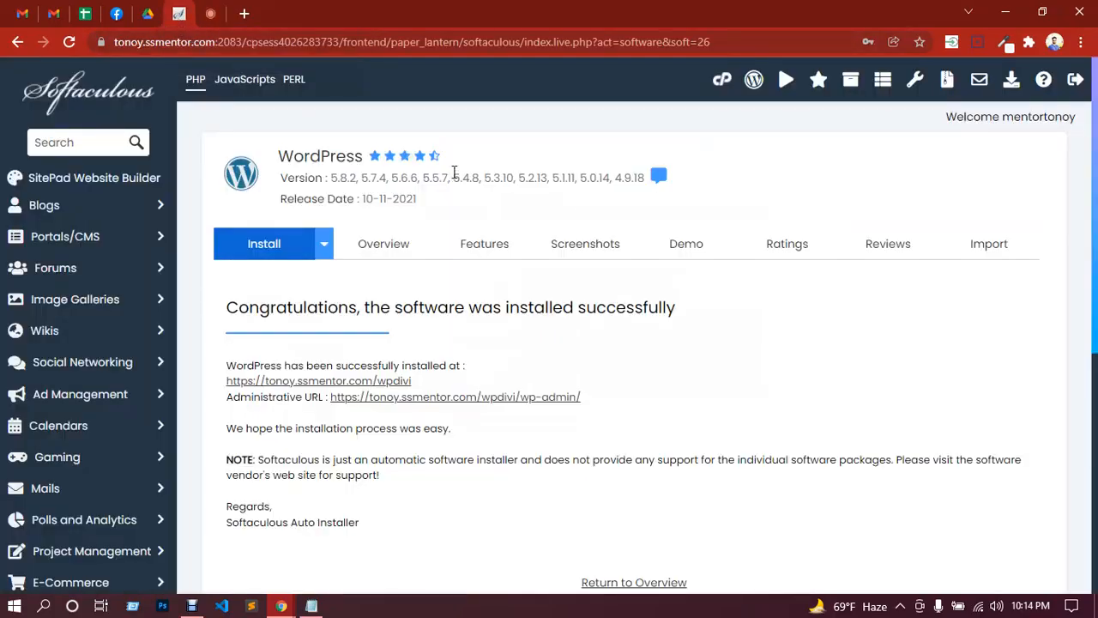
{"action": "scroll", "coordinate": [455, 171], "scroll_direction": "down", "scroll_amount": 1}
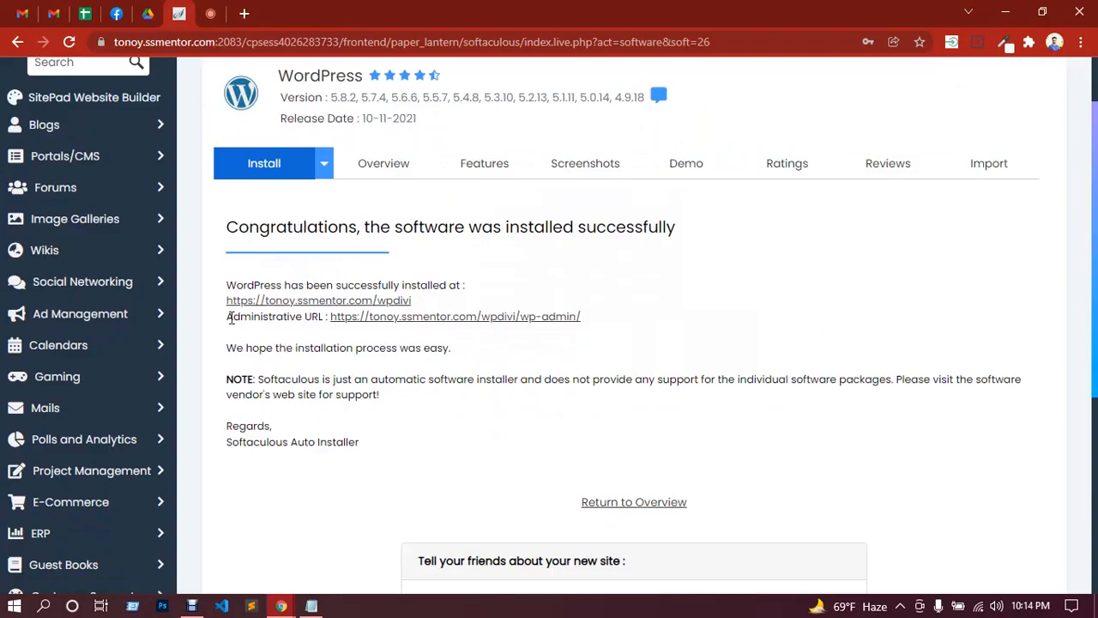
{"action": "left_click", "coordinate": [434, 321]}
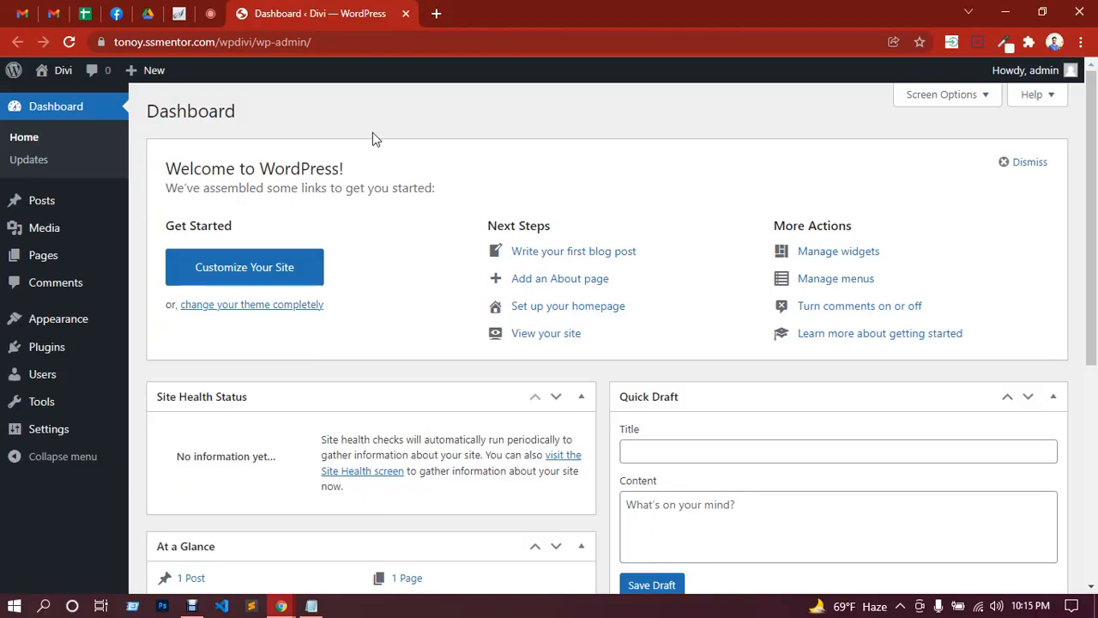
Check the students' replies in the Google Meet chat and return to the WordPress dashboard.
{"action": "left_click", "coordinate": [211, 14]}
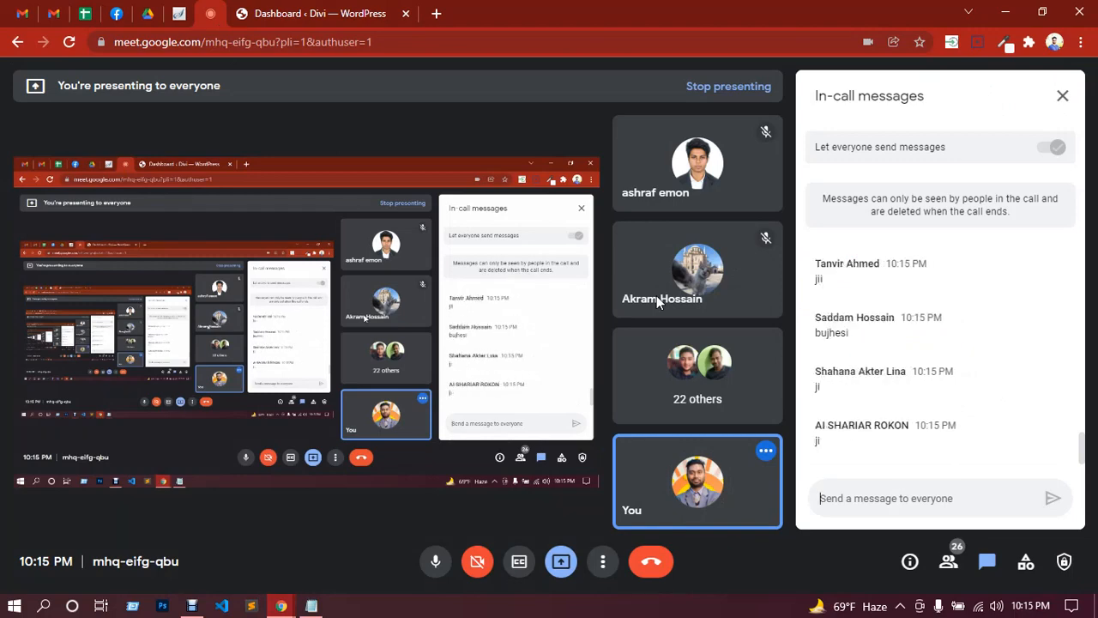
{"action": "left_click", "coordinate": [313, 10]}
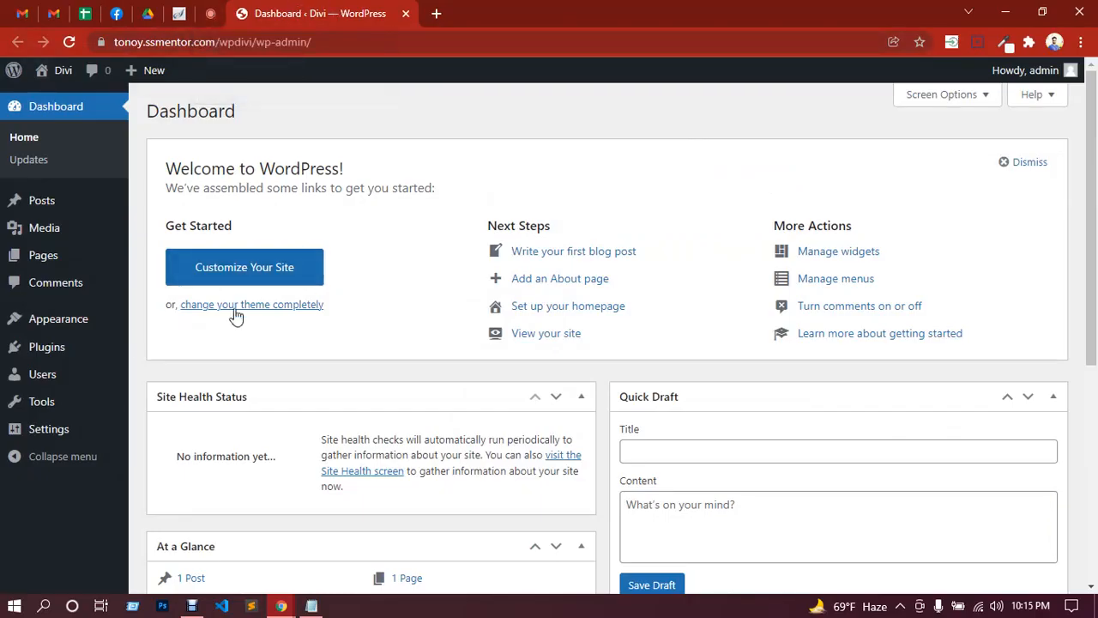
Open the theme upload form for adding a new theme from a .zip file.
{"action": "mouse_move", "coordinate": [74, 321]}
{"action": "left_click", "coordinate": [159, 327]}
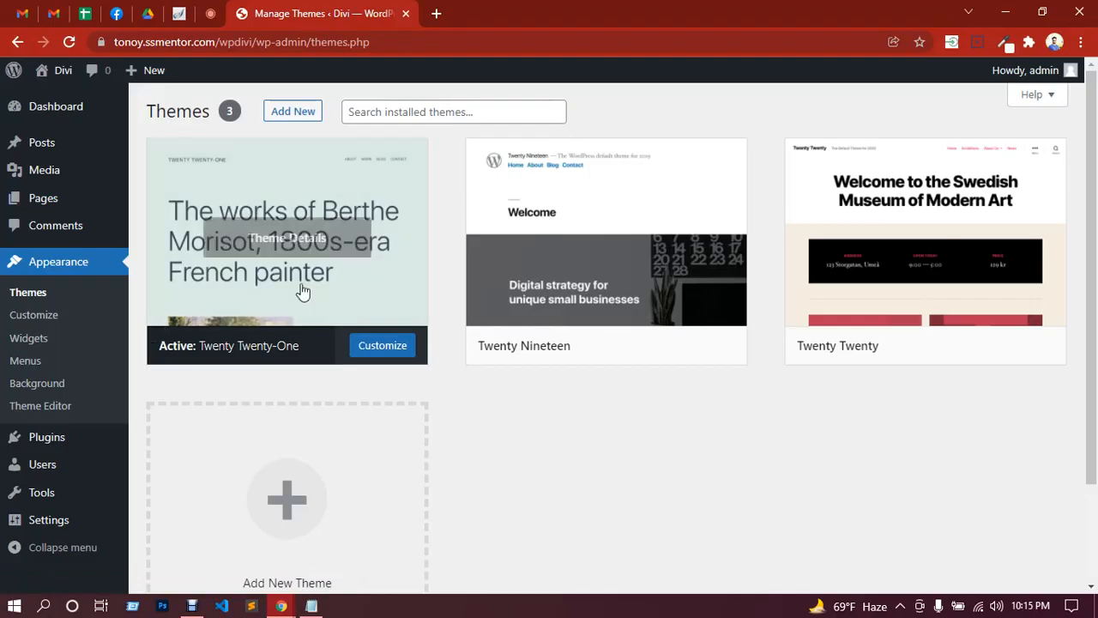
{"action": "left_click", "coordinate": [294, 115]}
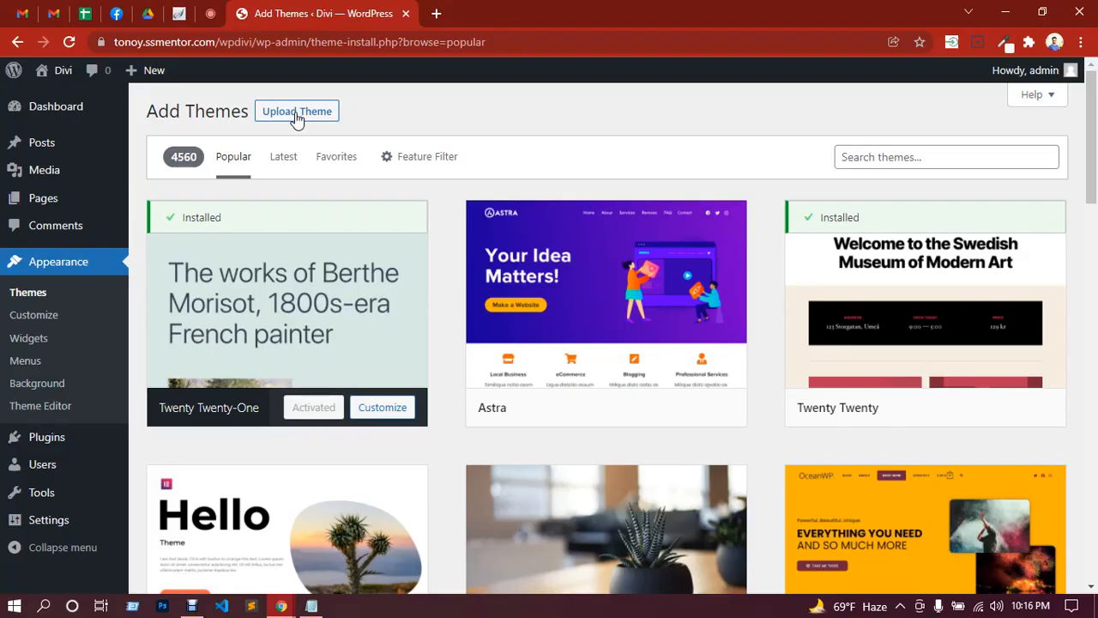
{"action": "left_click", "coordinate": [296, 112]}
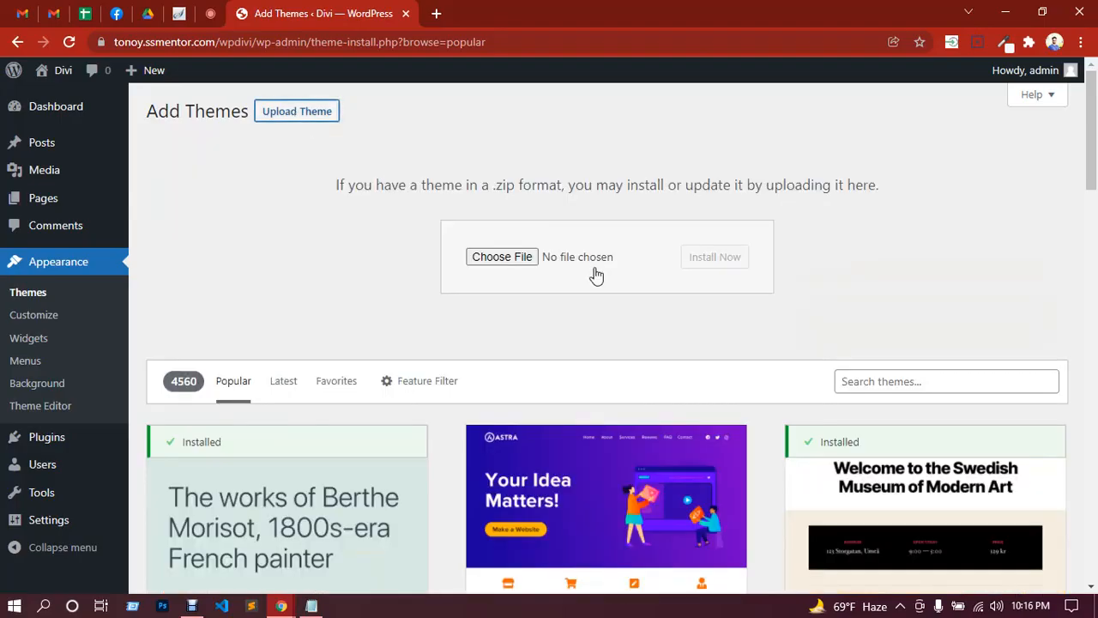
{"action": "left_click", "coordinate": [512, 261]}
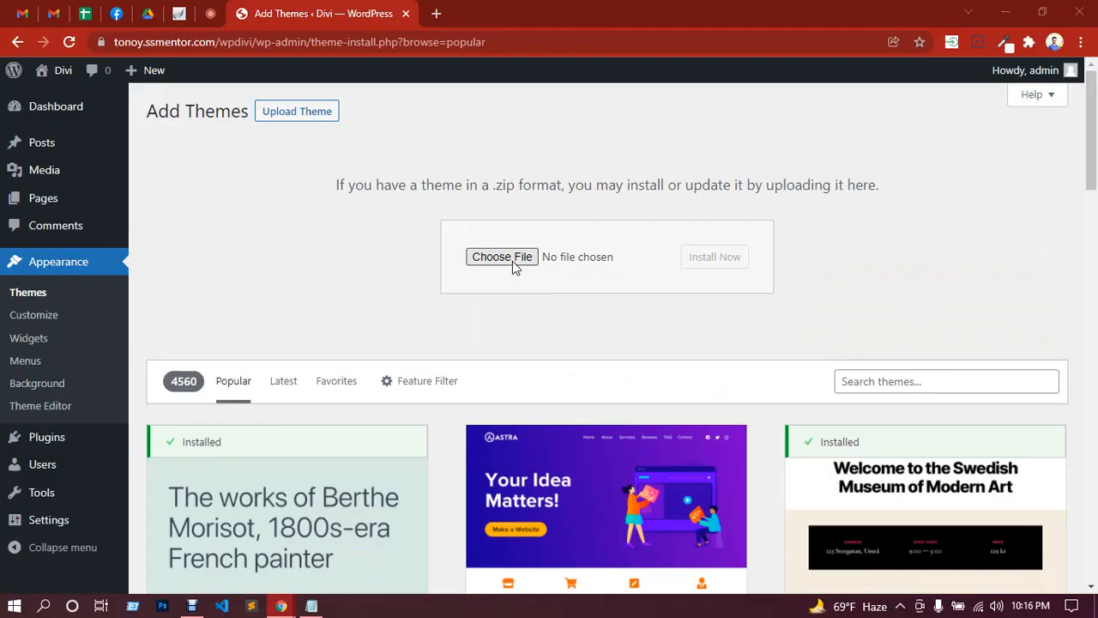
{"action": "scroll", "coordinate": [518, 272], "scroll_direction": "down", "scroll_amount": 2}
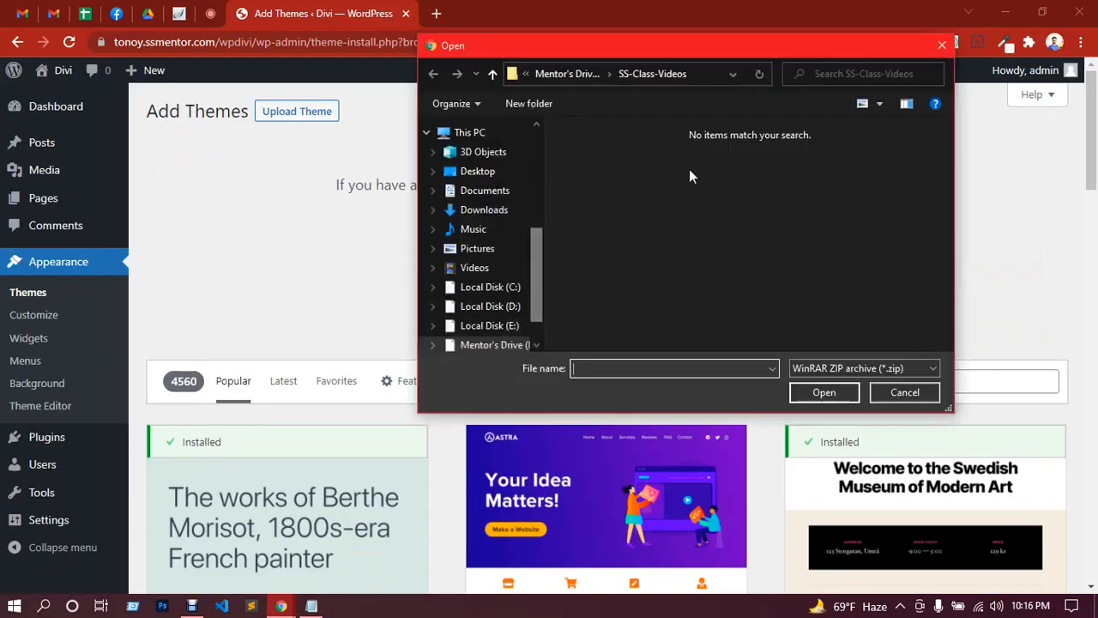
{"action": "left_click", "coordinate": [941, 45]}
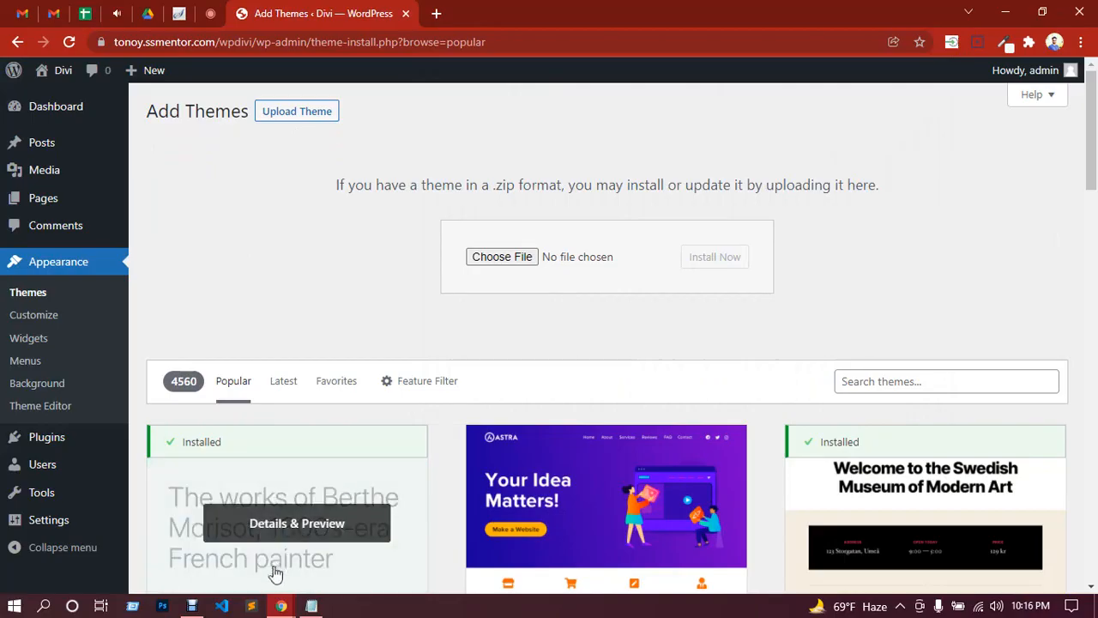
Switch to File Explorer and locate the divi folder with the theme and builder archives on Local Disk (E:).
{"action": "left_click", "coordinate": [1013, 23]}
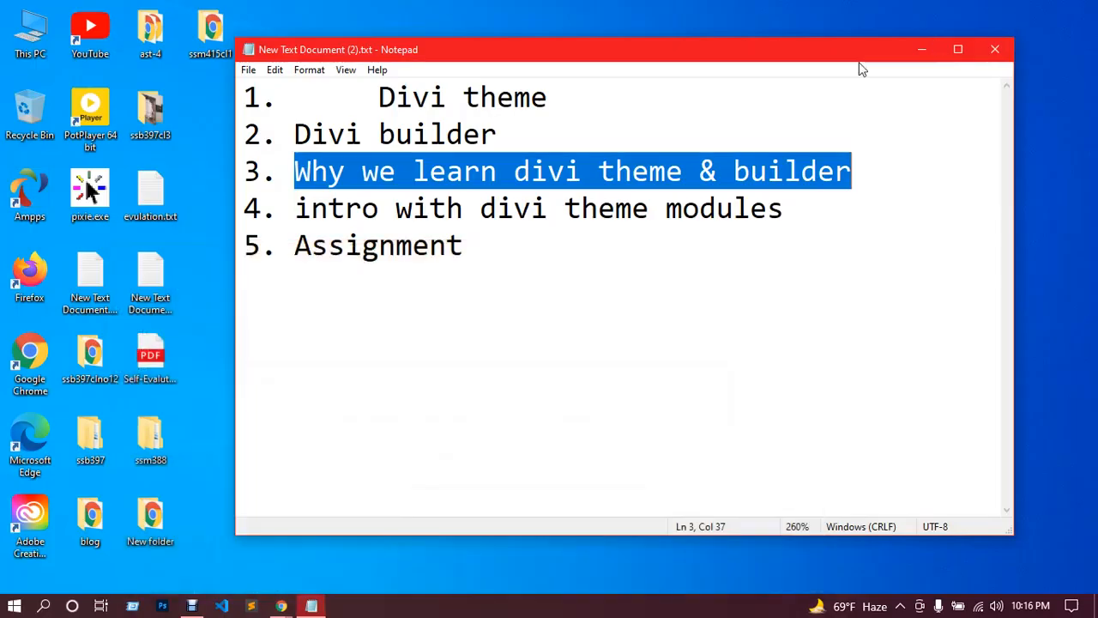
{"action": "left_click", "coordinate": [922, 51]}
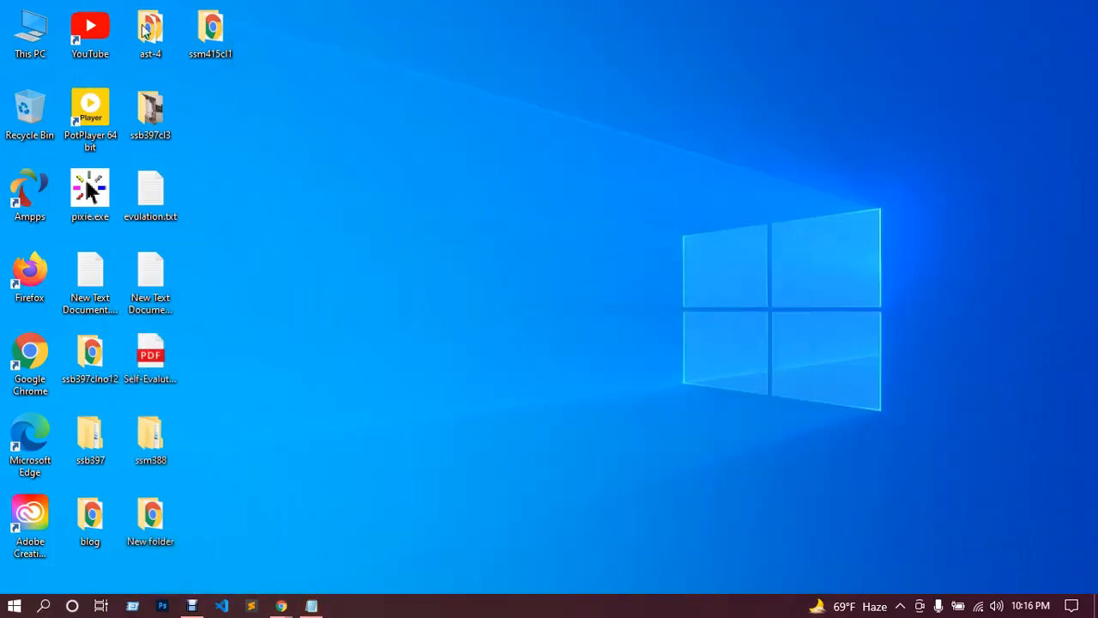
{"action": "double_click", "coordinate": [45, 33]}
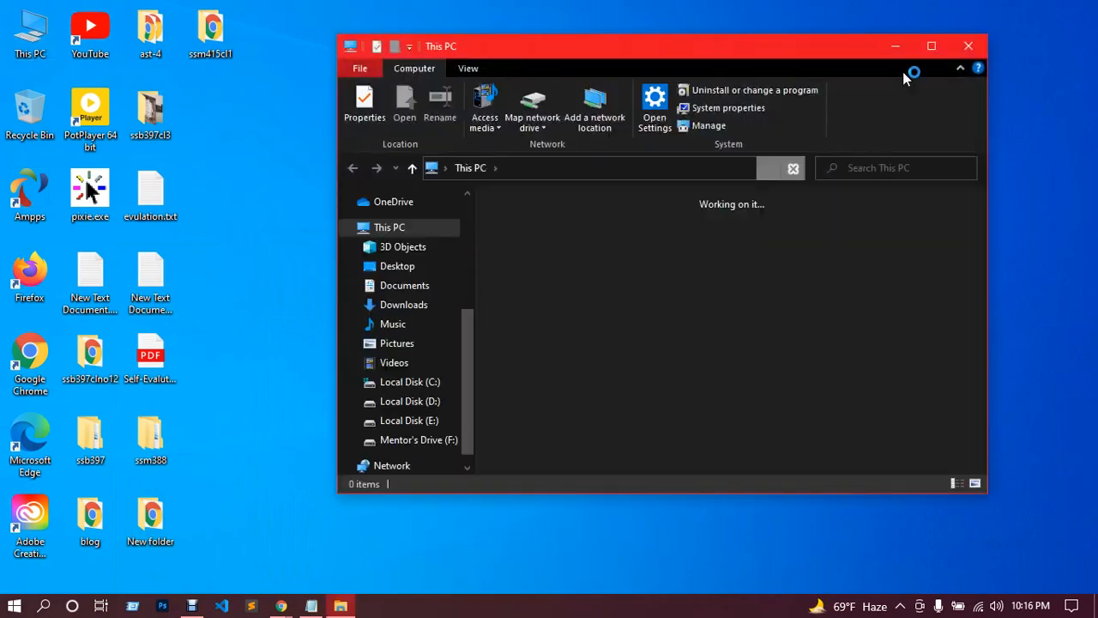
{"action": "left_click", "coordinate": [931, 48]}
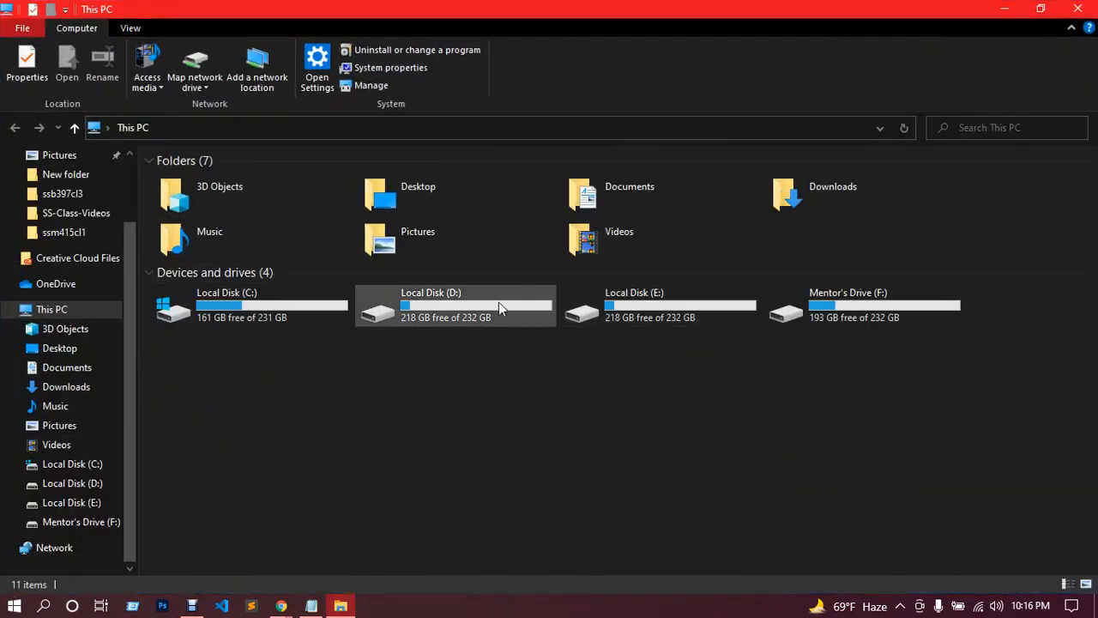
{"action": "double_click", "coordinate": [882, 305]}
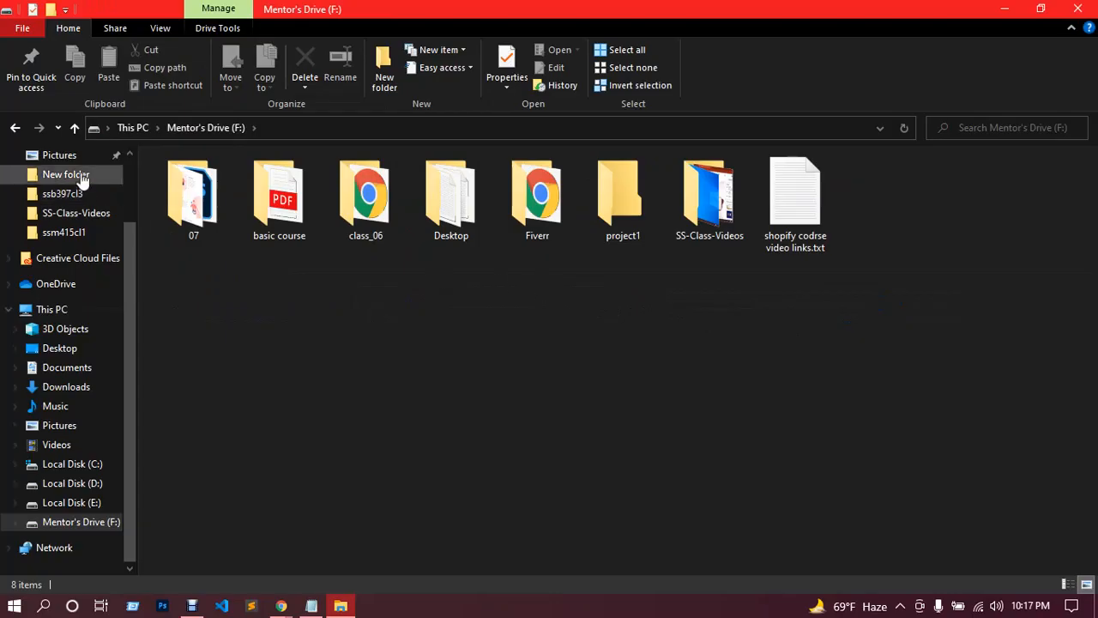
{"action": "left_click", "coordinate": [73, 129]}
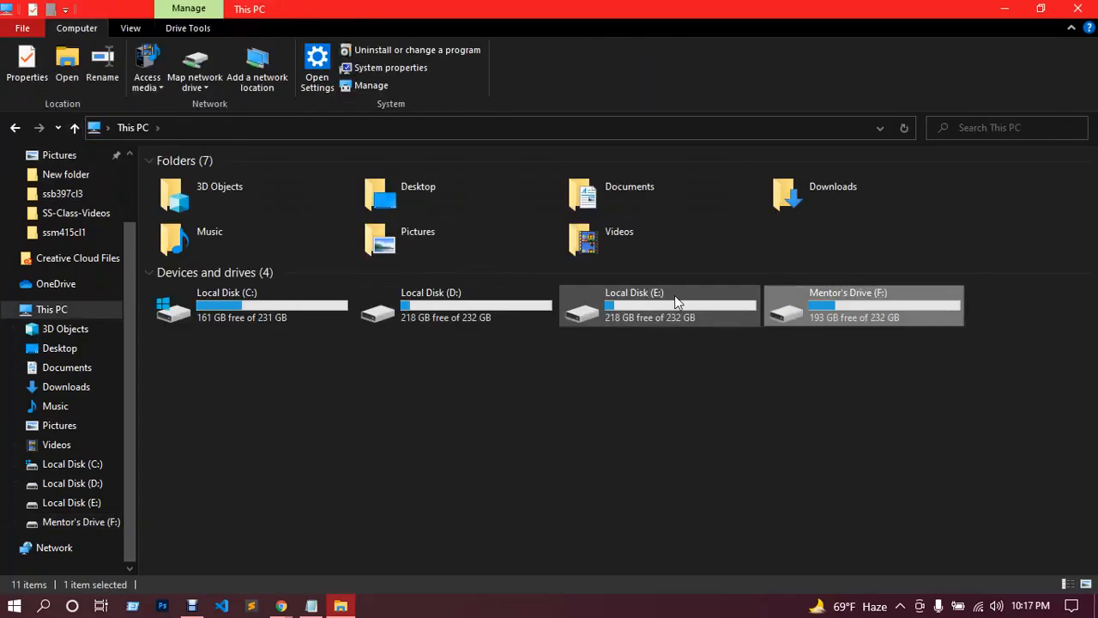
{"action": "double_click", "coordinate": [674, 295]}
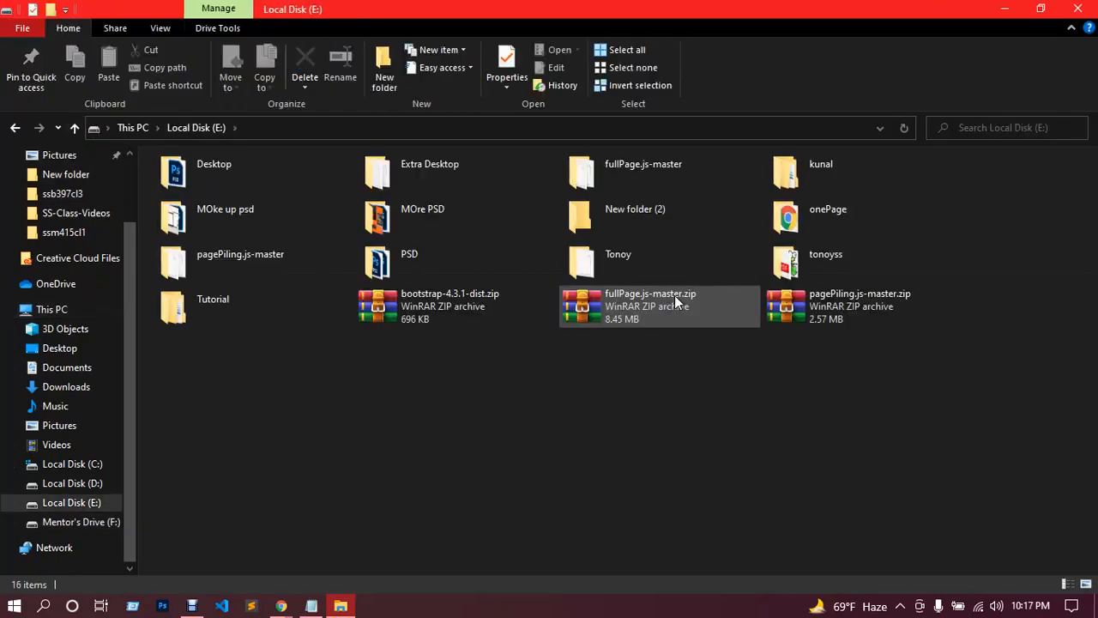
{"action": "double_click", "coordinate": [619, 246]}
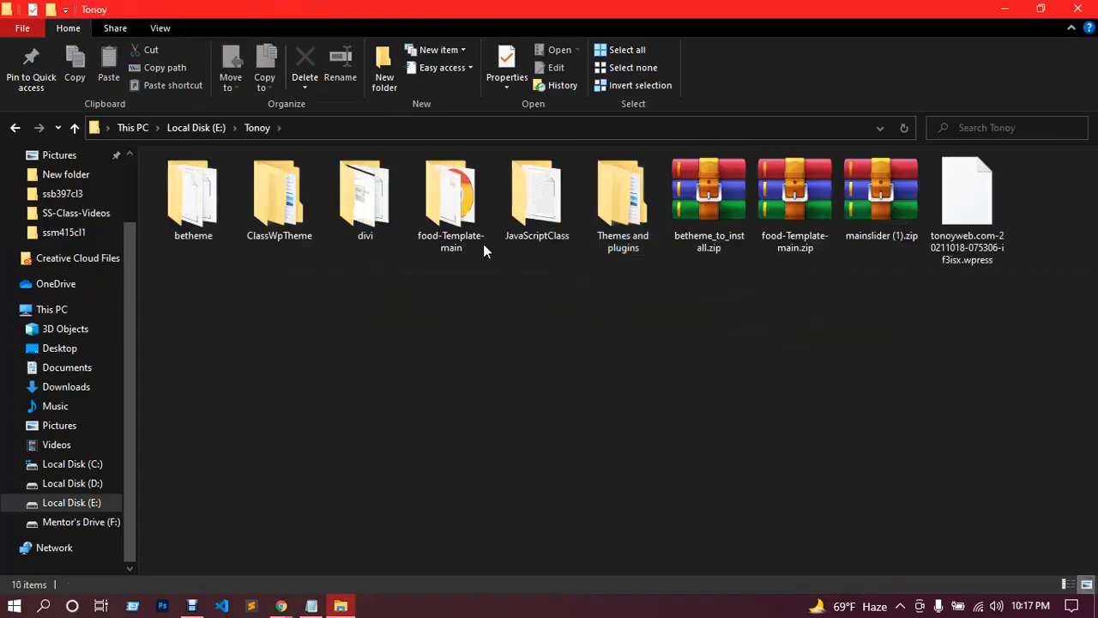
{"action": "double_click", "coordinate": [391, 197]}
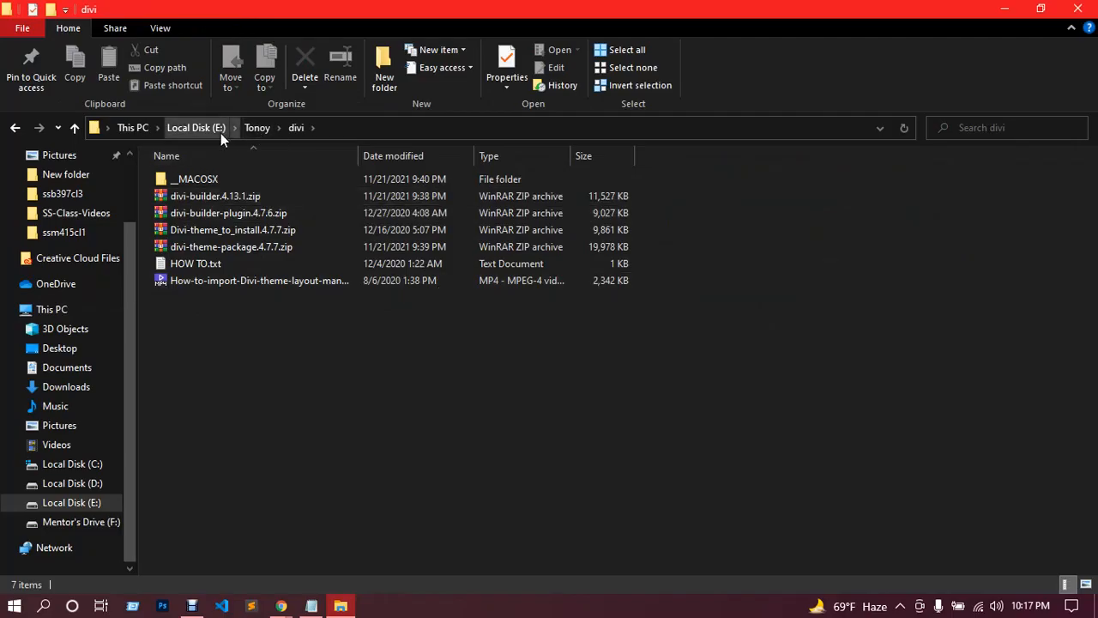
{"action": "left_click", "coordinate": [1011, 10]}
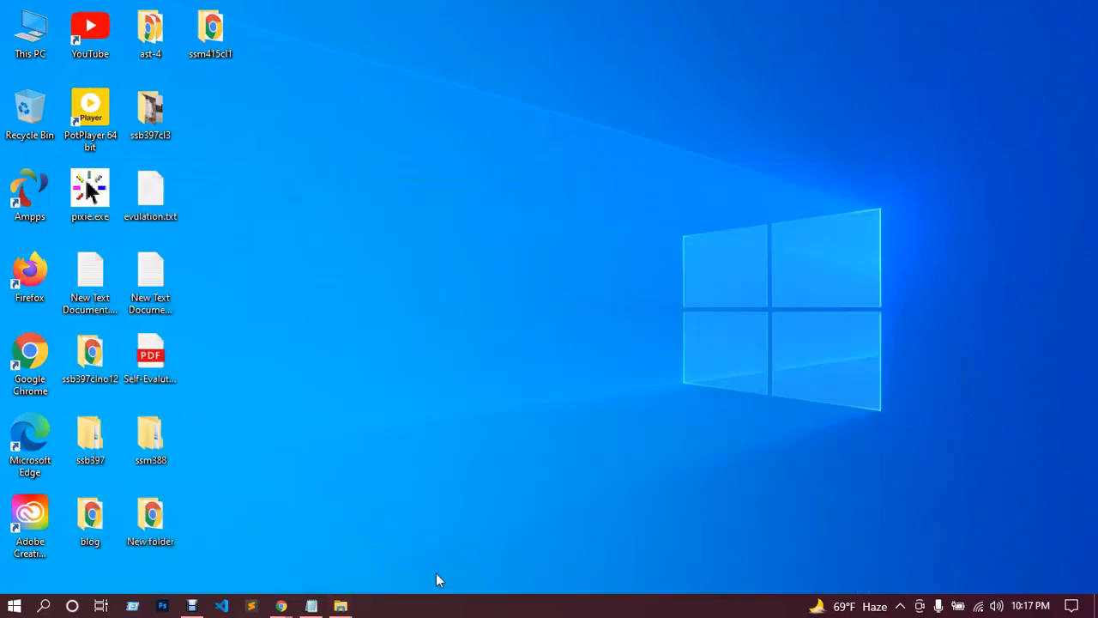
Return to WordPress in Chrome, then upload and install Divi-theme_to_install.4.7.7.zip from the divi folder on Local Disk (E:).
{"action": "mouse_move", "coordinate": [290, 605]}
{"action": "left_click", "coordinate": [243, 496]}
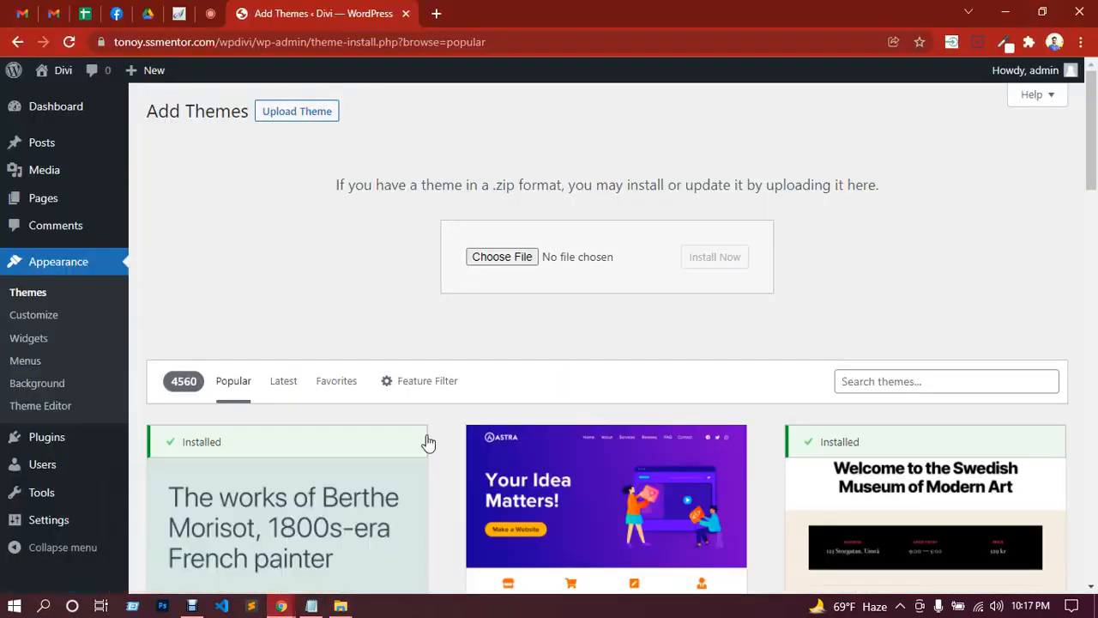
{"action": "left_click", "coordinate": [502, 257]}
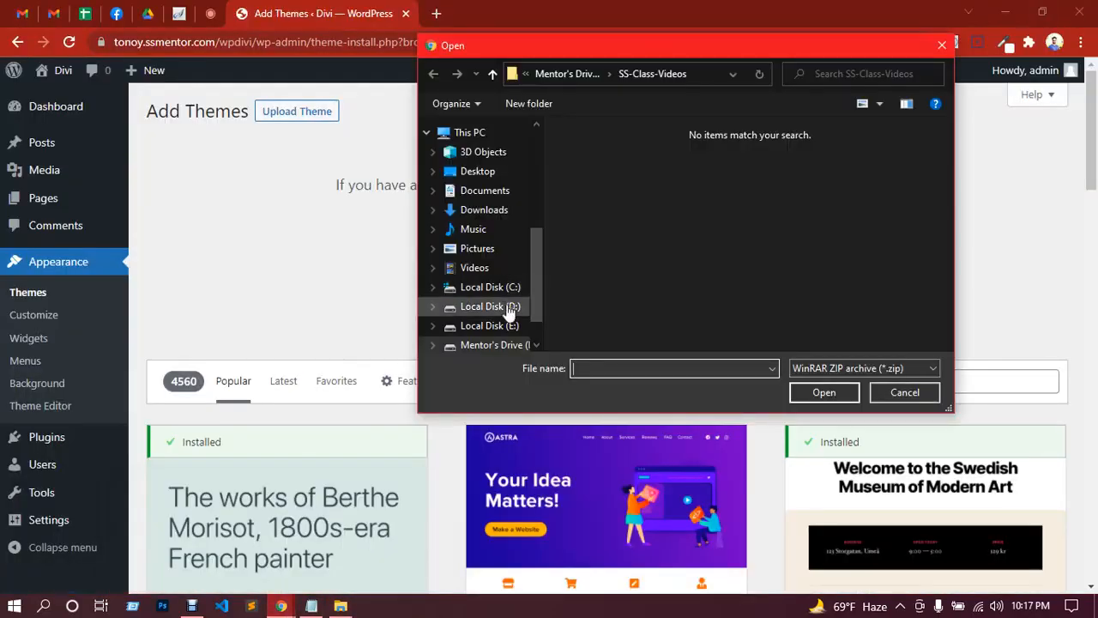
{"action": "left_click", "coordinate": [506, 326]}
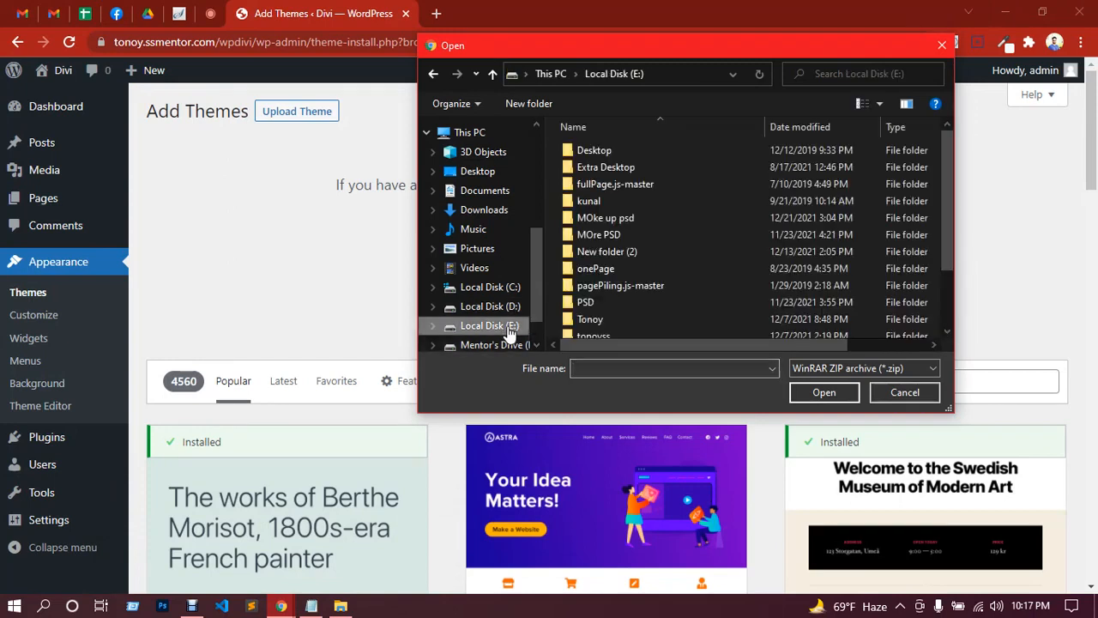
{"action": "double_click", "coordinate": [599, 317]}
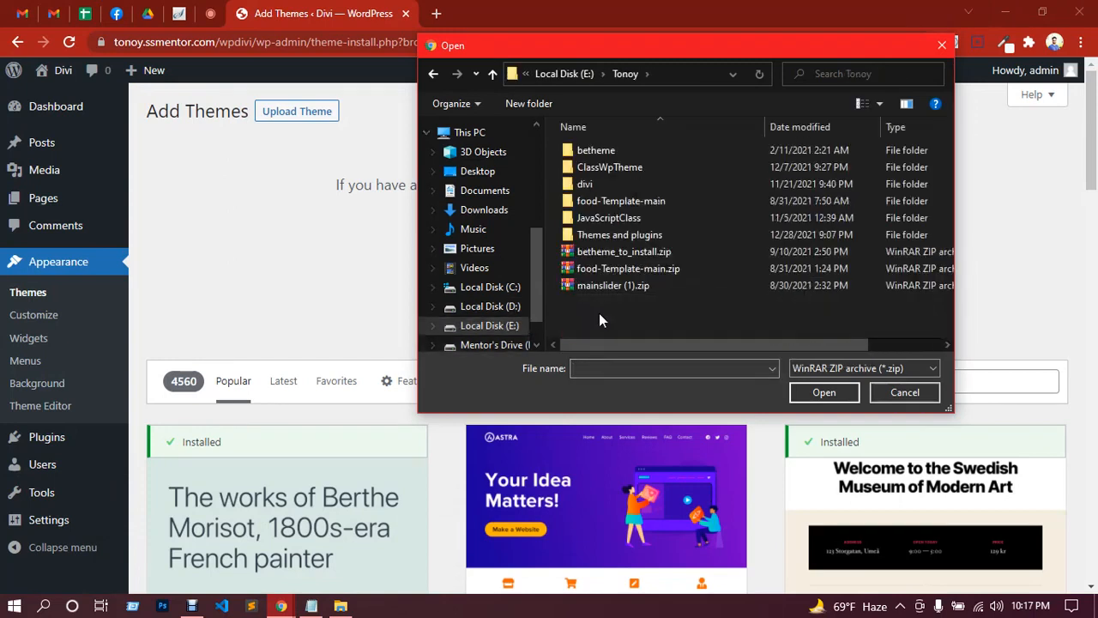
{"action": "double_click", "coordinate": [619, 183]}
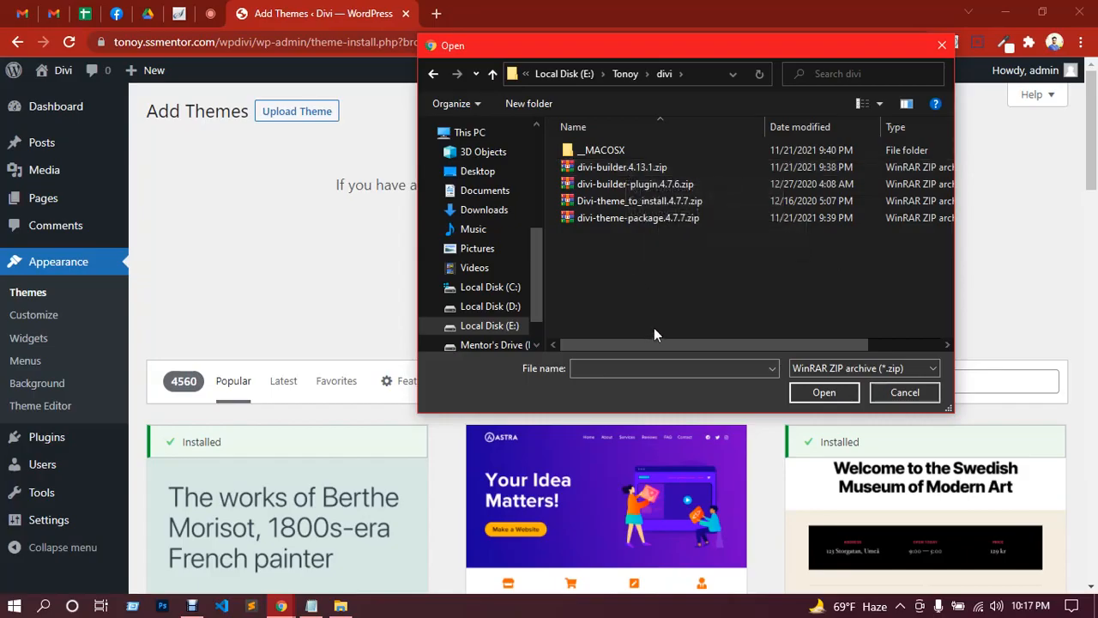
{"action": "double_click", "coordinate": [637, 200]}
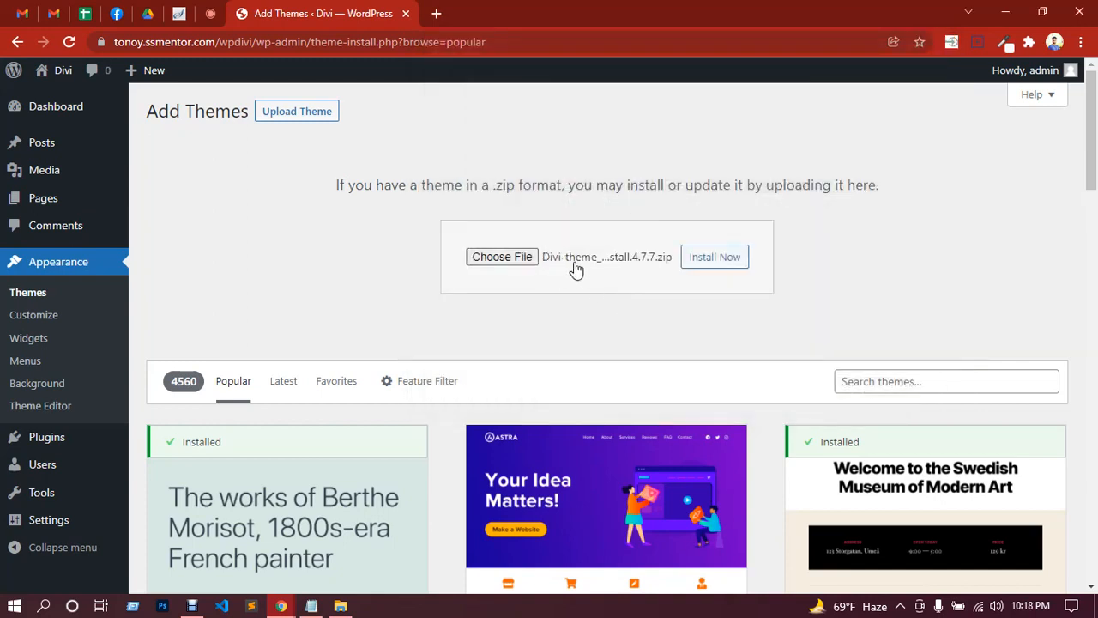
{"action": "left_click", "coordinate": [703, 268]}
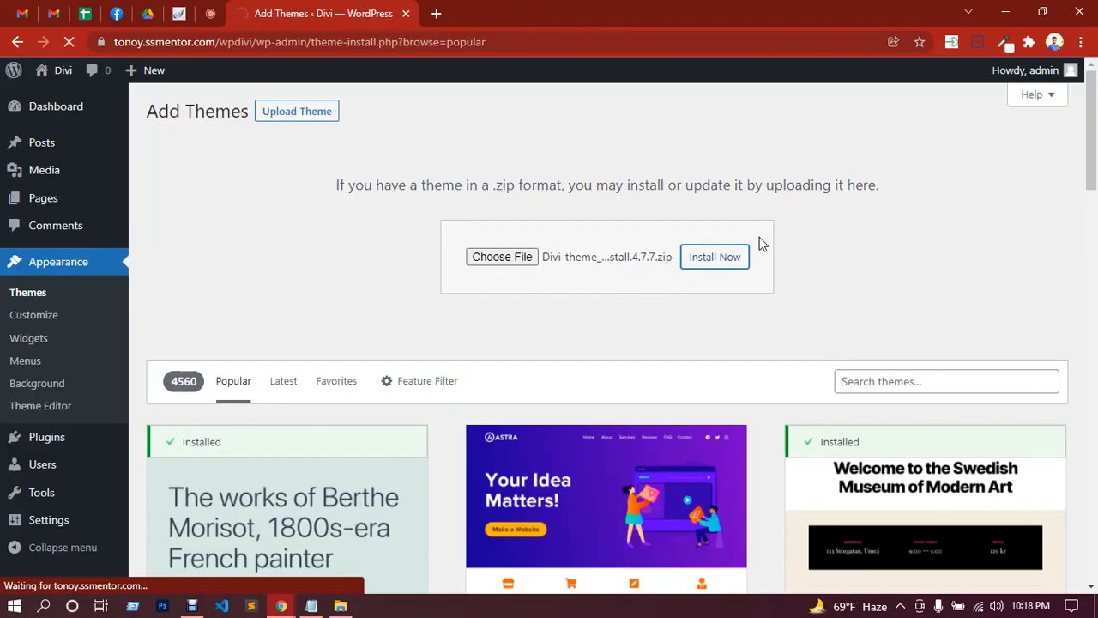
Check the Google Meet chat while the theme installs, and activate the uploaded Divi theme.
{"action": "left_click", "coordinate": [211, 14]}
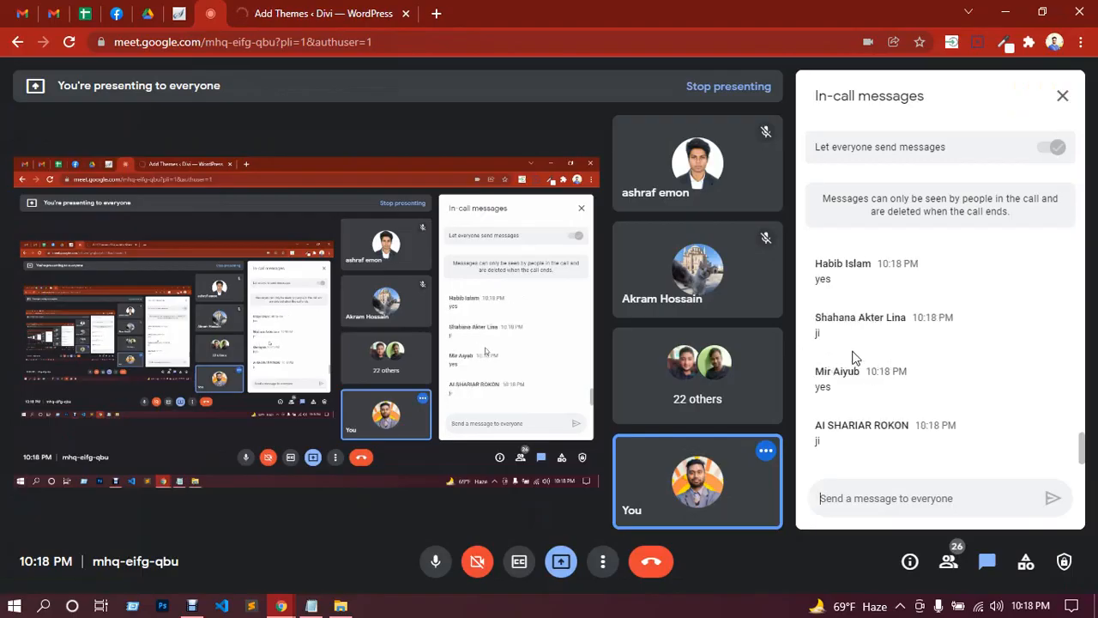
{"action": "left_click", "coordinate": [343, 14]}
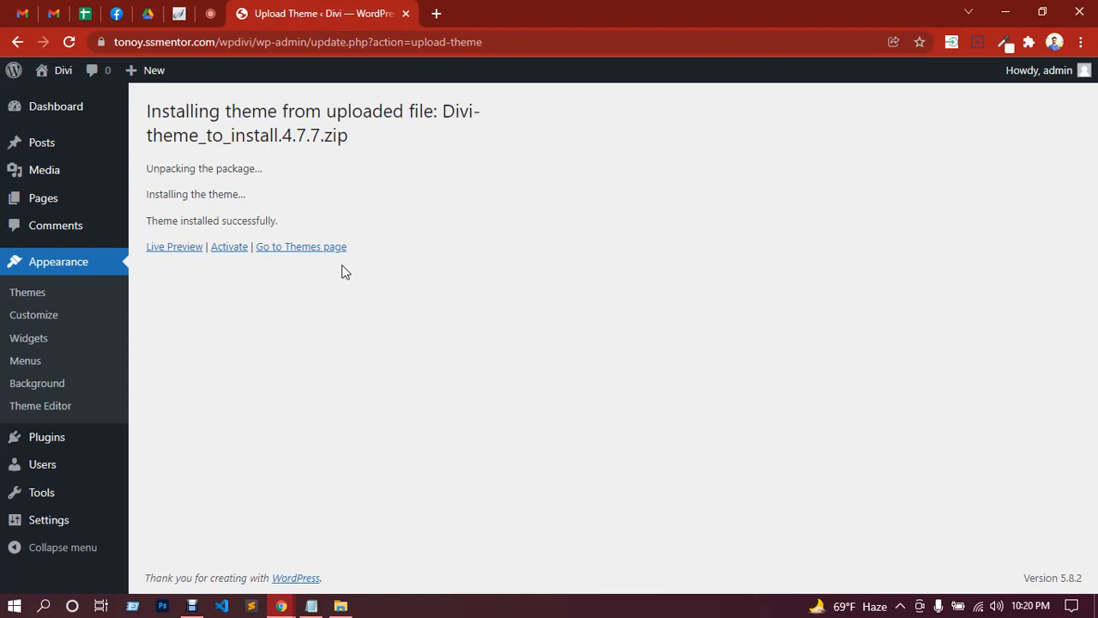
{"action": "left_click", "coordinate": [228, 251]}
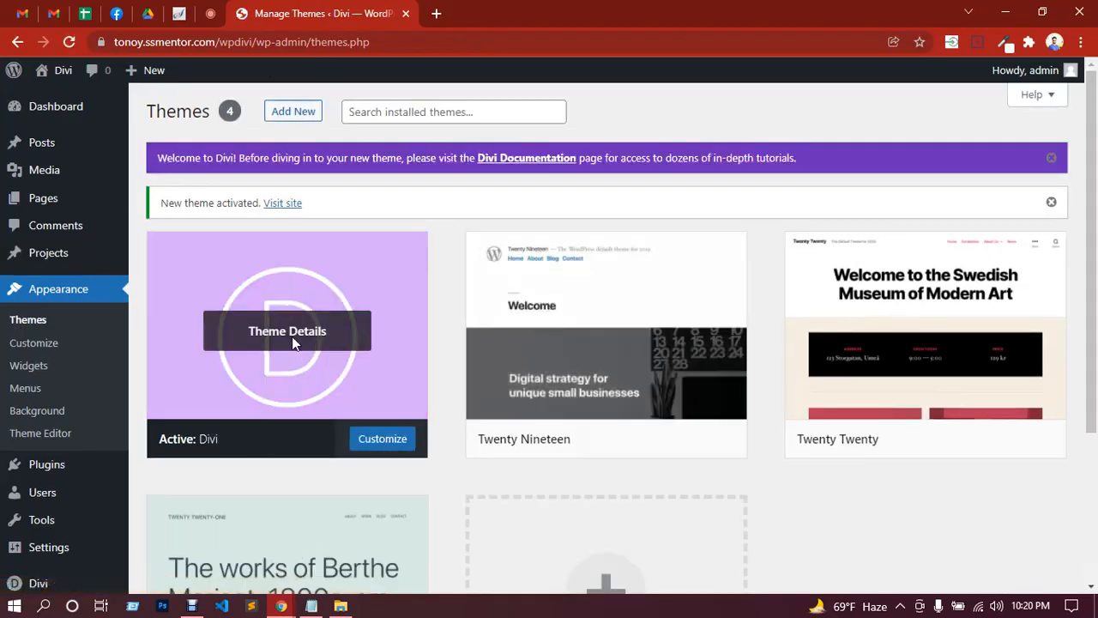
Review the site's front page in a new tab and check the students' replies in the Google Meet chat.
{"action": "right_click", "coordinate": [58, 98]}
{"action": "left_click", "coordinate": [85, 103]}
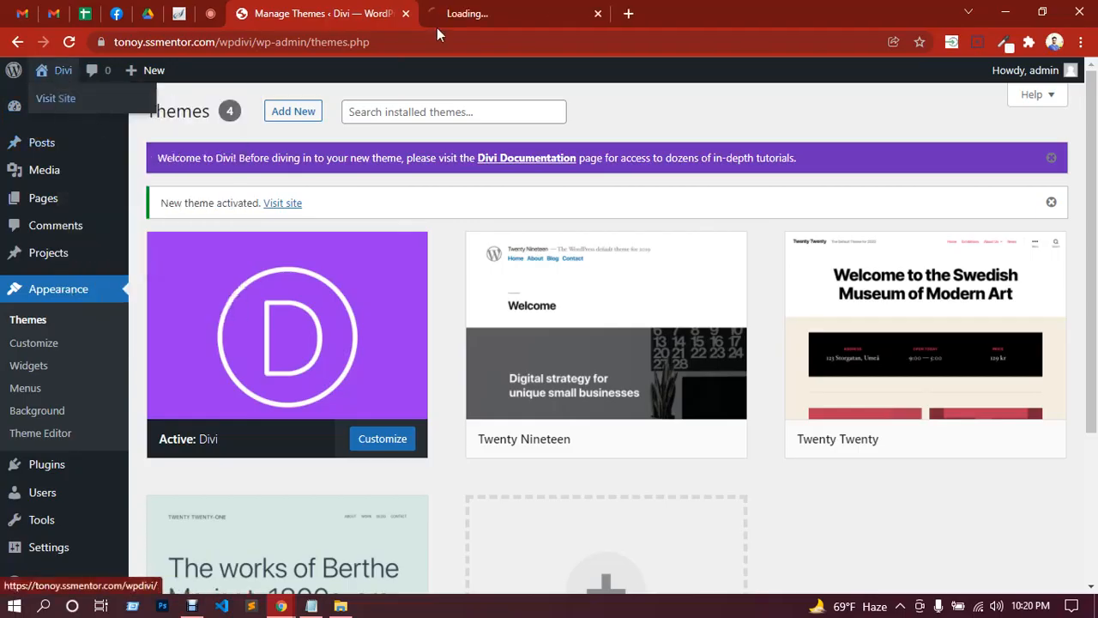
{"action": "left_click", "coordinate": [470, 12]}
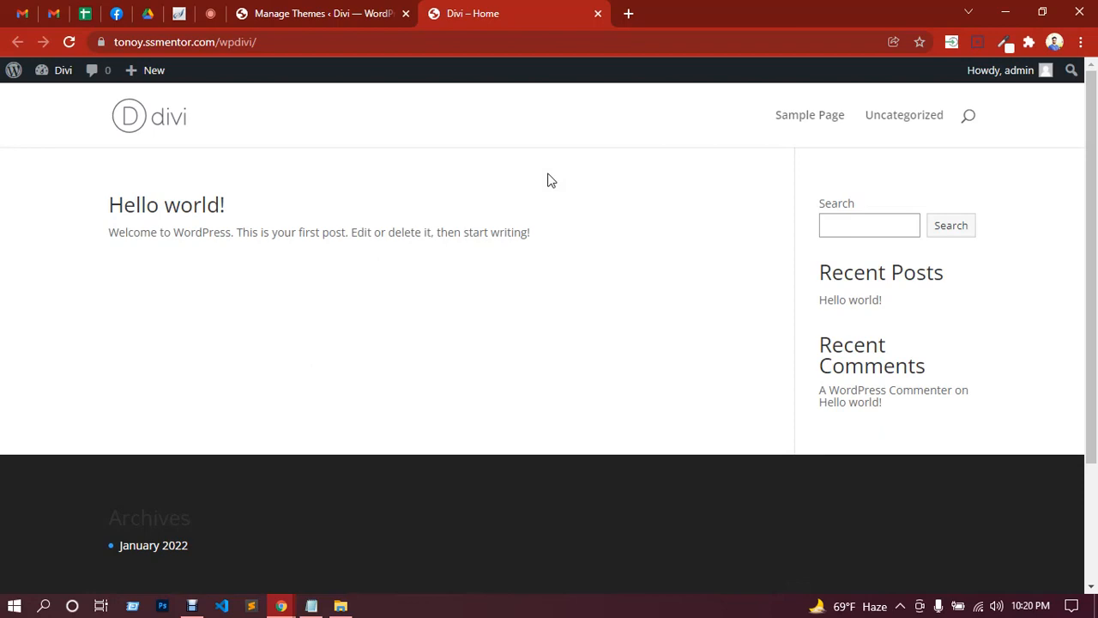
{"action": "scroll", "coordinate": [581, 360], "scroll_direction": "down", "scroll_amount": 2}
{"action": "scroll", "coordinate": [580, 360], "scroll_direction": "up", "scroll_amount": 2}
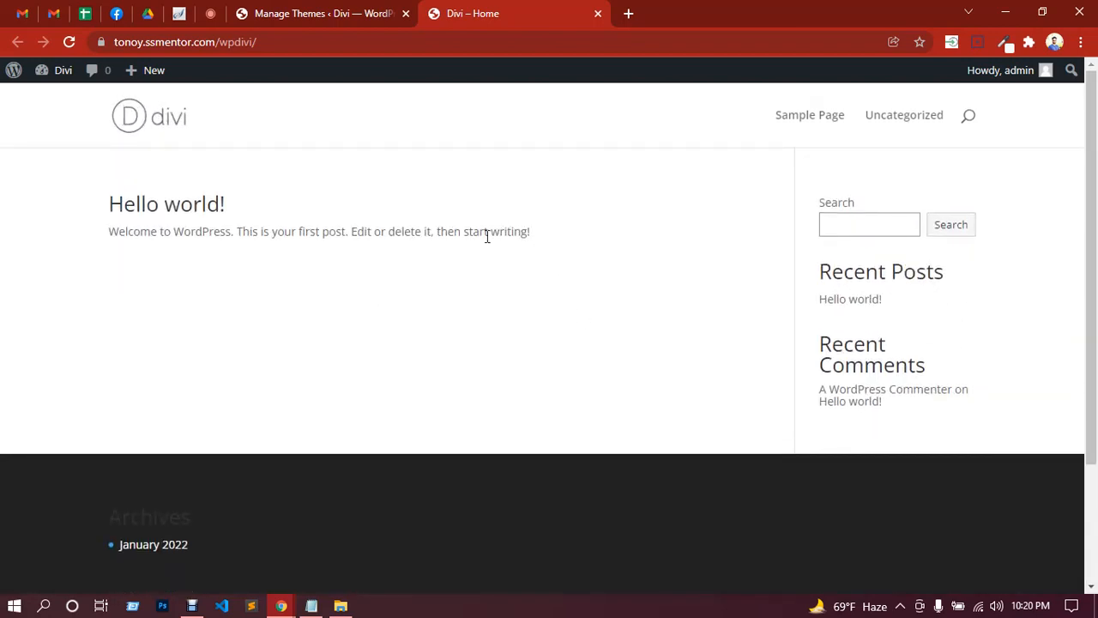
{"action": "left_click", "coordinate": [210, 13]}
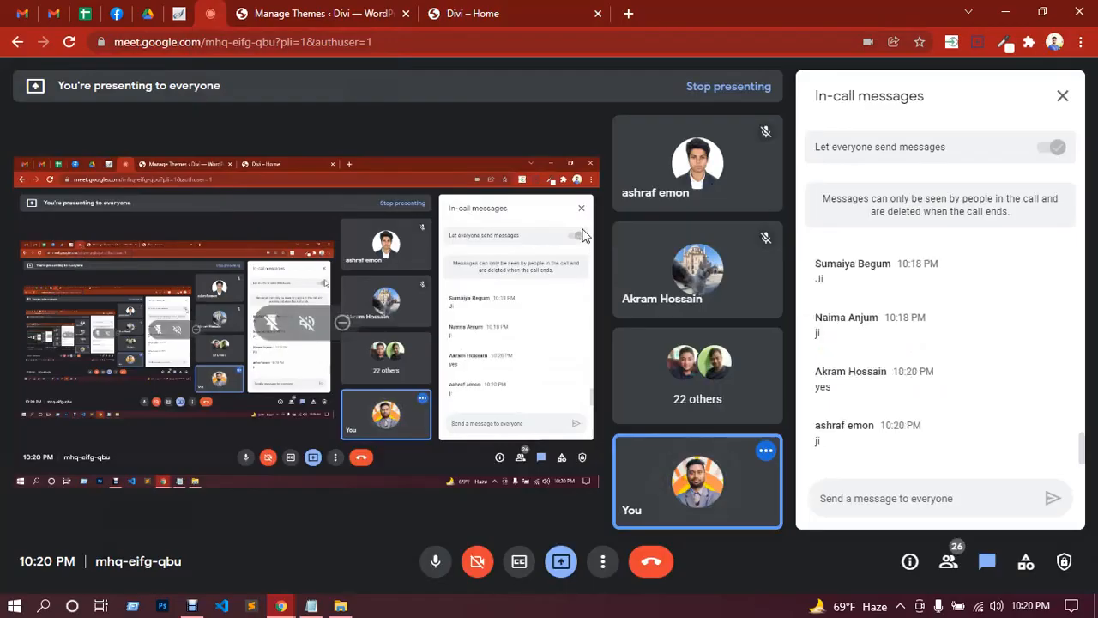
{"action": "left_click", "coordinate": [351, 10]}
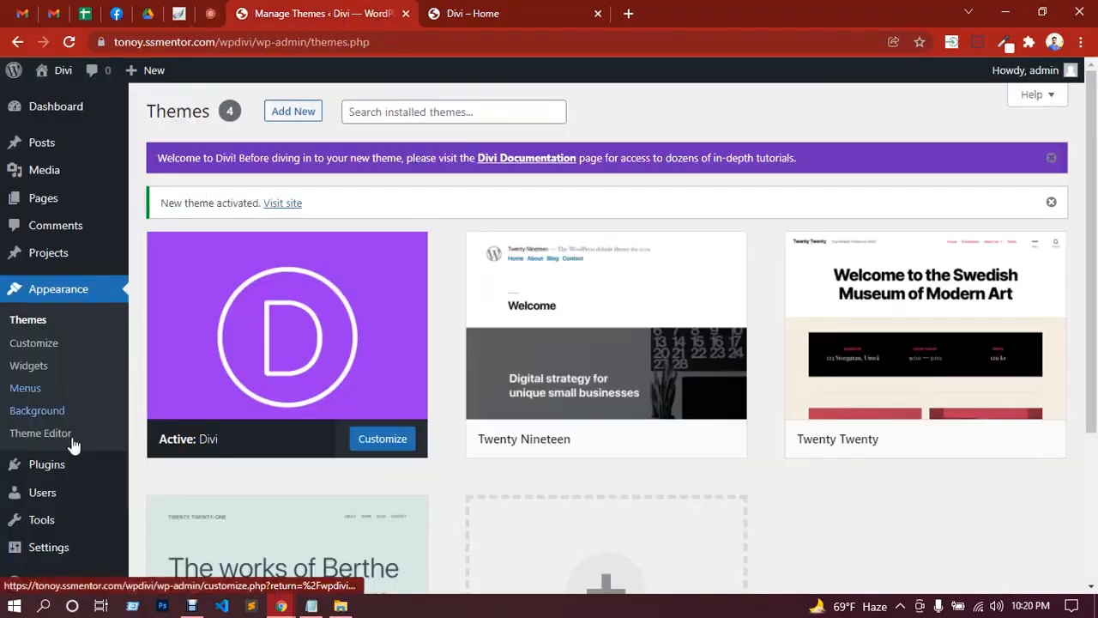
Upload the plugin archive divi-builder.4.13.1.zip from the divi folder on Local Disk (E:) and install it.
{"action": "mouse_move", "coordinate": [60, 477]}
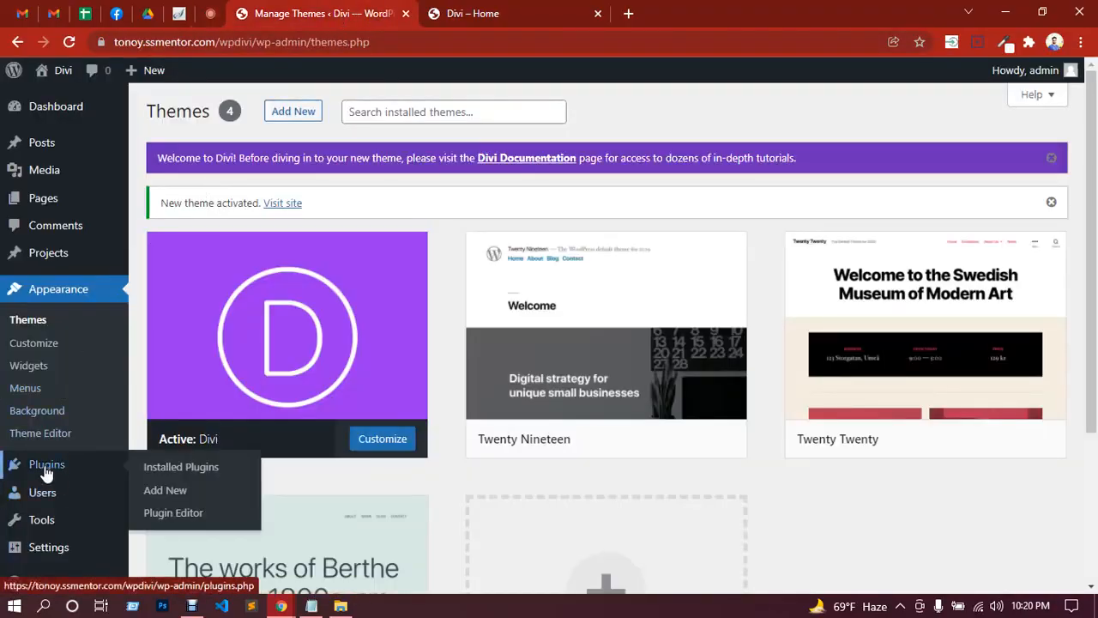
{"action": "left_click", "coordinate": [175, 496]}
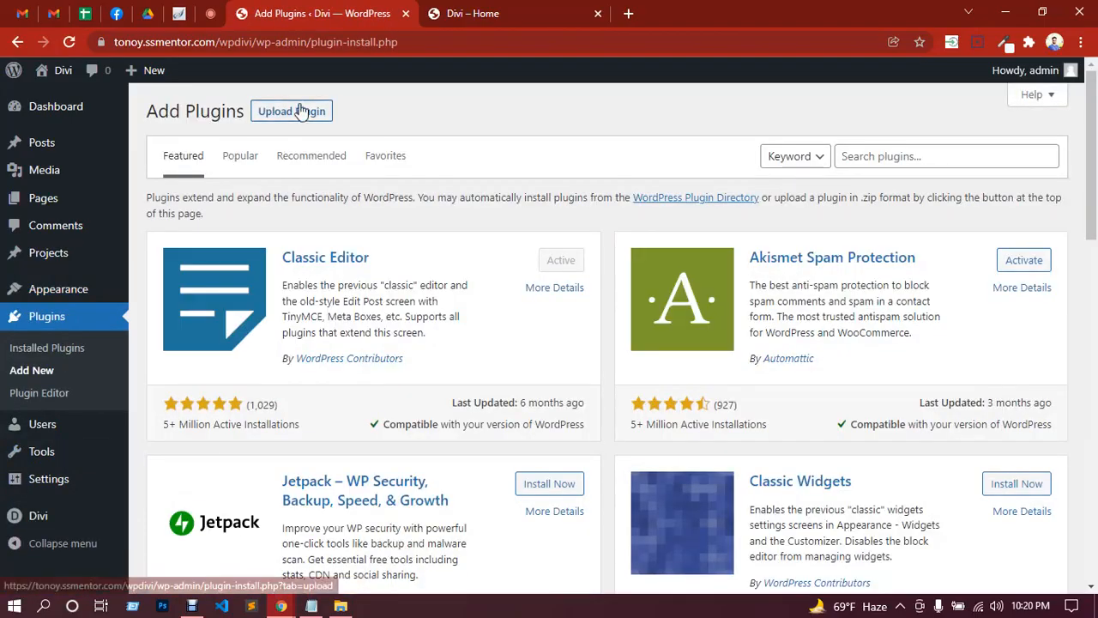
{"action": "left_click", "coordinate": [298, 118]}
{"action": "left_click", "coordinate": [497, 258]}
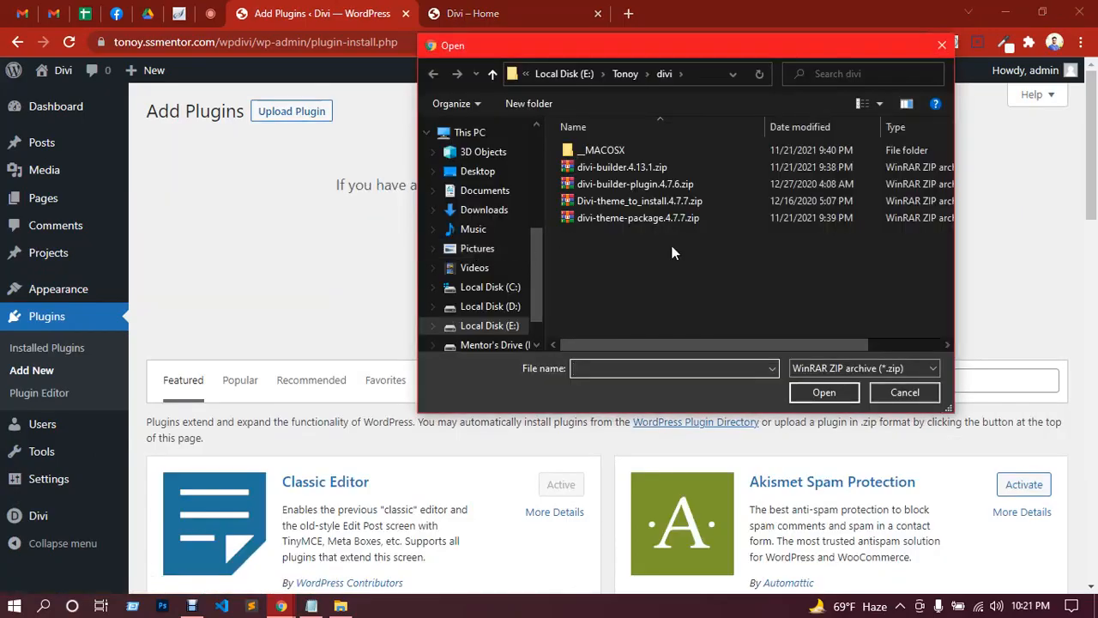
{"action": "double_click", "coordinate": [636, 169]}
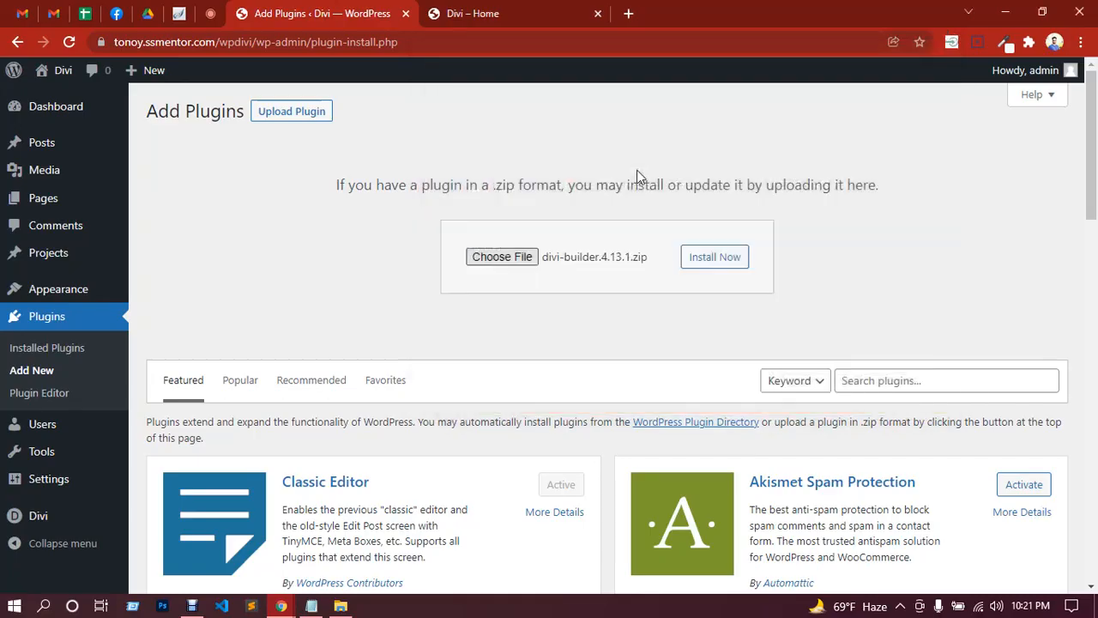
{"action": "left_click", "coordinate": [718, 259]}
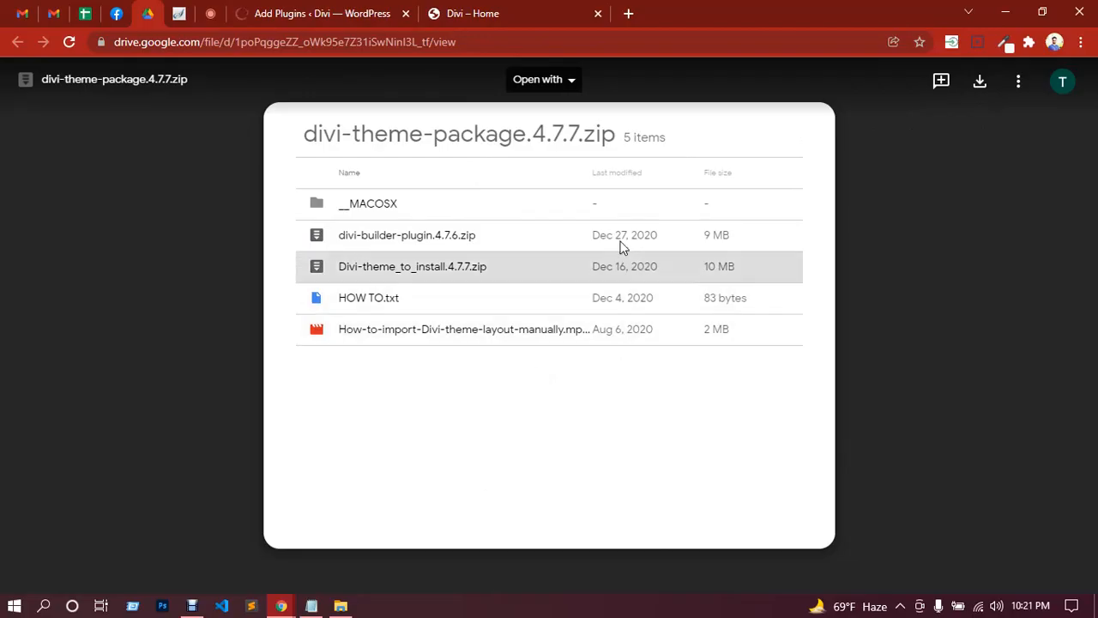
Check the students' replies in the Google Meet chat and the plugin upload's progress while it installs.
{"action": "left_click", "coordinate": [346, 11]}
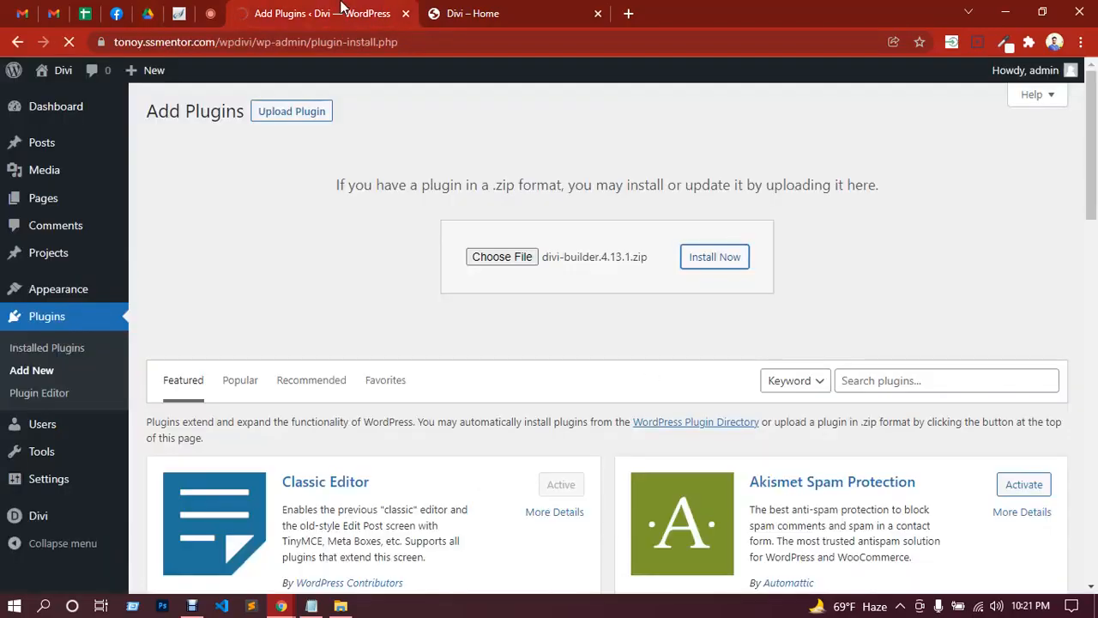
{"action": "left_click", "coordinate": [211, 12]}
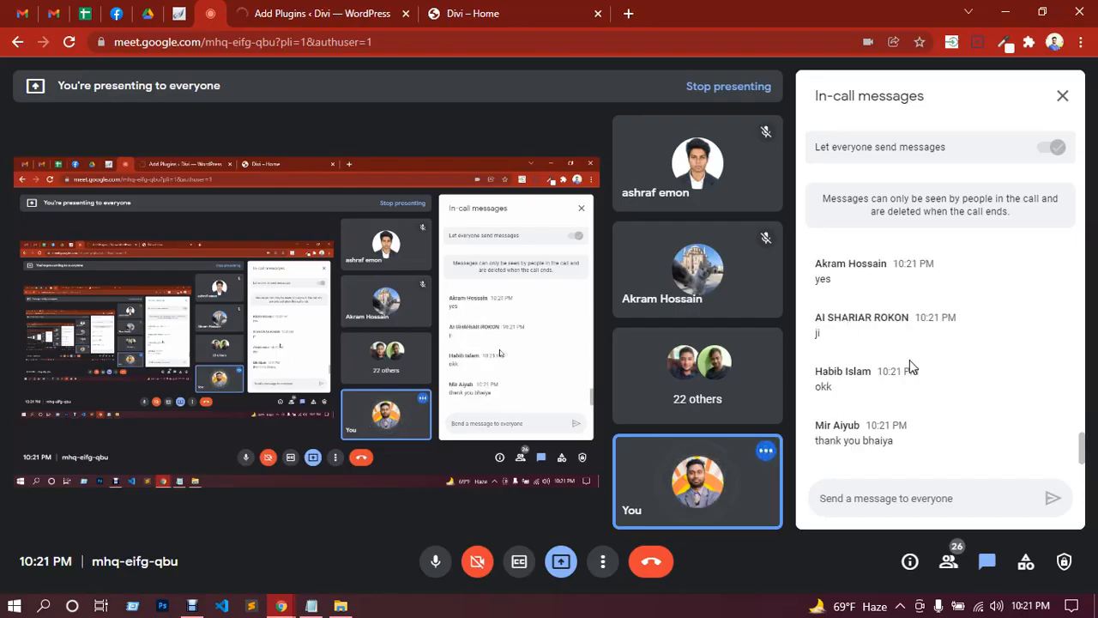
{"action": "left_click", "coordinate": [315, 10]}
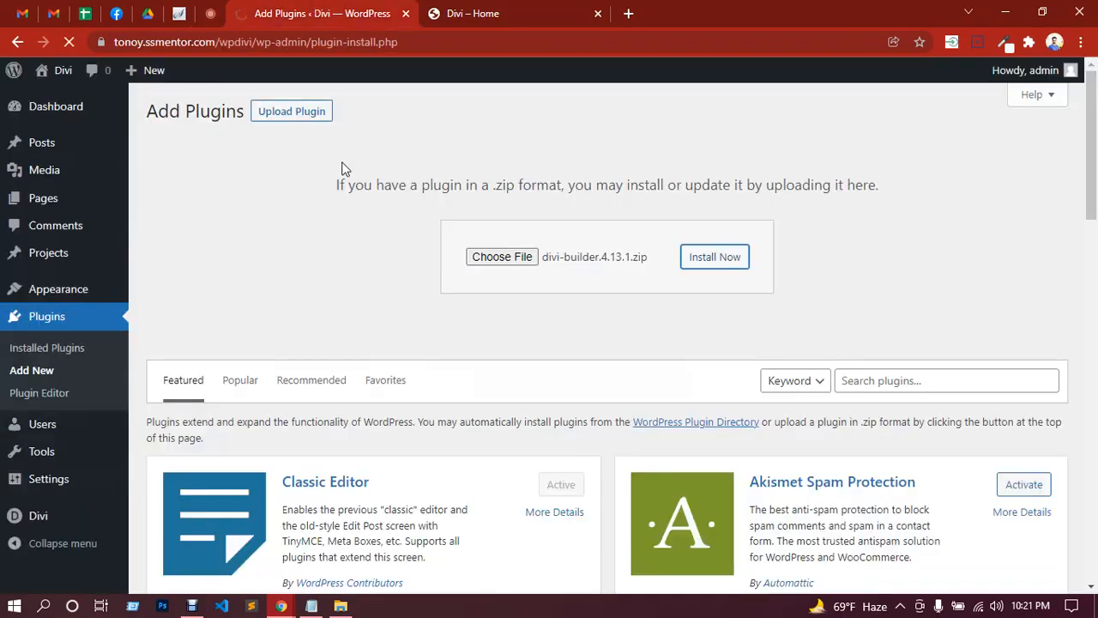
{"action": "left_click", "coordinate": [528, 8]}
{"action": "left_click", "coordinate": [292, 14]}
{"action": "left_click", "coordinate": [215, 17]}
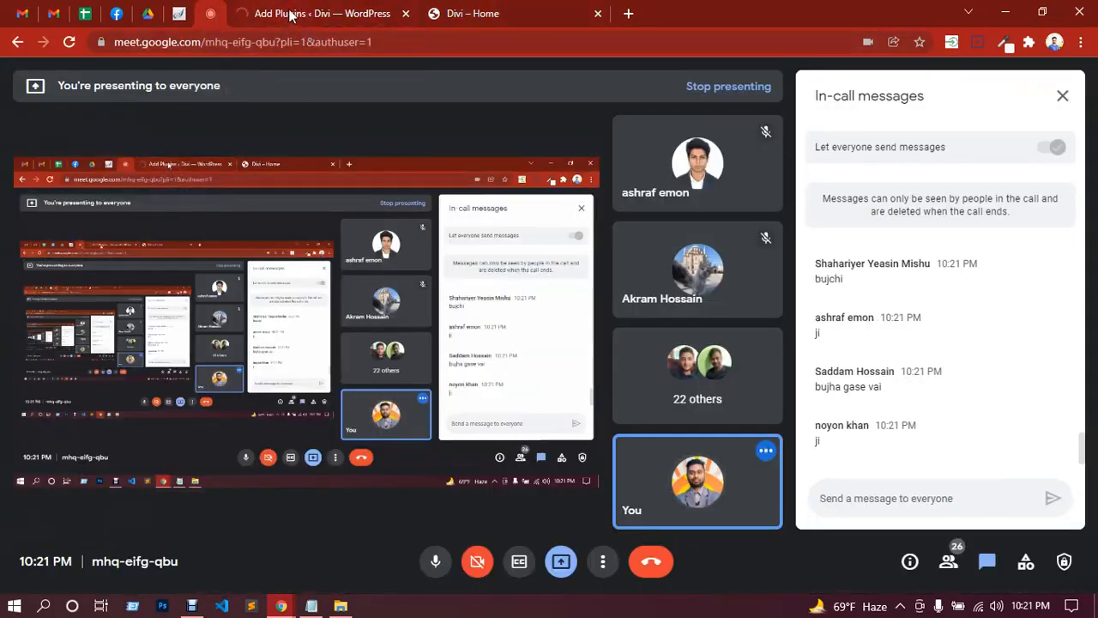
{"action": "left_click", "coordinate": [290, 16]}
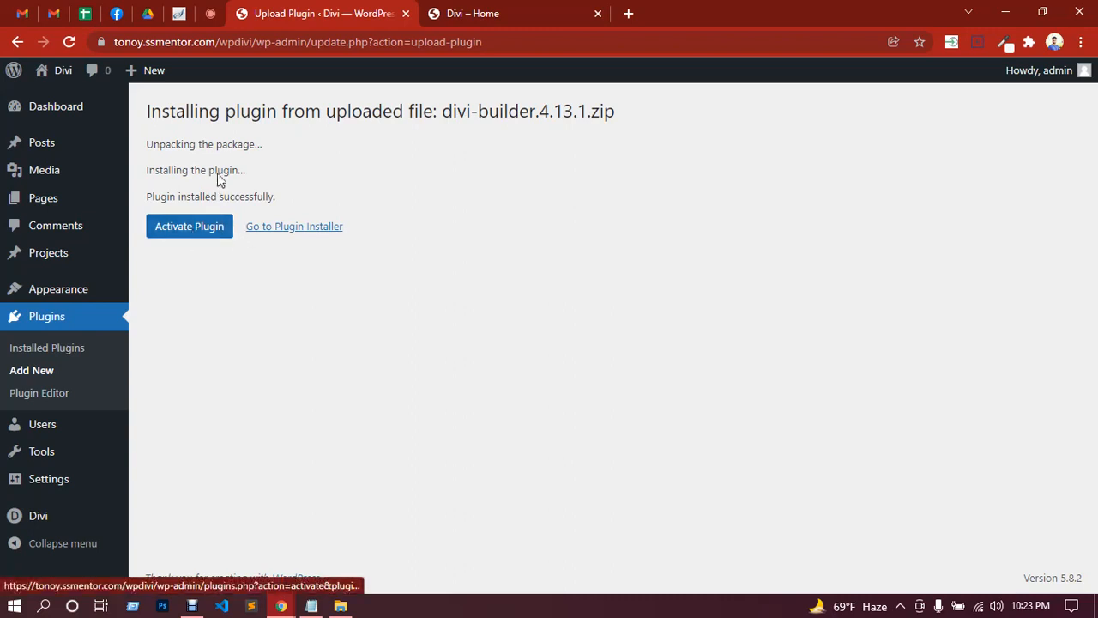
Try to activate the Divi Builder plugin after its installation and again from the installed plugins list.
{"action": "left_click", "coordinate": [196, 240]}
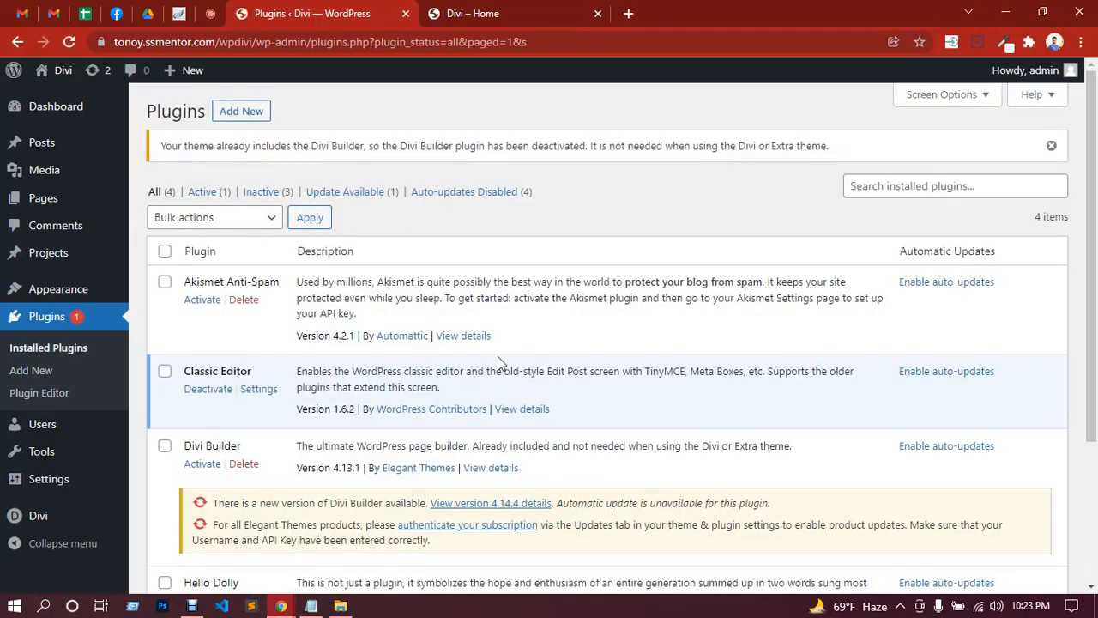
{"action": "scroll", "coordinate": [591, 339], "scroll_direction": "down", "scroll_amount": 3}
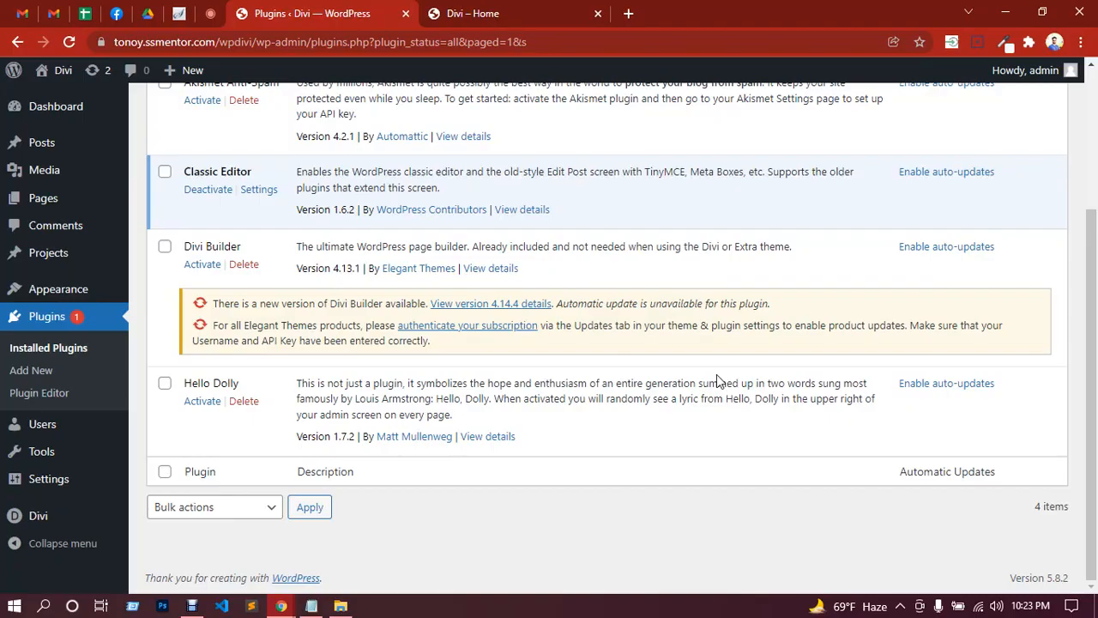
{"action": "scroll", "coordinate": [626, 313], "scroll_direction": "up", "scroll_amount": 2}
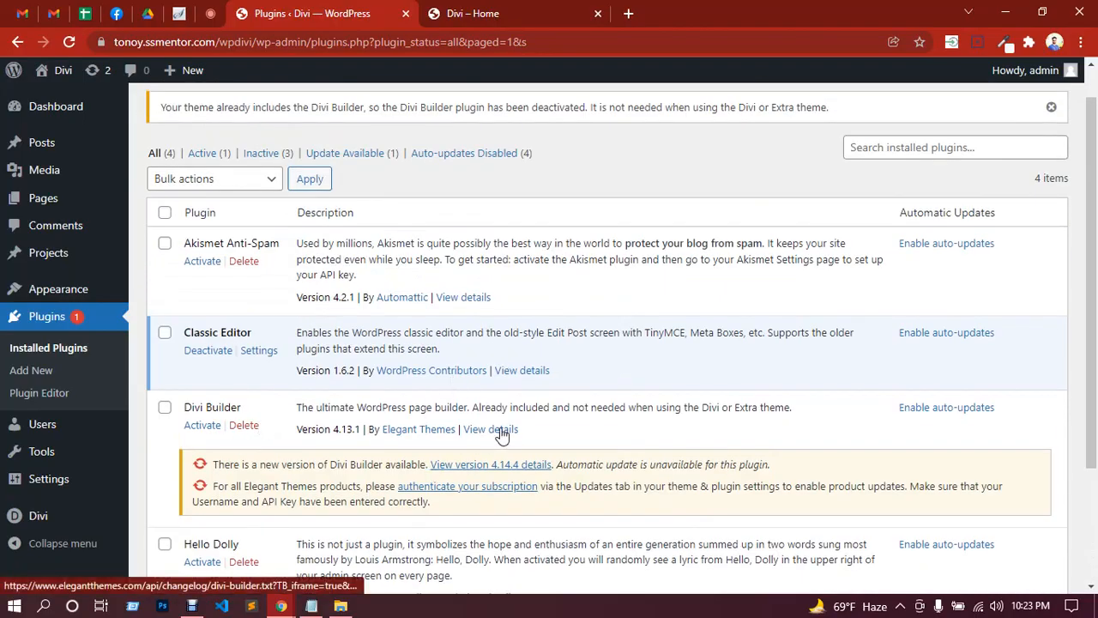
{"action": "scroll", "coordinate": [418, 410], "scroll_direction": "up", "scroll_amount": 1}
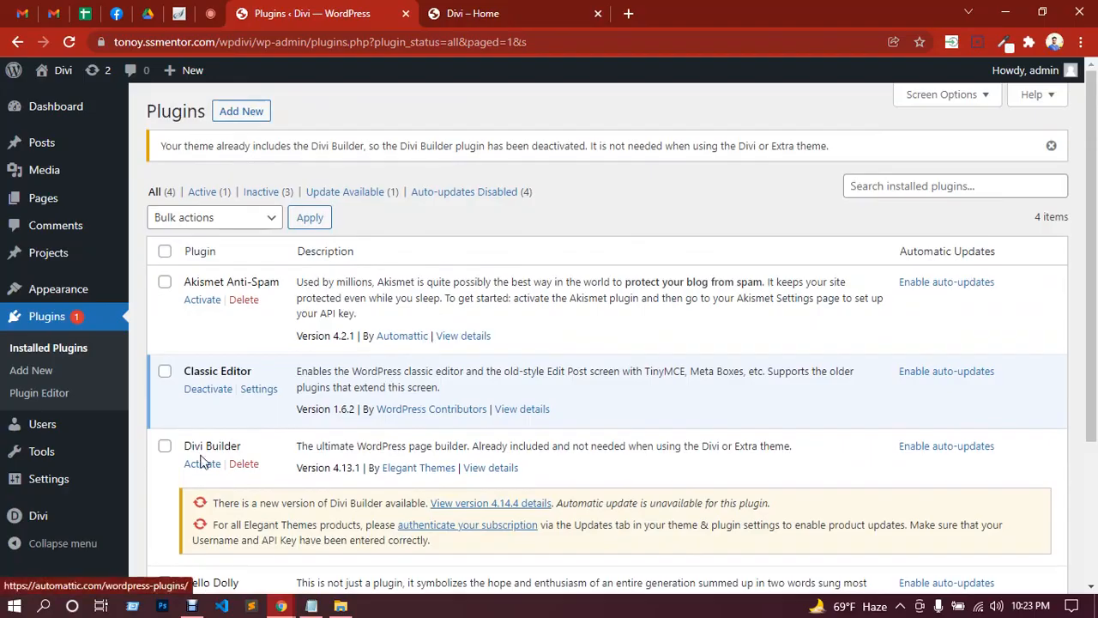
{"action": "scroll", "coordinate": [205, 461], "scroll_direction": "down", "scroll_amount": 3}
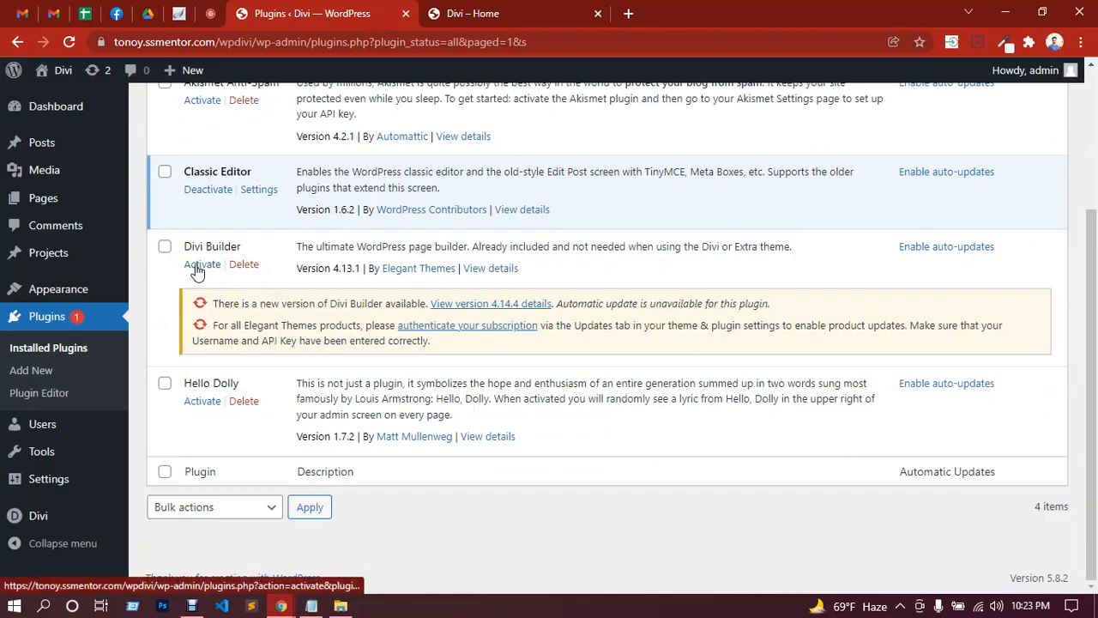
{"action": "left_click", "coordinate": [203, 264]}
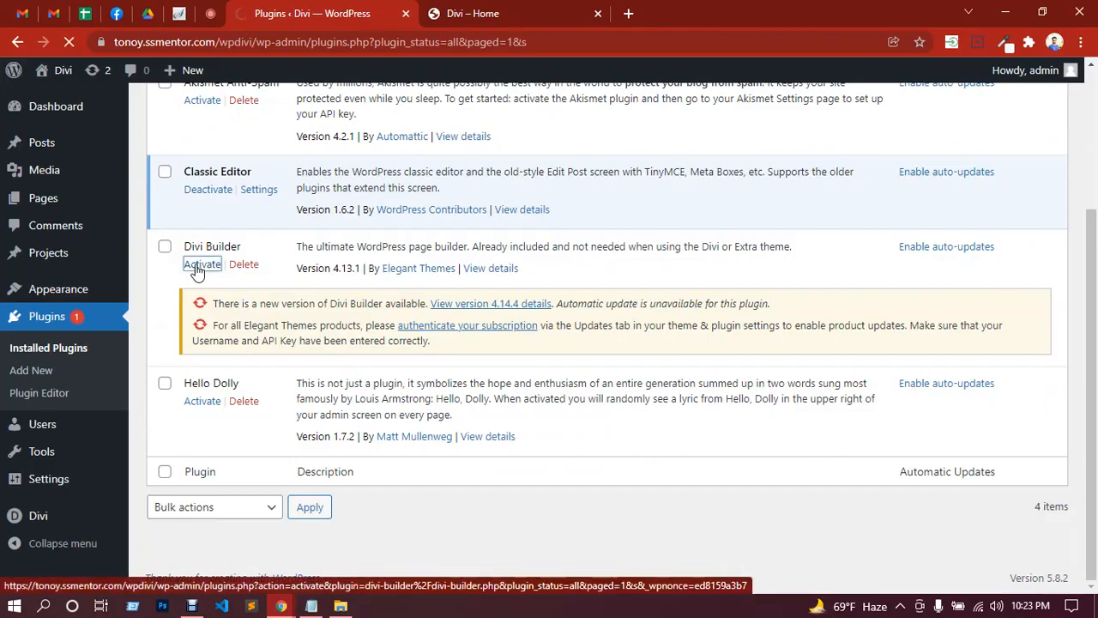
{"action": "scroll", "coordinate": [258, 279], "scroll_direction": "down", "scroll_amount": 1}
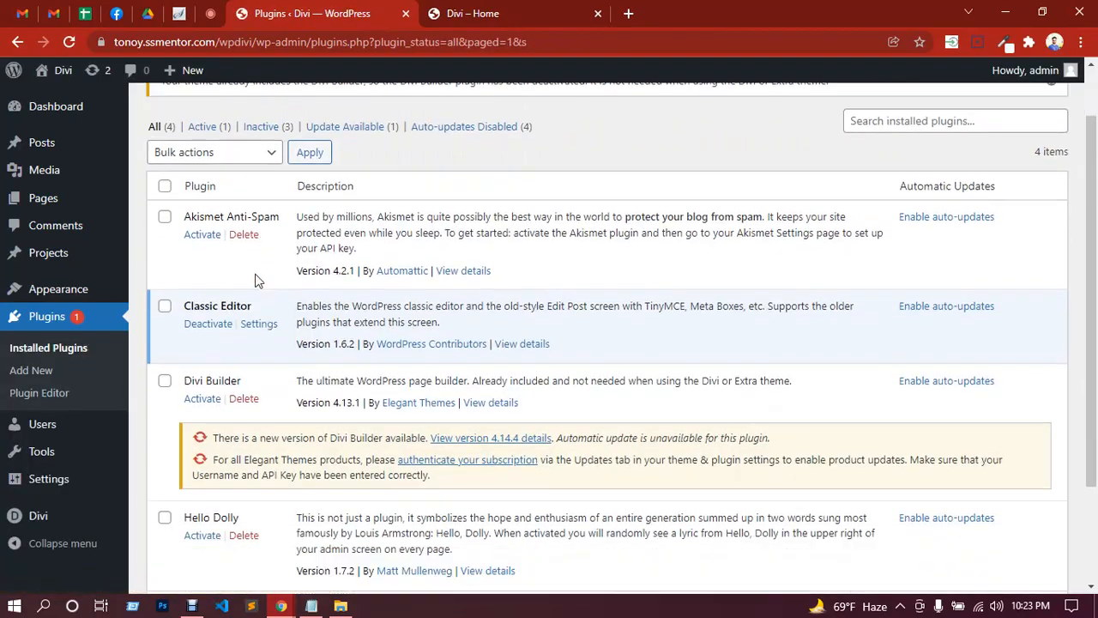
{"action": "scroll", "coordinate": [258, 280], "scroll_direction": "down", "scroll_amount": 2}
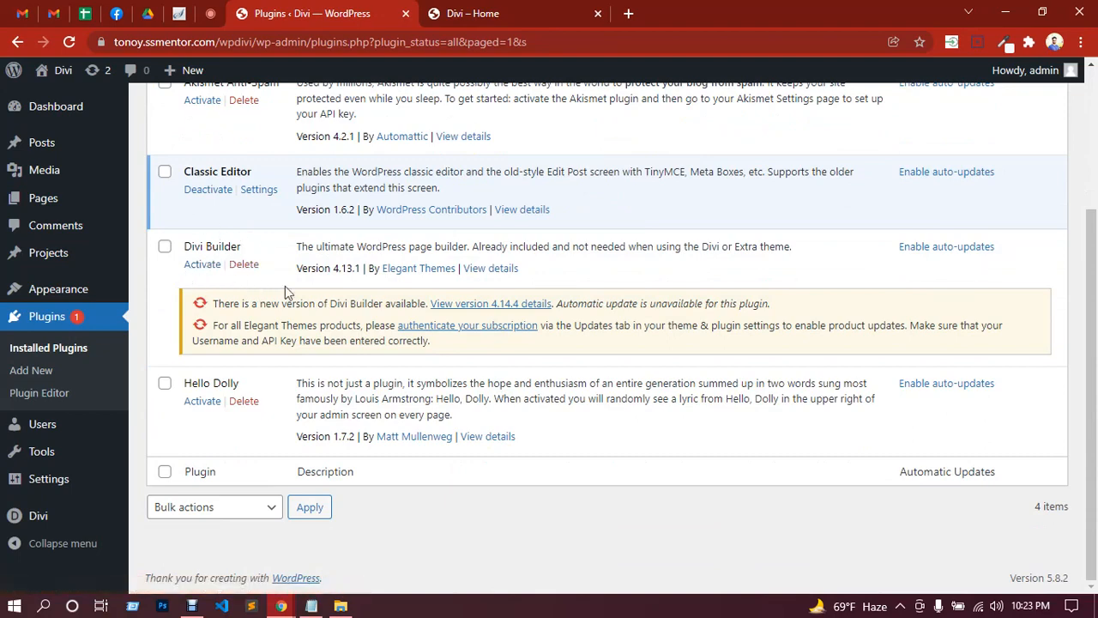
{"action": "scroll", "coordinate": [283, 296], "scroll_direction": "up", "scroll_amount": 3}
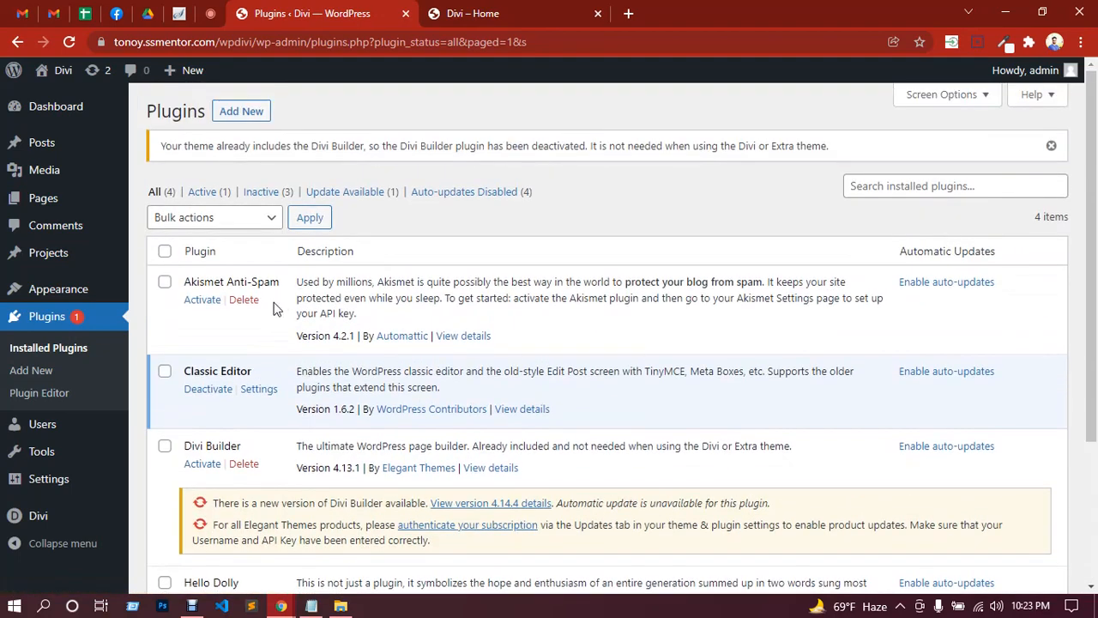
Check the Google Meet chat and view the site's front page, returning to the WordPress plugins list.
{"action": "left_click", "coordinate": [210, 13]}
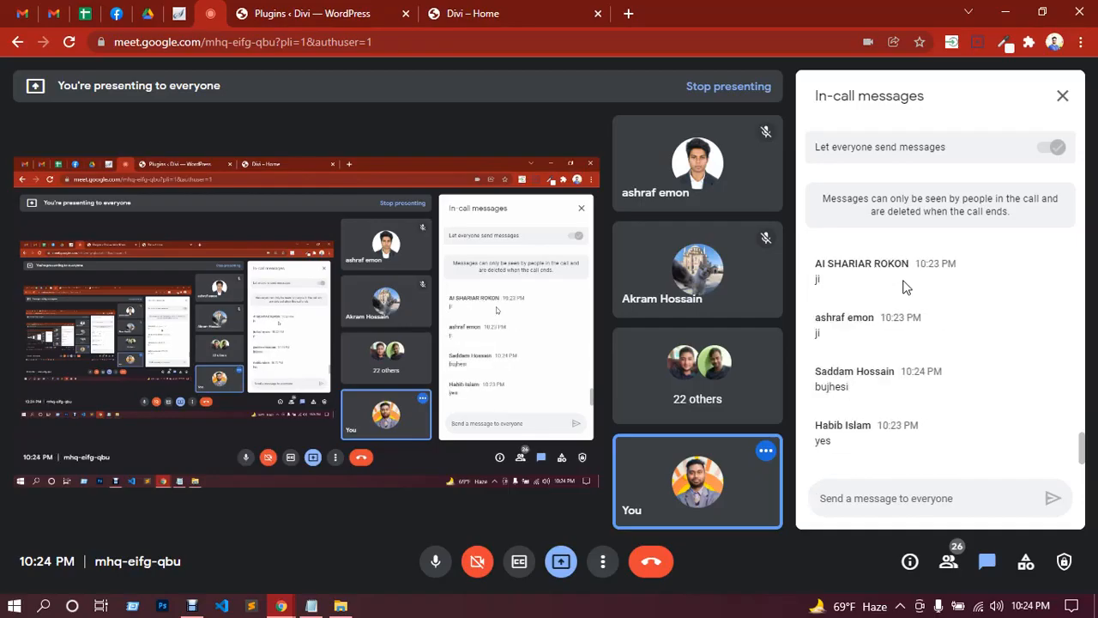
{"action": "left_click", "coordinate": [461, 12]}
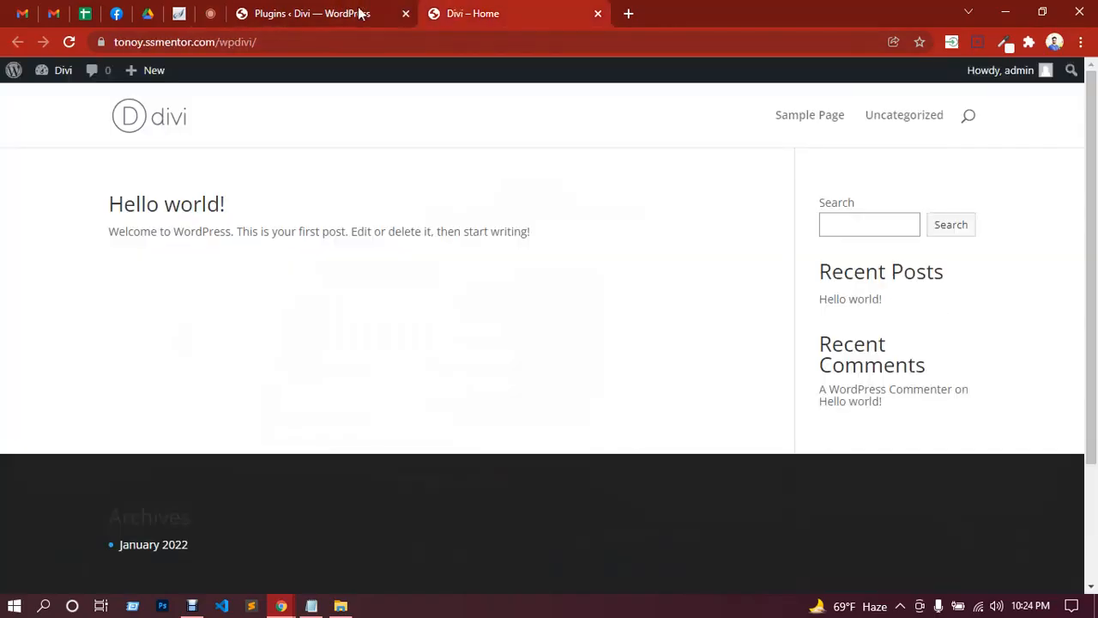
{"action": "left_click", "coordinate": [322, 9]}
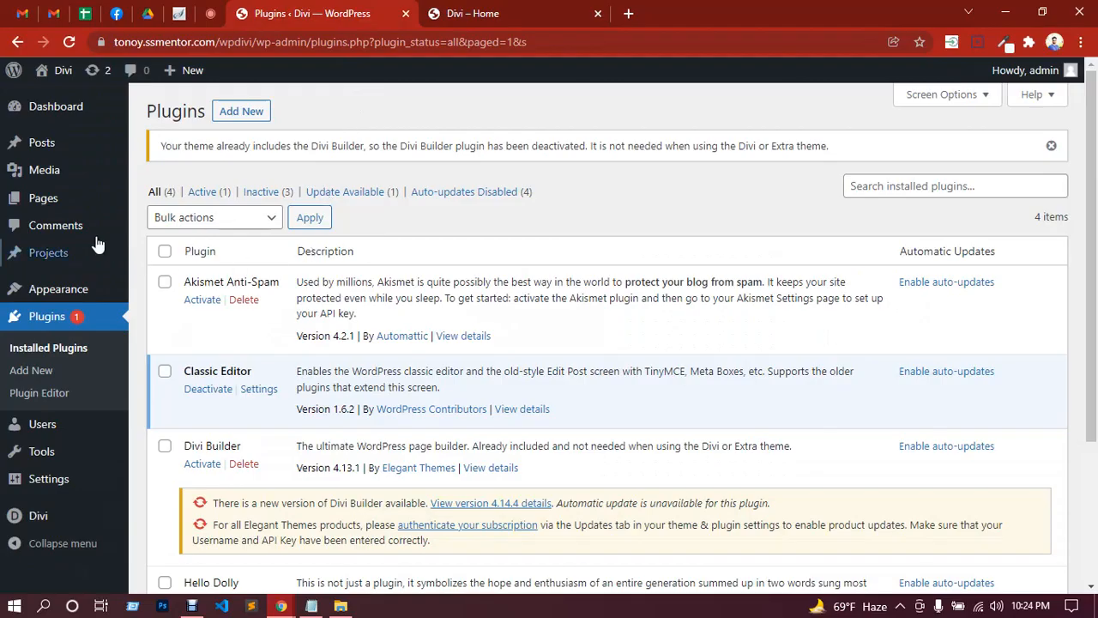
Add a new page titled Home with no parent and the default template, and publish it.
{"action": "mouse_move", "coordinate": [49, 209]}
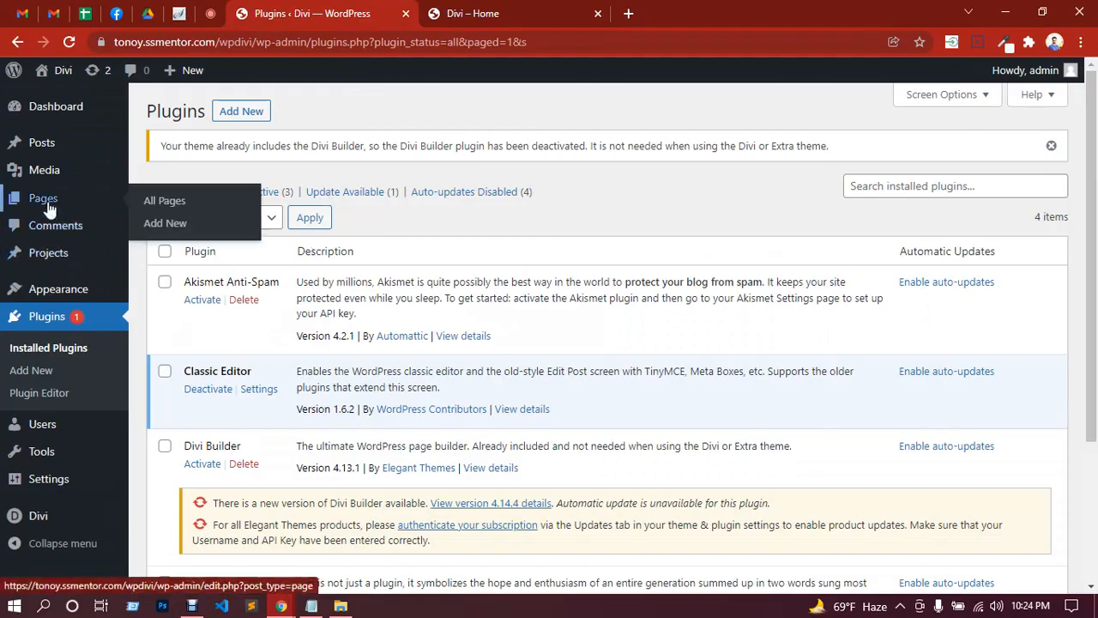
{"action": "left_click", "coordinate": [157, 206]}
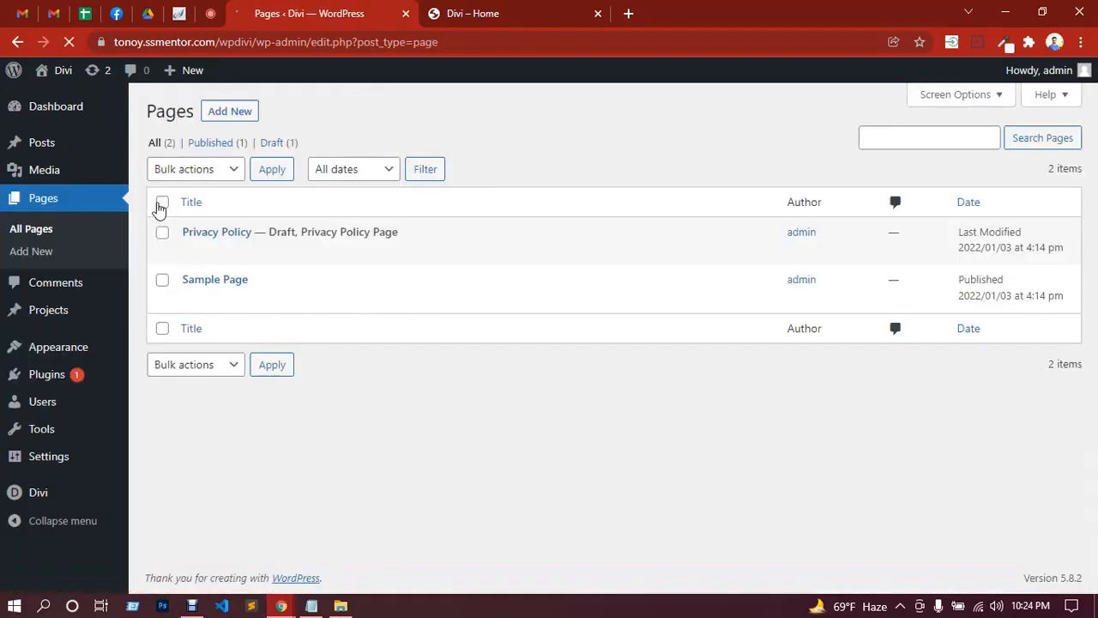
{"action": "left_click", "coordinate": [227, 111]}
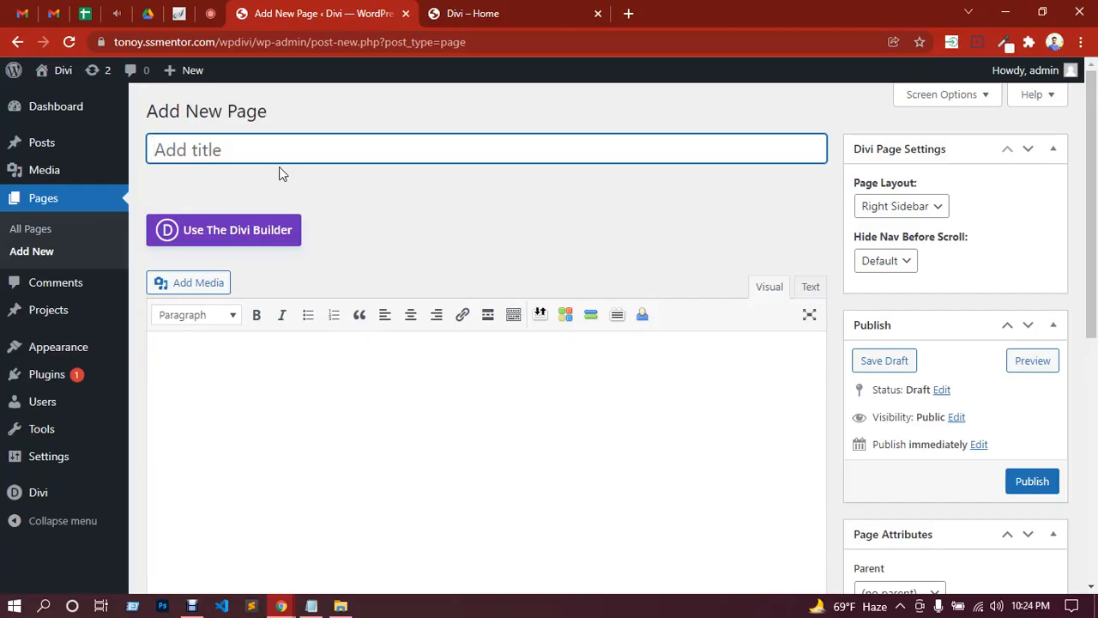
{"action": "type", "text": "ome"}
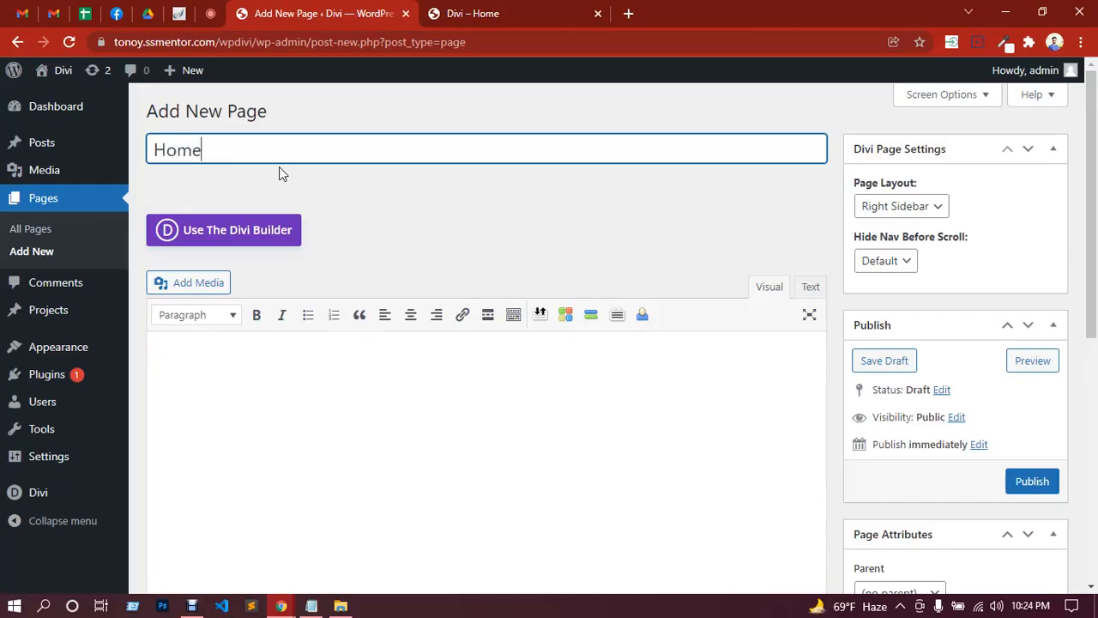
{"action": "scroll", "coordinate": [431, 191], "scroll_direction": "down", "scroll_amount": 4}
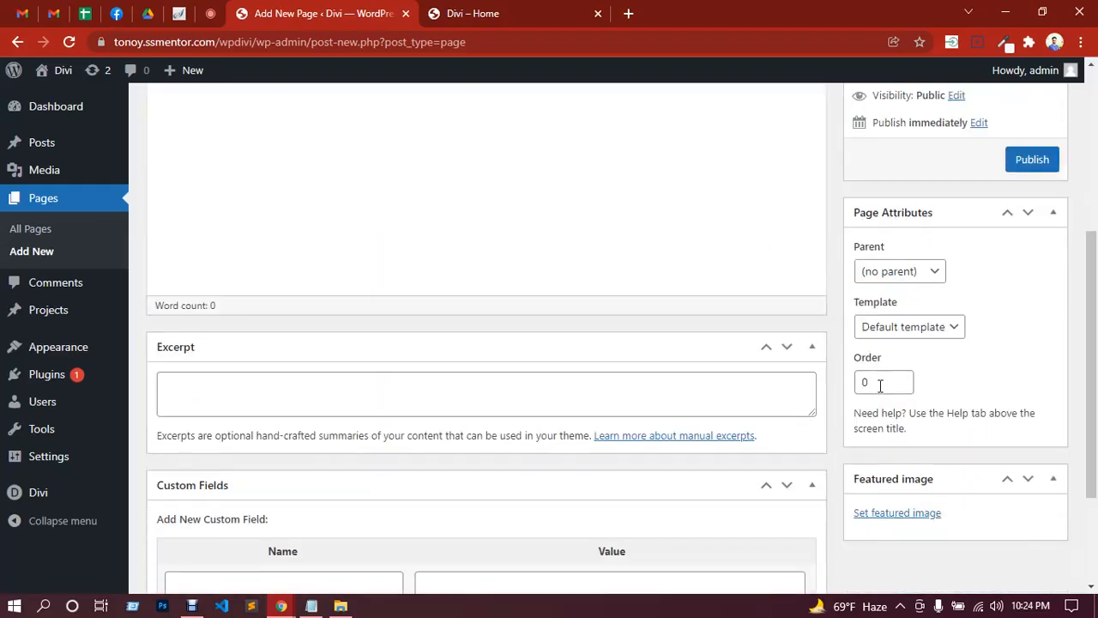
{"action": "left_click", "coordinate": [907, 273]}
{"action": "left_click", "coordinate": [906, 286]}
{"action": "scroll", "coordinate": [679, 362], "scroll_direction": "down", "scroll_amount": 2}
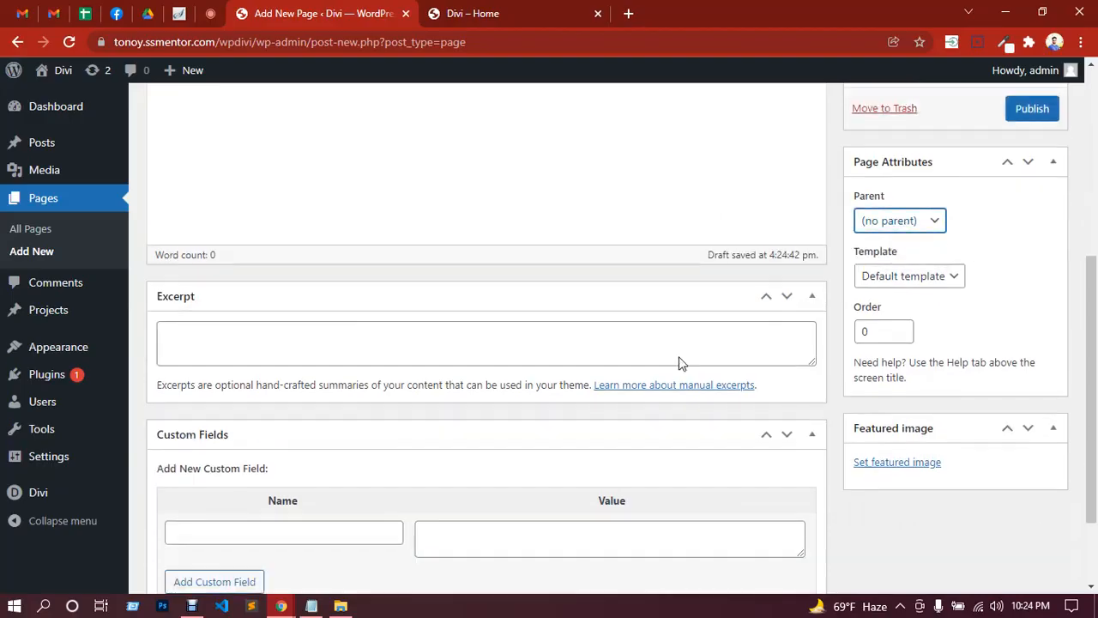
{"action": "scroll", "coordinate": [815, 326], "scroll_direction": "up", "scroll_amount": 10}
{"action": "left_click", "coordinate": [1043, 487]}
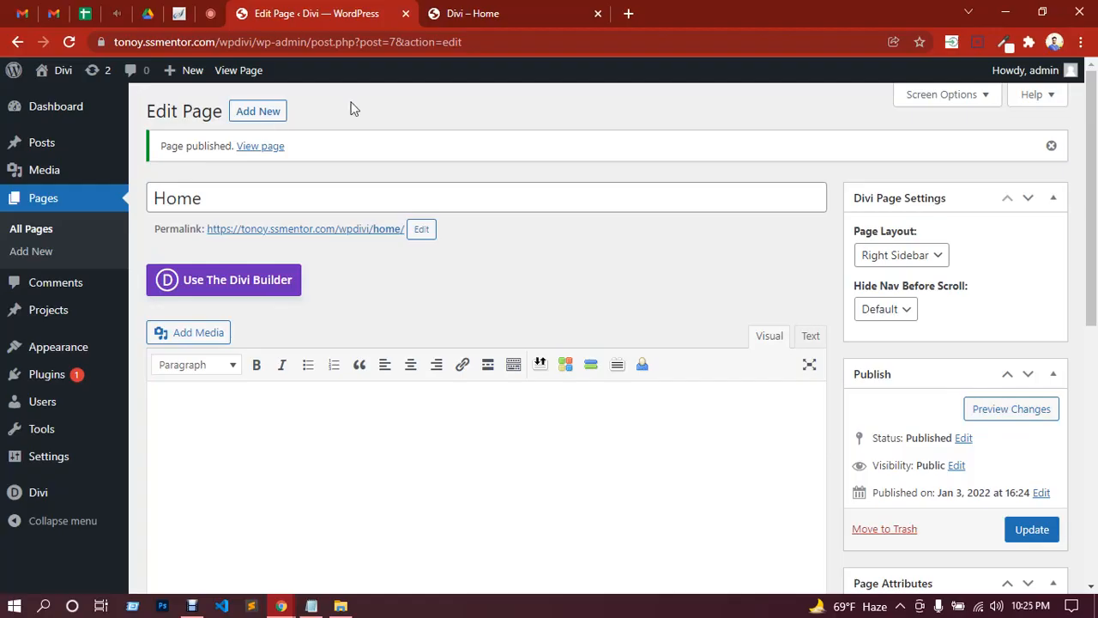
Set the site's homepage to the static page Home in the Reading Settings and save the changes.
{"action": "scroll", "coordinate": [472, 88], "scroll_direction": "down", "scroll_amount": 2}
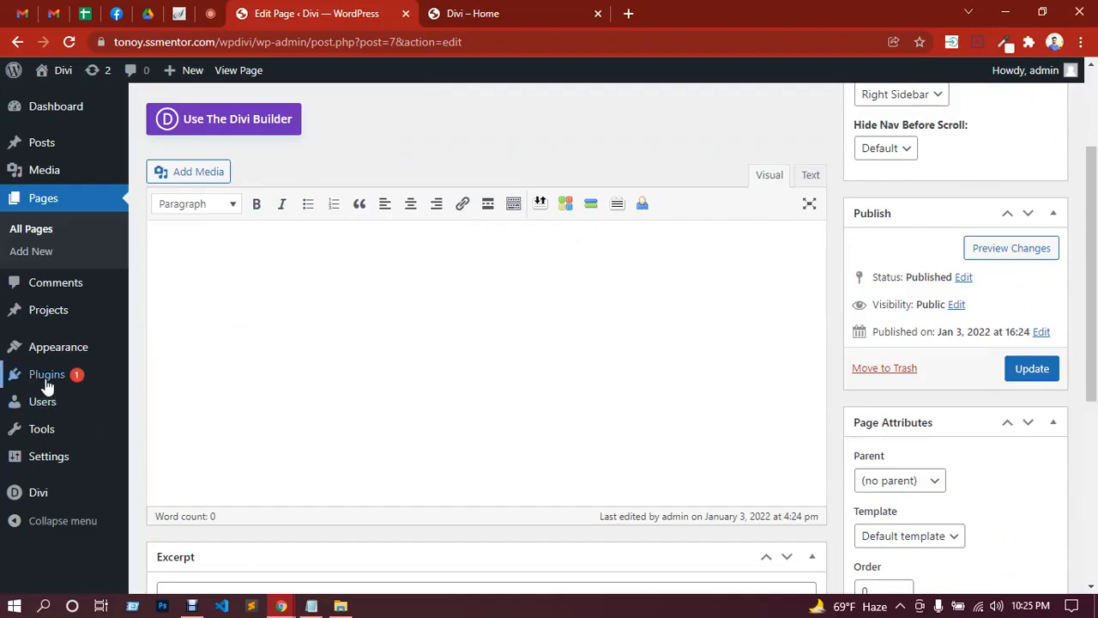
{"action": "mouse_move", "coordinate": [12, 456]}
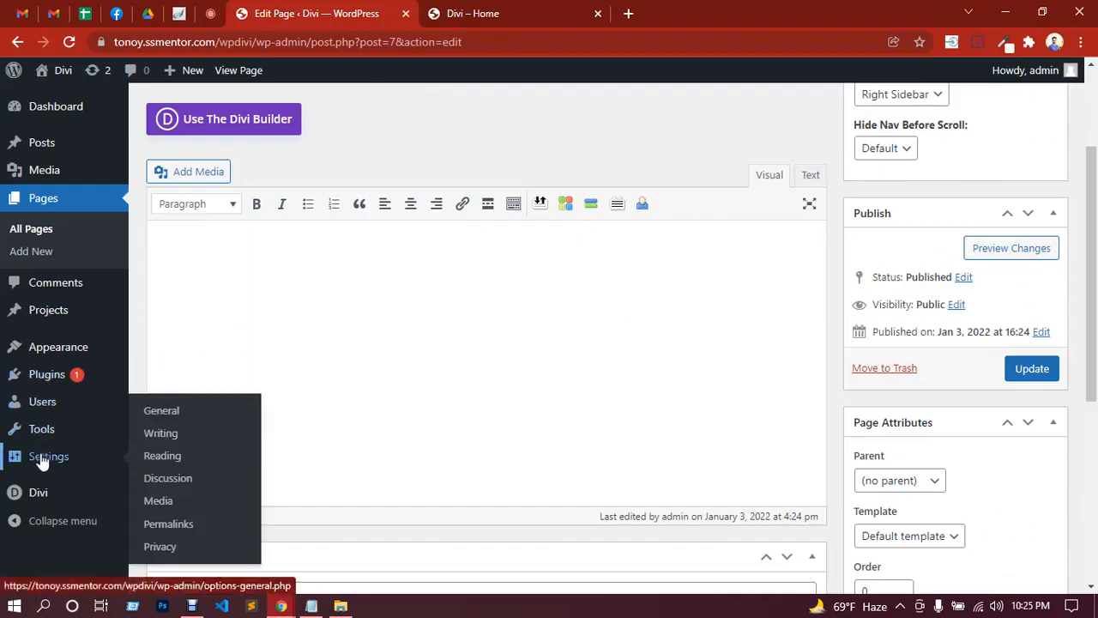
{"action": "left_click", "coordinate": [172, 461]}
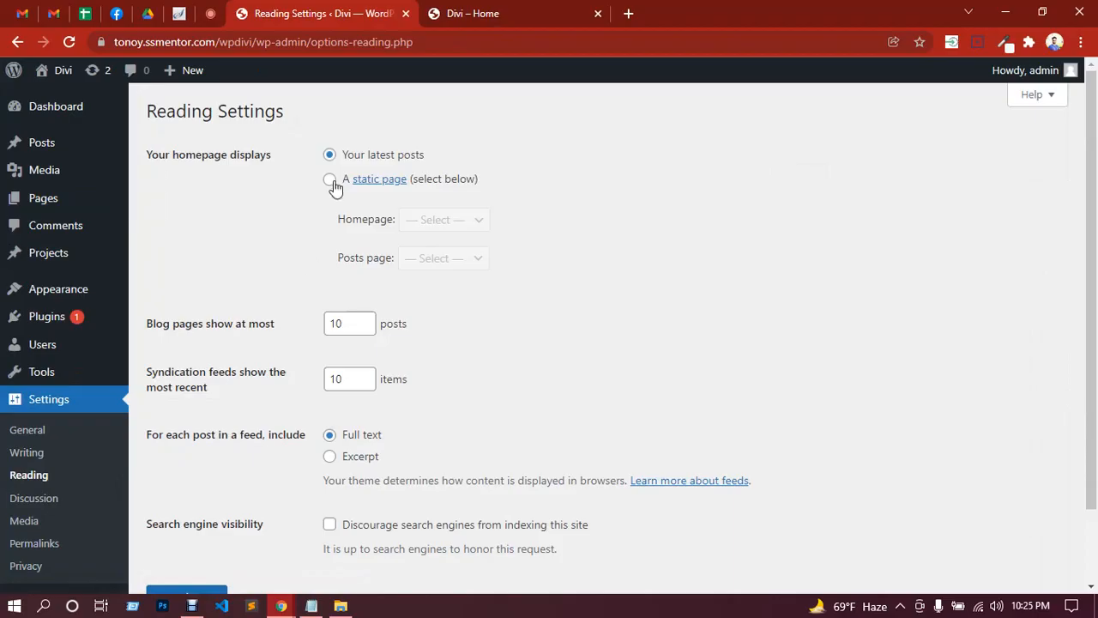
{"action": "left_click", "coordinate": [331, 182]}
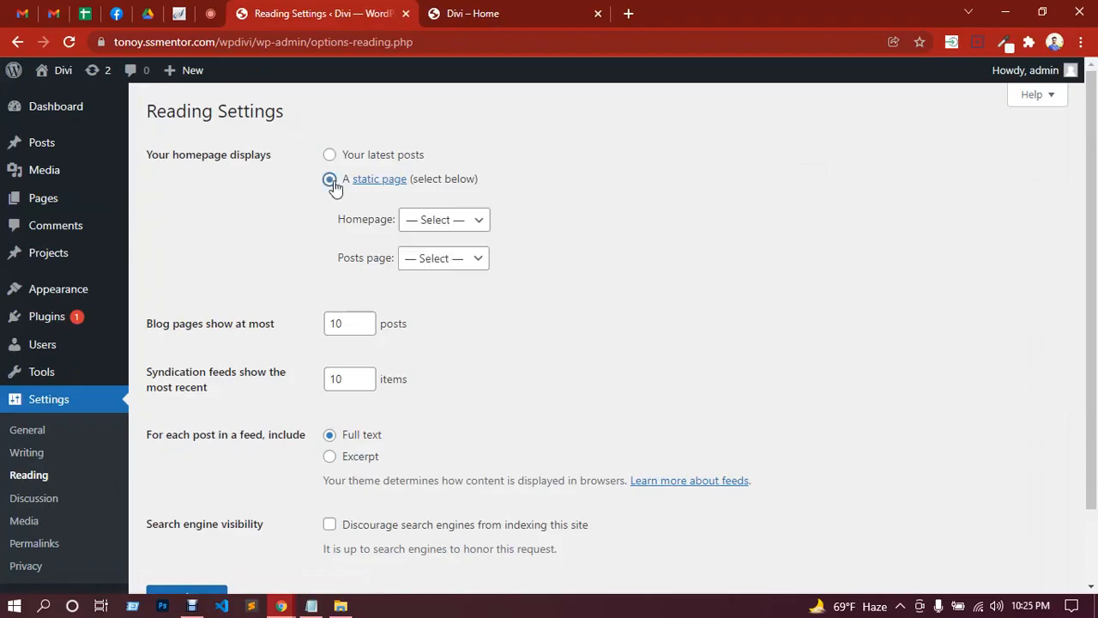
{"action": "left_click", "coordinate": [441, 219]}
{"action": "left_click", "coordinate": [441, 259]}
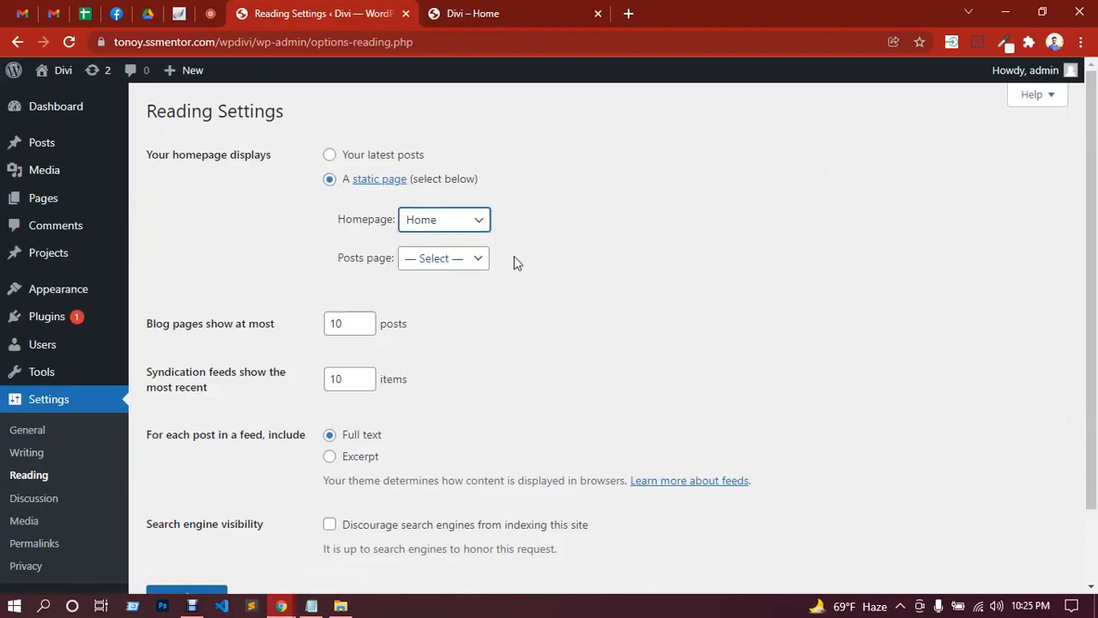
{"action": "scroll", "coordinate": [453, 321], "scroll_direction": "down", "scroll_amount": 2}
{"action": "left_click", "coordinate": [189, 515]}
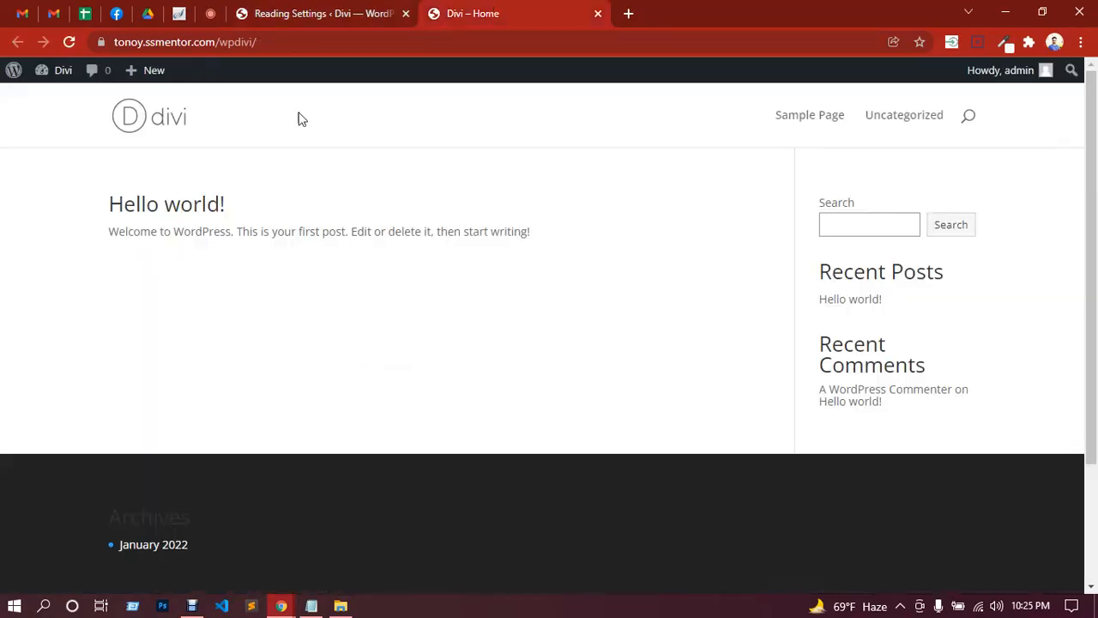
Reload the site's front page to view the new static homepage, and check the Google Meet chat.
{"action": "left_click", "coordinate": [485, 11]}
{"action": "left_click", "coordinate": [155, 133]}
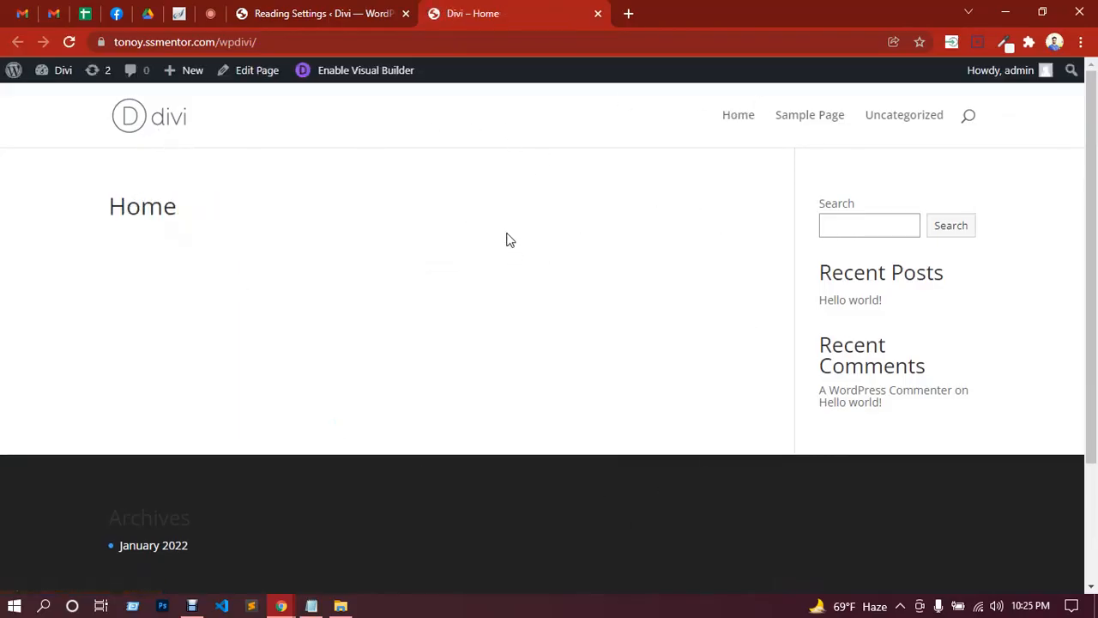
{"action": "left_click", "coordinate": [213, 14]}
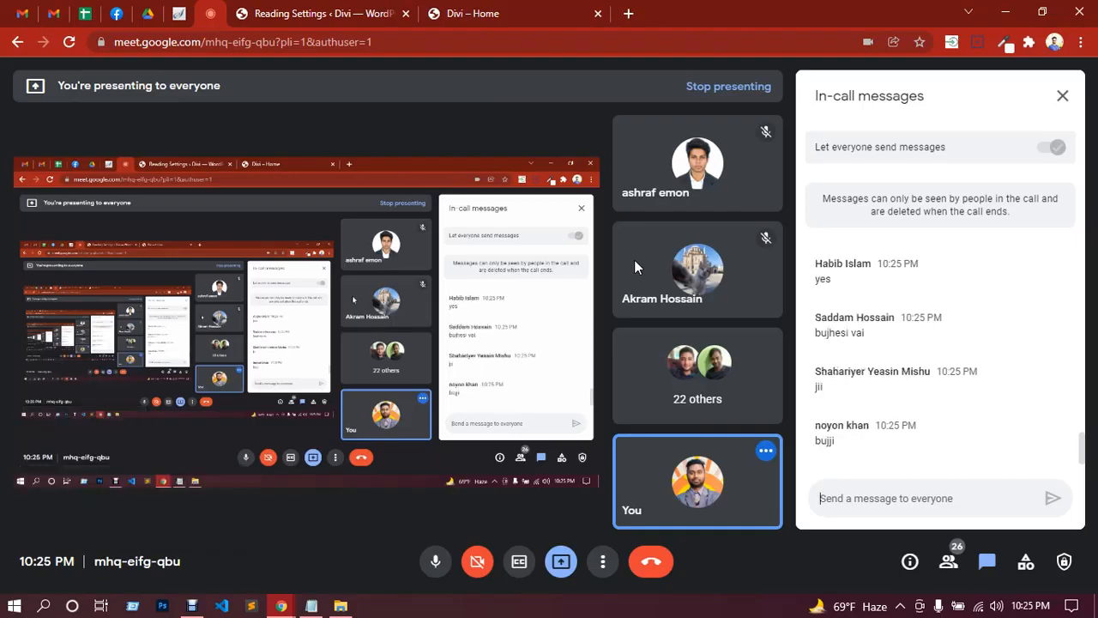
Switch to the Notepad class outline, highlight "modules" in topic 4, and return through the Google Meet chat to the site's front page.
{"action": "left_click", "coordinate": [312, 606]}
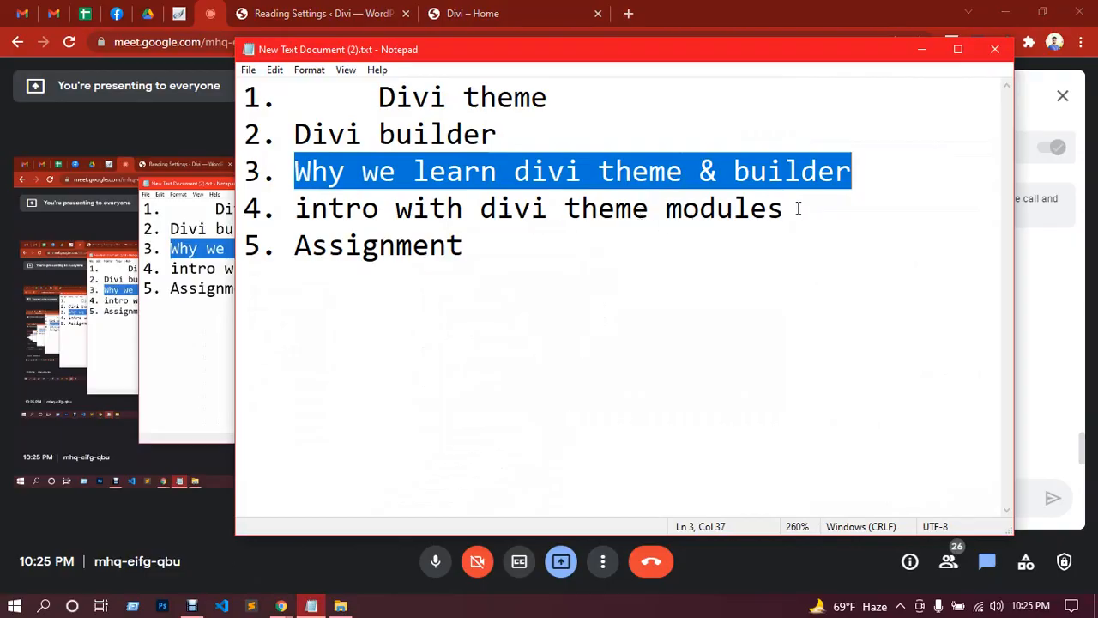
{"action": "left_click_drag", "start_coordinate": [796, 209], "coordinate": [658, 223]}
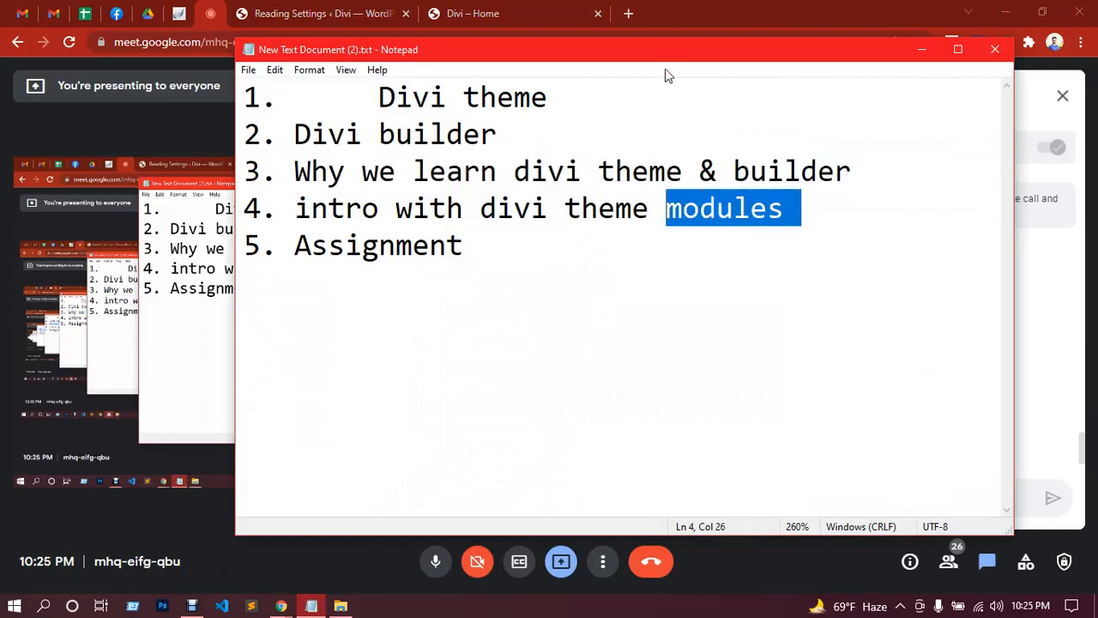
{"action": "left_click_drag", "start_coordinate": [664, 58], "coordinate": [484, 70]}
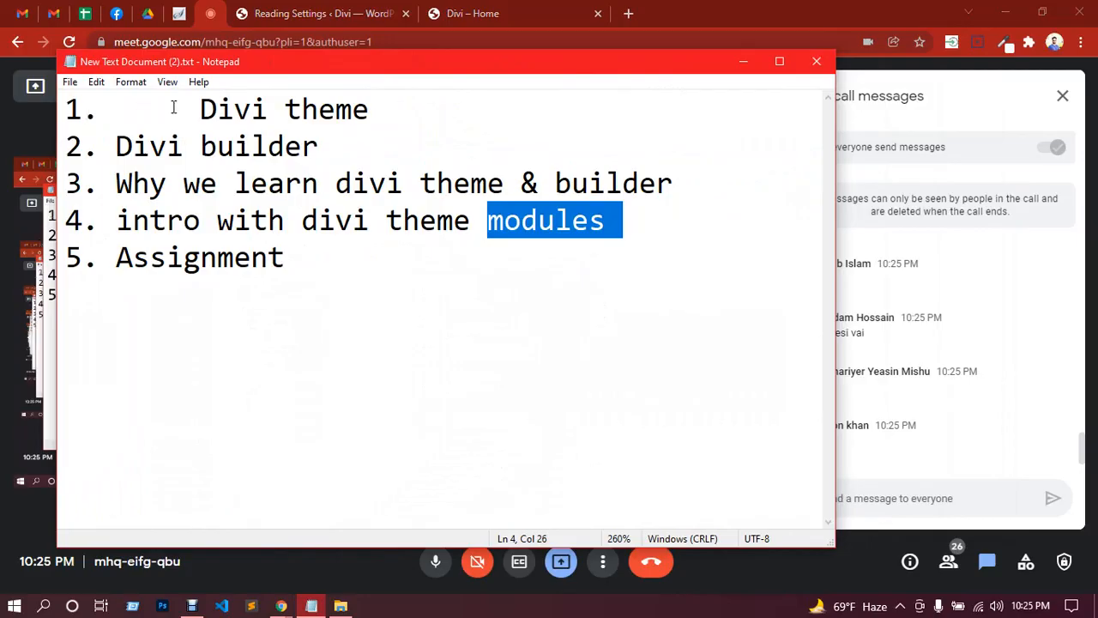
{"action": "left_click", "coordinate": [567, 249]}
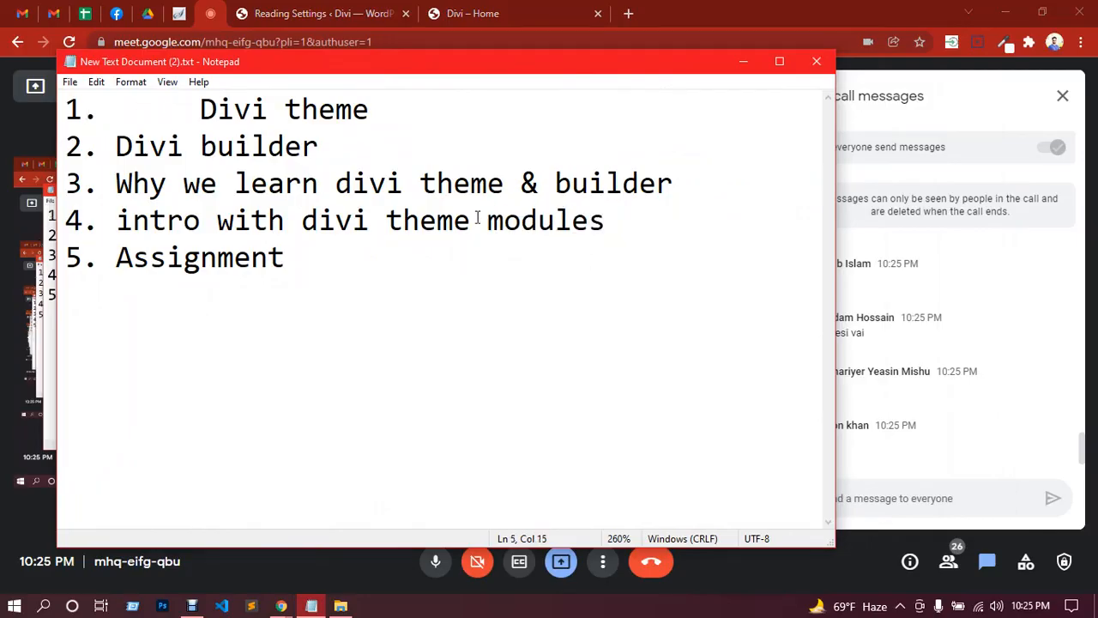
{"action": "left_click_drag", "start_coordinate": [475, 220], "coordinate": [607, 220]}
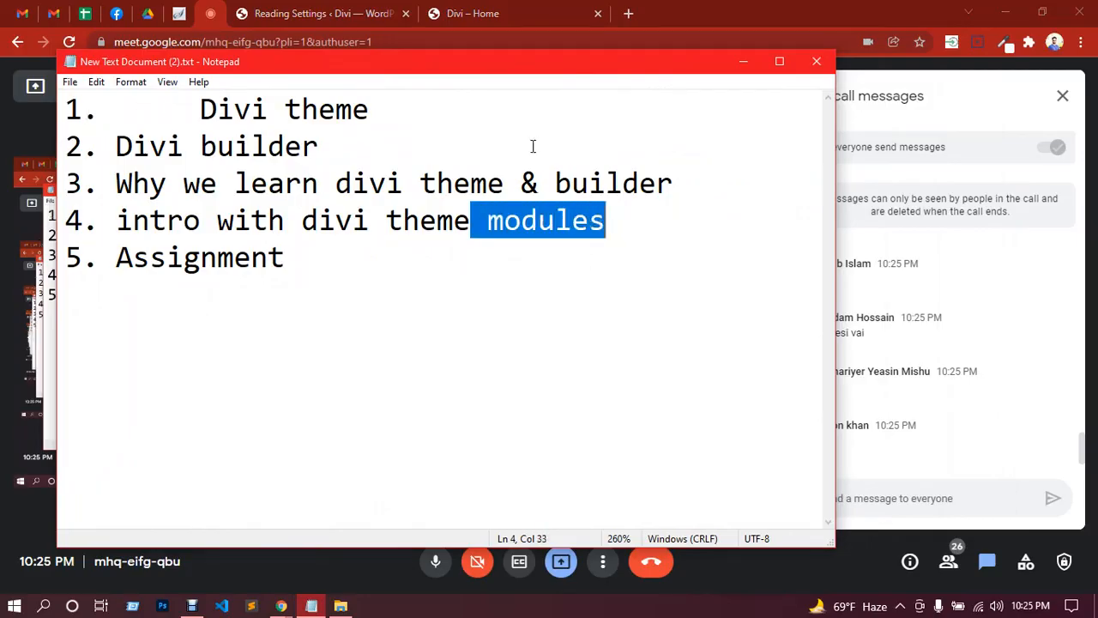
{"action": "left_click", "coordinate": [214, 15]}
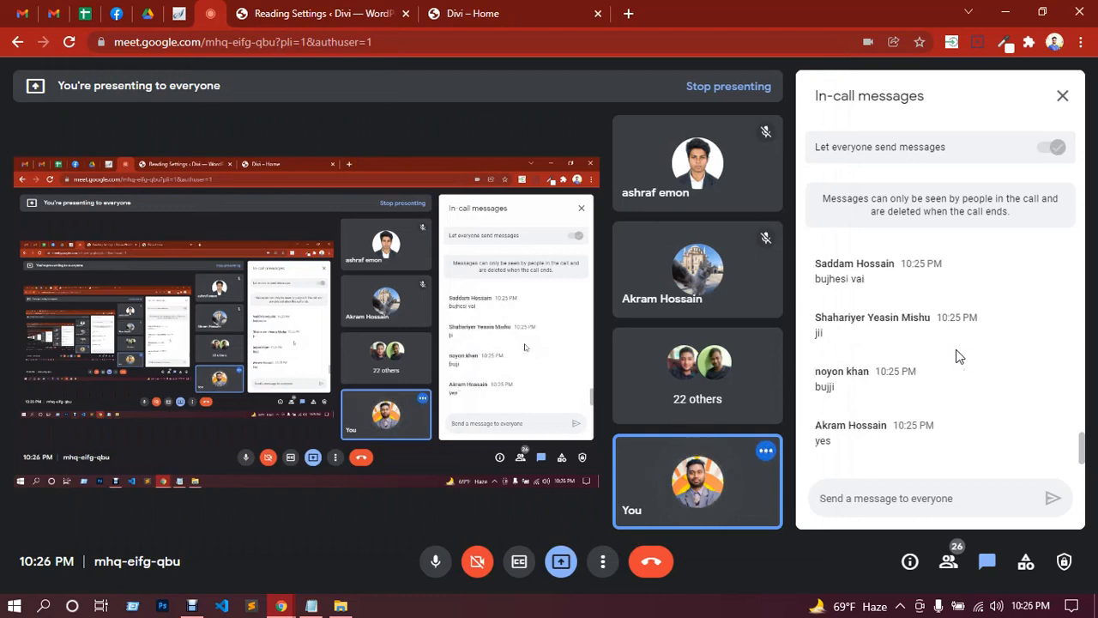
{"action": "left_click", "coordinate": [562, 8]}
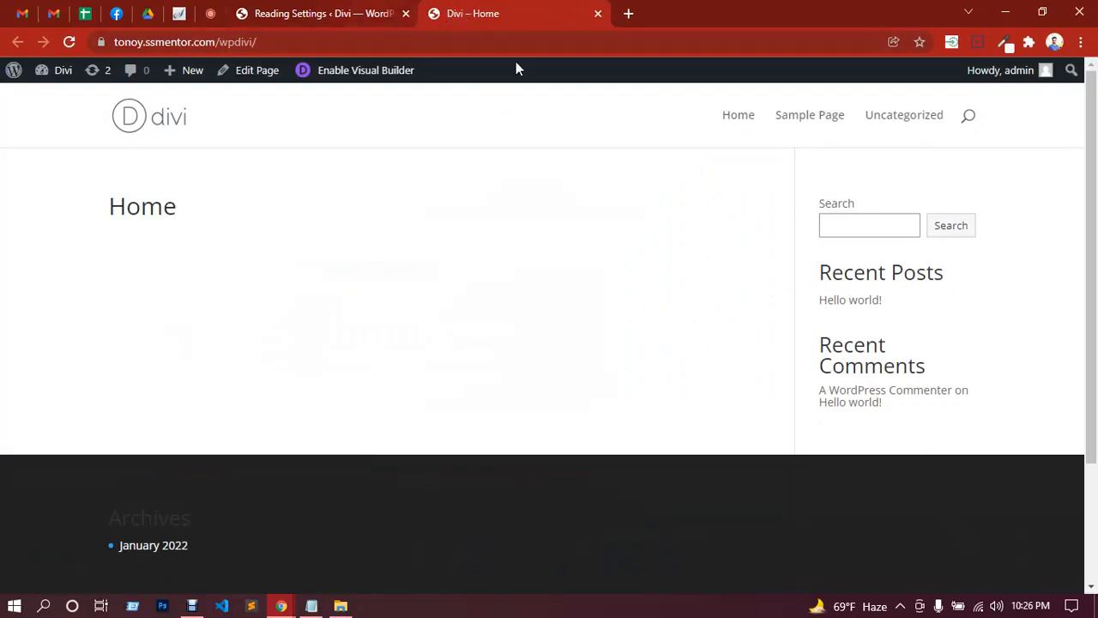
Open the Home page's back-end editor from the front page, with editor and live page in adjacent browser tabs.
{"action": "left_click", "coordinate": [336, 10]}
{"action": "left_click", "coordinate": [519, 9]}
{"action": "middle_click", "coordinate": [260, 81]}
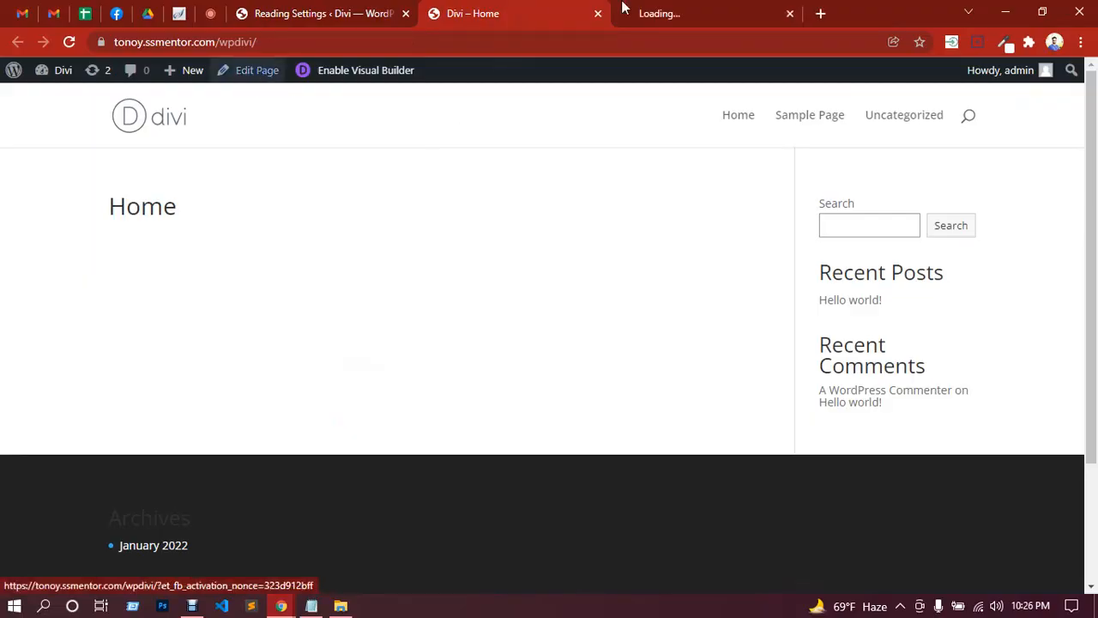
{"action": "left_click_drag", "start_coordinate": [688, 7], "coordinate": [483, 7]}
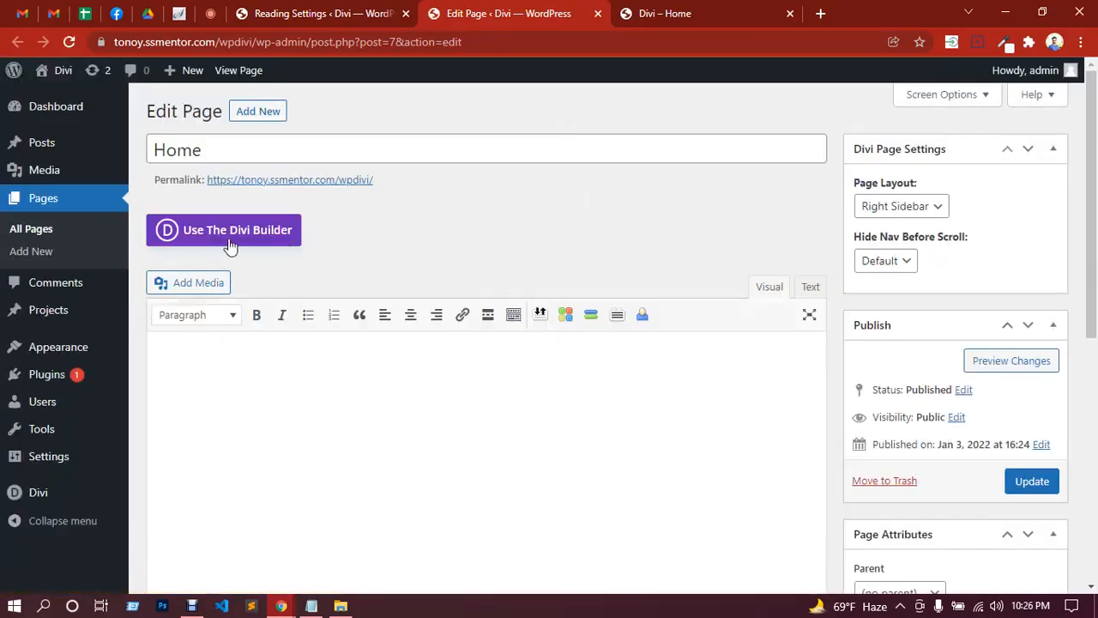
Switch the Home page from the standard editor to the Divi Builder and choose to build from scratch.
{"action": "left_click", "coordinate": [225, 231]}
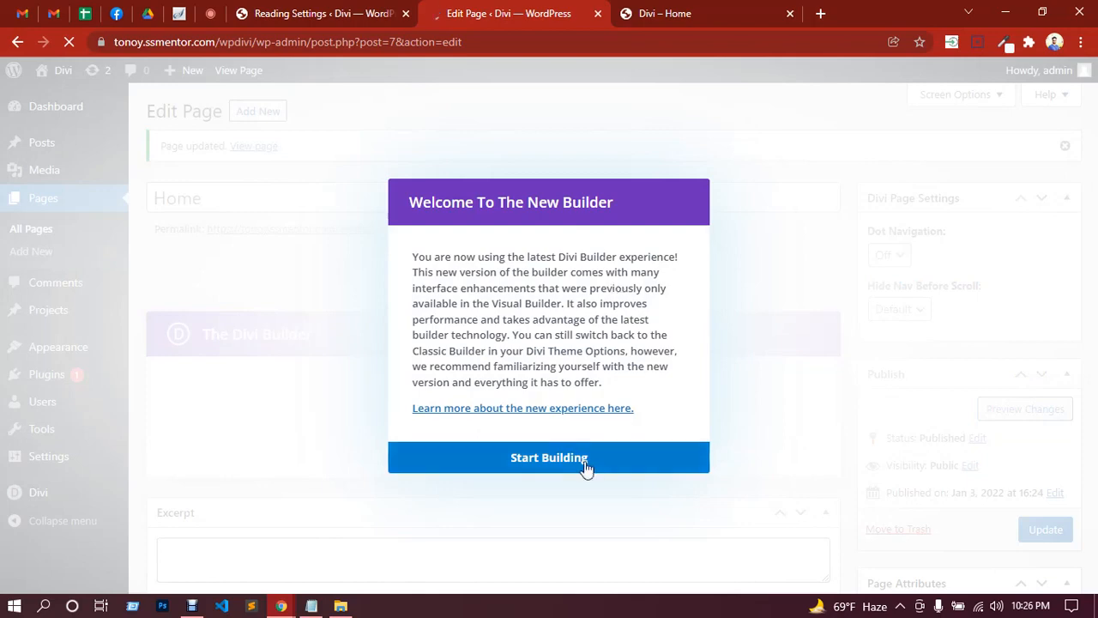
{"action": "left_click", "coordinate": [586, 465]}
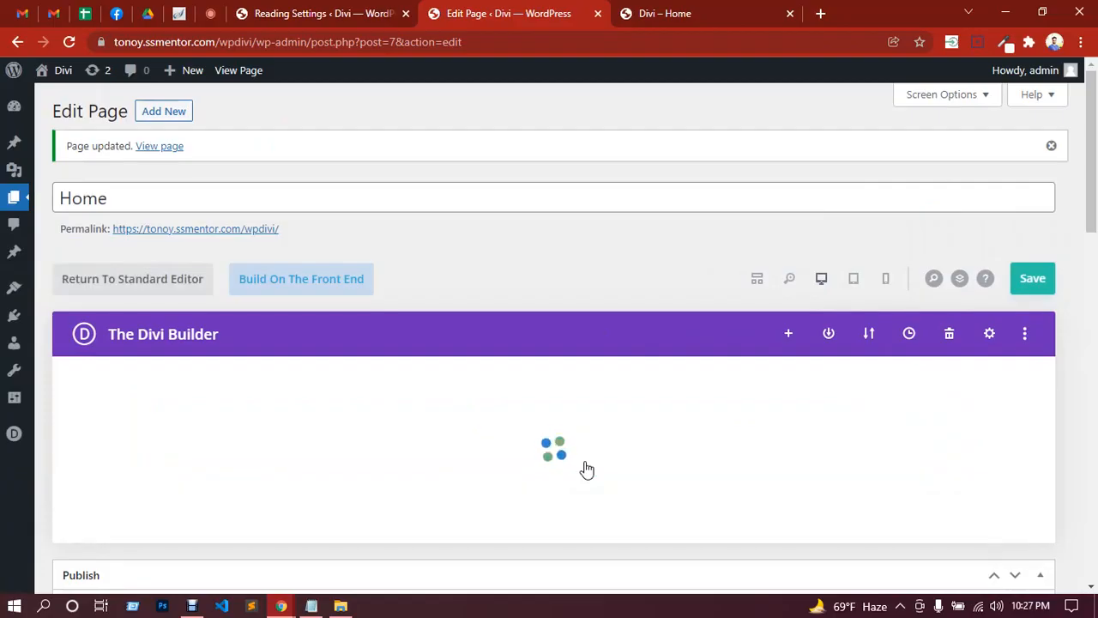
{"action": "scroll", "coordinate": [614, 375], "scroll_direction": "down", "scroll_amount": 5}
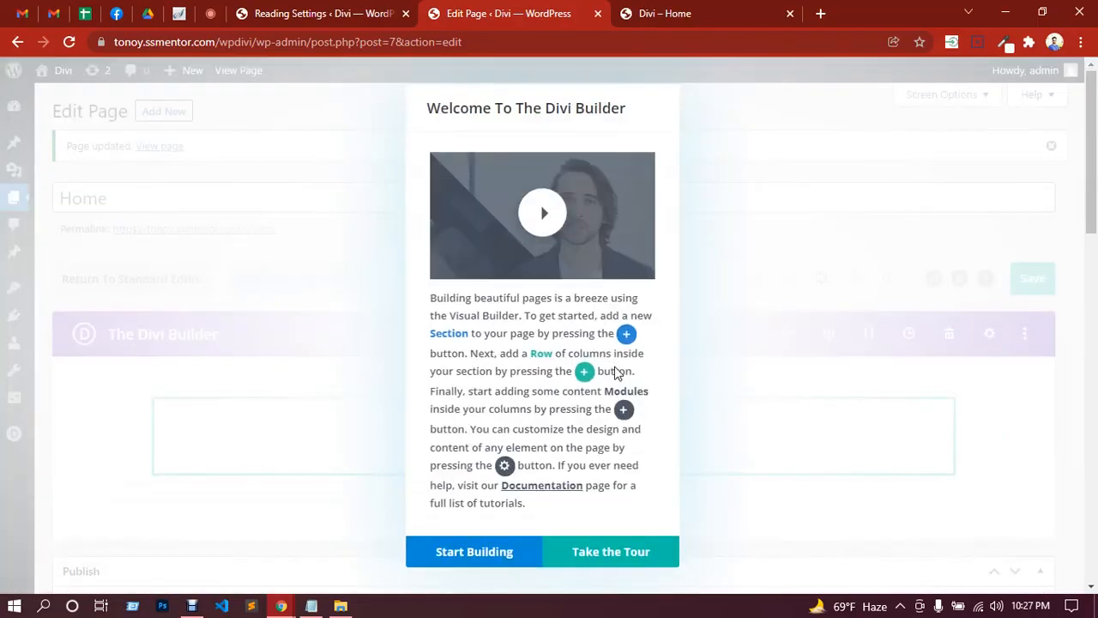
{"action": "left_click", "coordinate": [488, 559]}
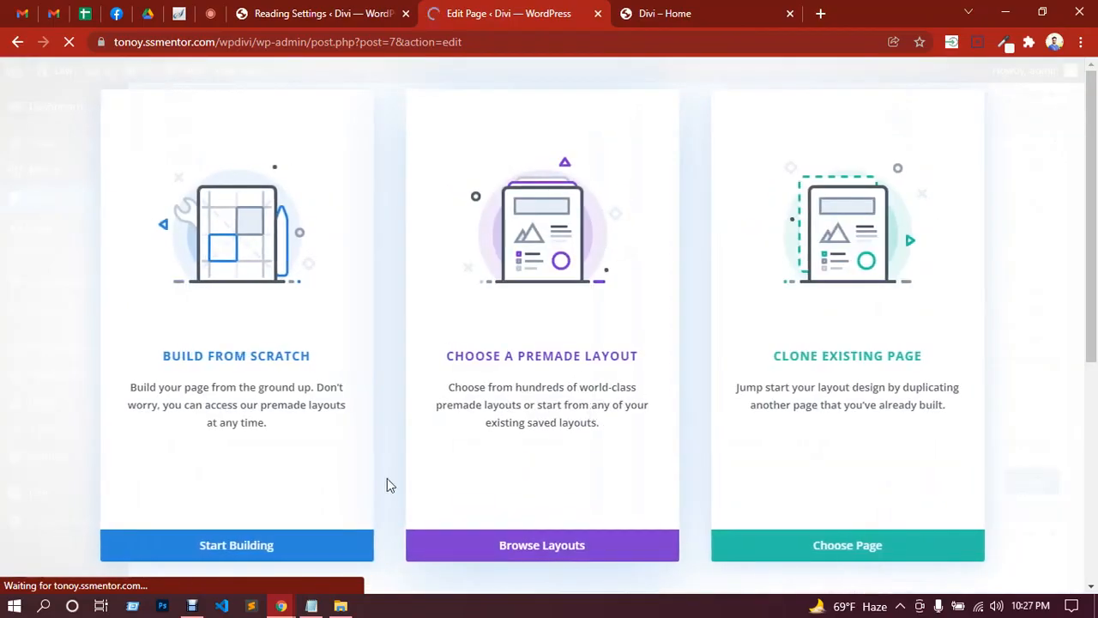
{"action": "left_click", "coordinate": [228, 549]}
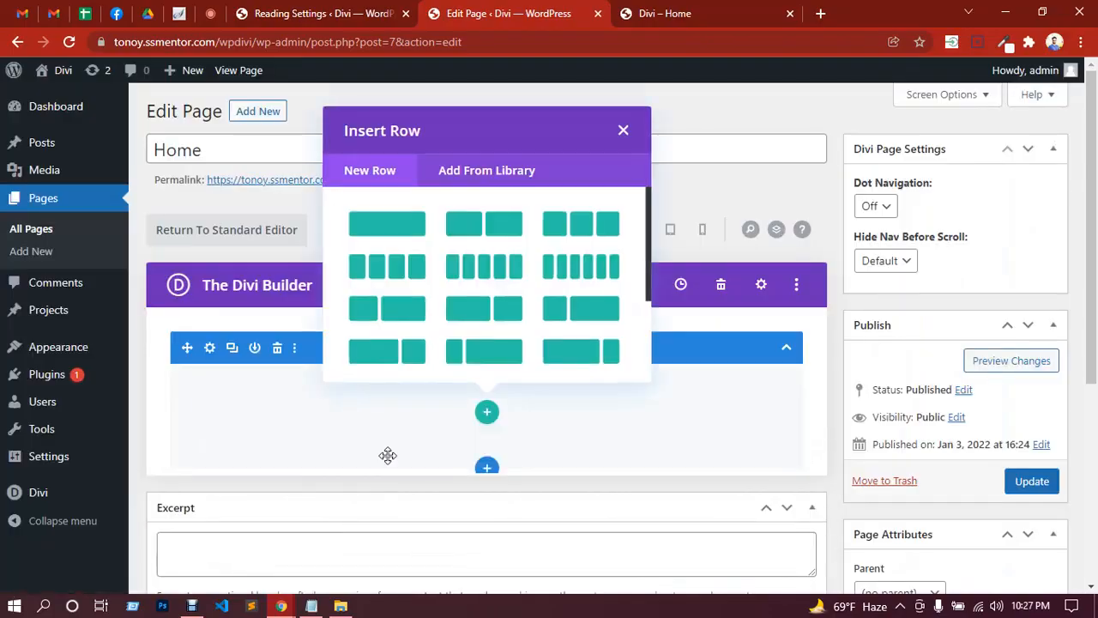
{"action": "scroll", "coordinate": [388, 454], "scroll_direction": "down", "scroll_amount": 2}
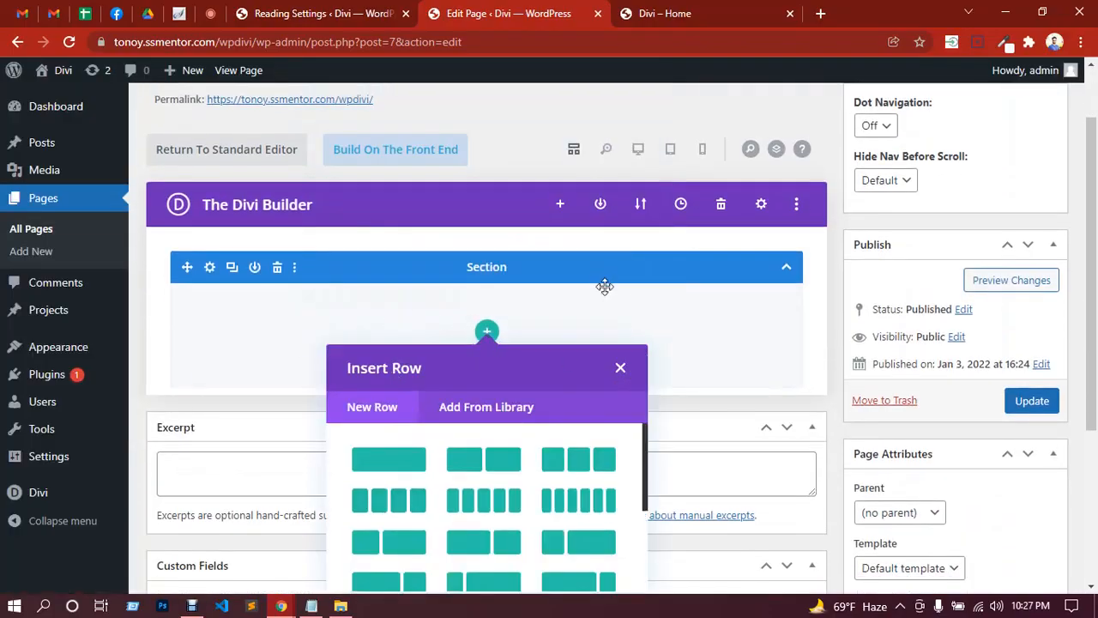
{"action": "scroll", "coordinate": [605, 287], "scroll_direction": "up", "scroll_amount": 1}
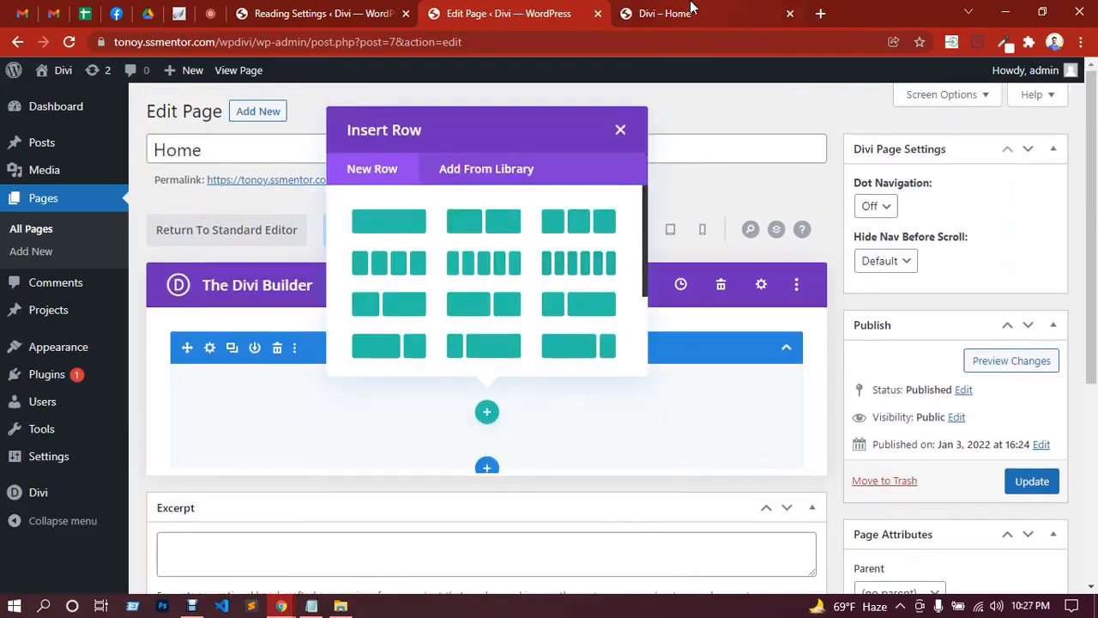
Enable the Visual Builder on the site's front page without restoring the autosave, and choose to build from scratch.
{"action": "left_click", "coordinate": [691, 8]}
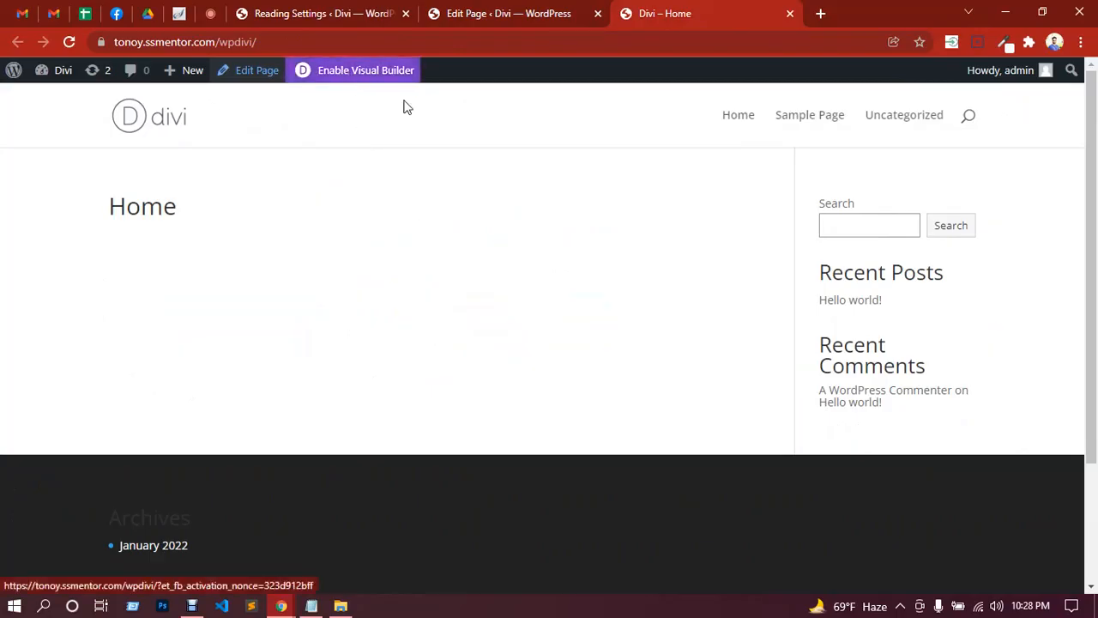
{"action": "left_click", "coordinate": [482, 19]}
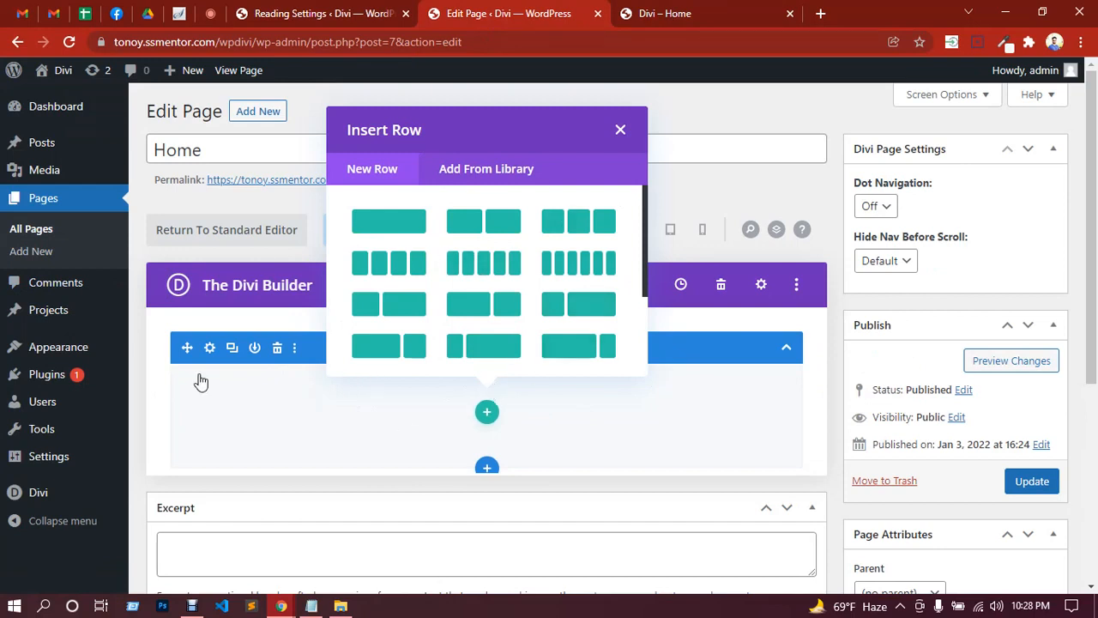
{"action": "left_click", "coordinate": [678, 10]}
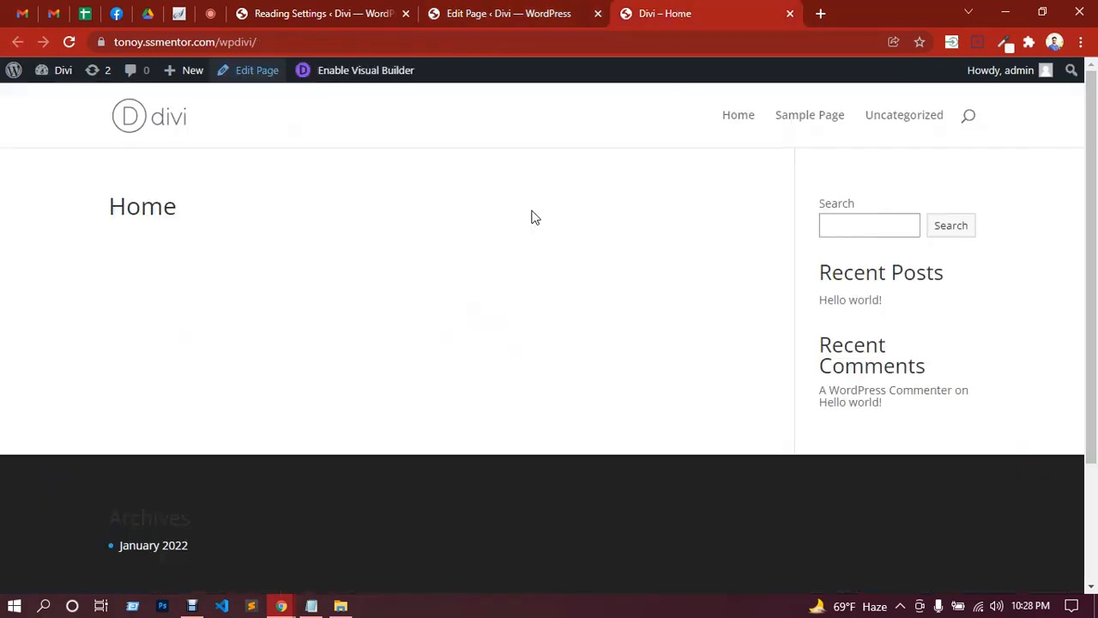
{"action": "left_click", "coordinate": [350, 75]}
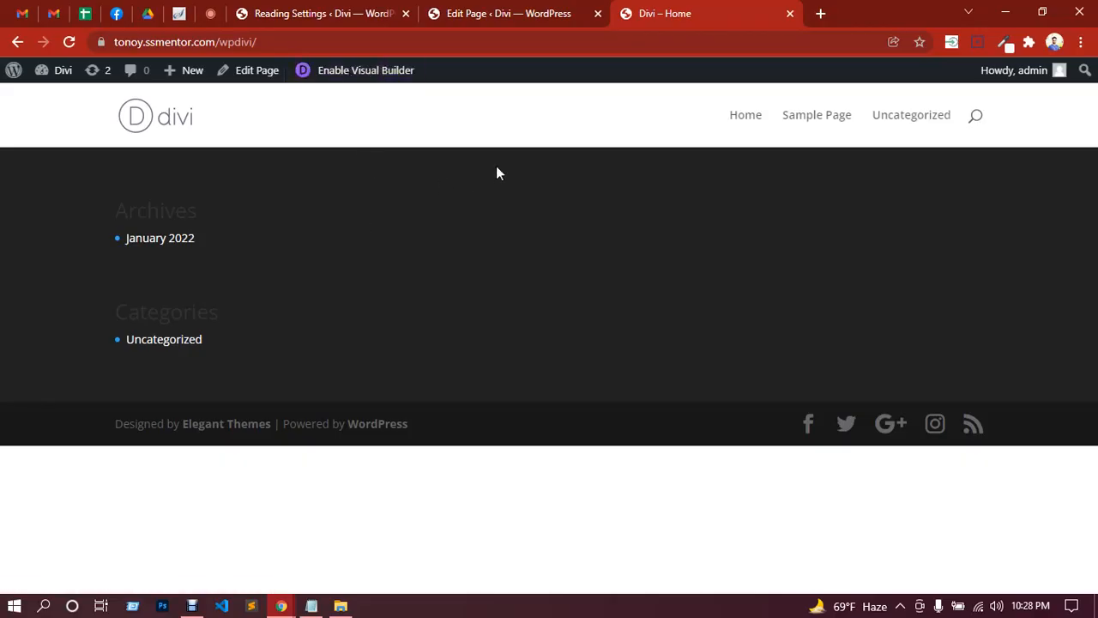
{"action": "left_click", "coordinate": [79, 43]}
{"action": "left_click", "coordinate": [382, 79]}
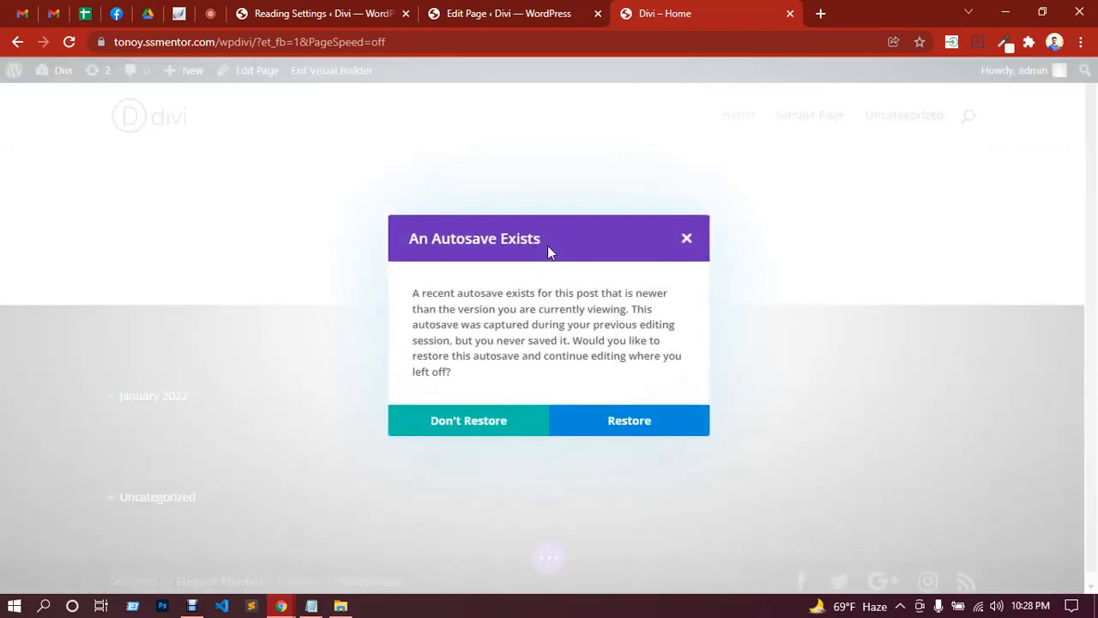
{"action": "left_click", "coordinate": [499, 421]}
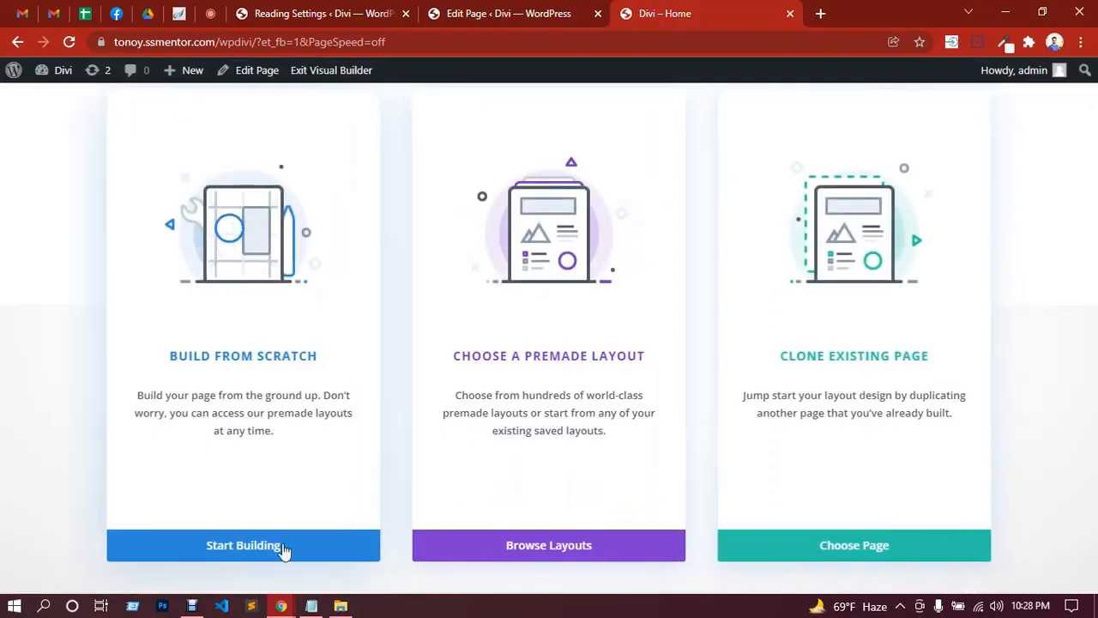
{"action": "left_click", "coordinate": [284, 549]}
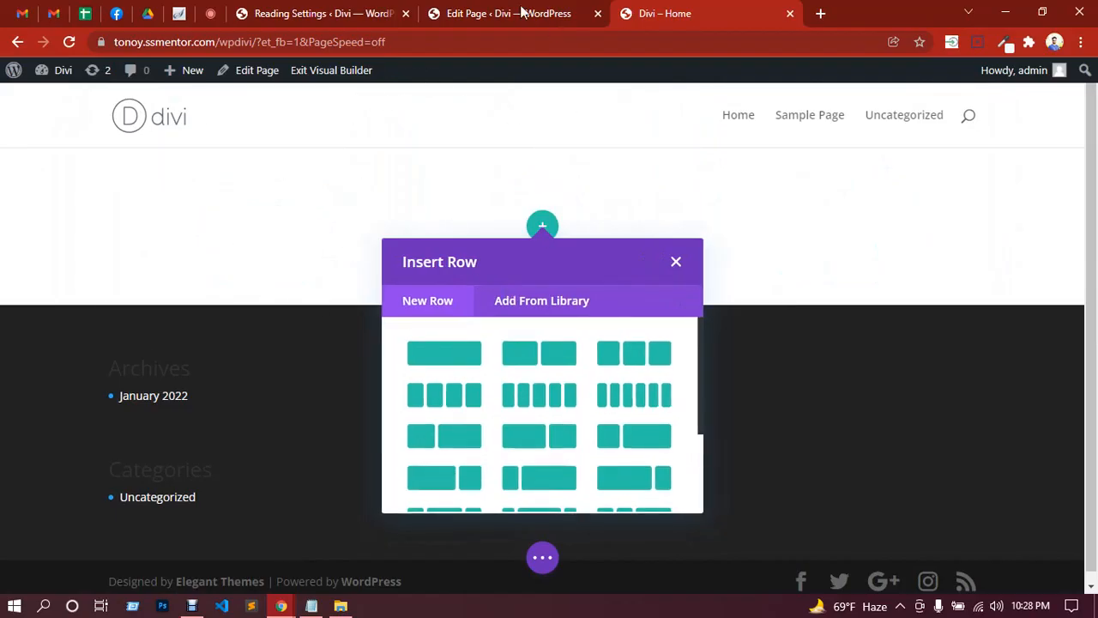
Check the Google Meet chat, compare the back-end editor with the Visual Builder, and close the Edit Page tab.
{"action": "left_click", "coordinate": [215, 13]}
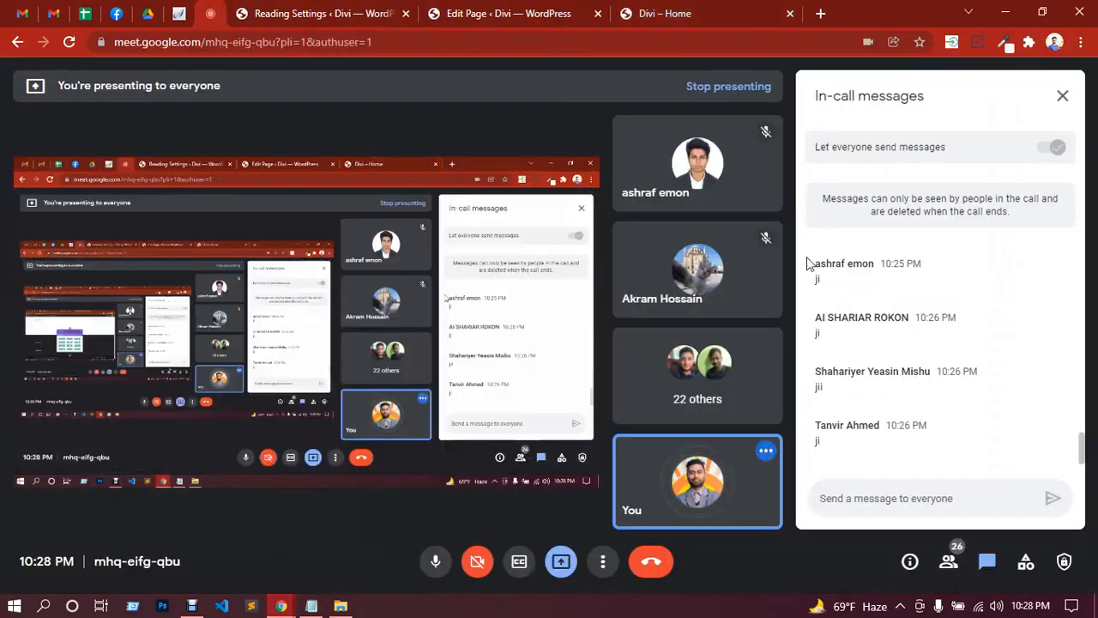
{"action": "left_click", "coordinate": [513, 14]}
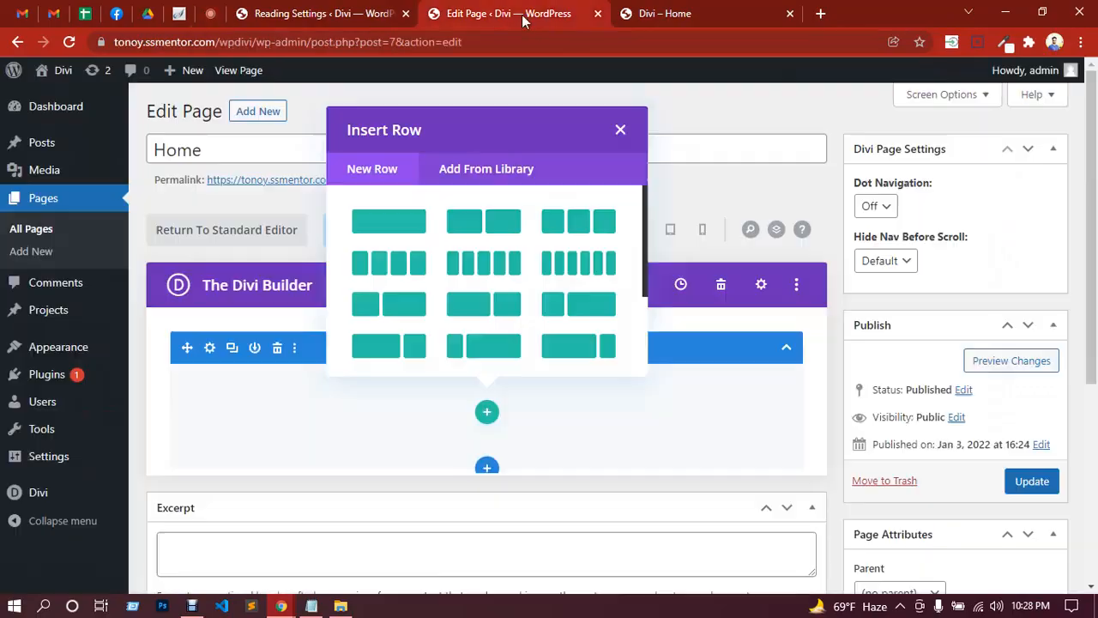
{"action": "left_click", "coordinate": [662, 10]}
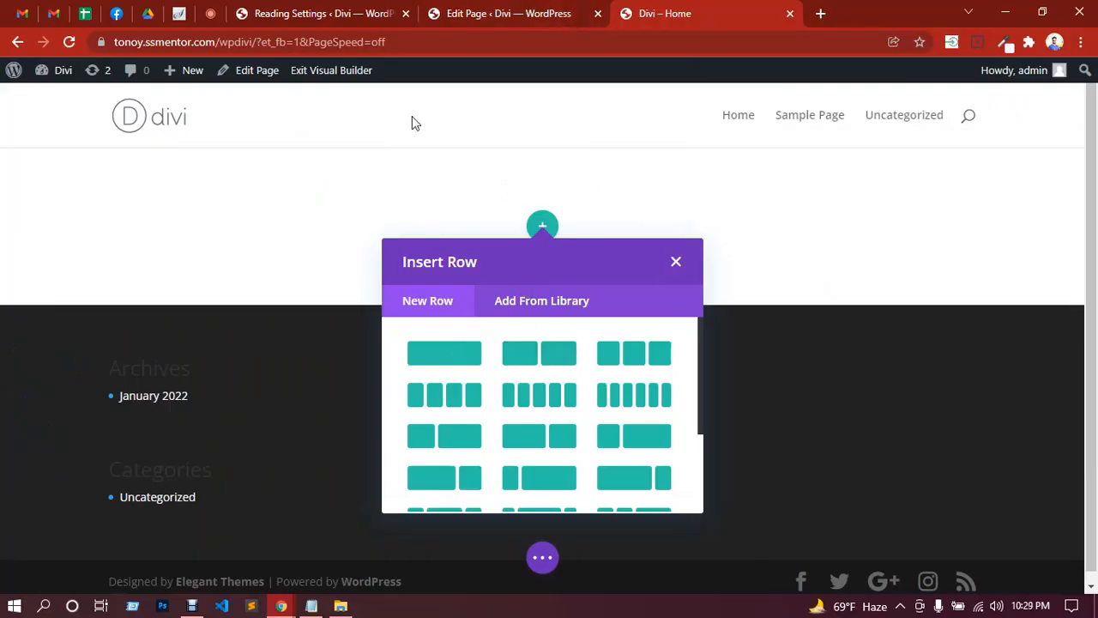
{"action": "left_click", "coordinate": [535, 12]}
{"action": "left_click", "coordinate": [598, 15]}
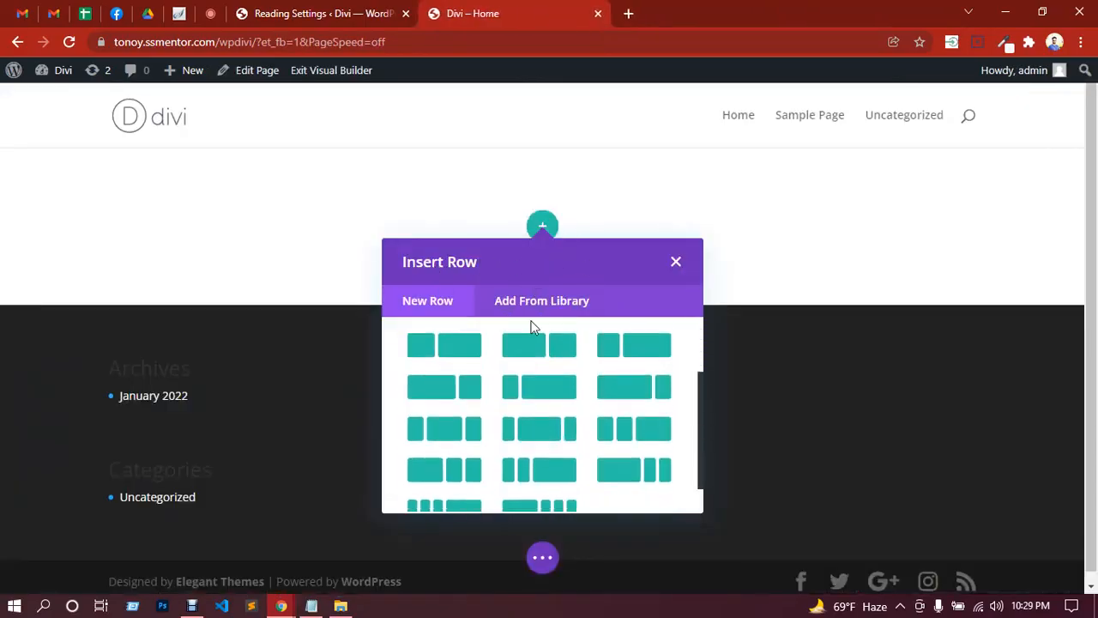
Browse the available row layouts and insert a single-column row into the empty section.
{"action": "scroll", "coordinate": [549, 360], "scroll_direction": "down", "scroll_amount": 2}
{"action": "scroll", "coordinate": [579, 438], "scroll_direction": "up", "scroll_amount": 2}
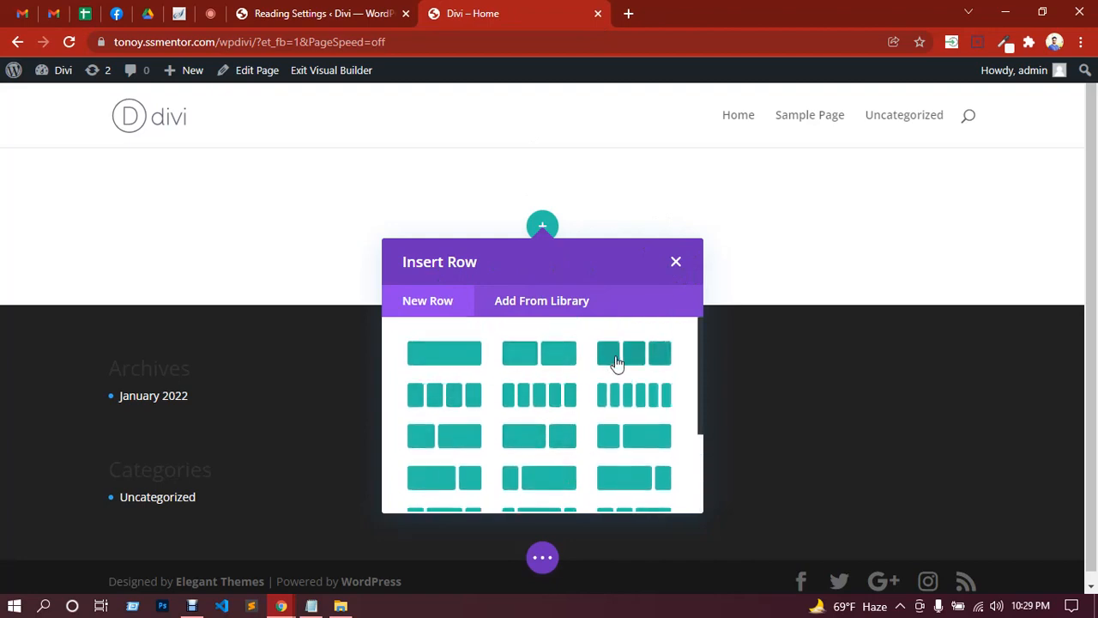
{"action": "scroll", "coordinate": [566, 364], "scroll_direction": "down", "scroll_amount": 1}
{"action": "scroll", "coordinate": [459, 378], "scroll_direction": "up", "scroll_amount": 1}
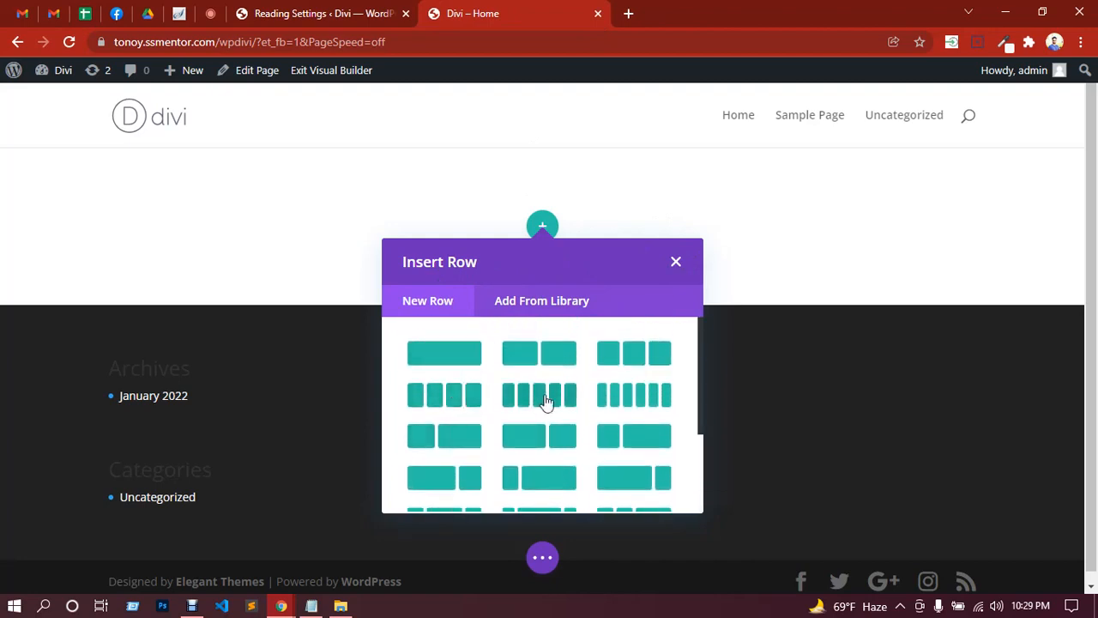
{"action": "scroll", "coordinate": [515, 412], "scroll_direction": "down", "scroll_amount": 2}
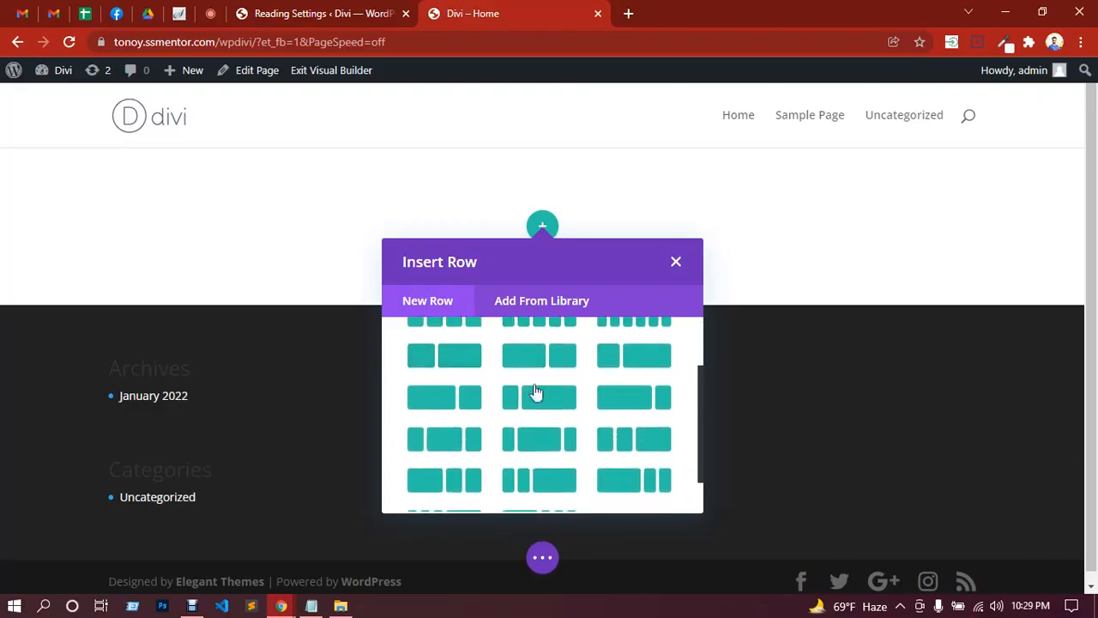
{"action": "scroll", "coordinate": [592, 389], "scroll_direction": "down", "scroll_amount": 1}
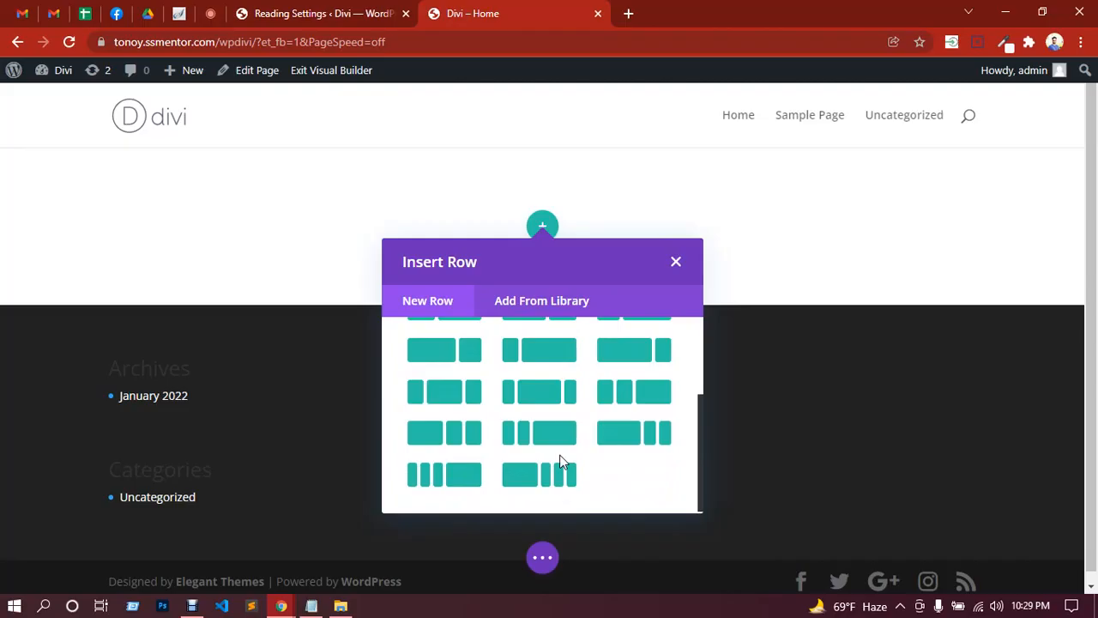
{"action": "scroll", "coordinate": [561, 460], "scroll_direction": "up", "scroll_amount": 5}
{"action": "left_click", "coordinate": [451, 358]}
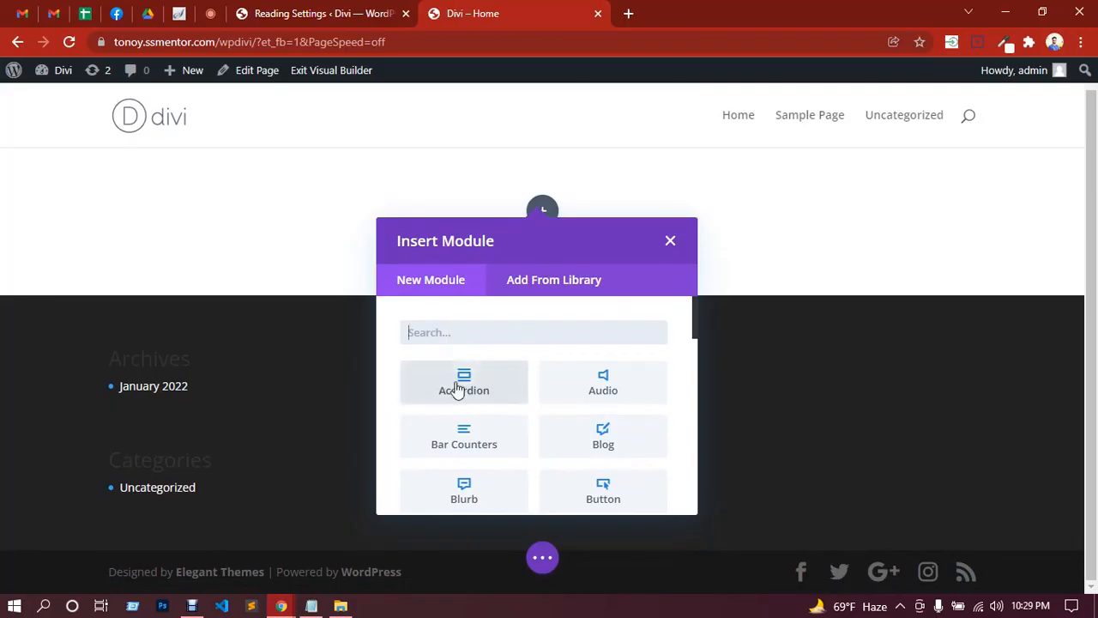
Browse the available modules for the row, from Accordion to Video Slider, and close the list without inserting one.
{"action": "scroll", "coordinate": [583, 382], "scroll_direction": "down", "scroll_amount": 1}
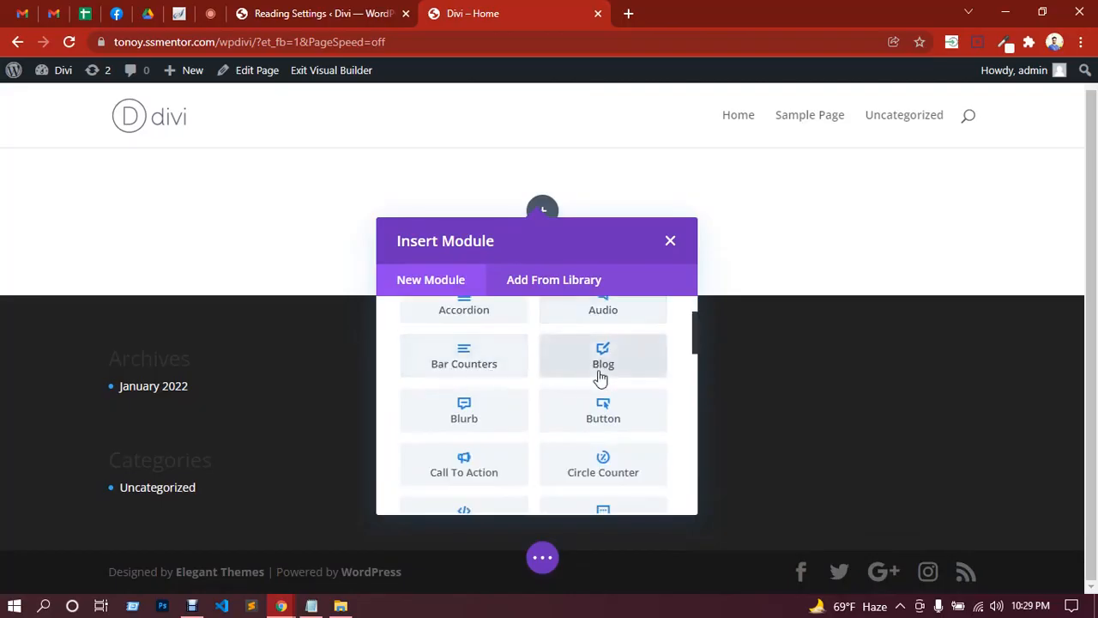
{"action": "scroll", "coordinate": [613, 375], "scroll_direction": "down", "scroll_amount": 1}
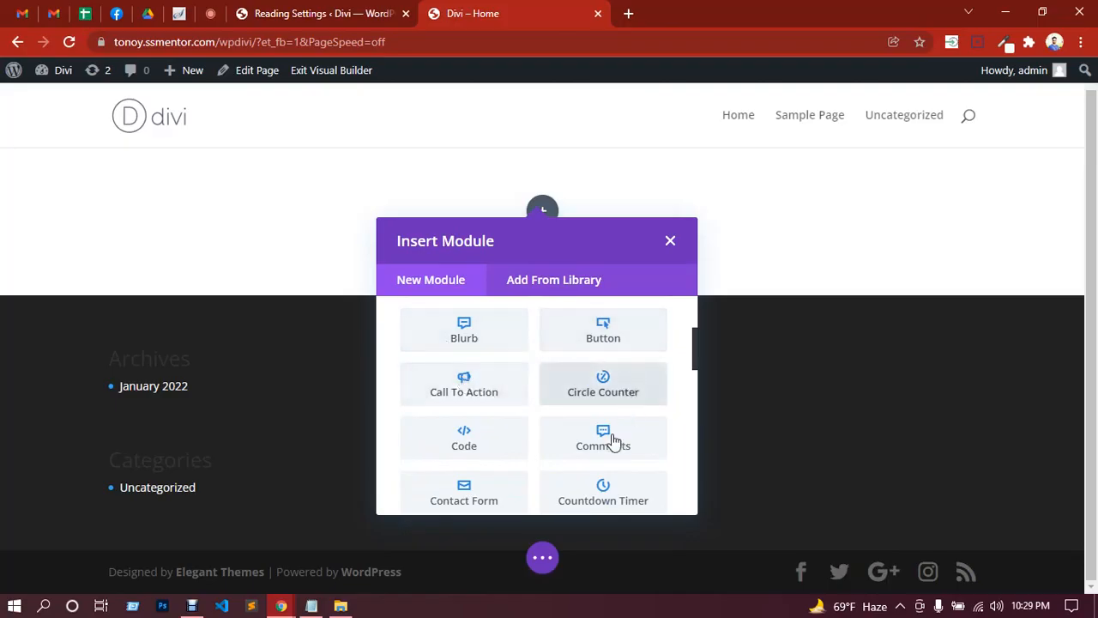
{"action": "scroll", "coordinate": [603, 386], "scroll_direction": "down", "scroll_amount": 2}
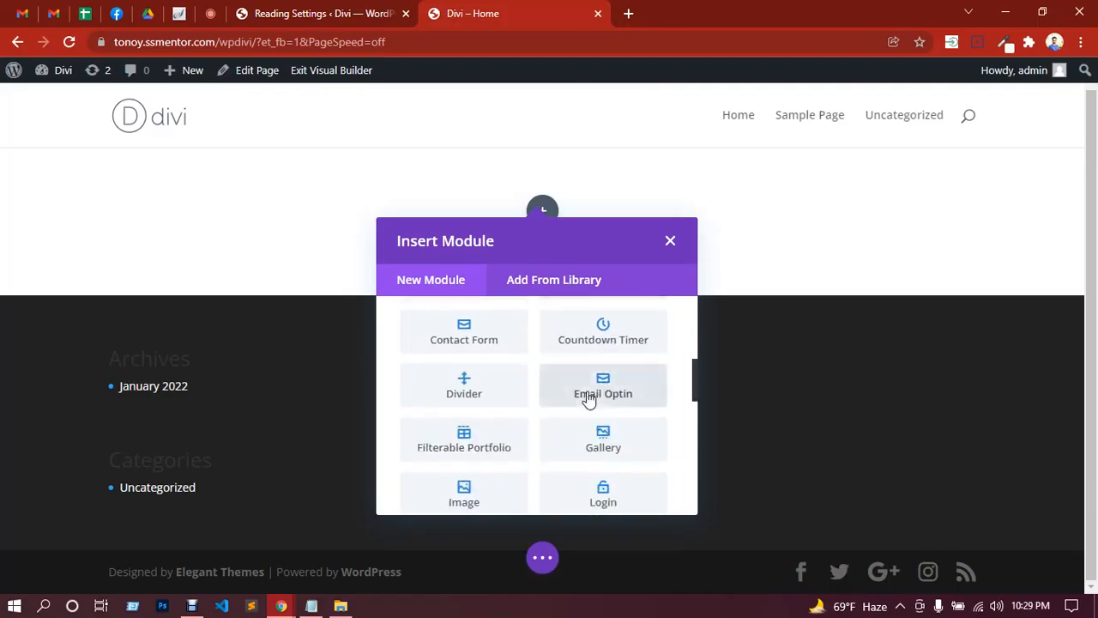
{"action": "scroll", "coordinate": [588, 398], "scroll_direction": "down", "scroll_amount": 2}
{"action": "scroll", "coordinate": [549, 381], "scroll_direction": "down", "scroll_amount": 4}
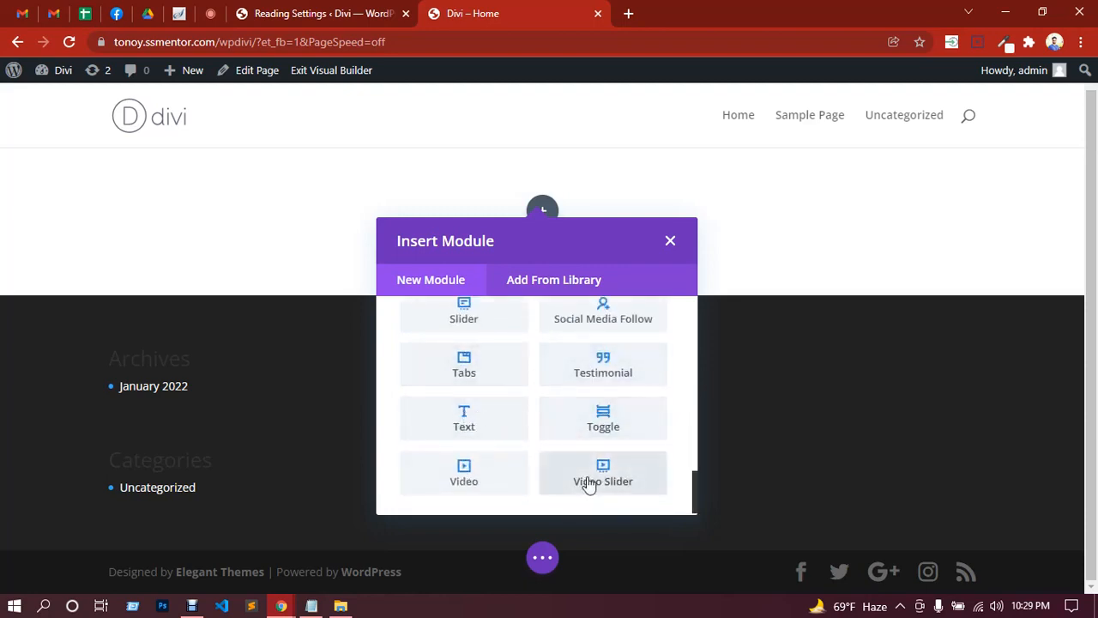
{"action": "scroll", "coordinate": [589, 483], "scroll_direction": "up", "scroll_amount": 5}
{"action": "scroll", "coordinate": [589, 483], "scroll_direction": "up", "scroll_amount": 5}
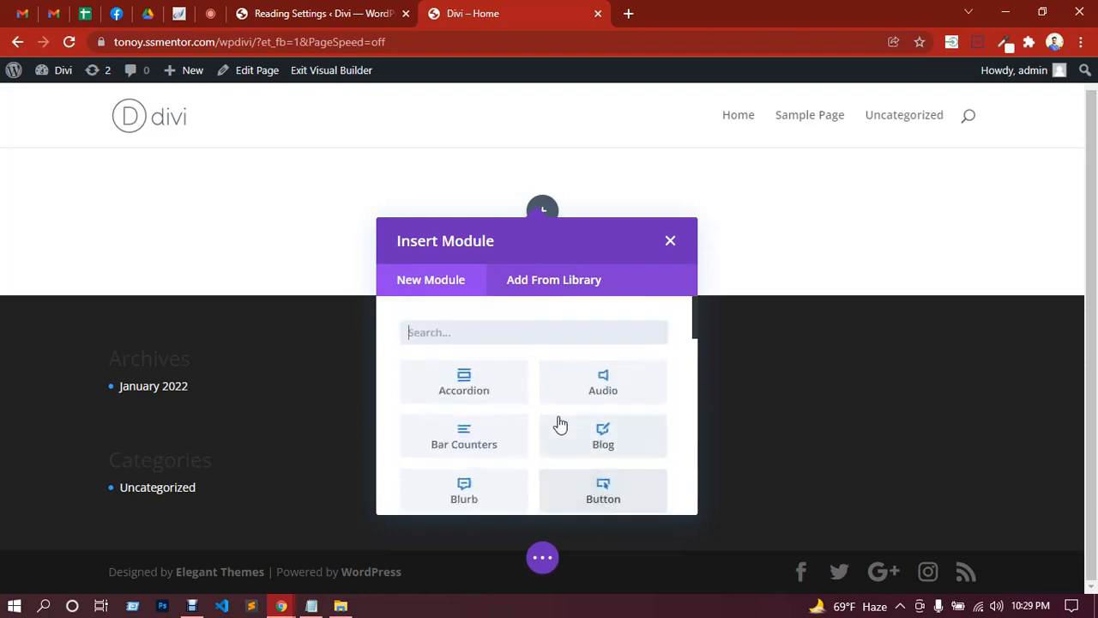
{"action": "scroll", "coordinate": [550, 414], "scroll_direction": "down", "scroll_amount": 2}
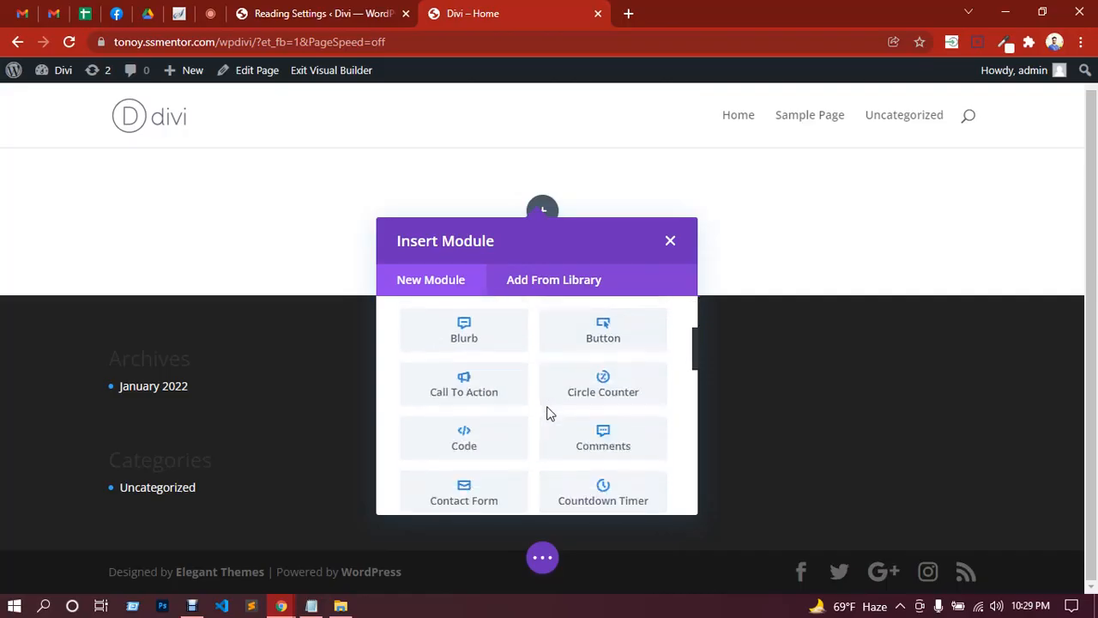
{"action": "scroll", "coordinate": [550, 413], "scroll_direction": "down", "scroll_amount": 1}
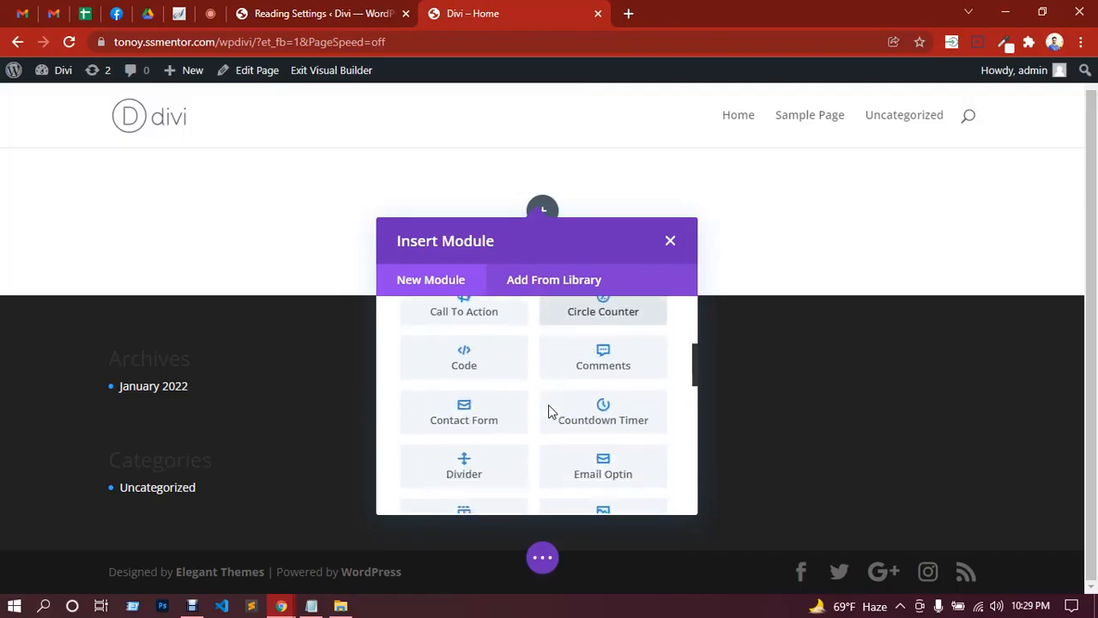
{"action": "left_click", "coordinate": [670, 242]}
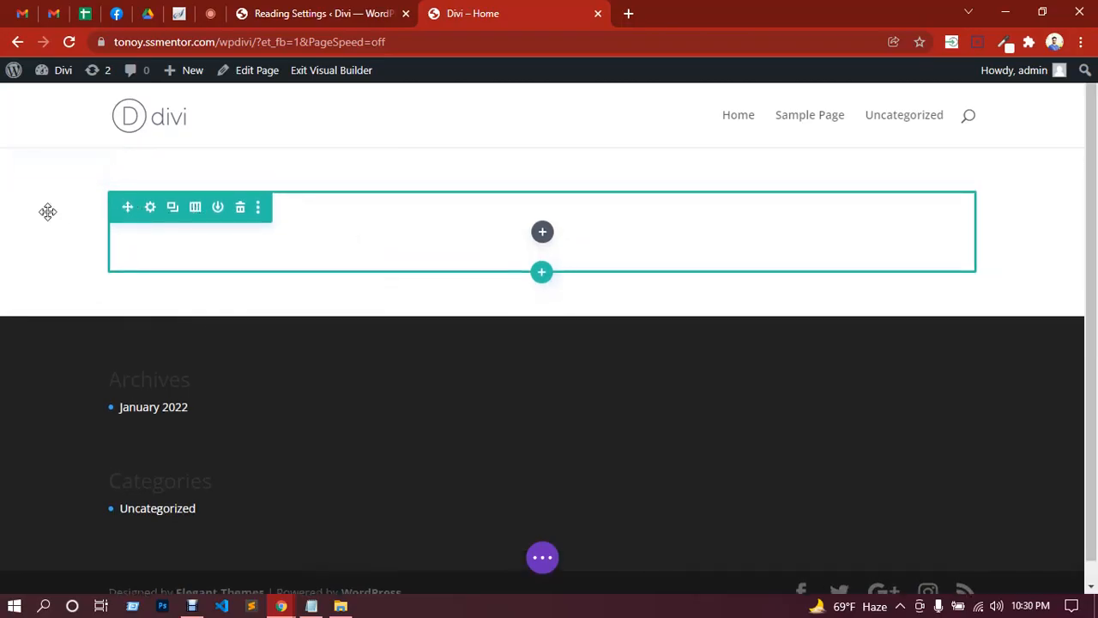
Open the section's settings and review its Content, Design and Advanced options.
{"action": "mouse_move", "coordinate": [45, 183]}
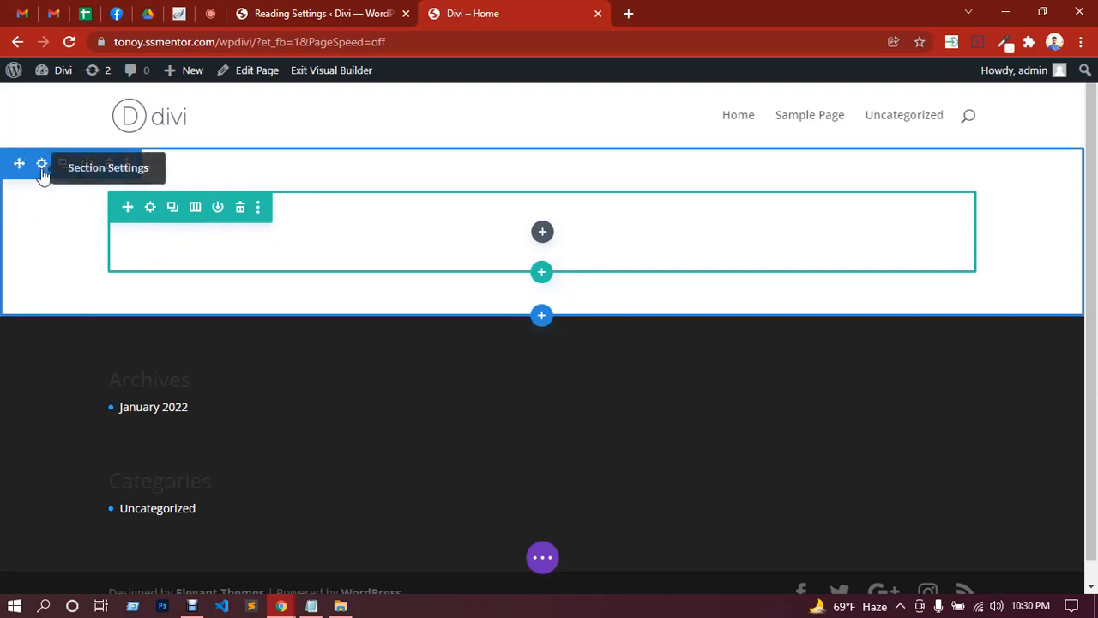
{"action": "left_click", "coordinate": [41, 165]}
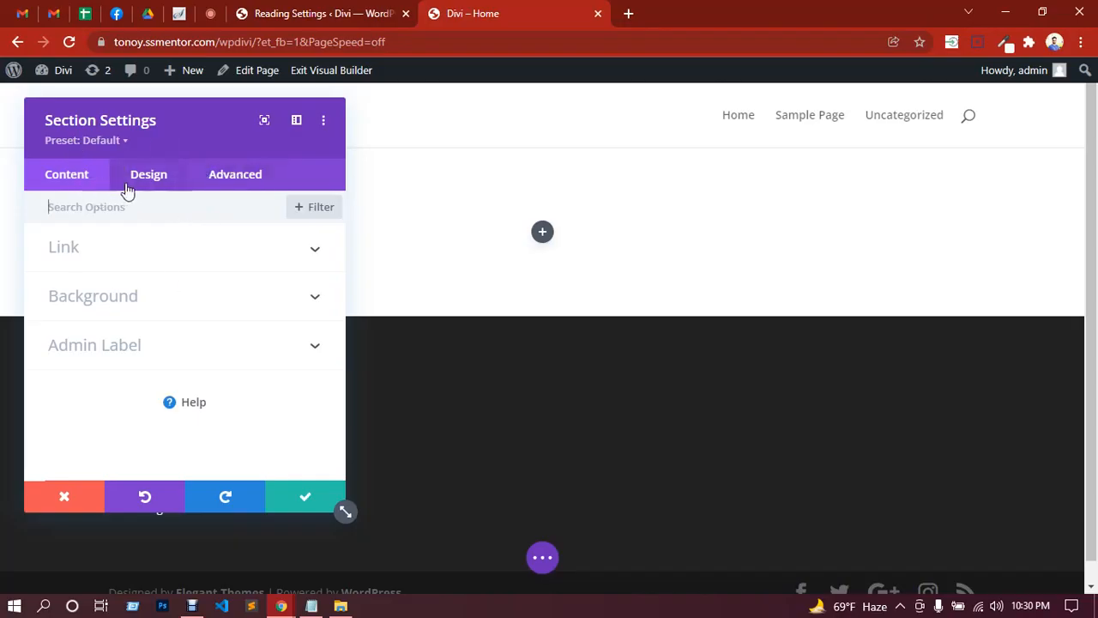
{"action": "left_click", "coordinate": [158, 184]}
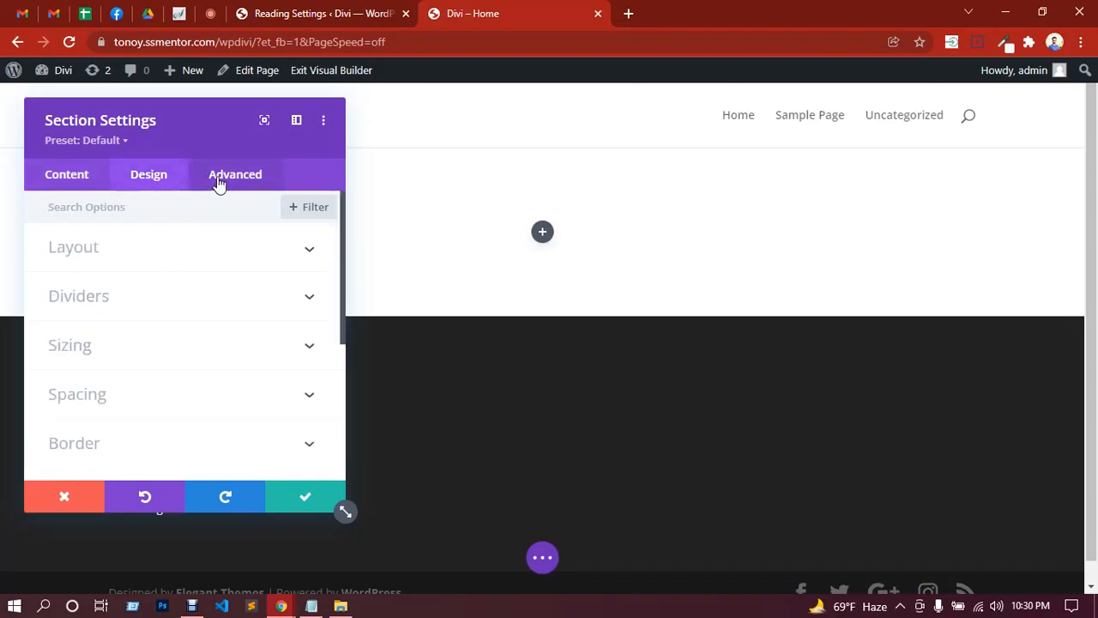
{"action": "left_click", "coordinate": [218, 181]}
{"action": "left_click", "coordinate": [150, 181]}
{"action": "left_click", "coordinate": [218, 178]}
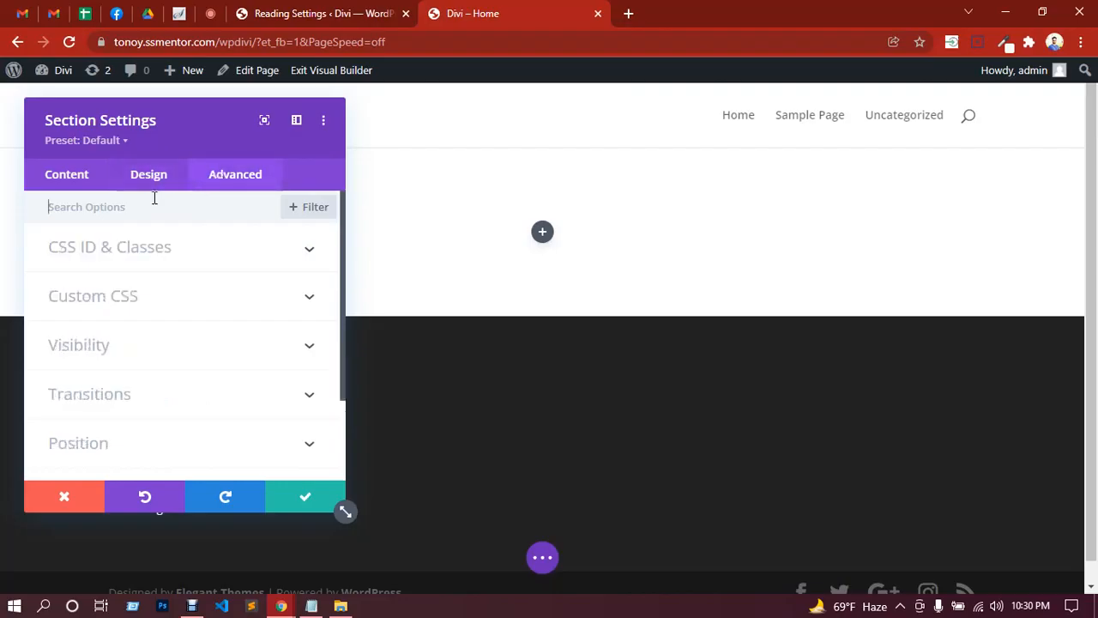
{"action": "left_click", "coordinate": [90, 187]}
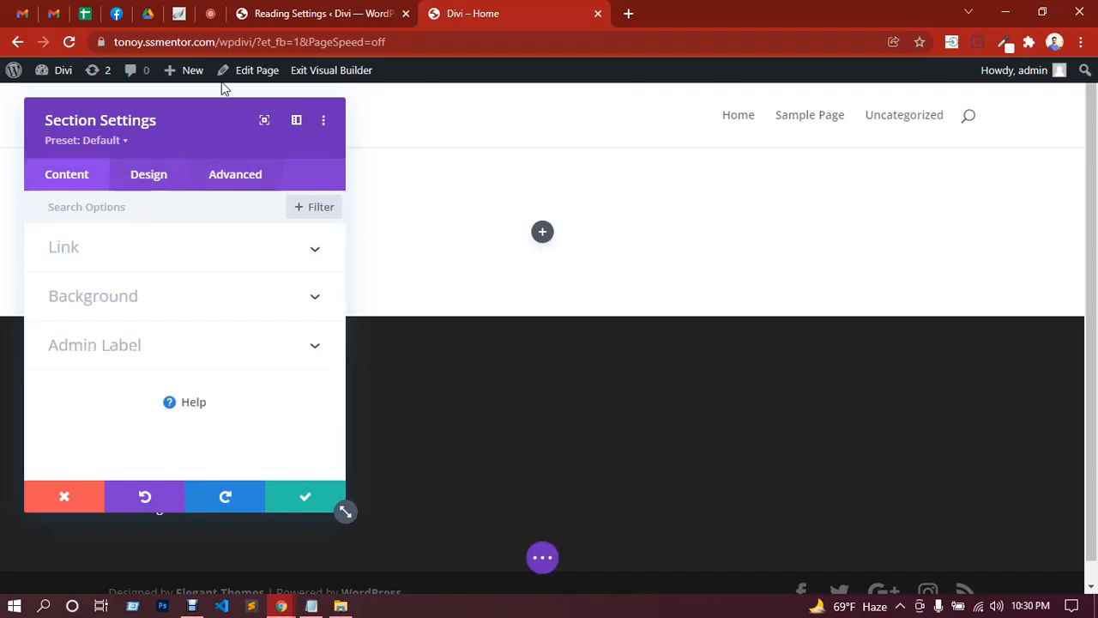
Check the Google Meet chat, then return to the Divi page and save and close the section settings.
{"action": "left_click", "coordinate": [210, 14]}
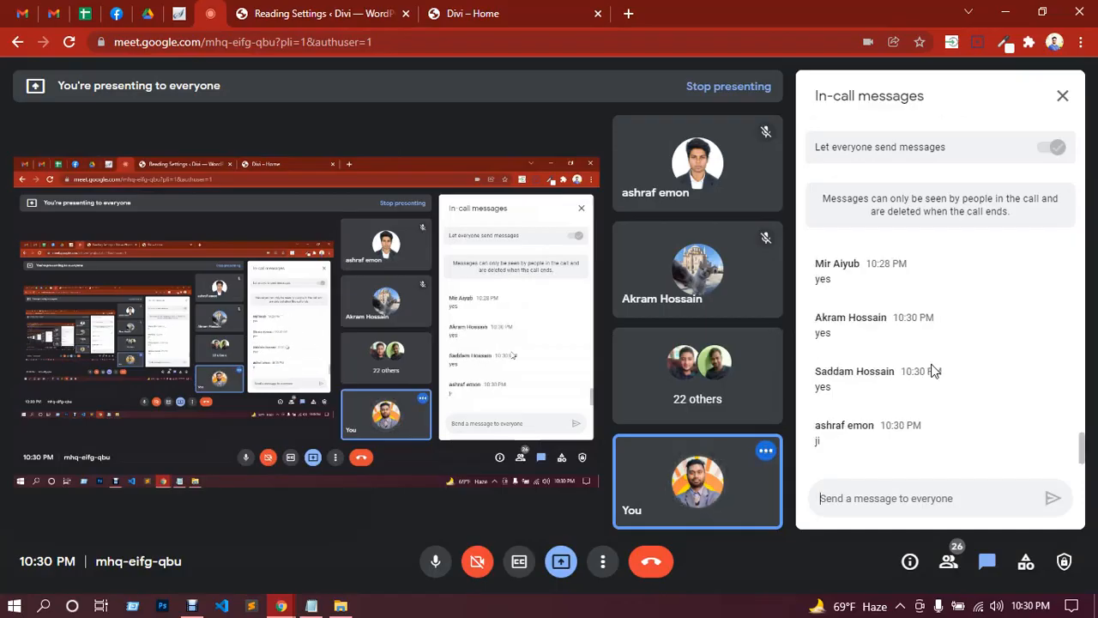
{"action": "left_click", "coordinate": [474, 14]}
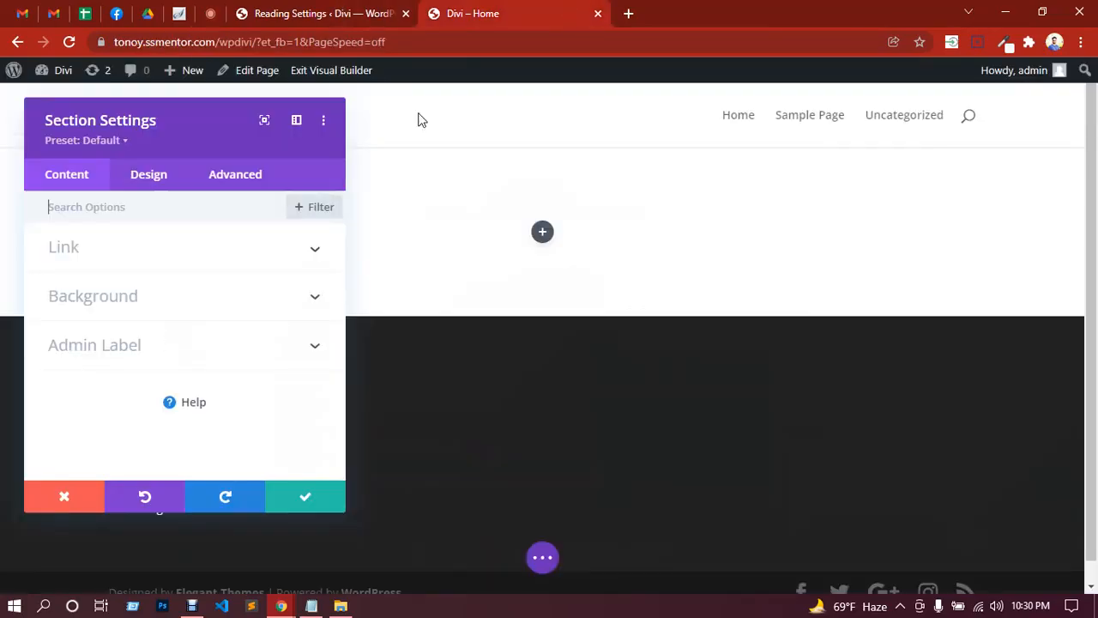
{"action": "left_click", "coordinate": [309, 506]}
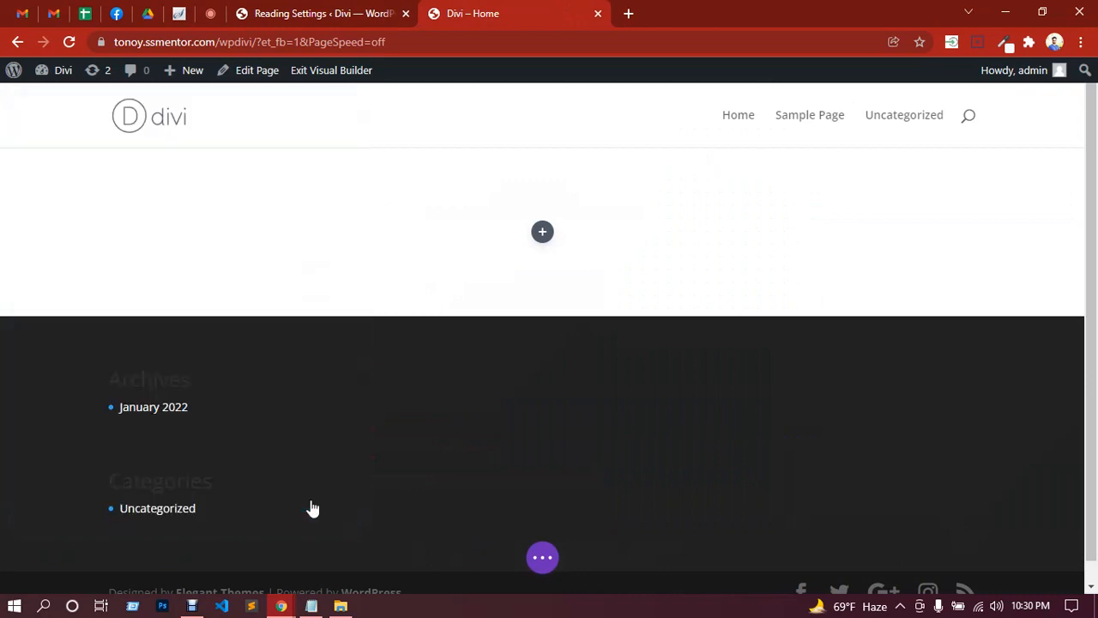
Examine the section's toolbar and its additional options, such as Save to Library, Split Test, Disable and Copy Section.
{"action": "mouse_move", "coordinate": [195, 169]}
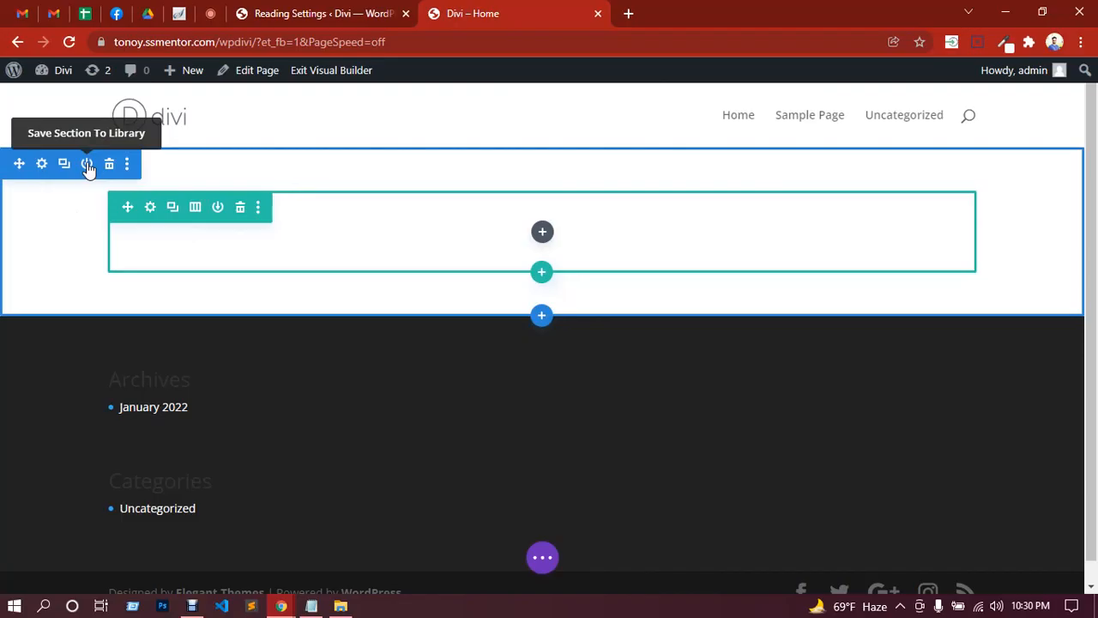
{"action": "left_click", "coordinate": [129, 168]}
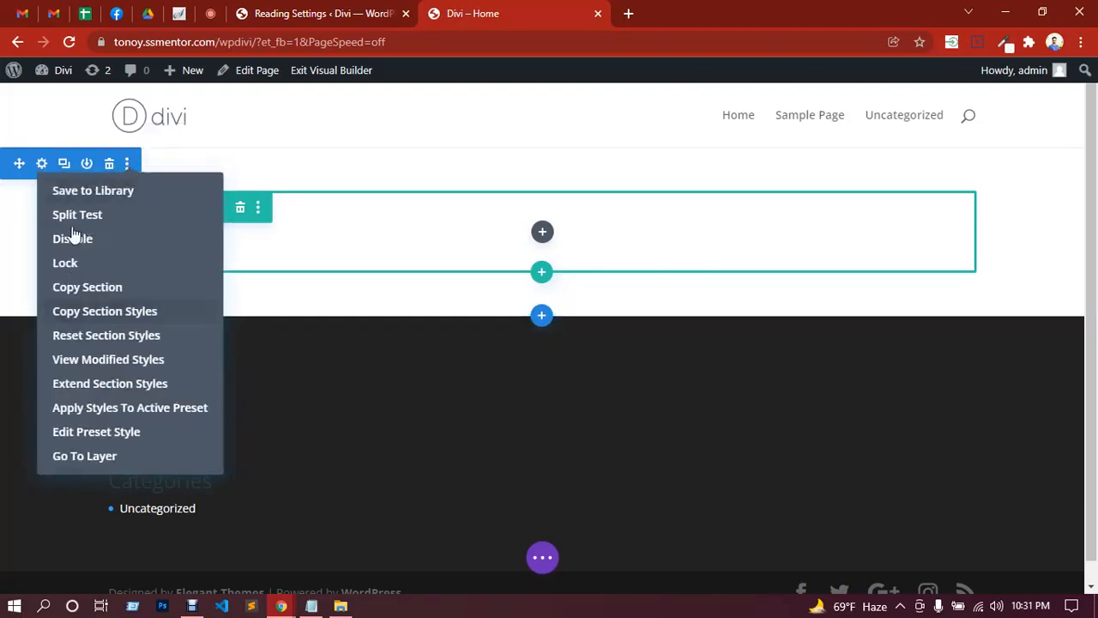
{"action": "left_click", "coordinate": [24, 250]}
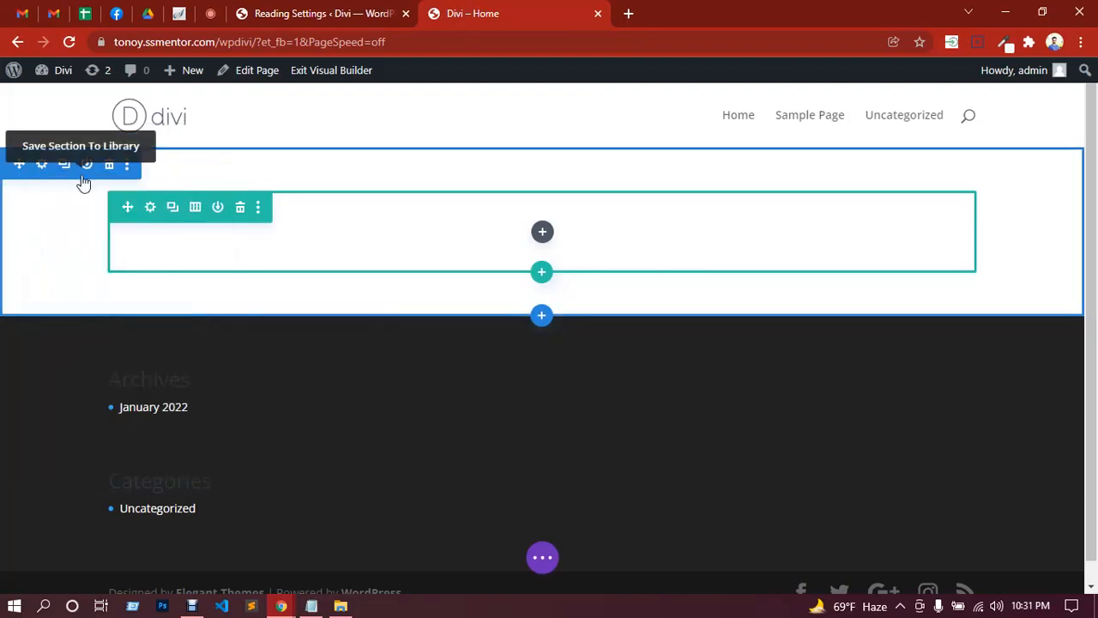
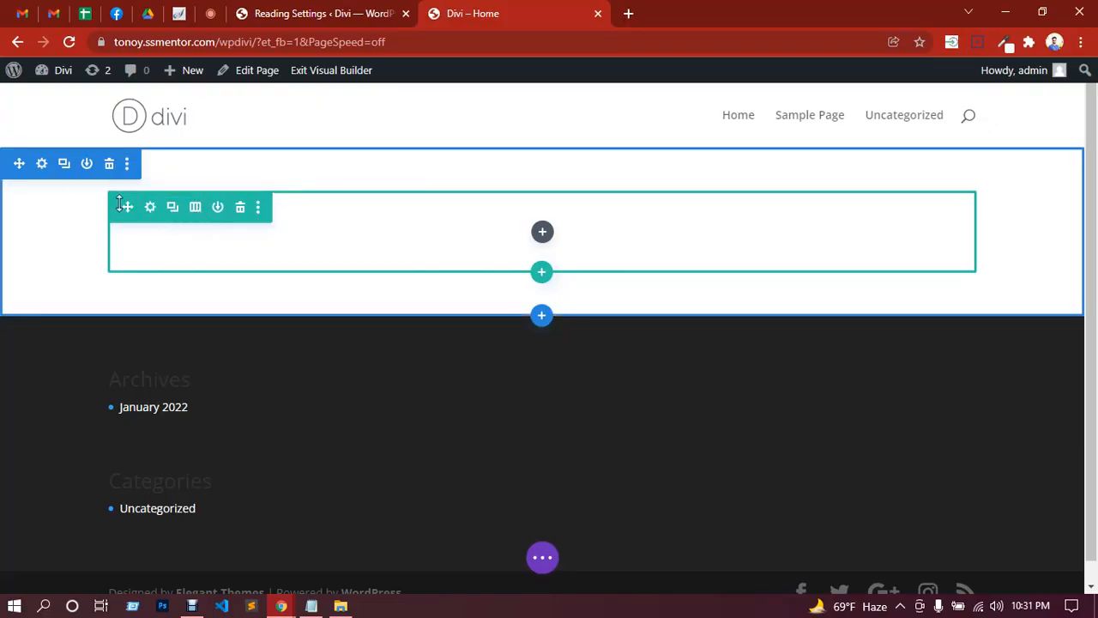
Change the row's column structure to two equal columns and then to three equal columns.
{"action": "left_click", "coordinate": [195, 209]}
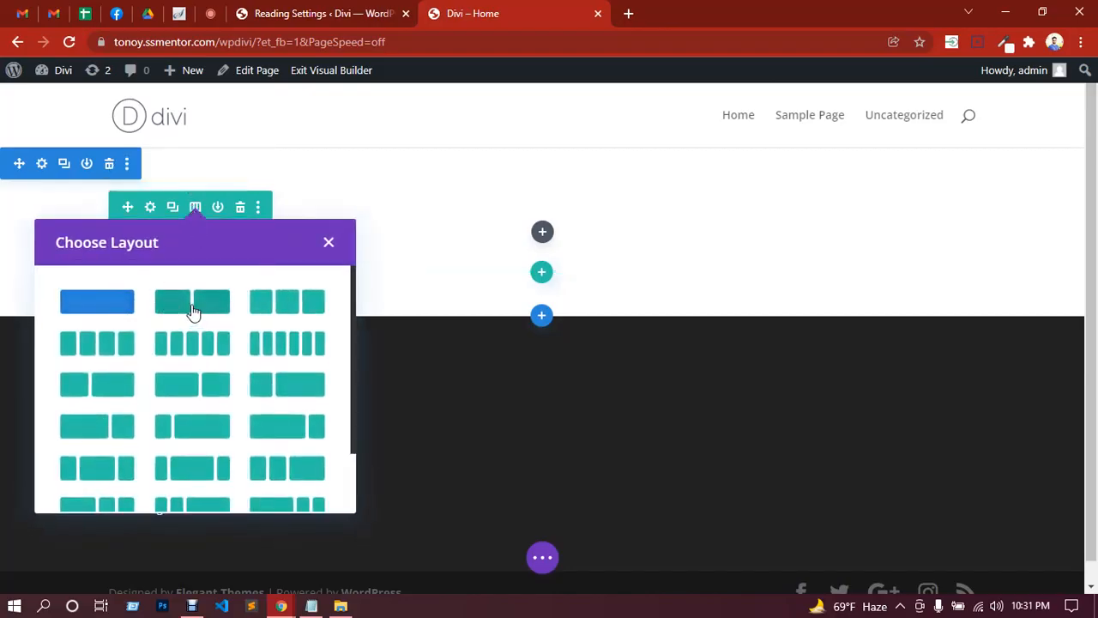
{"action": "left_click", "coordinate": [192, 302]}
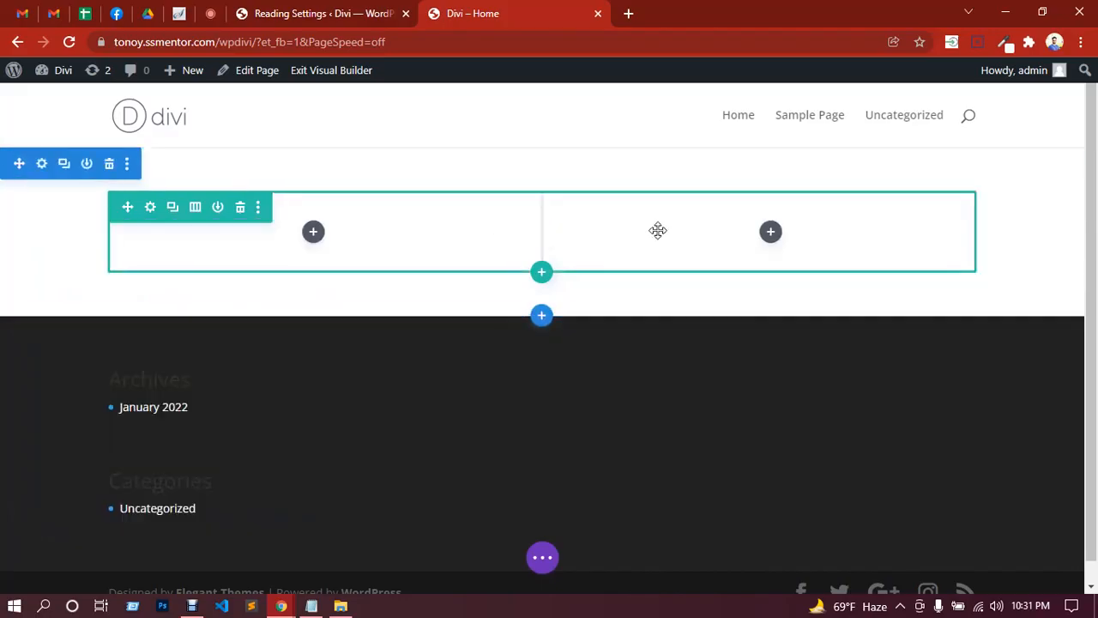
{"action": "left_click", "coordinate": [197, 209]}
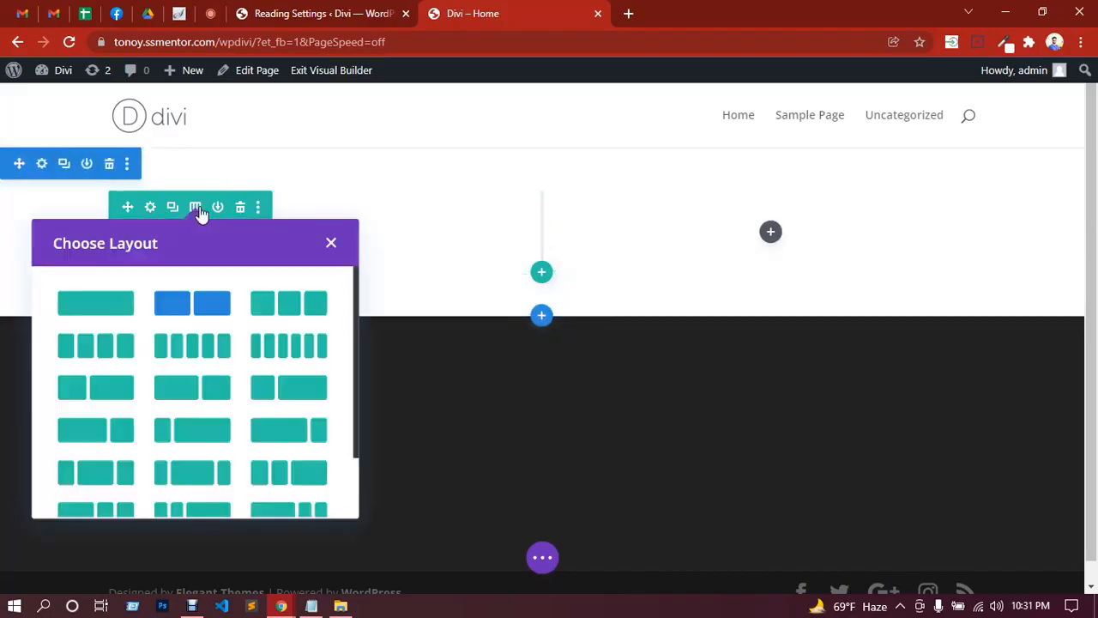
{"action": "left_click", "coordinate": [287, 302]}
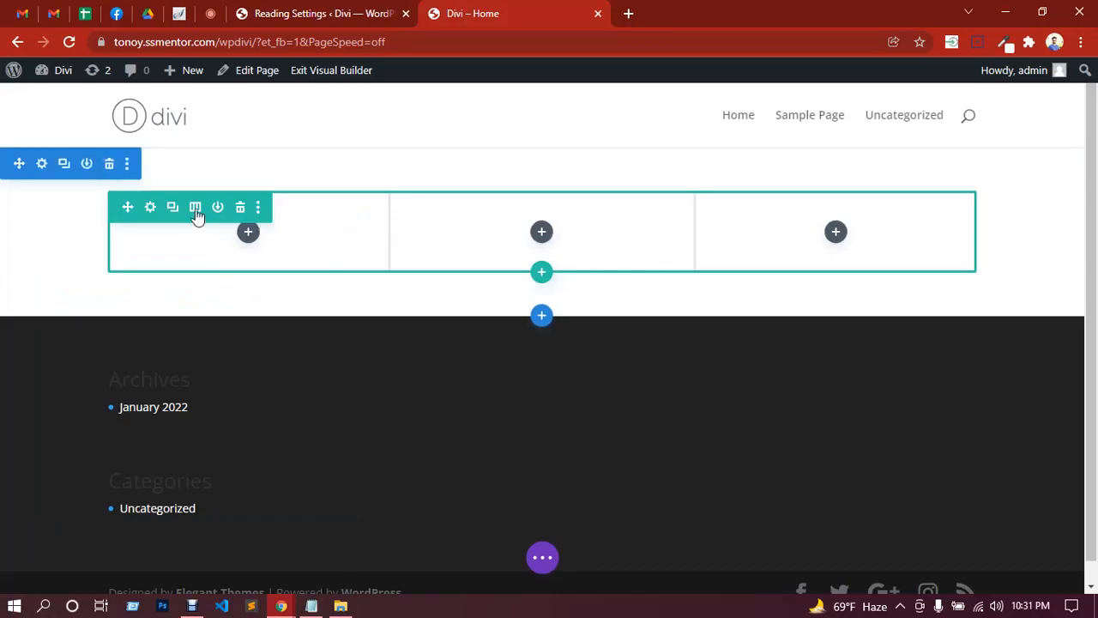
Review the row's Content, Design and Advanced settings, then save and close them.
{"action": "left_click", "coordinate": [150, 208]}
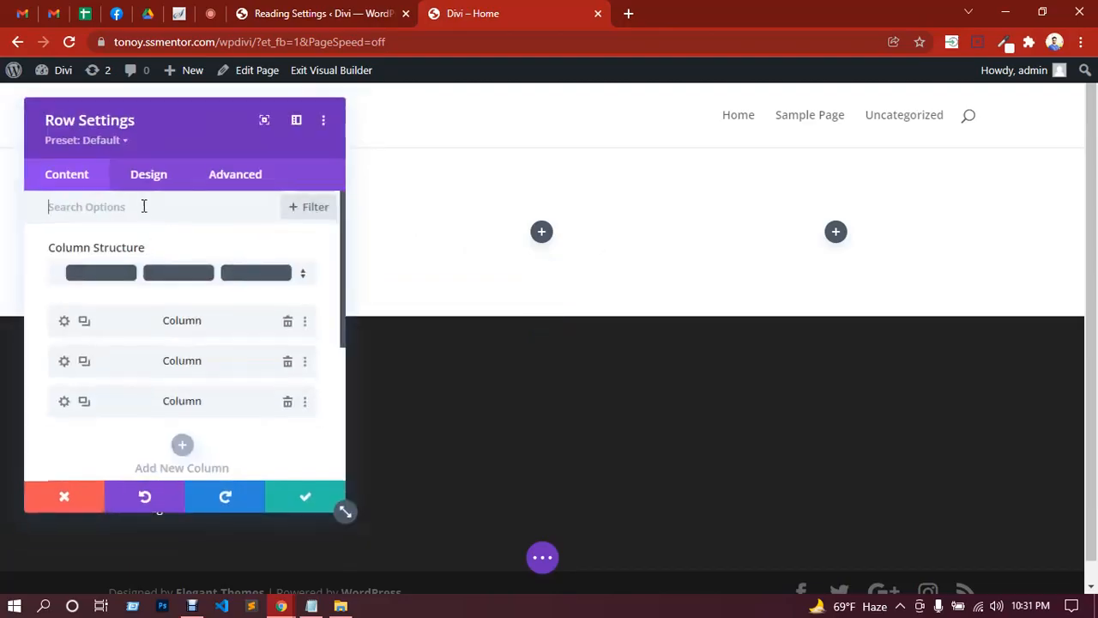
{"action": "left_click", "coordinate": [150, 176]}
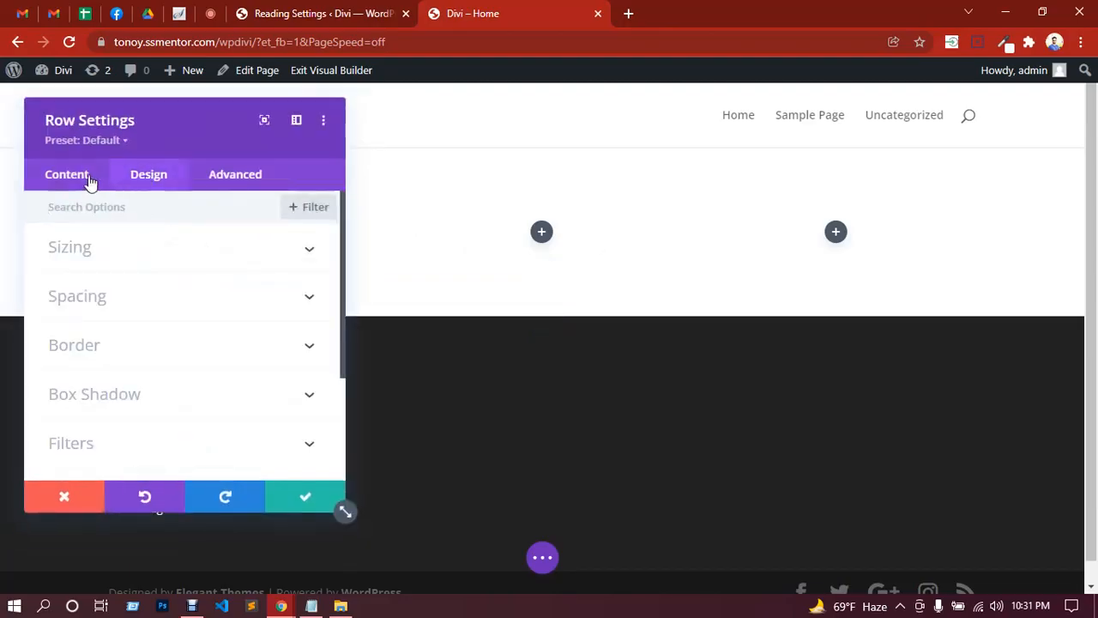
{"action": "left_click", "coordinate": [96, 179]}
{"action": "left_click", "coordinate": [147, 177]}
{"action": "left_click", "coordinate": [225, 176]}
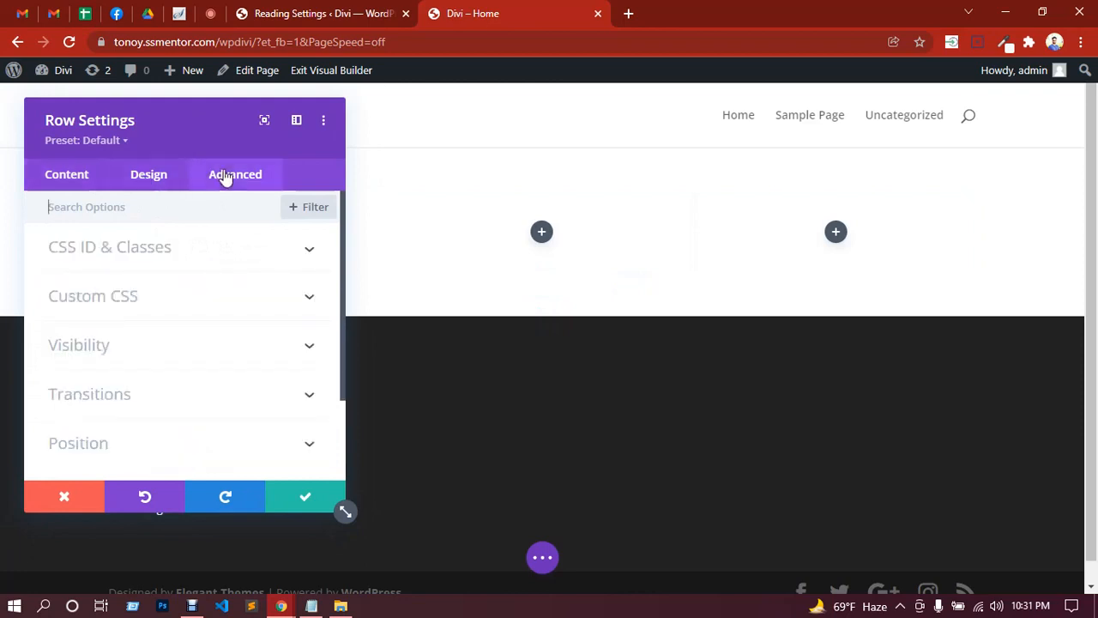
{"action": "left_click", "coordinate": [303, 502]}
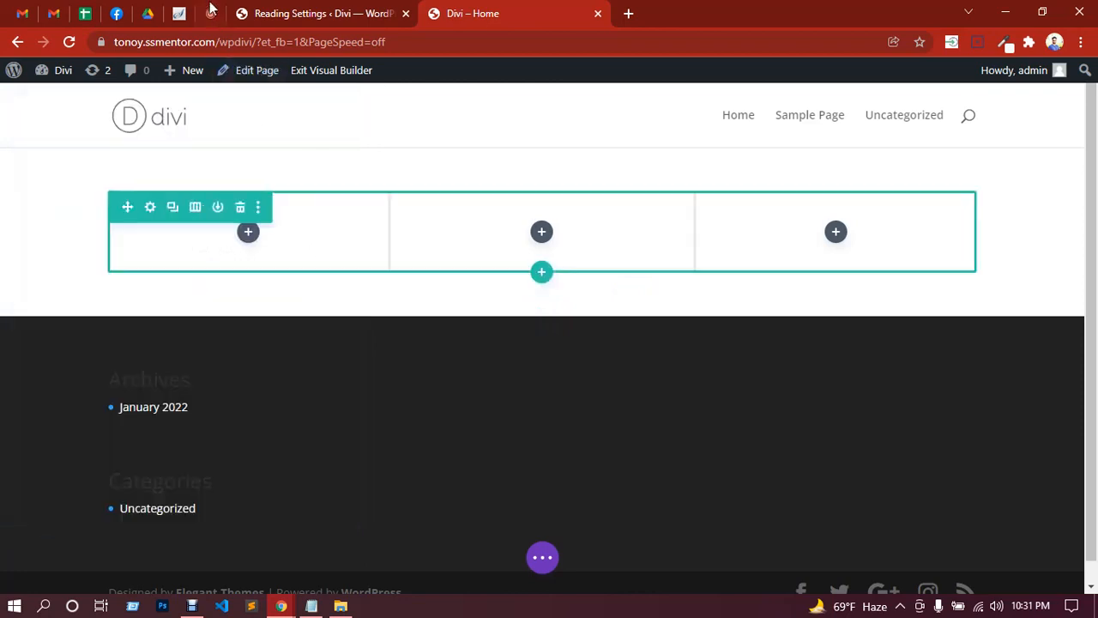
Check the Google Meet chat, then switch the row's layout to two equal columns.
{"action": "left_click", "coordinate": [211, 13]}
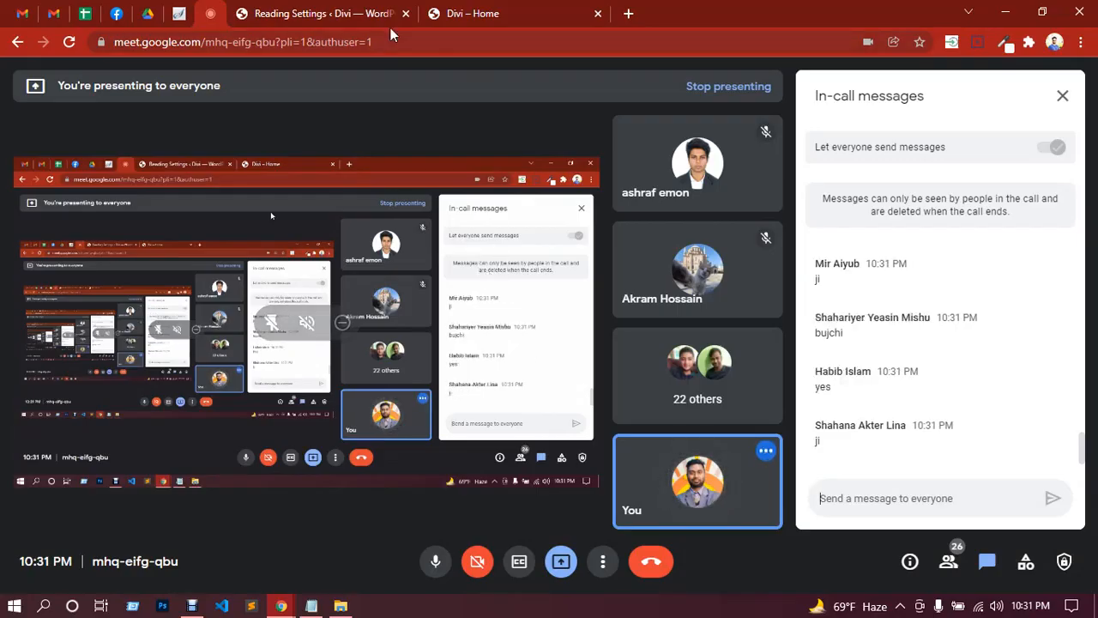
{"action": "left_click", "coordinate": [455, 16]}
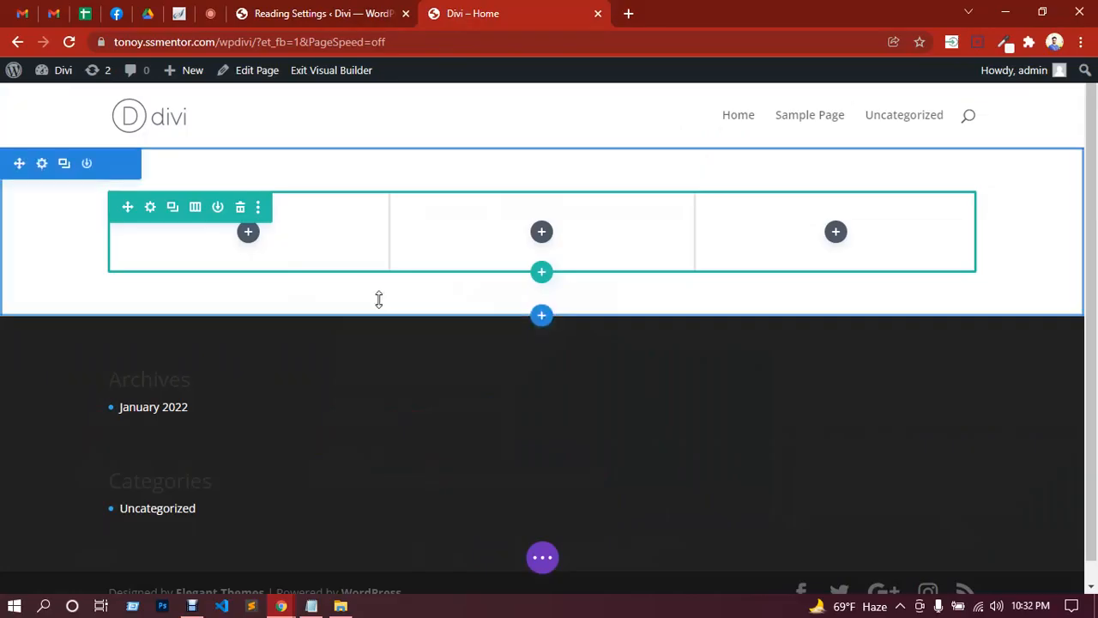
{"action": "left_click", "coordinate": [195, 211]}
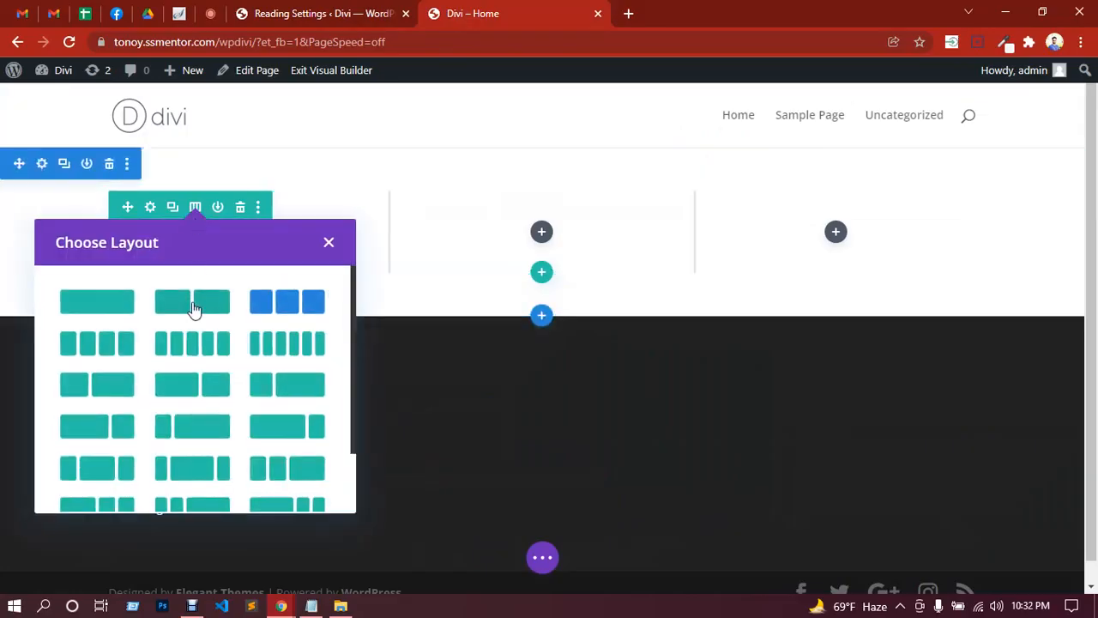
{"action": "left_click", "coordinate": [192, 303]}
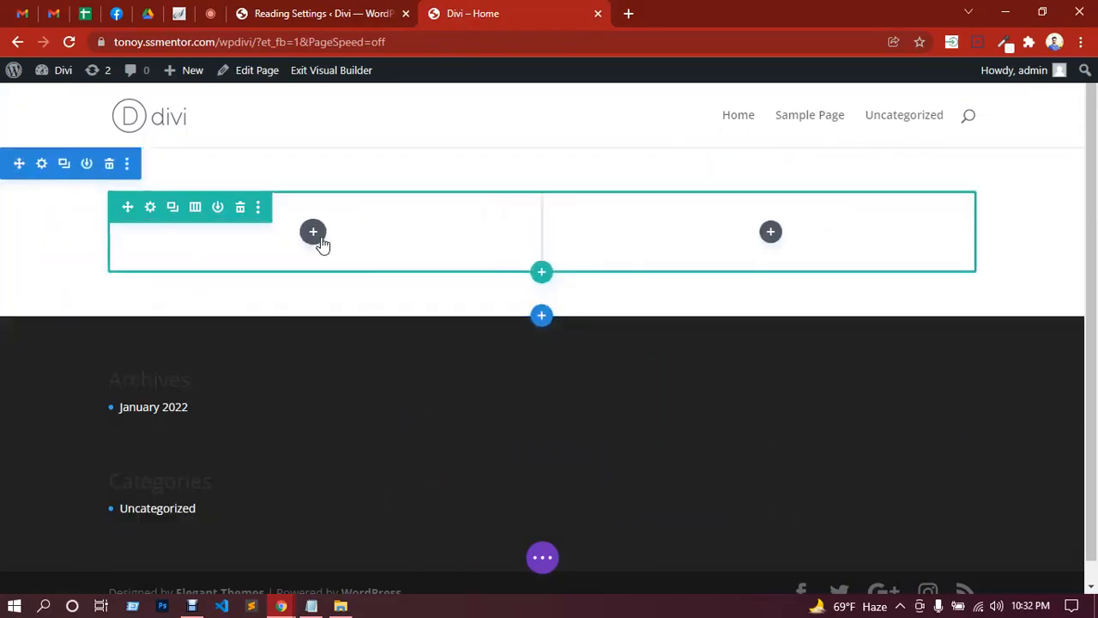
Insert an Image module with its placeholder picture in the row's second column and save it.
{"action": "left_click", "coordinate": [771, 234]}
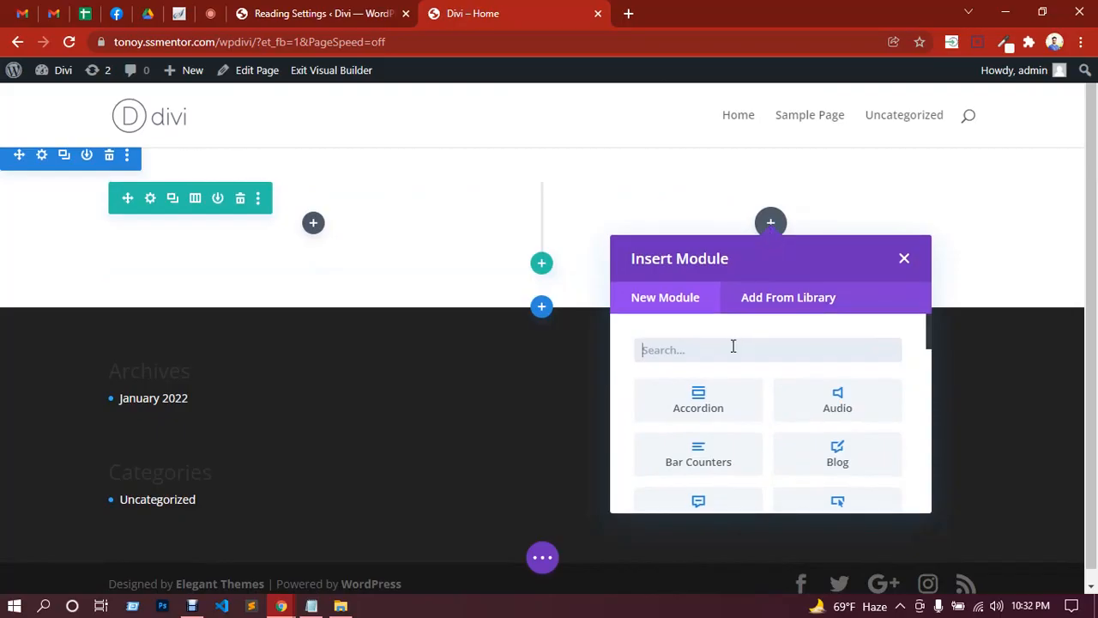
{"action": "type", "text": "image"}
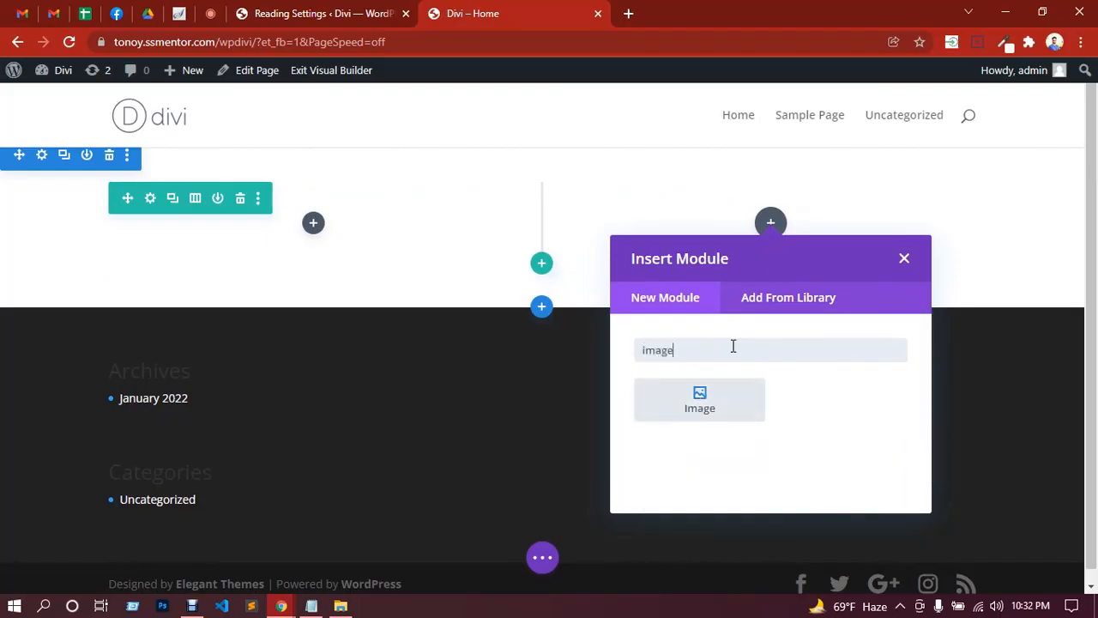
{"action": "left_click_drag", "start_coordinate": [709, 406], "coordinate": [750, 249]}
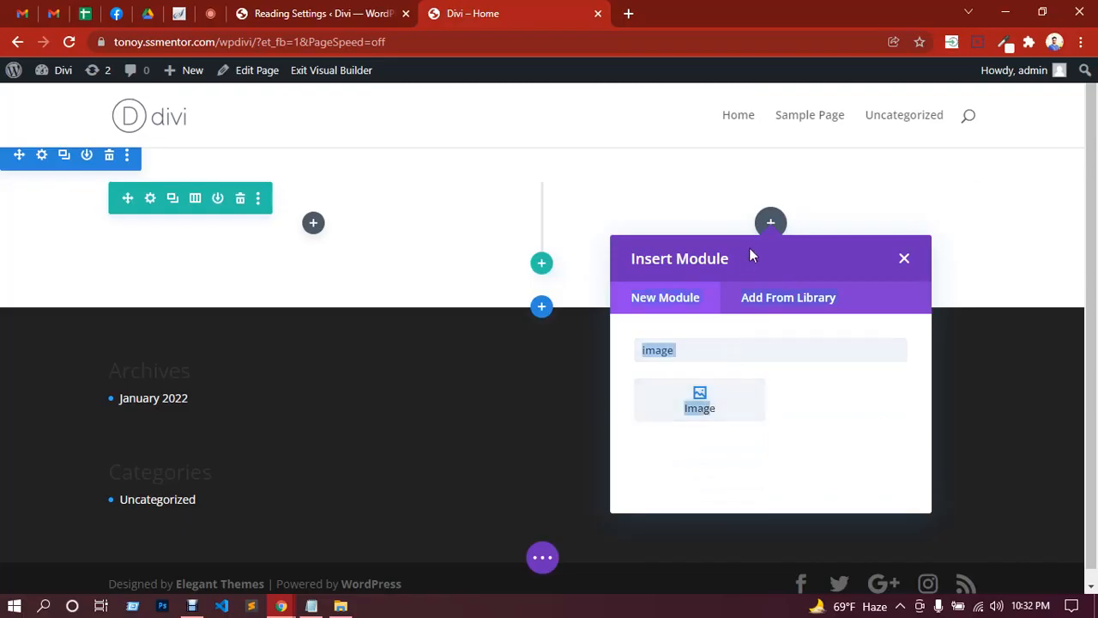
{"action": "left_click", "coordinate": [712, 403]}
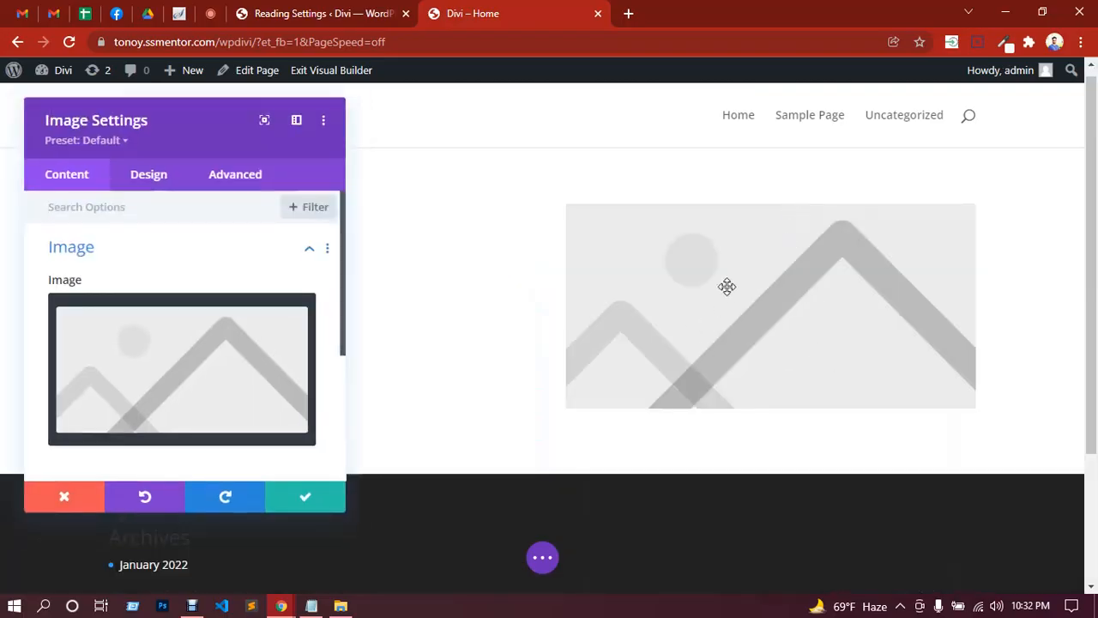
{"action": "left_click", "coordinate": [309, 506]}
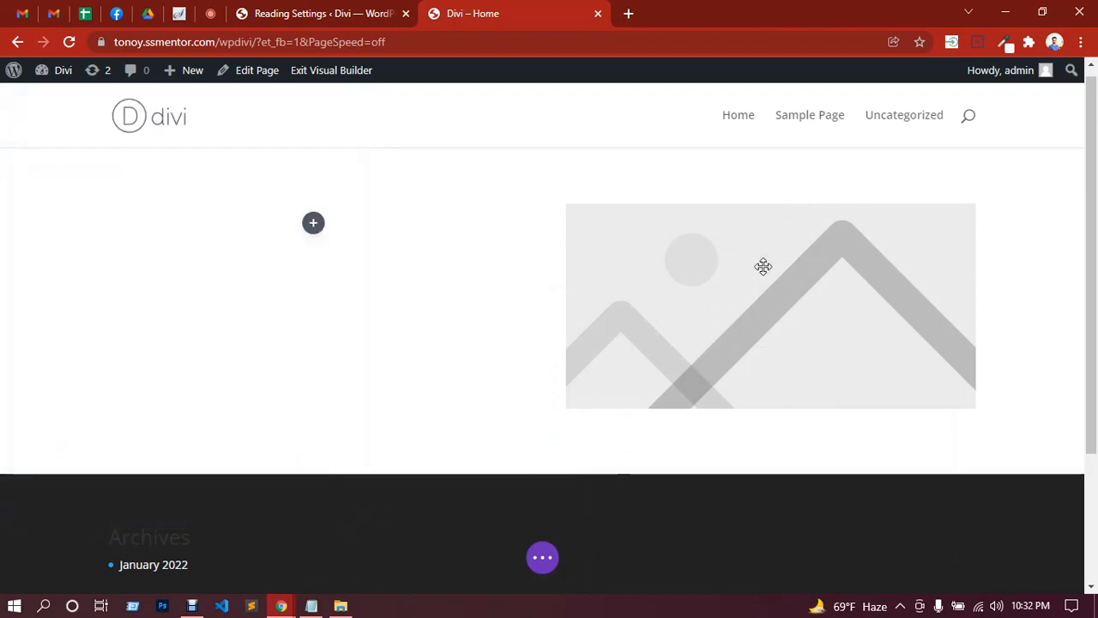
Insert a Text module in the row's first column and move its settings window off the text.
{"action": "left_click", "coordinate": [313, 225]}
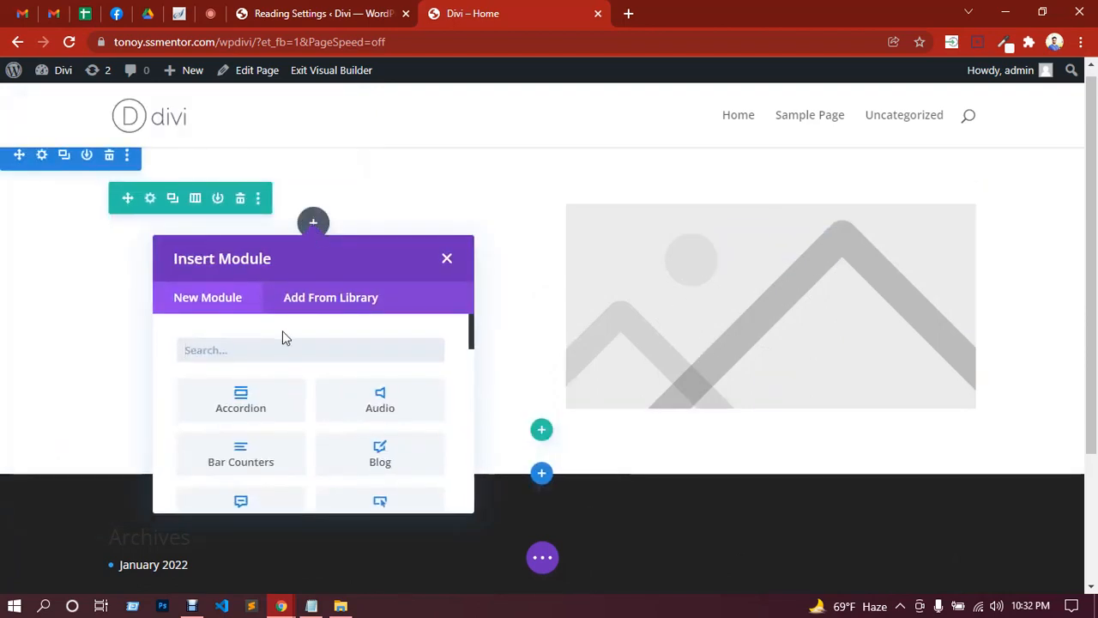
{"action": "type", "text": "text"}
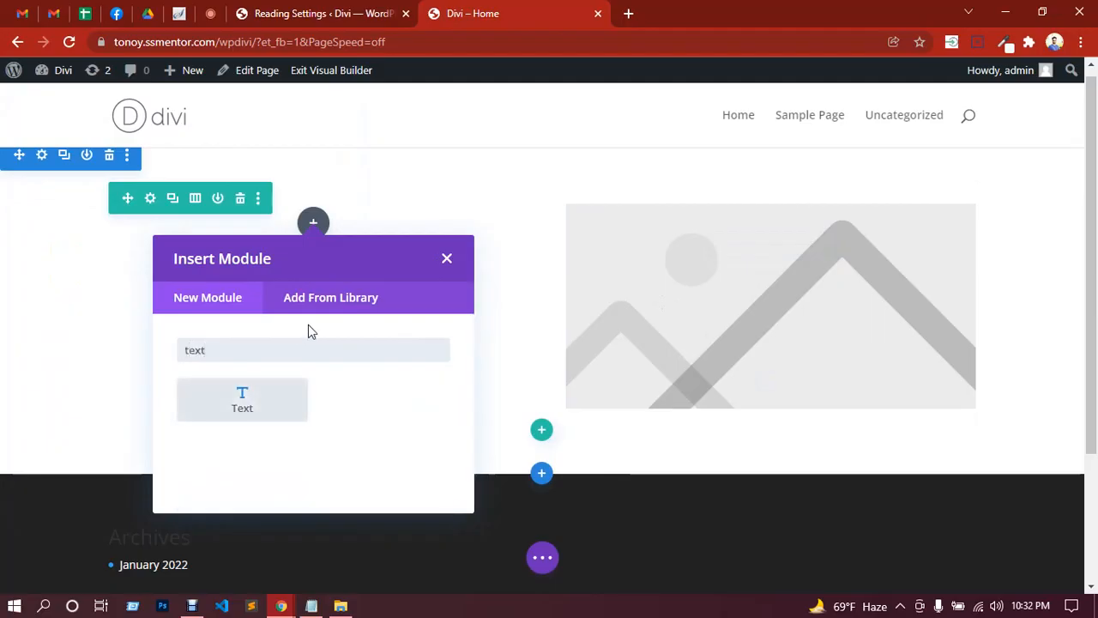
{"action": "left_click", "coordinate": [261, 411]}
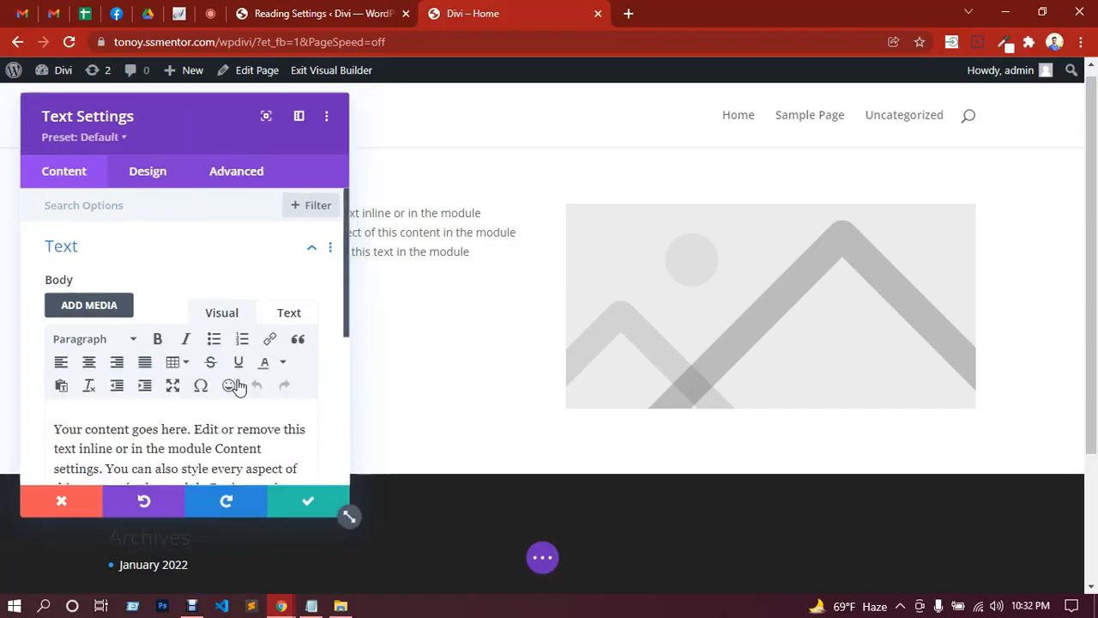
{"action": "left_click_drag", "start_coordinate": [187, 126], "coordinate": [801, 167]}
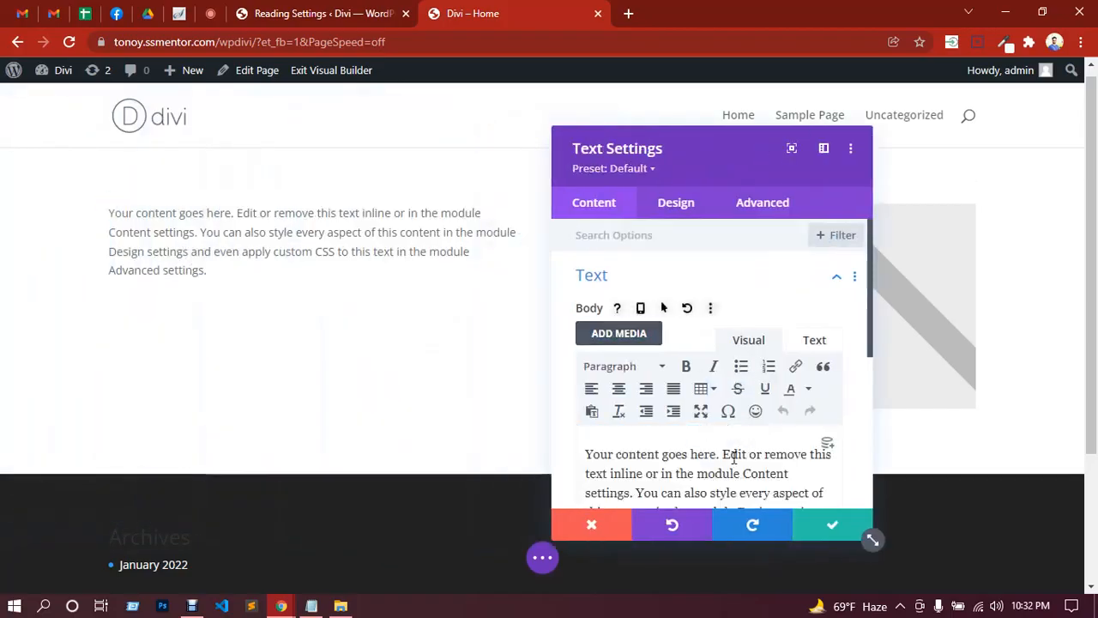
Split "Your content goes here." into its own paragraph, format it as Heading 1 and save the Text module.
{"action": "scroll", "coordinate": [727, 446], "scroll_direction": "down", "scroll_amount": 1}
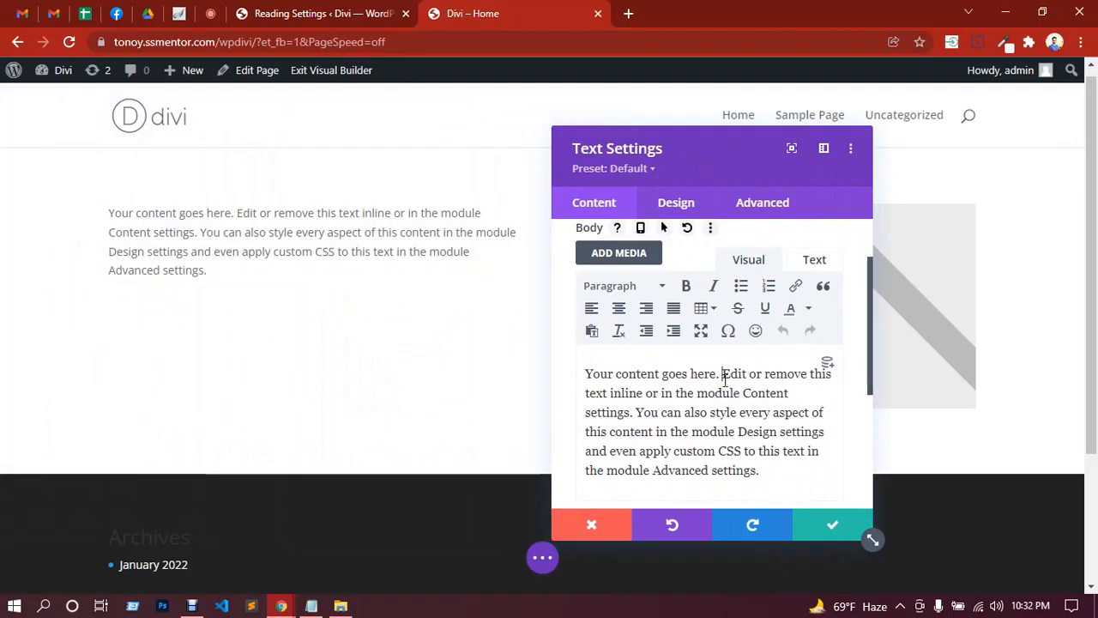
{"action": "left_click", "coordinate": [724, 381]}
{"action": "key", "text": "Return"}
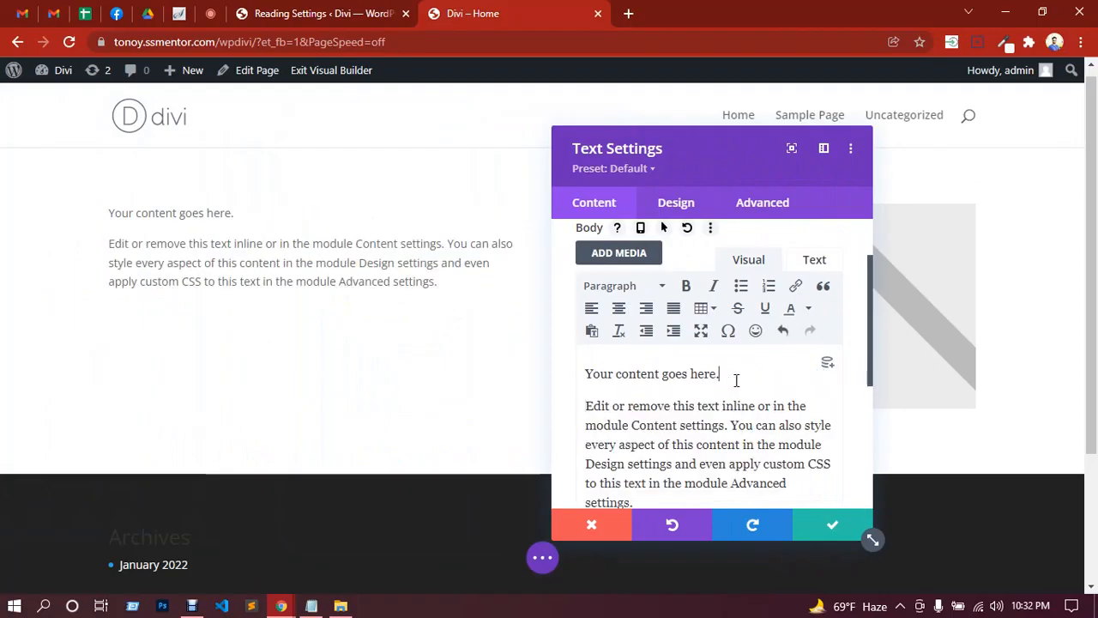
{"action": "left_click_drag", "start_coordinate": [724, 373], "coordinate": [585, 375]}
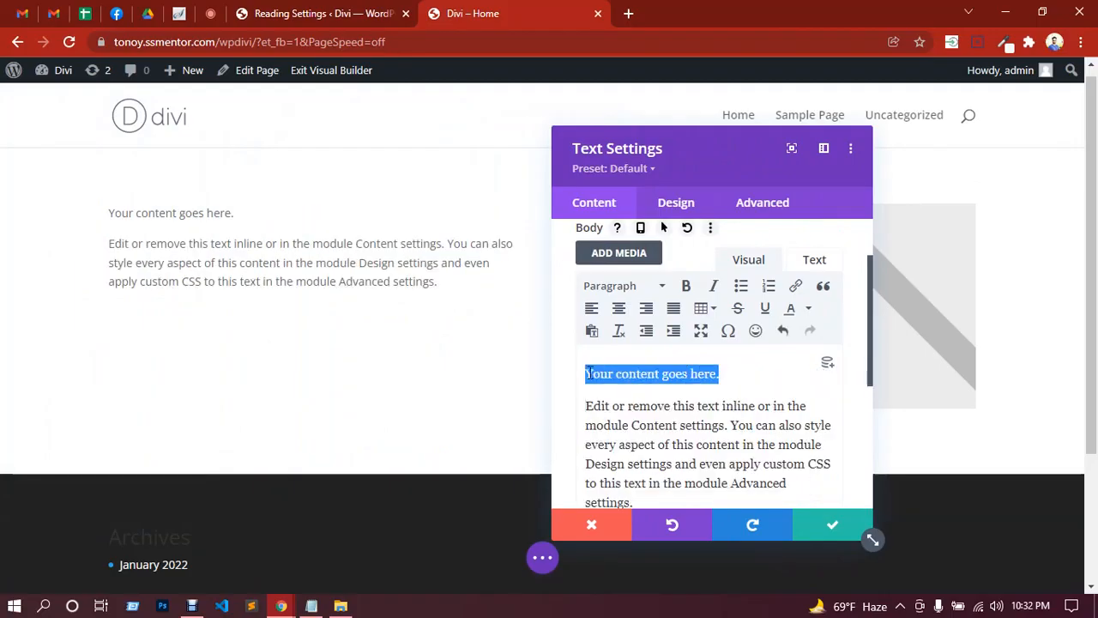
{"action": "left_click", "coordinate": [664, 292]}
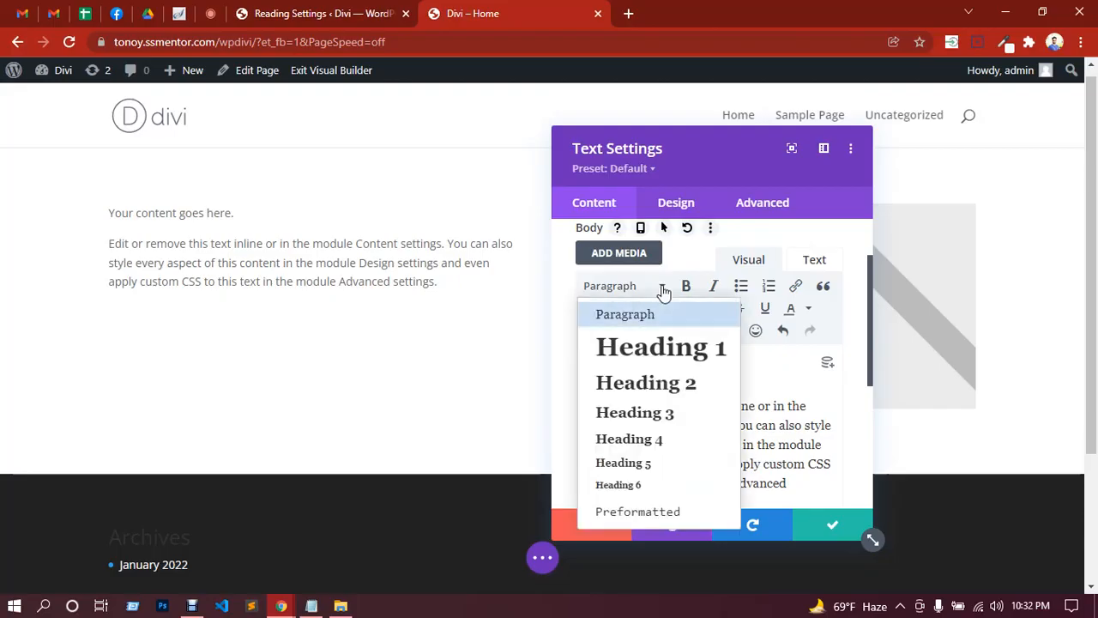
{"action": "left_click", "coordinate": [653, 348]}
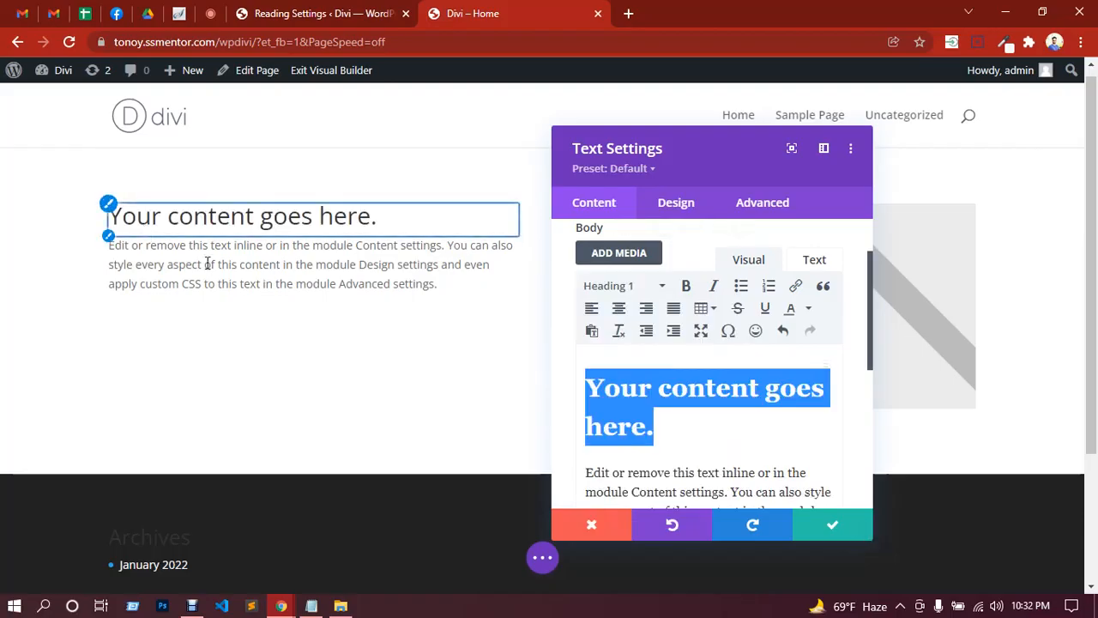
{"action": "left_click", "coordinate": [749, 467]}
{"action": "scroll", "coordinate": [733, 429], "scroll_direction": "down", "scroll_amount": 2}
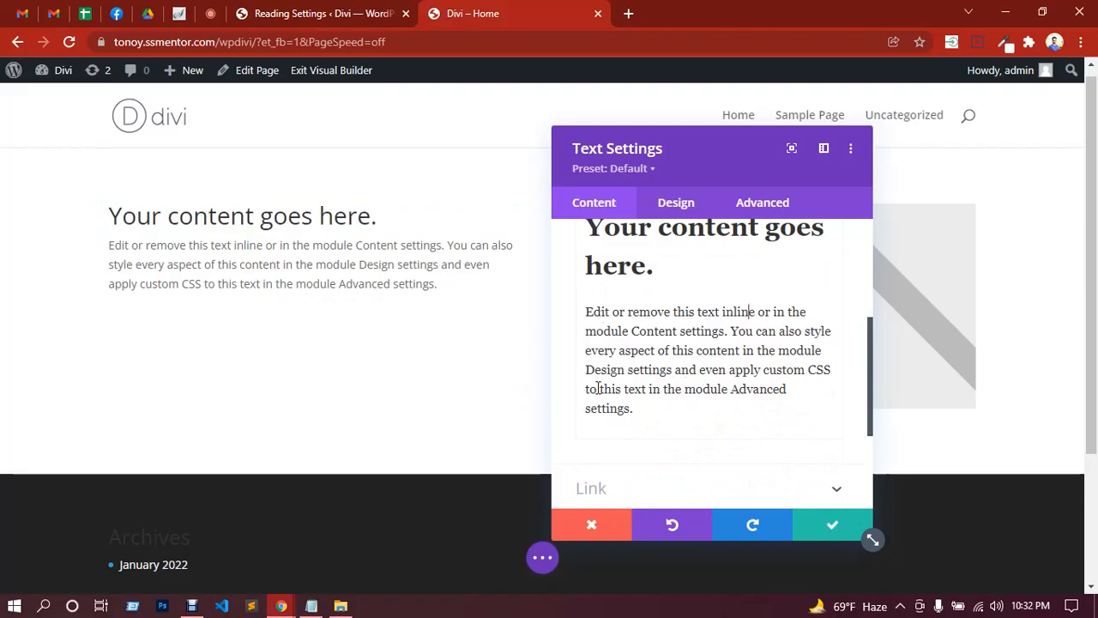
{"action": "left_click", "coordinate": [817, 527]}
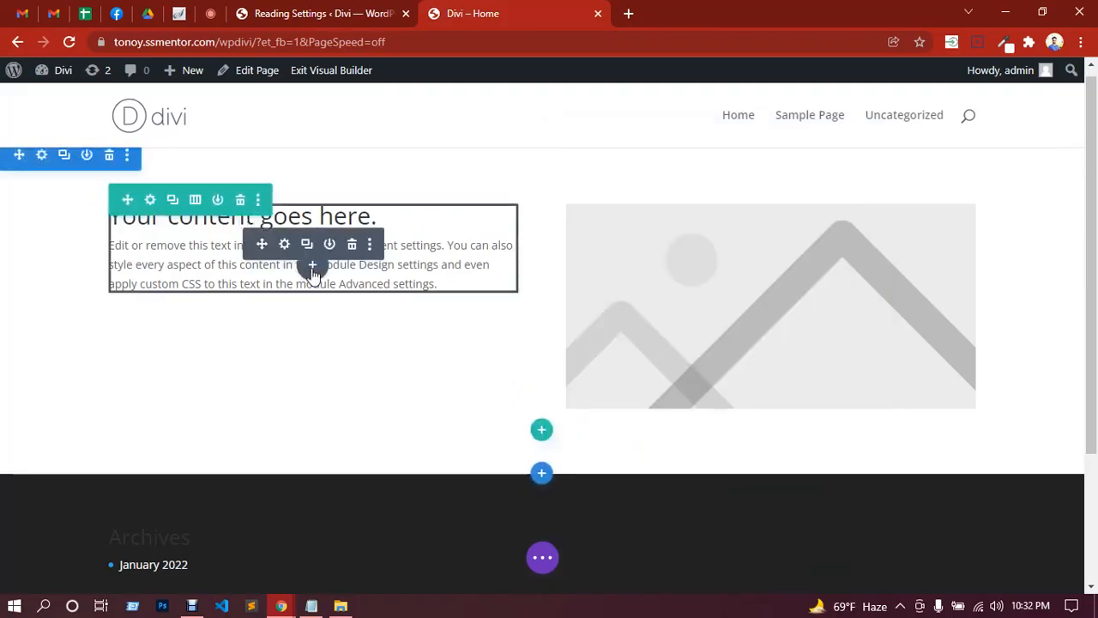
Insert a Button module below the Text module and save it with its default "Click Here" label.
{"action": "left_click", "coordinate": [312, 266]}
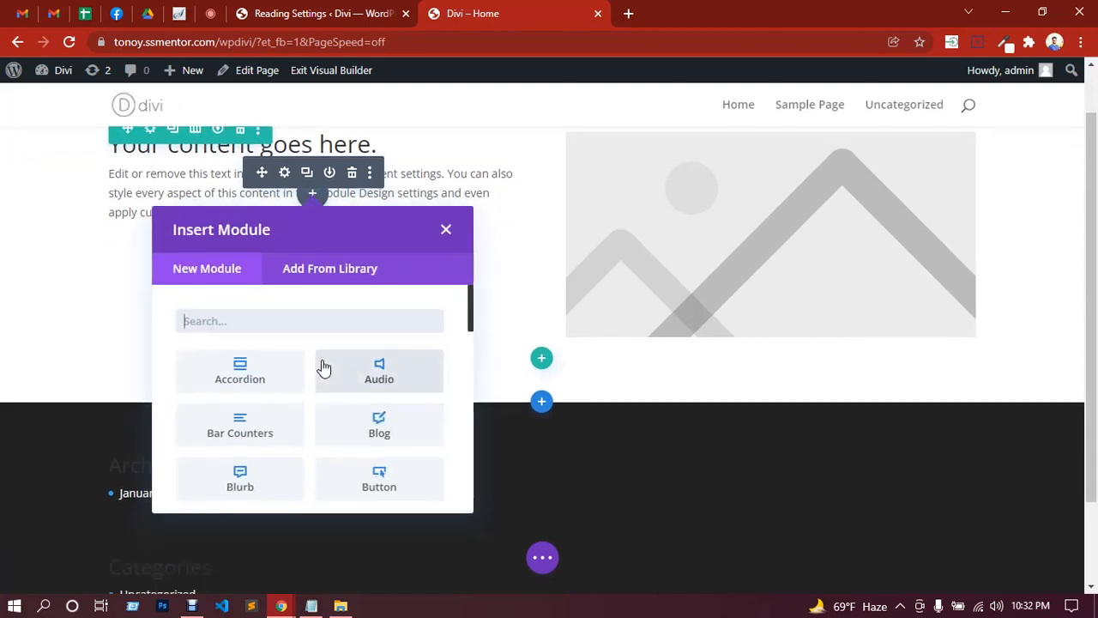
{"action": "left_click", "coordinate": [379, 477]}
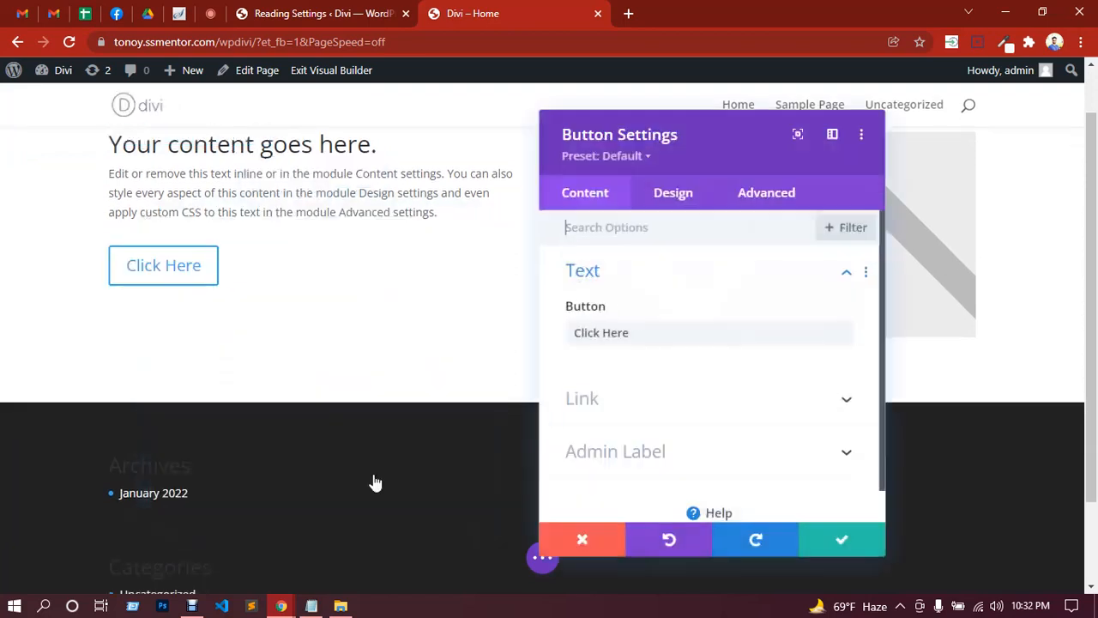
{"action": "left_click", "coordinate": [825, 527]}
{"action": "scroll", "coordinate": [304, 334], "scroll_direction": "up", "scroll_amount": 1}
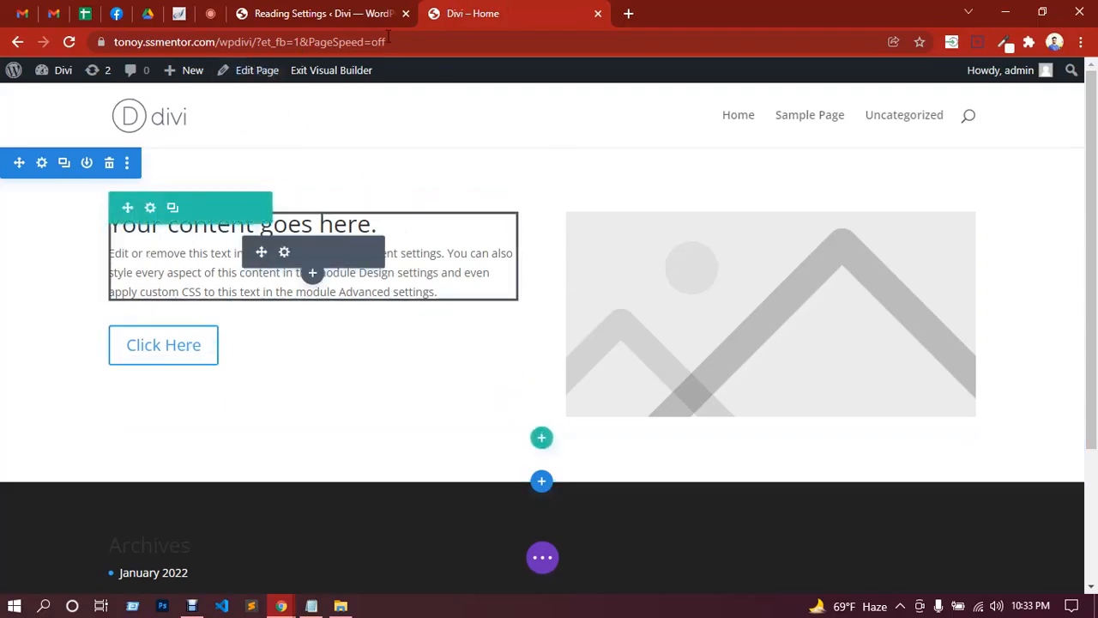
Check the in-call messages in Google Meet, then return to the Divi Home page builder.
{"action": "left_click", "coordinate": [216, 12]}
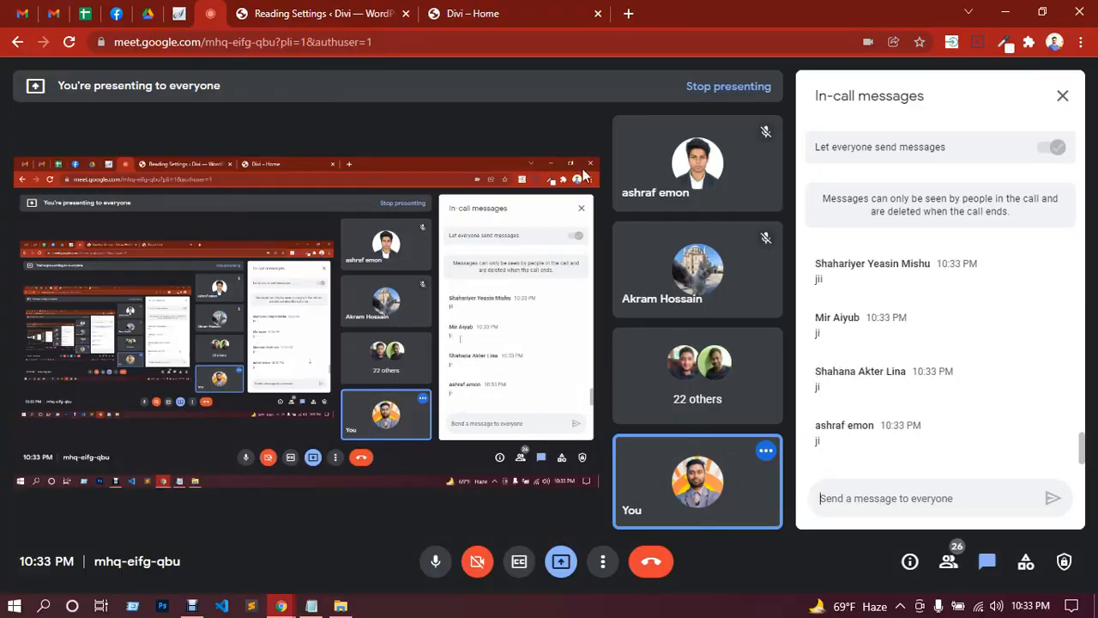
{"action": "left_click", "coordinate": [341, 10]}
{"action": "left_click", "coordinate": [494, 10]}
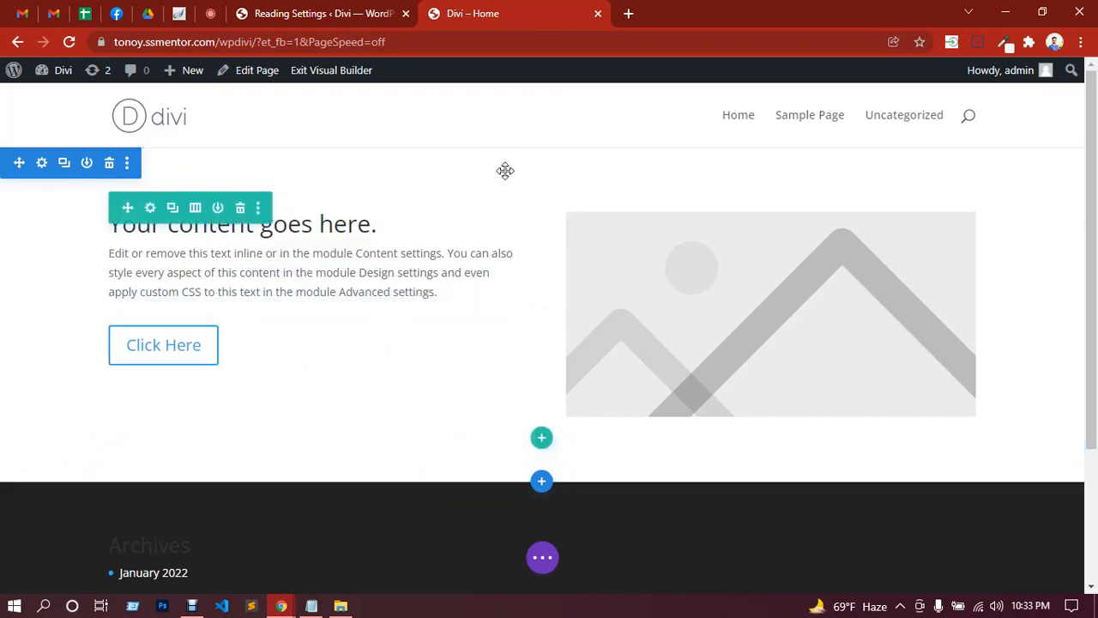
Increase the section's top padding slightly and its bottom padding to about 86 px.
{"action": "left_click_drag", "start_coordinate": [497, 173], "coordinate": [506, 212]}
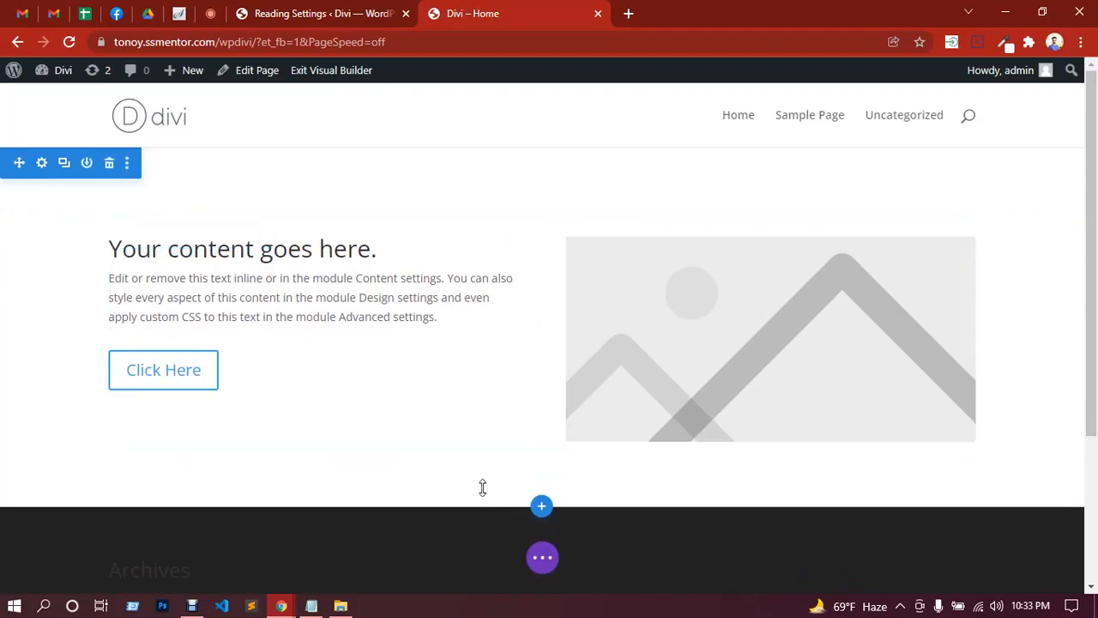
{"action": "left_click_drag", "start_coordinate": [482, 490], "coordinate": [480, 522]}
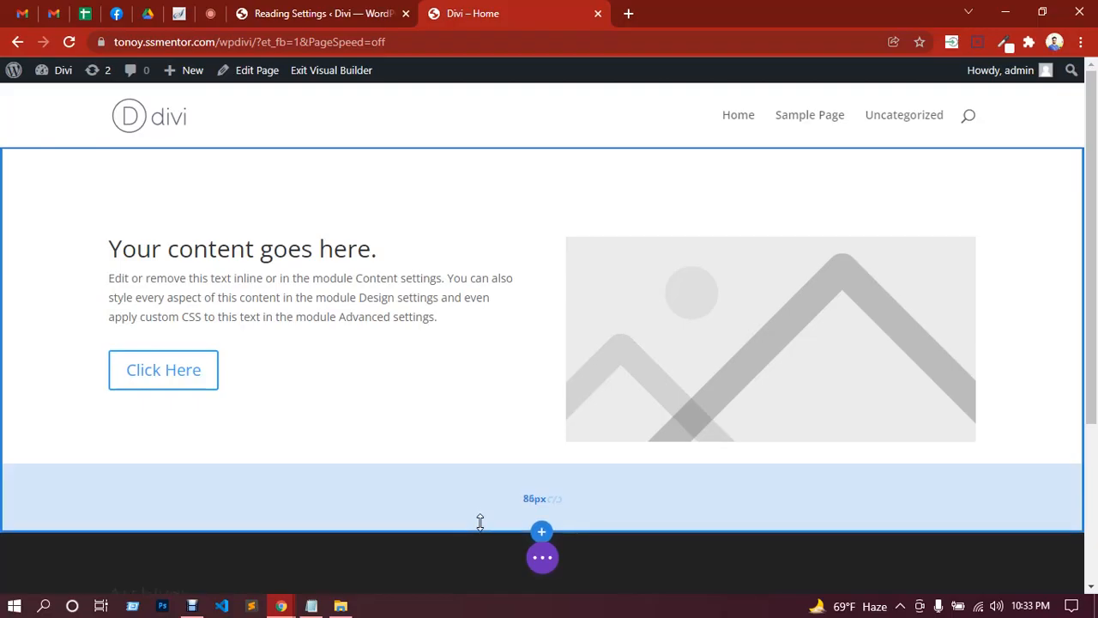
{"action": "left_click_drag", "start_coordinate": [481, 522], "coordinate": [480, 521]}
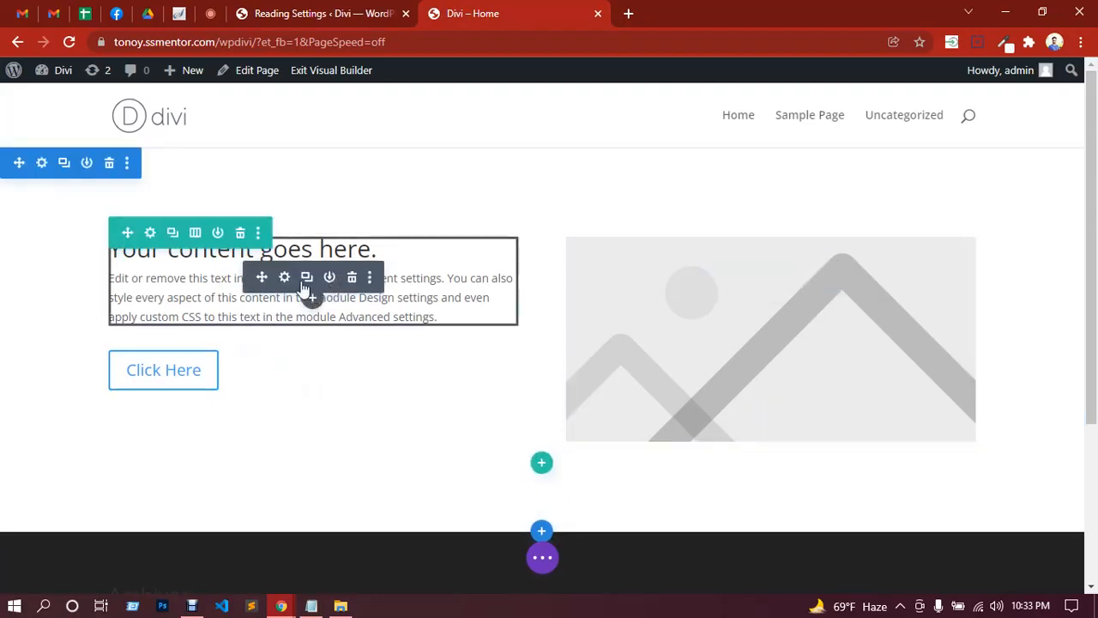
Replace the Text module's heading directly on the page with "This is a heading".
{"action": "left_click", "coordinate": [237, 303]}
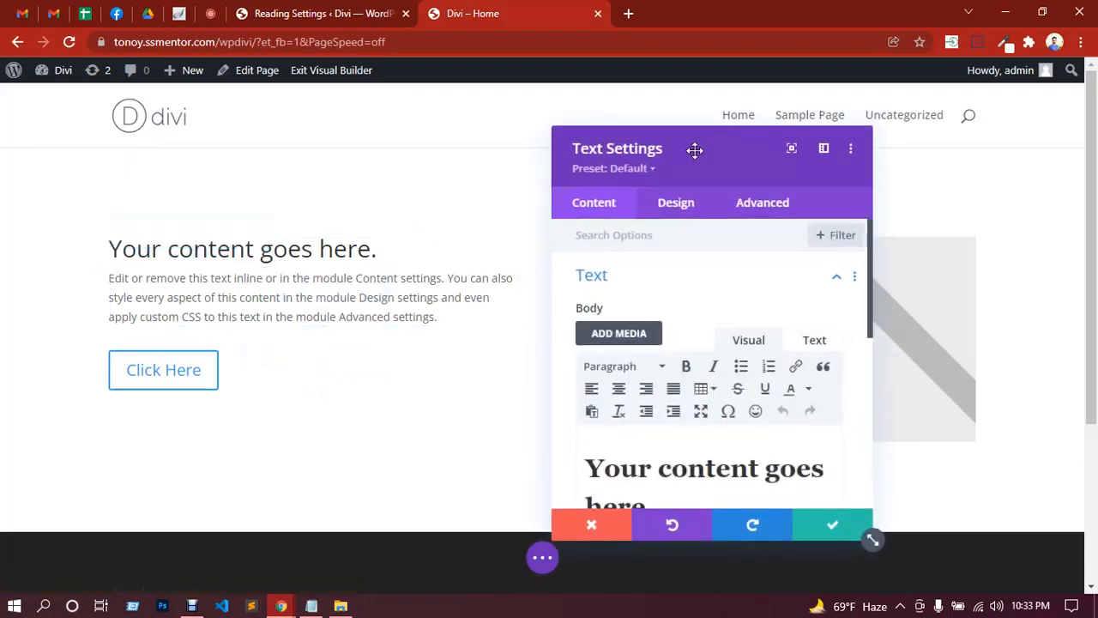
{"action": "left_click_drag", "start_coordinate": [695, 150], "coordinate": [905, 128]}
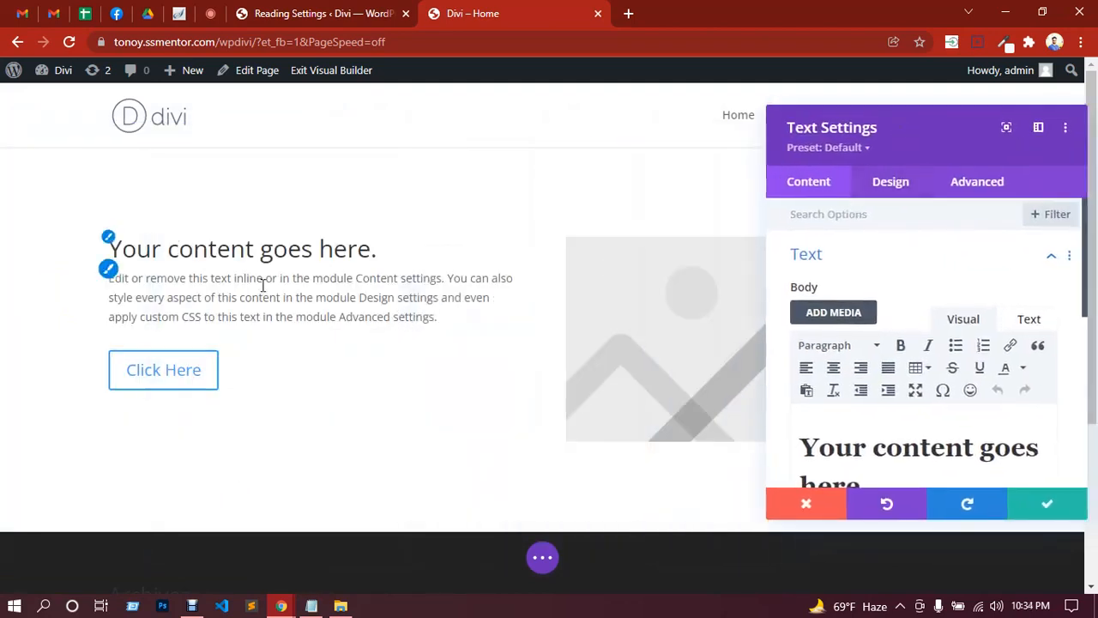
{"action": "left_click", "coordinate": [382, 251]}
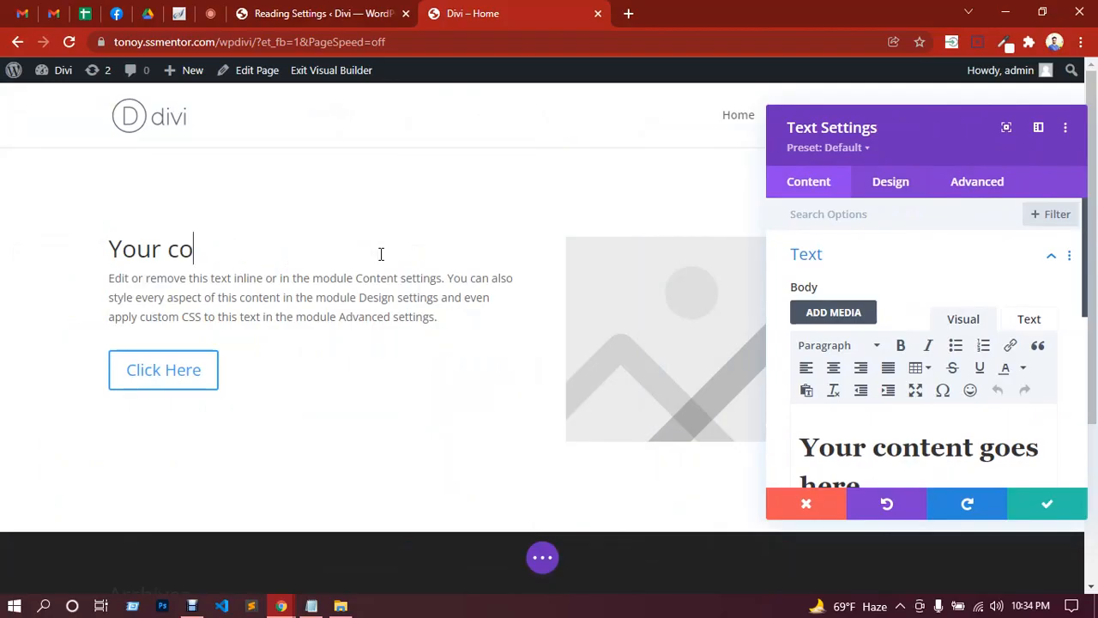
{"action": "key", "text": "BackSpace"}
{"action": "key", "text": "BackSpace"}
{"action": "key", "text": "BackSpace"}
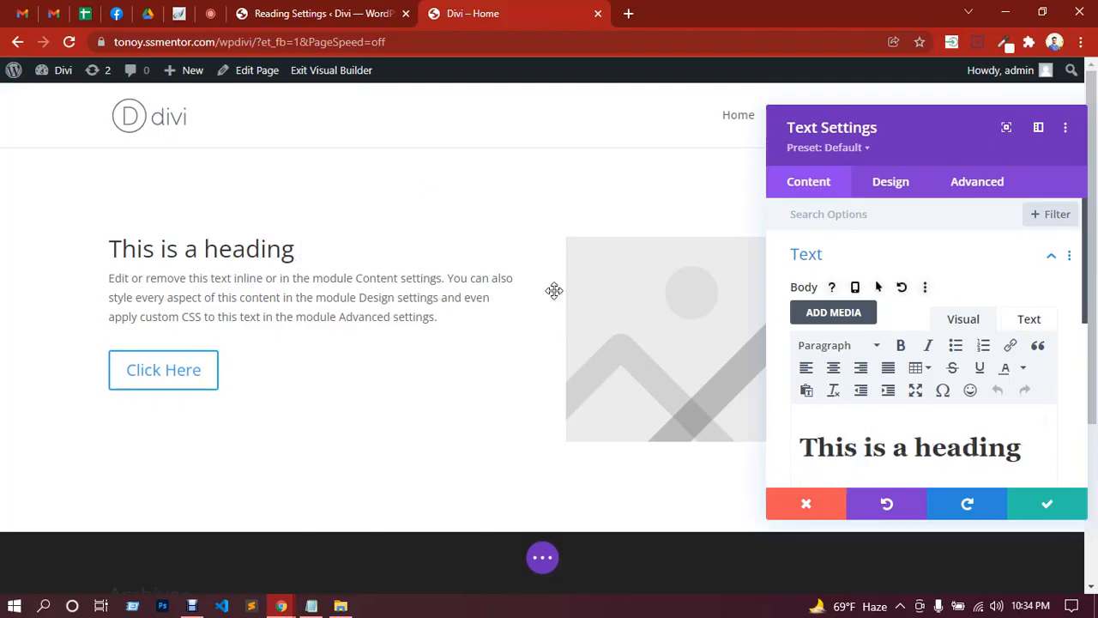
Check the Google Meet chat for replies, then save the Text module's edited content.
{"action": "left_click", "coordinate": [210, 13]}
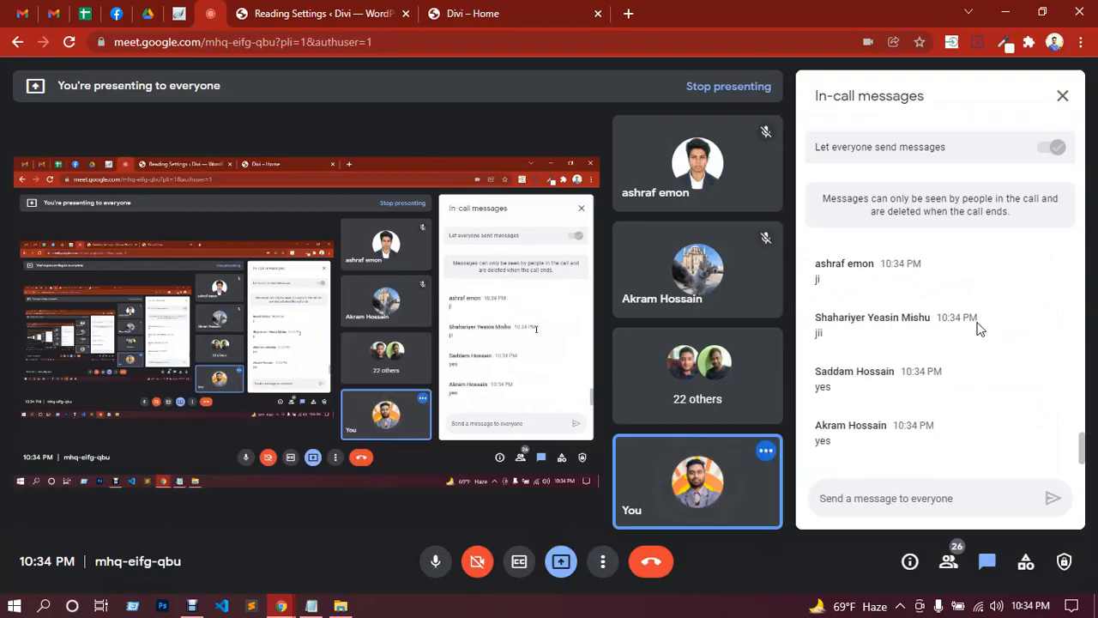
{"action": "left_click", "coordinate": [498, 12]}
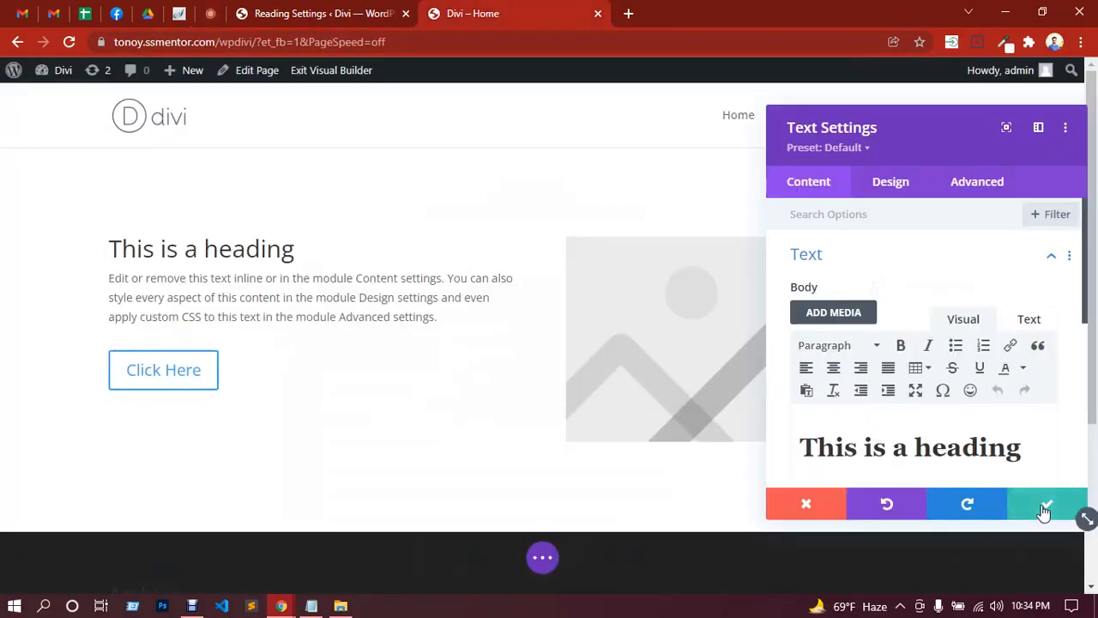
{"action": "left_click", "coordinate": [1045, 510]}
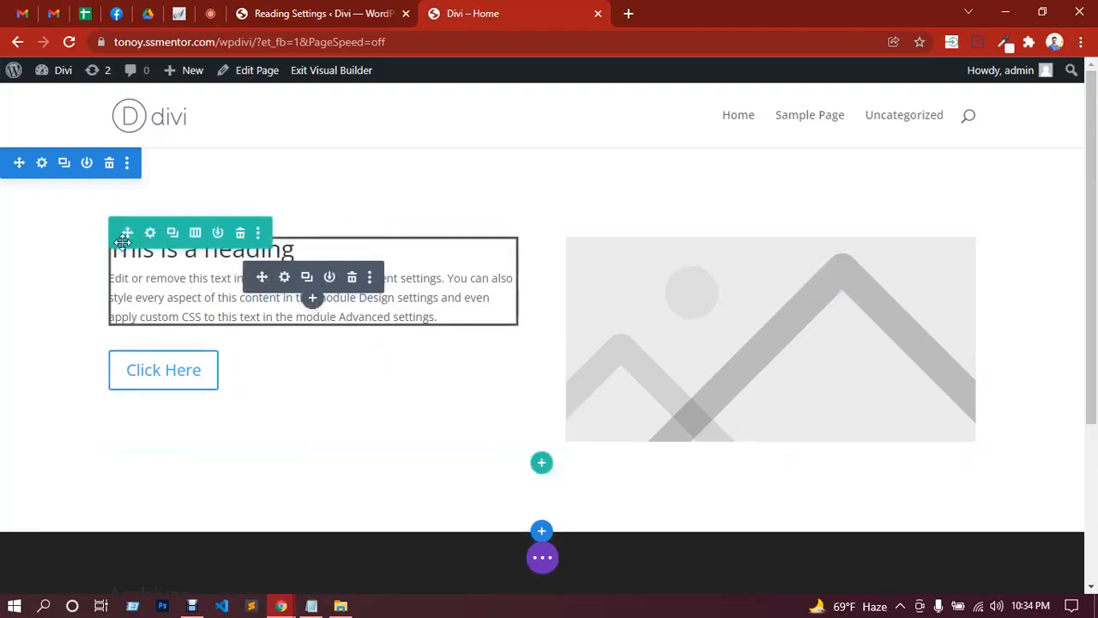
Open the heading Text module's settings and review its content and module link options.
{"action": "left_click", "coordinate": [284, 278]}
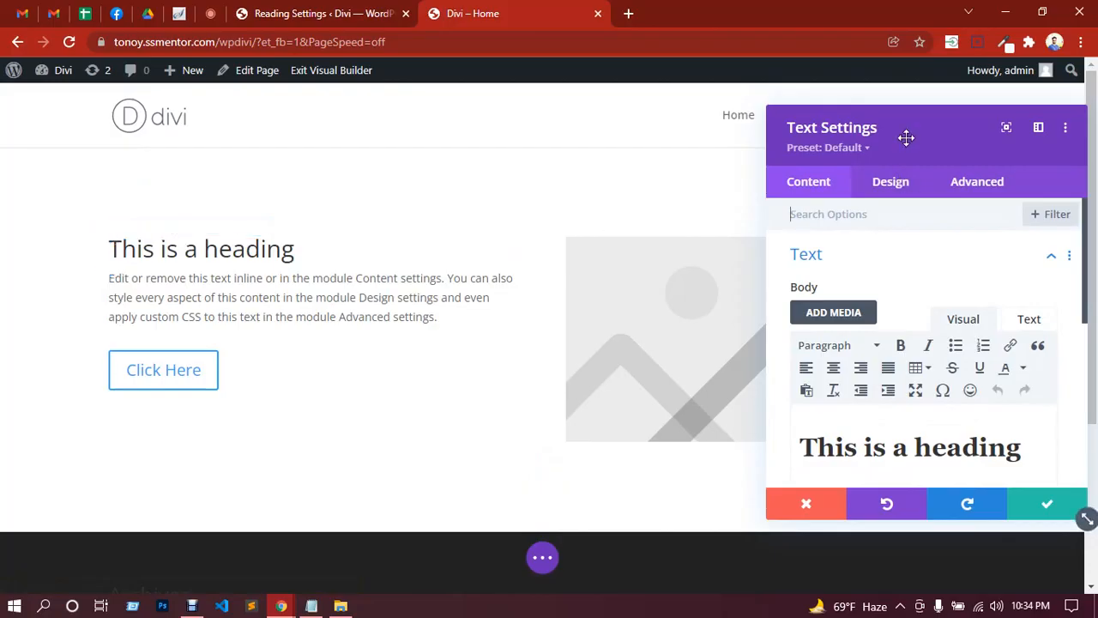
{"action": "left_click_drag", "start_coordinate": [883, 123], "coordinate": [812, 211]}
{"action": "scroll", "coordinate": [824, 287], "scroll_direction": "down", "scroll_amount": 5}
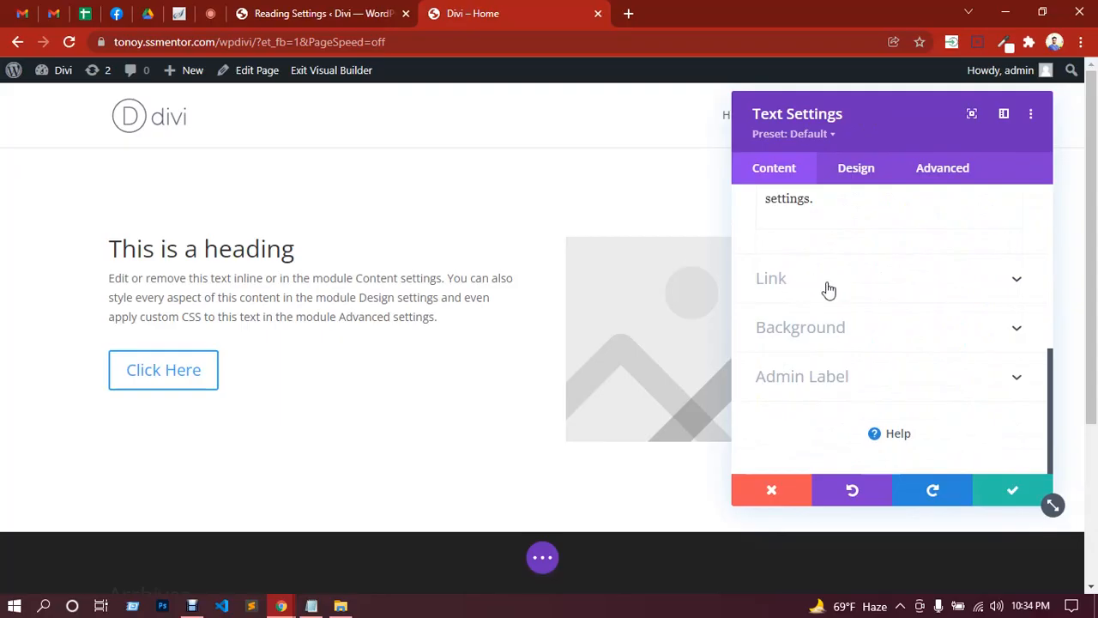
{"action": "left_click", "coordinate": [828, 287]}
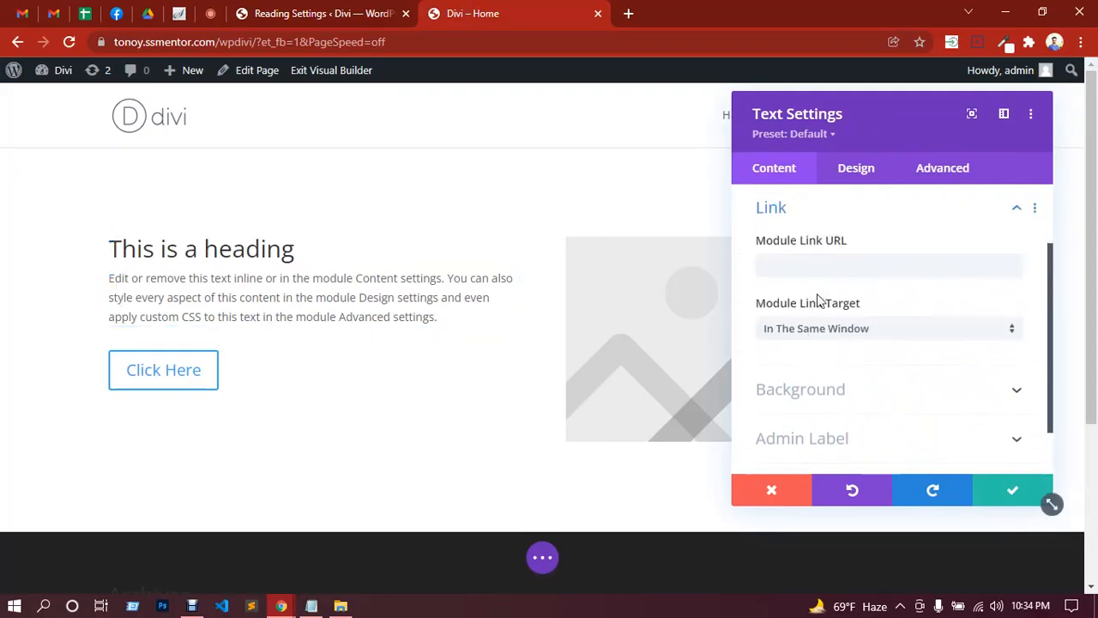
{"action": "left_click", "coordinate": [791, 265]}
{"action": "scroll", "coordinate": [828, 343], "scroll_direction": "down", "scroll_amount": 1}
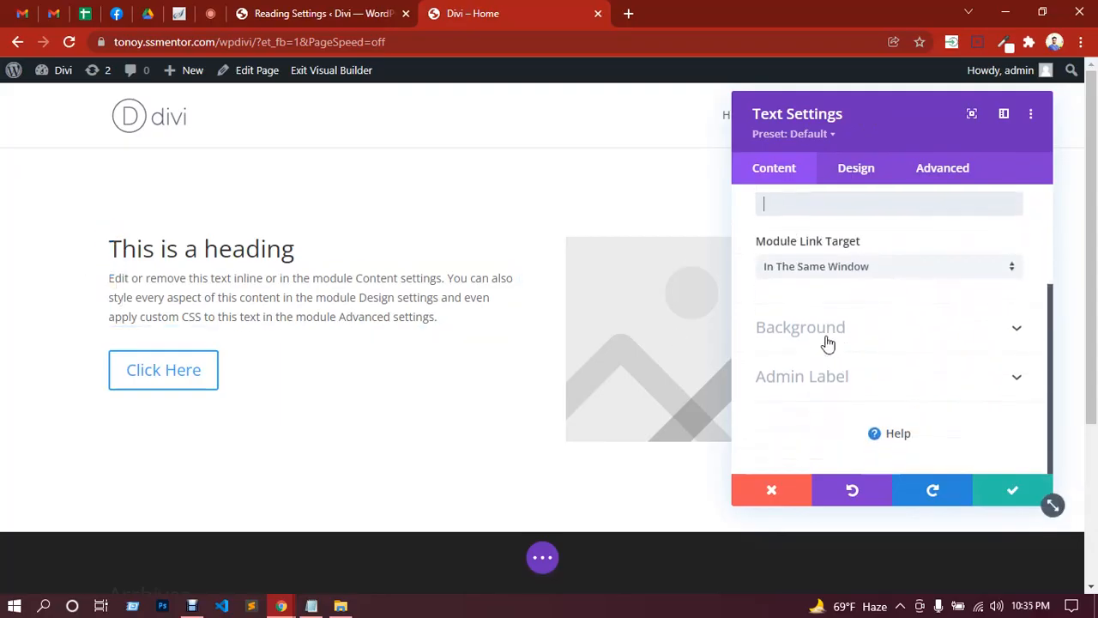
Examine the Text module's background options for color, gradient, image and video, including the video size and pause settings.
{"action": "left_click", "coordinate": [828, 339]}
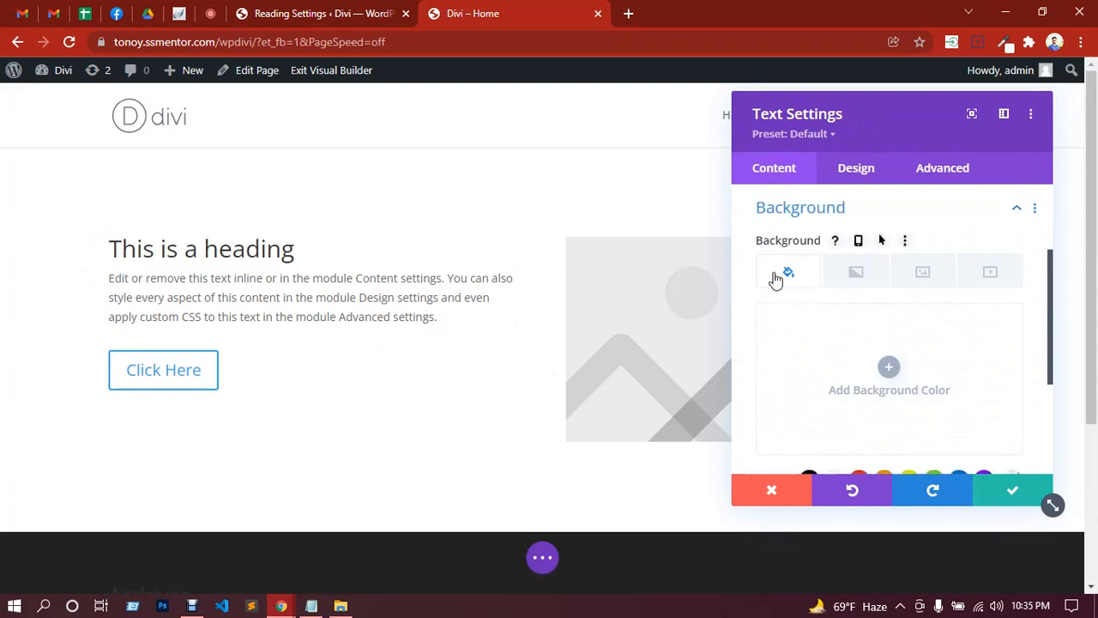
{"action": "left_click", "coordinate": [856, 273]}
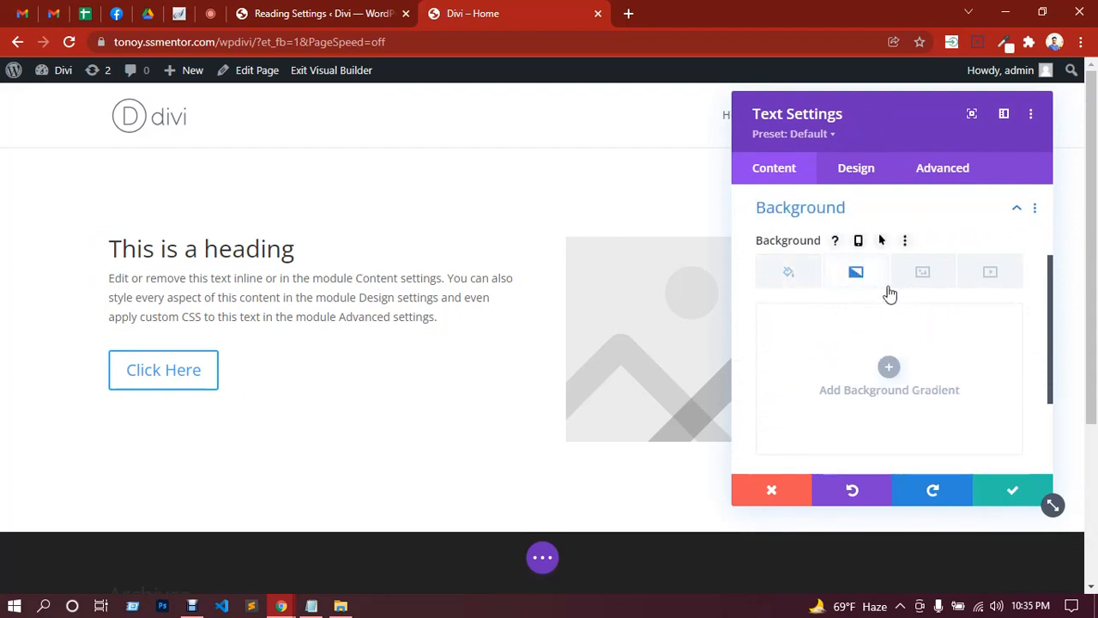
{"action": "left_click", "coordinate": [922, 276]}
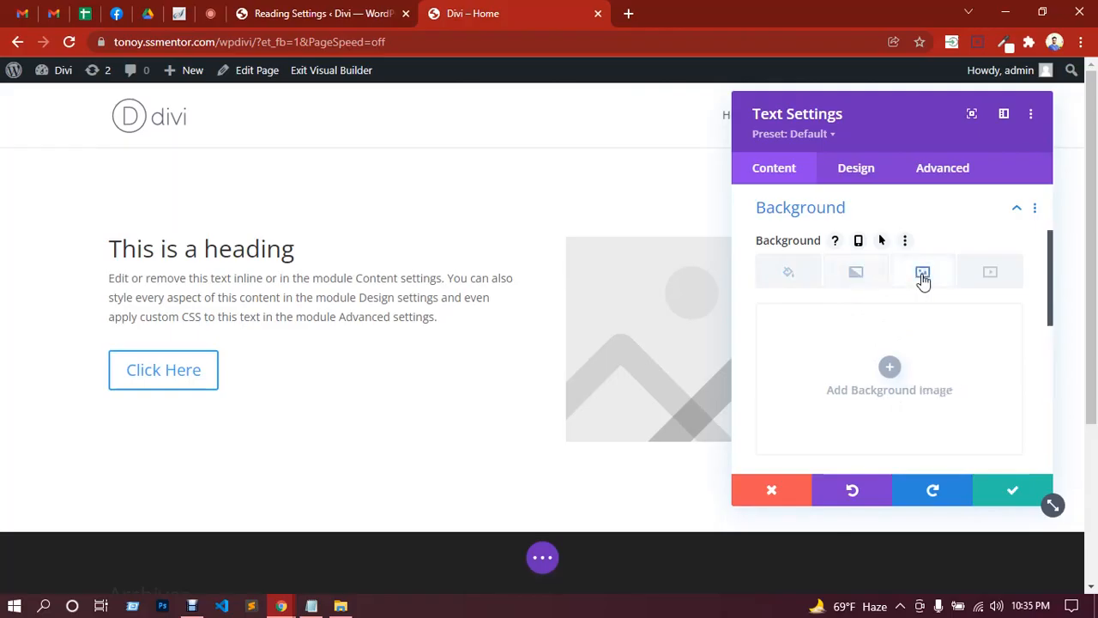
{"action": "left_click", "coordinate": [996, 276]}
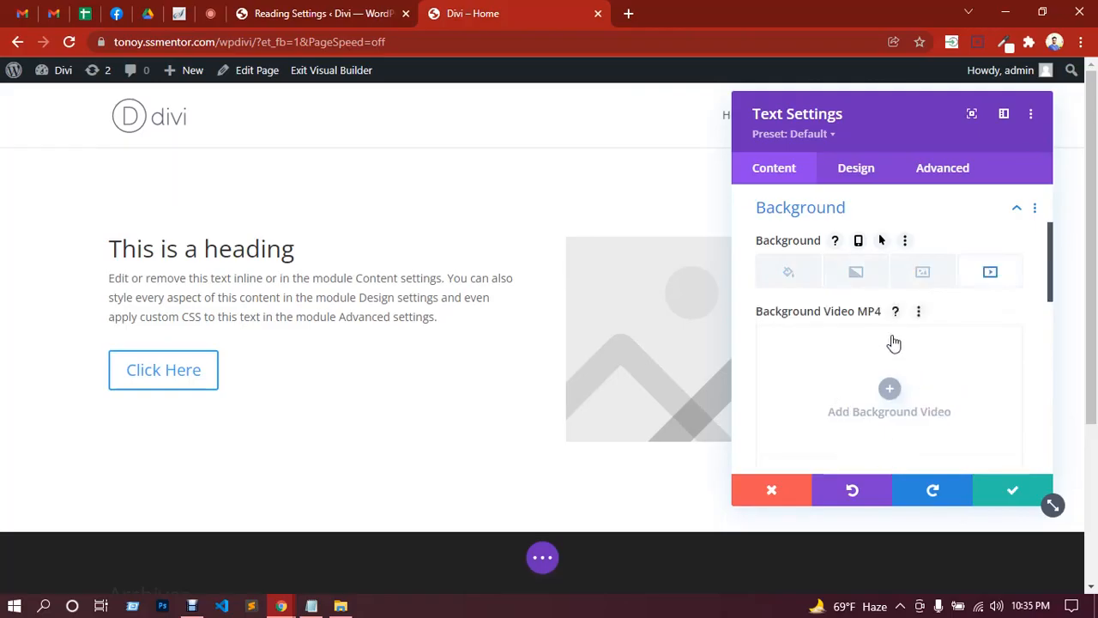
{"action": "scroll", "coordinate": [893, 345], "scroll_direction": "down", "scroll_amount": 2}
{"action": "scroll", "coordinate": [888, 240], "scroll_direction": "down", "scroll_amount": 2}
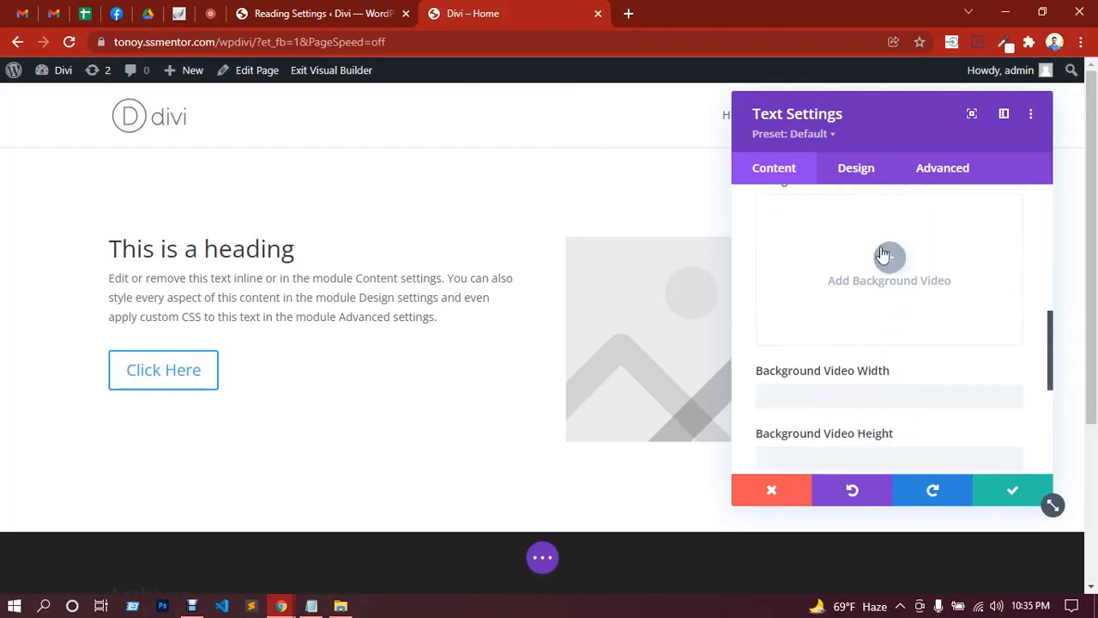
{"action": "scroll", "coordinate": [889, 309], "scroll_direction": "down", "scroll_amount": 1}
{"action": "scroll", "coordinate": [816, 306], "scroll_direction": "down", "scroll_amount": 2}
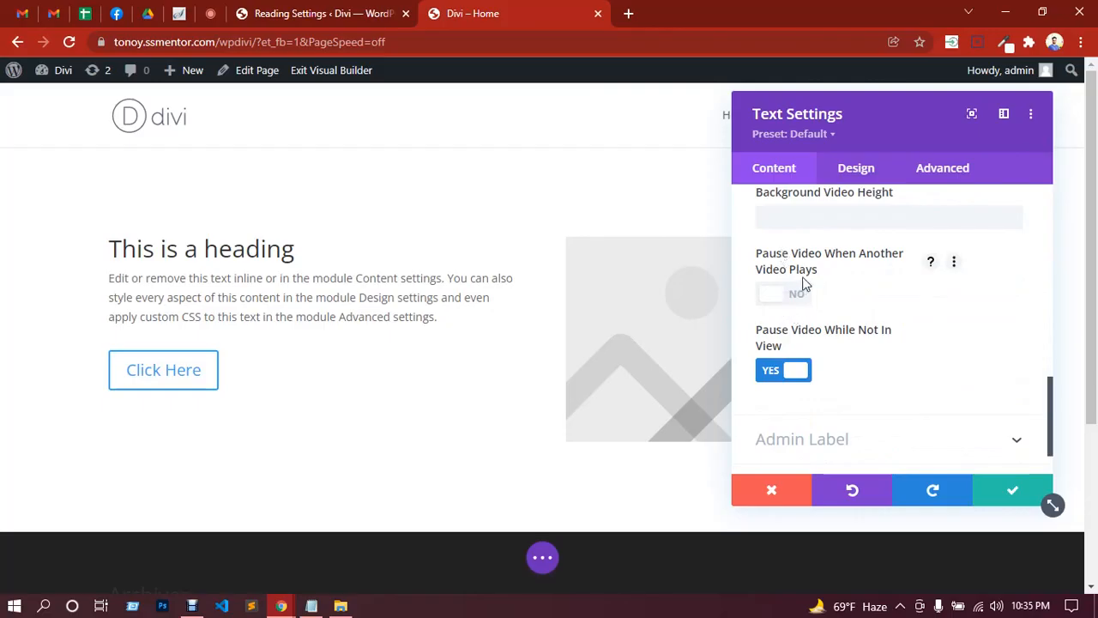
{"action": "scroll", "coordinate": [802, 296], "scroll_direction": "down", "scroll_amount": 1}
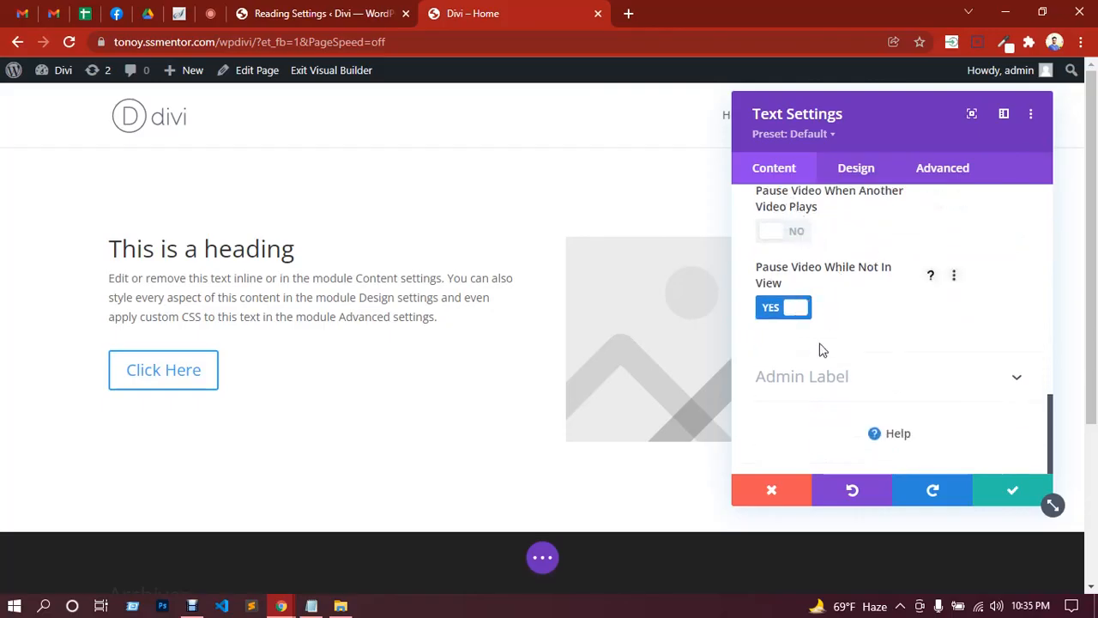
{"action": "scroll", "coordinate": [821, 336], "scroll_direction": "up", "scroll_amount": 10}
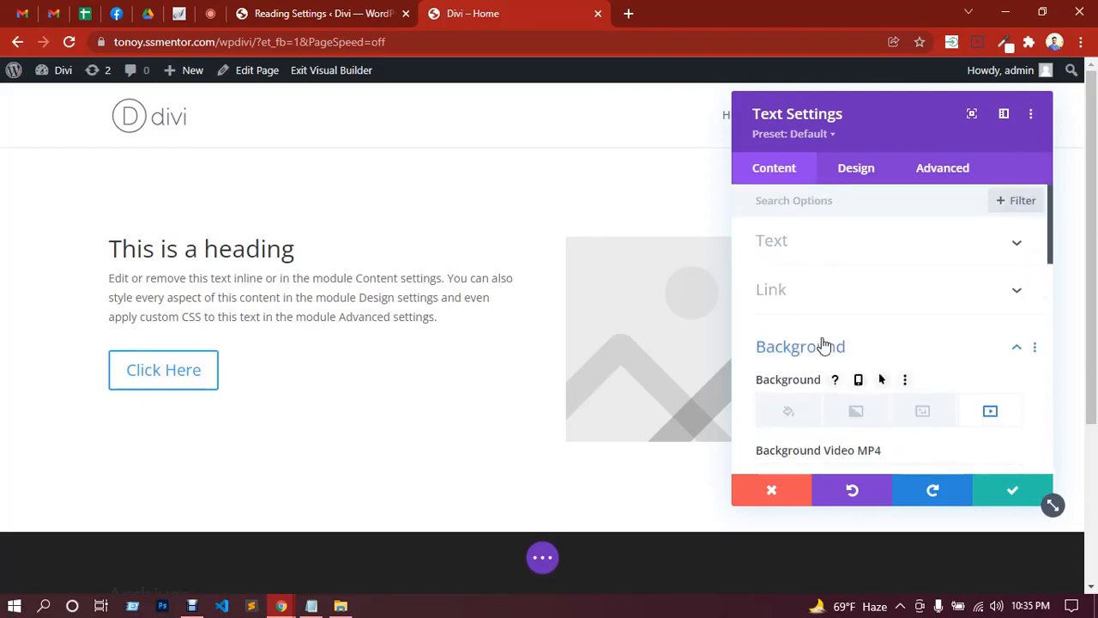
{"action": "left_click", "coordinate": [926, 351]}
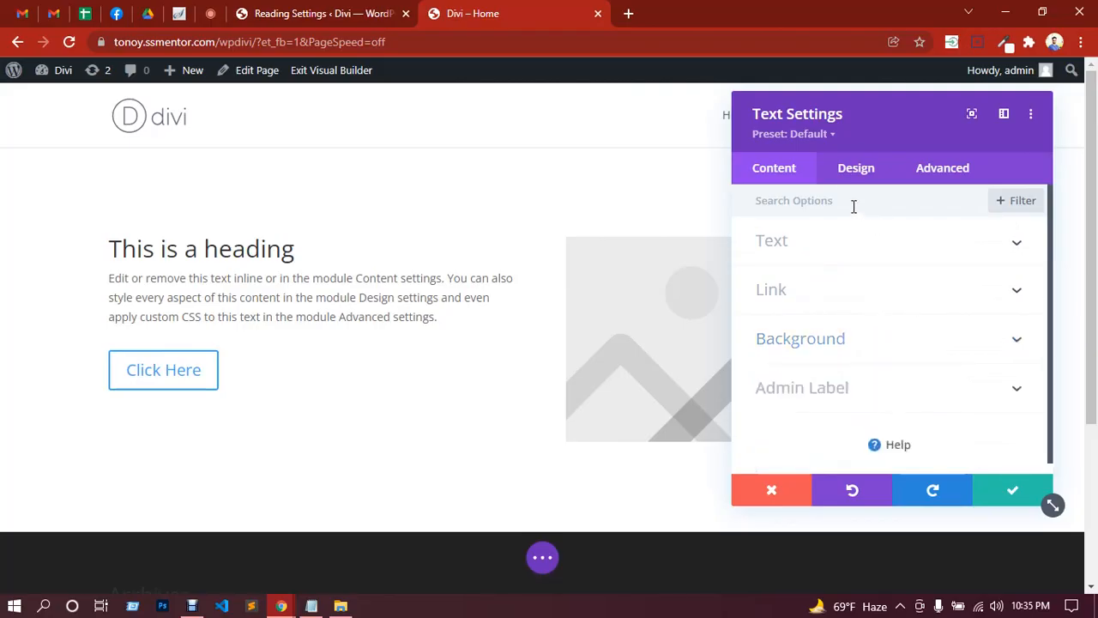
Review the Text module's design font options for body text, links, unordered and ordered lists, and blockquotes.
{"action": "left_click", "coordinate": [852, 171]}
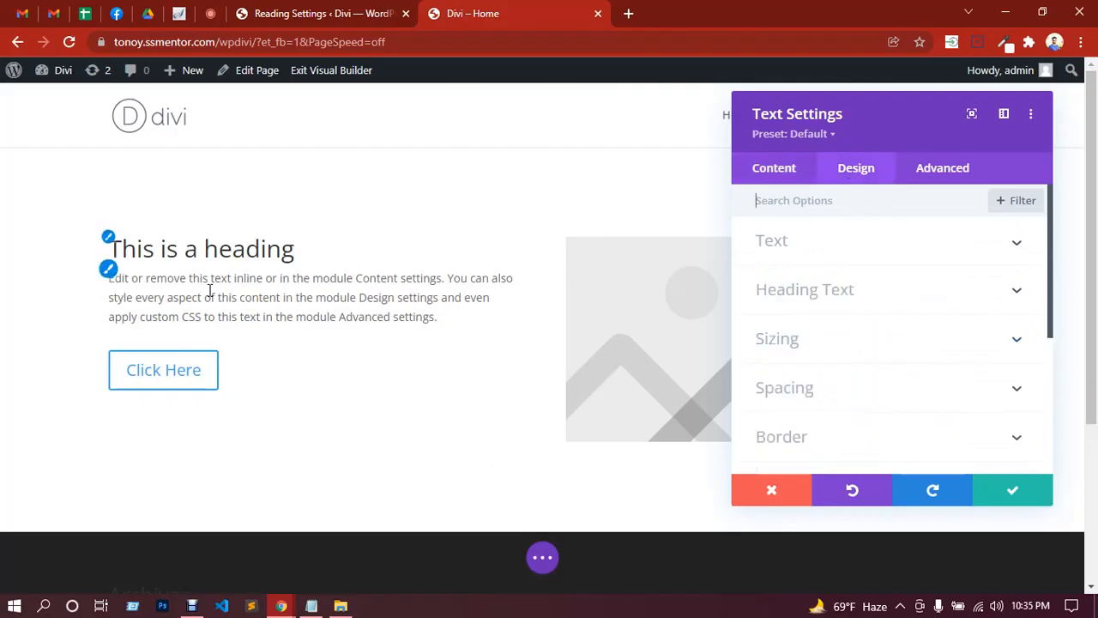
{"action": "left_click", "coordinate": [830, 244]}
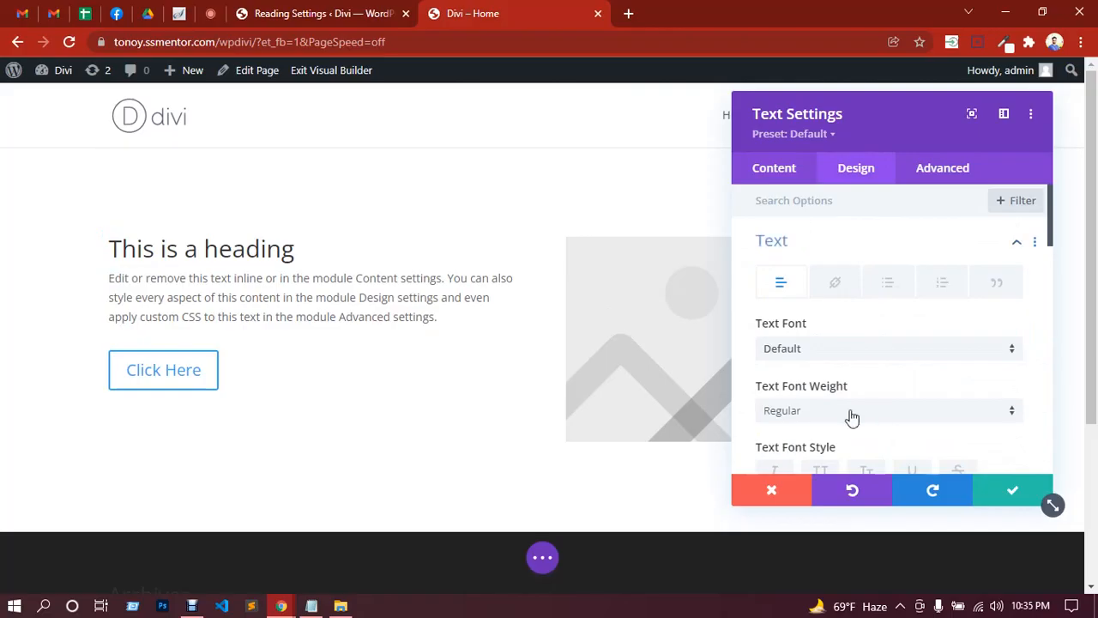
{"action": "left_click", "coordinate": [833, 293]}
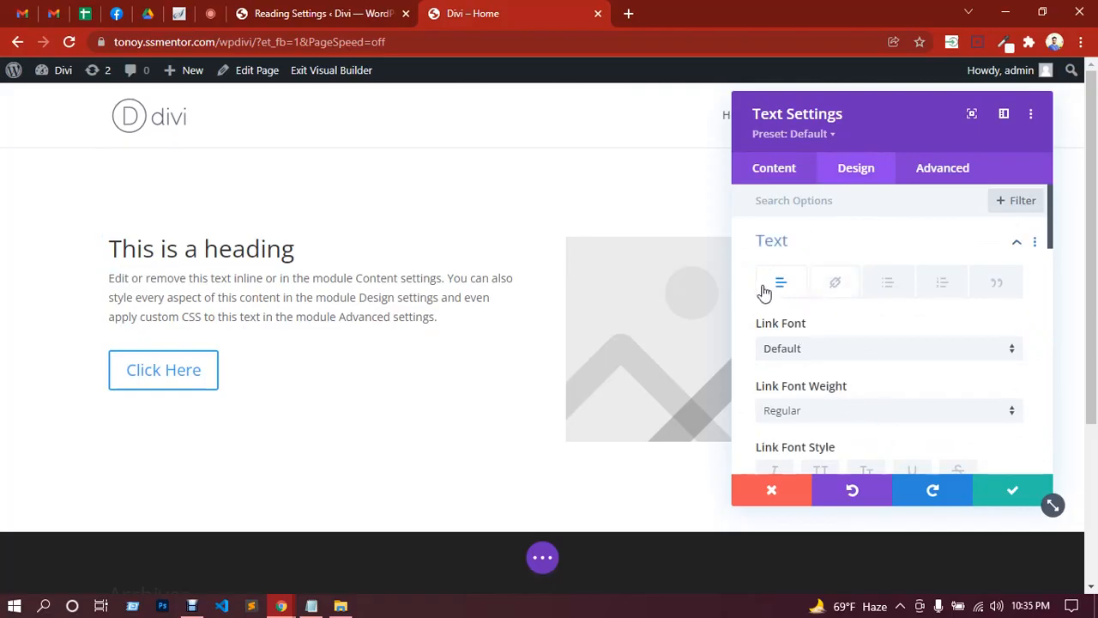
{"action": "left_click", "coordinate": [882, 289]}
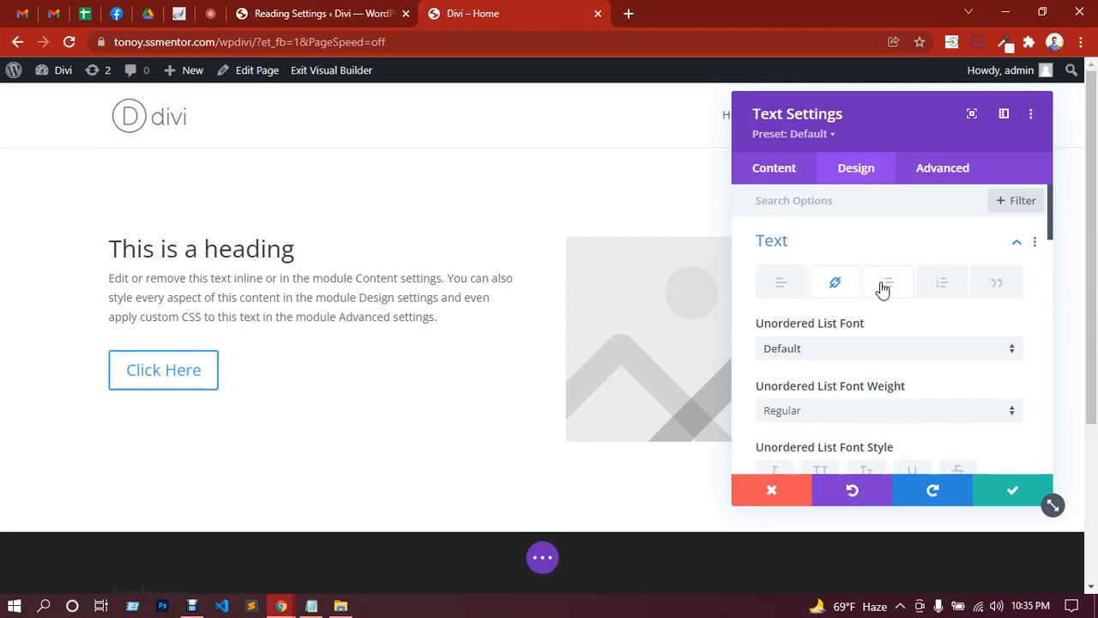
{"action": "left_click", "coordinate": [941, 292]}
{"action": "left_click", "coordinate": [995, 292]}
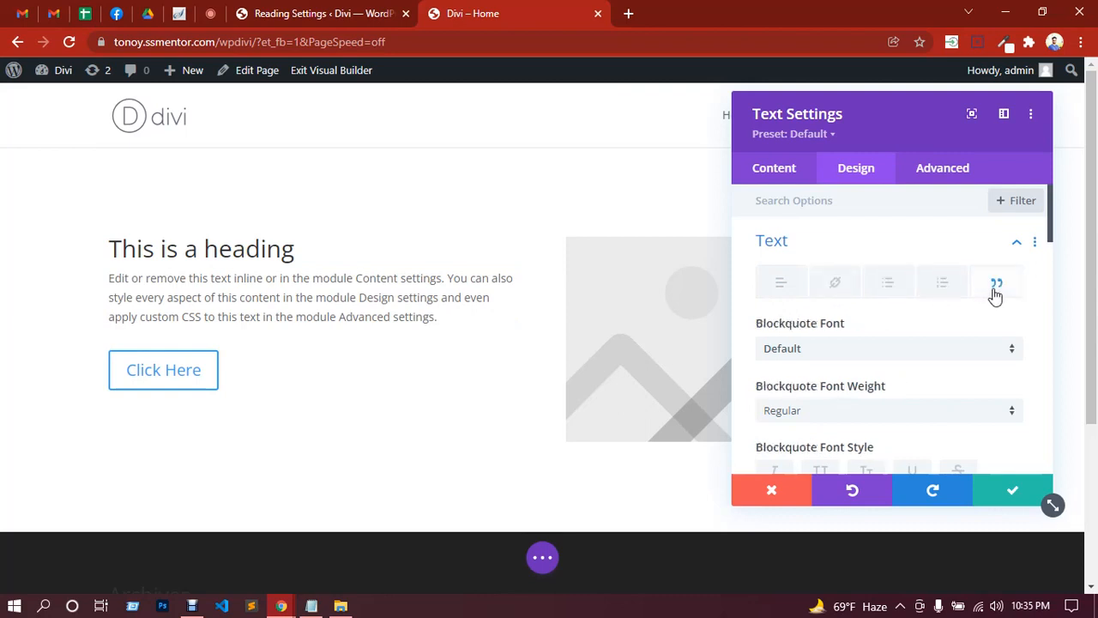
{"action": "left_click", "coordinate": [772, 285]}
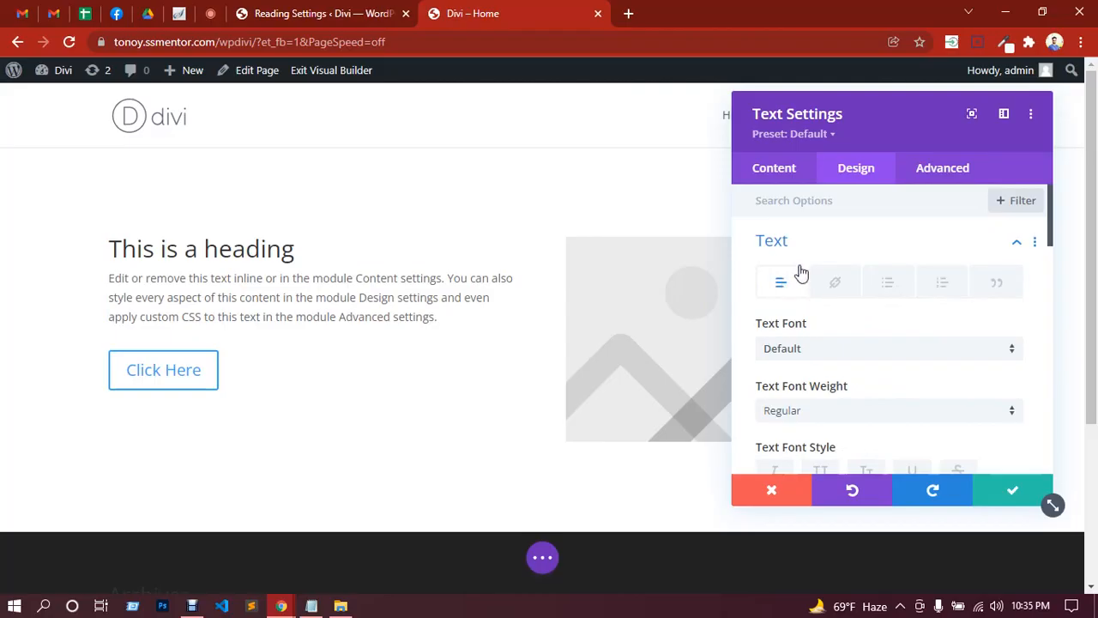
{"action": "scroll", "coordinate": [802, 272], "scroll_direction": "down", "scroll_amount": 2}
{"action": "scroll", "coordinate": [817, 264], "scroll_direction": "down", "scroll_amount": 5}
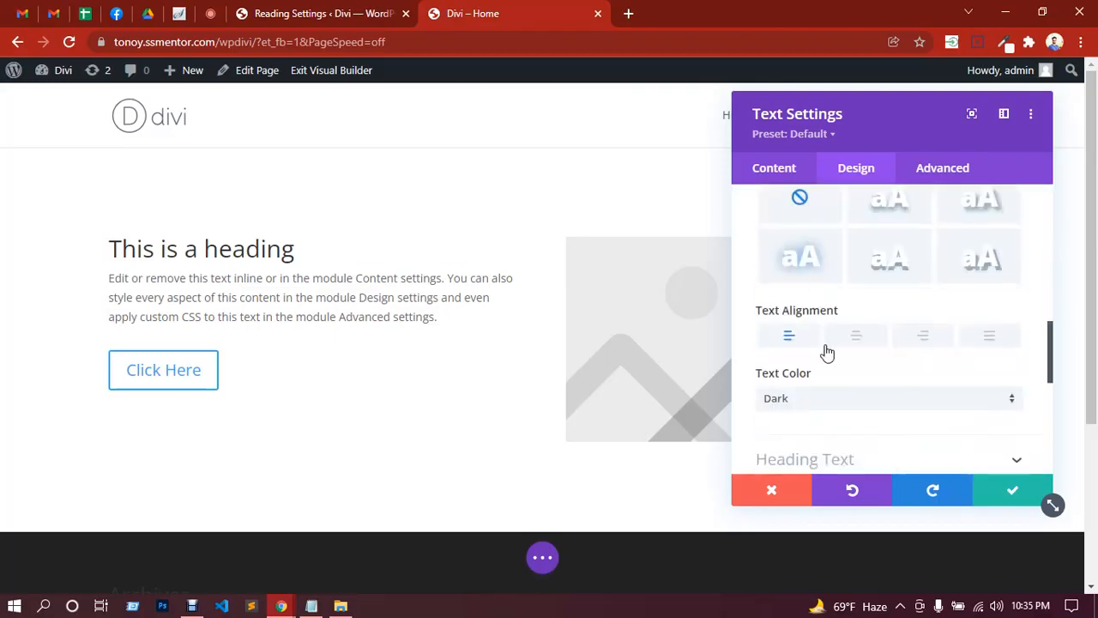
{"action": "scroll", "coordinate": [832, 400], "scroll_direction": "up", "scroll_amount": 7}
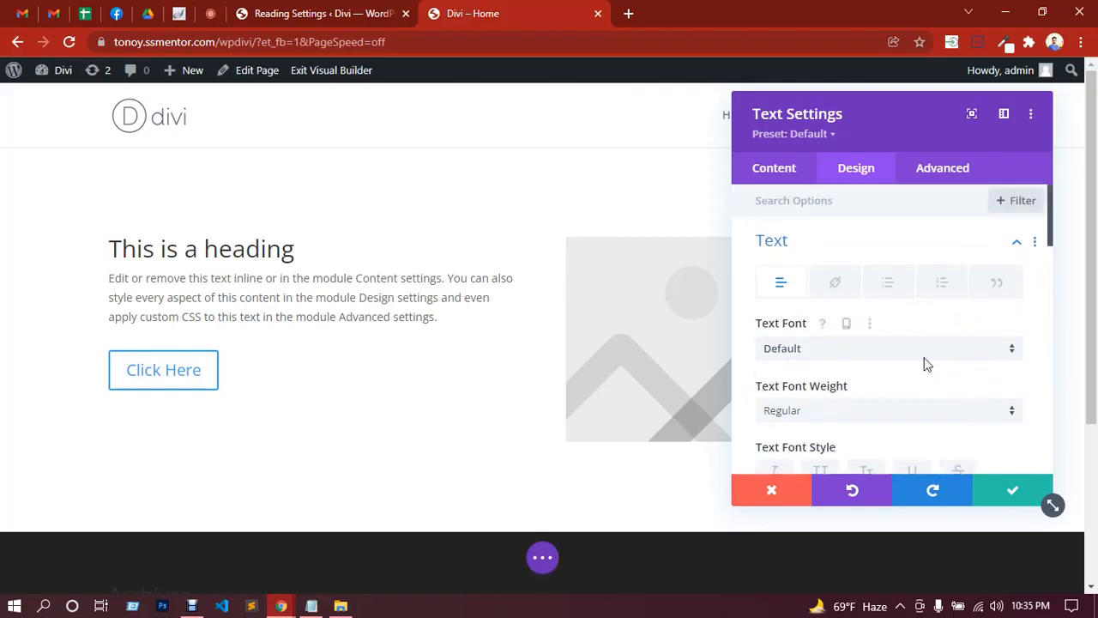
Collapse the Text design section and expand the Heading Text section for the H1 heading.
{"action": "left_click", "coordinate": [1014, 247]}
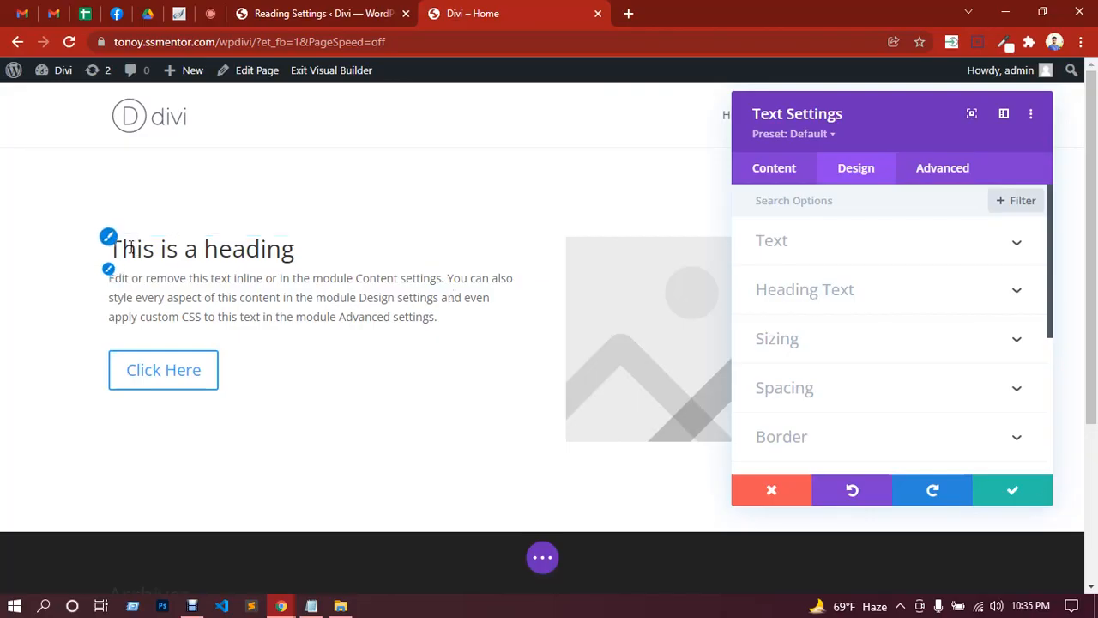
{"action": "scroll", "coordinate": [815, 300], "scroll_direction": "down", "scroll_amount": 2}
{"action": "left_click", "coordinate": [797, 208]}
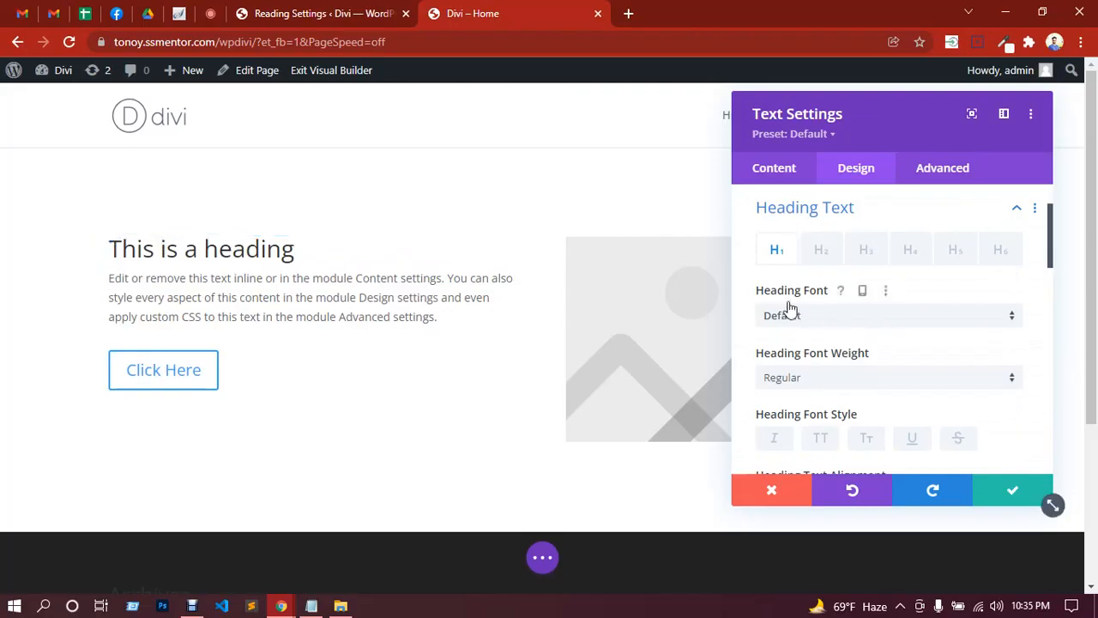
Browse the available fonts and set the H1 heading font to Abril Fatface.
{"action": "left_click", "coordinate": [829, 319]}
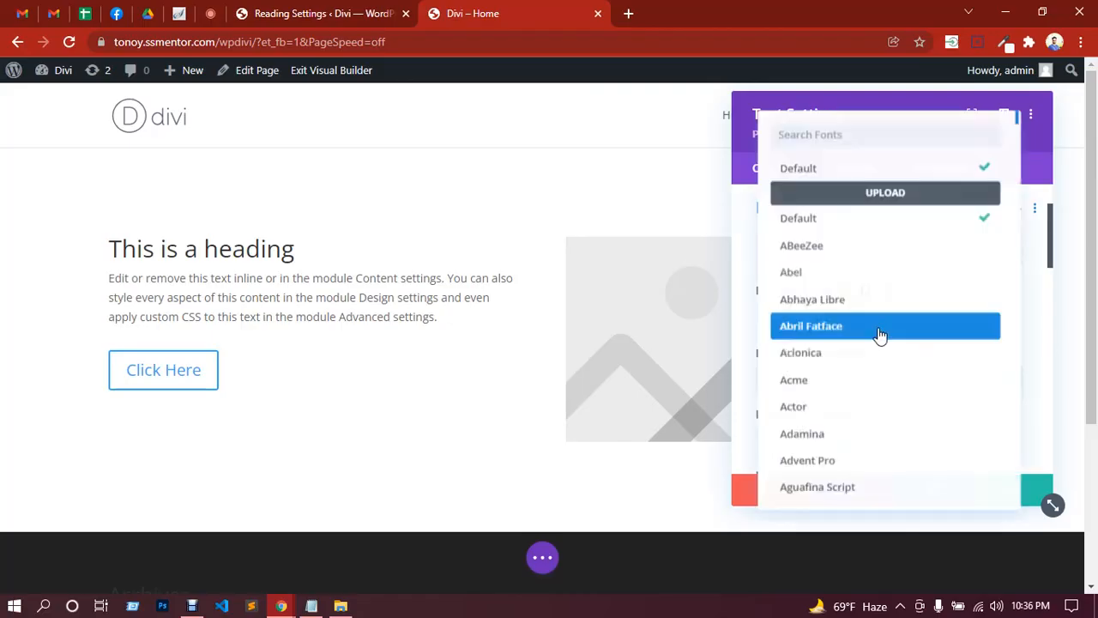
{"action": "scroll", "coordinate": [863, 321], "scroll_direction": "down", "scroll_amount": 2}
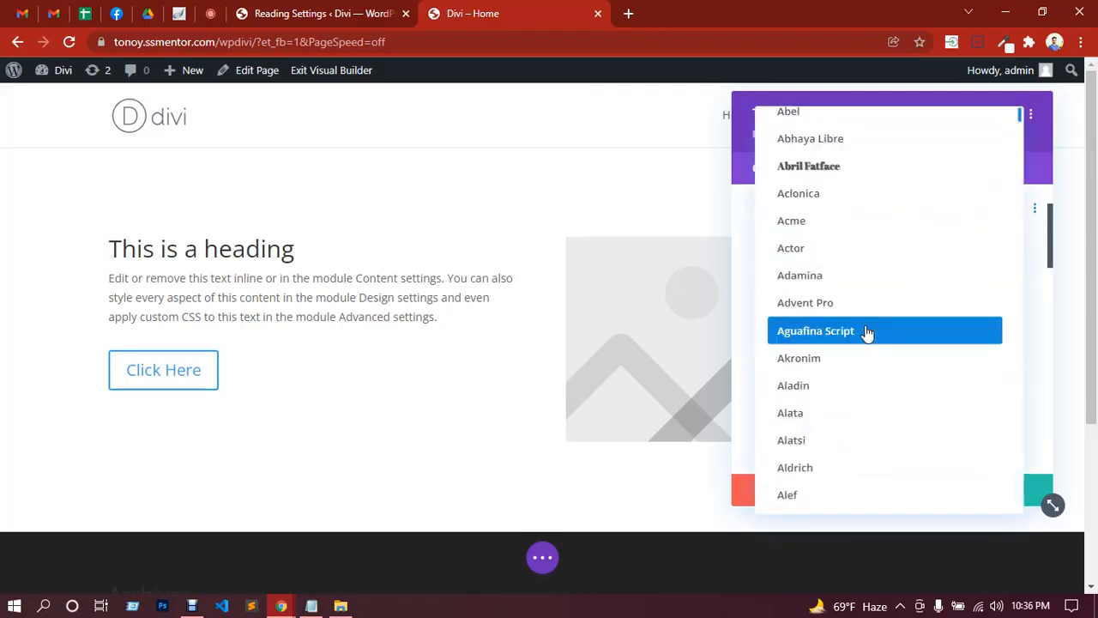
{"action": "scroll", "coordinate": [867, 333], "scroll_direction": "down", "scroll_amount": 2}
{"action": "scroll", "coordinate": [866, 333], "scroll_direction": "up", "scroll_amount": 4}
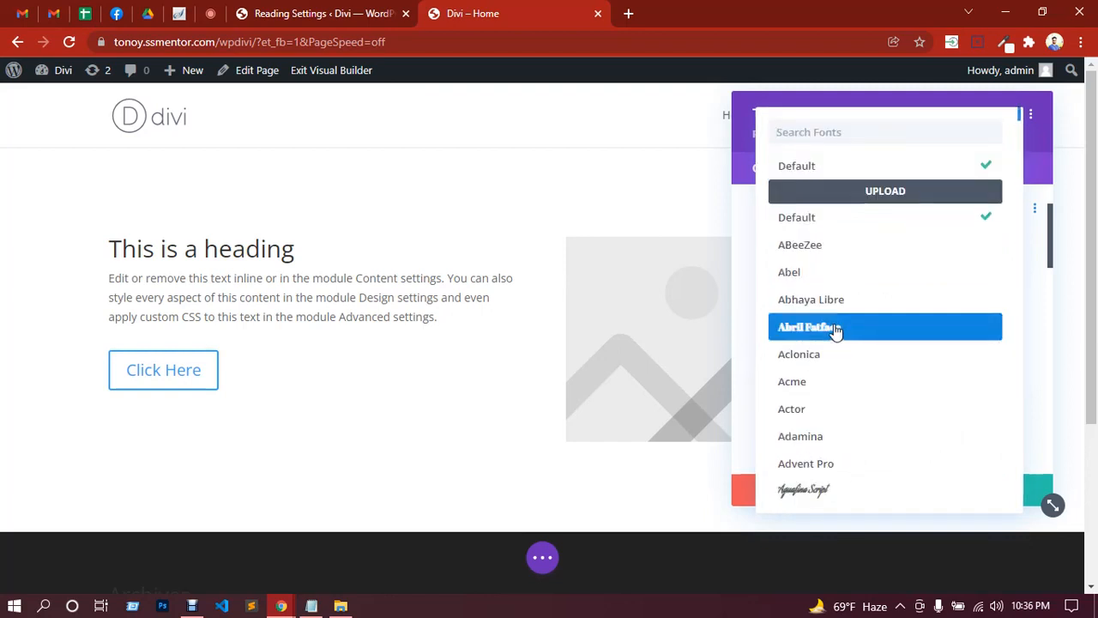
{"action": "left_click", "coordinate": [837, 332]}
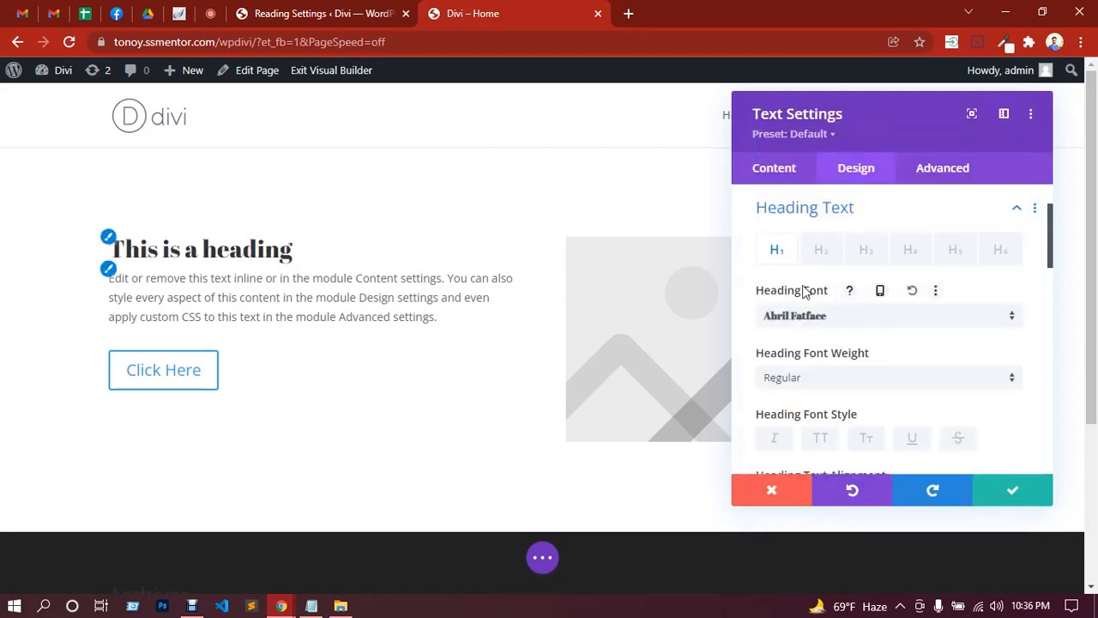
Change the H1 heading font to Alfa Slab One and set its font weight to Bold.
{"action": "left_click", "coordinate": [860, 321]}
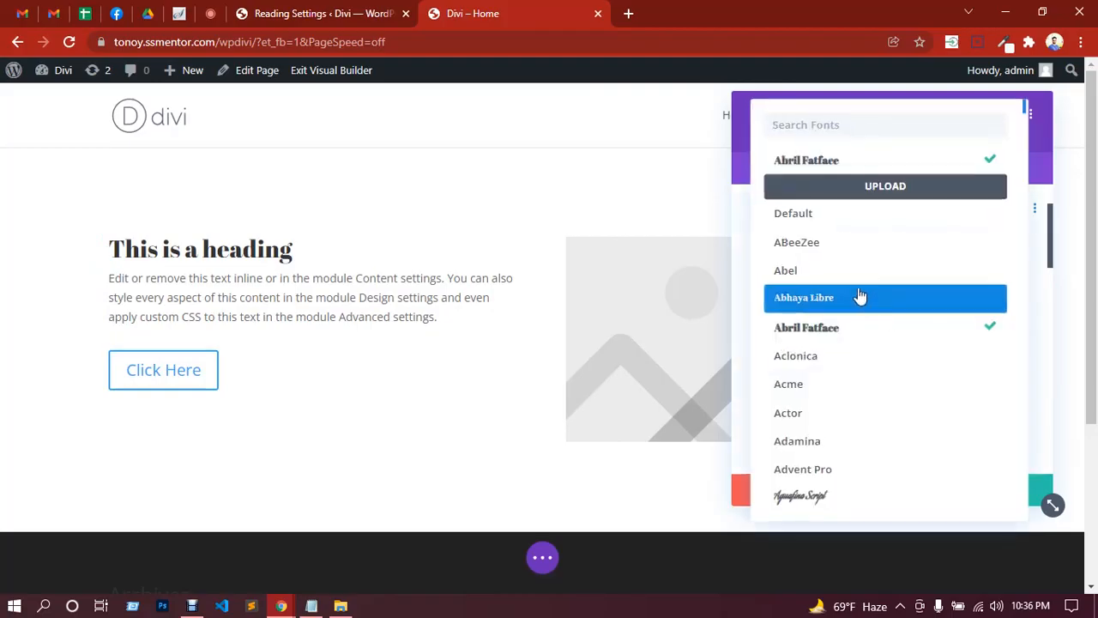
{"action": "scroll", "coordinate": [861, 296], "scroll_direction": "down", "scroll_amount": 2}
{"action": "scroll", "coordinate": [861, 296], "scroll_direction": "down", "scroll_amount": 3}
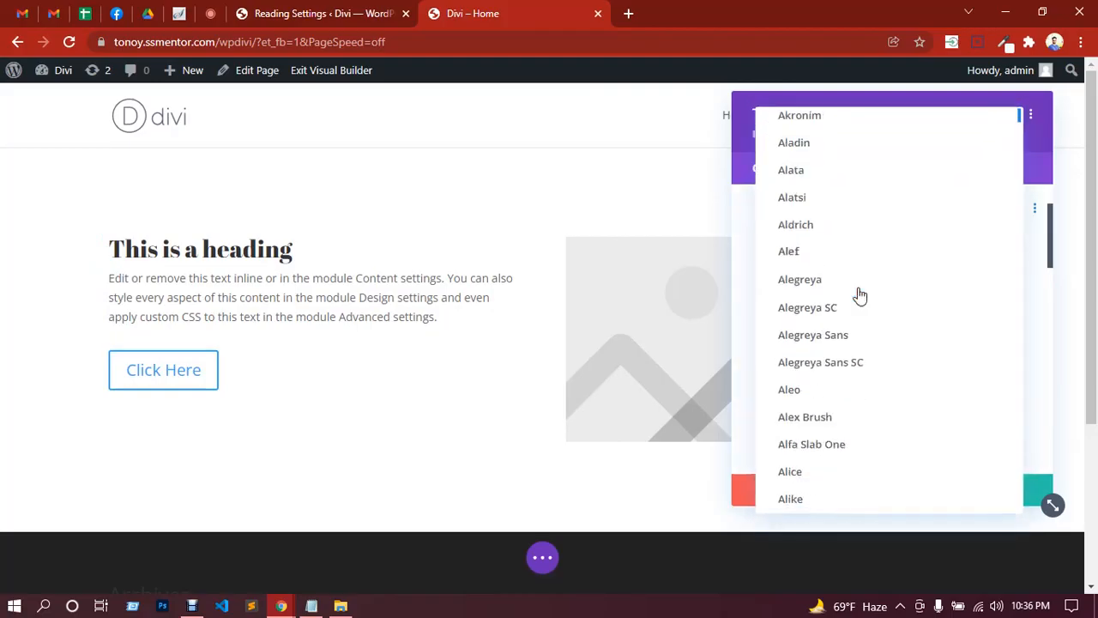
{"action": "scroll", "coordinate": [861, 296], "scroll_direction": "down", "scroll_amount": 2}
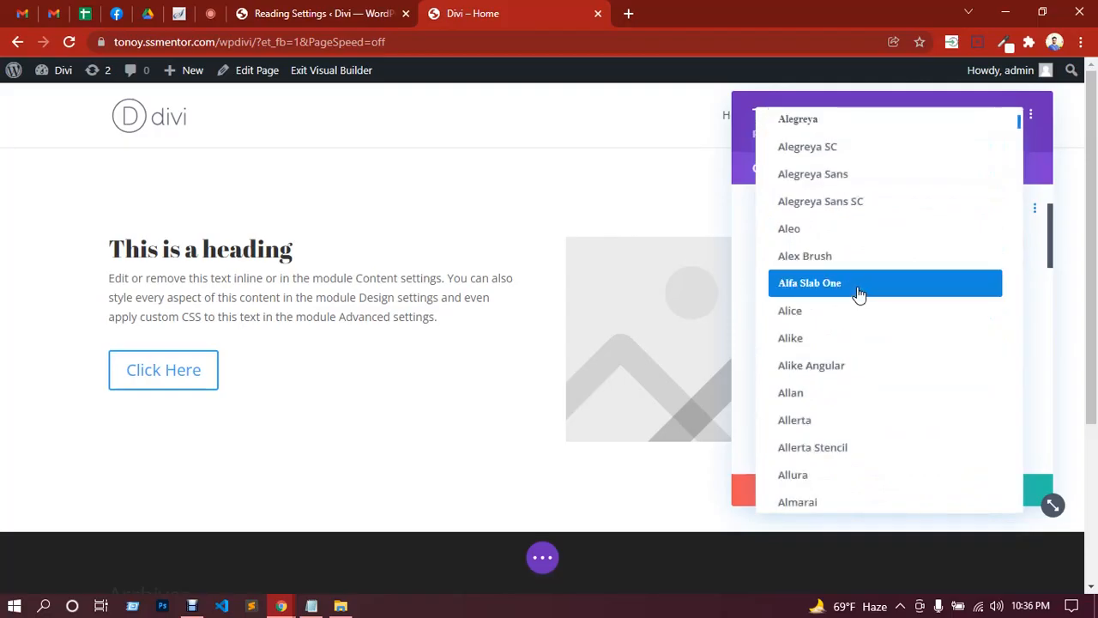
{"action": "scroll", "coordinate": [859, 295], "scroll_direction": "down", "scroll_amount": 2}
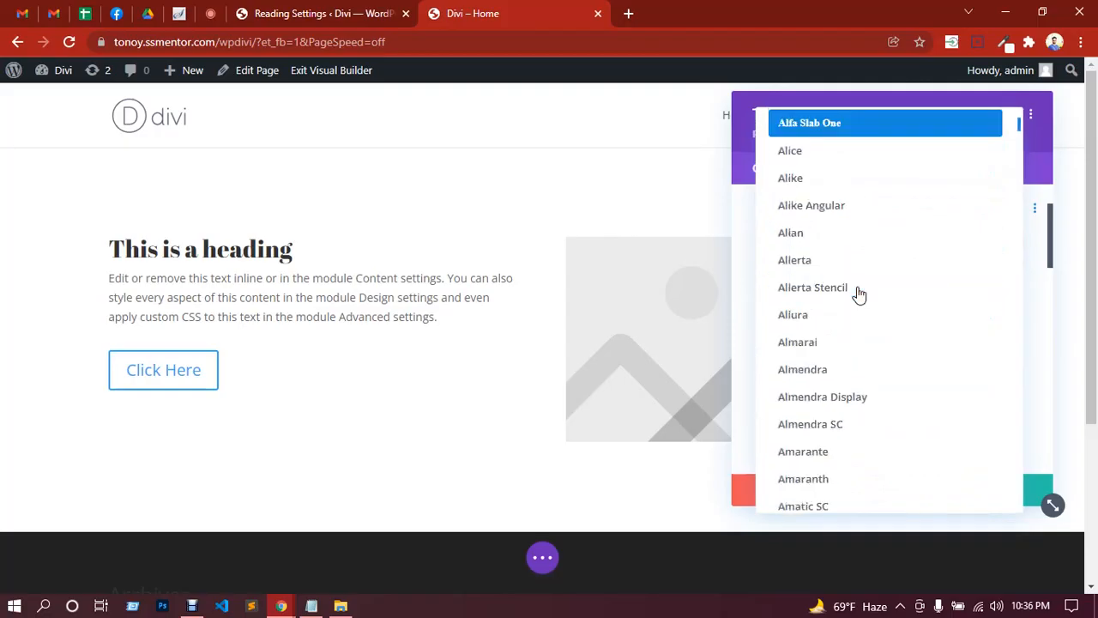
{"action": "left_click", "coordinate": [835, 131]}
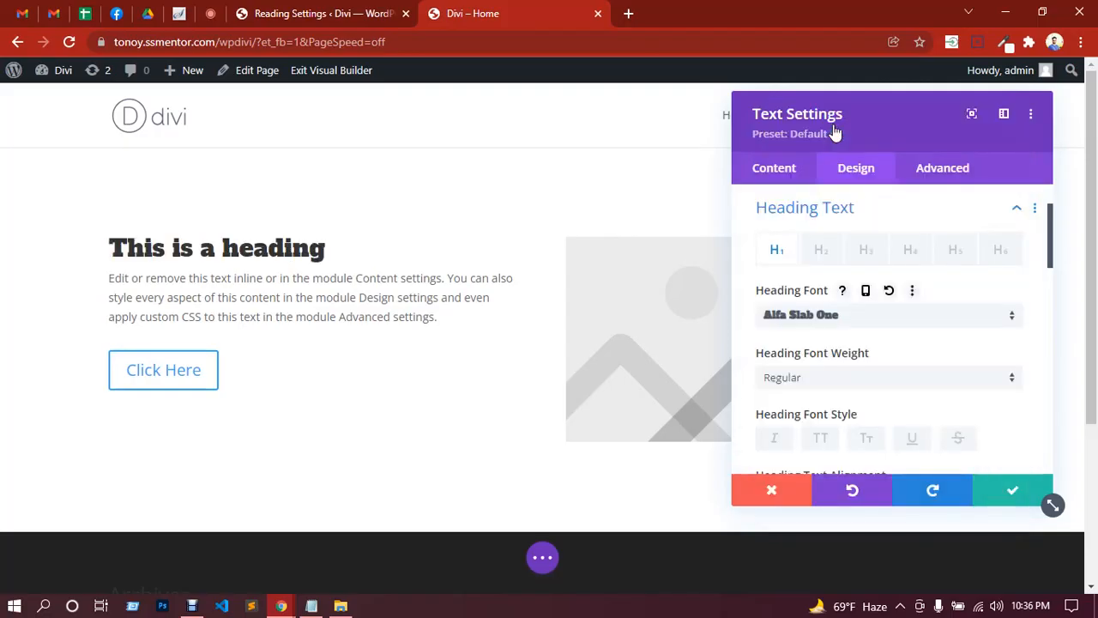
{"action": "left_click", "coordinate": [890, 388]}
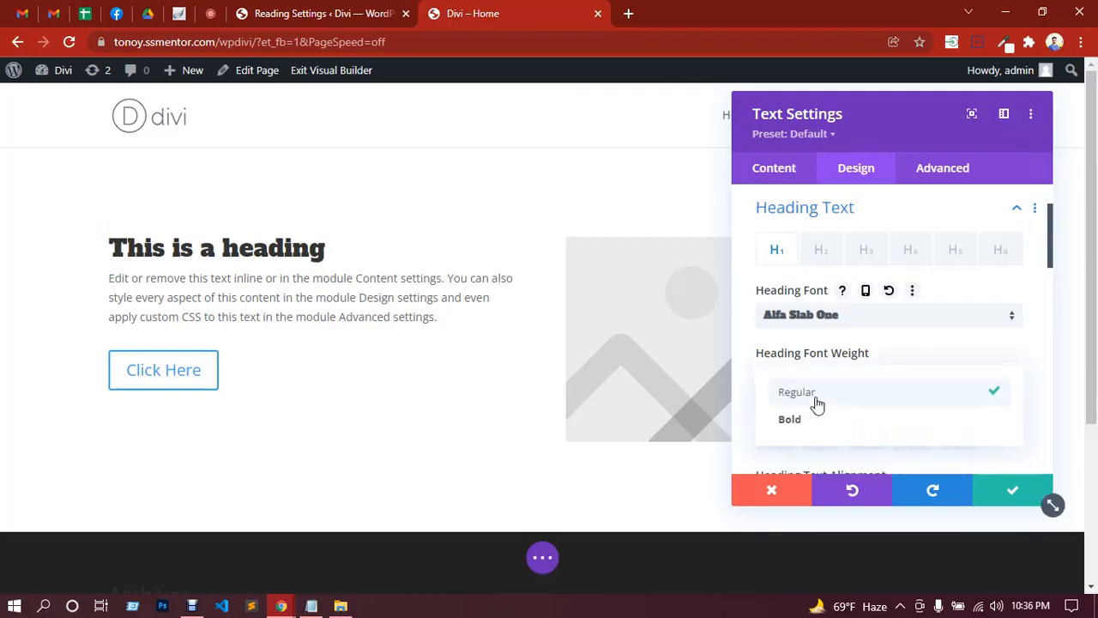
{"action": "left_click", "coordinate": [798, 421]}
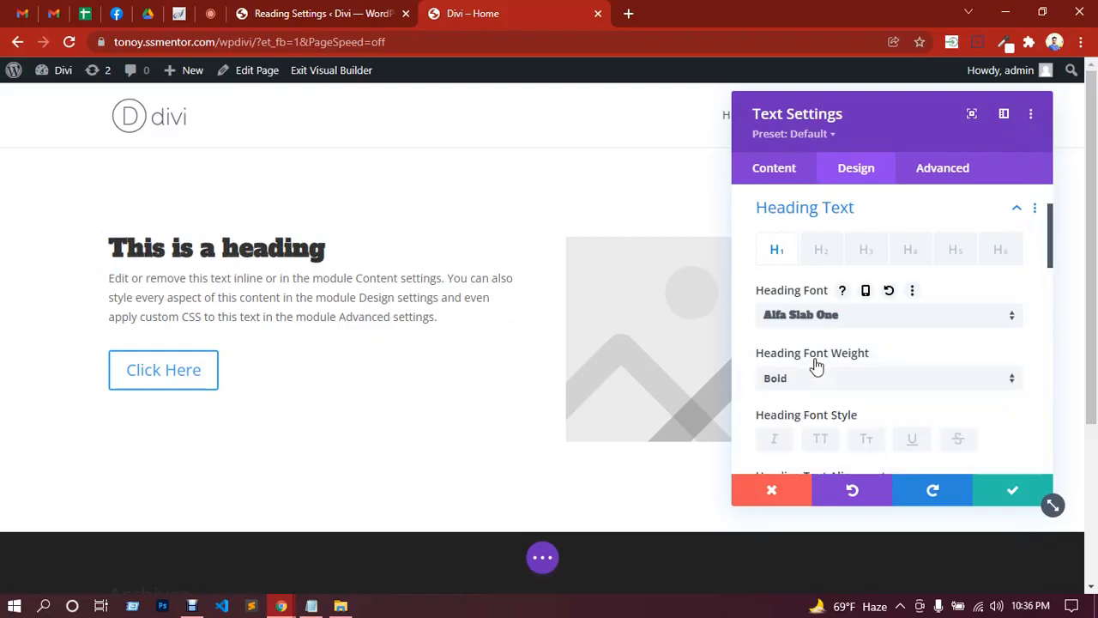
Try the italic, uppercase, small caps, underline and strikethrough styles on the H1 heading, turning each one off again.
{"action": "scroll", "coordinate": [839, 365], "scroll_direction": "down", "scroll_amount": 2}
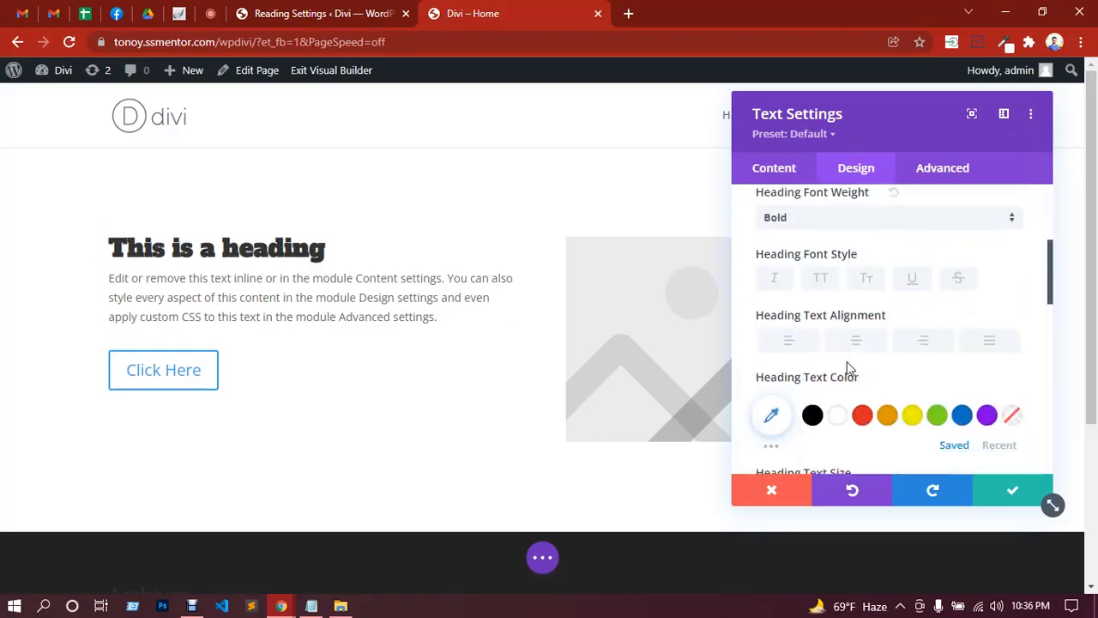
{"action": "left_click", "coordinate": [776, 283]}
{"action": "left_click", "coordinate": [775, 283]}
{"action": "left_click", "coordinate": [822, 283]}
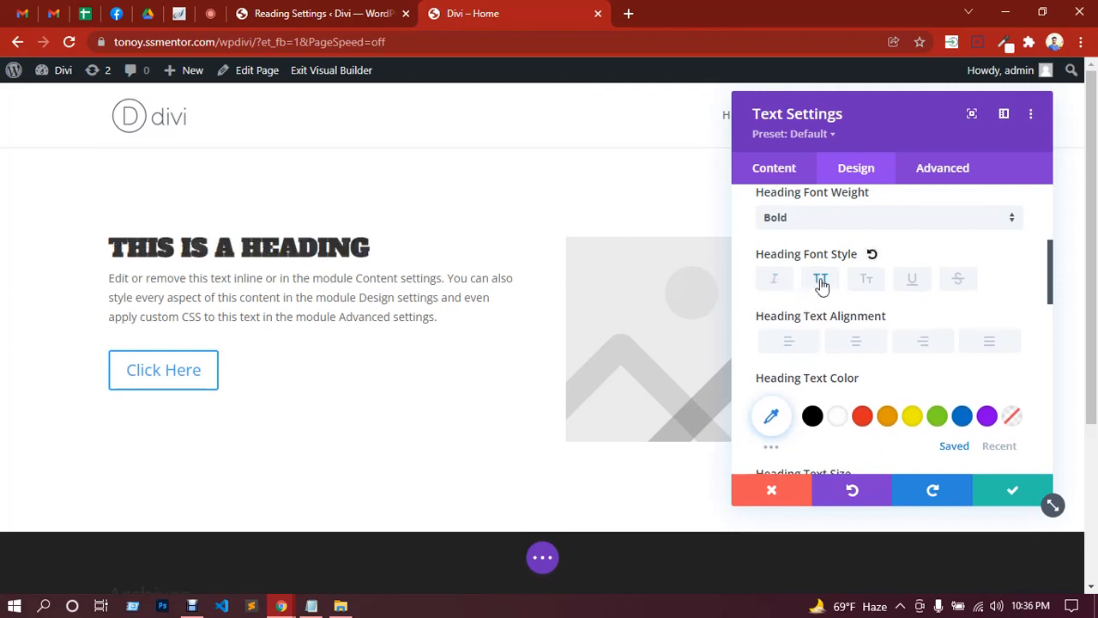
{"action": "left_click", "coordinate": [822, 283]}
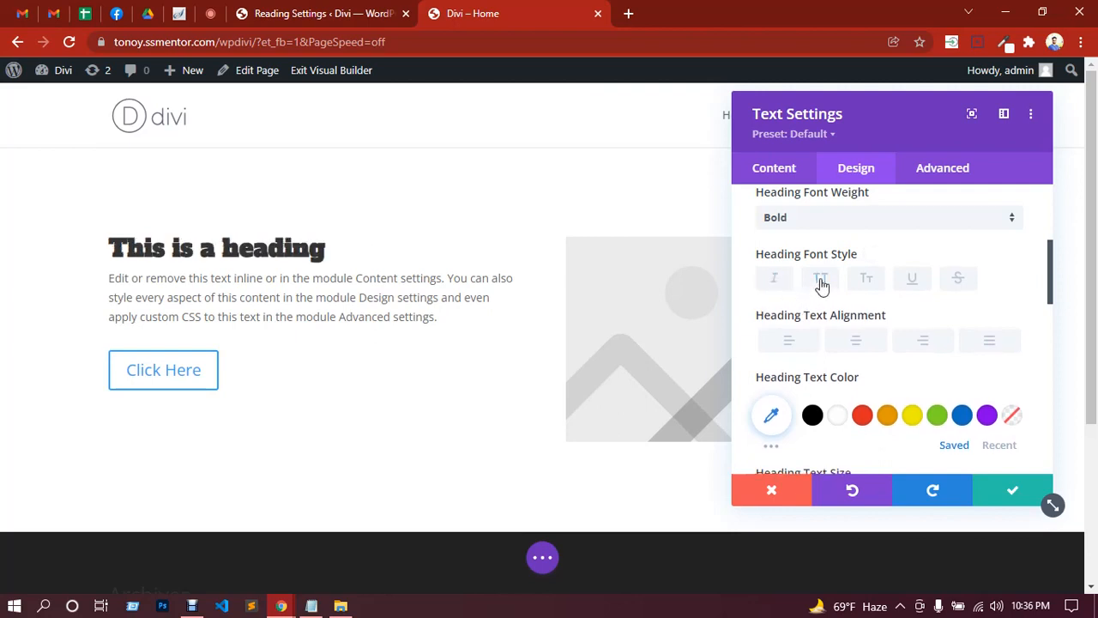
{"action": "left_click", "coordinate": [866, 282]}
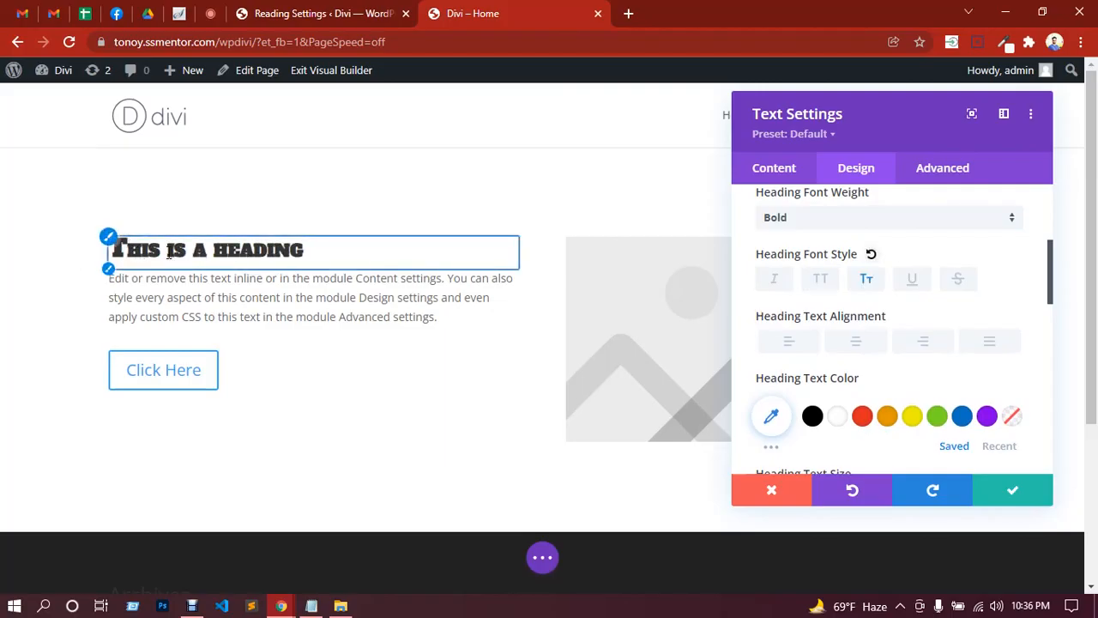
{"action": "left_click", "coordinate": [869, 286]}
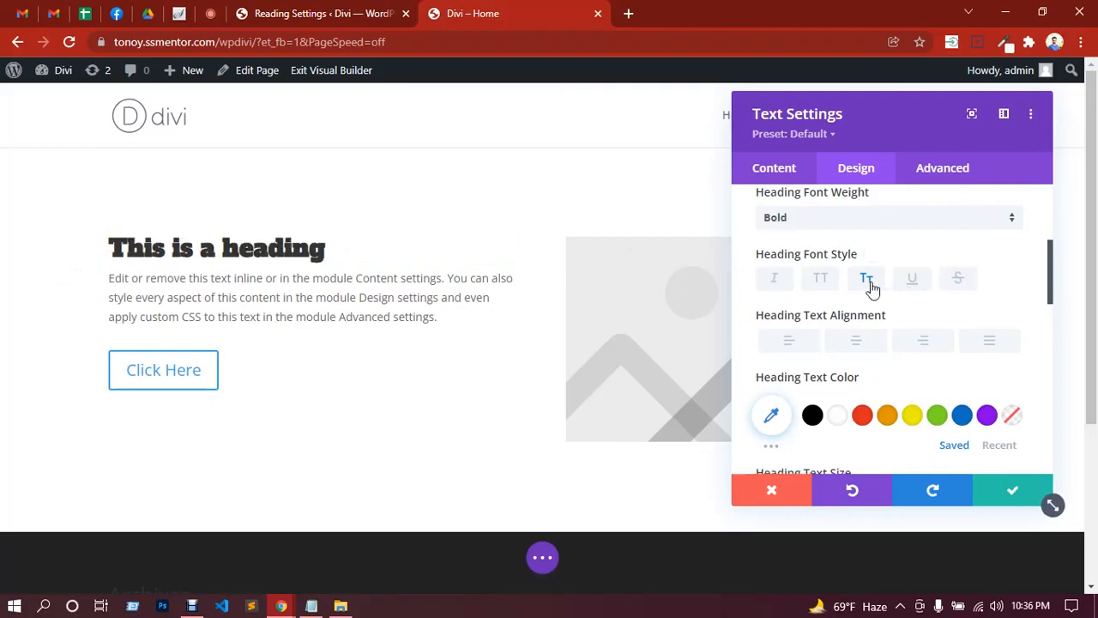
{"action": "left_click", "coordinate": [914, 280]}
{"action": "left_click", "coordinate": [913, 281]}
{"action": "left_click", "coordinate": [959, 284]}
{"action": "left_click", "coordinate": [959, 283]}
Try the center and right alignments on the H1 heading and set its text alignment to justified.
{"action": "left_click", "coordinate": [853, 353]}
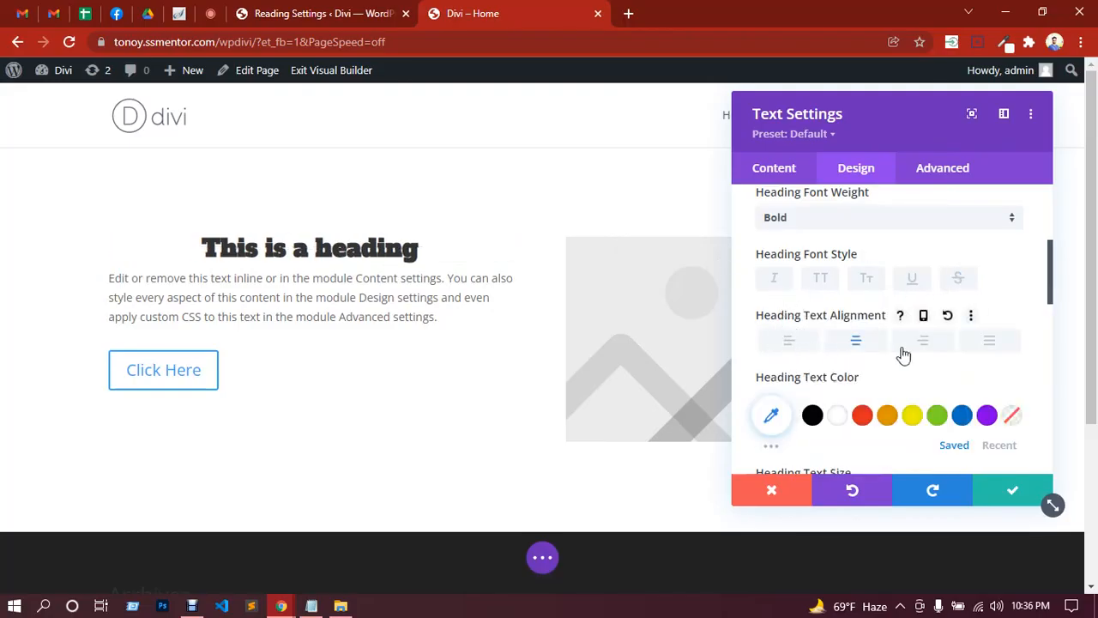
{"action": "left_click", "coordinate": [921, 354]}
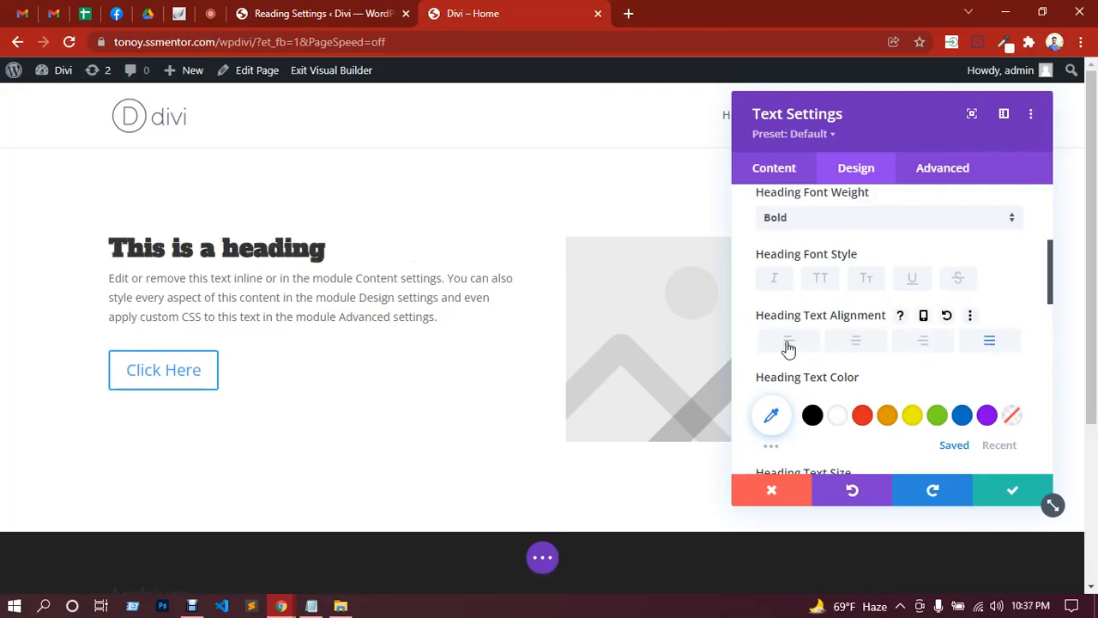
Apply the purple swatch to the H1 heading text, and replace that color with the hex value #08c.
{"action": "scroll", "coordinate": [890, 363], "scroll_direction": "down", "scroll_amount": 2}
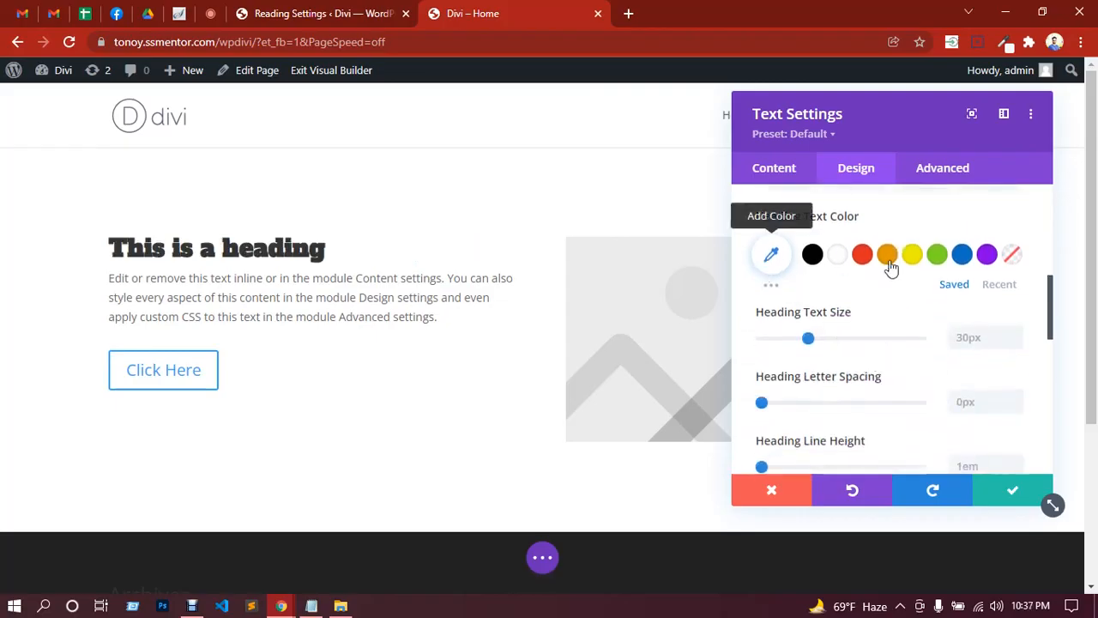
{"action": "left_click", "coordinate": [986, 257]}
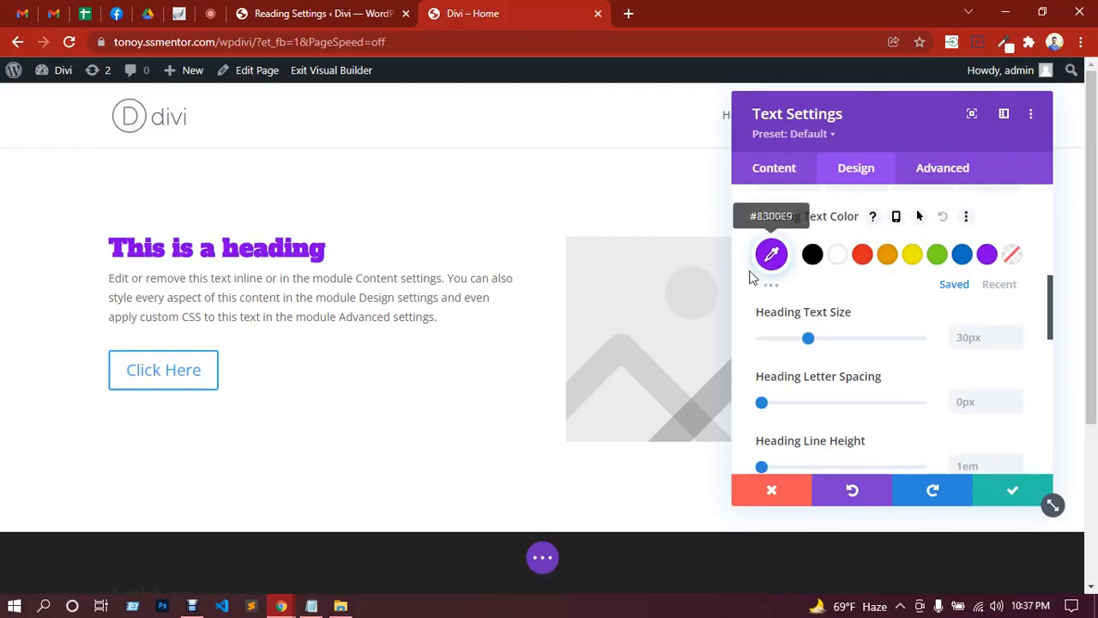
{"action": "left_click", "coordinate": [773, 255]}
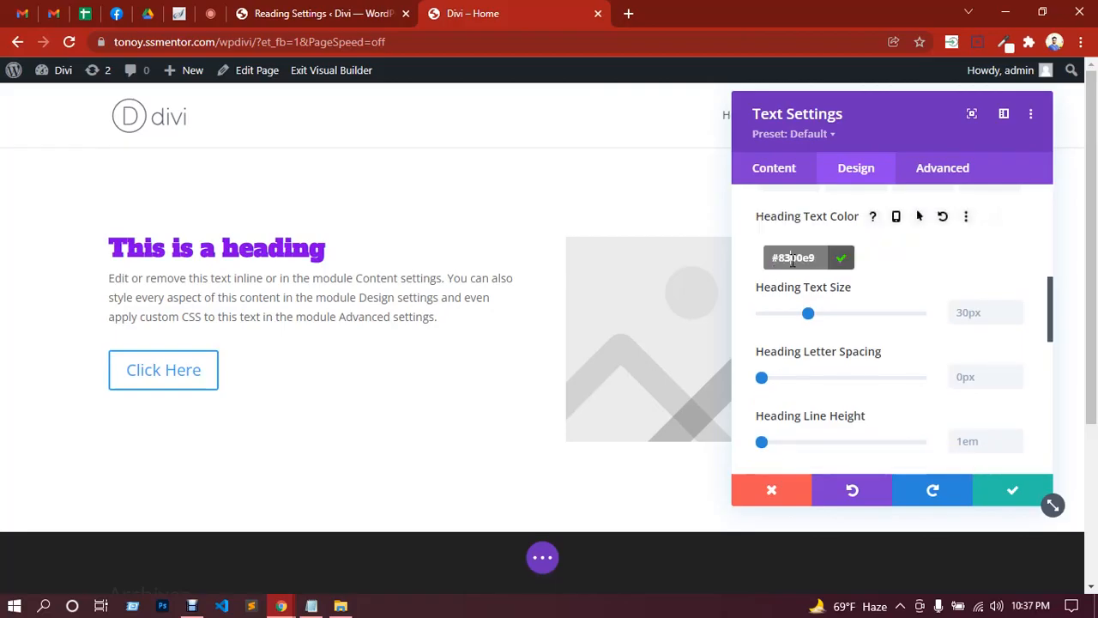
{"action": "type", "text": "#08"}
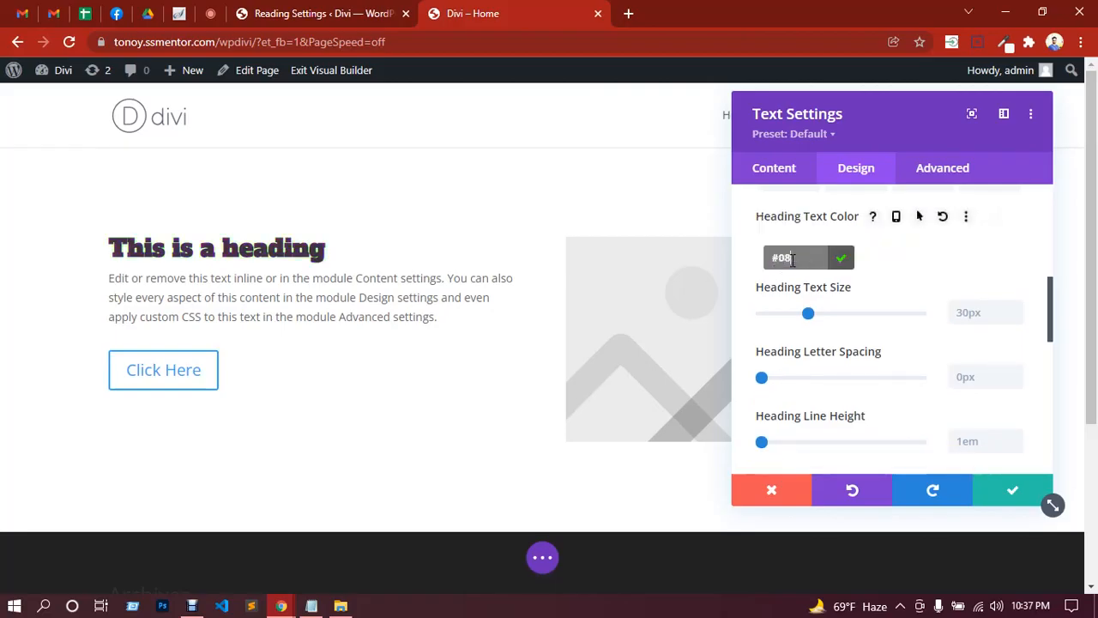
{"action": "type", "text": "c"}
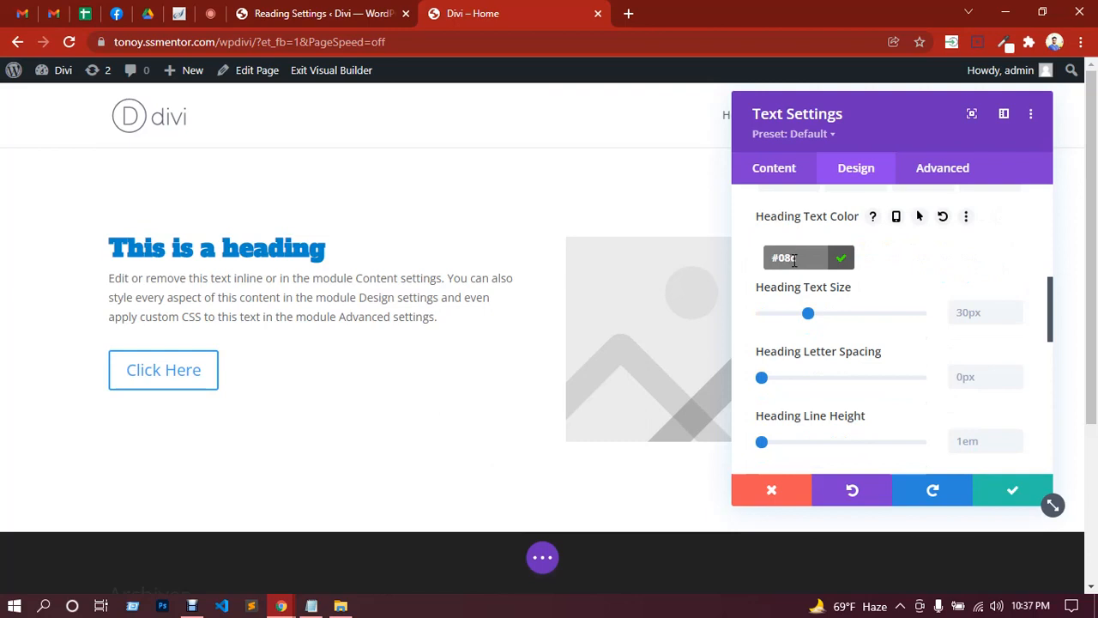
{"action": "left_click", "coordinate": [931, 270]}
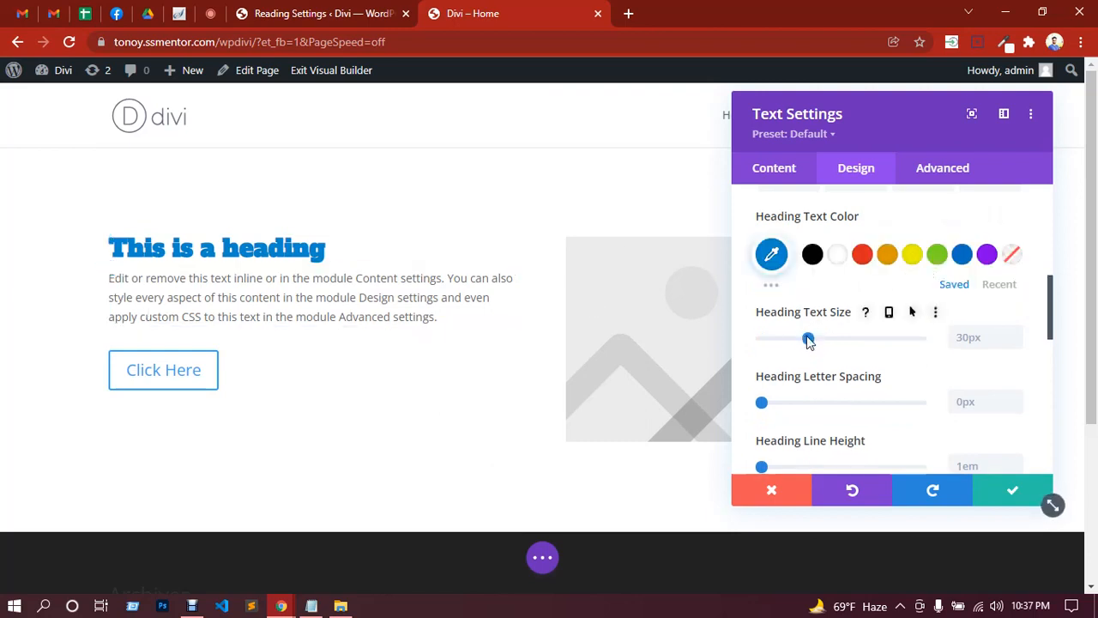
Increase the H1 heading text size to 49px and its letter spacing to 3px.
{"action": "left_click_drag", "start_coordinate": [811, 340], "coordinate": [840, 339]}
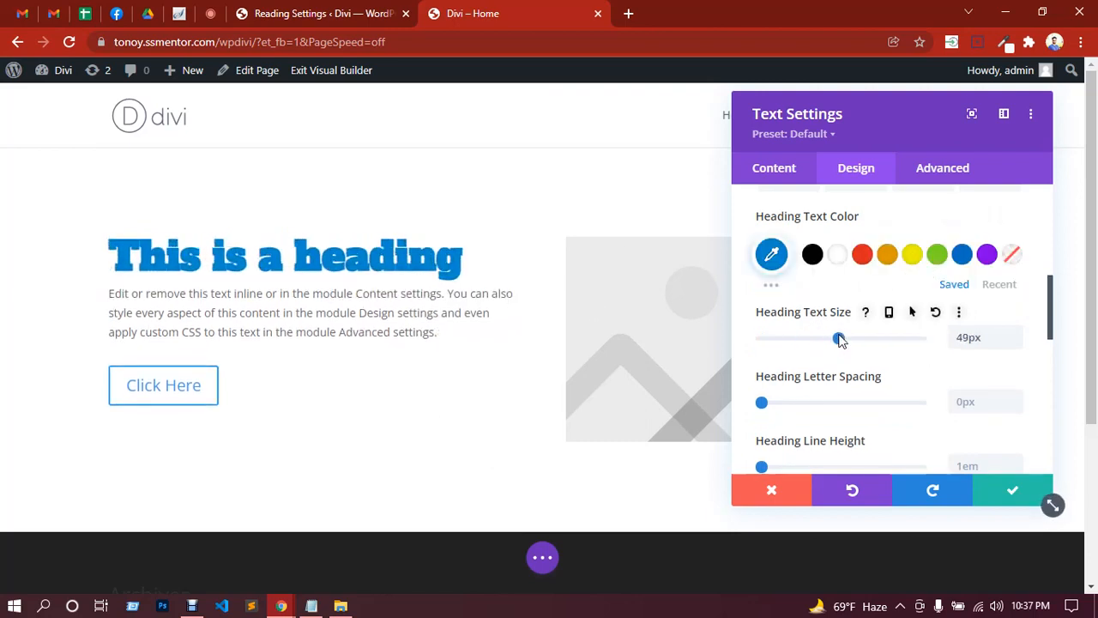
{"action": "scroll", "coordinate": [920, 346], "scroll_direction": "down", "scroll_amount": 2}
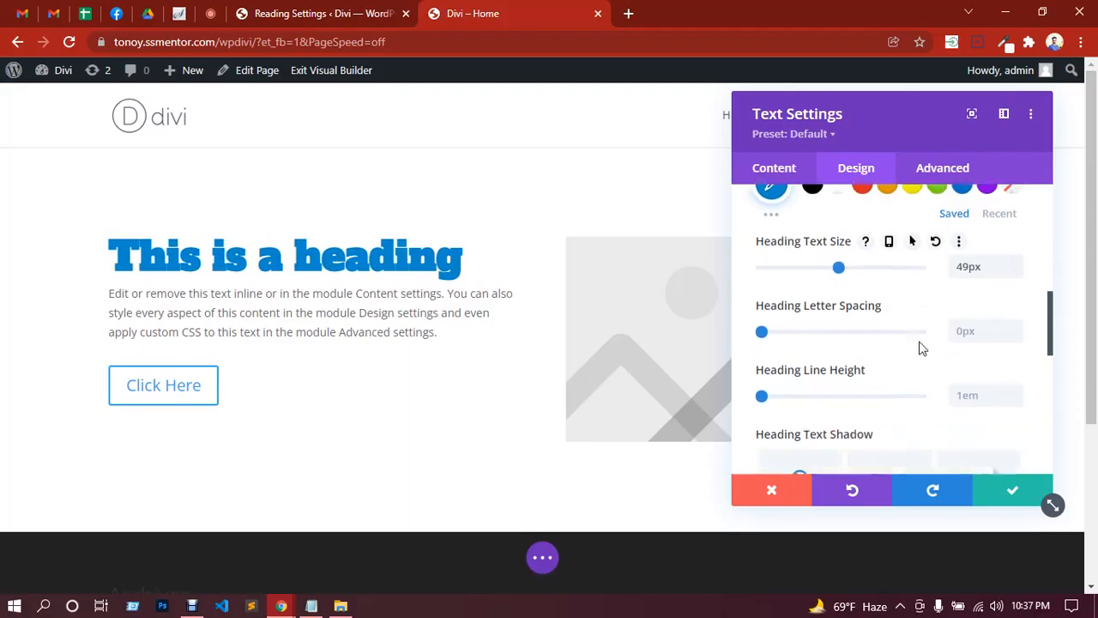
{"action": "left_click", "coordinate": [1015, 317]}
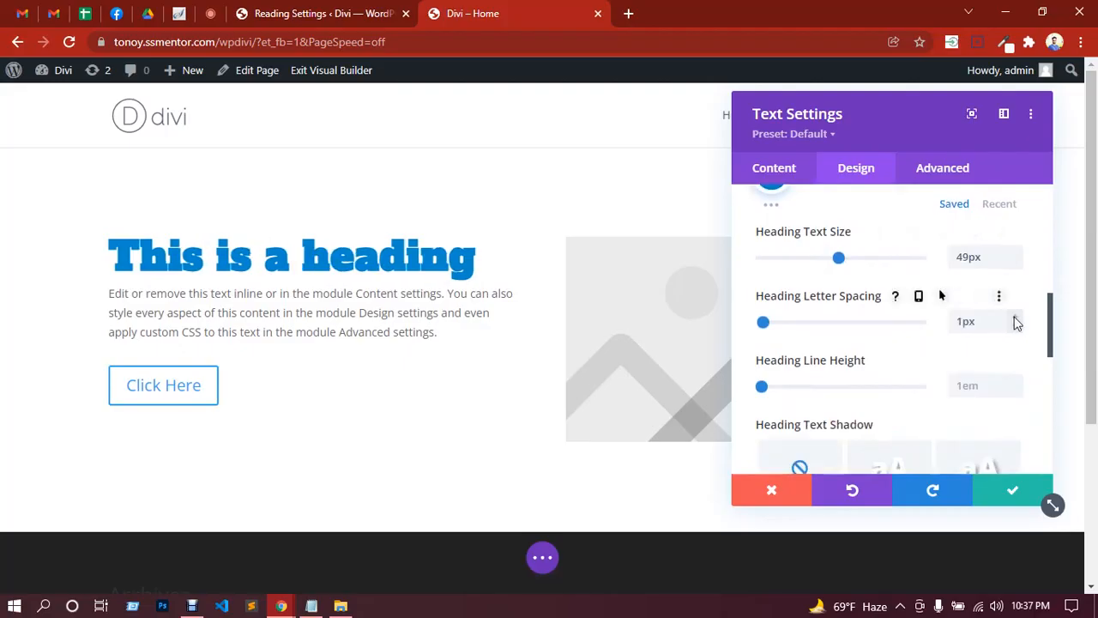
{"action": "left_click", "coordinate": [1015, 317]}
{"action": "left_click", "coordinate": [1015, 317]}
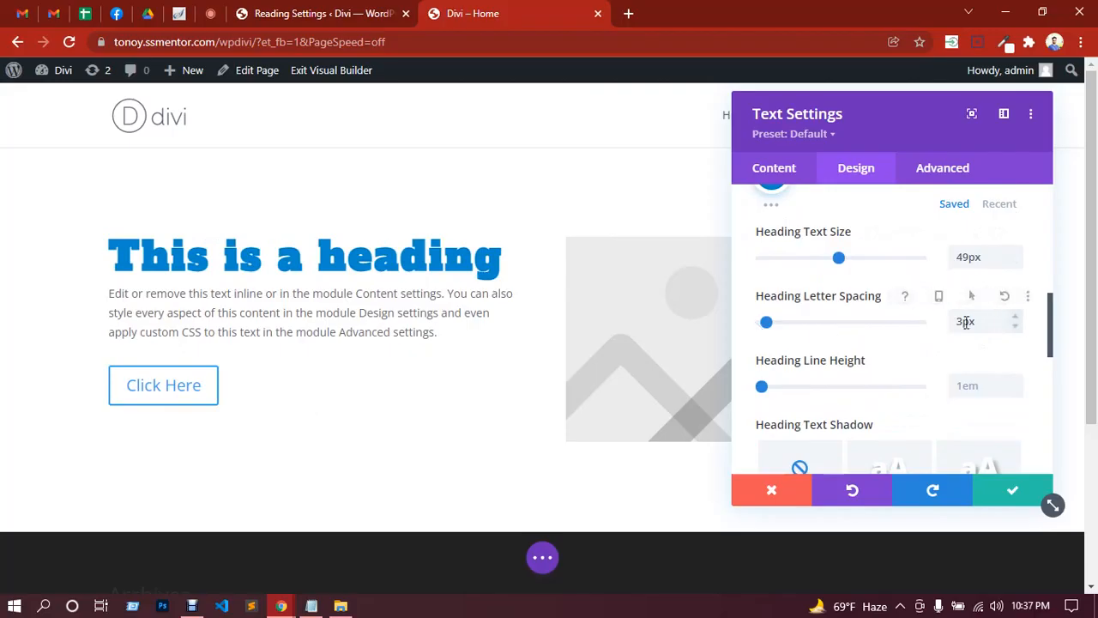
{"action": "left_click_drag", "start_coordinate": [963, 322], "coordinate": [941, 328]}
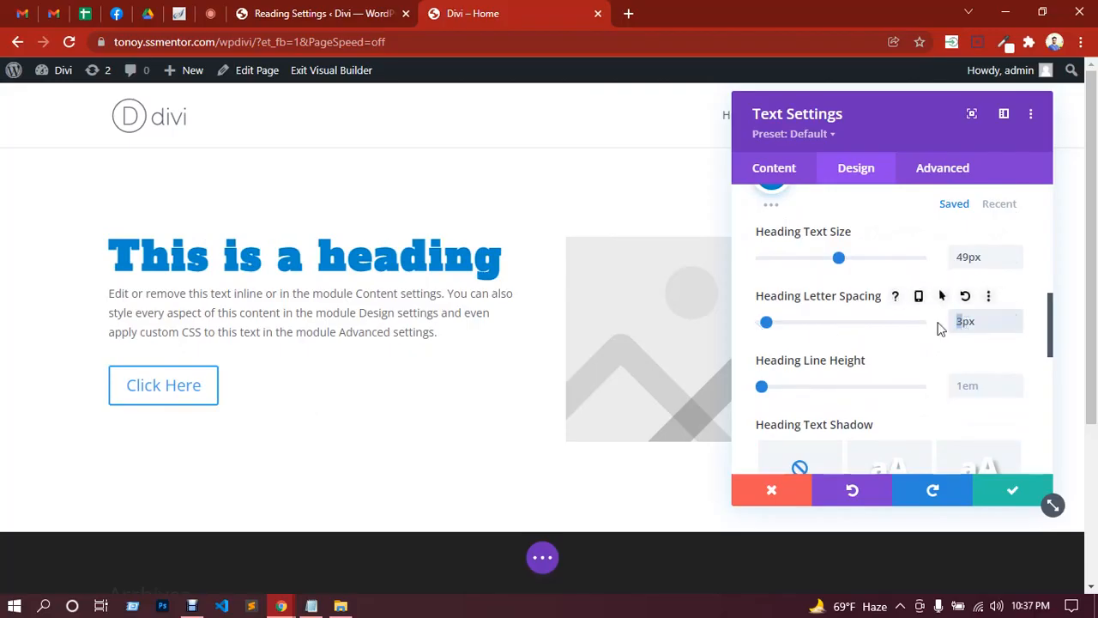
{"action": "scroll", "coordinate": [933, 320], "scroll_direction": "down", "scroll_amount": 2}
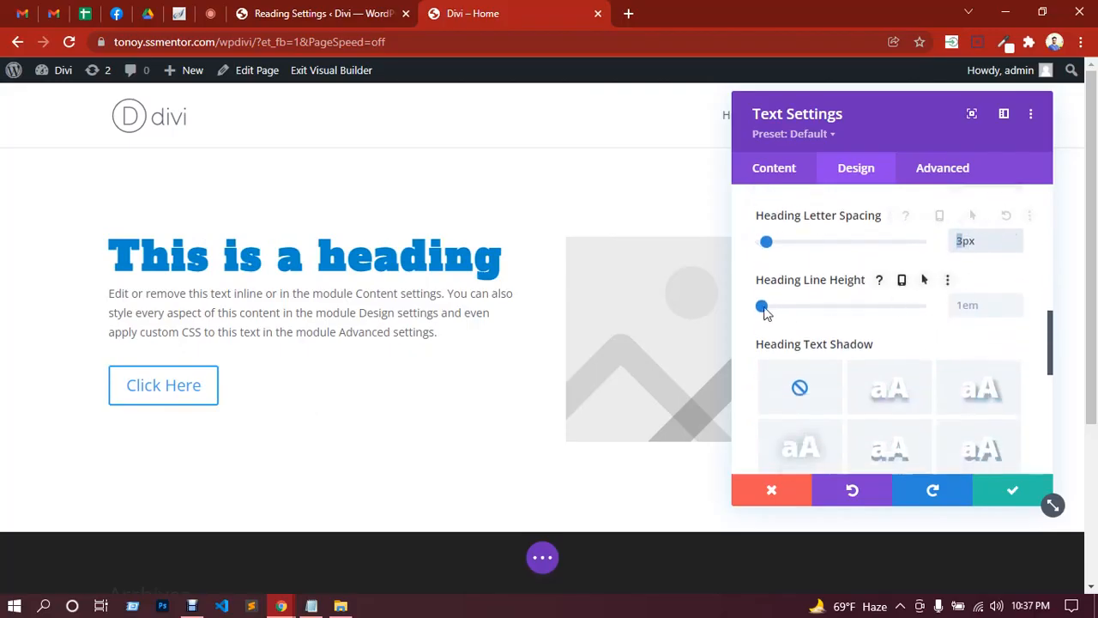
Set the heading line height to 1.1em and try the first heading text shadow preset, turning the shadow off again.
{"action": "left_click_drag", "start_coordinate": [763, 308], "coordinate": [769, 307]}
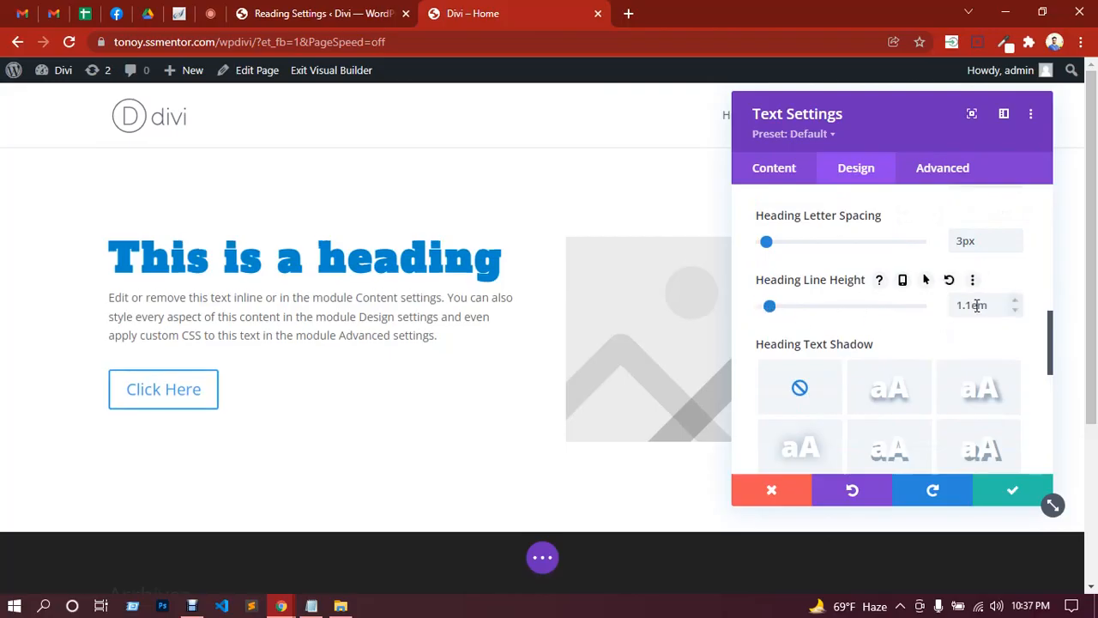
{"action": "scroll", "coordinate": [961, 306], "scroll_direction": "down", "scroll_amount": 4}
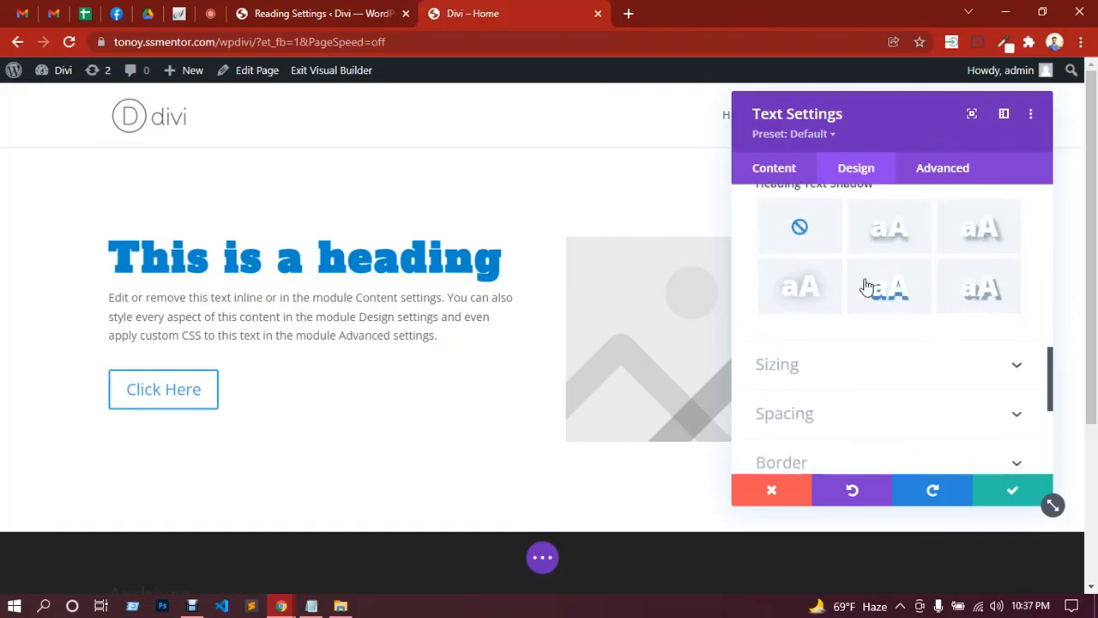
{"action": "scroll", "coordinate": [846, 263], "scroll_direction": "up", "scroll_amount": 2}
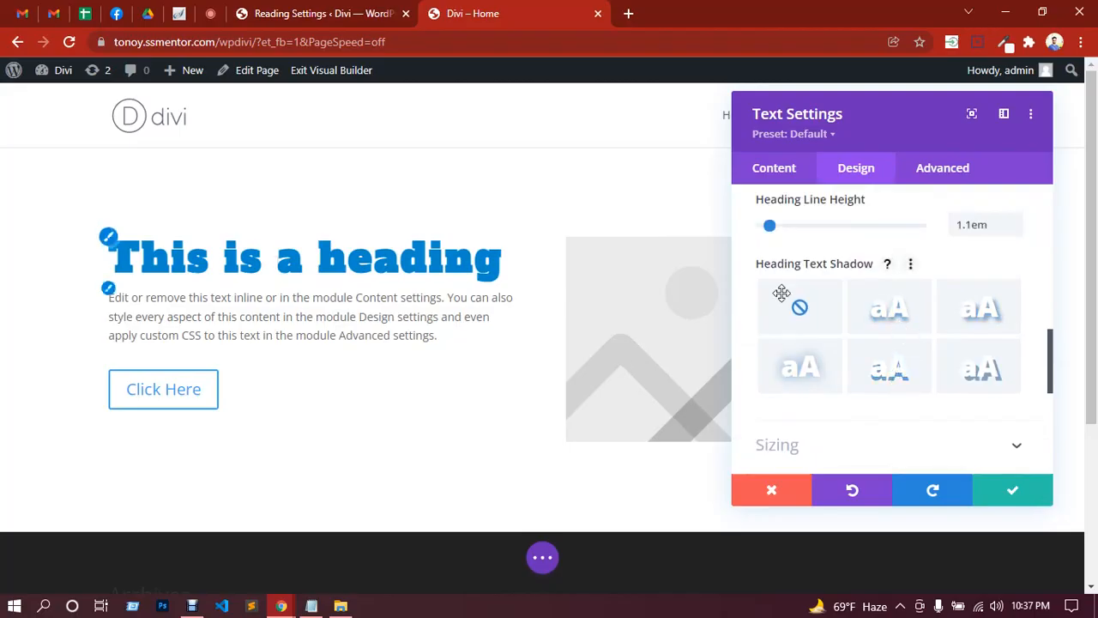
{"action": "left_click", "coordinate": [887, 319]}
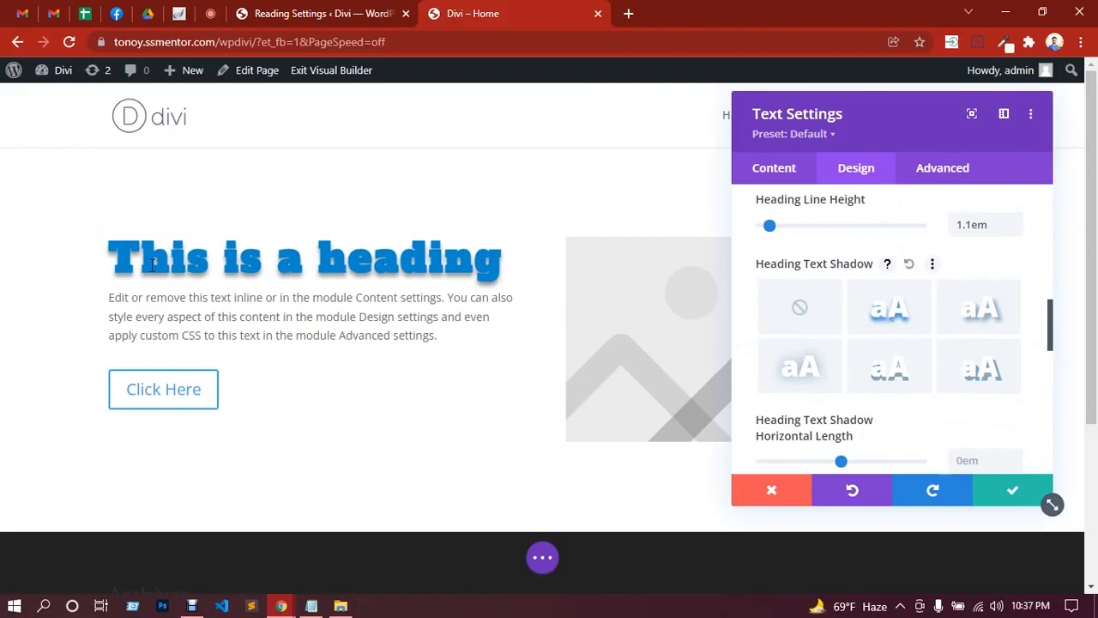
{"action": "left_click", "coordinate": [791, 308]}
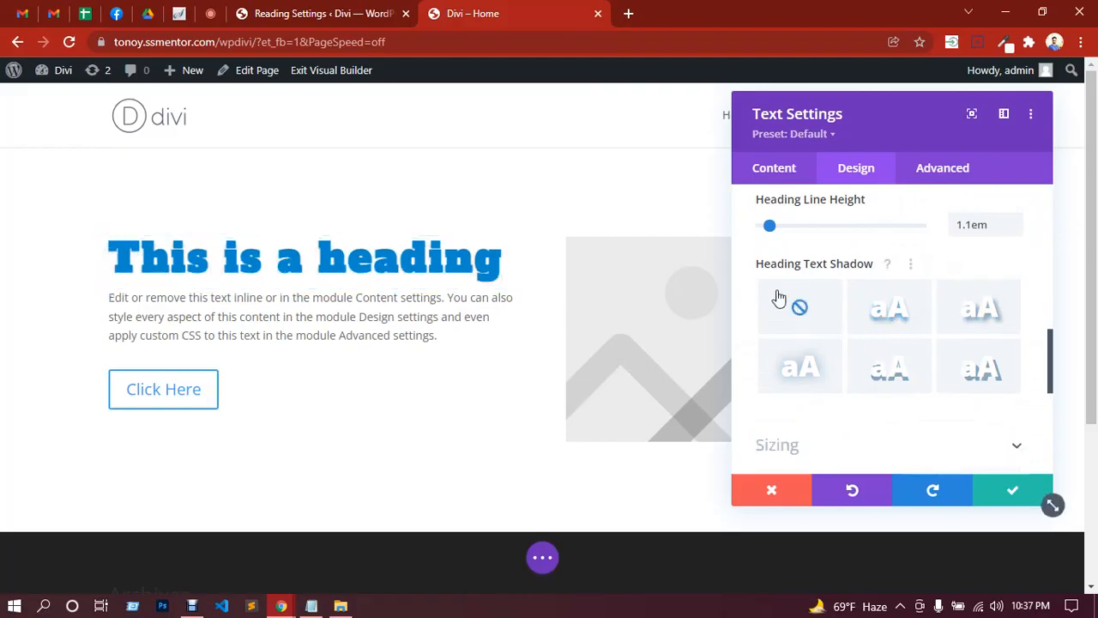
Try adjusting the text module's width in the sizing options and clear the value to restore the default.
{"action": "scroll", "coordinate": [873, 313], "scroll_direction": "down", "scroll_amount": 2}
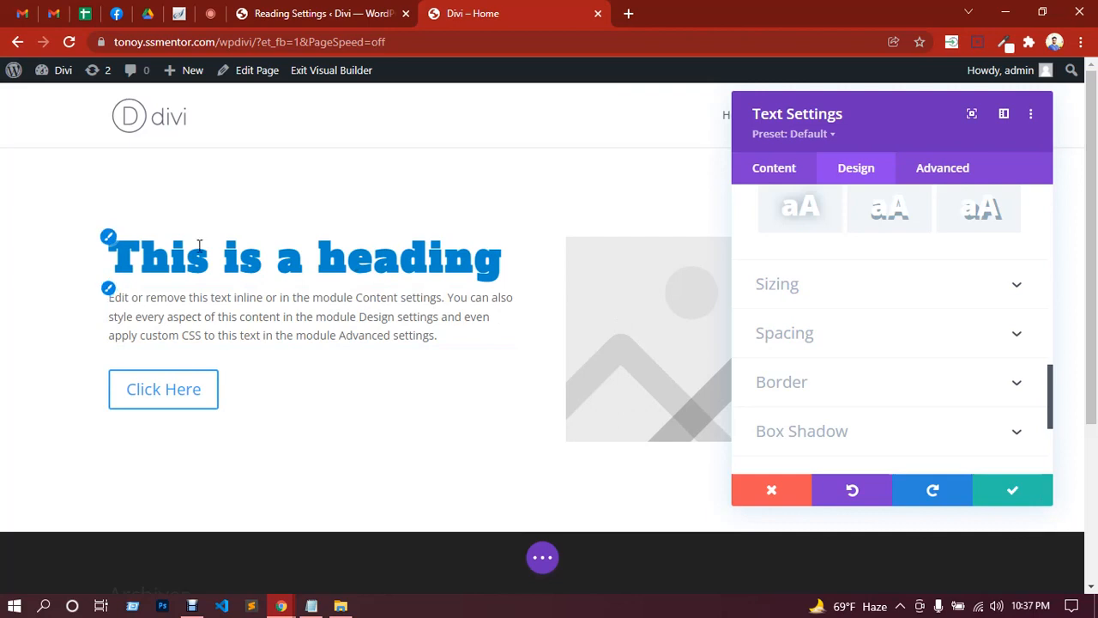
{"action": "scroll", "coordinate": [883, 301], "scroll_direction": "down", "scroll_amount": 2}
{"action": "scroll", "coordinate": [873, 301], "scroll_direction": "up", "scroll_amount": 2}
{"action": "left_click", "coordinate": [863, 292]}
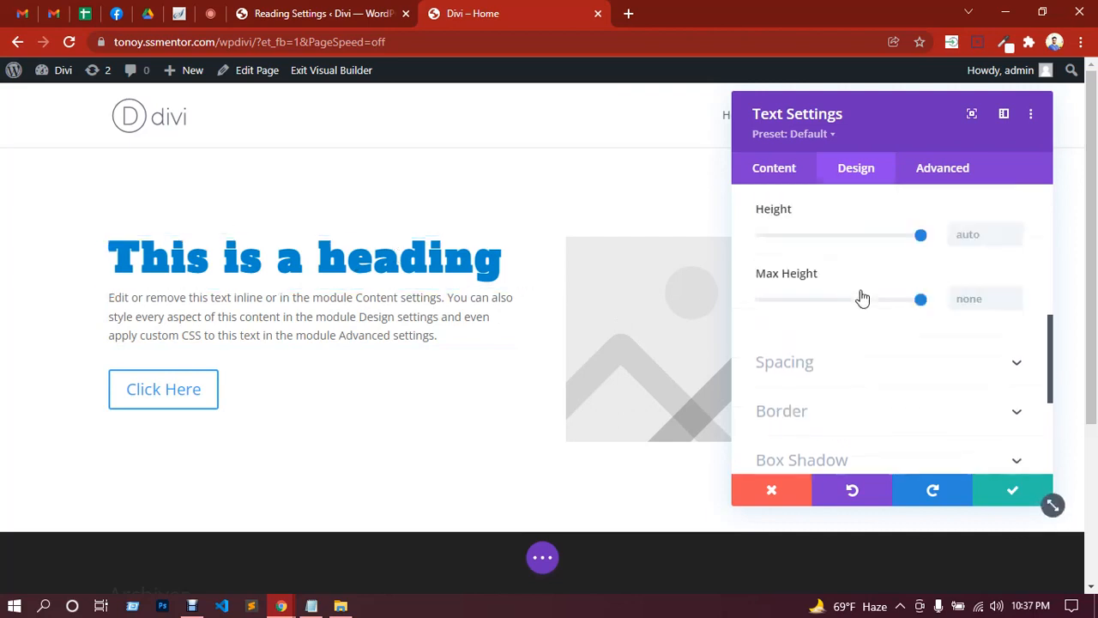
{"action": "left_click_drag", "start_coordinate": [916, 270], "coordinate": [952, 264]}
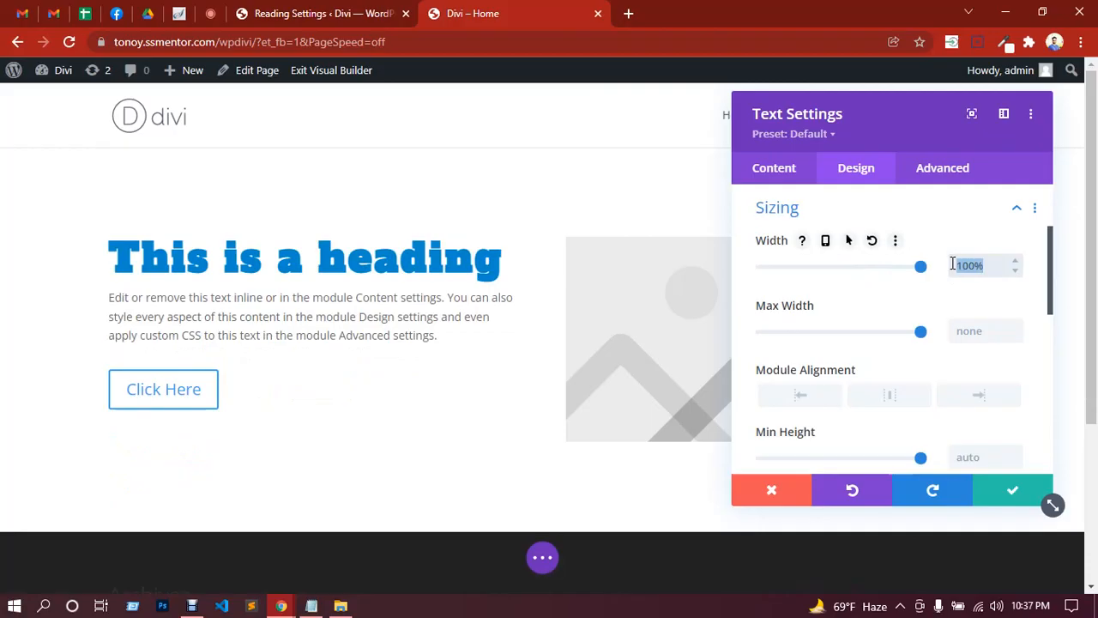
{"action": "key", "text": "BackSpace"}
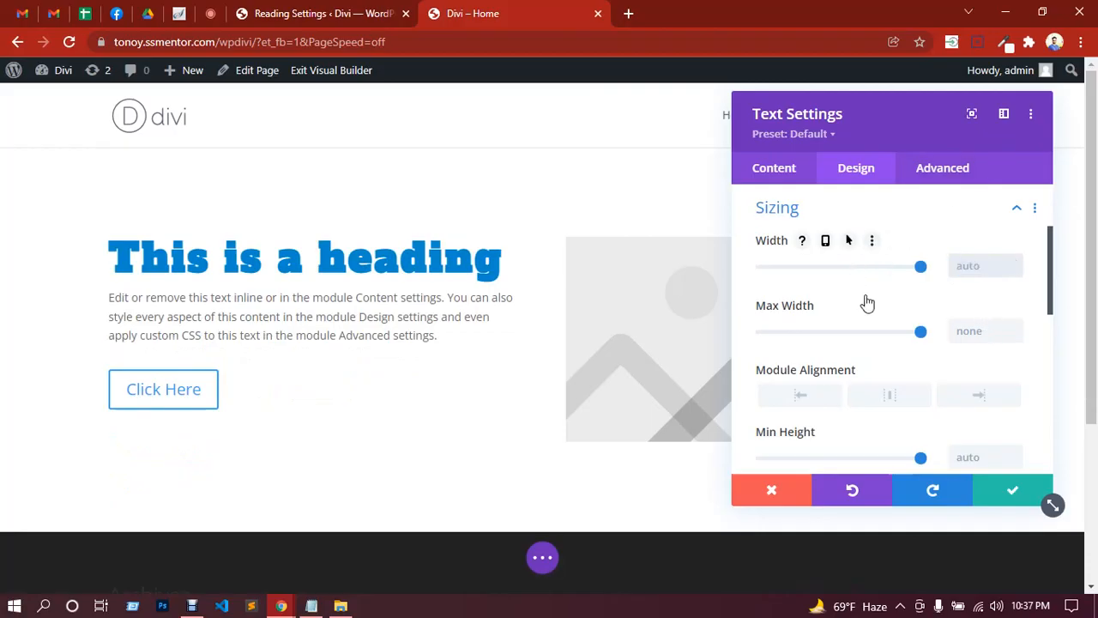
Look through the text module's remaining sizing options, its margin and padding settings, and its border options.
{"action": "scroll", "coordinate": [866, 302], "scroll_direction": "down", "scroll_amount": 2}
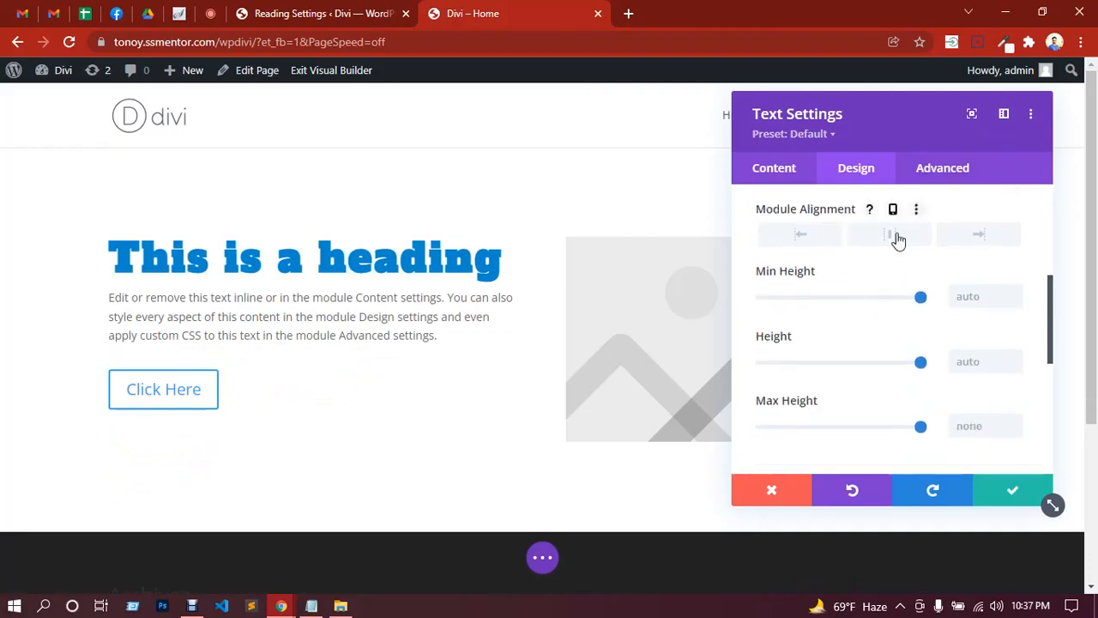
{"action": "scroll", "coordinate": [837, 283], "scroll_direction": "down", "scroll_amount": 2}
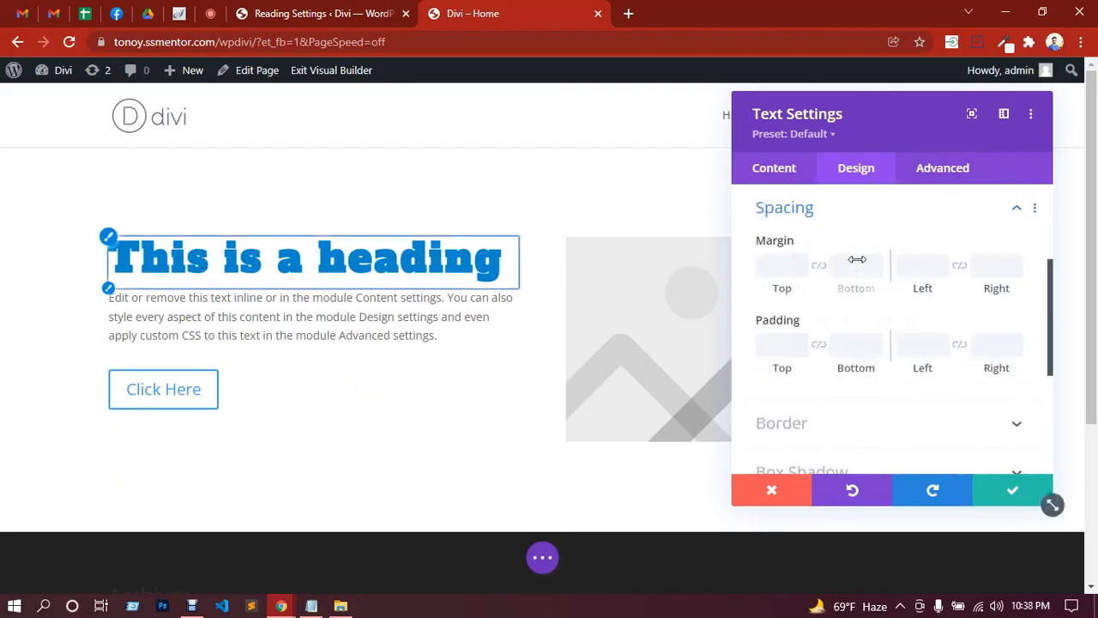
{"action": "scroll", "coordinate": [796, 274], "scroll_direction": "down", "scroll_amount": 2}
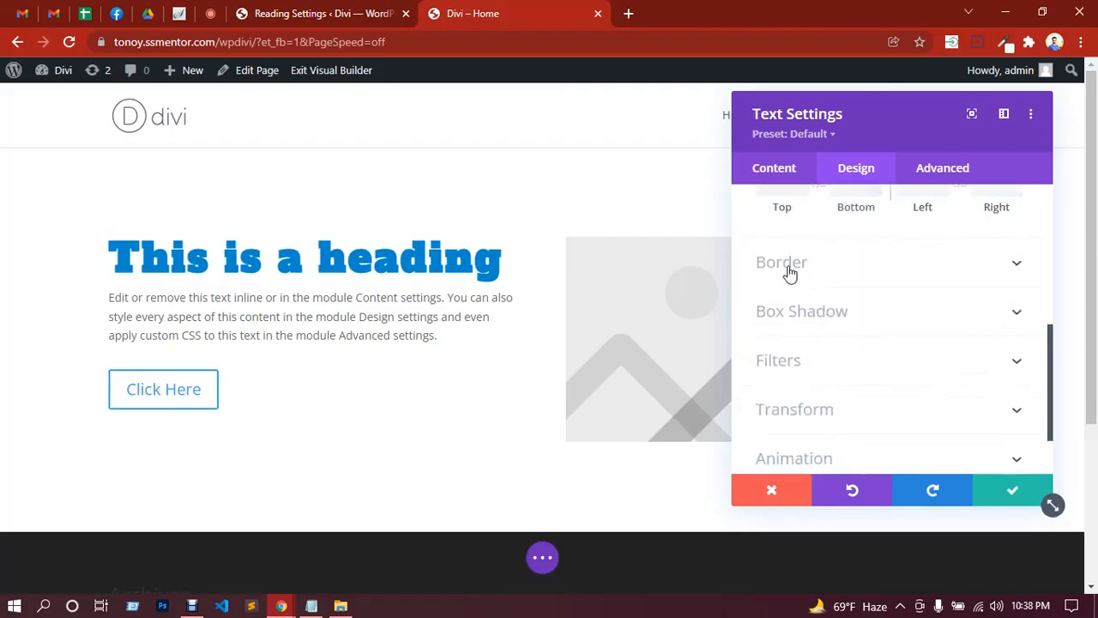
{"action": "left_click", "coordinate": [790, 273]}
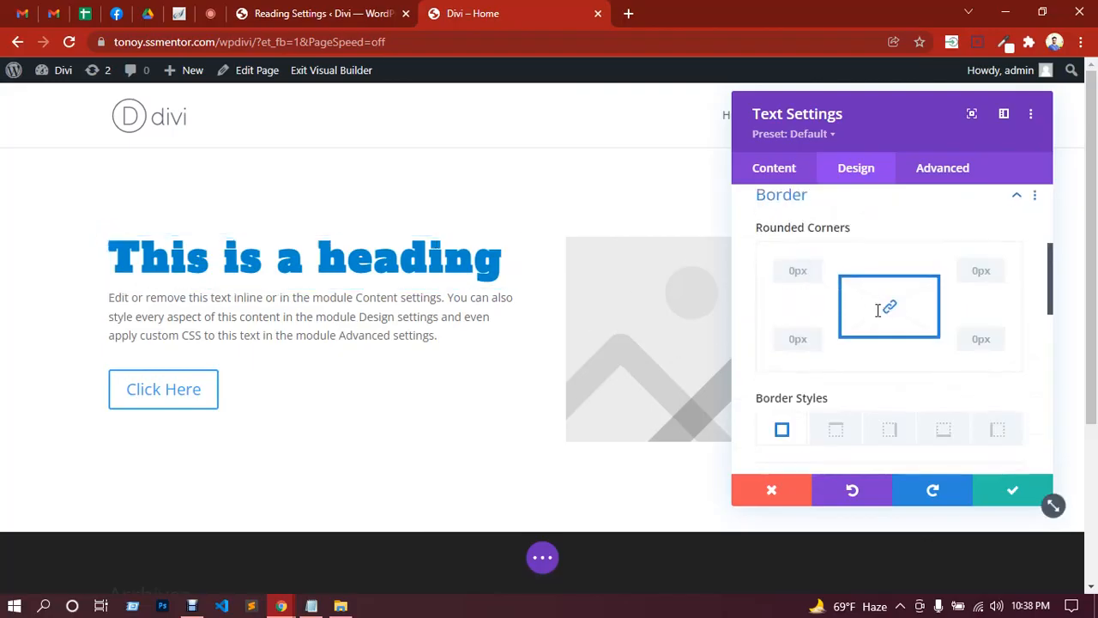
{"action": "scroll", "coordinate": [745, 280], "scroll_direction": "down", "scroll_amount": 2}
{"action": "scroll", "coordinate": [948, 296], "scroll_direction": "down", "scroll_amount": 2}
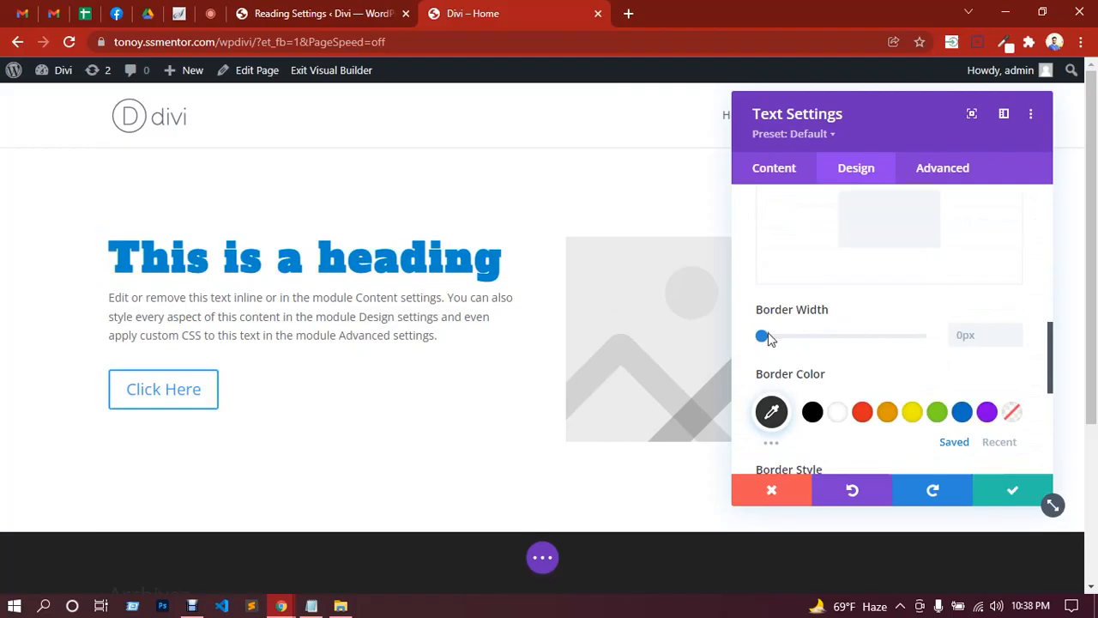
{"action": "scroll", "coordinate": [965, 330], "scroll_direction": "down", "scroll_amount": 2}
{"action": "scroll", "coordinate": [801, 252], "scroll_direction": "down", "scroll_amount": 1}
{"action": "scroll", "coordinate": [1025, 273], "scroll_direction": "up", "scroll_amount": 2}
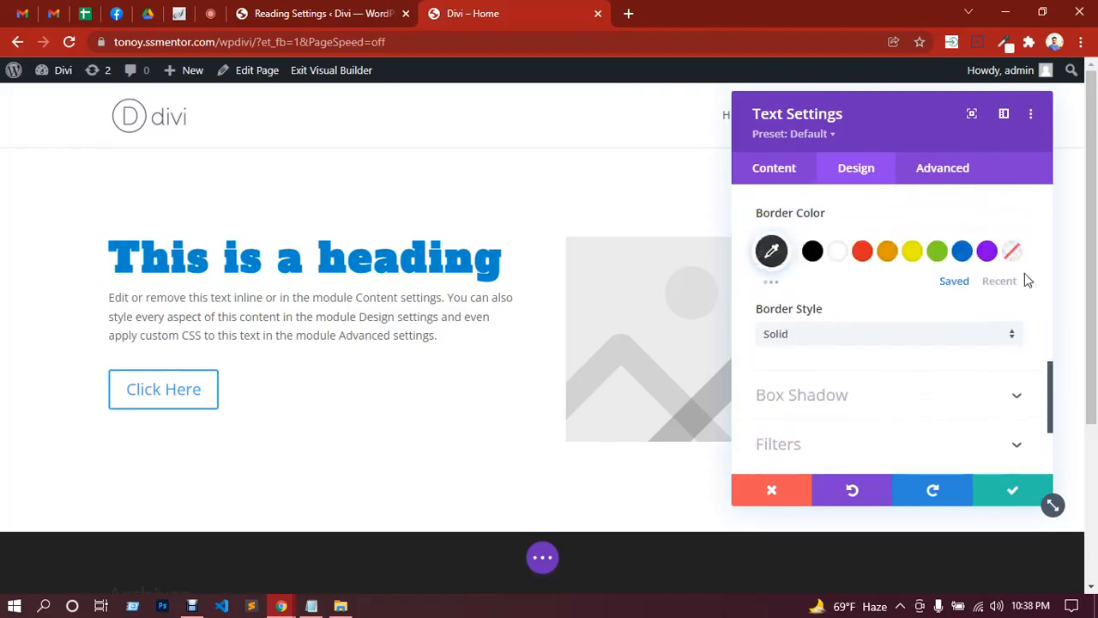
Try the first box shadow preset on the text module and remove the shadow again.
{"action": "scroll", "coordinate": [1024, 273], "scroll_direction": "down", "scroll_amount": 2}
{"action": "left_click", "coordinate": [824, 324]}
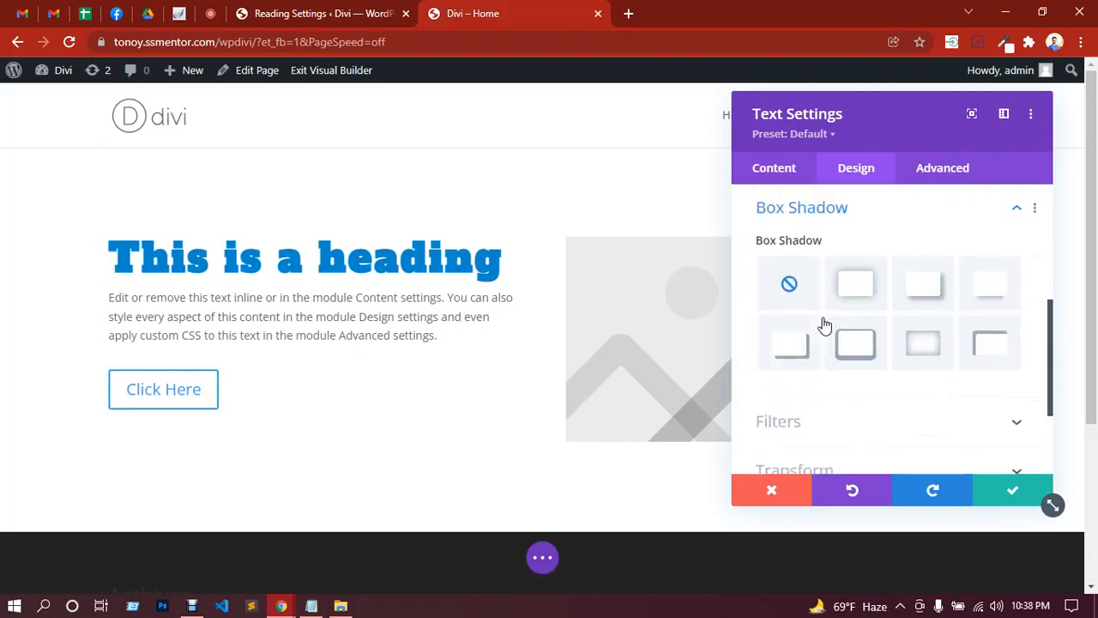
{"action": "left_click", "coordinate": [872, 306]}
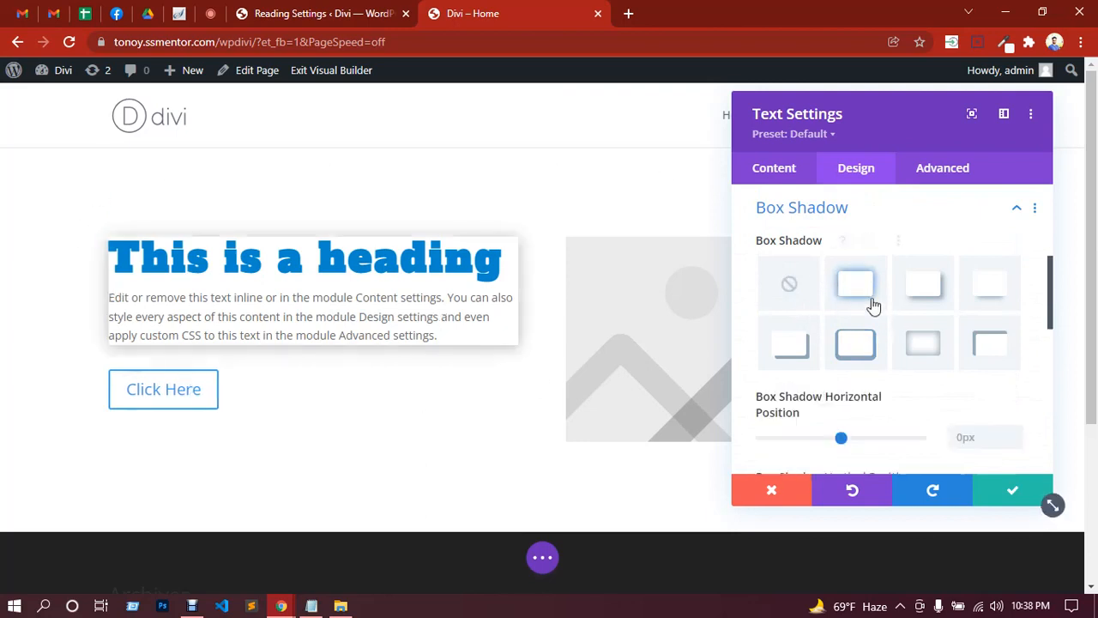
{"action": "left_click", "coordinate": [776, 296]}
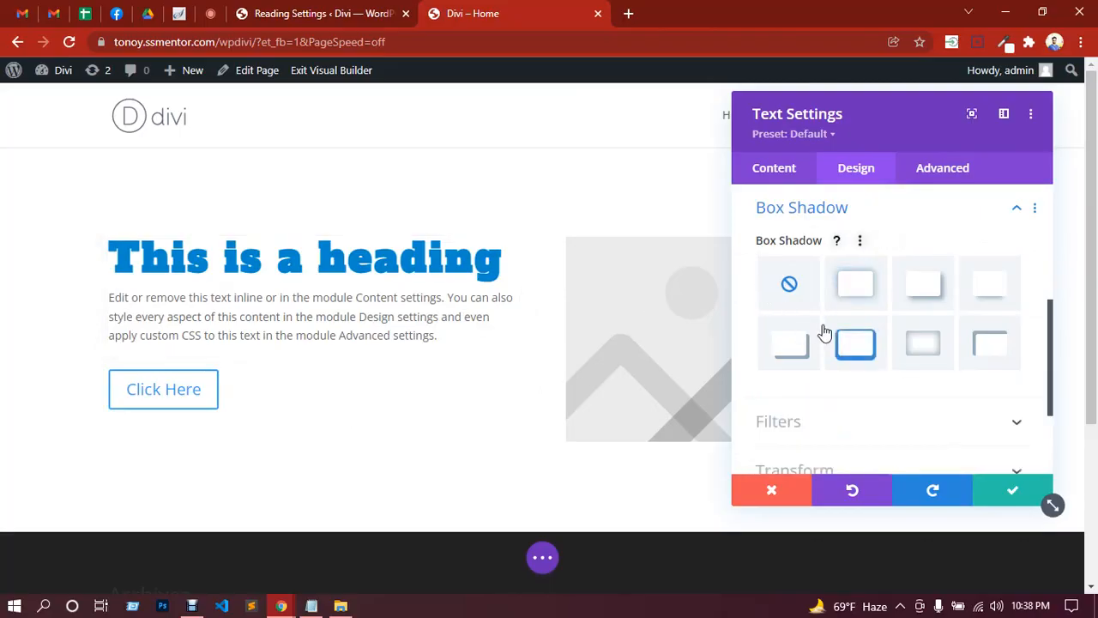
Examine the text module's filter options from hue and saturation down to opacity, blur and blend mode.
{"action": "scroll", "coordinate": [825, 334], "scroll_direction": "down", "scroll_amount": 2}
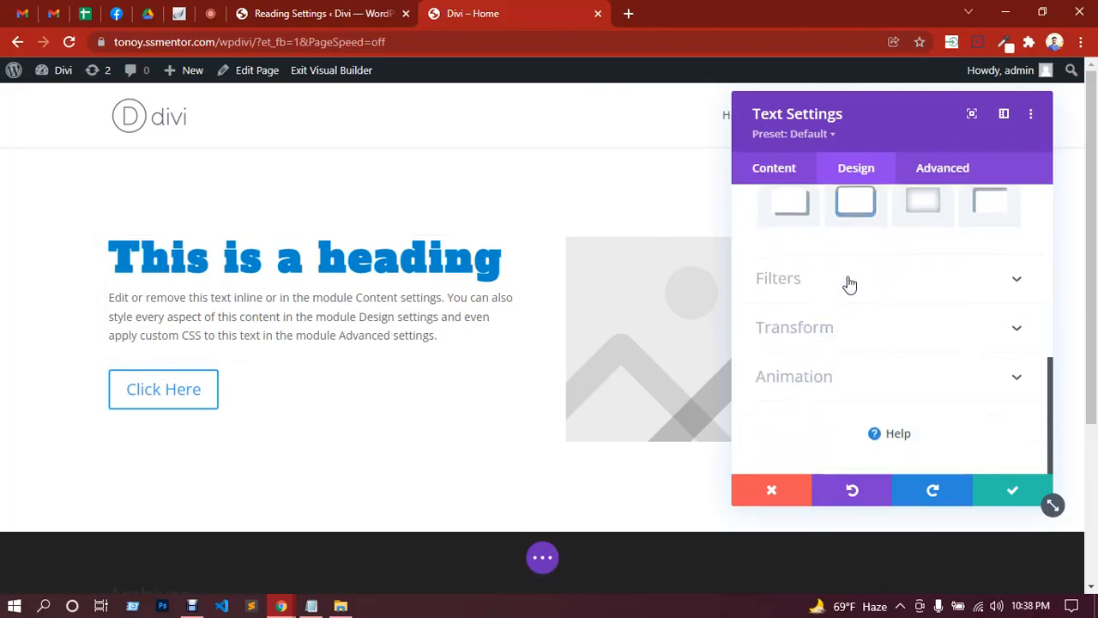
{"action": "left_click", "coordinate": [850, 284]}
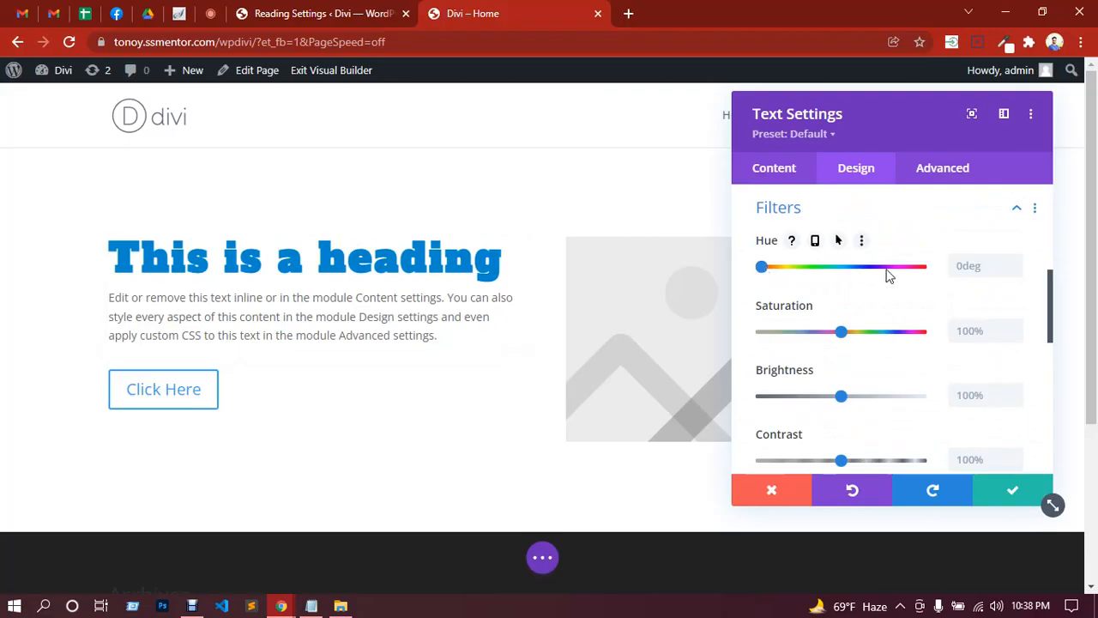
{"action": "scroll", "coordinate": [840, 368], "scroll_direction": "down", "scroll_amount": 3}
{"action": "scroll", "coordinate": [833, 343], "scroll_direction": "up", "scroll_amount": 4}
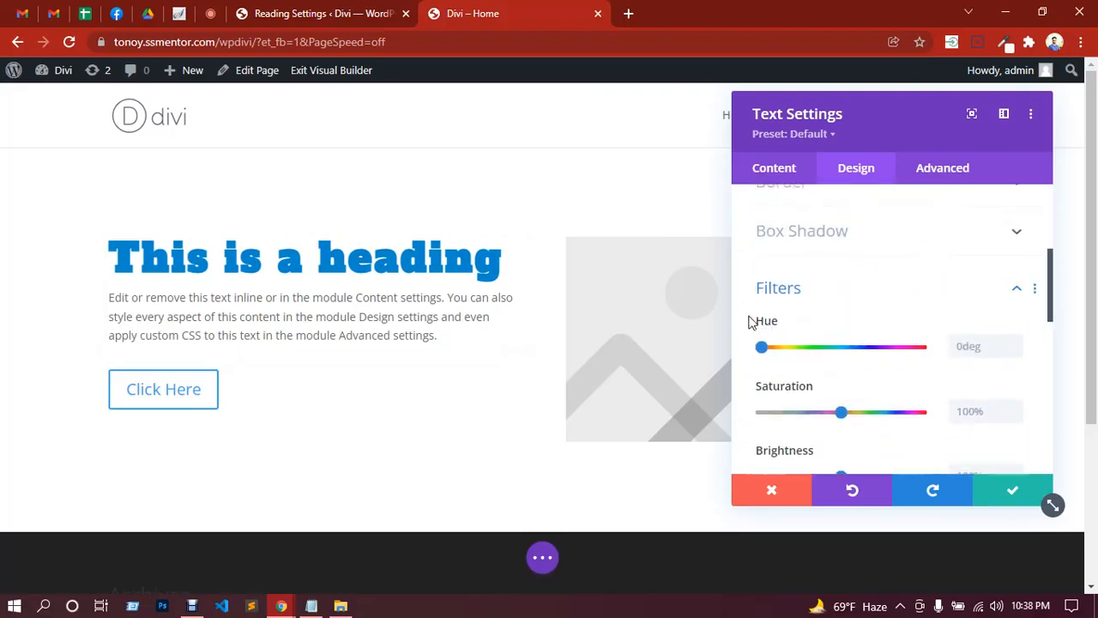
{"action": "scroll", "coordinate": [864, 351], "scroll_direction": "down", "scroll_amount": 3}
{"action": "scroll", "coordinate": [841, 360], "scroll_direction": "down", "scroll_amount": 2}
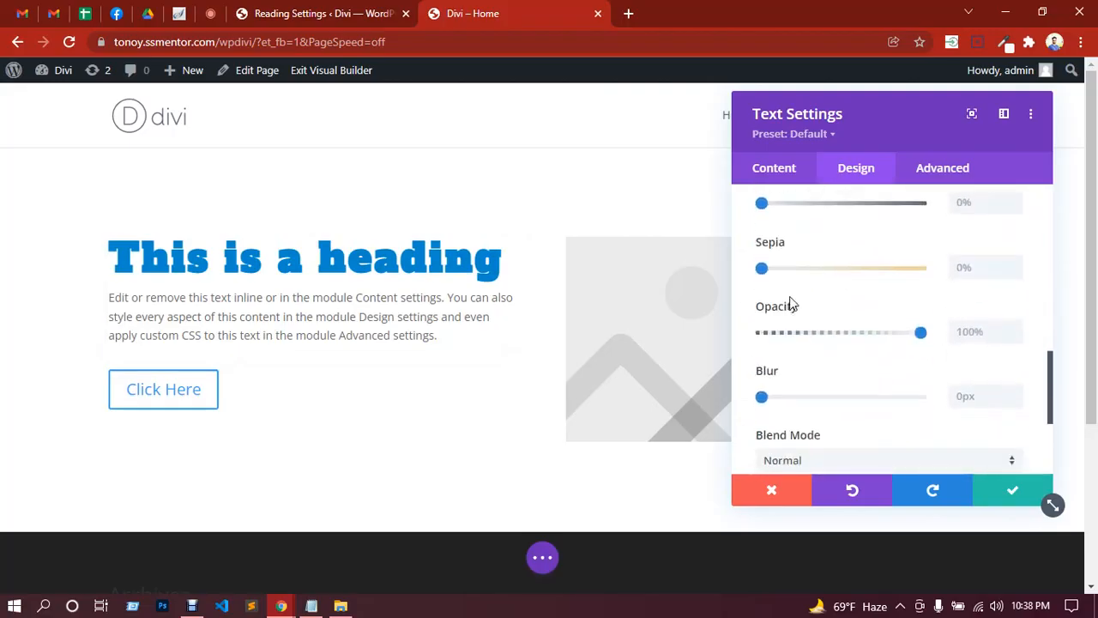
{"action": "scroll", "coordinate": [820, 367], "scroll_direction": "down", "scroll_amount": 2}
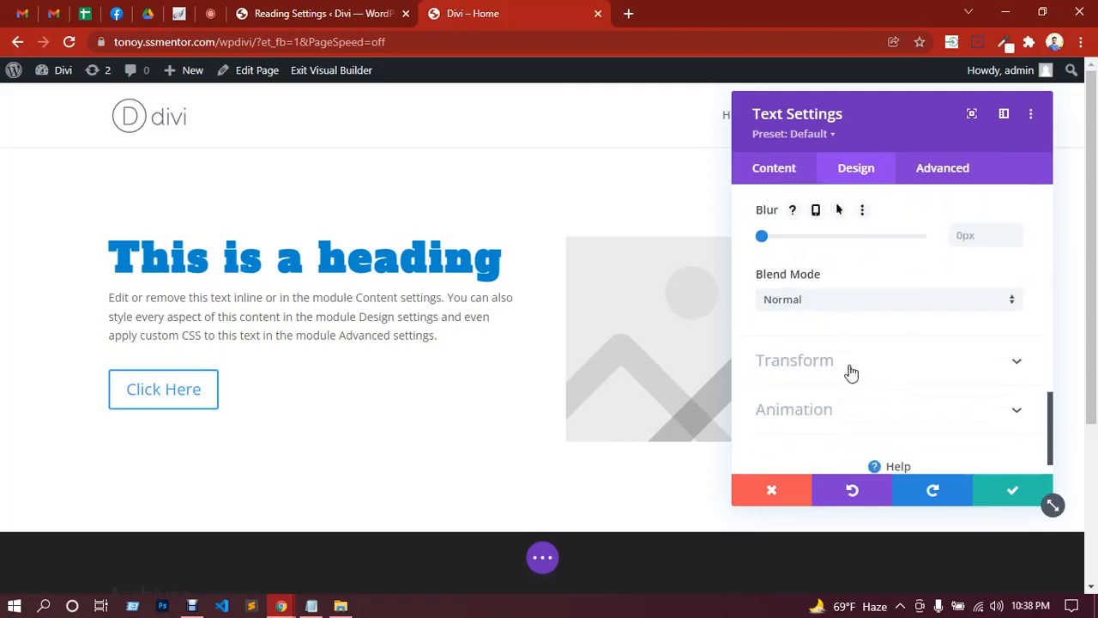
Examine the text module's transform options for scale, translate, rotate, skew and origin.
{"action": "left_click", "coordinate": [850, 371]}
{"action": "scroll", "coordinate": [840, 300], "scroll_direction": "down", "scroll_amount": 1}
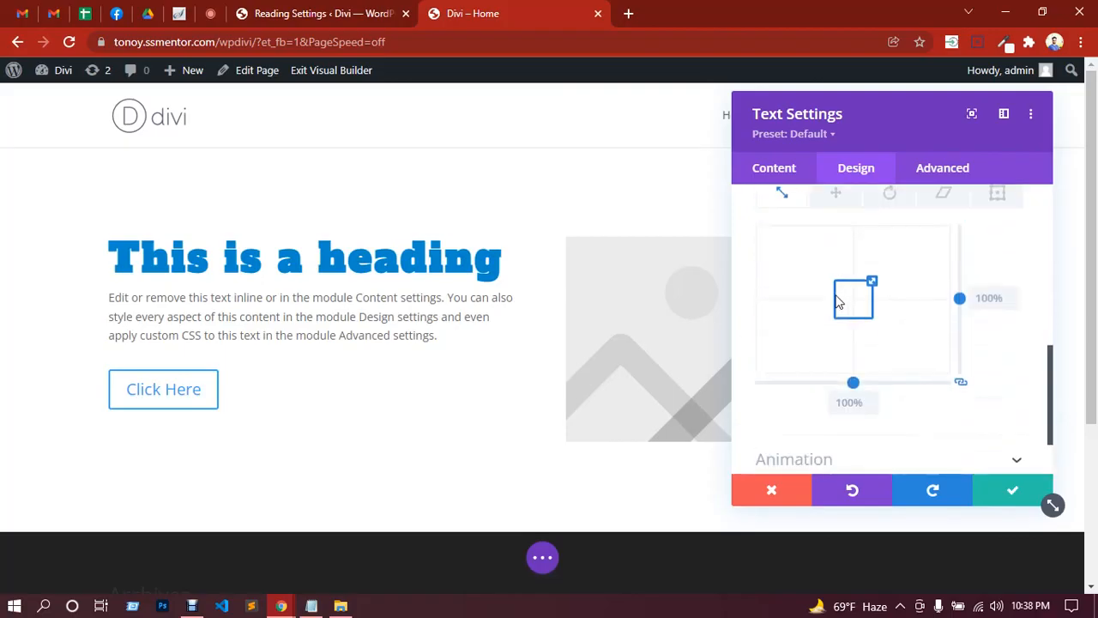
{"action": "scroll", "coordinate": [851, 333], "scroll_direction": "up", "scroll_amount": 2}
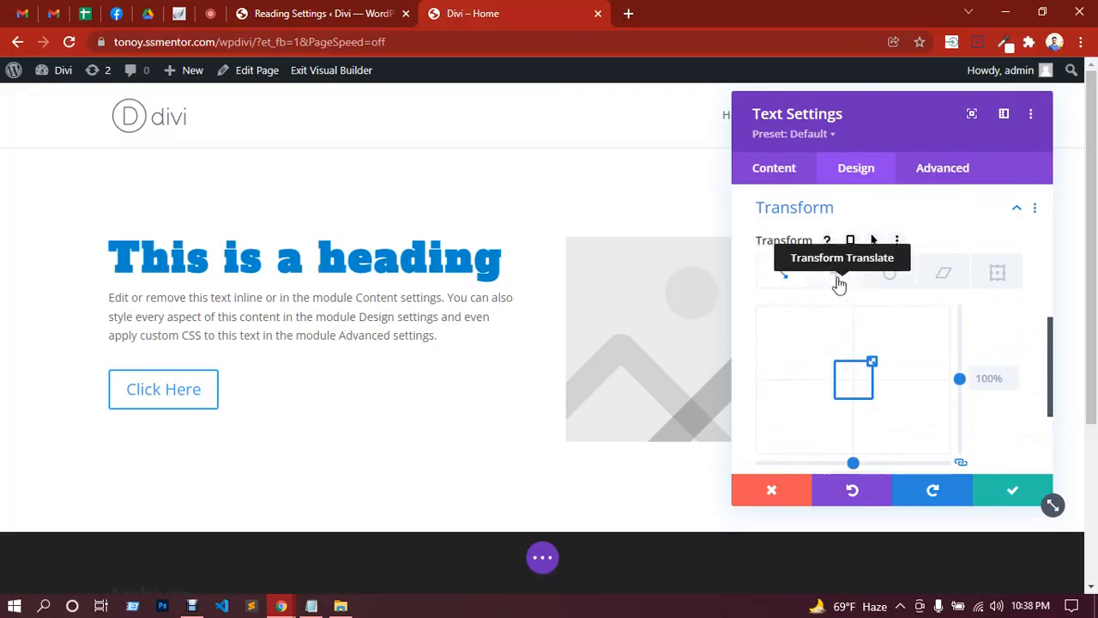
{"action": "left_click", "coordinate": [836, 276]}
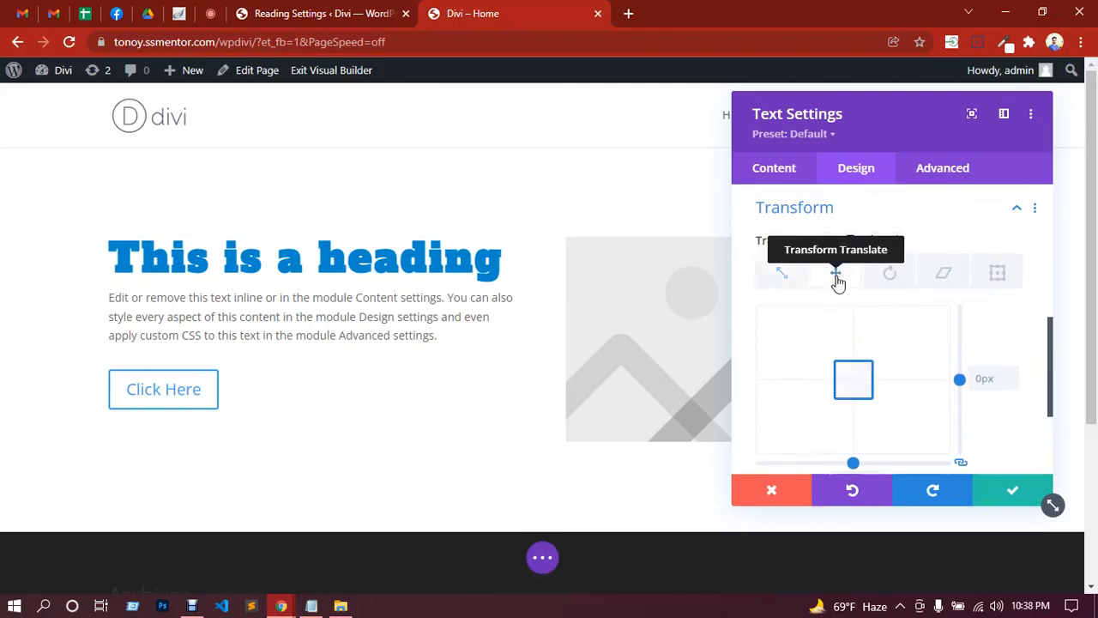
{"action": "left_click", "coordinate": [886, 276]}
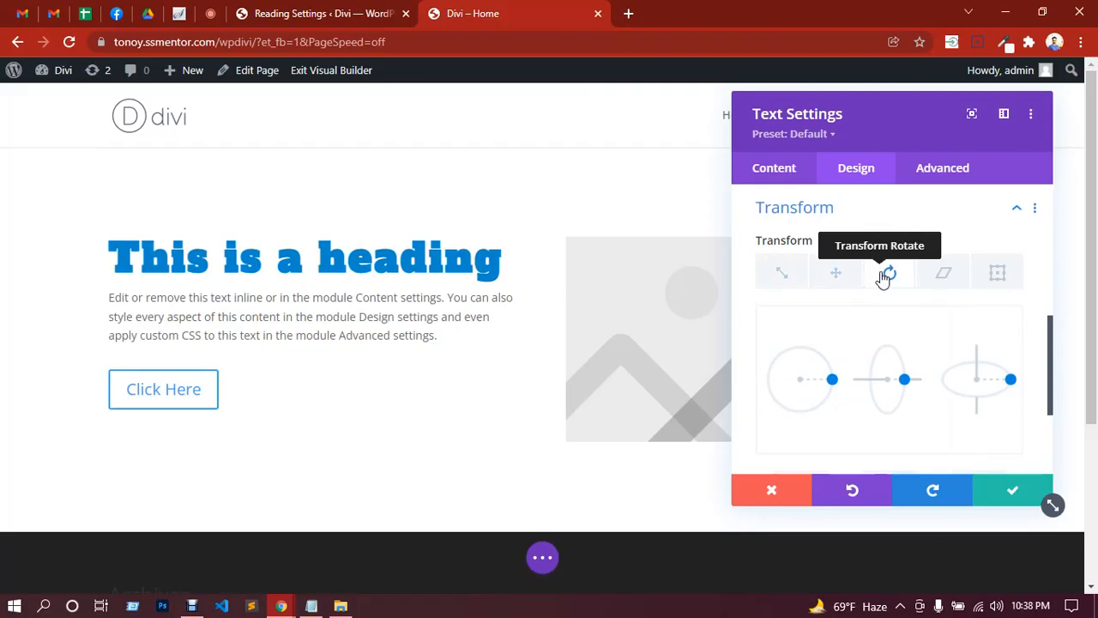
{"action": "left_click", "coordinate": [943, 278]}
{"action": "left_click", "coordinate": [997, 276]}
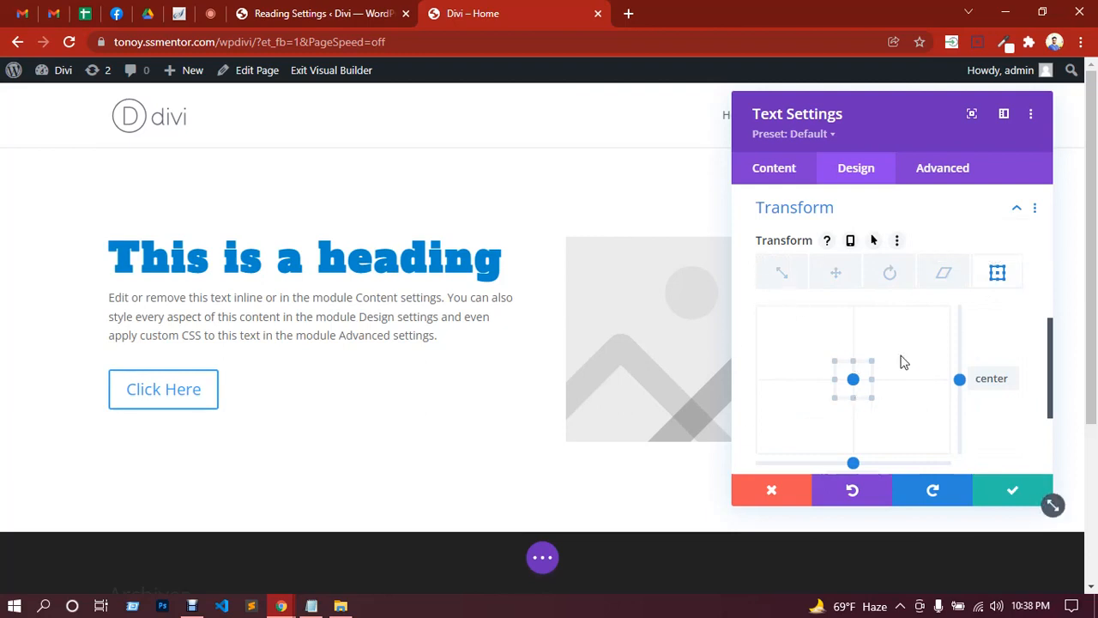
{"action": "scroll", "coordinate": [867, 306], "scroll_direction": "down", "scroll_amount": 2}
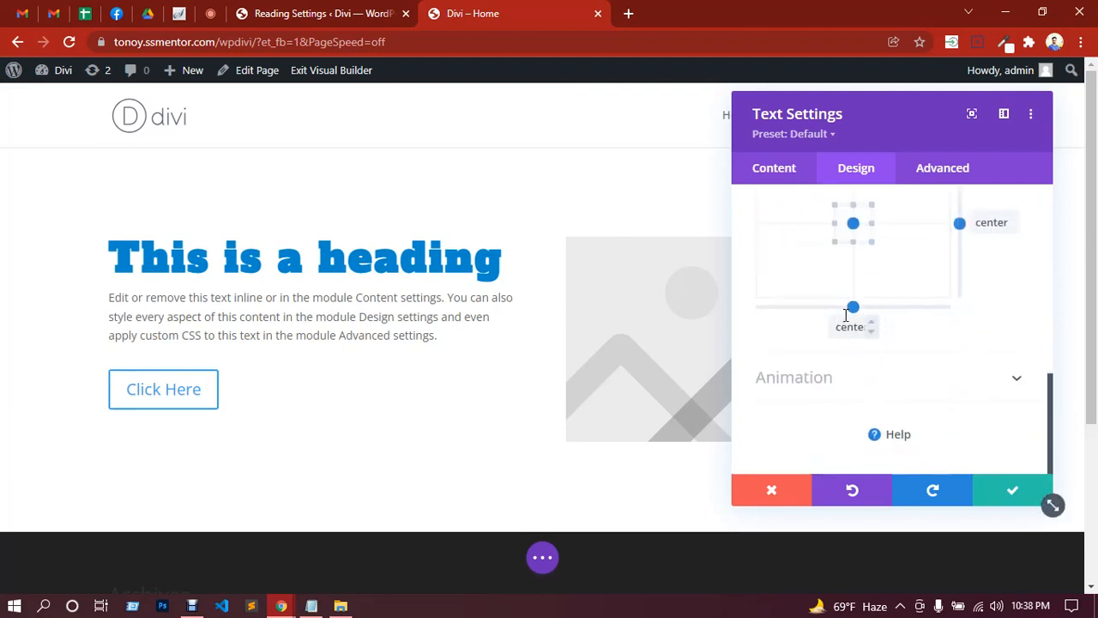
{"action": "scroll", "coordinate": [845, 316], "scroll_direction": "up", "scroll_amount": 5}
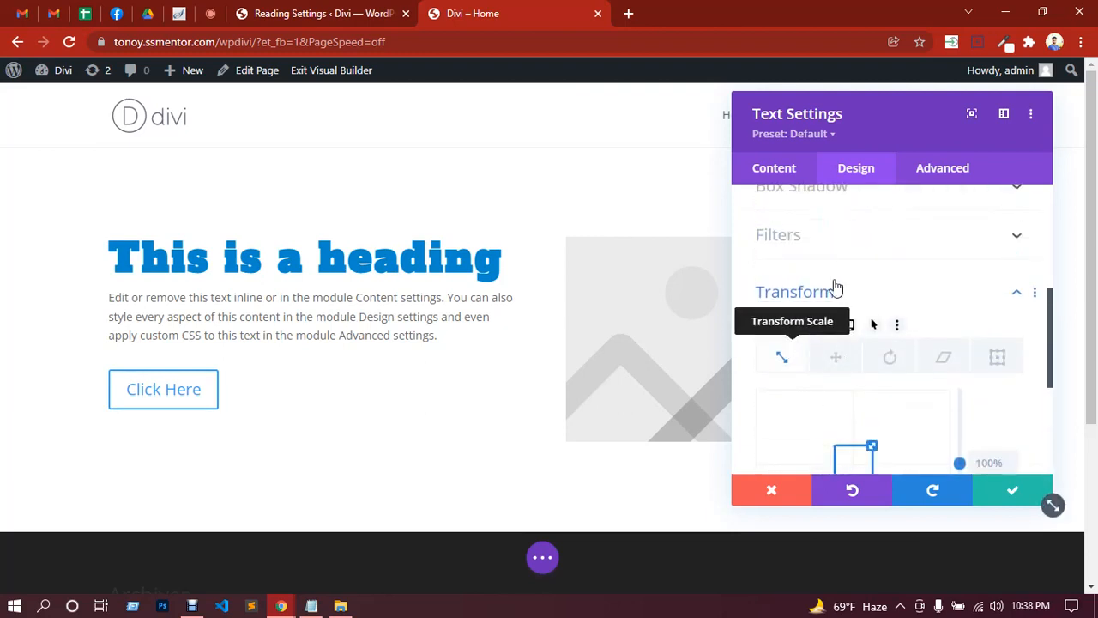
{"action": "scroll", "coordinate": [833, 286], "scroll_direction": "down", "scroll_amount": 4}
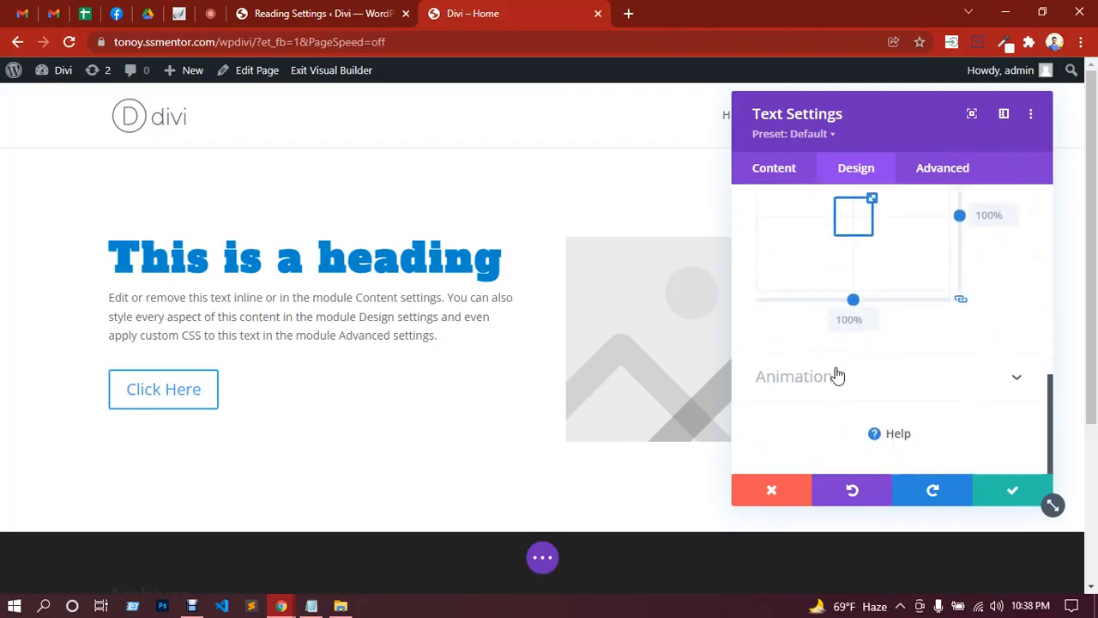
Try the Fade, Slide, Bounce, Zoom, Flip, Fold and Roll animation styles on the text module and reset the style to None.
{"action": "left_click", "coordinate": [837, 375]}
{"action": "left_click", "coordinate": [858, 296]}
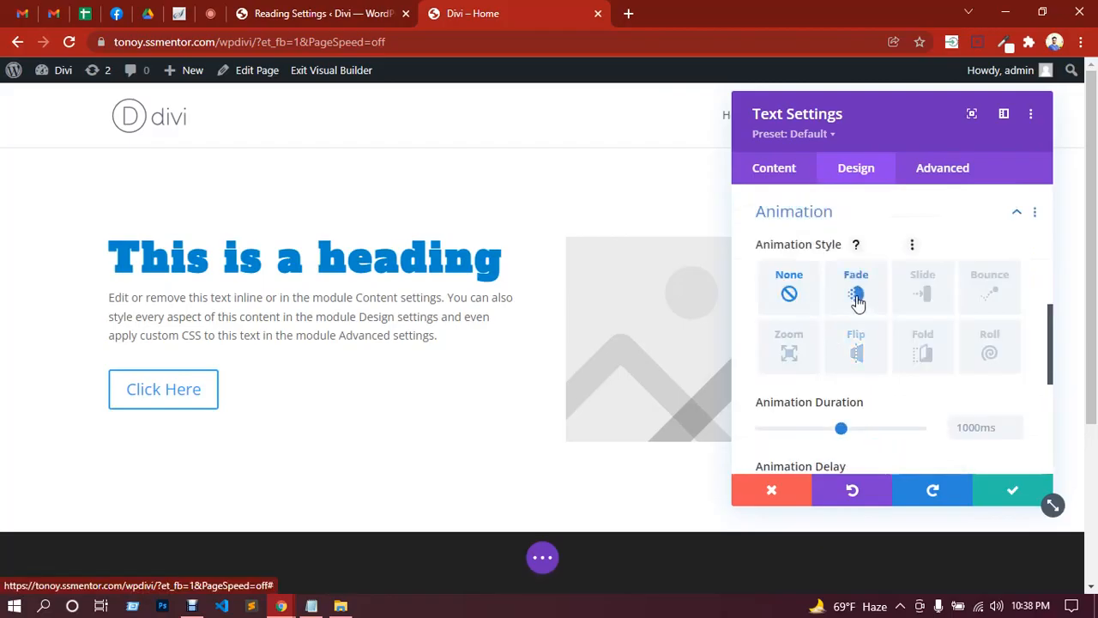
{"action": "left_click", "coordinate": [928, 296]}
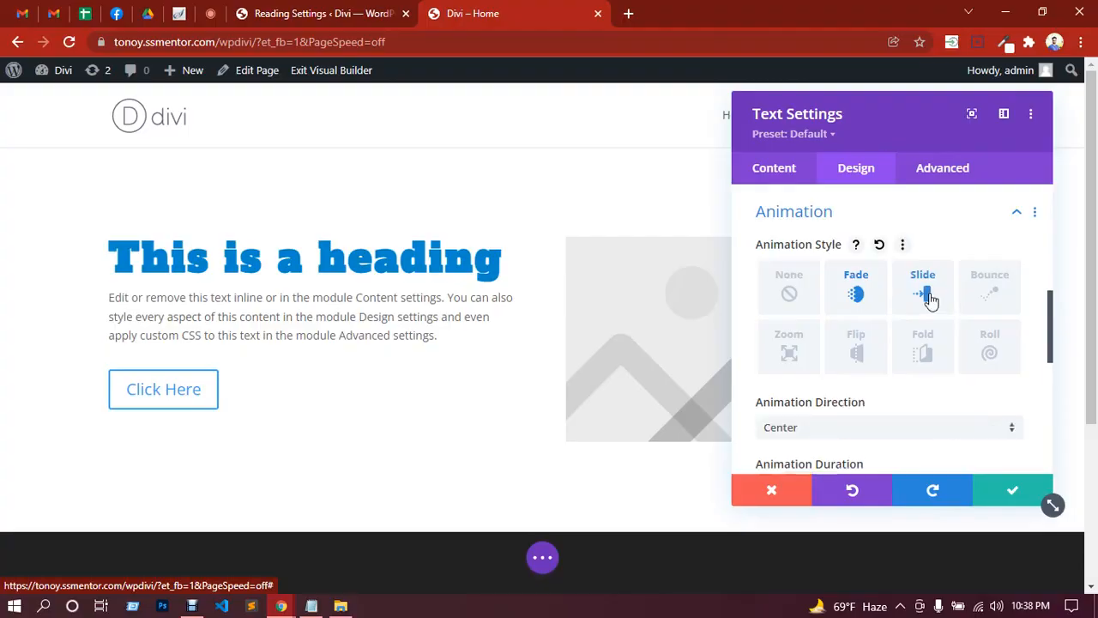
{"action": "left_click", "coordinate": [990, 297]}
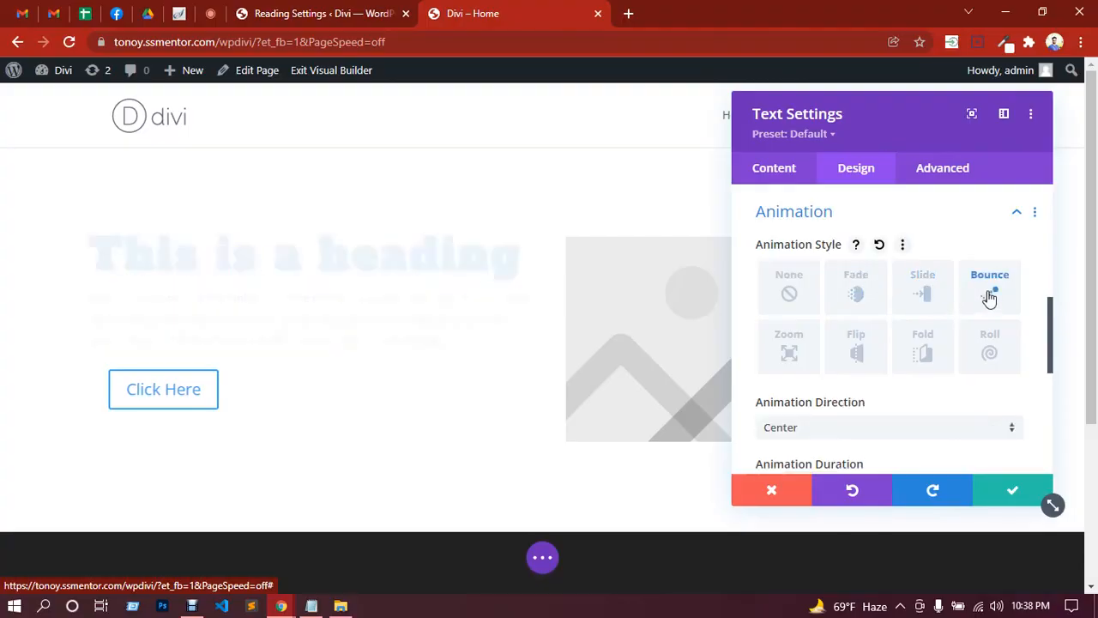
{"action": "left_click", "coordinate": [798, 343]}
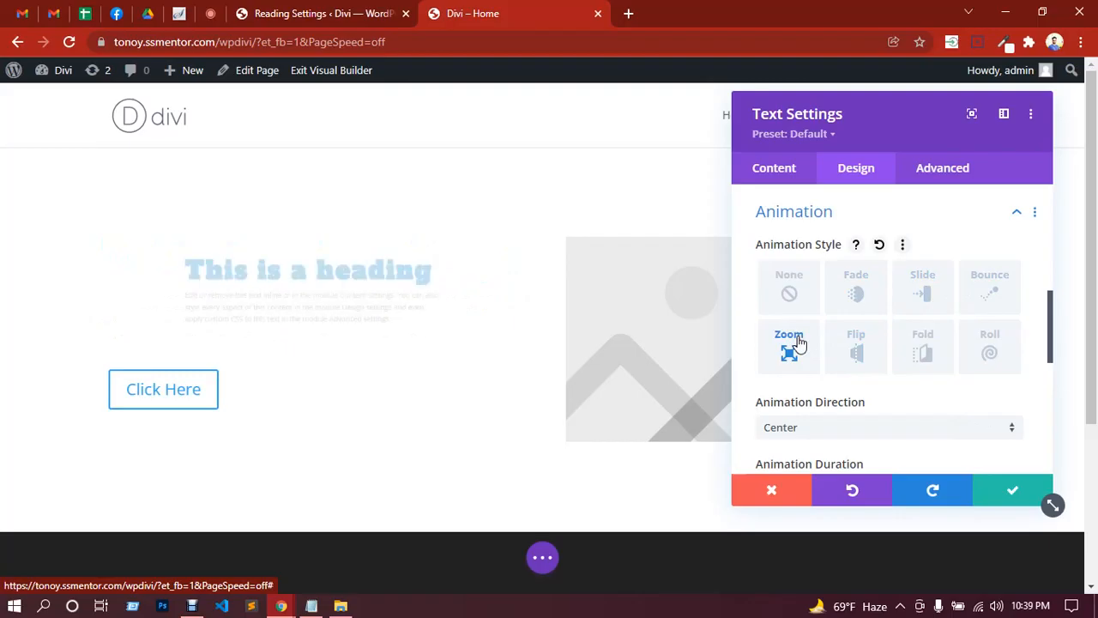
{"action": "left_click", "coordinate": [865, 357]}
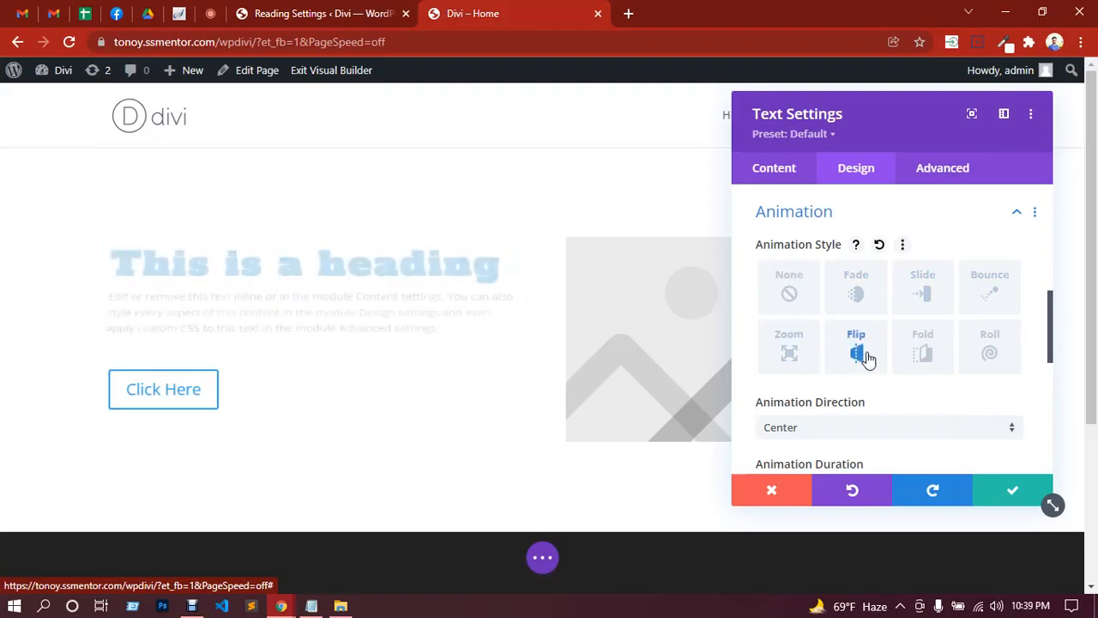
{"action": "left_click", "coordinate": [937, 353]}
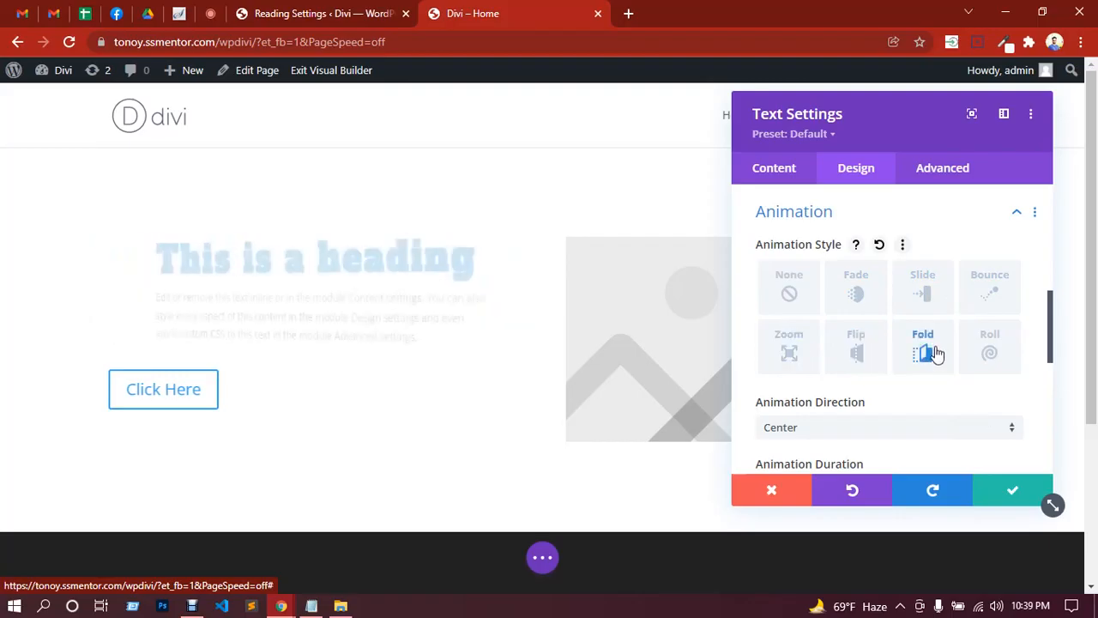
{"action": "left_click", "coordinate": [1004, 347]}
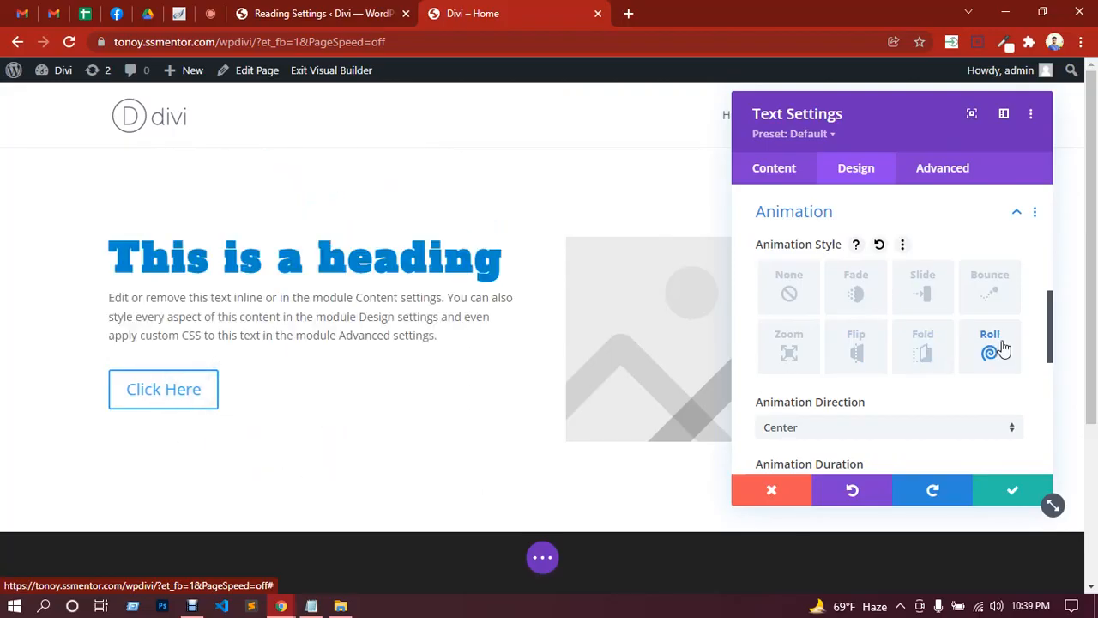
{"action": "left_click", "coordinate": [790, 290]}
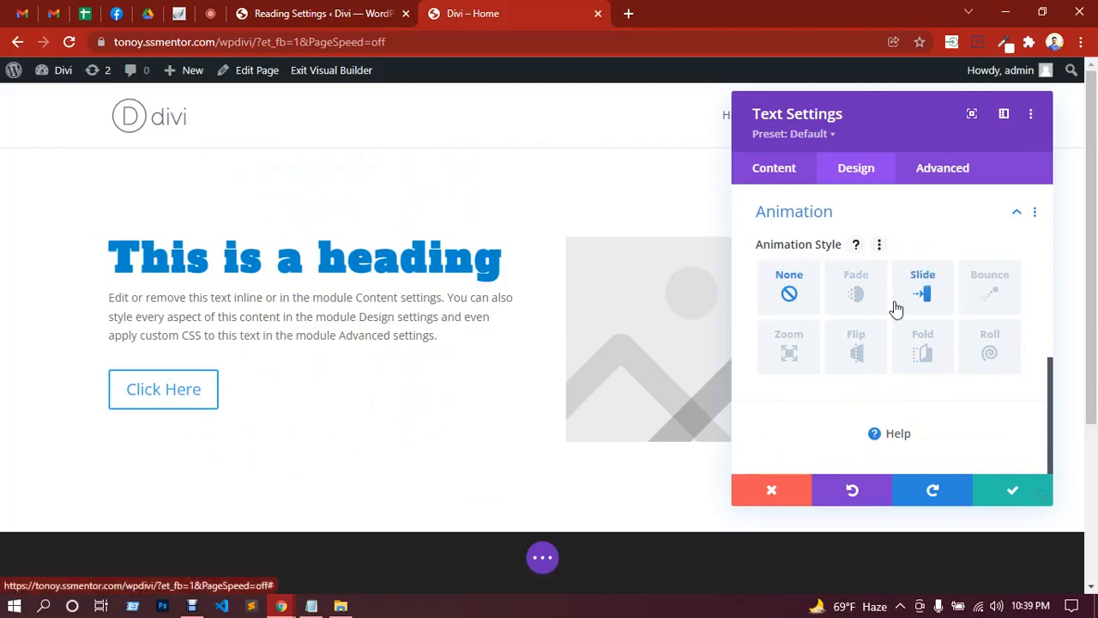
Examine the text module's advanced CSS ID and class fields and its custom CSS boxes for before, main element and after.
{"action": "scroll", "coordinate": [858, 257], "scroll_direction": "up", "scroll_amount": 6}
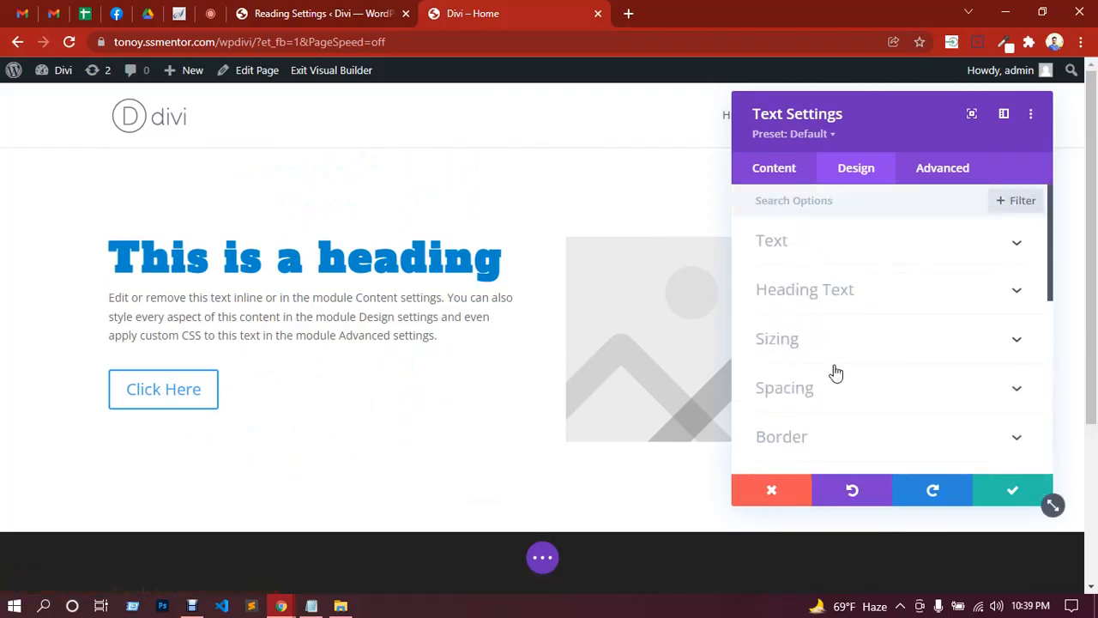
{"action": "left_click", "coordinate": [932, 172]}
{"action": "left_click", "coordinate": [804, 249]}
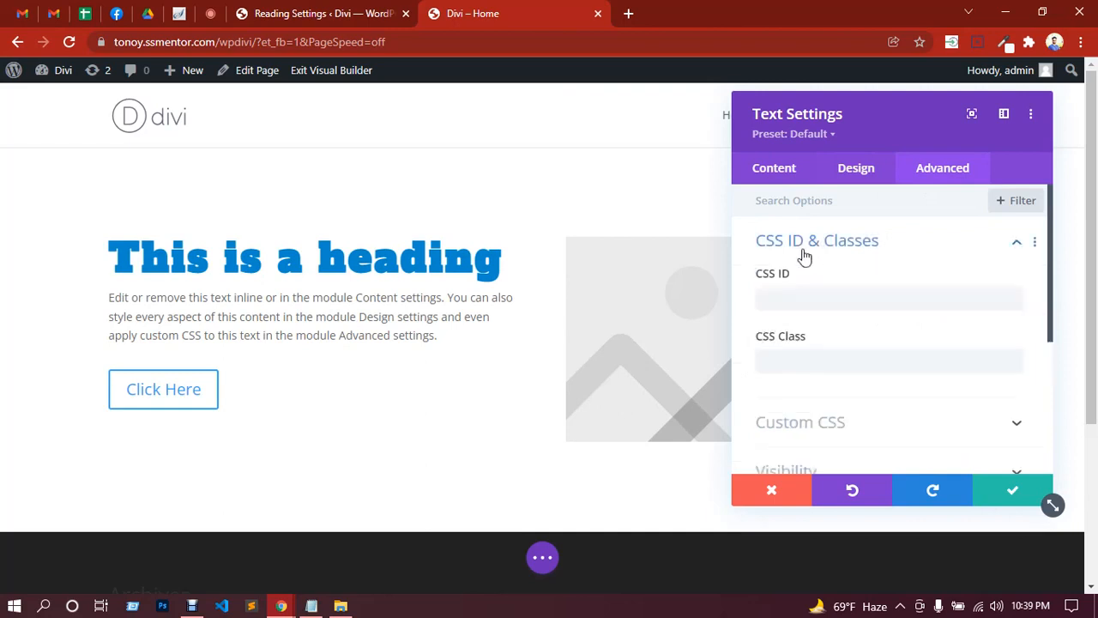
{"action": "scroll", "coordinate": [779, 293], "scroll_direction": "down", "scroll_amount": 2}
{"action": "scroll", "coordinate": [789, 257], "scroll_direction": "up", "scroll_amount": 1}
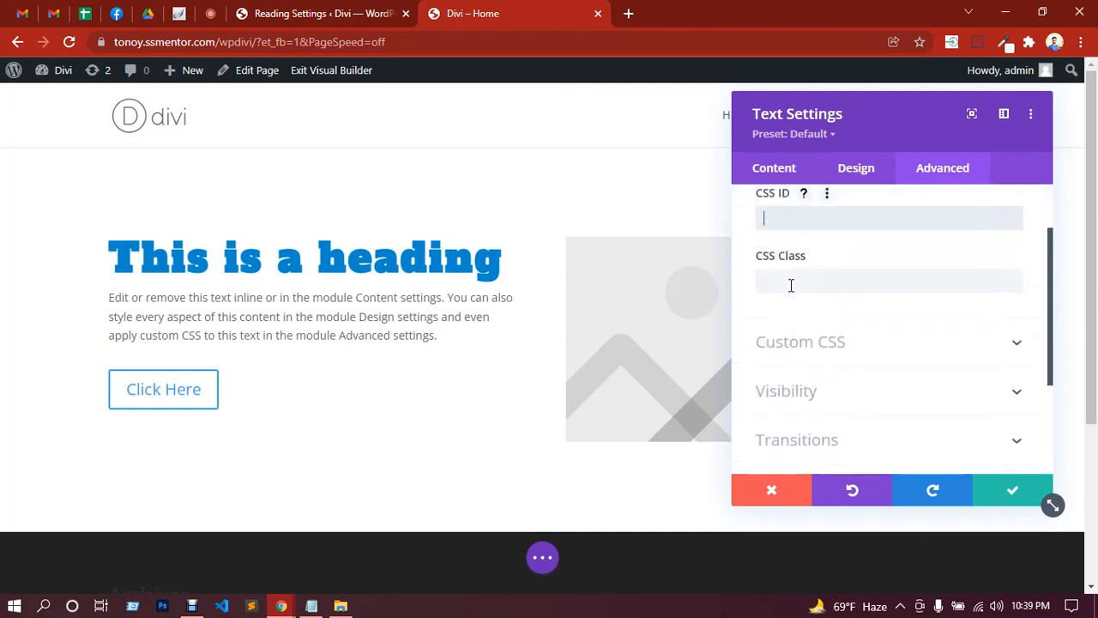
{"action": "left_click", "coordinate": [789, 280]}
{"action": "left_click", "coordinate": [835, 348]}
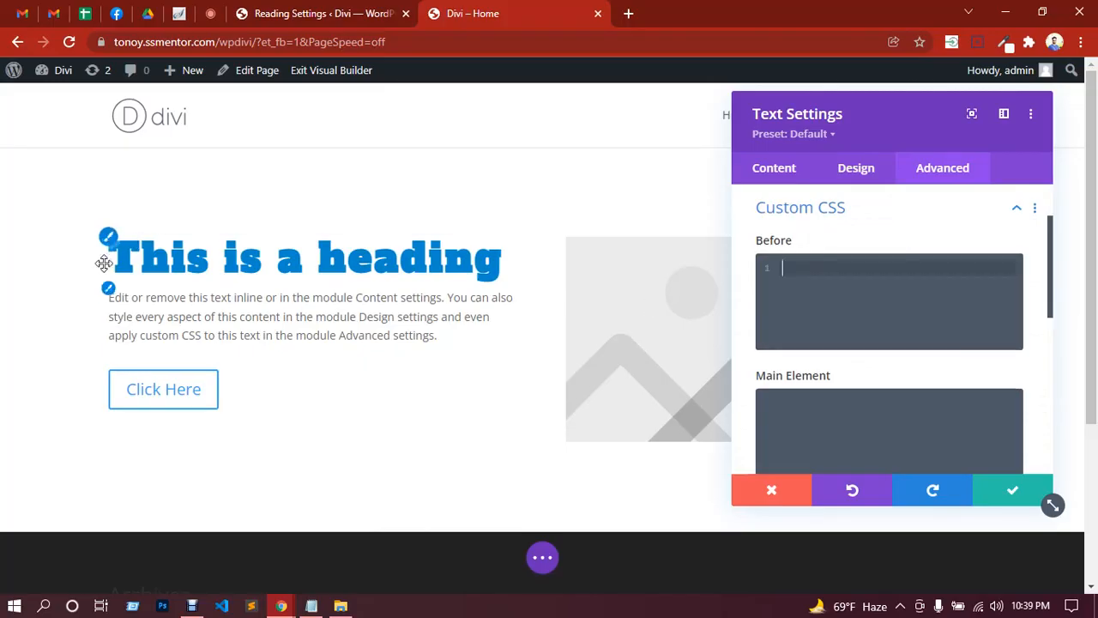
{"action": "scroll", "coordinate": [800, 276], "scroll_direction": "down", "scroll_amount": 3}
{"action": "left_click", "coordinate": [779, 258]}
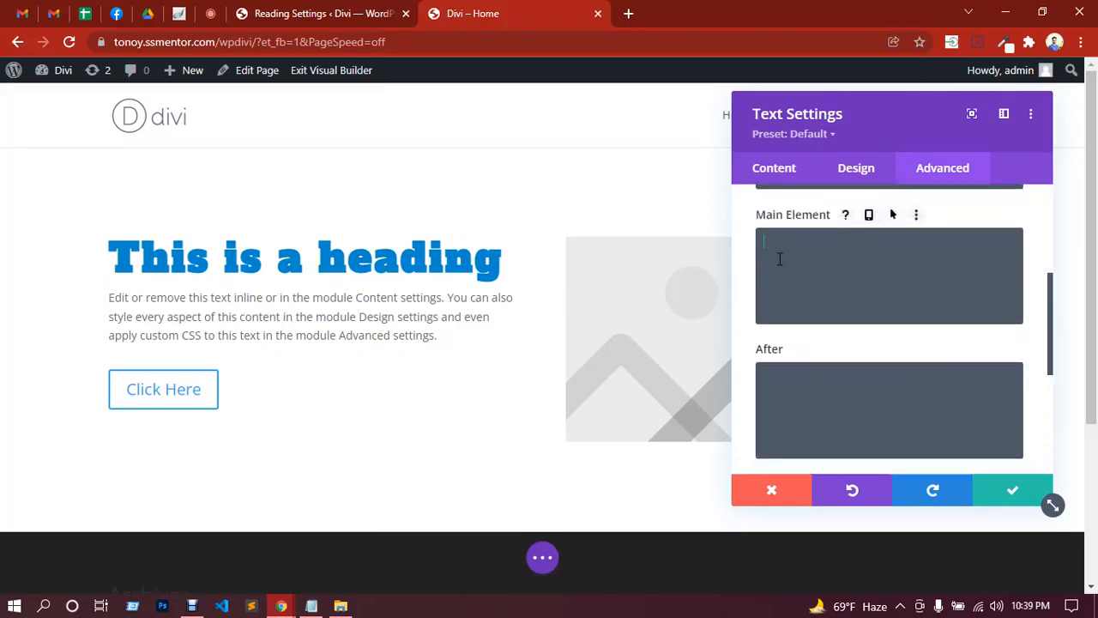
{"action": "scroll", "coordinate": [822, 259], "scroll_direction": "down", "scroll_amount": 2}
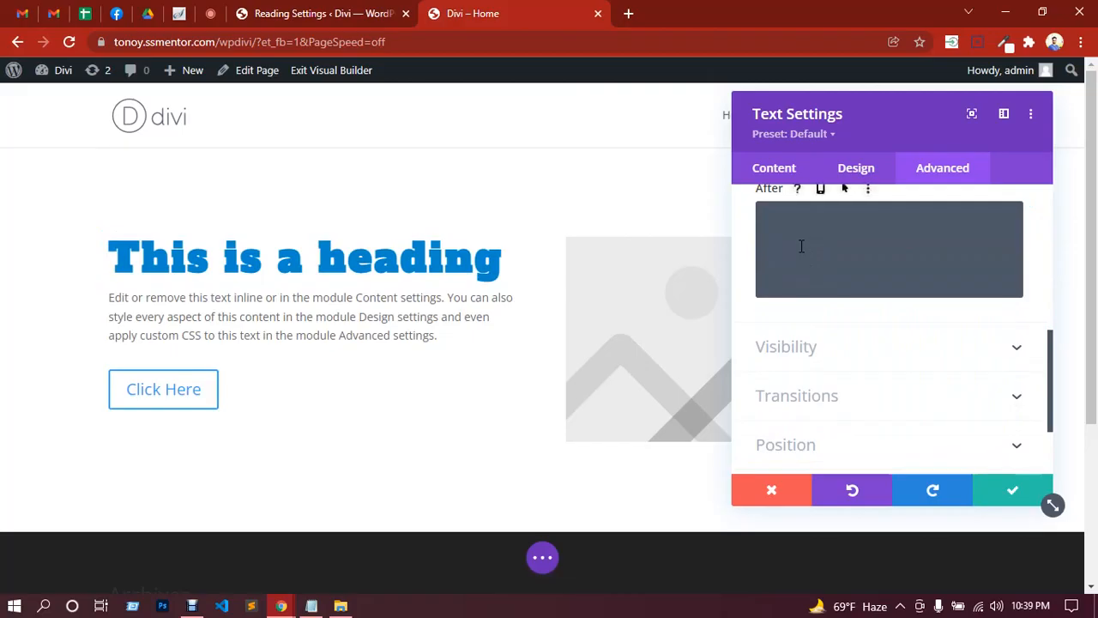
Examine the text module's visibility options and its transition duration, delay and speed curve choices.
{"action": "left_click", "coordinate": [809, 352]}
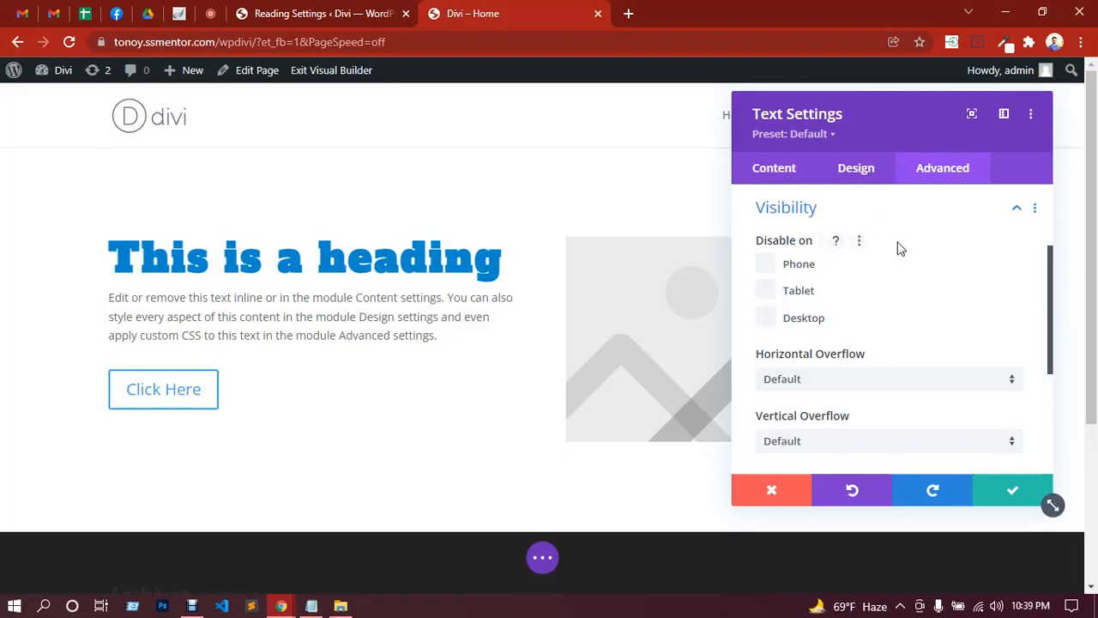
{"action": "scroll", "coordinate": [897, 249], "scroll_direction": "down", "scroll_amount": 3}
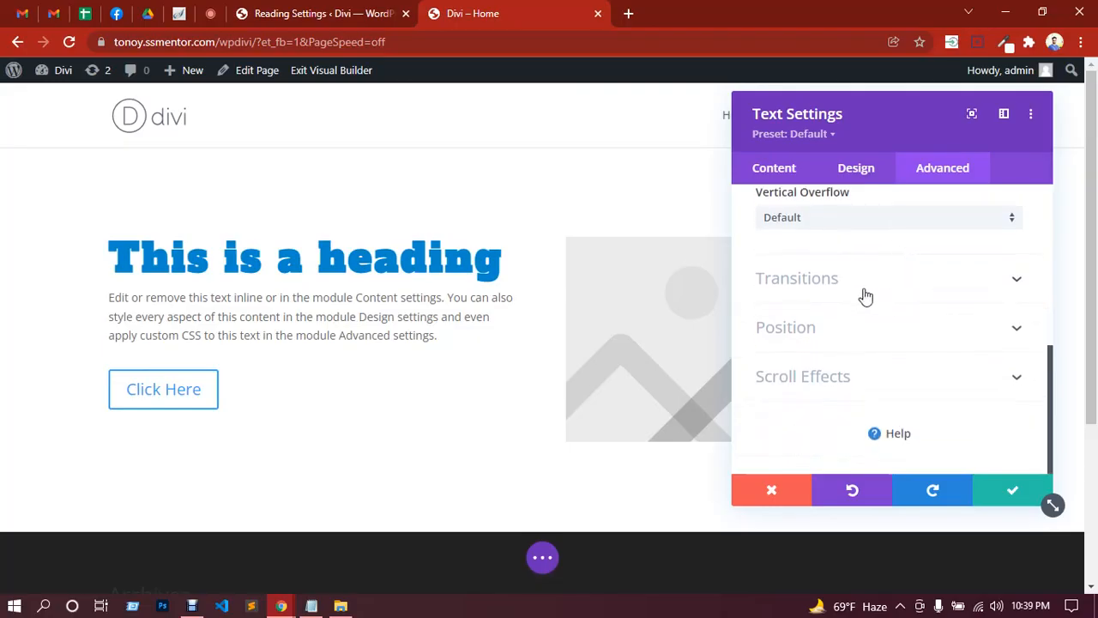
{"action": "left_click", "coordinate": [856, 283]}
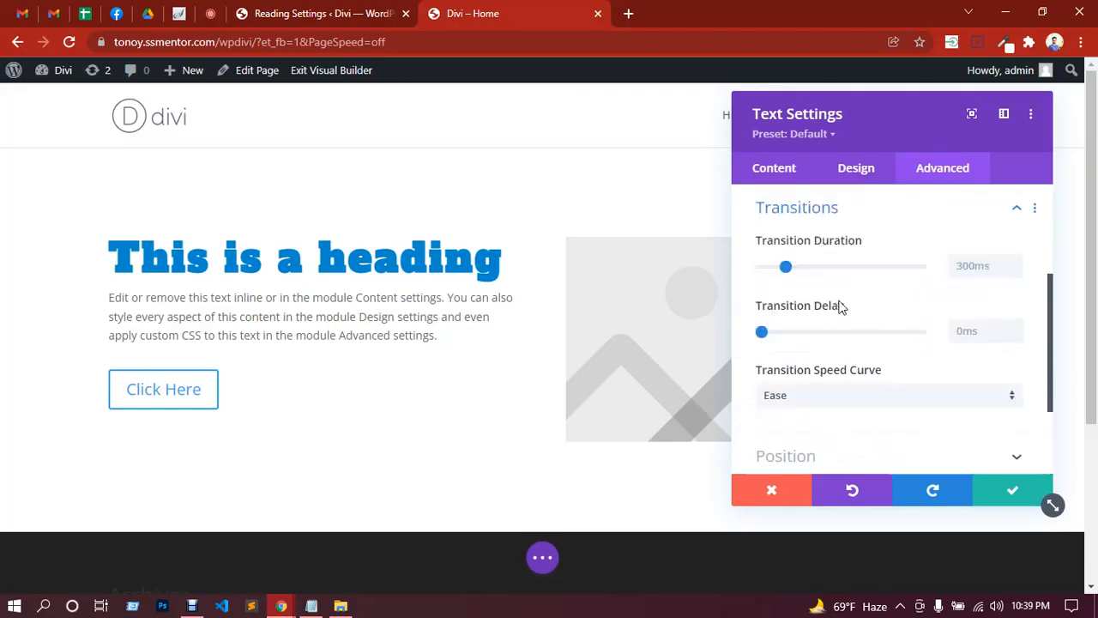
{"action": "scroll", "coordinate": [970, 273], "scroll_direction": "down", "scroll_amount": 1}
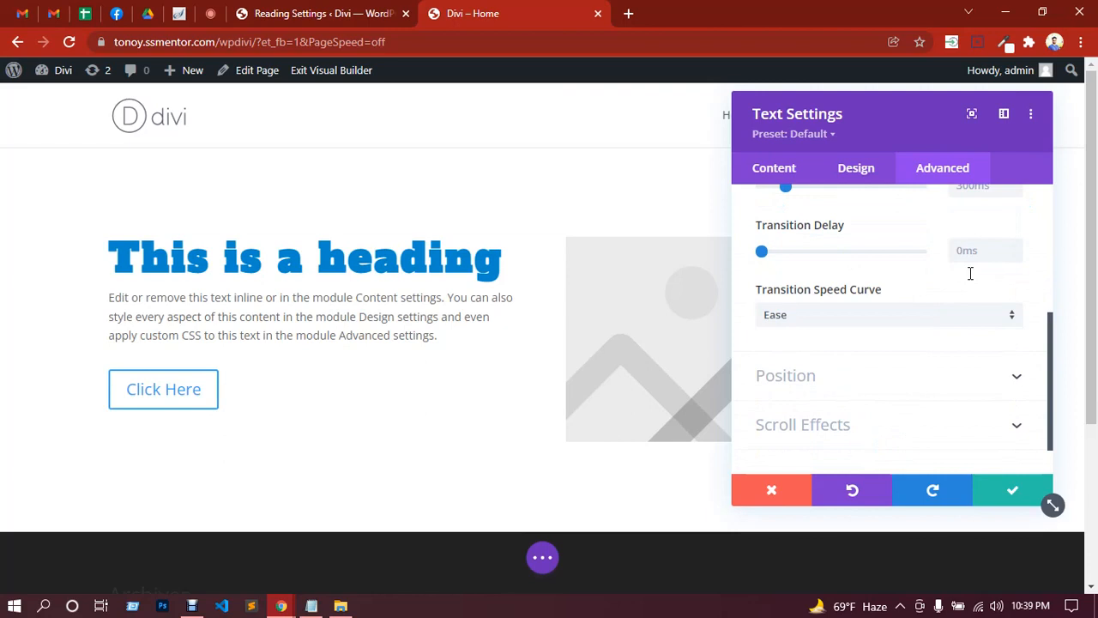
{"action": "left_click", "coordinate": [895, 323]}
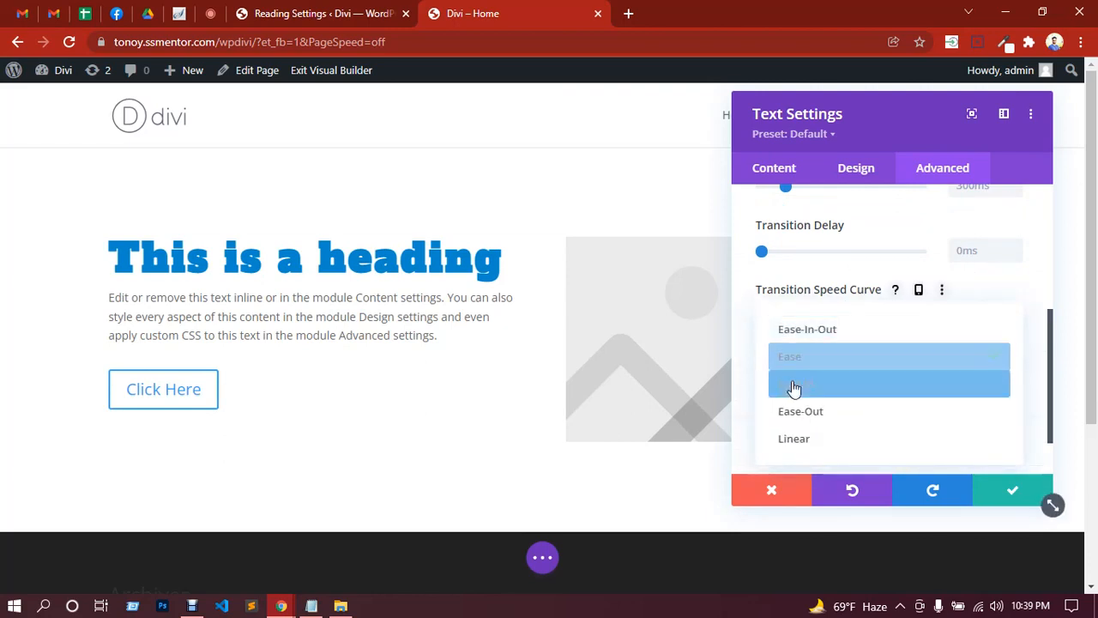
{"action": "left_click", "coordinate": [987, 274]}
{"action": "scroll", "coordinate": [858, 326], "scroll_direction": "down", "scroll_amount": 1}
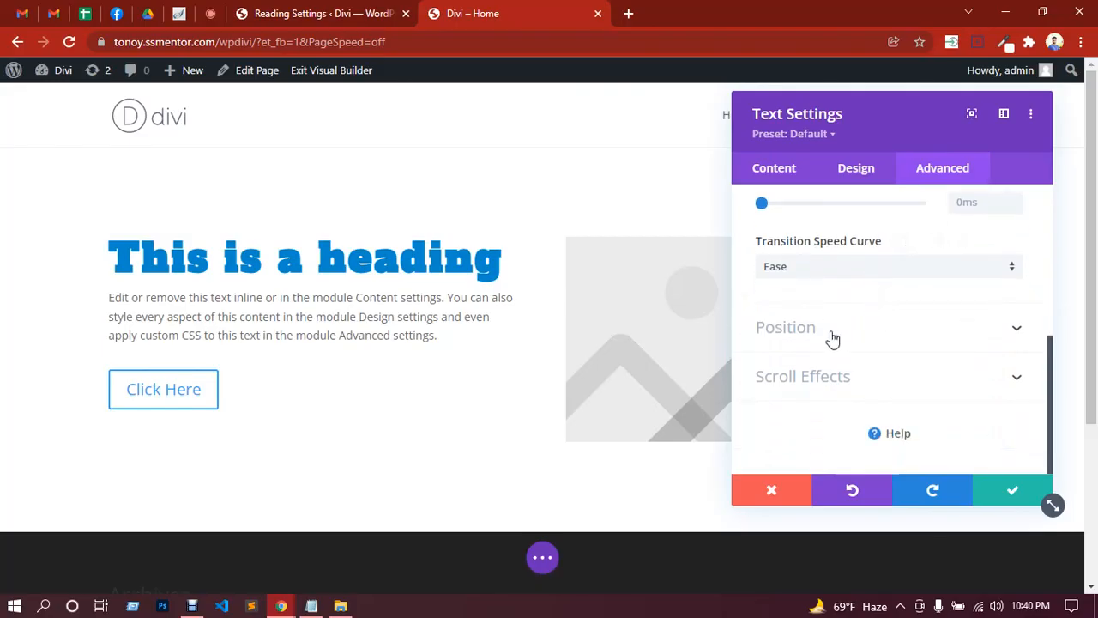
Examine the text module's position and Z index options and its scroll effects, including the sticky position choices.
{"action": "left_click", "coordinate": [831, 334]}
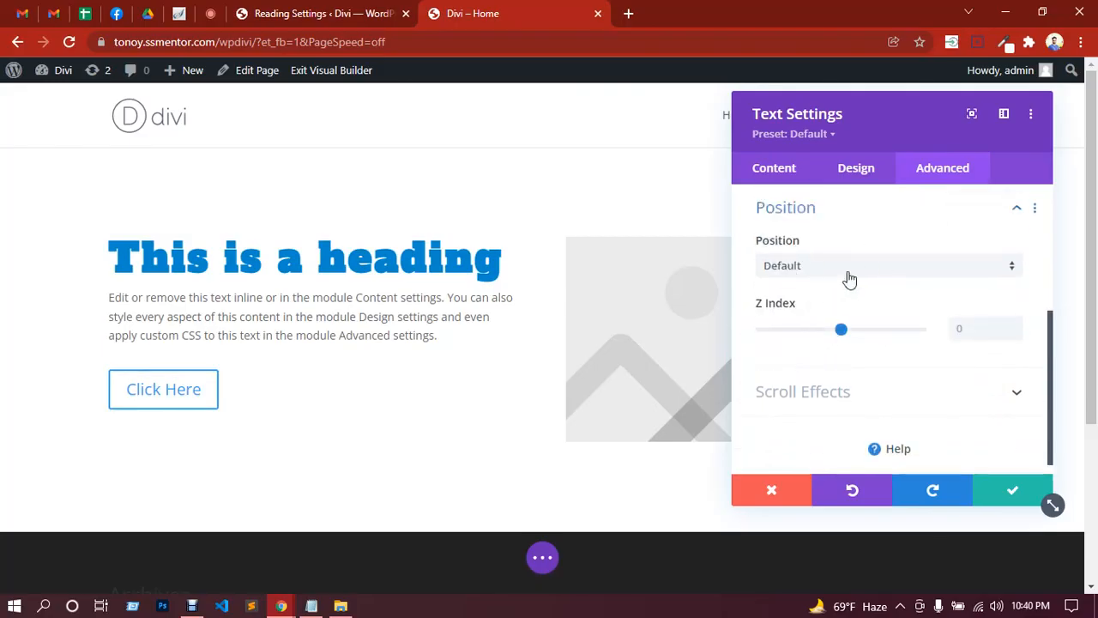
{"action": "left_click", "coordinate": [849, 273]}
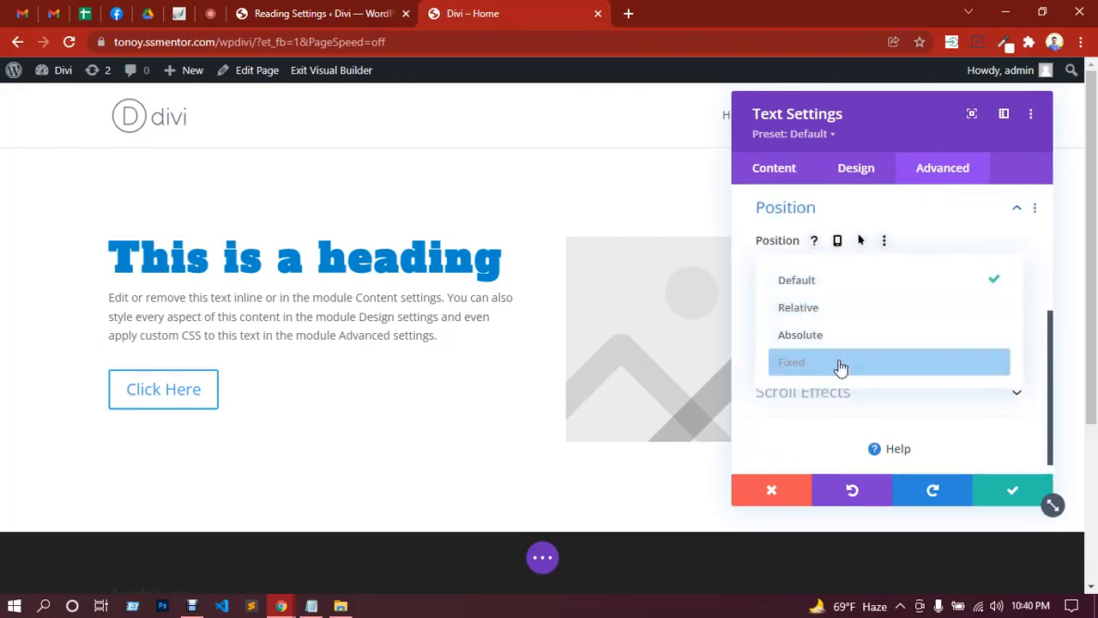
{"action": "left_click", "coordinate": [944, 233]}
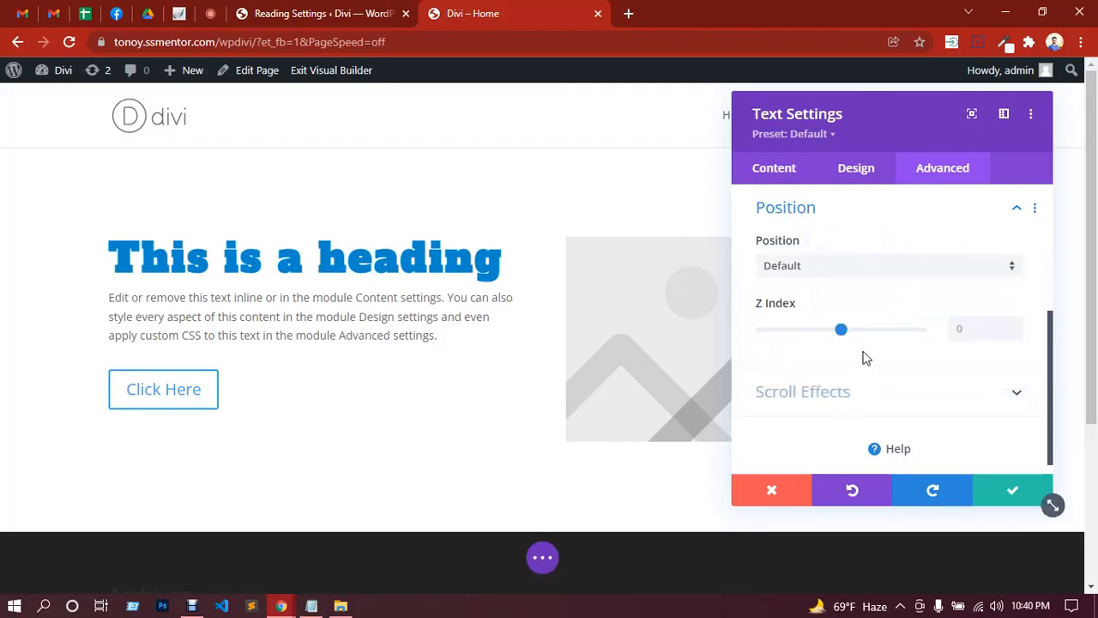
{"action": "scroll", "coordinate": [922, 335], "scroll_direction": "down", "scroll_amount": 1}
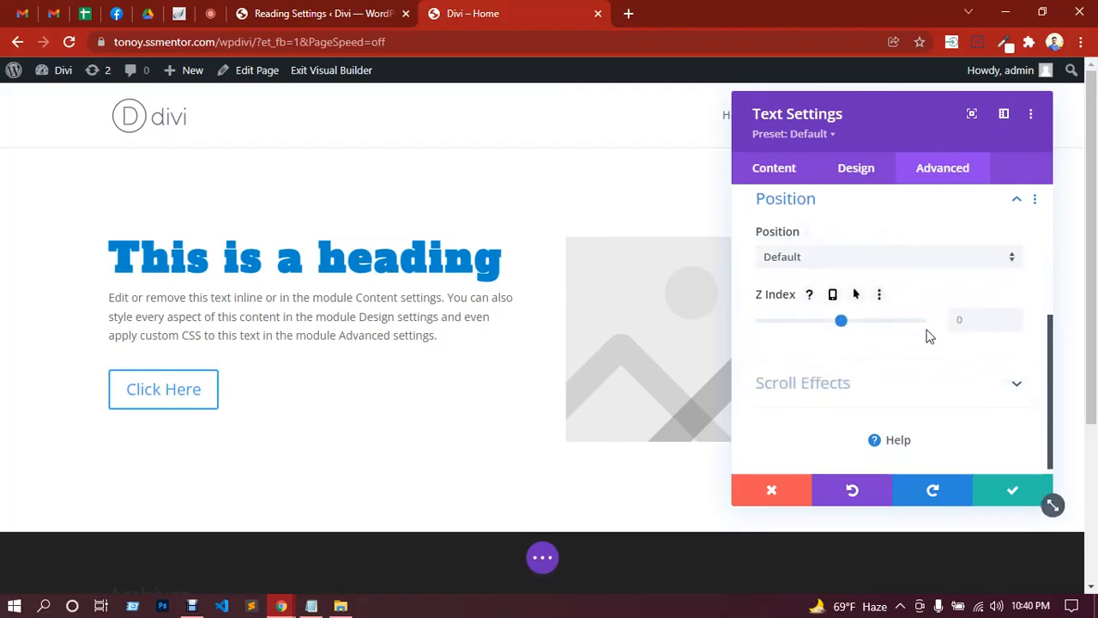
{"action": "left_click", "coordinate": [860, 378]}
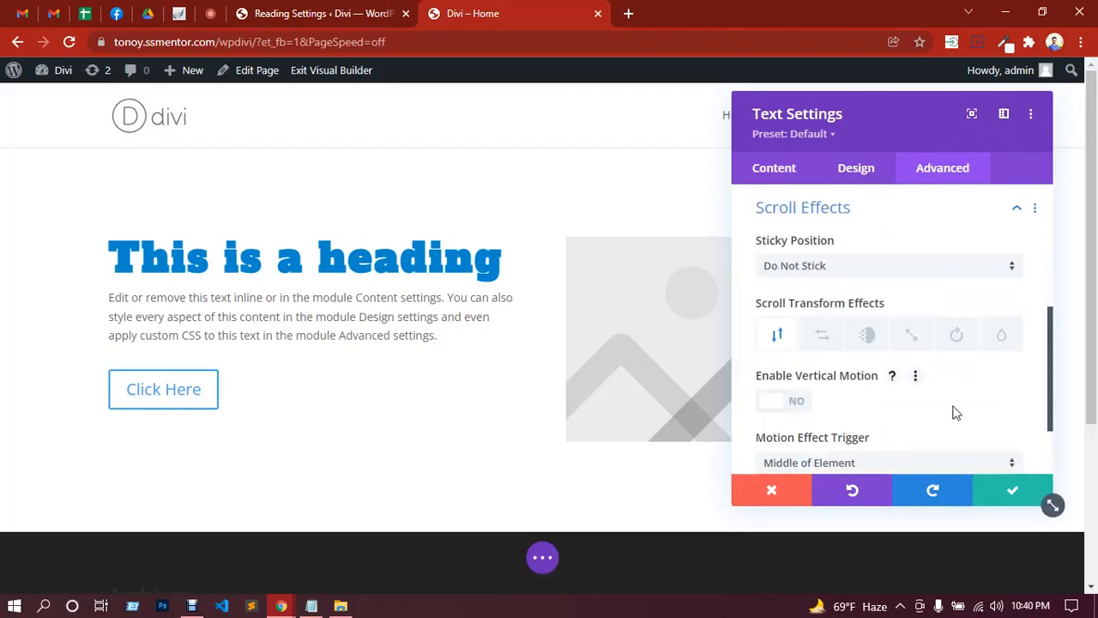
{"action": "left_click", "coordinate": [815, 267]}
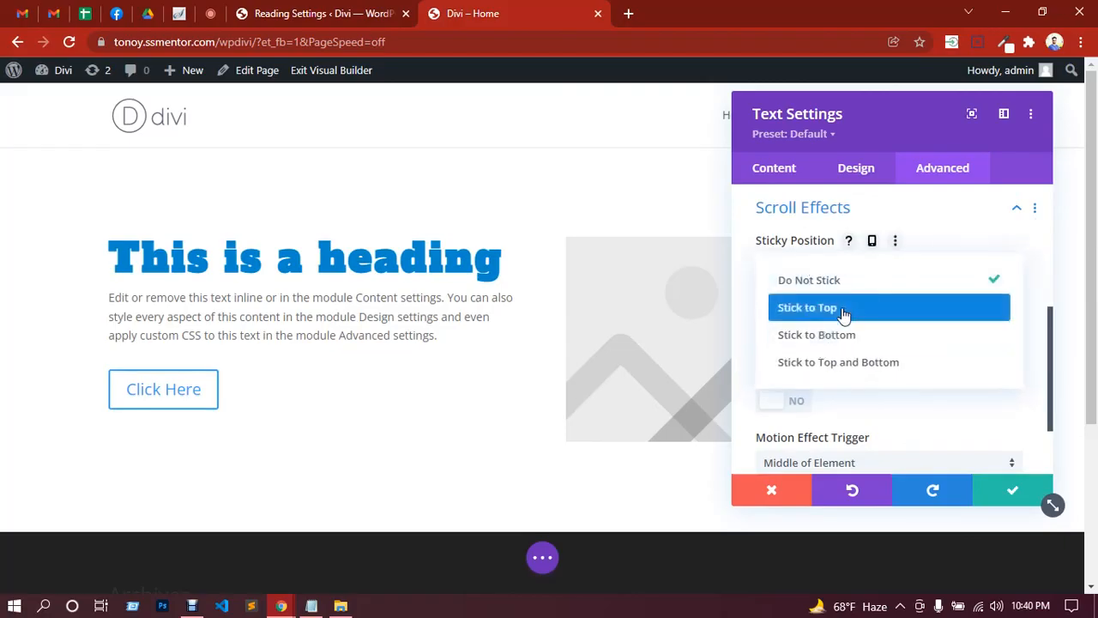
{"action": "left_click", "coordinate": [931, 230]}
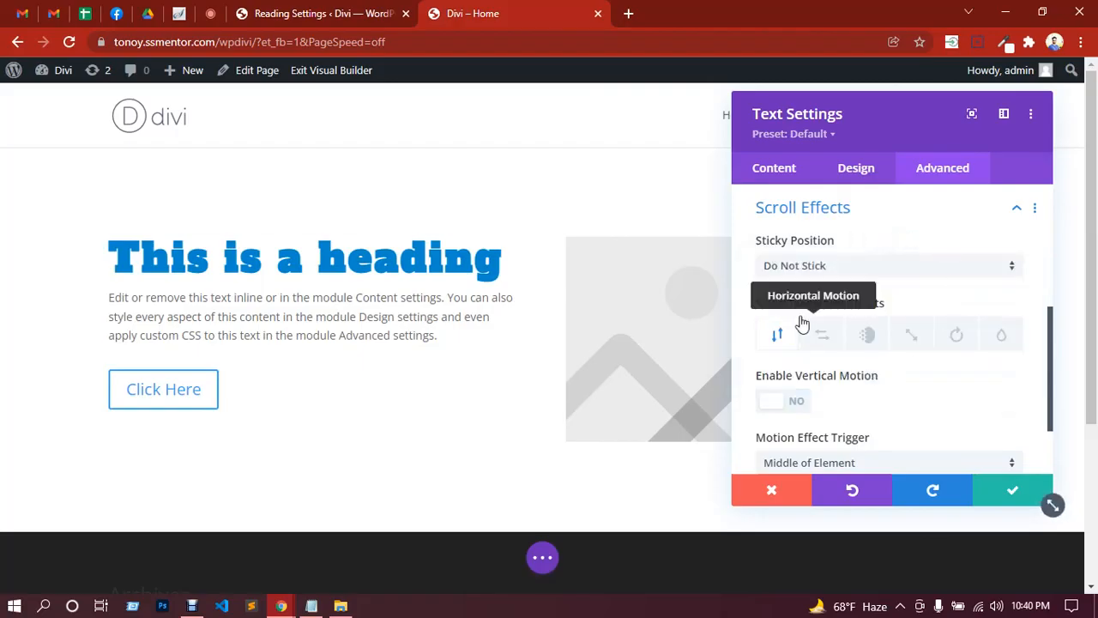
{"action": "scroll", "coordinate": [836, 337], "scroll_direction": "down", "scroll_amount": 2}
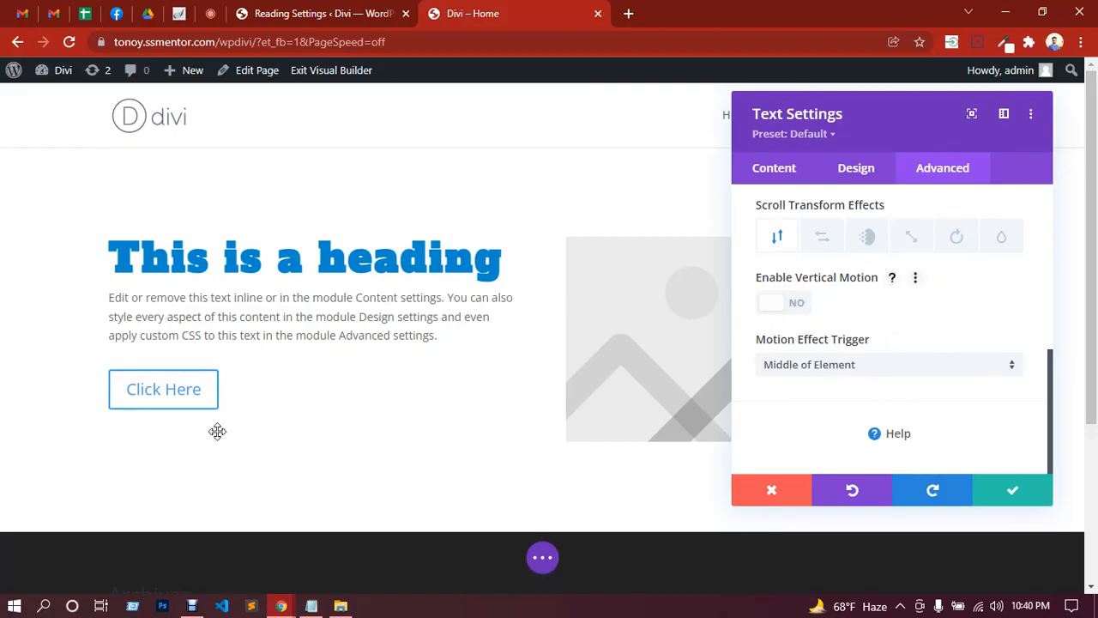
Check the in-call messages in Google Meet, and save the text module's settings back in the Divi builder.
{"action": "left_click", "coordinate": [210, 13]}
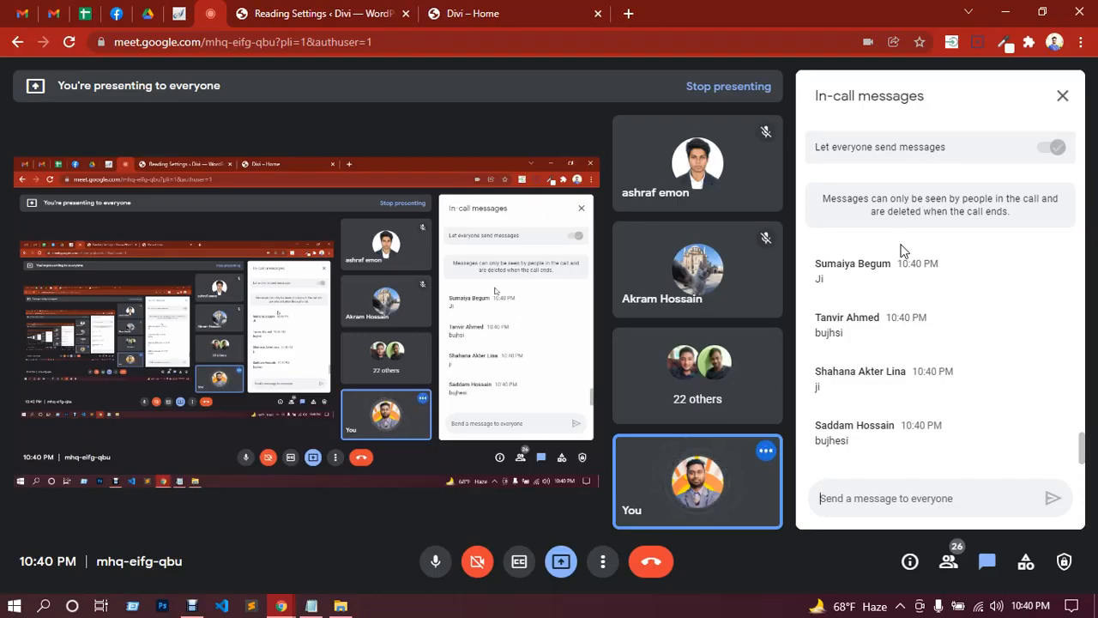
{"action": "left_click", "coordinate": [491, 10]}
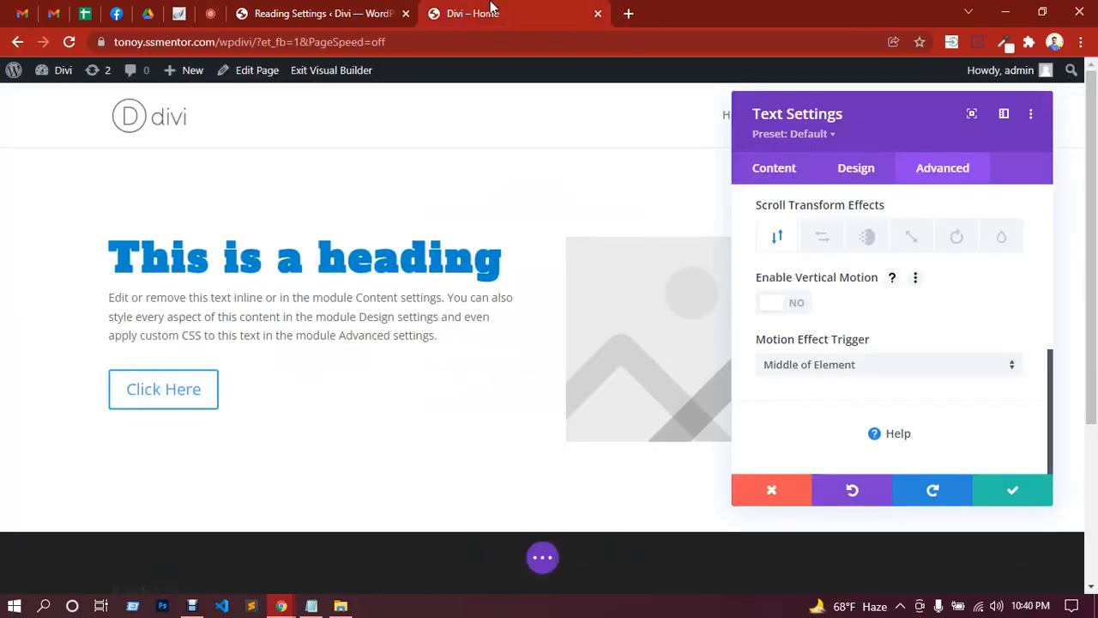
{"action": "left_click", "coordinate": [1012, 493]}
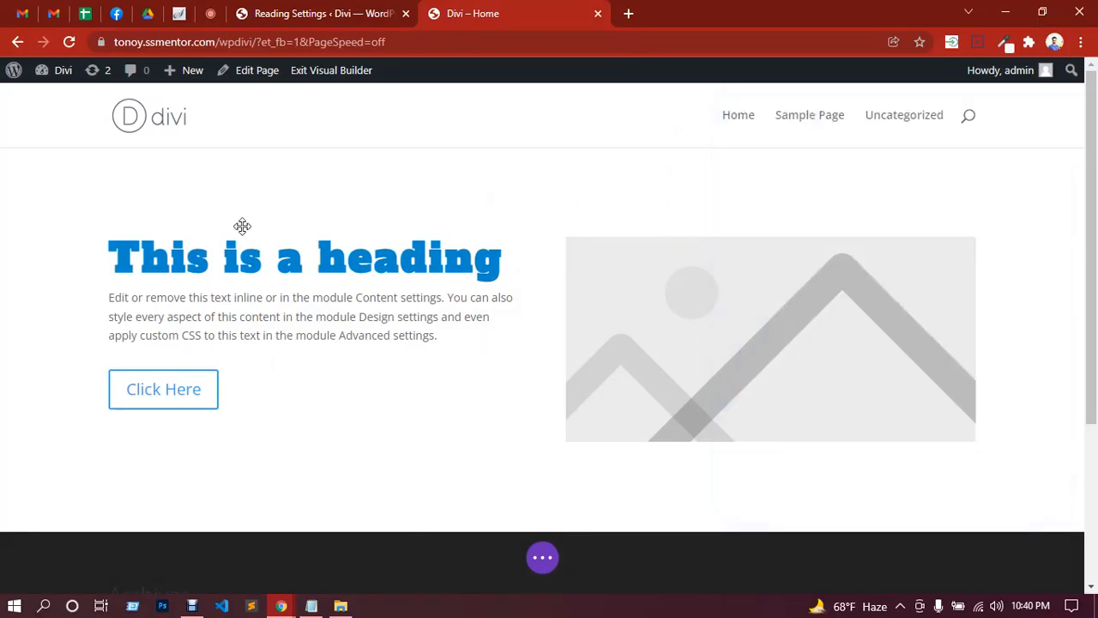
Examine the Click Here button's content settings: its text, link URL and link target choices.
{"action": "left_click", "coordinate": [178, 395]}
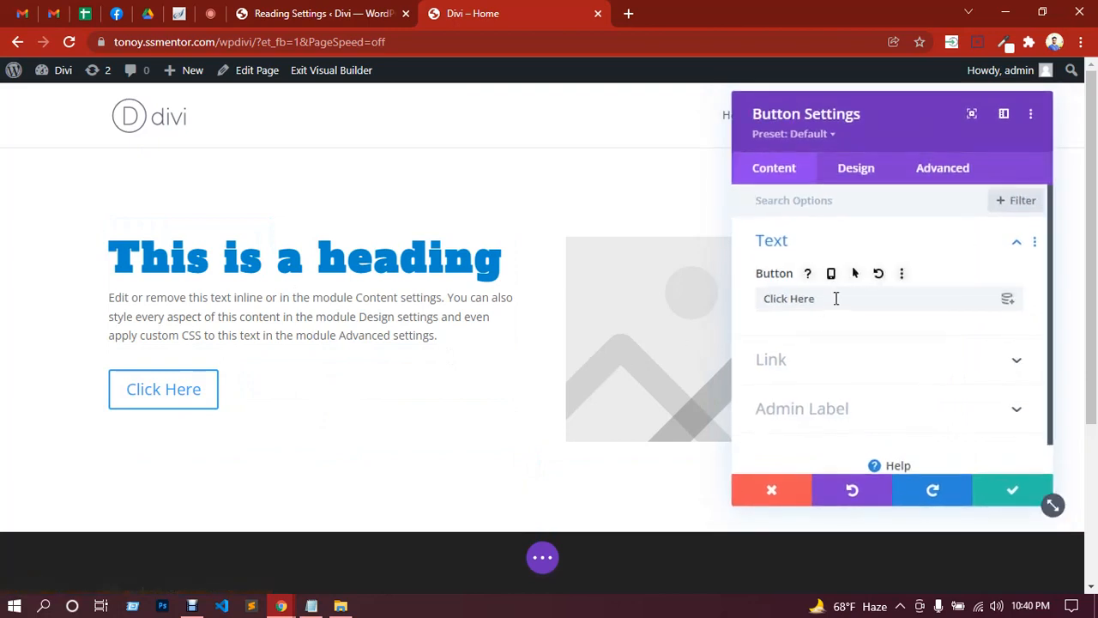
{"action": "left_click_drag", "start_coordinate": [833, 297], "coordinate": [766, 297]}
{"action": "scroll", "coordinate": [817, 300], "scroll_direction": "down", "scroll_amount": 1}
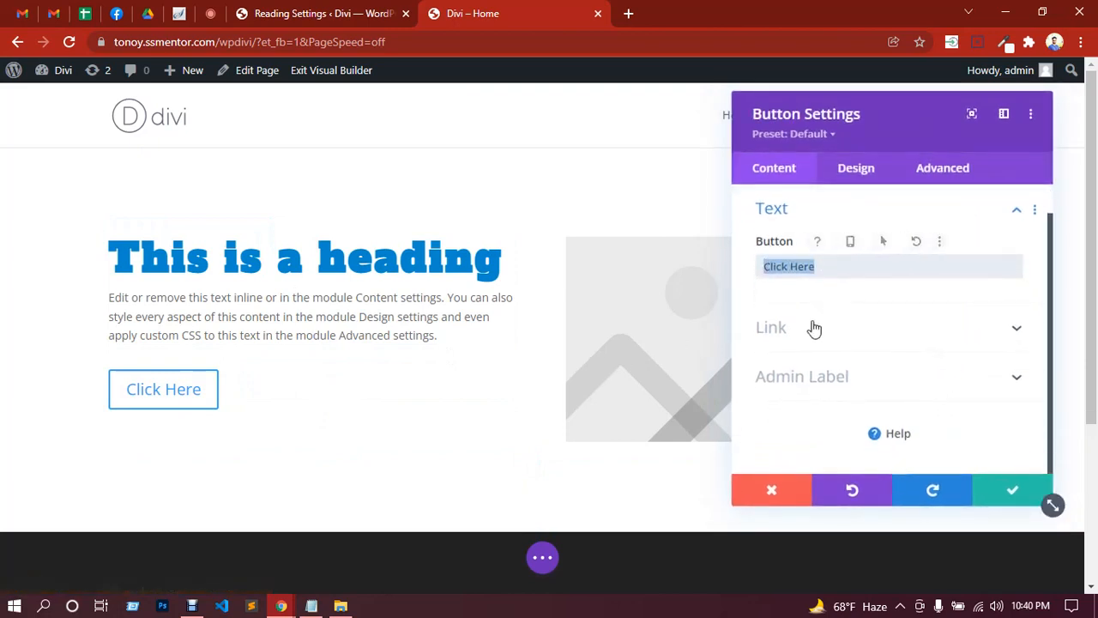
{"action": "left_click", "coordinate": [812, 326]}
{"action": "left_click", "coordinate": [799, 265]}
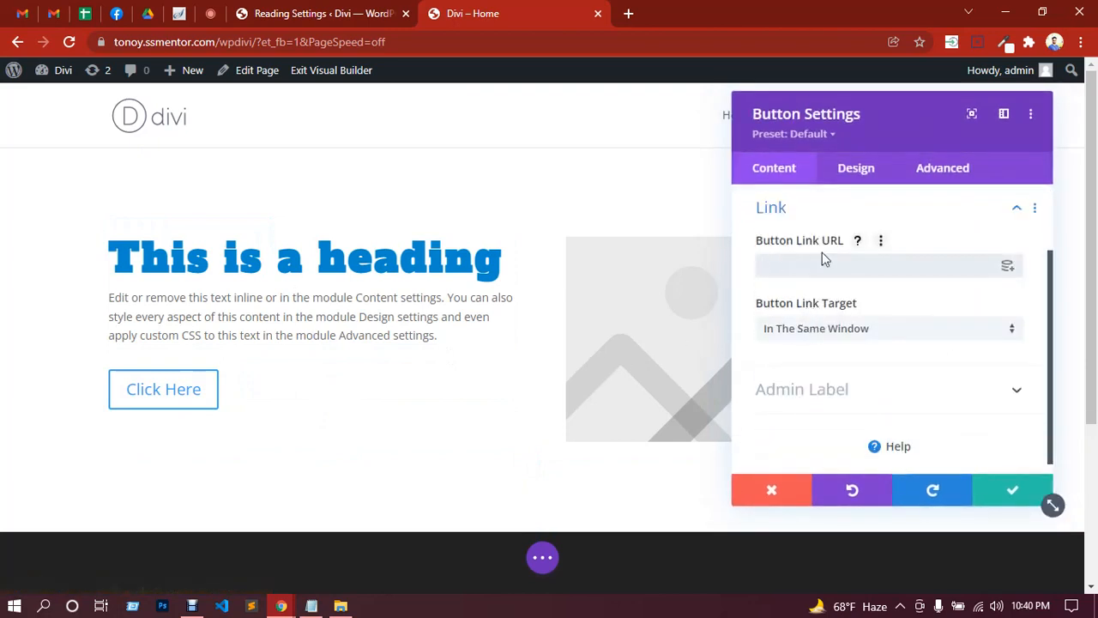
{"action": "left_click", "coordinate": [800, 337]}
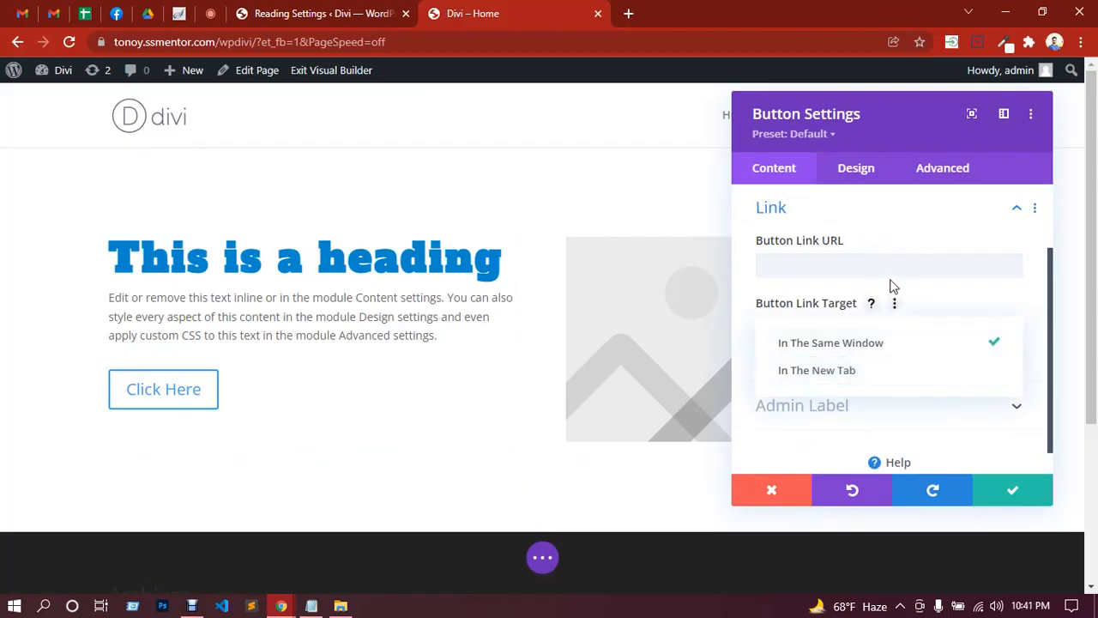
{"action": "left_click", "coordinate": [950, 285]}
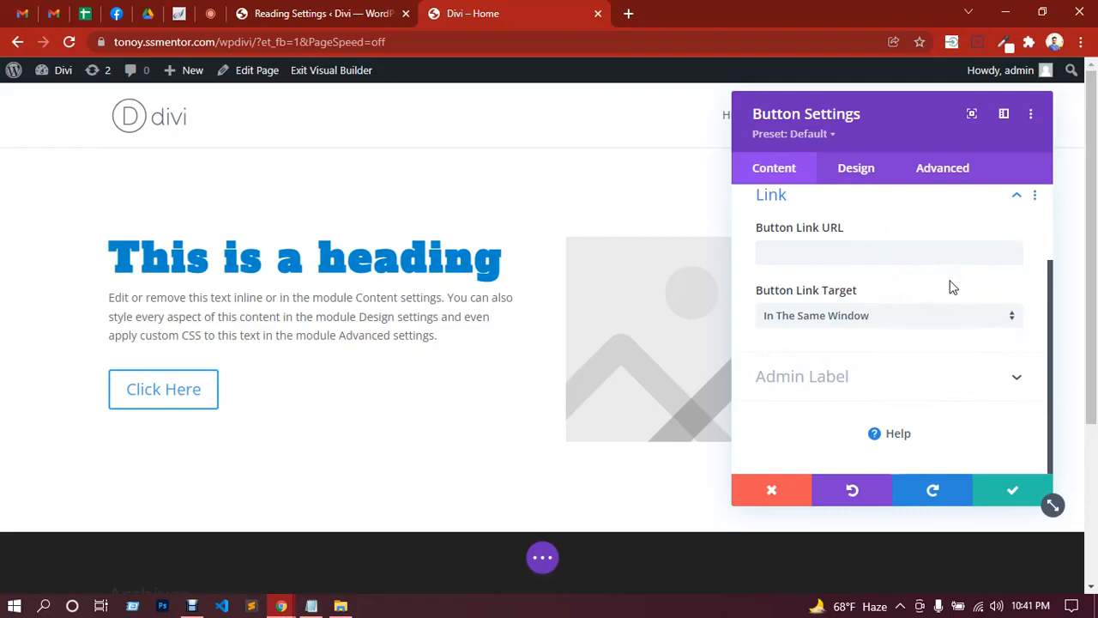
{"action": "scroll", "coordinate": [940, 296], "scroll_direction": "up", "scroll_amount": 2}
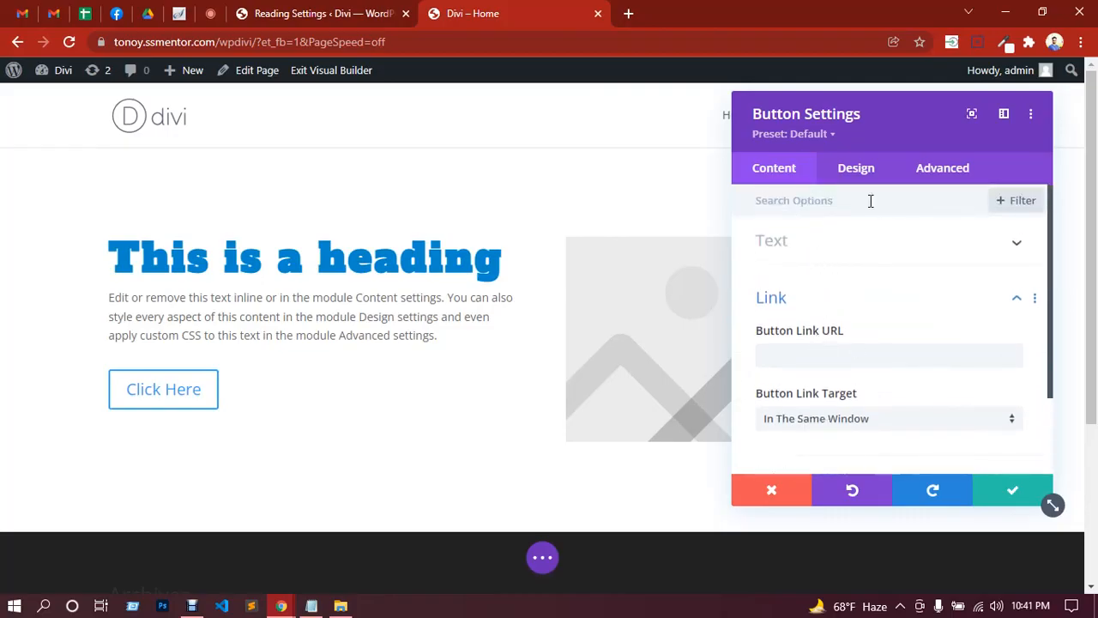
Try the button's alignment choices in its design settings, including right alignment, and finish with left alignment.
{"action": "left_click", "coordinate": [855, 175]}
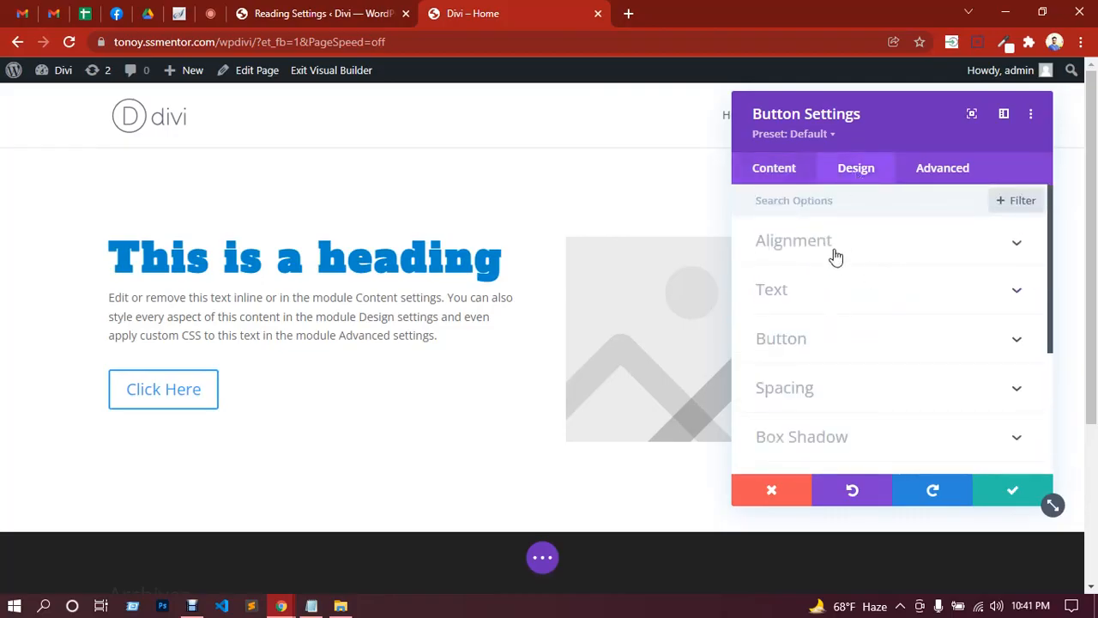
{"action": "left_click", "coordinate": [833, 253]}
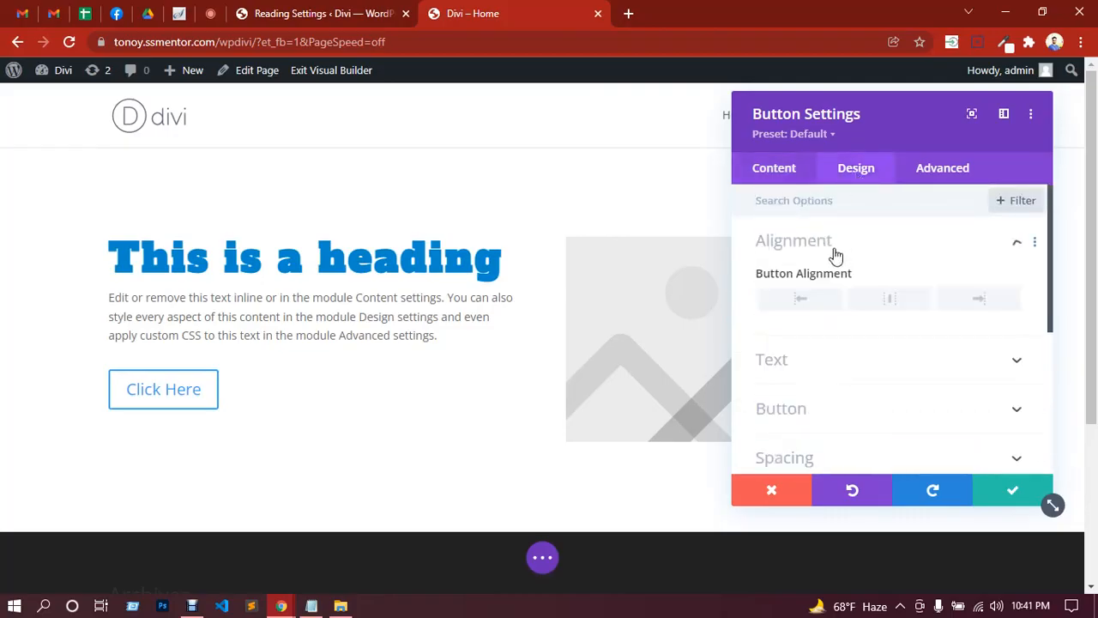
{"action": "left_click", "coordinate": [904, 309]}
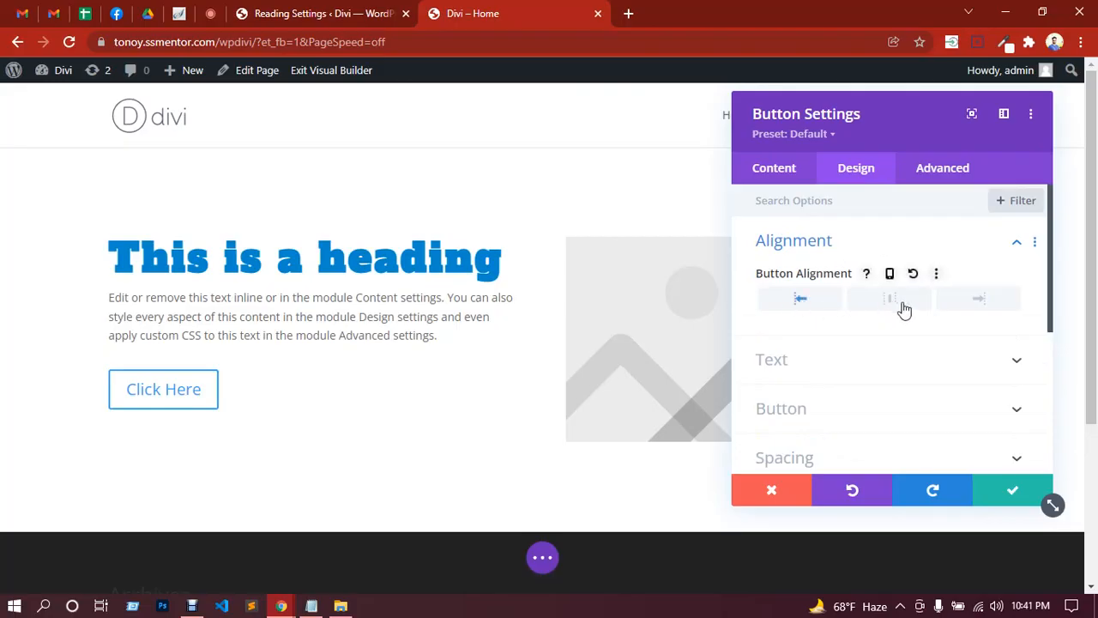
{"action": "left_click", "coordinate": [984, 298]}
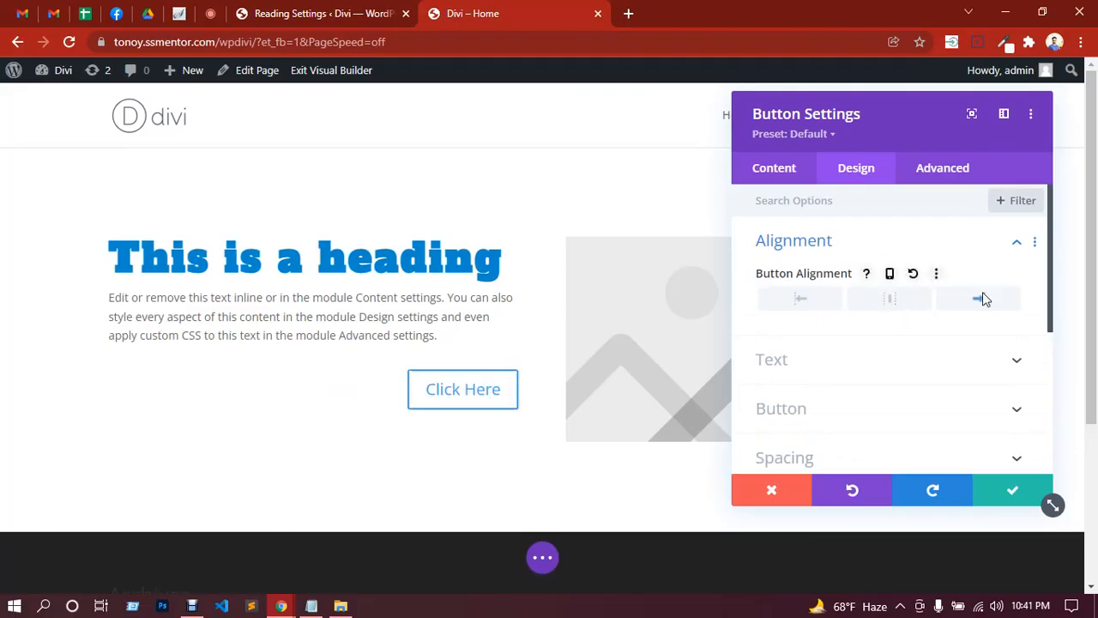
{"action": "left_click", "coordinate": [801, 301]}
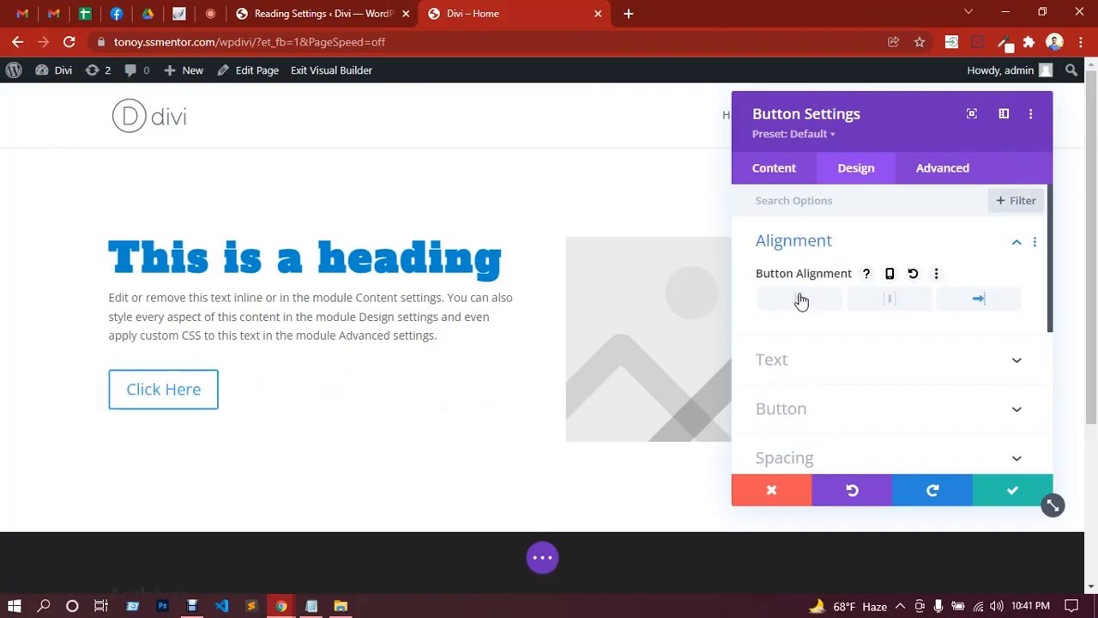
Enable custom styles for the button and set its text size to 14px.
{"action": "left_click", "coordinate": [829, 359]}
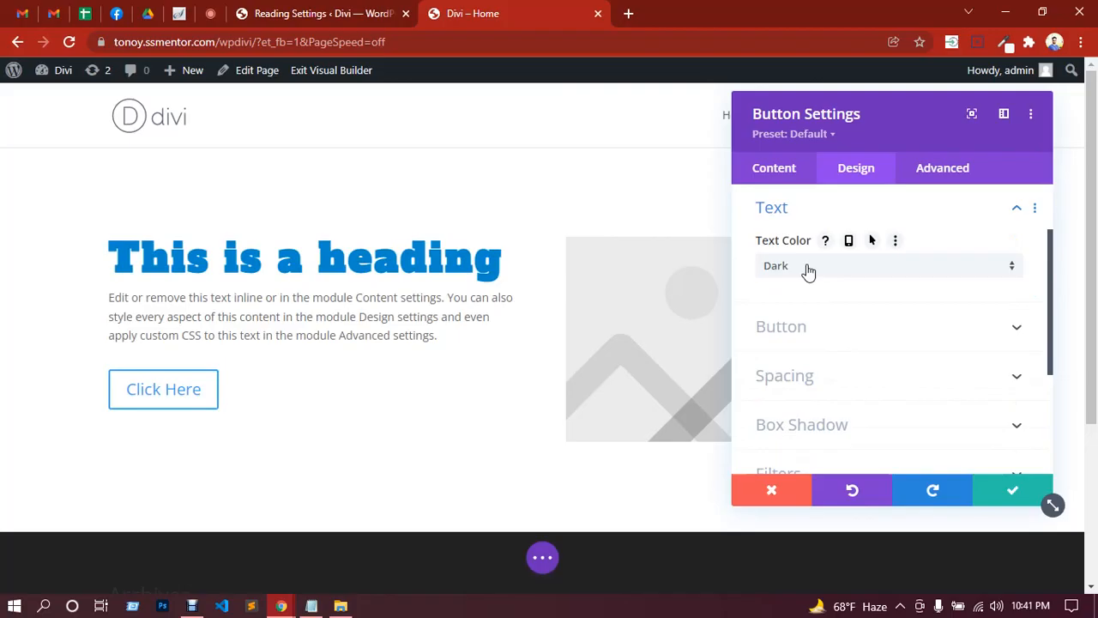
{"action": "left_click", "coordinate": [829, 339]}
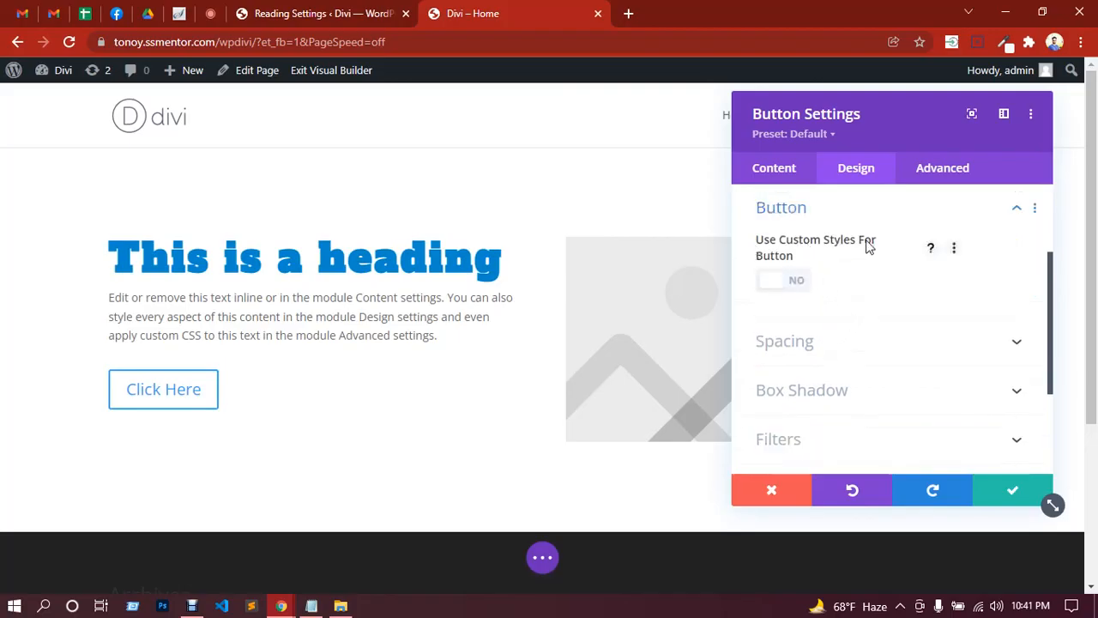
{"action": "left_click", "coordinate": [798, 286]}
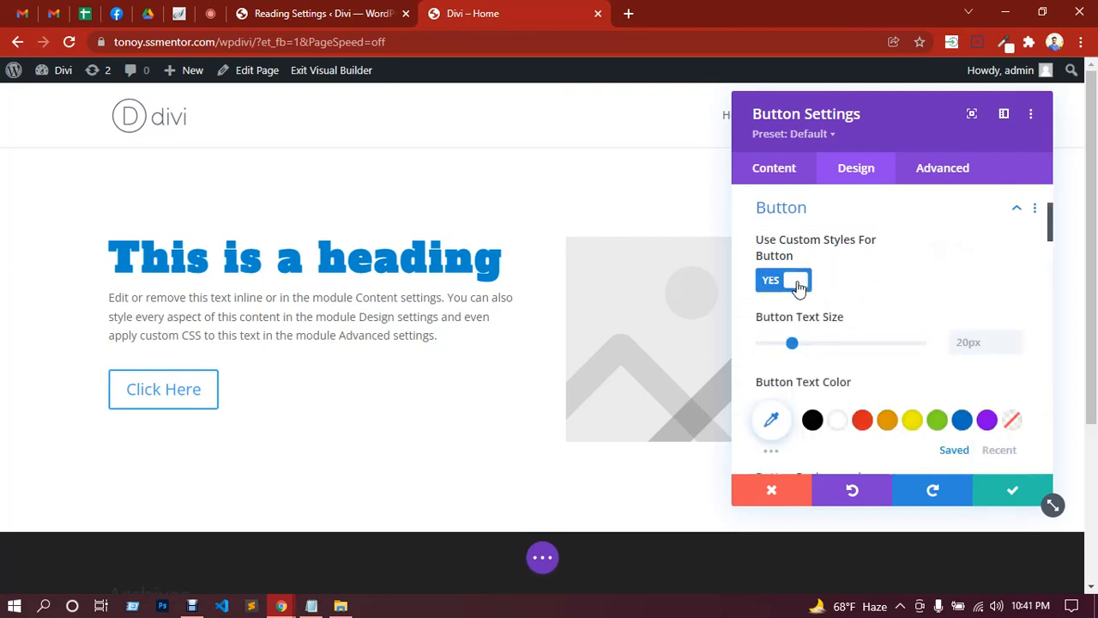
{"action": "scroll", "coordinate": [791, 329], "scroll_direction": "down", "scroll_amount": 1}
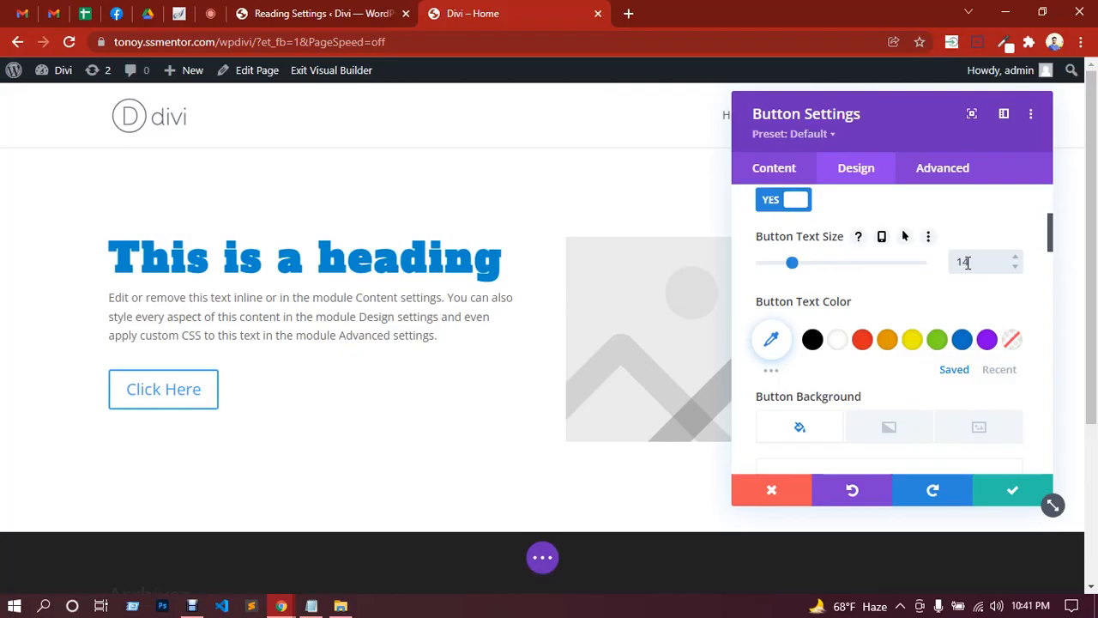
{"action": "type", "text": "px"}
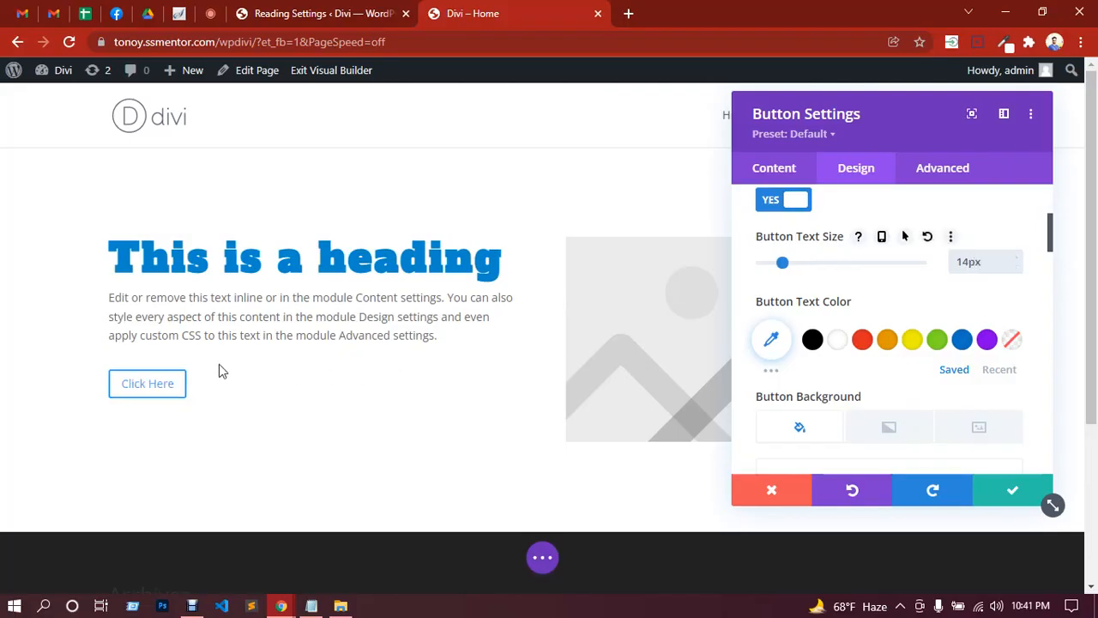
Set the button's text color to purple #8300e9.
{"action": "left_click", "coordinate": [986, 343]}
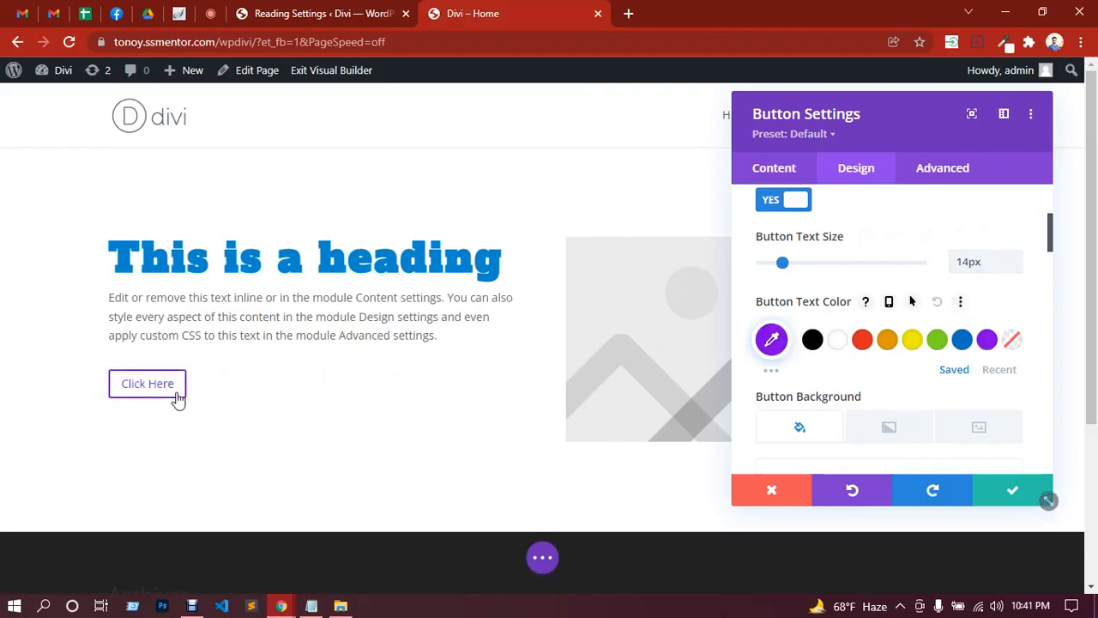
{"action": "left_click", "coordinate": [771, 340]}
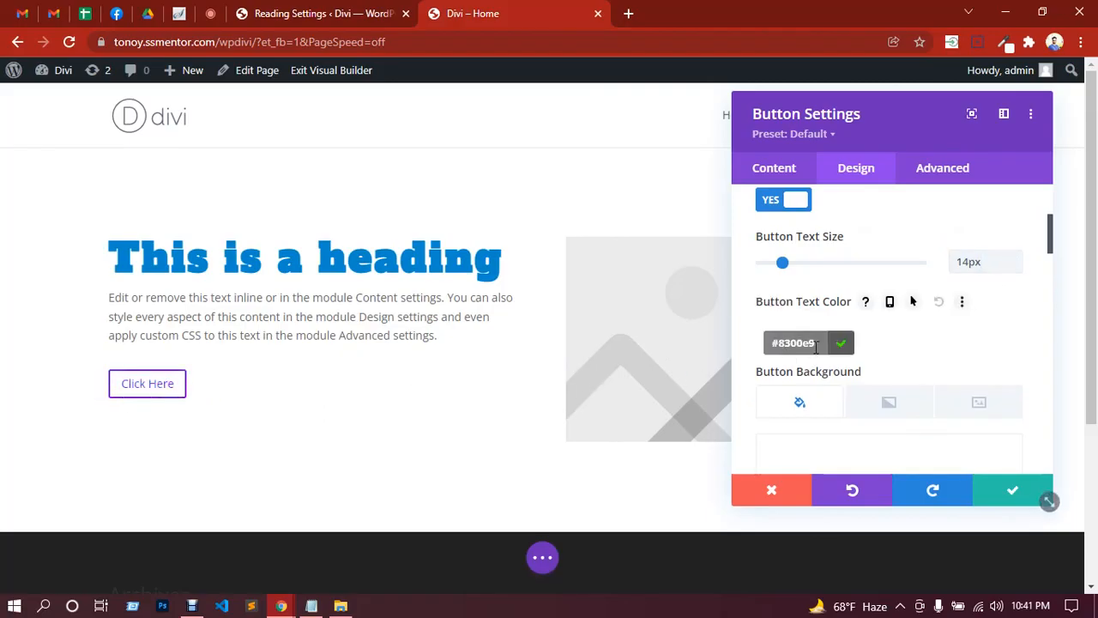
{"action": "left_click", "coordinate": [928, 346]}
Give the button a purple background and set its border color to #8300e9.
{"action": "scroll", "coordinate": [857, 326], "scroll_direction": "down", "scroll_amount": 2}
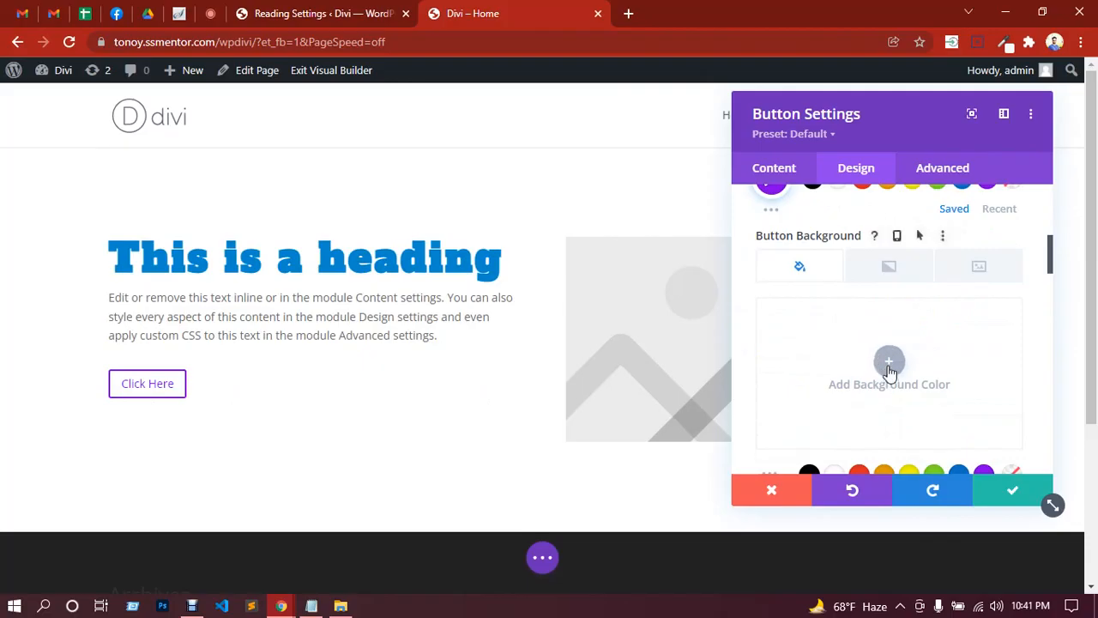
{"action": "scroll", "coordinate": [934, 403], "scroll_direction": "down", "scroll_amount": 1}
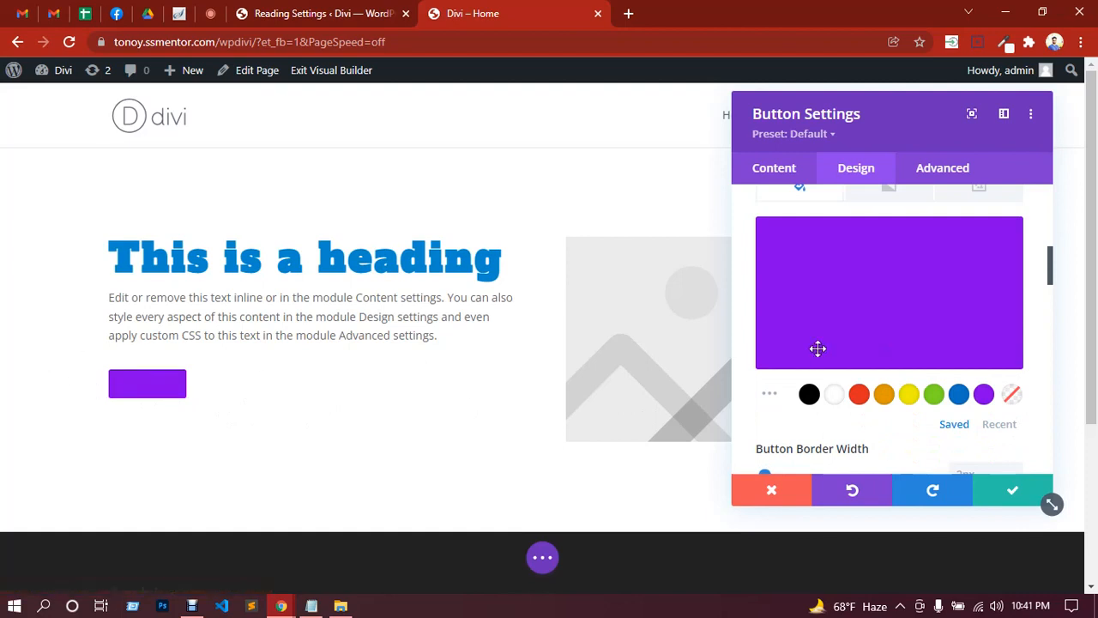
{"action": "scroll", "coordinate": [832, 365], "scroll_direction": "down", "scroll_amount": 3}
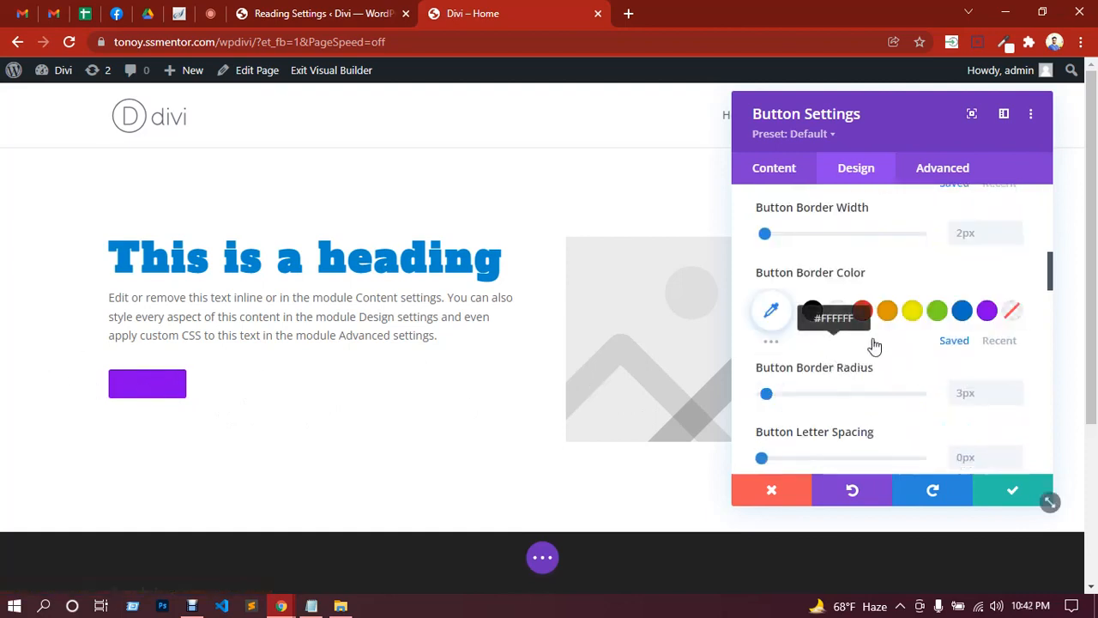
{"action": "scroll", "coordinate": [964, 292], "scroll_direction": "up", "scroll_amount": 1}
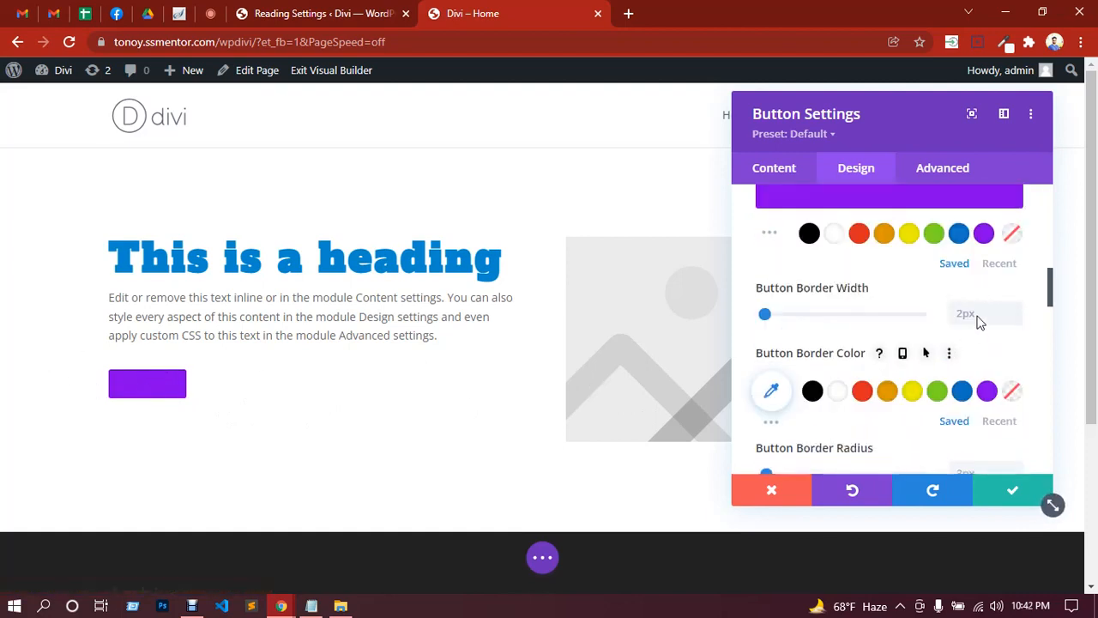
{"action": "scroll", "coordinate": [978, 322], "scroll_direction": "down", "scroll_amount": 1}
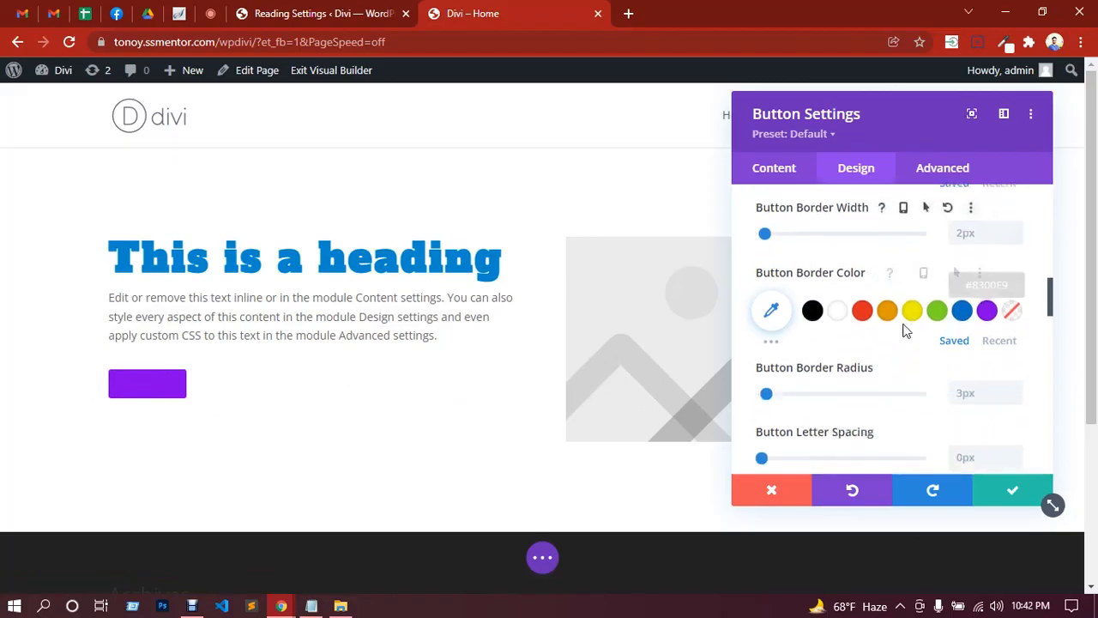
{"action": "left_click", "coordinate": [771, 323]}
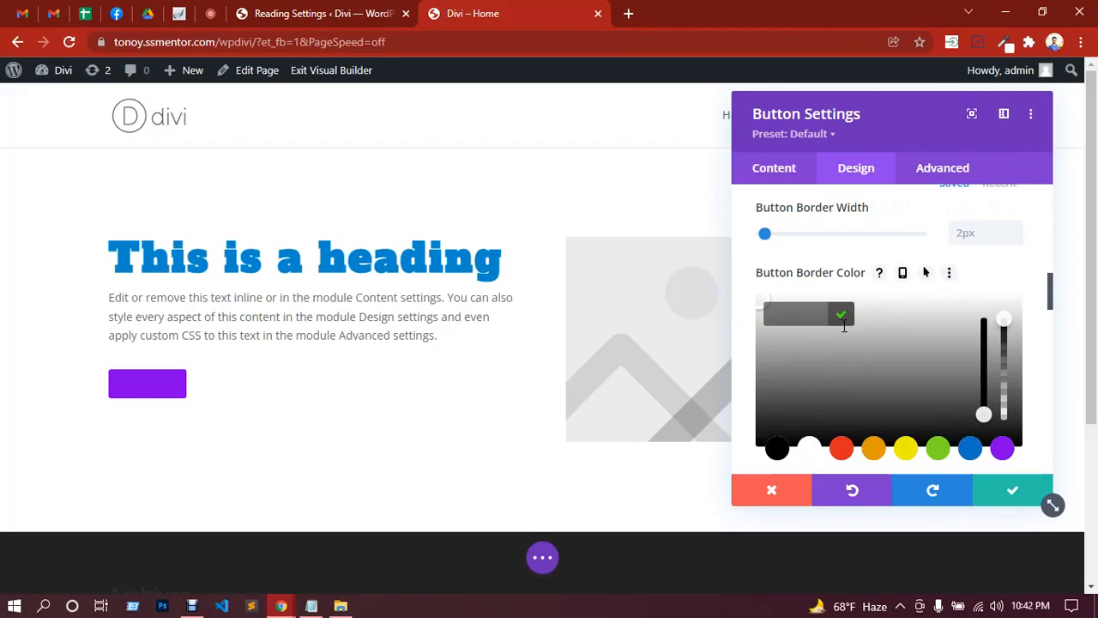
{"action": "left_click", "coordinate": [814, 314]}
{"action": "type", "text": "#8300e9"}
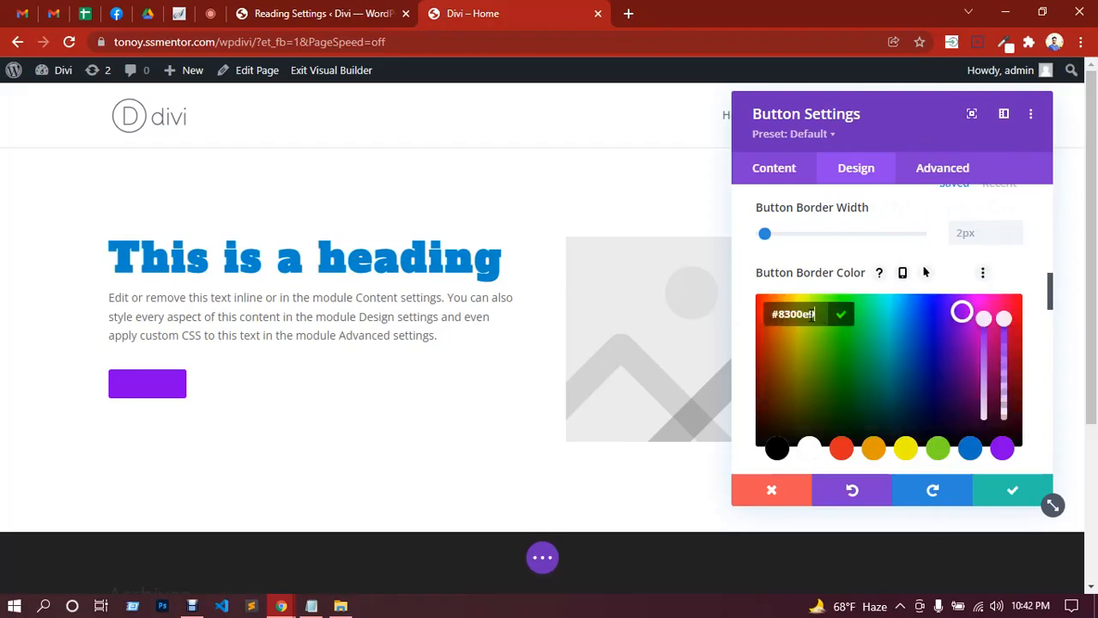
{"action": "left_click", "coordinate": [844, 315]}
Set the button's text color to white #FFFFFF.
{"action": "scroll", "coordinate": [870, 326], "scroll_direction": "up", "scroll_amount": 5}
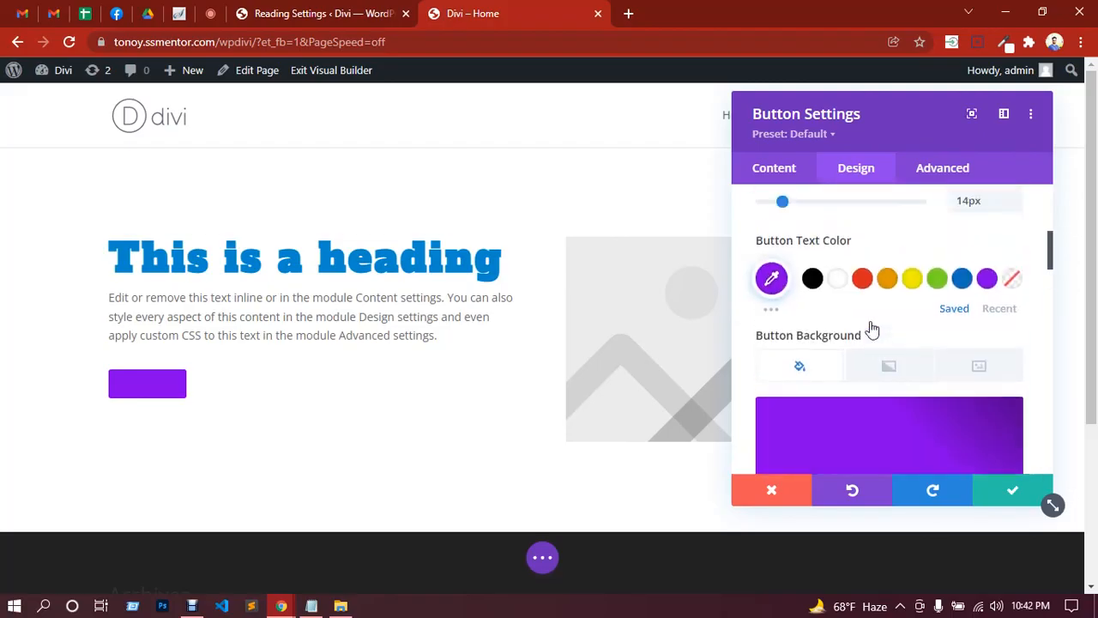
{"action": "scroll", "coordinate": [870, 327], "scroll_direction": "up", "scroll_amount": 2}
{"action": "scroll", "coordinate": [862, 342], "scroll_direction": "down", "scroll_amount": 1}
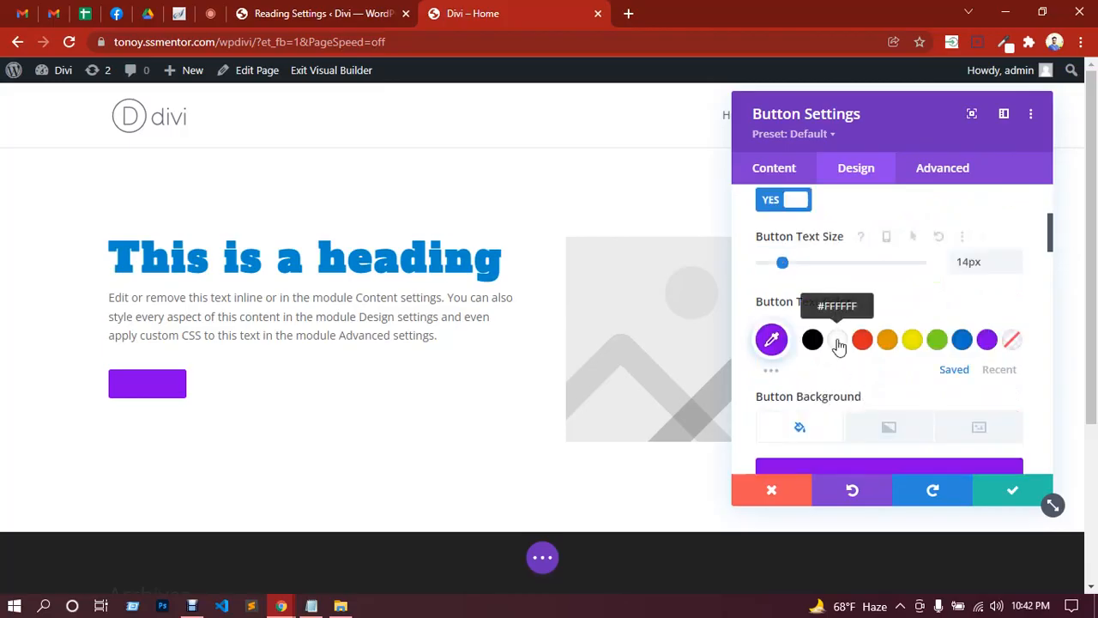
{"action": "left_click", "coordinate": [838, 341]}
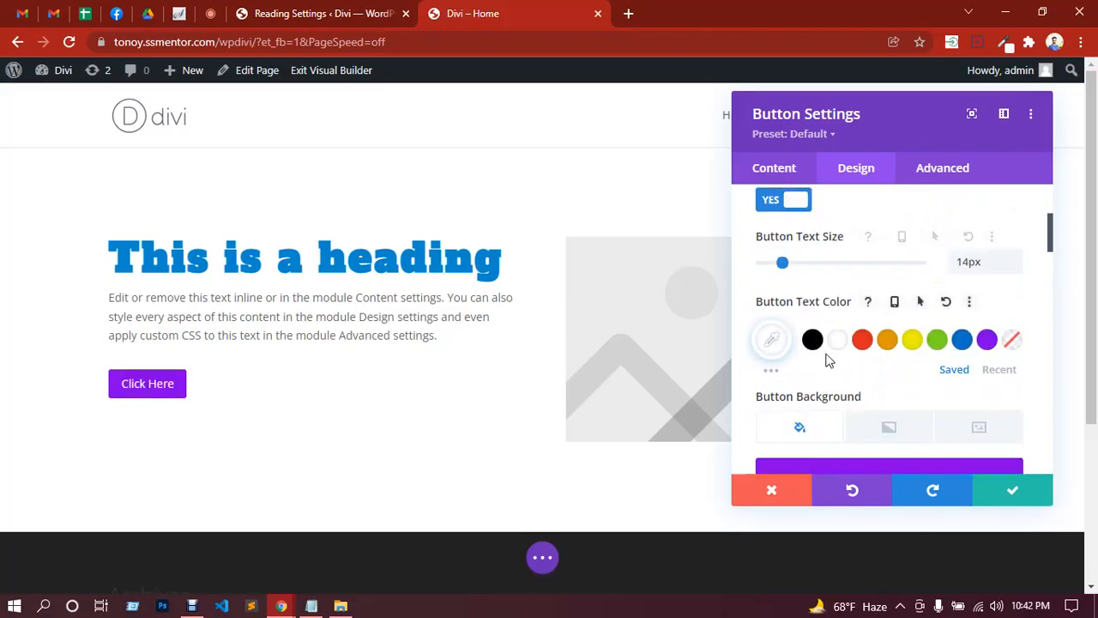
Set the button's border radius to 0px and its letter spacing to 1px.
{"action": "scroll", "coordinate": [851, 339], "scroll_direction": "down", "scroll_amount": 7}
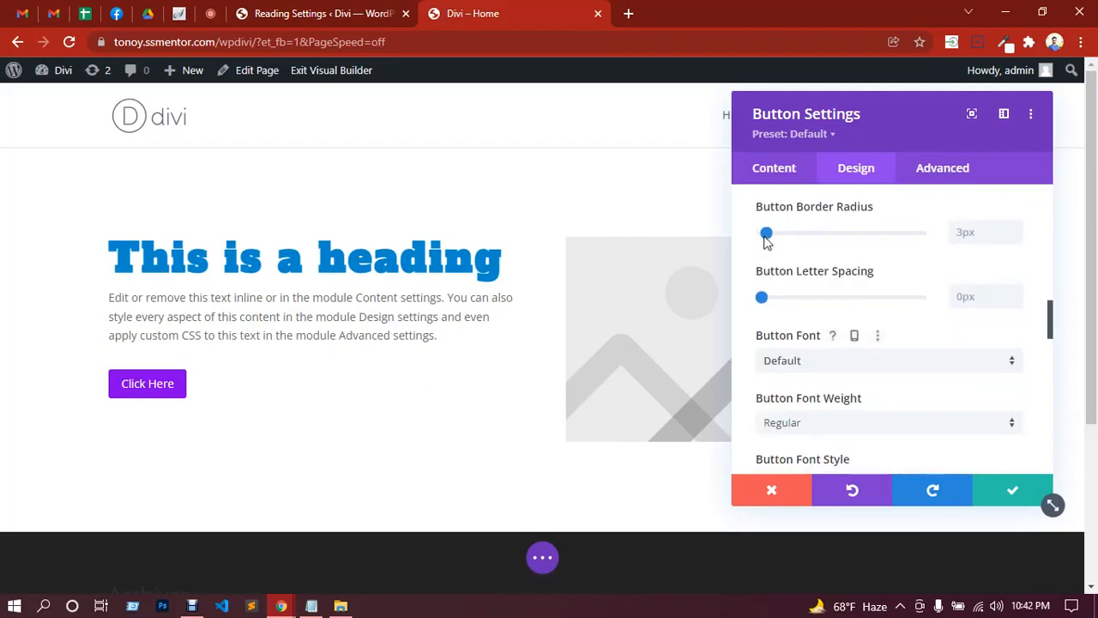
{"action": "left_click", "coordinate": [953, 232]}
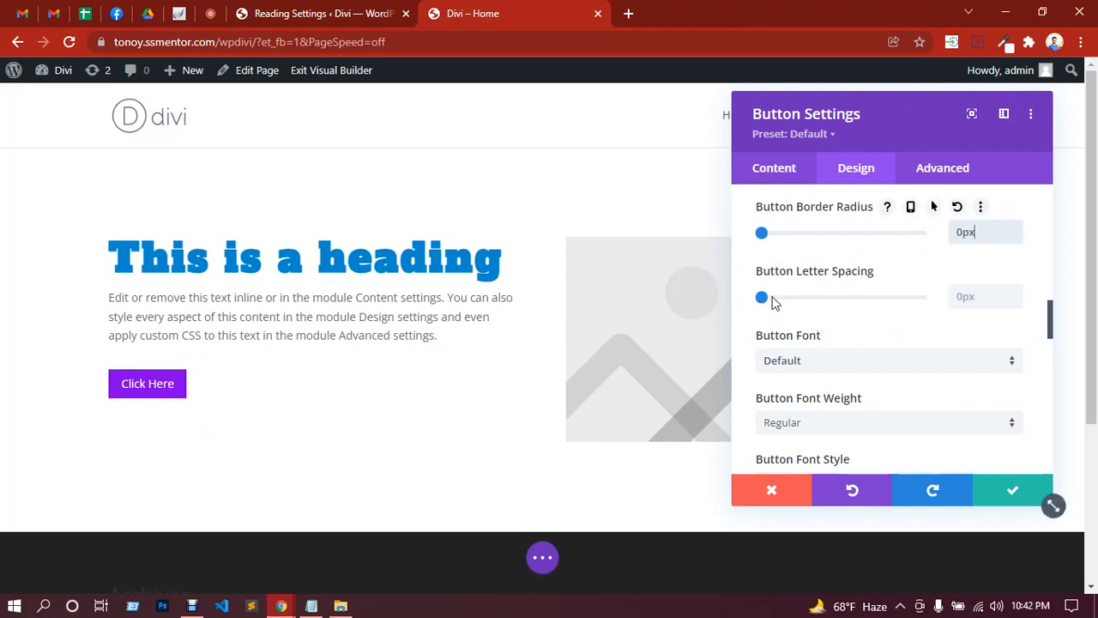
{"action": "left_click", "coordinate": [972, 297]}
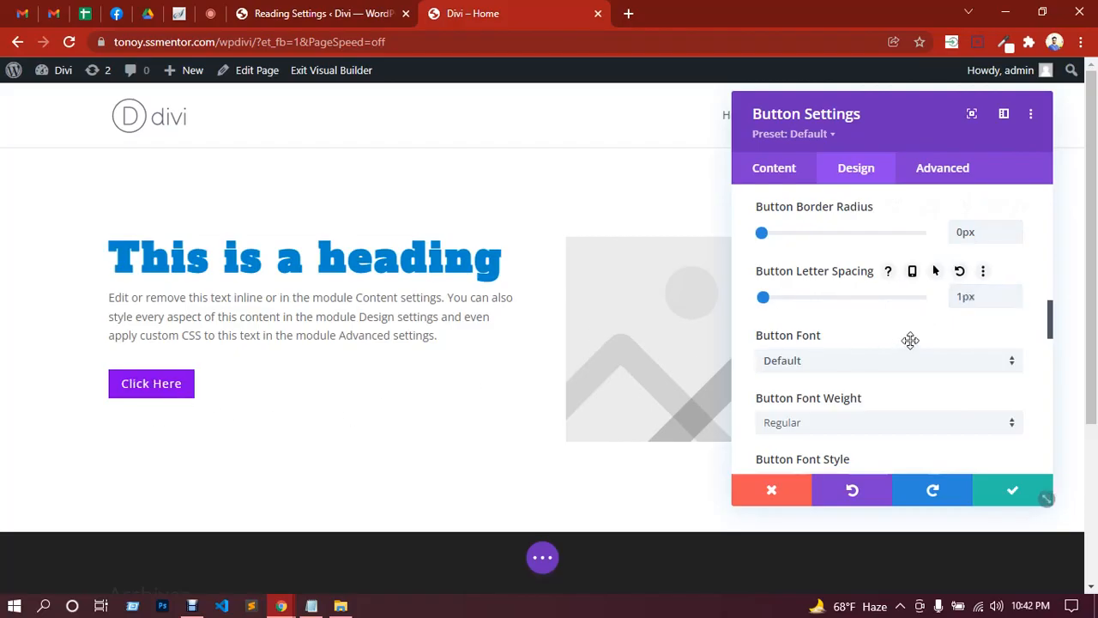
Change the button's font to Poppins.
{"action": "scroll", "coordinate": [910, 341], "scroll_direction": "down", "scroll_amount": 1}
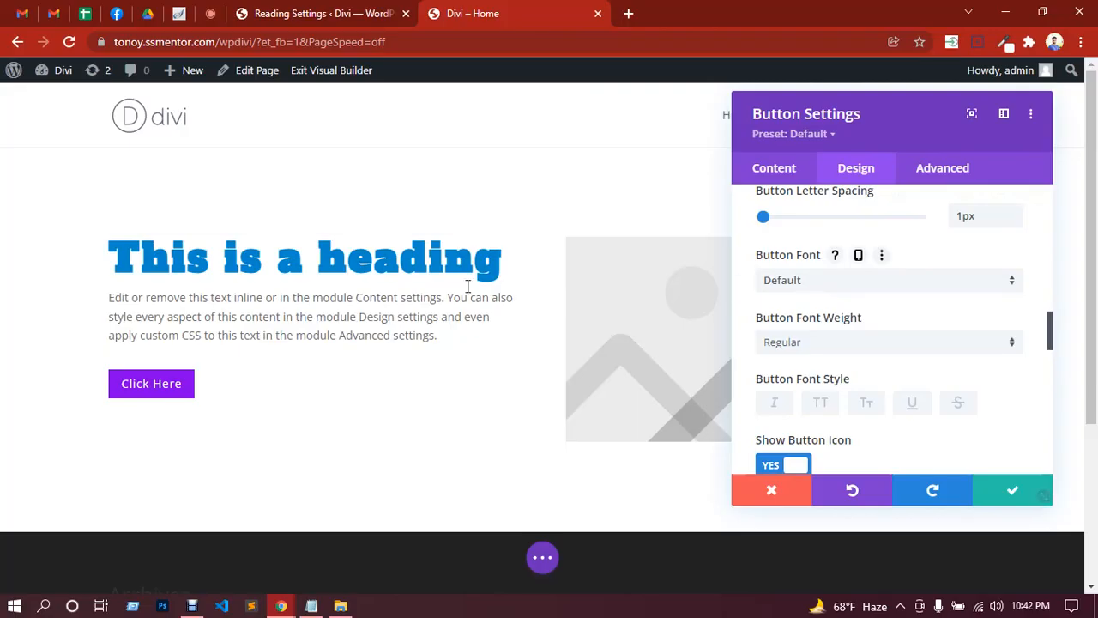
{"action": "left_click", "coordinate": [961, 288]}
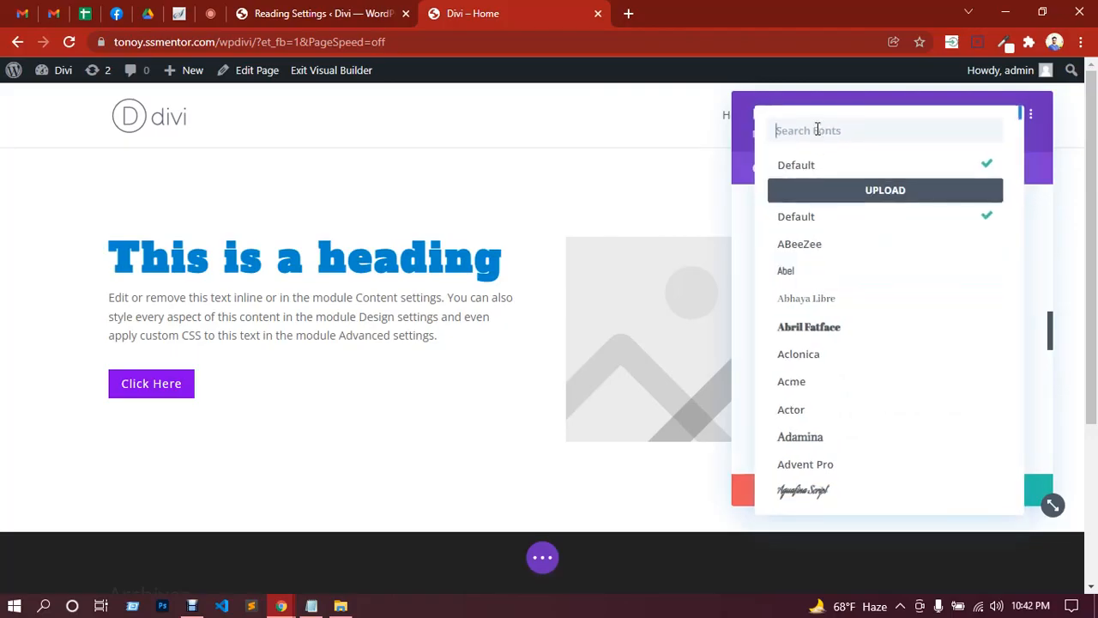
{"action": "type", "text": "popp"}
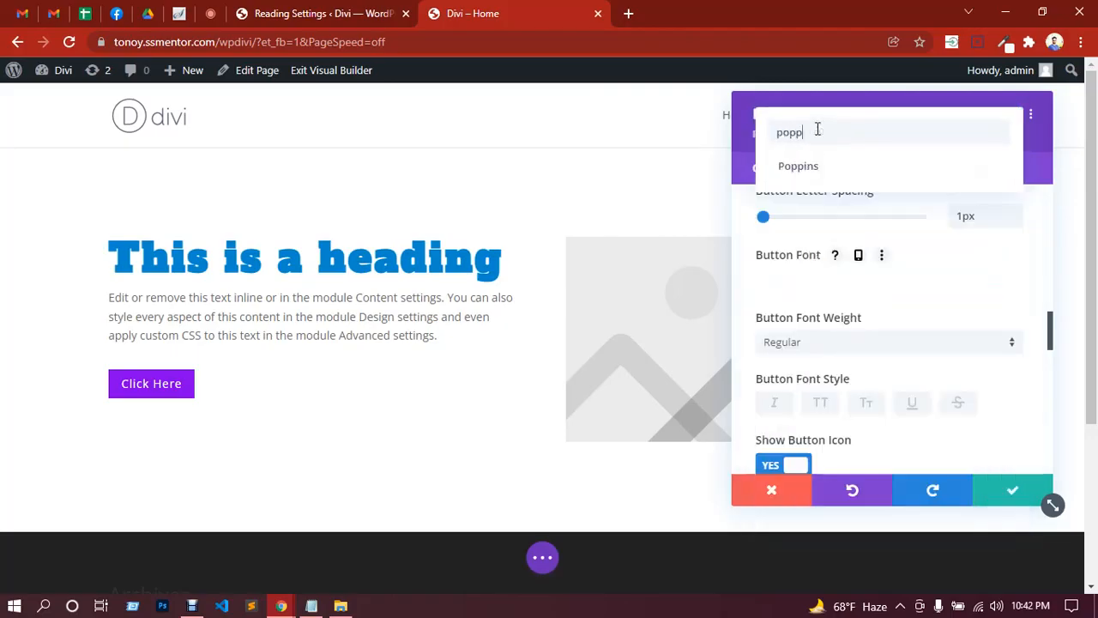
{"action": "left_click", "coordinate": [828, 171]}
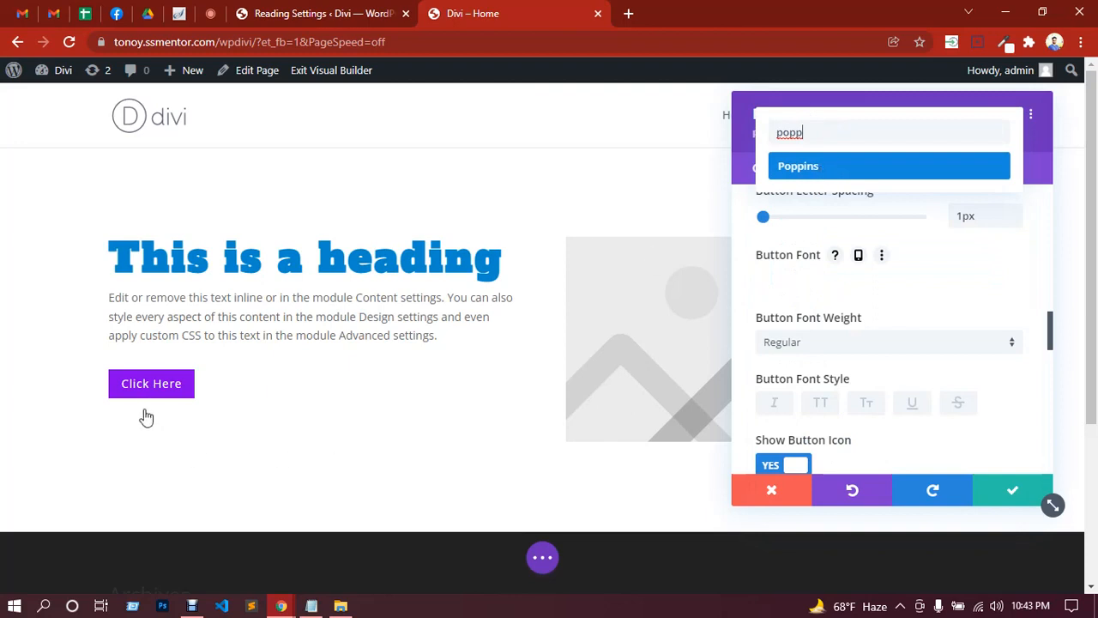
Make the button text uppercase and set its font weight to Medium.
{"action": "left_click", "coordinate": [843, 344]}
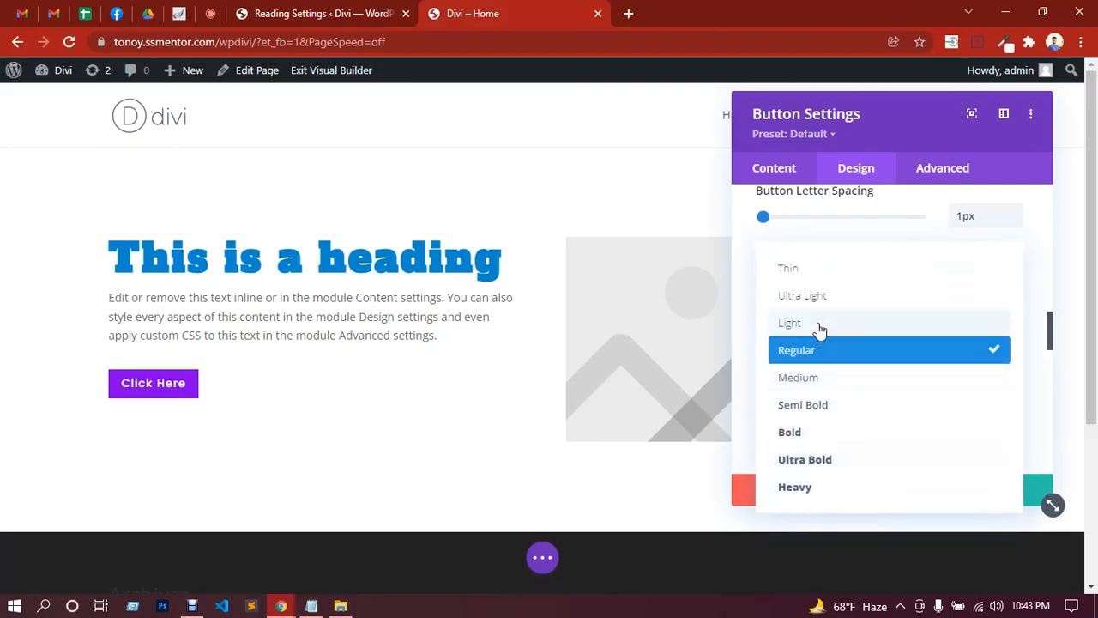
{"action": "left_click", "coordinate": [802, 276]}
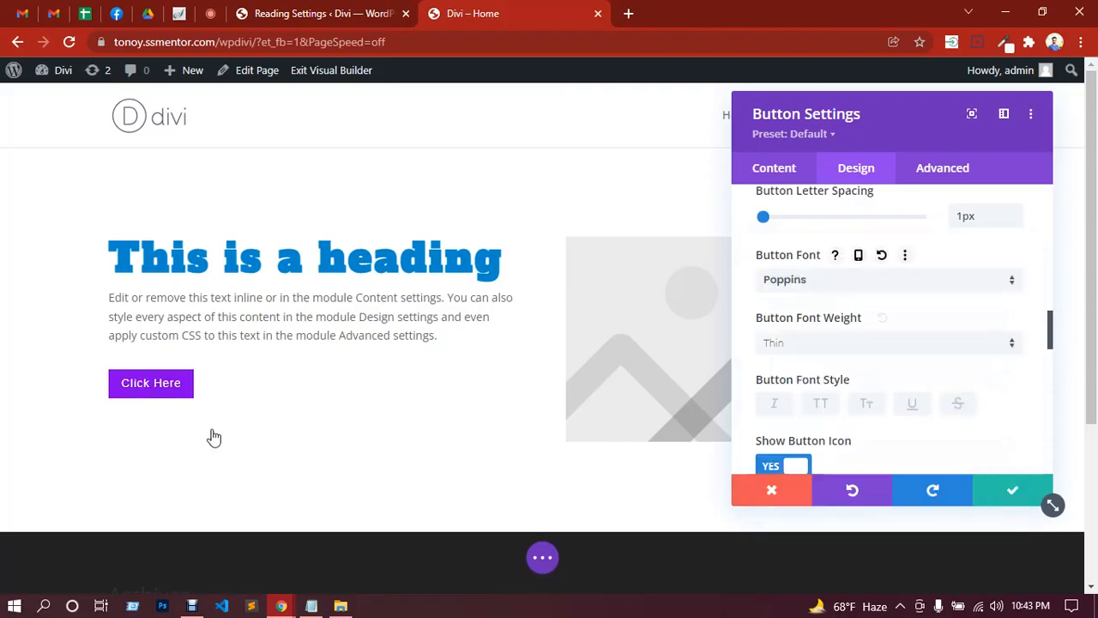
{"action": "scroll", "coordinate": [862, 350], "scroll_direction": "down", "scroll_amount": 1}
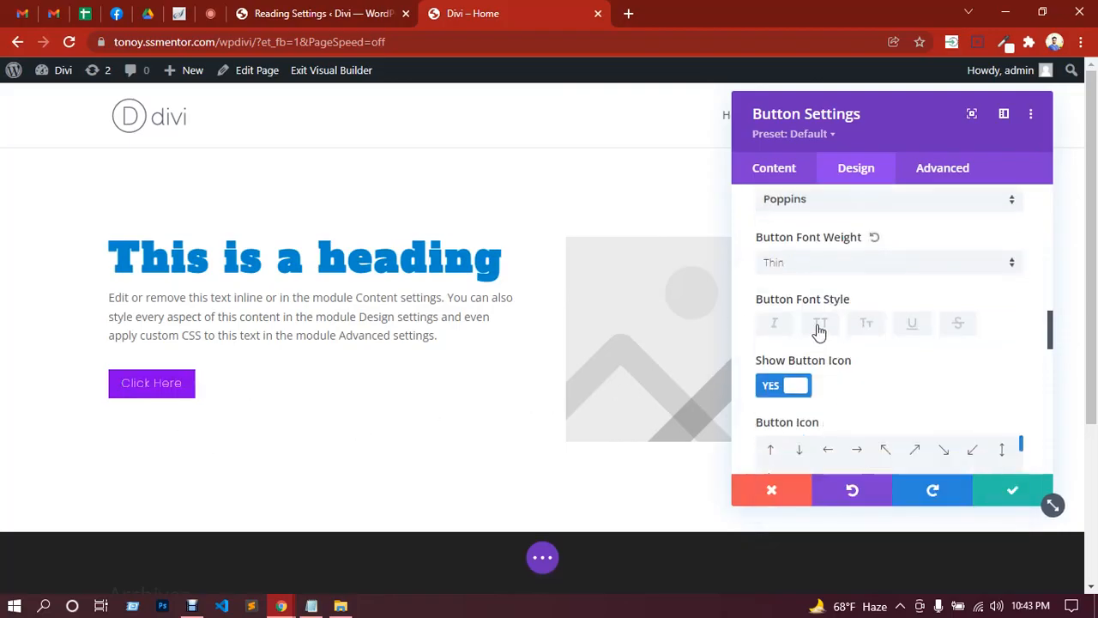
{"action": "left_click", "coordinate": [819, 328]}
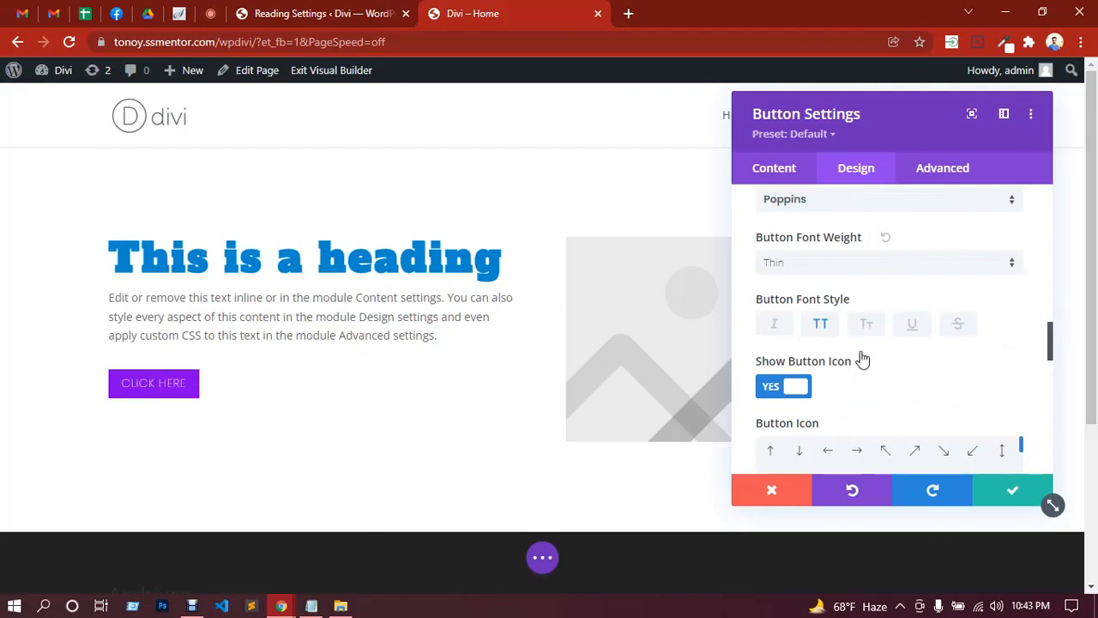
{"action": "left_click", "coordinate": [813, 269]}
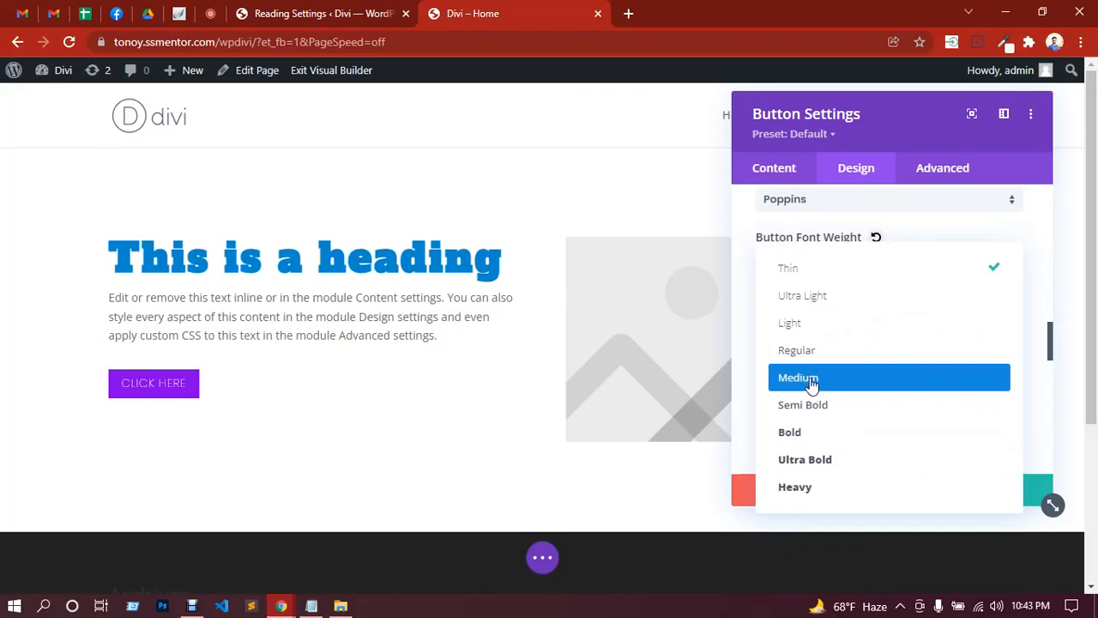
{"action": "left_click", "coordinate": [812, 383]}
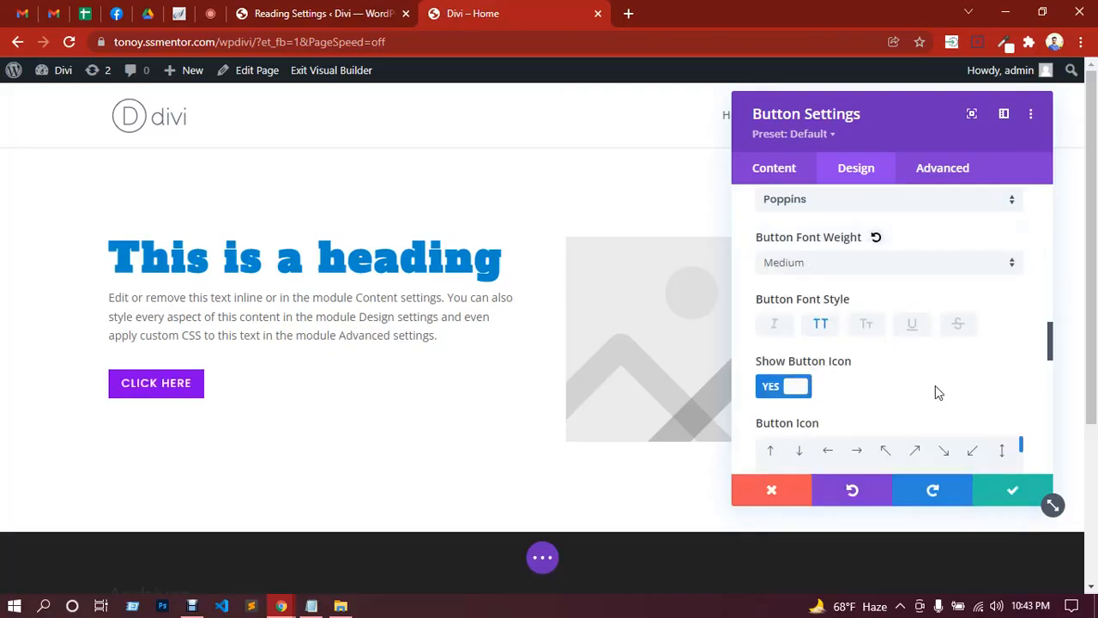
Turn off the button's icon so the Click Here button has none.
{"action": "scroll", "coordinate": [937, 387], "scroll_direction": "down", "scroll_amount": 2}
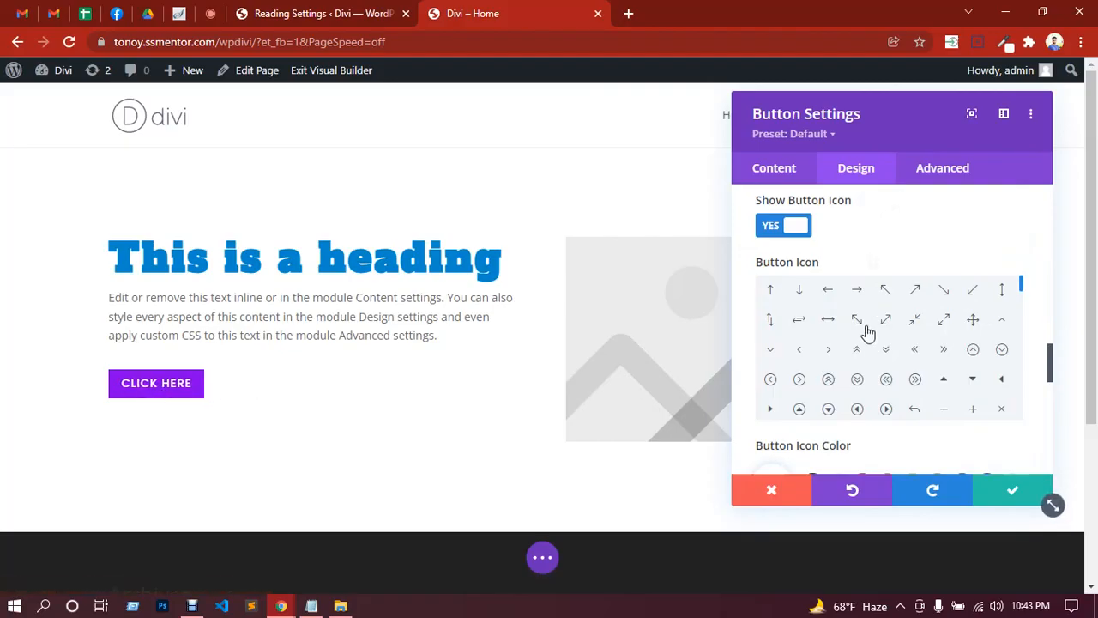
{"action": "scroll", "coordinate": [869, 333], "scroll_direction": "up", "scroll_amount": 1}
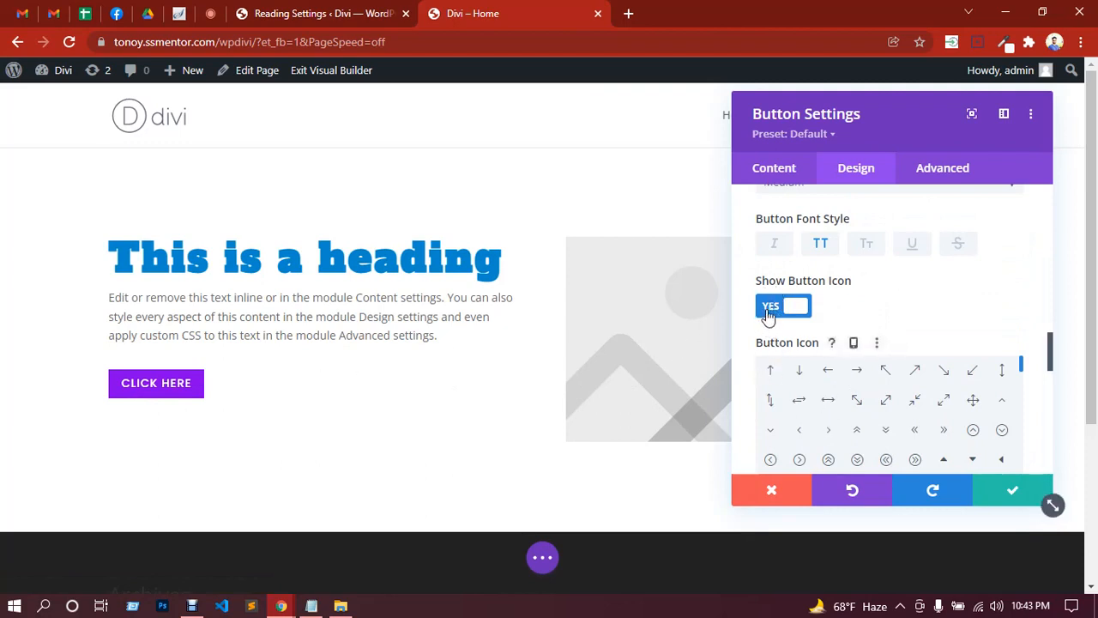
{"action": "left_click", "coordinate": [768, 307]}
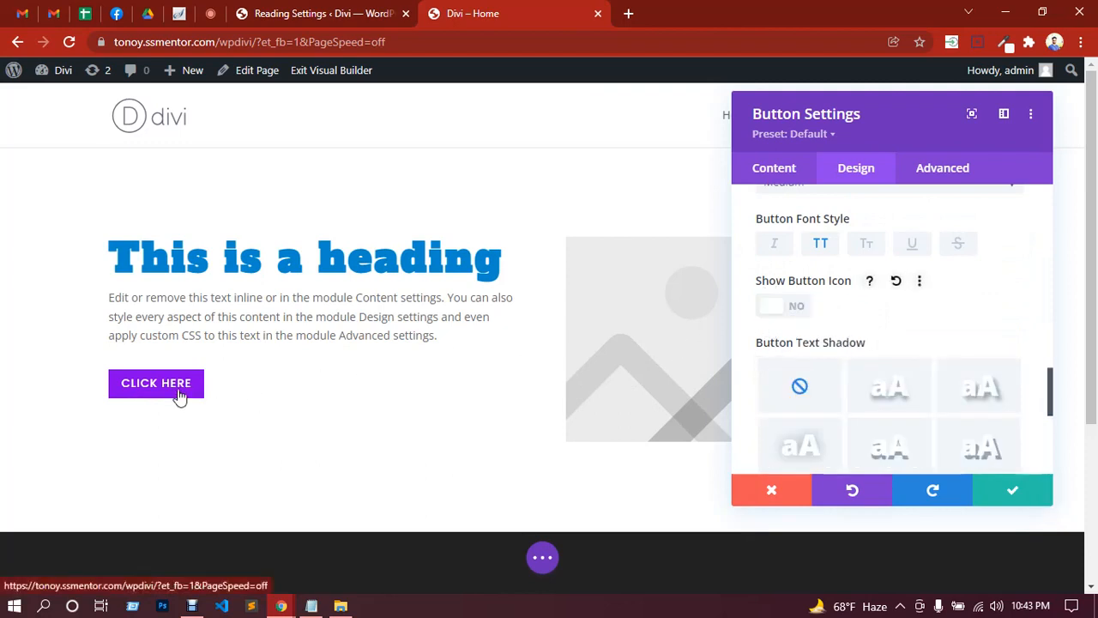
Link the button's top and bottom padding and set both to 15px.
{"action": "scroll", "coordinate": [970, 309], "scroll_direction": "down", "scroll_amount": 1}
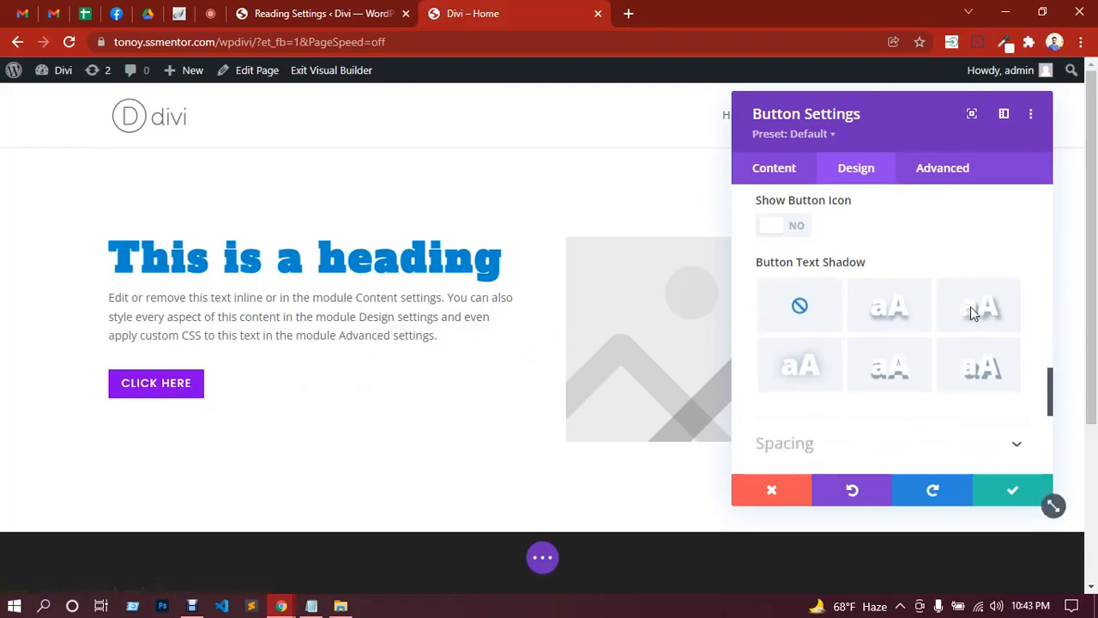
{"action": "scroll", "coordinate": [926, 314], "scroll_direction": "down", "scroll_amount": 1}
{"action": "scroll", "coordinate": [929, 314], "scroll_direction": "down", "scroll_amount": 1}
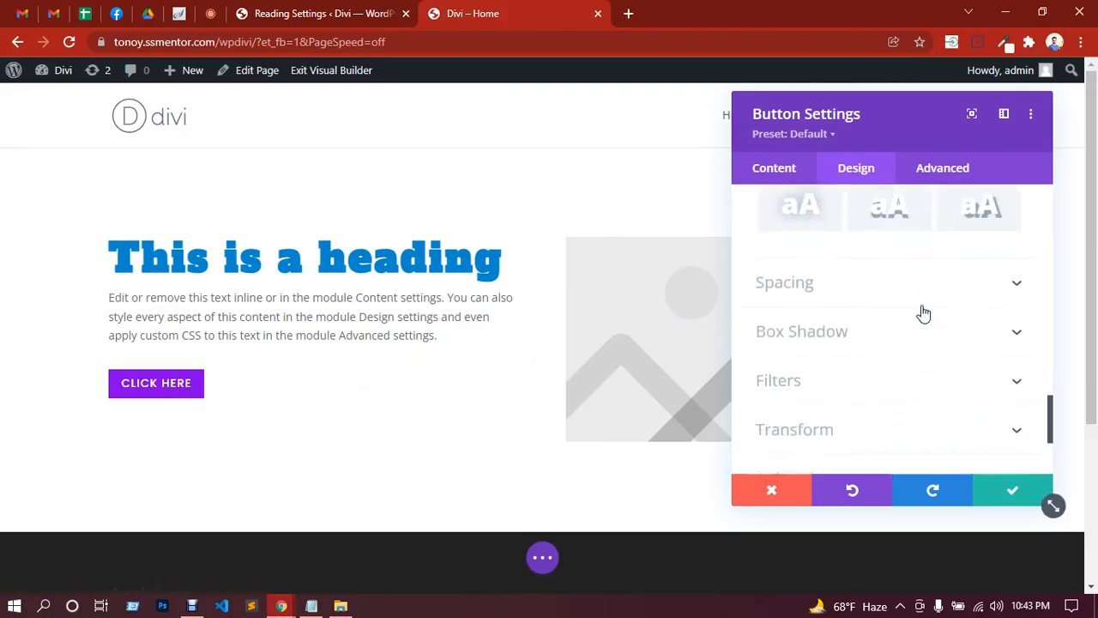
{"action": "left_click", "coordinate": [818, 288]}
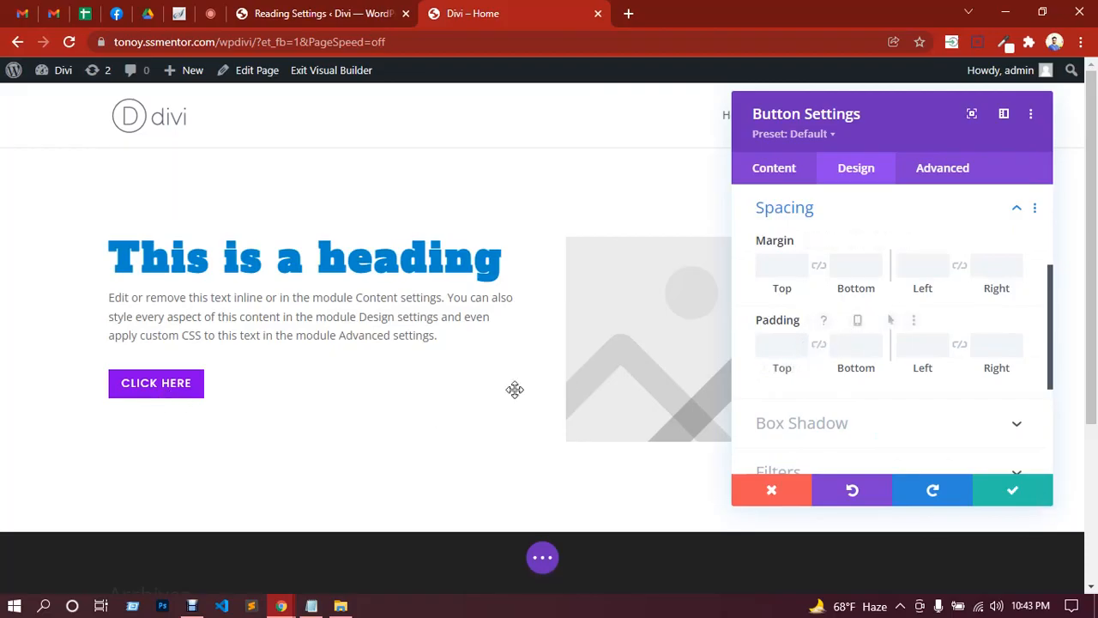
{"action": "left_click", "coordinate": [777, 343]}
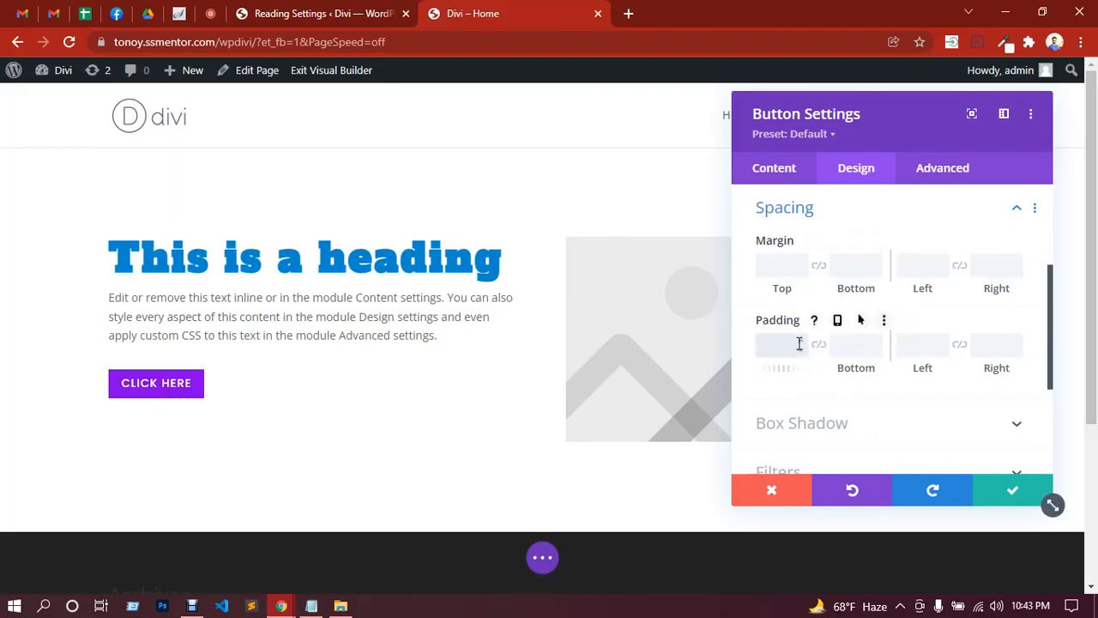
{"action": "left_click", "coordinate": [819, 346]}
{"action": "left_click", "coordinate": [778, 349]}
{"action": "type", "text": "15px"}
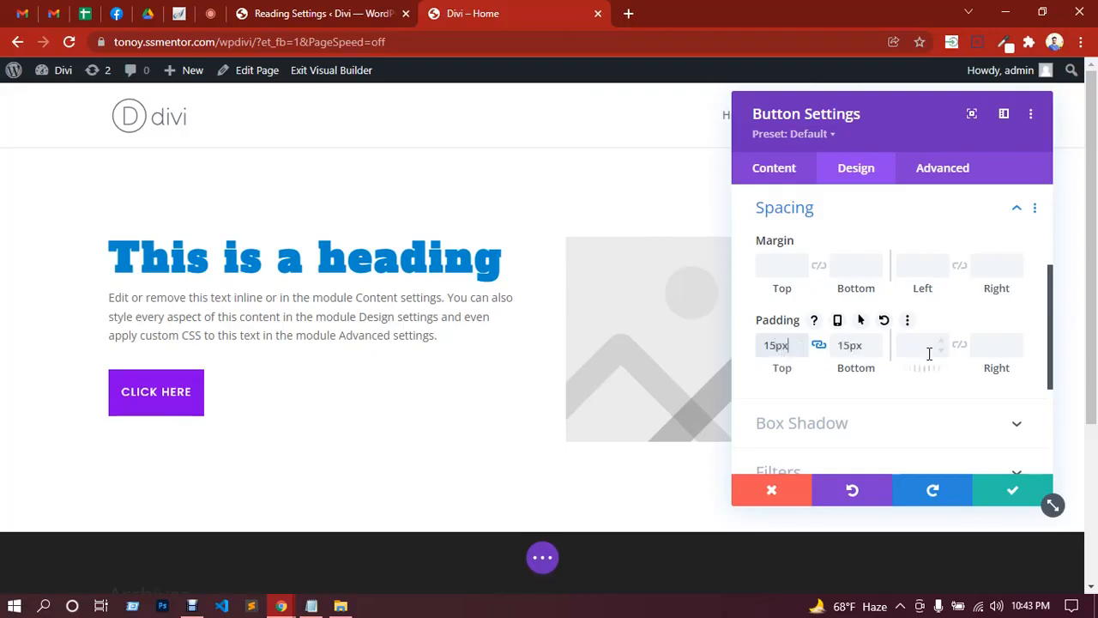
Set the button's left padding to 45px and link the right padding to the same value.
{"action": "left_click", "coordinate": [928, 346]}
{"action": "type", "text": "45px"}
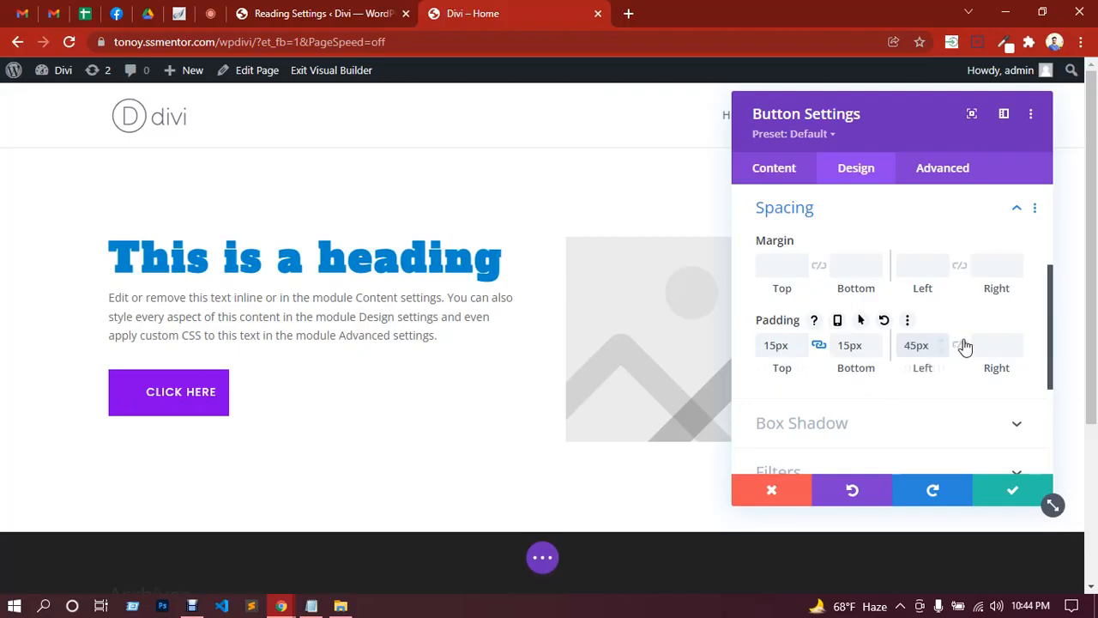
{"action": "left_click", "coordinate": [959, 345]}
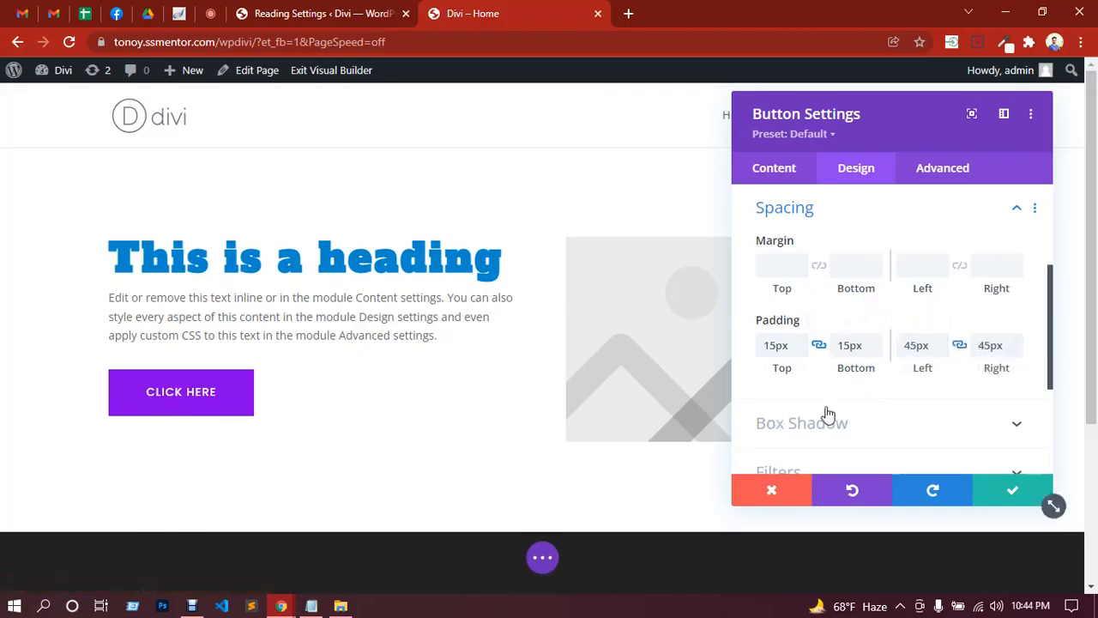
Reopen the custom button style options at the button text color setting.
{"action": "scroll", "coordinate": [828, 414], "scroll_direction": "down", "scroll_amount": 2}
{"action": "scroll", "coordinate": [855, 409], "scroll_direction": "up", "scroll_amount": 5}
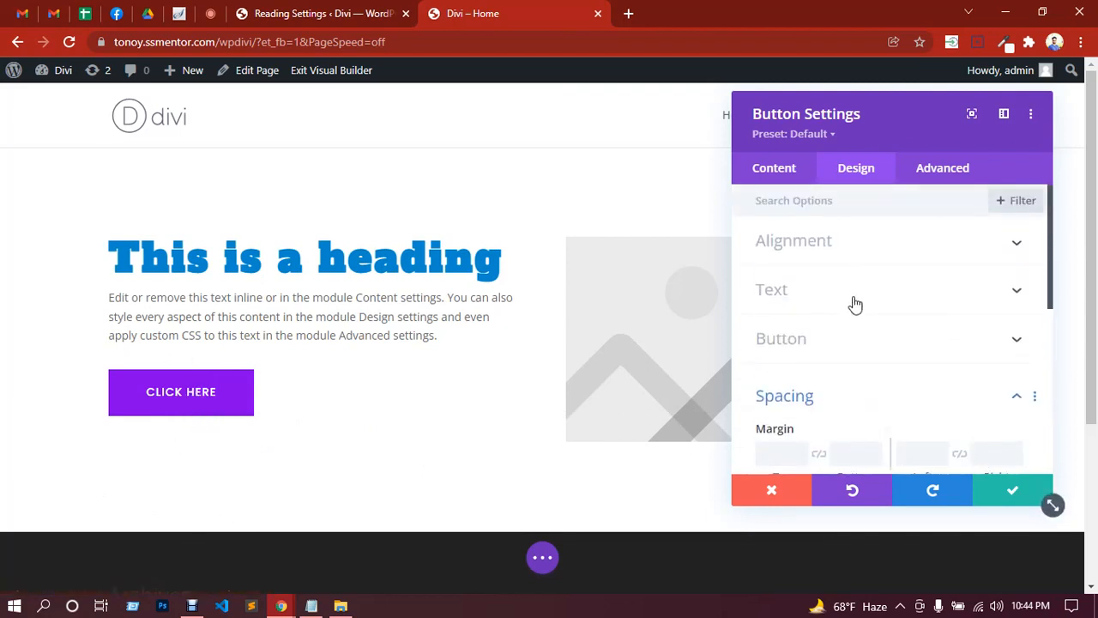
{"action": "scroll", "coordinate": [855, 303], "scroll_direction": "down", "scroll_amount": 1}
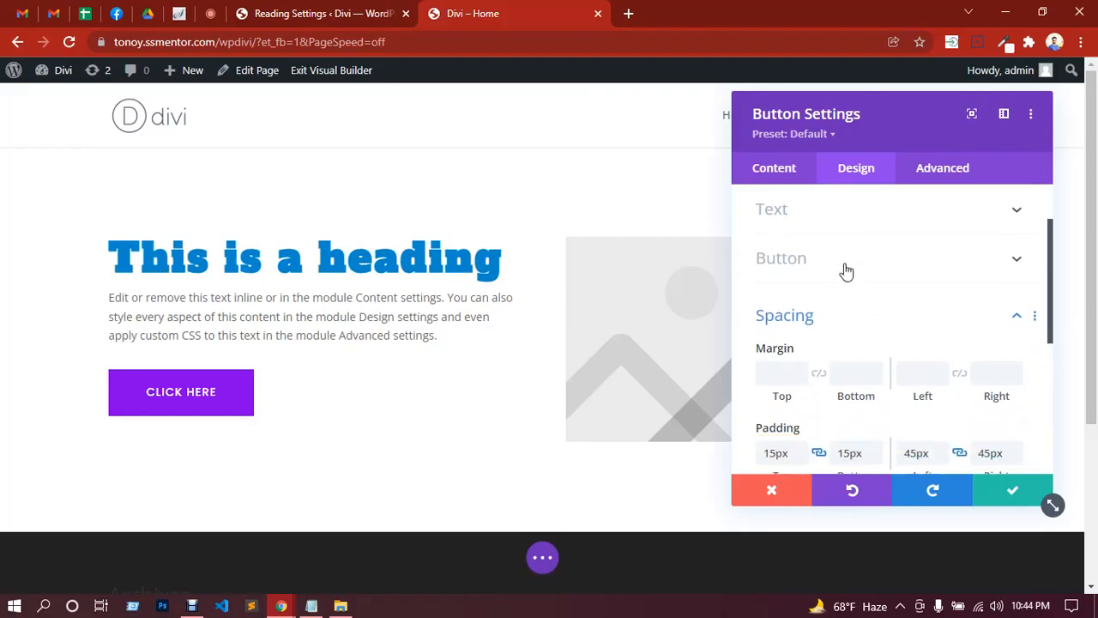
{"action": "left_click", "coordinate": [845, 271]}
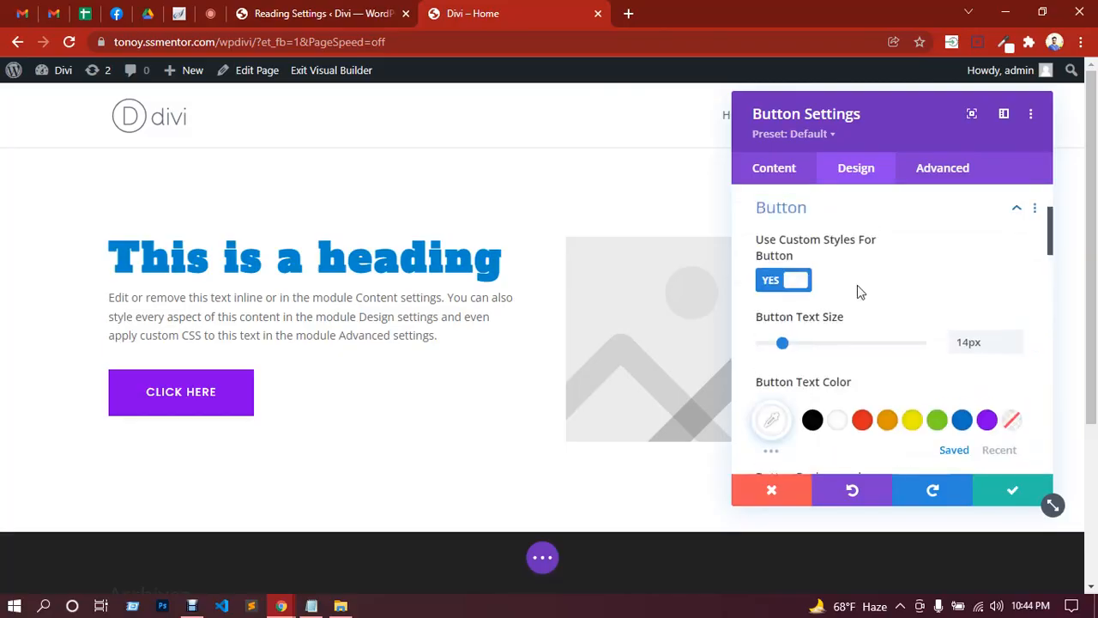
{"action": "scroll", "coordinate": [857, 285], "scroll_direction": "down", "scroll_amount": 1}
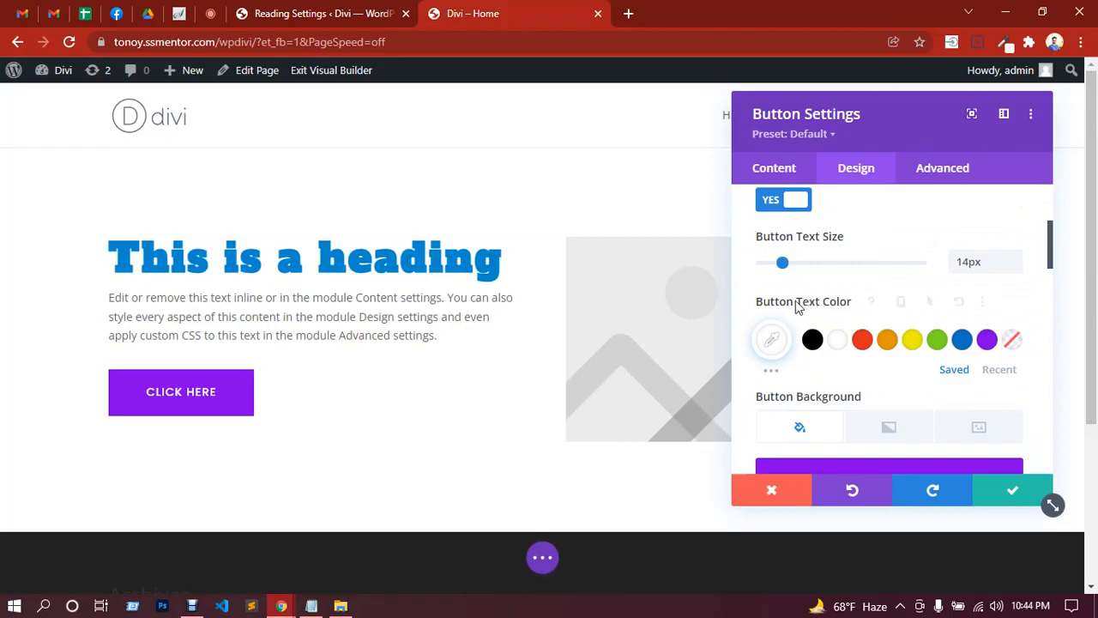
{"action": "mouse_move", "coordinate": [807, 309]}
Check the in-call messages in Google Meet and return to the Divi page.
{"action": "left_click", "coordinate": [210, 14]}
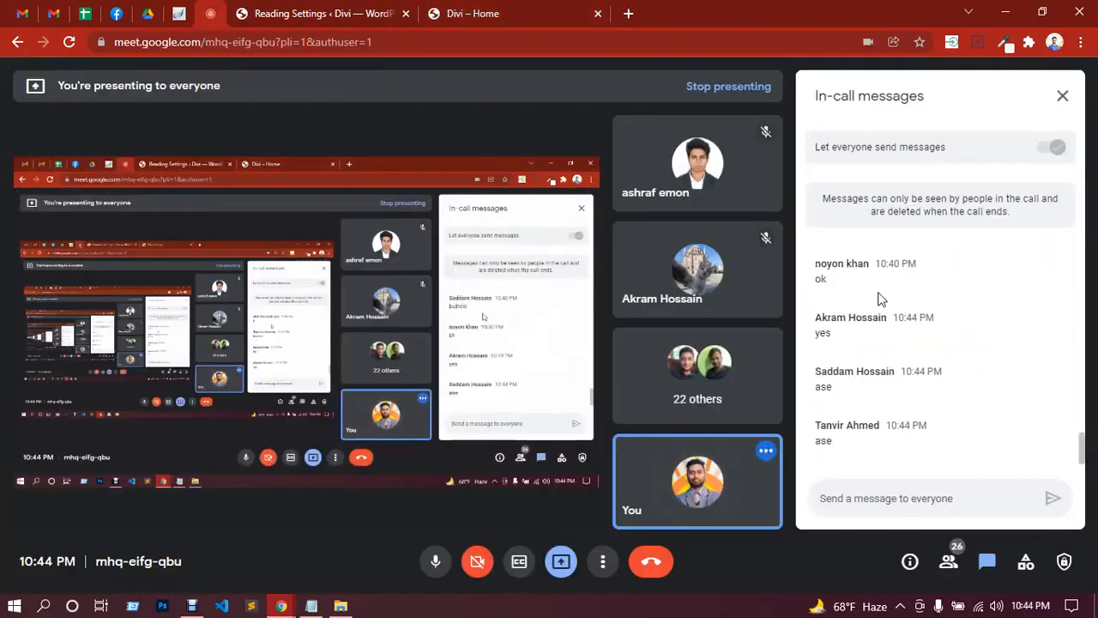
{"action": "left_click", "coordinate": [467, 14]}
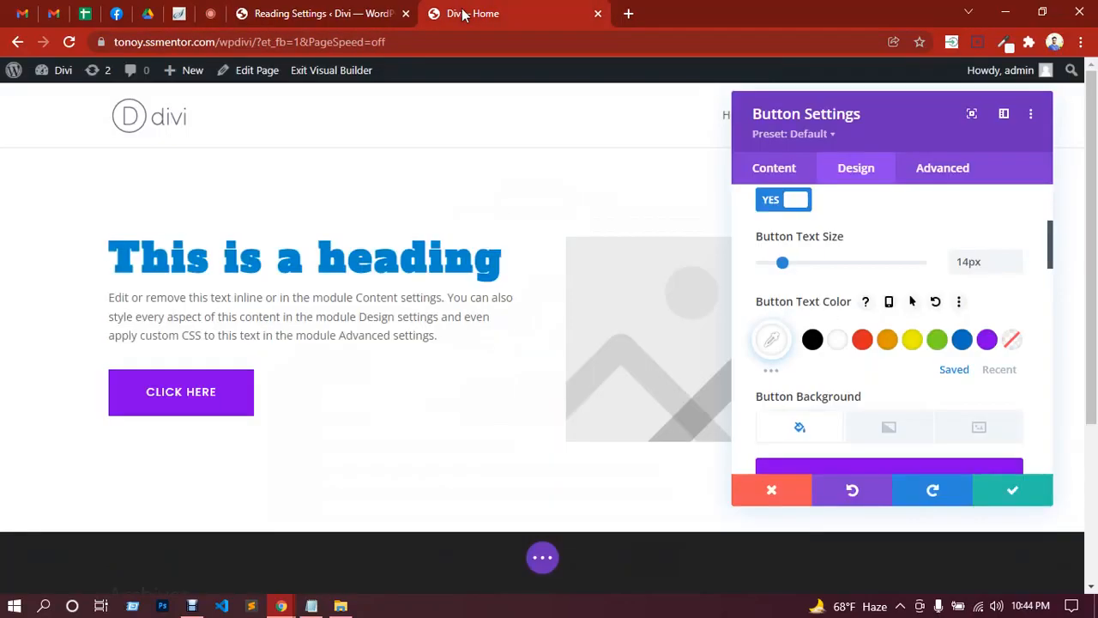
Enable hover options for the button text color and set the hover text color to purple.
{"action": "left_click", "coordinate": [913, 304]}
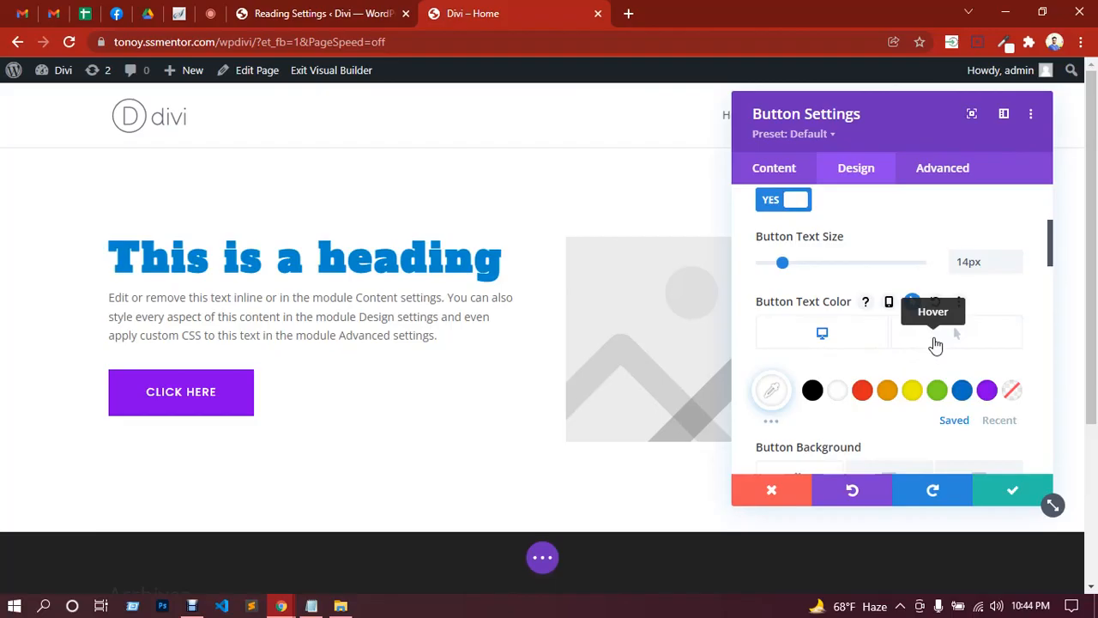
{"action": "left_click", "coordinate": [935, 344]}
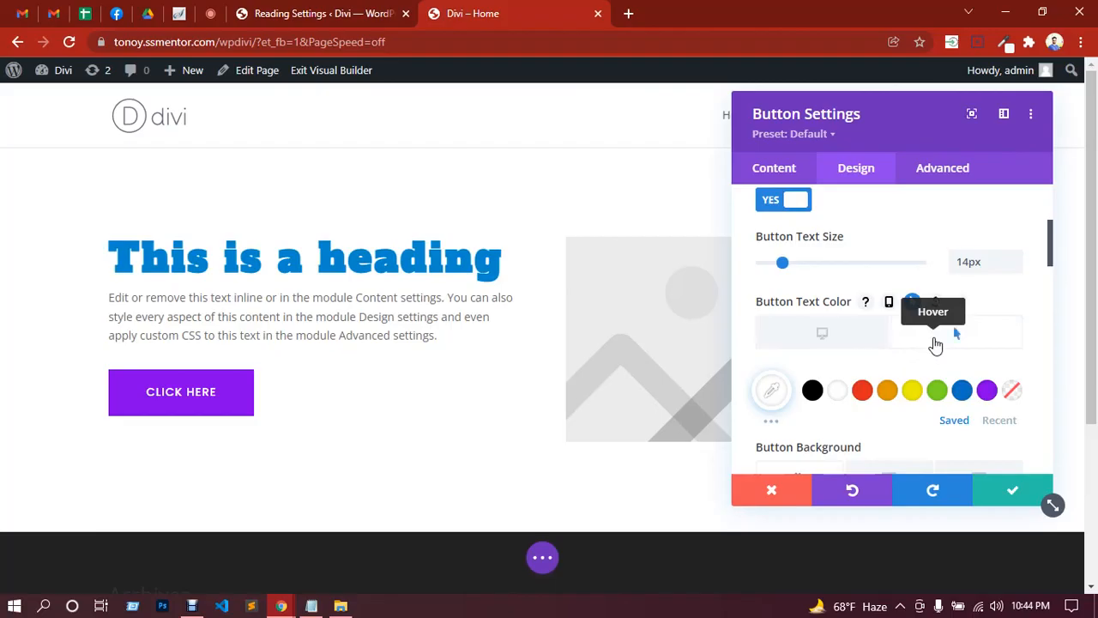
{"action": "left_click", "coordinate": [987, 392]}
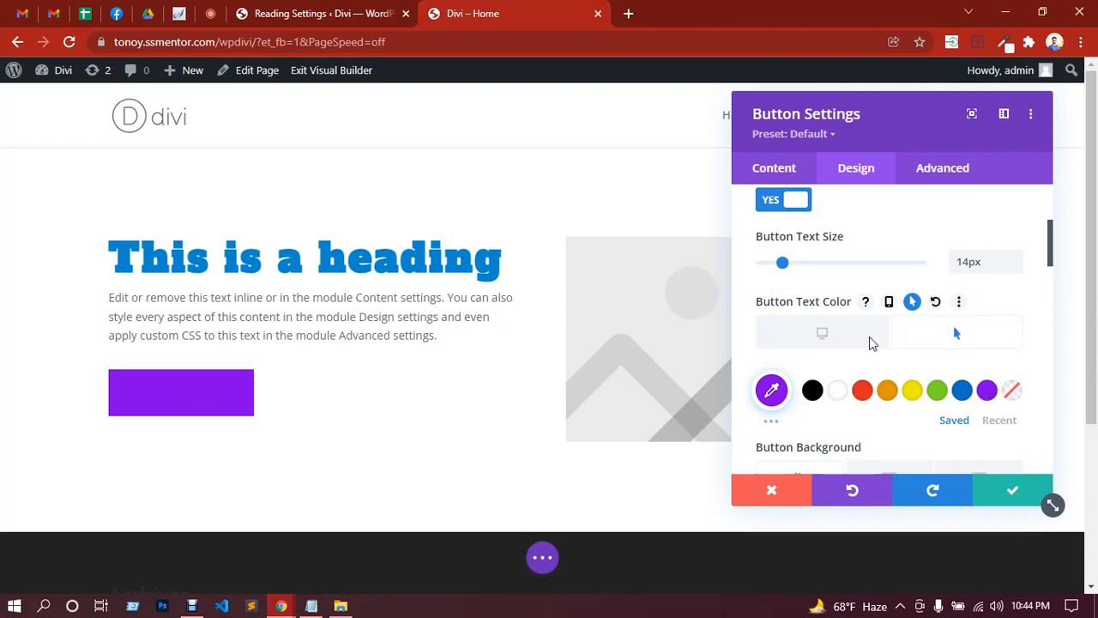
Enable hover options for the button background and make the hover background transparent.
{"action": "scroll", "coordinate": [871, 335], "scroll_direction": "down", "scroll_amount": 2}
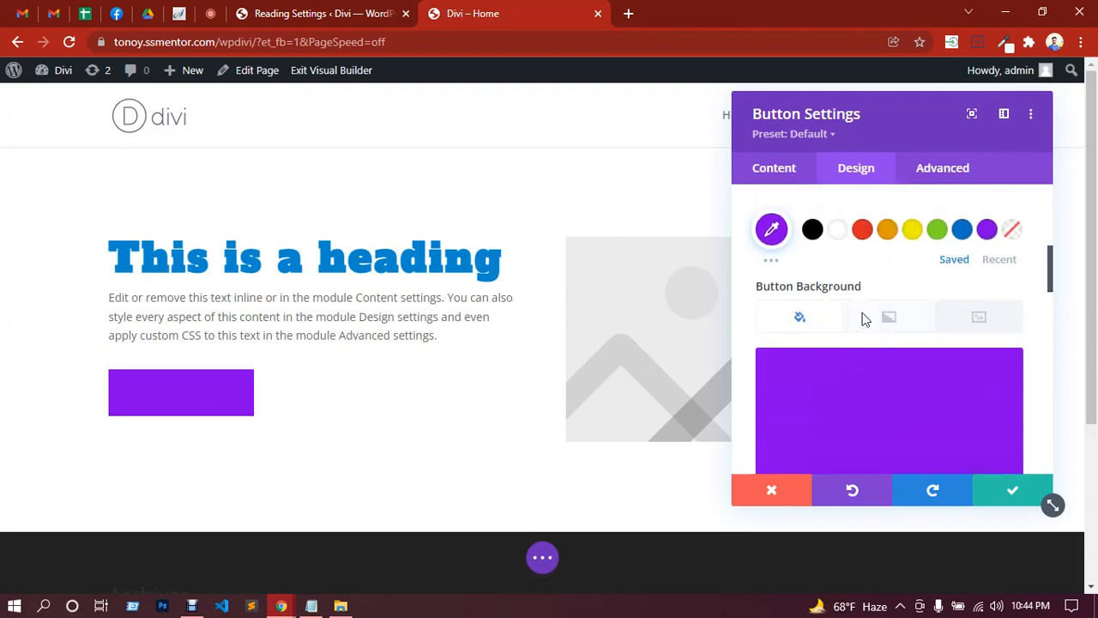
{"action": "mouse_move", "coordinate": [853, 290]}
{"action": "left_click", "coordinate": [920, 286]}
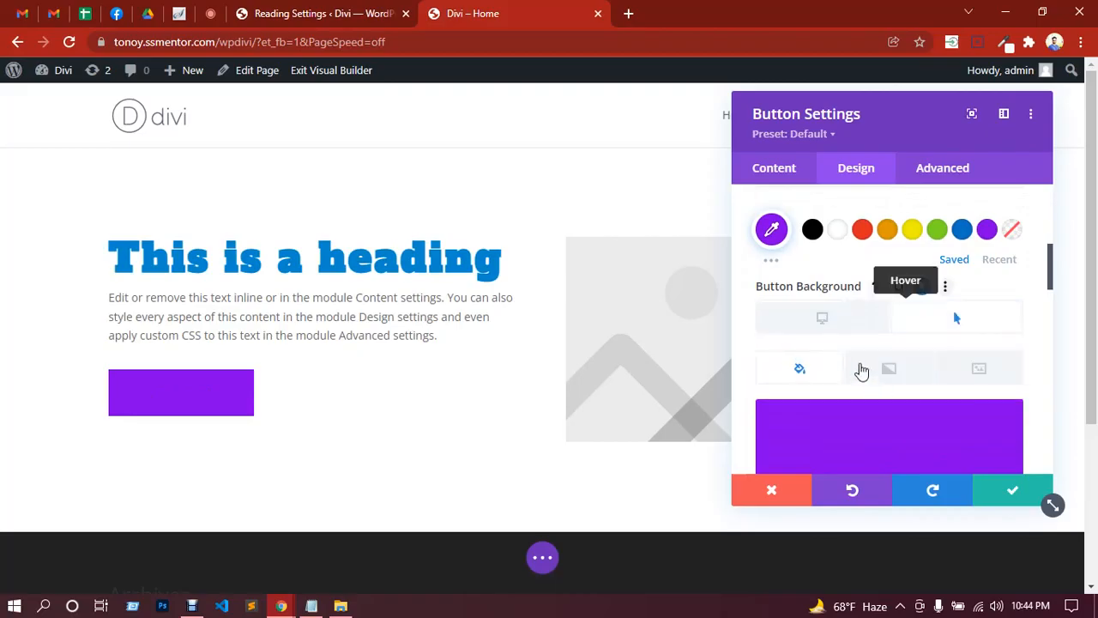
{"action": "scroll", "coordinate": [892, 343], "scroll_direction": "down", "scroll_amount": 2}
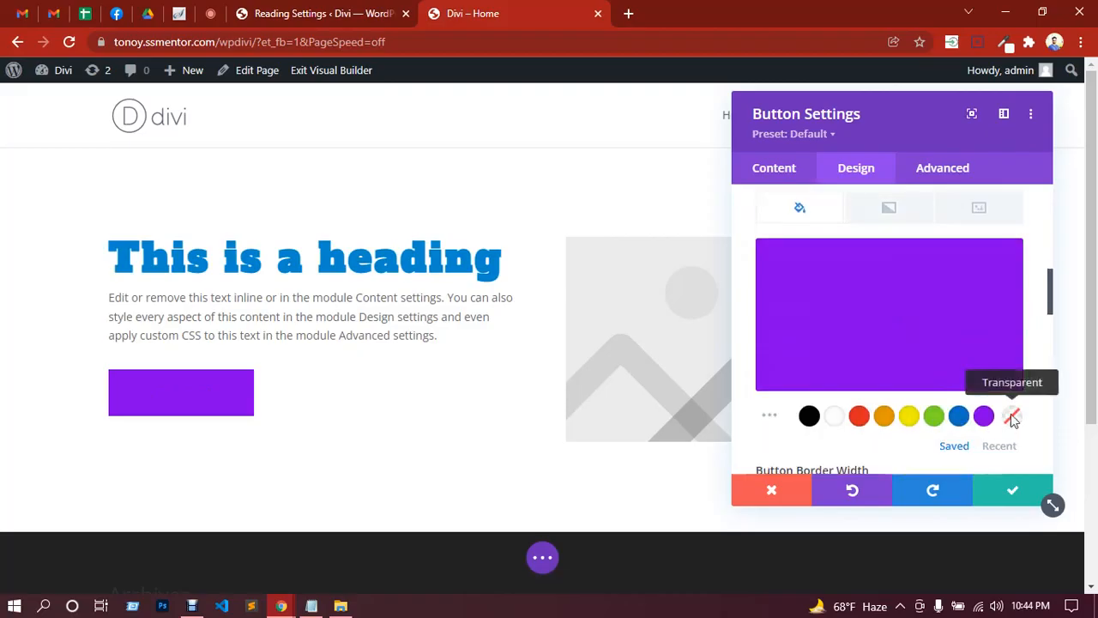
{"action": "left_click", "coordinate": [1012, 417]}
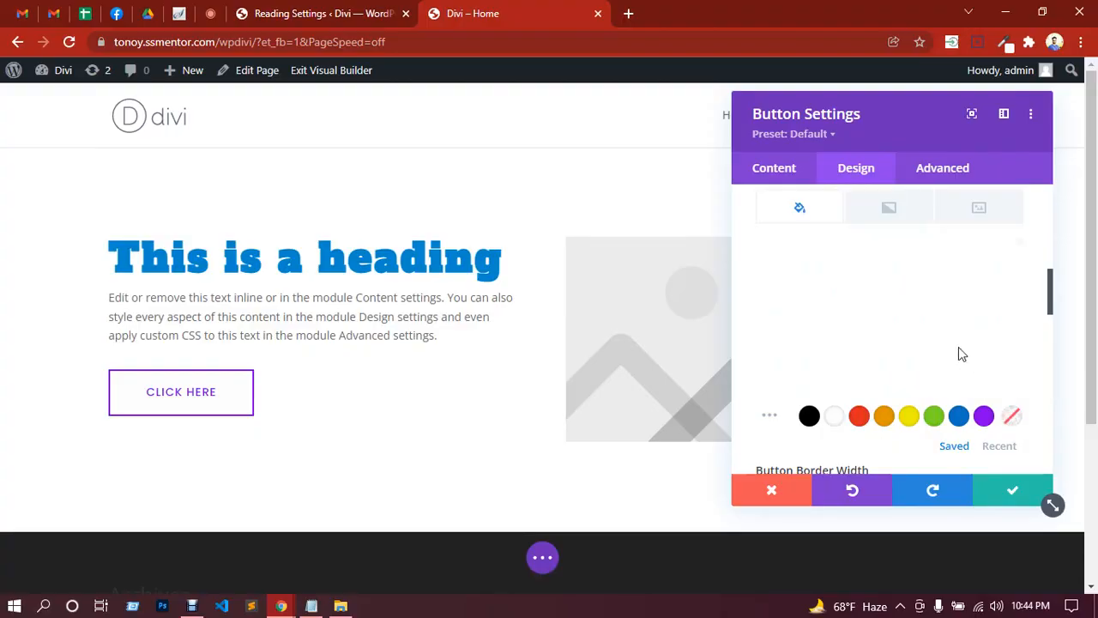
Set the button's hover border color to purple and save the button module's changes.
{"action": "scroll", "coordinate": [885, 334], "scroll_direction": "down", "scroll_amount": 3}
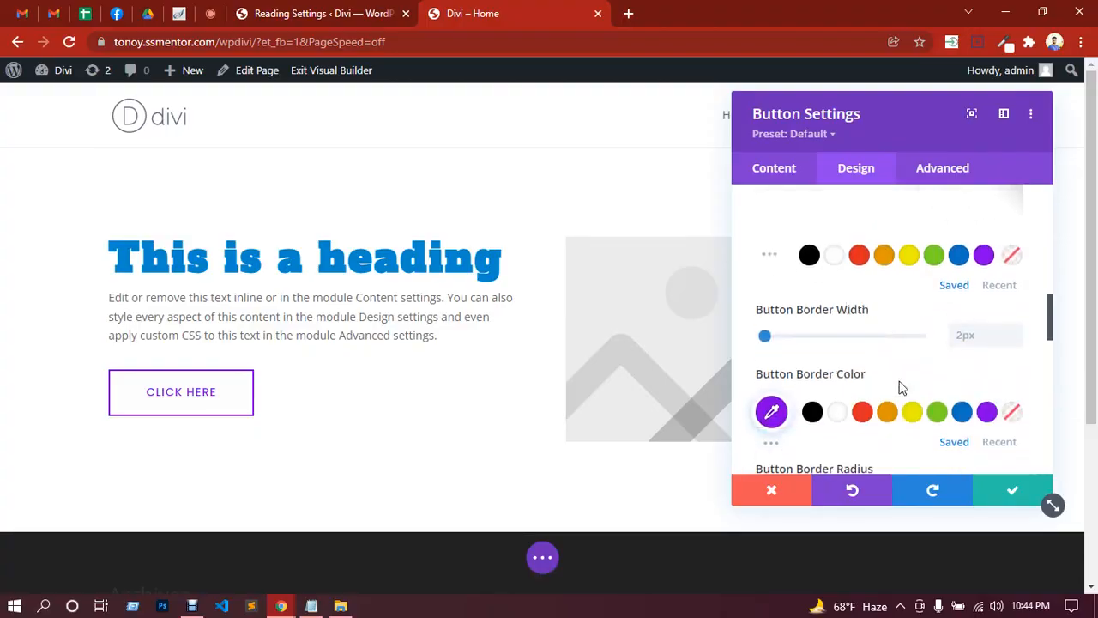
{"action": "scroll", "coordinate": [901, 388], "scroll_direction": "down", "scroll_amount": 1}
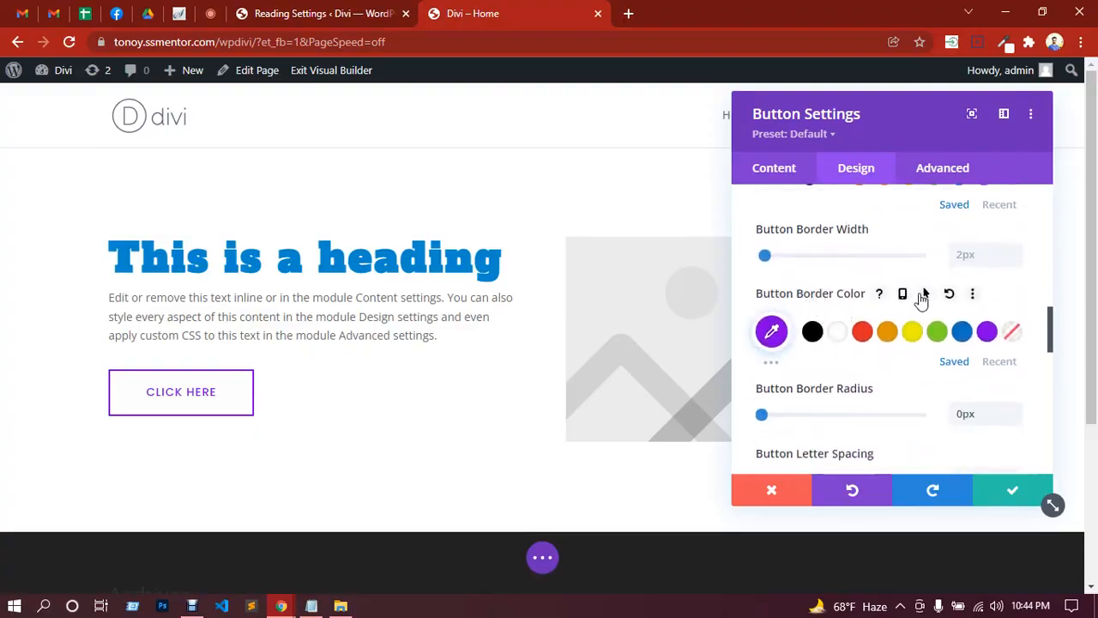
{"action": "left_click", "coordinate": [925, 294]}
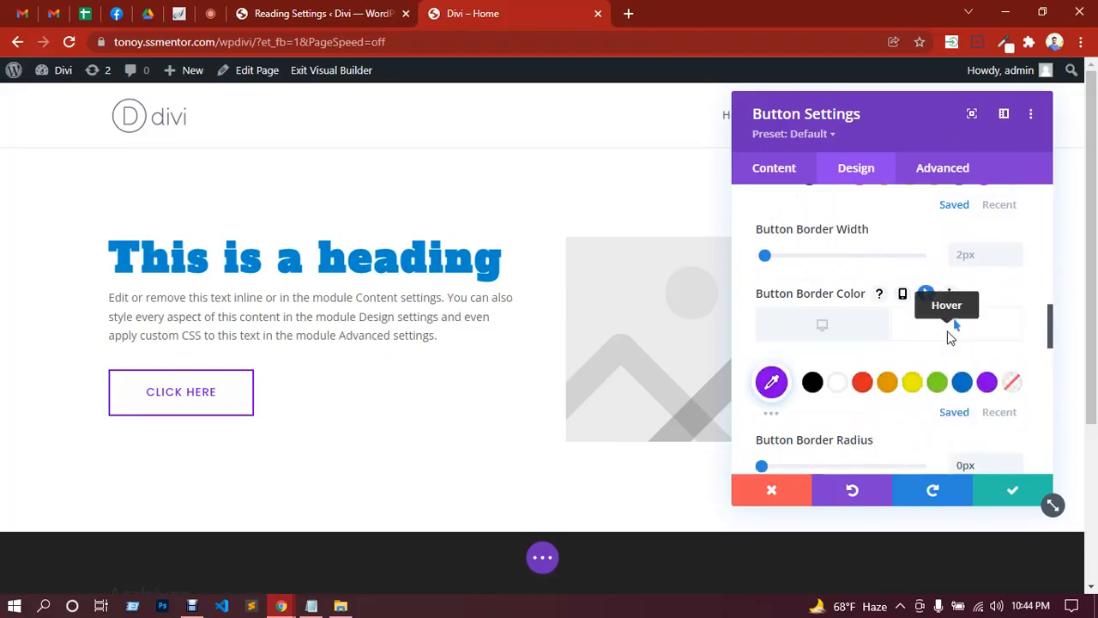
{"action": "left_click", "coordinate": [987, 384]}
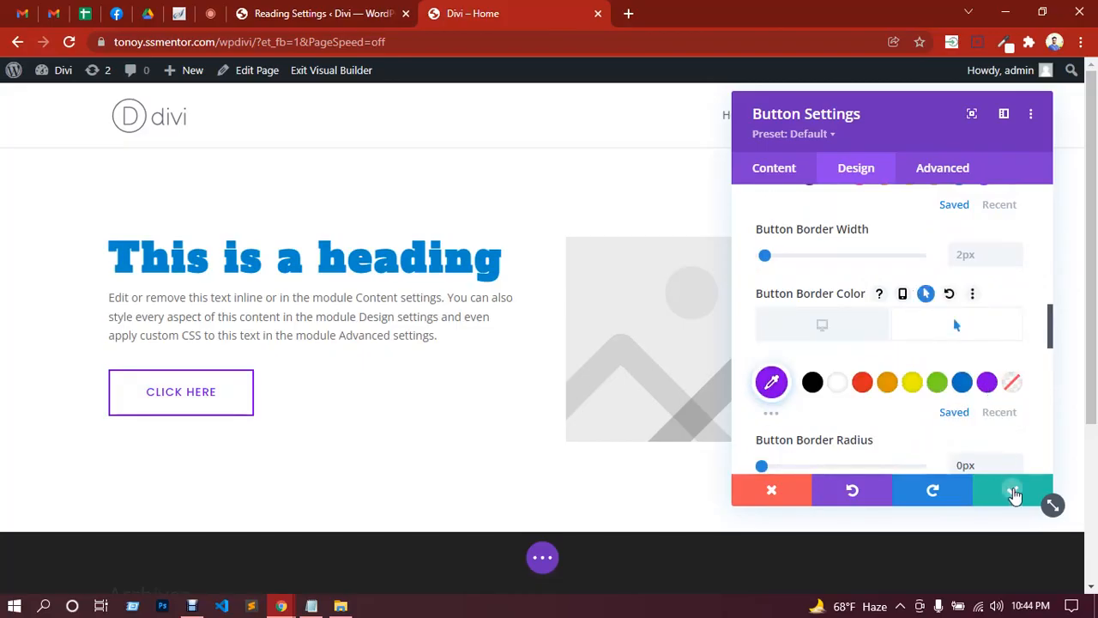
{"action": "left_click", "coordinate": [1014, 494]}
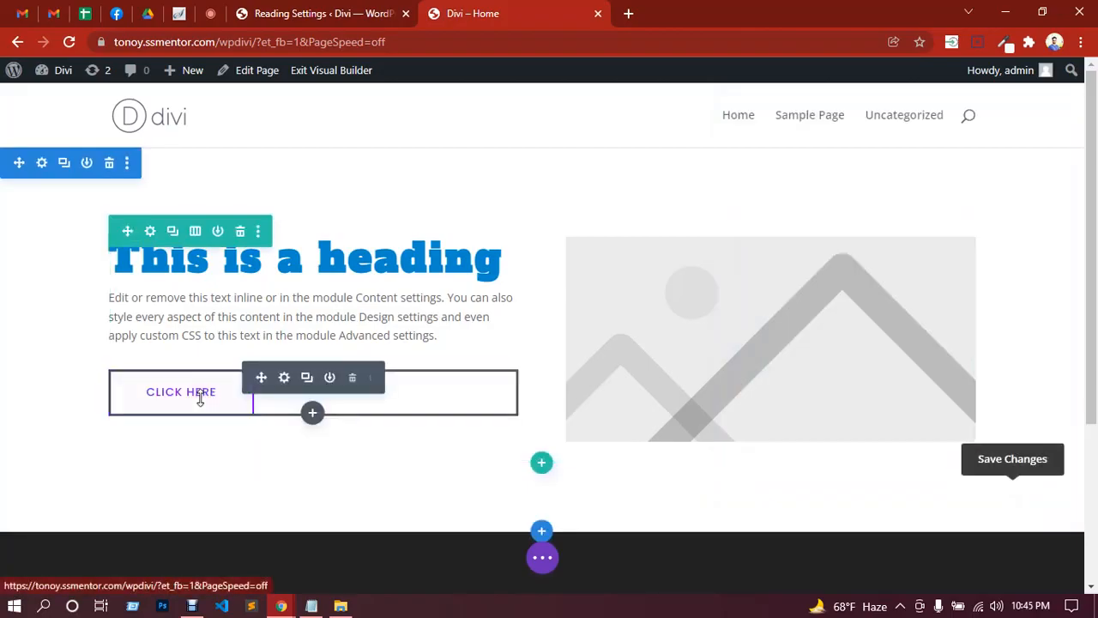
Expand the page-level builder controls and save the page.
{"action": "left_click", "coordinate": [544, 559]}
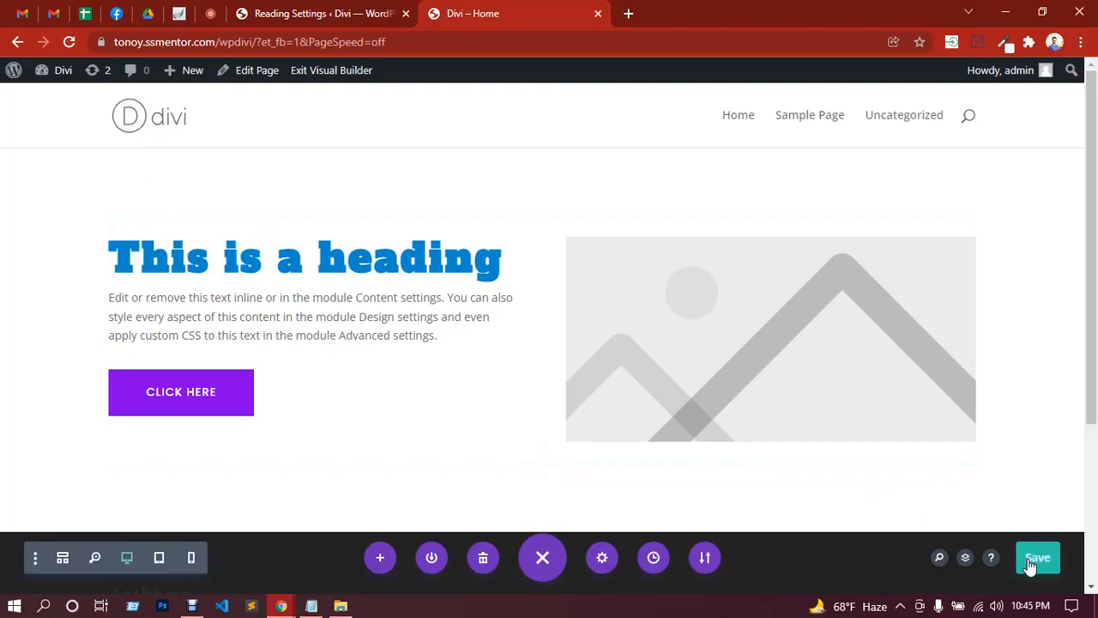
Check the in-call messages in Google Meet, pause the recording in Debut Professional and return to the Divi page.
{"action": "left_click", "coordinate": [214, 13]}
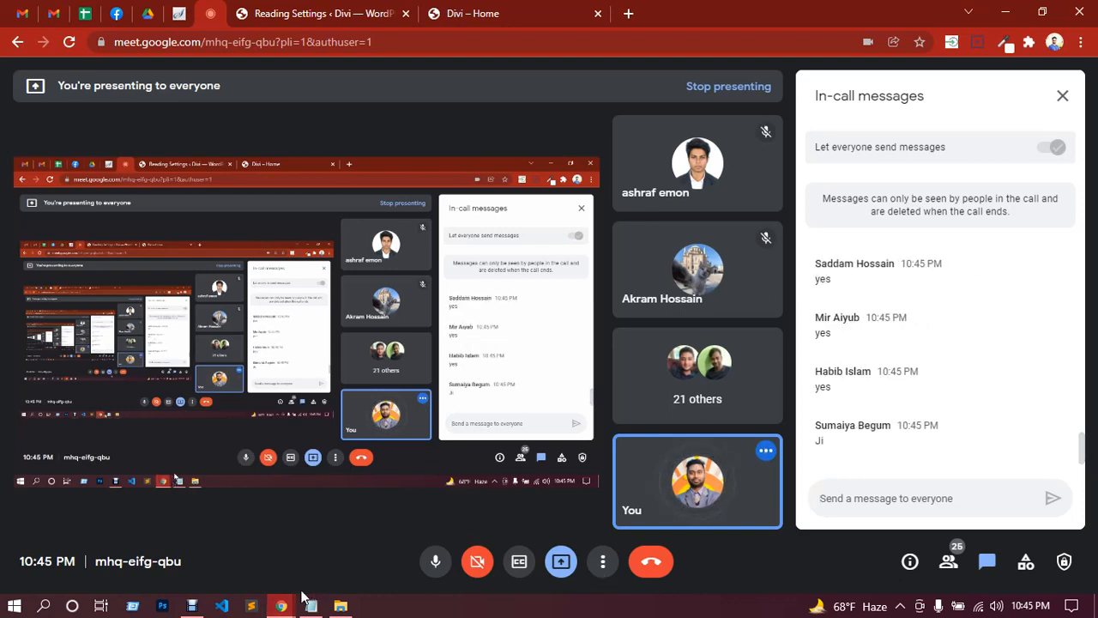
{"action": "left_click", "coordinate": [192, 606]}
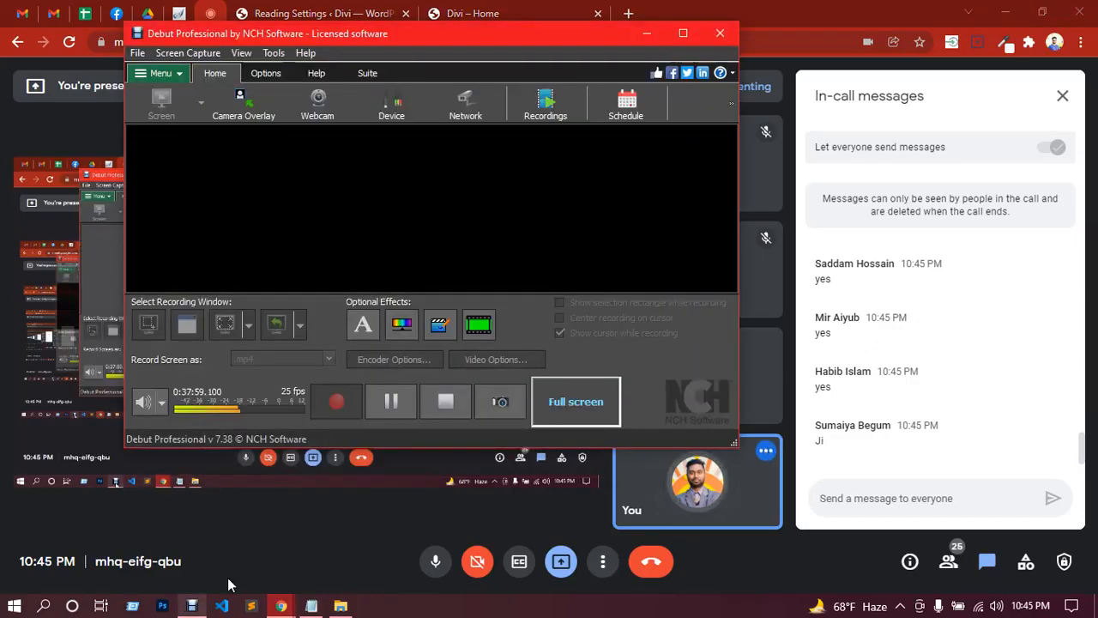
{"action": "left_click", "coordinate": [391, 405]}
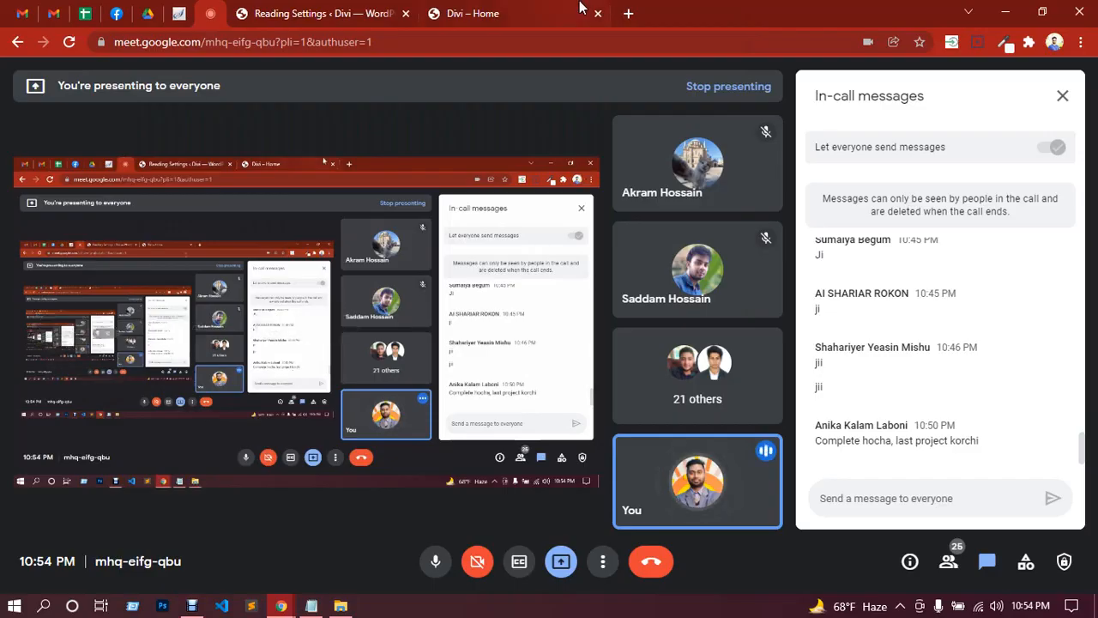
{"action": "left_click", "coordinate": [580, 8]}
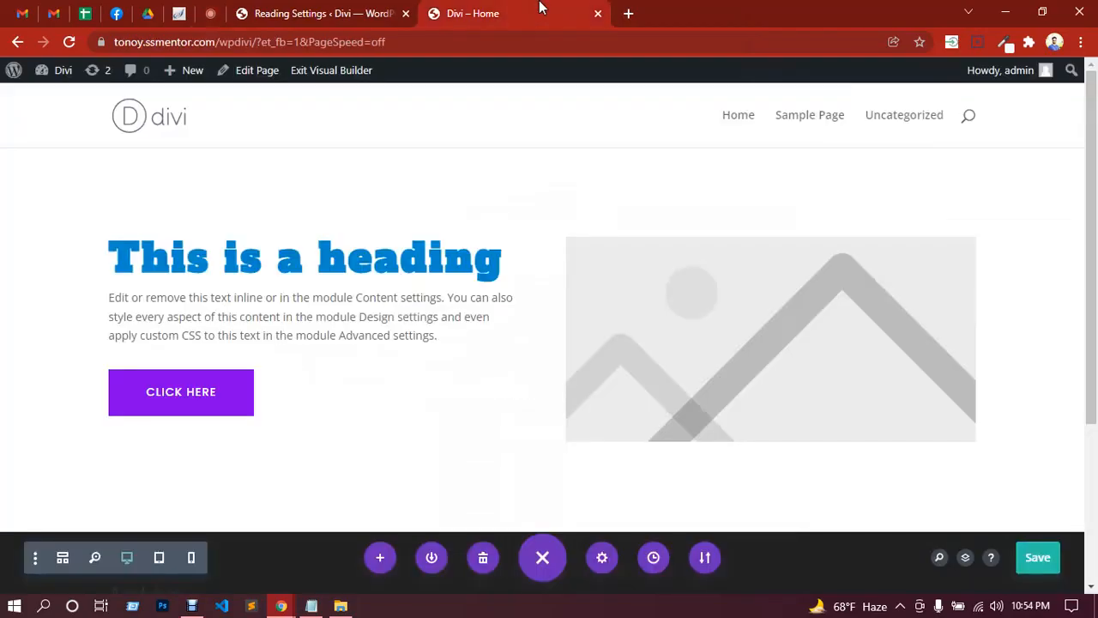
Look over the page layout and the heading text module's settings, leaving the settings as they are.
{"action": "scroll", "coordinate": [417, 267], "scroll_direction": "down", "scroll_amount": 2}
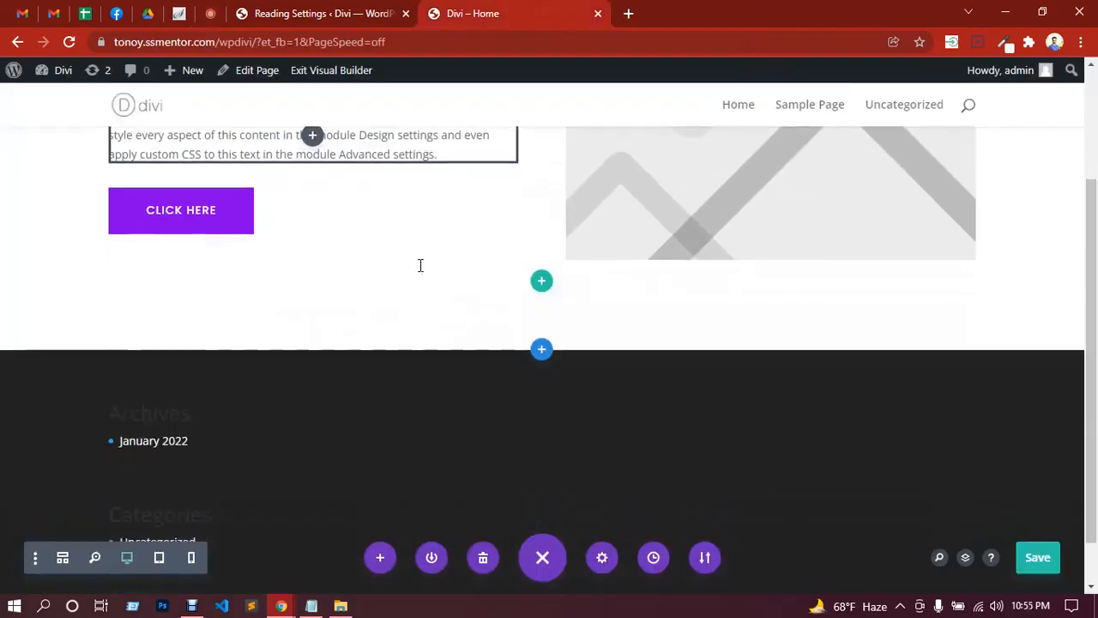
{"action": "scroll", "coordinate": [420, 266], "scroll_direction": "up", "scroll_amount": 2}
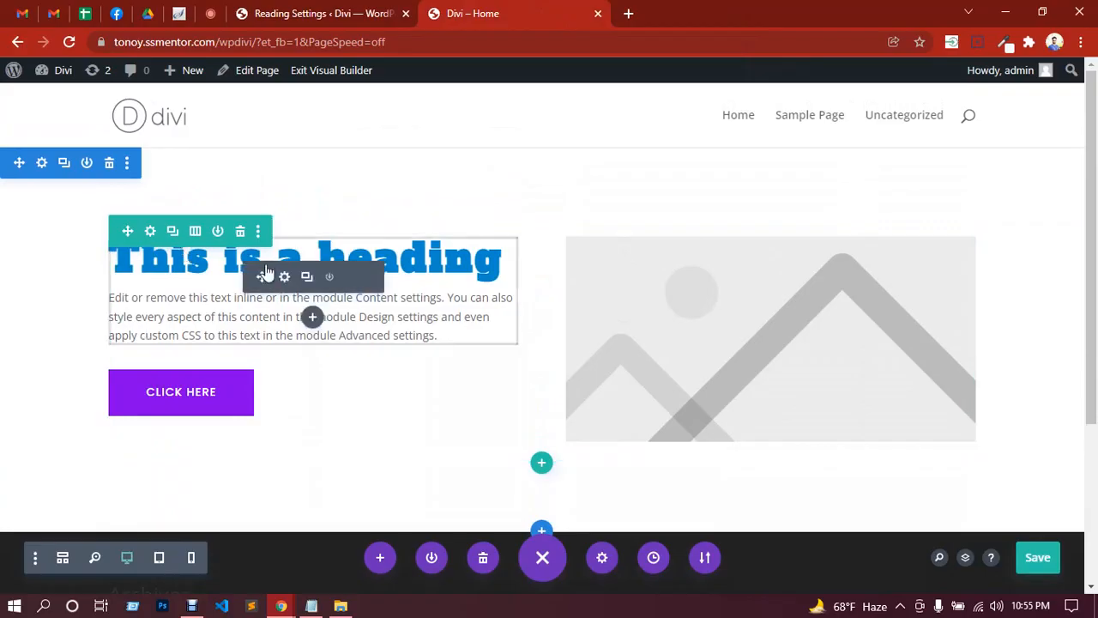
{"action": "left_click", "coordinate": [285, 277]}
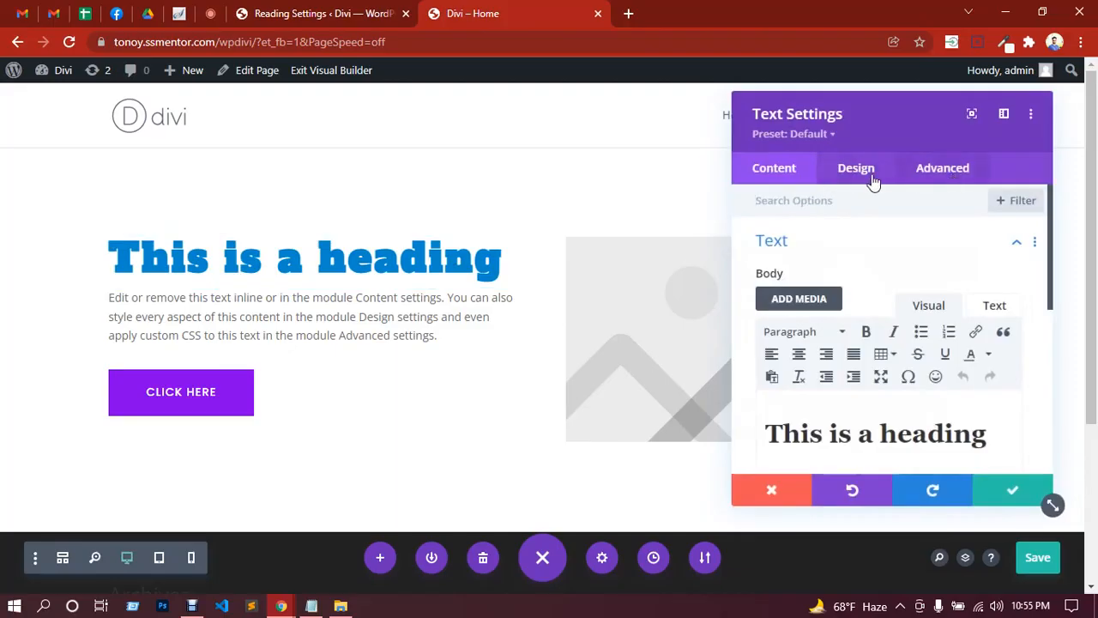
{"action": "left_click", "coordinate": [1017, 490]}
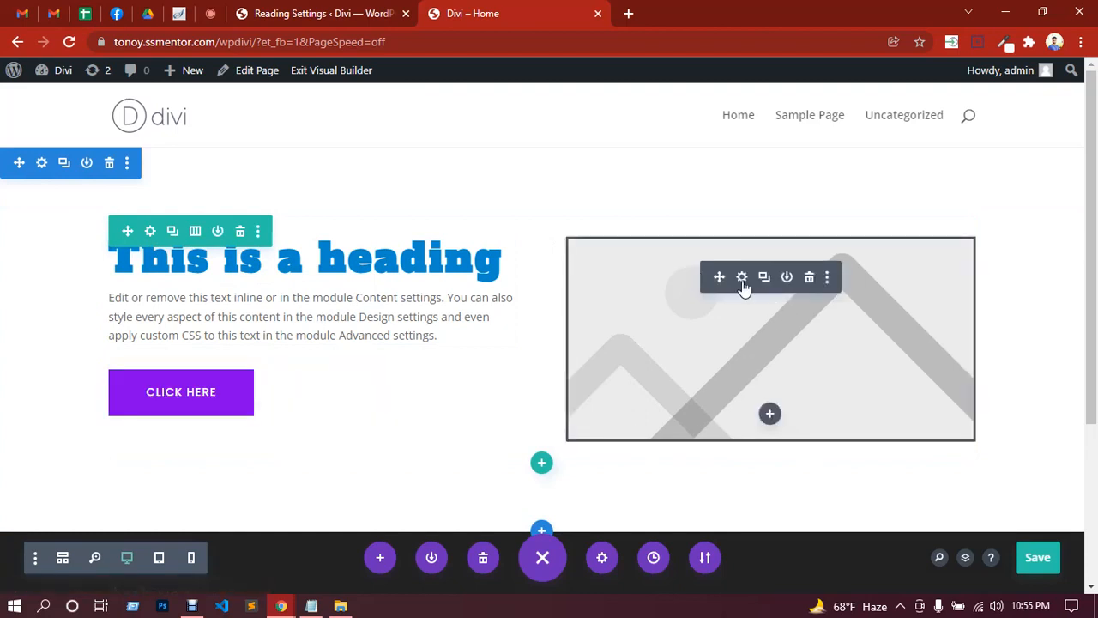
Replace the placeholder image with জেনে নেয়া যাক কিছু CSS 3 ফ্রেমওয়ার্ক সম্পর্কে (3).png uploaded from Downloads, and save the image module.
{"action": "left_click", "coordinate": [742, 277]}
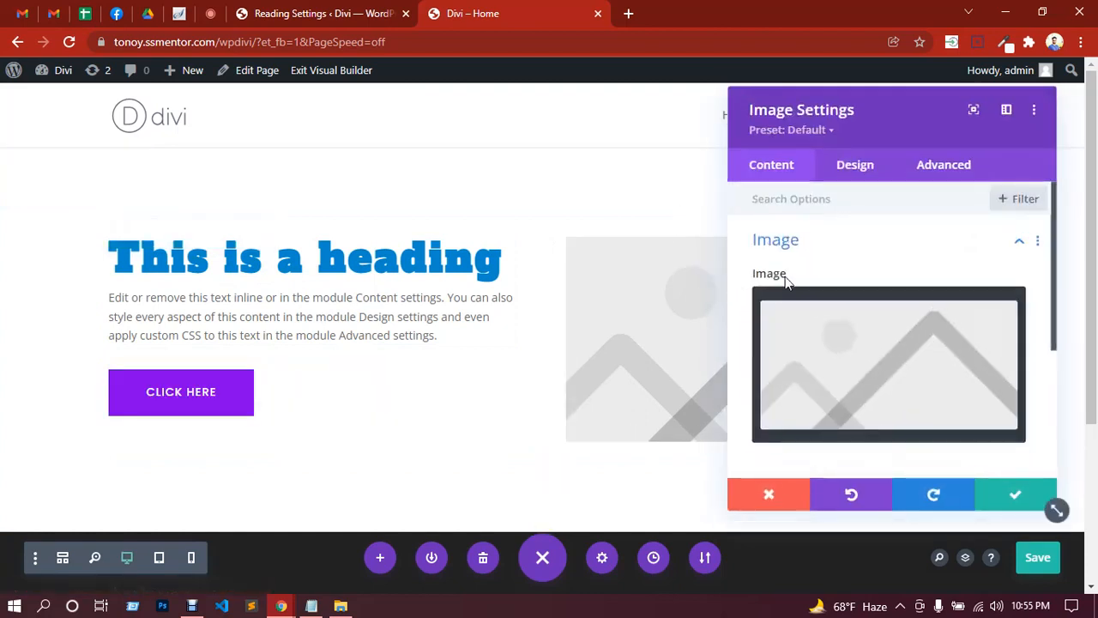
{"action": "left_click", "coordinate": [833, 358]}
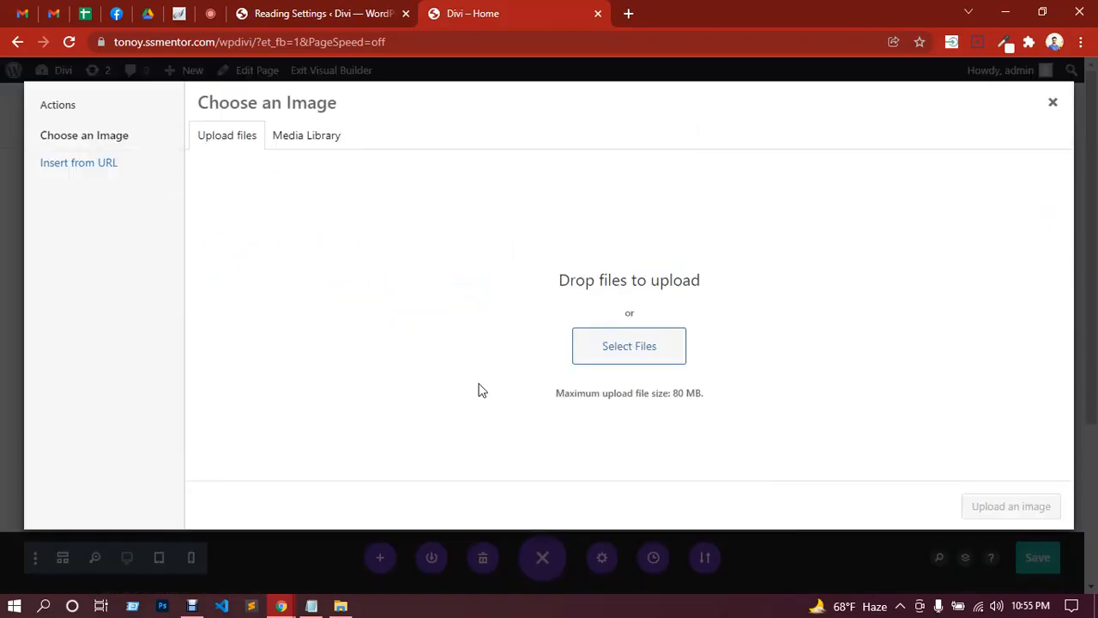
{"action": "left_click", "coordinate": [609, 356]}
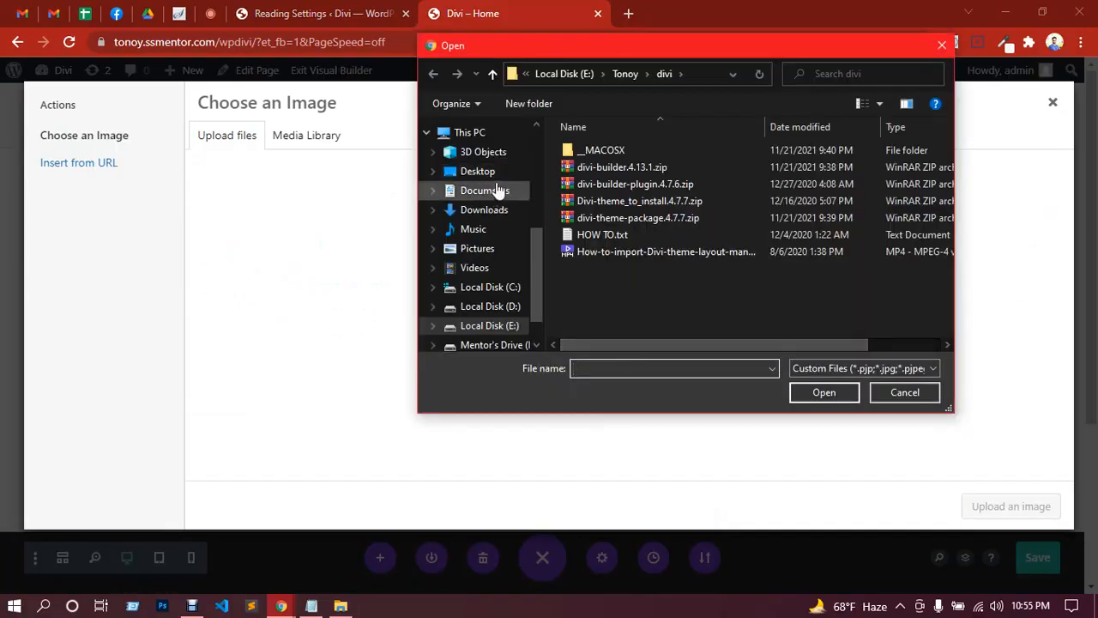
{"action": "left_click", "coordinate": [493, 215]}
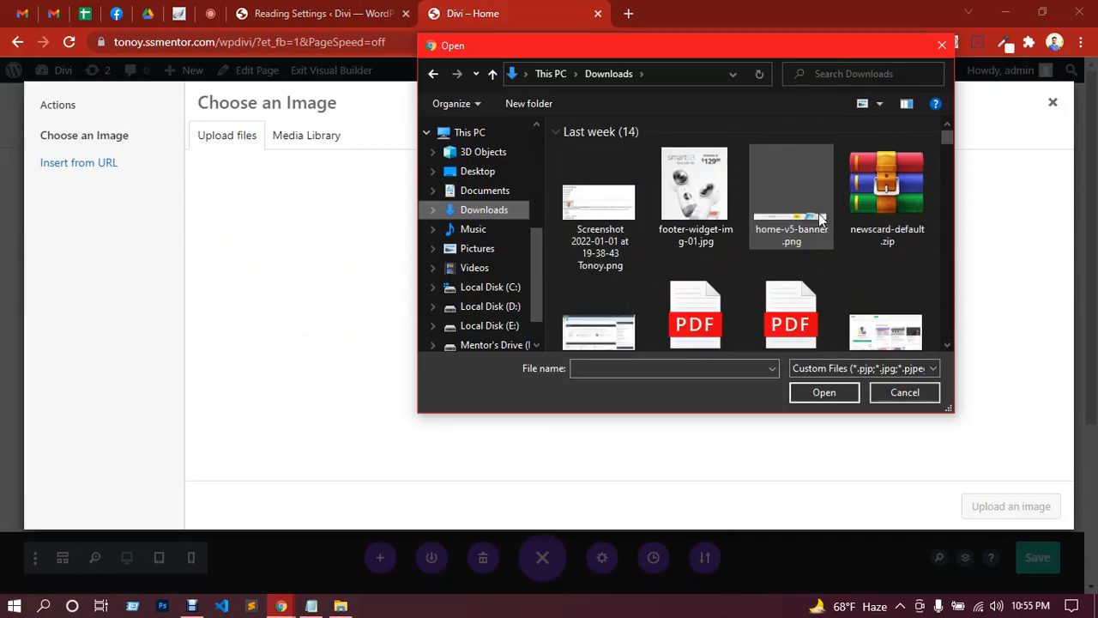
{"action": "scroll", "coordinate": [819, 218], "scroll_direction": "down", "scroll_amount": 3}
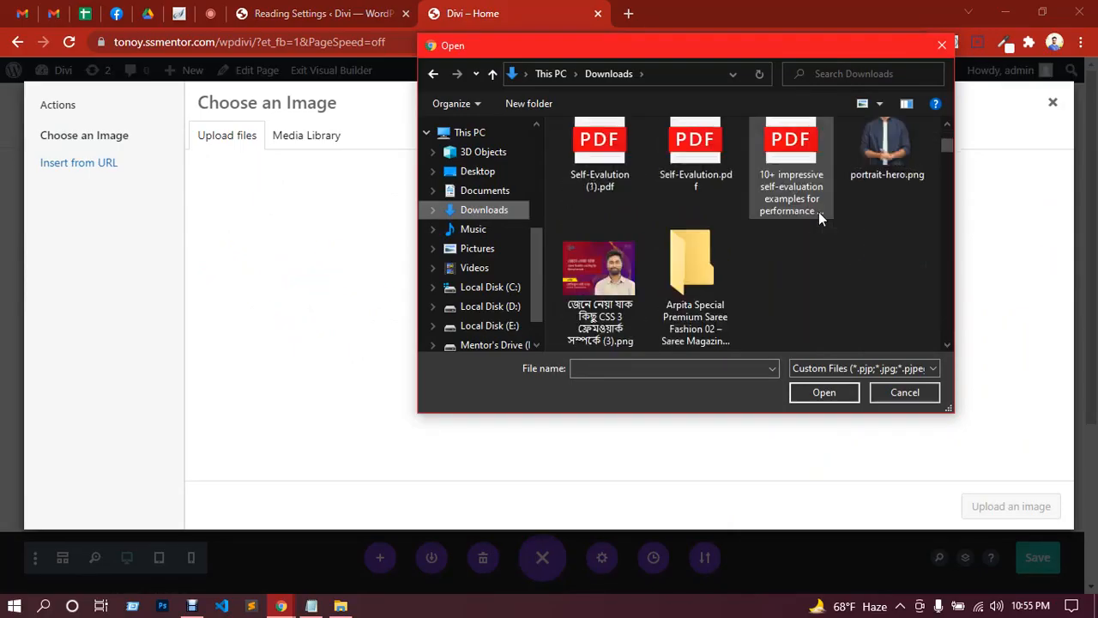
{"action": "double_click", "coordinate": [605, 272]}
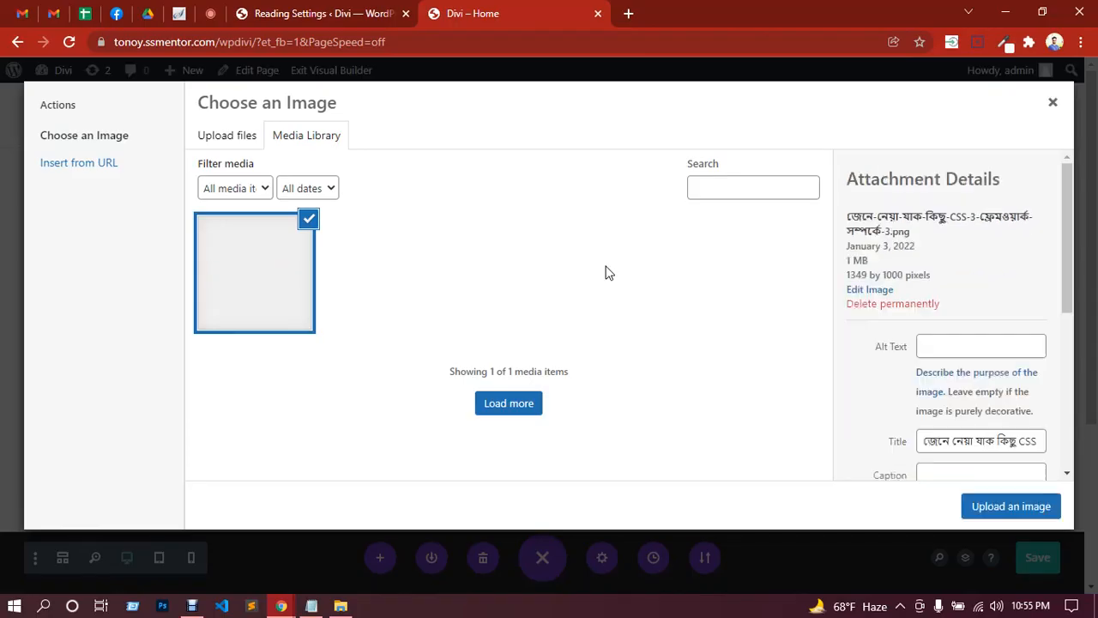
{"action": "left_click", "coordinate": [1010, 508]}
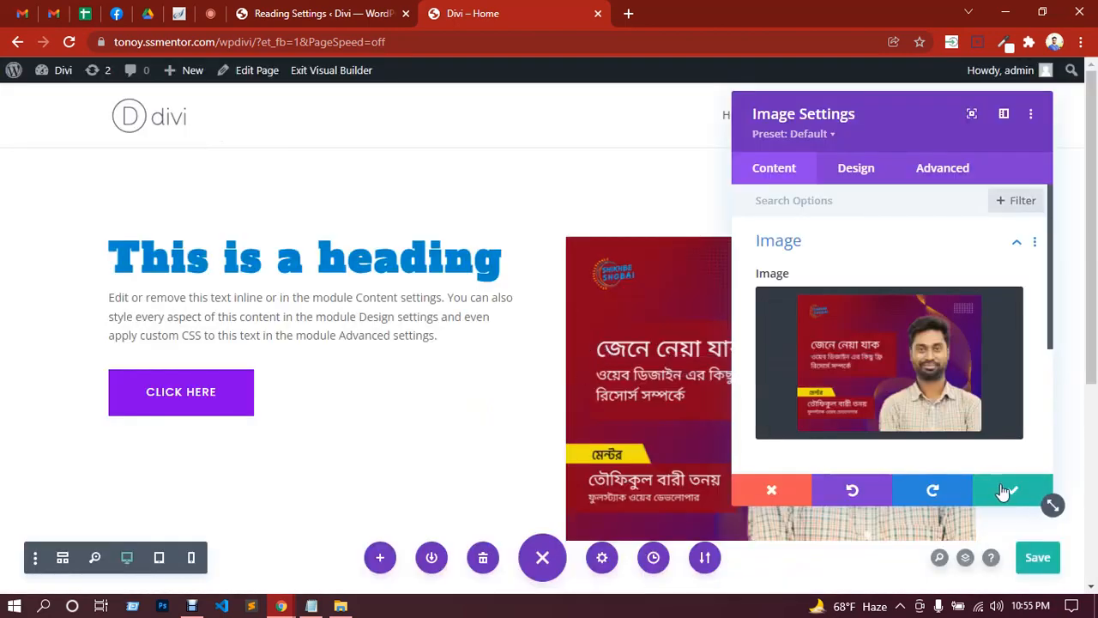
{"action": "left_click", "coordinate": [1008, 489]}
Check the new image in the page layout and save the page.
{"action": "scroll", "coordinate": [571, 286], "scroll_direction": "down", "scroll_amount": 3}
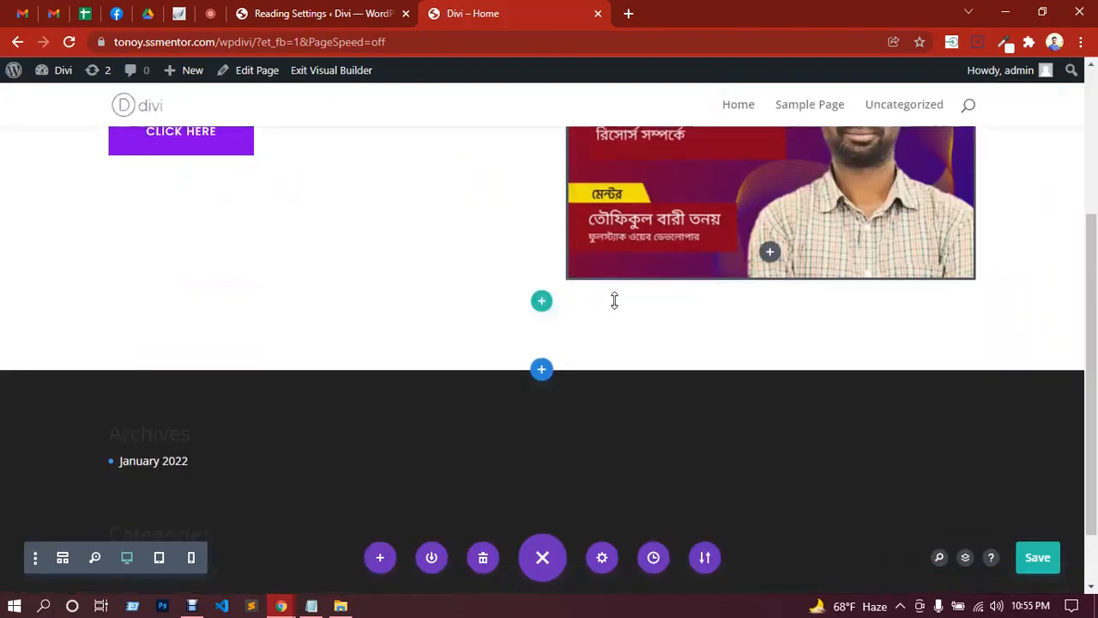
{"action": "scroll", "coordinate": [613, 301], "scroll_direction": "up", "scroll_amount": 3}
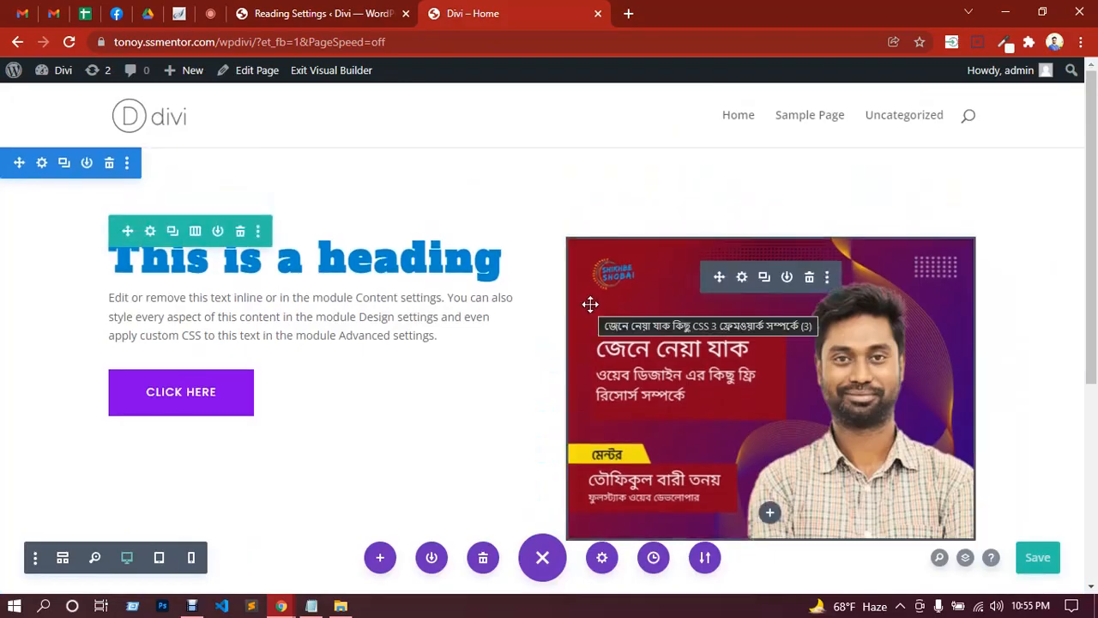
{"action": "scroll", "coordinate": [590, 303], "scroll_direction": "down", "scroll_amount": 1}
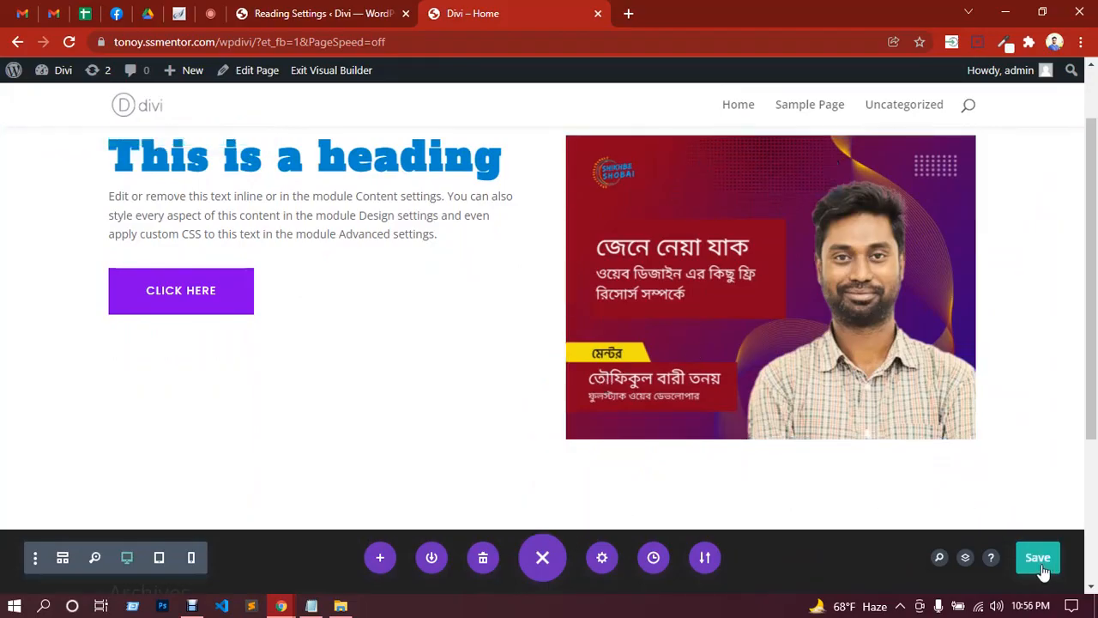
{"action": "left_click", "coordinate": [1043, 572]}
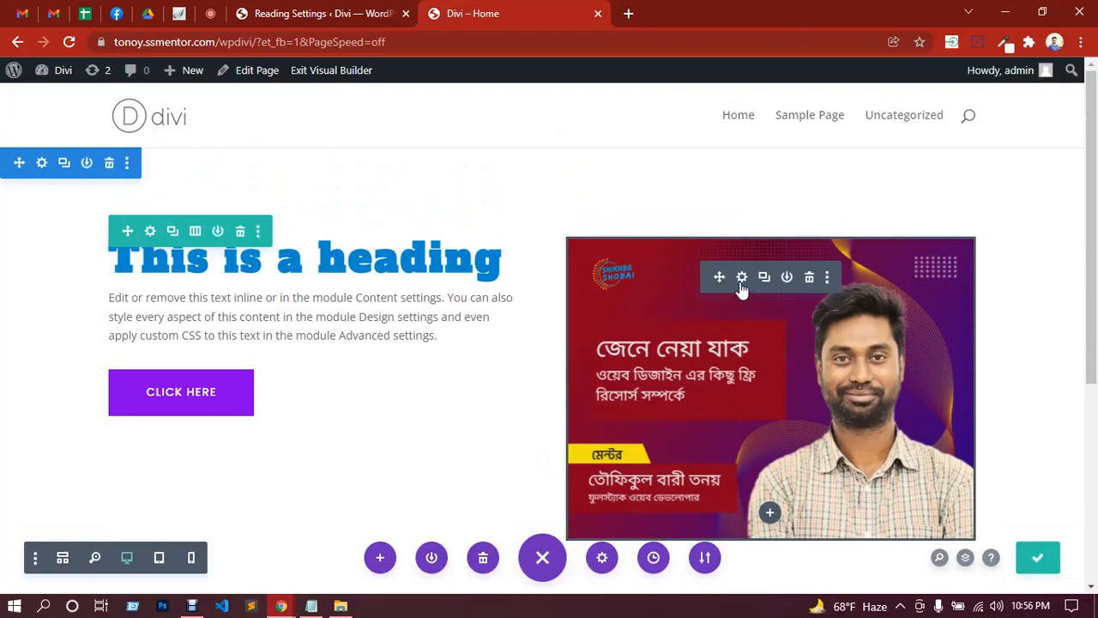
Enable Open in Lightbox in the image's link settings, then save the module and the page.
{"action": "left_click", "coordinate": [742, 277]}
{"action": "scroll", "coordinate": [901, 252], "scroll_direction": "down", "scroll_amount": 2}
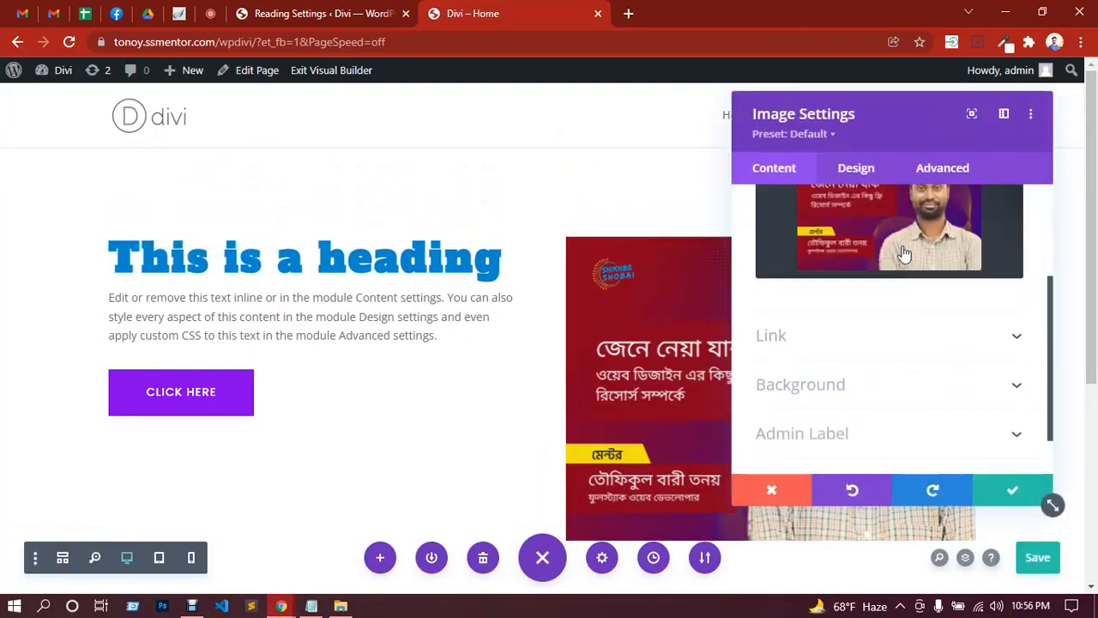
{"action": "scroll", "coordinate": [875, 261], "scroll_direction": "down", "scroll_amount": 1}
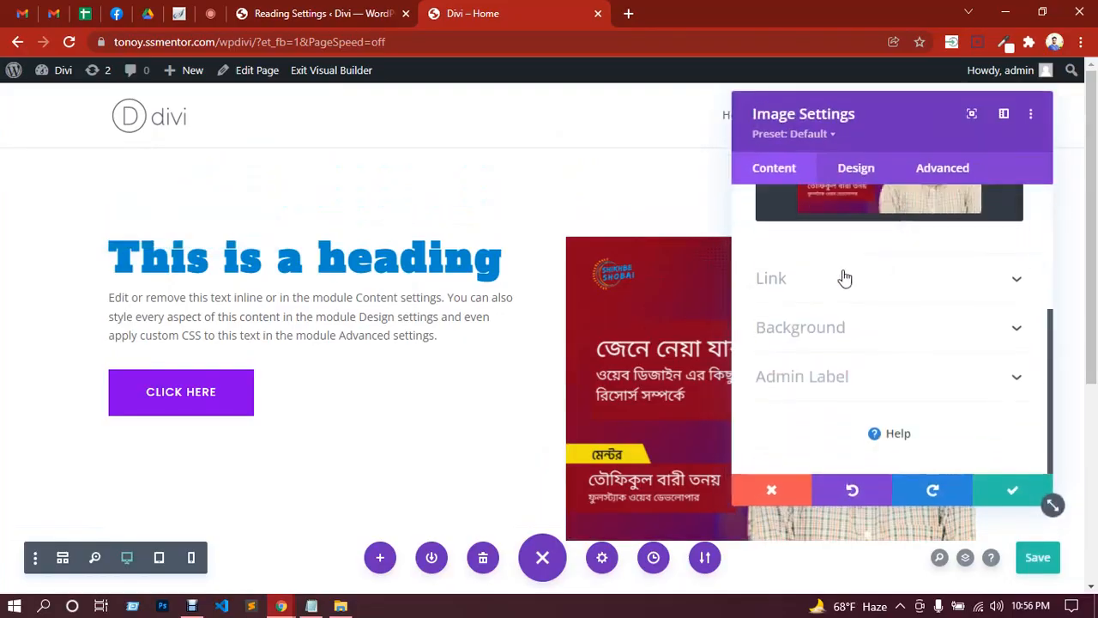
{"action": "left_click", "coordinate": [788, 281]}
{"action": "scroll", "coordinate": [785, 283], "scroll_direction": "down", "scroll_amount": 1}
{"action": "scroll", "coordinate": [823, 300], "scroll_direction": "up", "scroll_amount": 1}
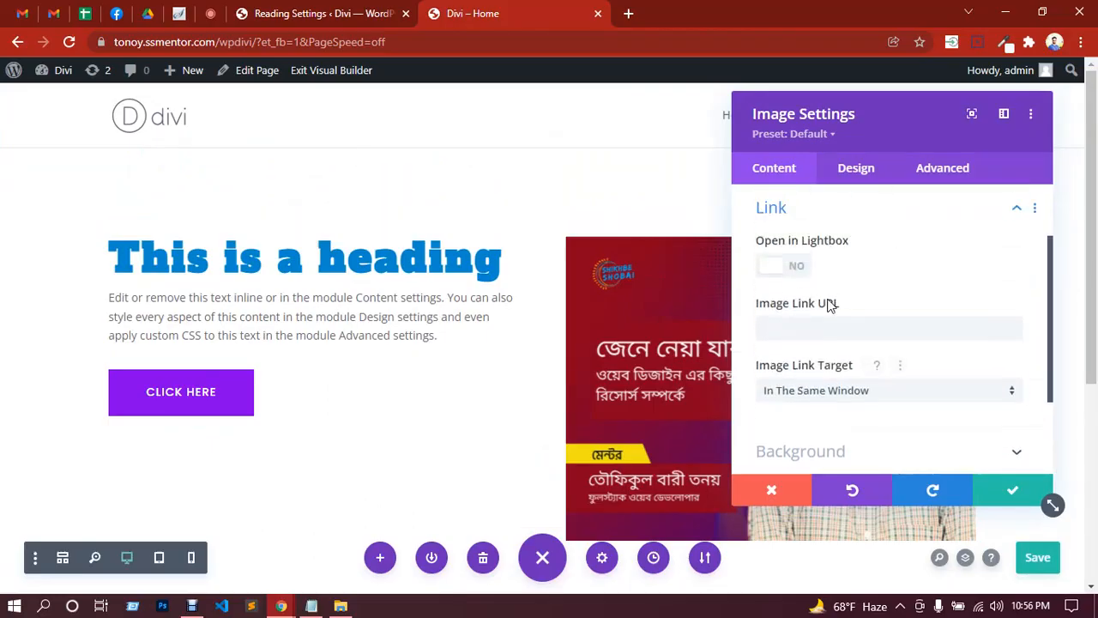
{"action": "left_click", "coordinate": [798, 269]}
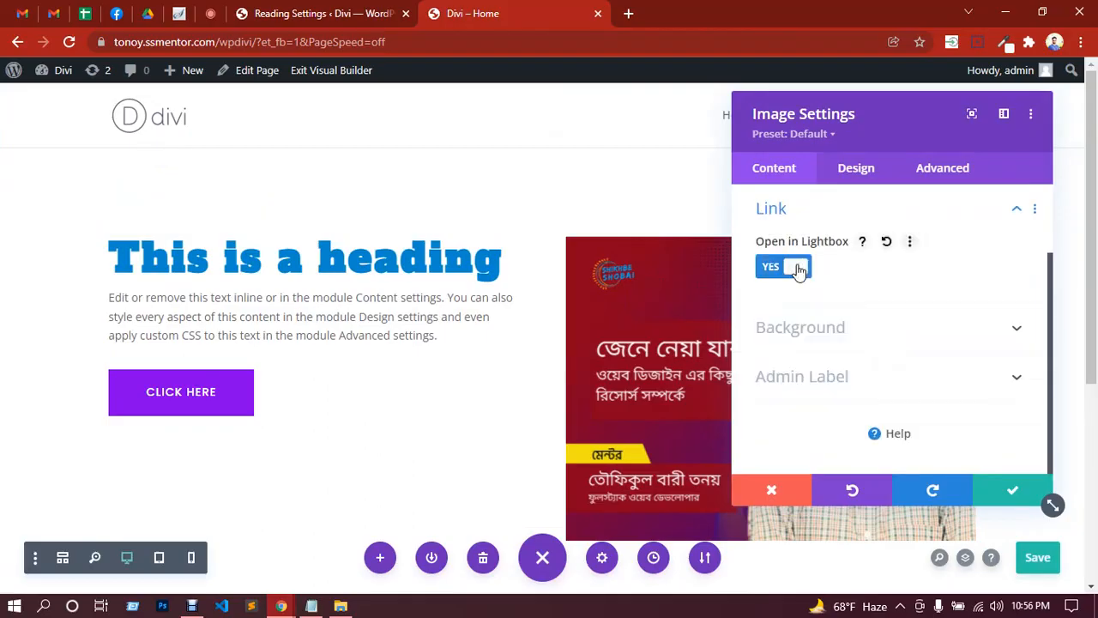
{"action": "left_click", "coordinate": [1002, 489]}
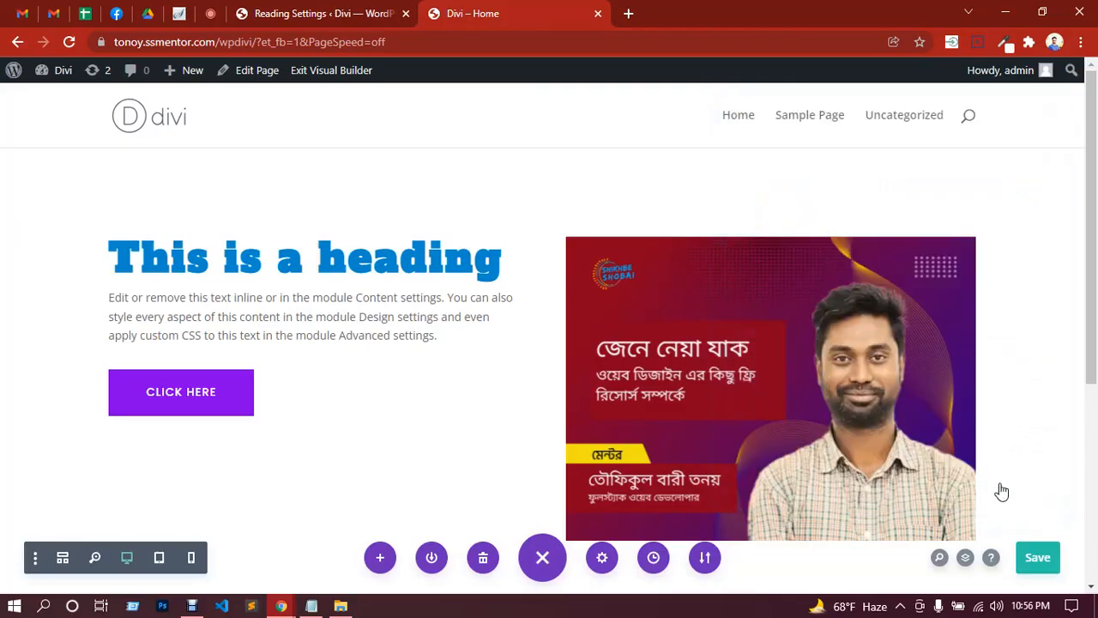
{"action": "left_click", "coordinate": [1039, 566]}
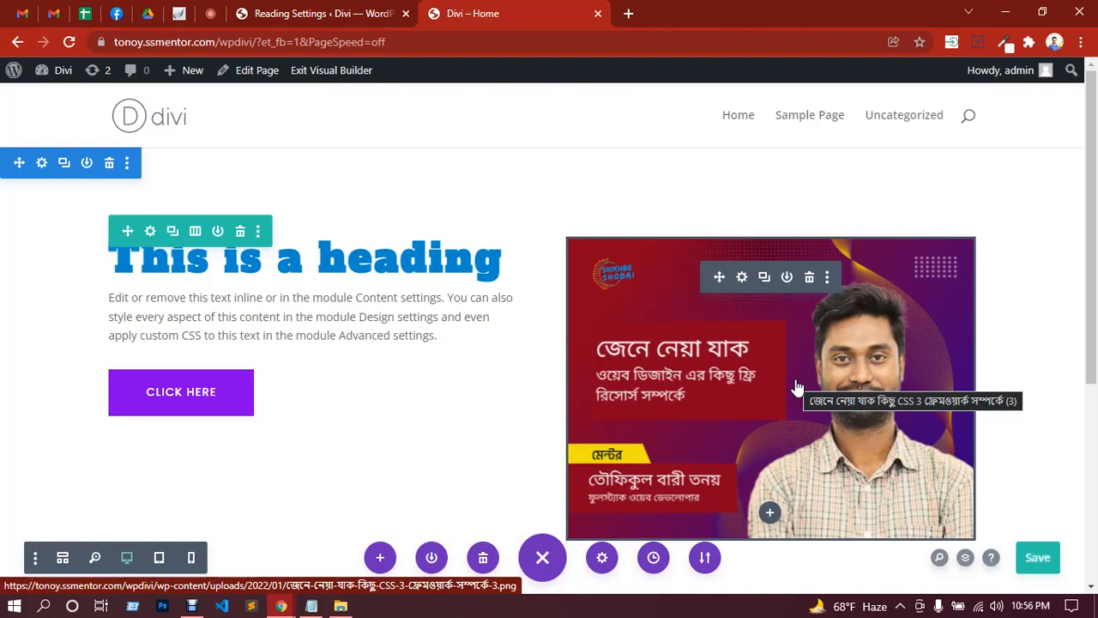
Turn off Open in Lightbox in the image module's link settings.
{"action": "left_click", "coordinate": [743, 280]}
{"action": "scroll", "coordinate": [870, 236], "scroll_direction": "down", "scroll_amount": 3}
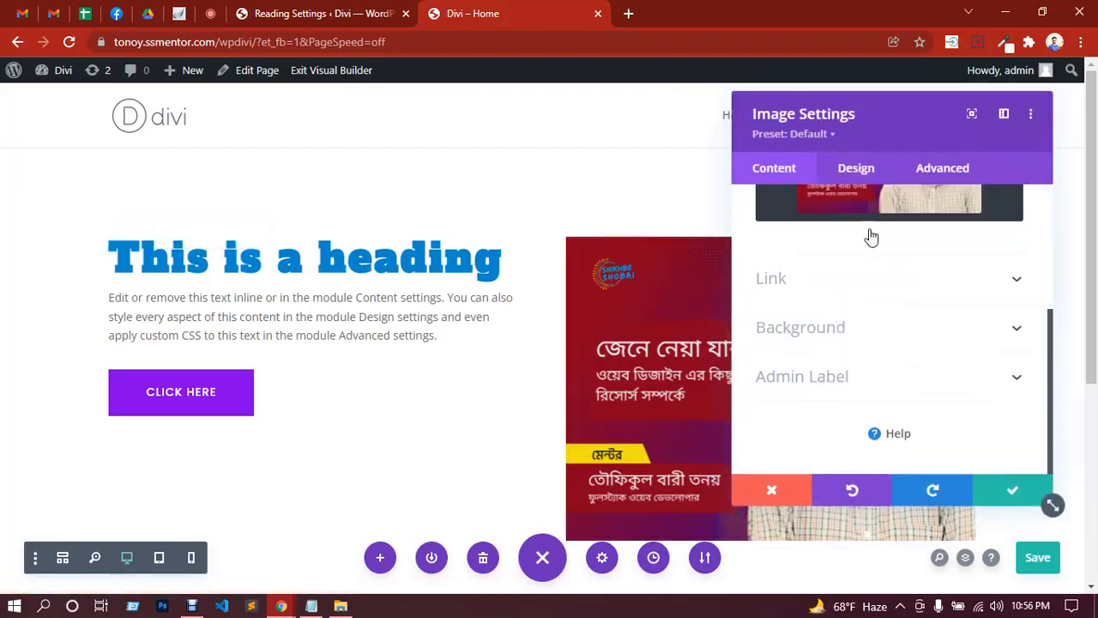
{"action": "scroll", "coordinate": [848, 304], "scroll_direction": "up", "scroll_amount": 2}
{"action": "scroll", "coordinate": [854, 335], "scroll_direction": "down", "scroll_amount": 2}
{"action": "left_click", "coordinate": [822, 288]}
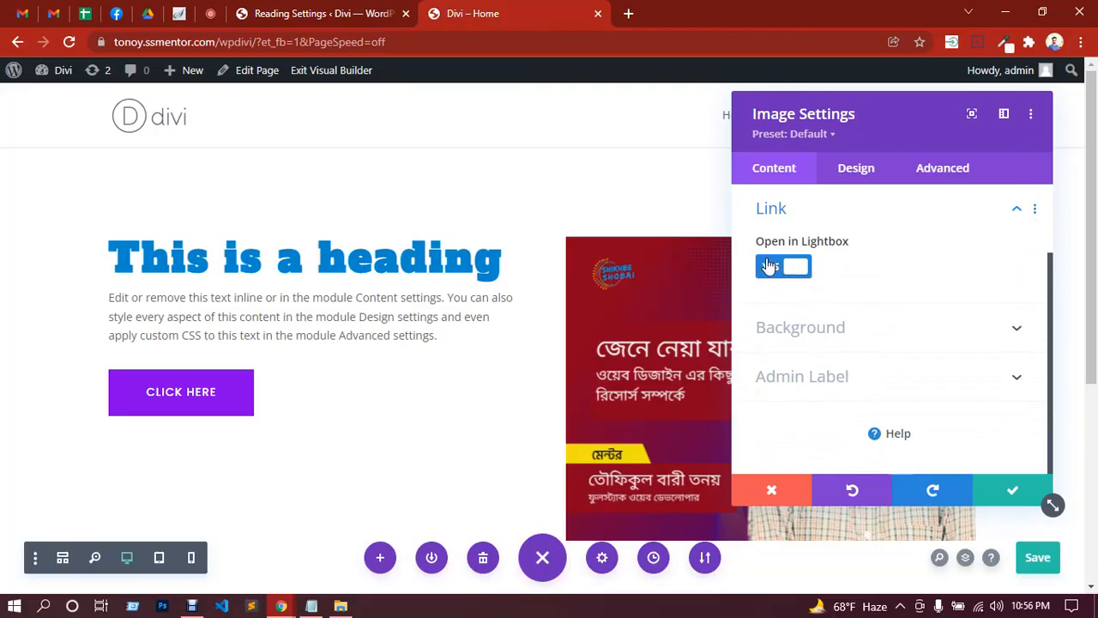
{"action": "left_click", "coordinate": [770, 266]}
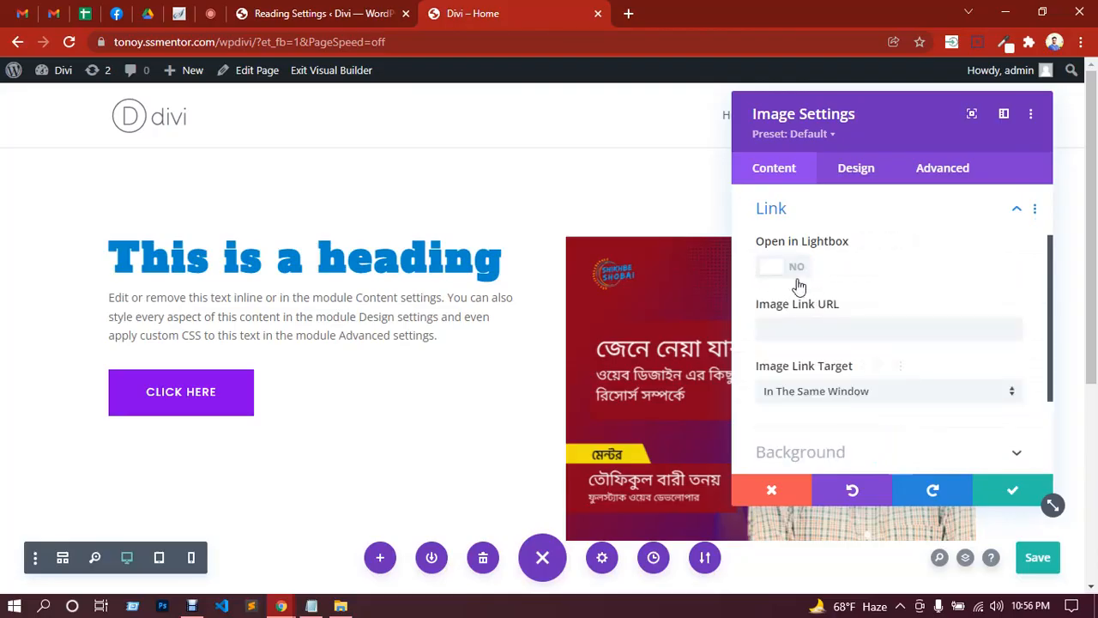
Try # as the image's link URL and clear it again.
{"action": "left_click", "coordinate": [796, 329]}
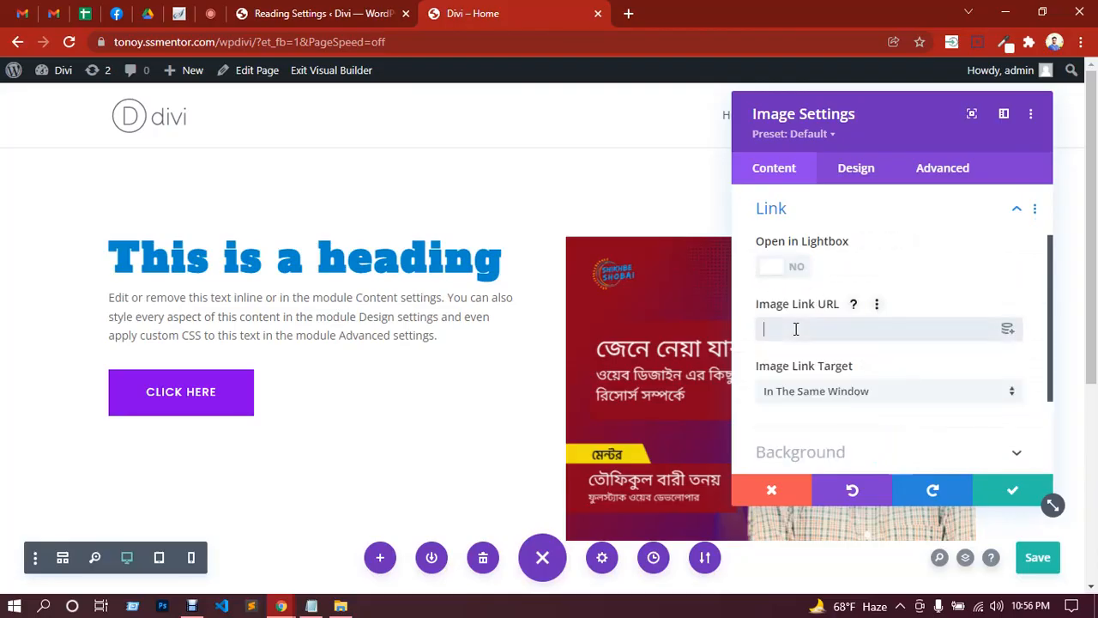
{"action": "type", "text": "#"}
{"action": "key", "text": "BackSpace"}
Examine the image module's background options for color, gradient and image.
{"action": "scroll", "coordinate": [907, 377], "scroll_direction": "down", "scroll_amount": 2}
{"action": "left_click", "coordinate": [870, 326]}
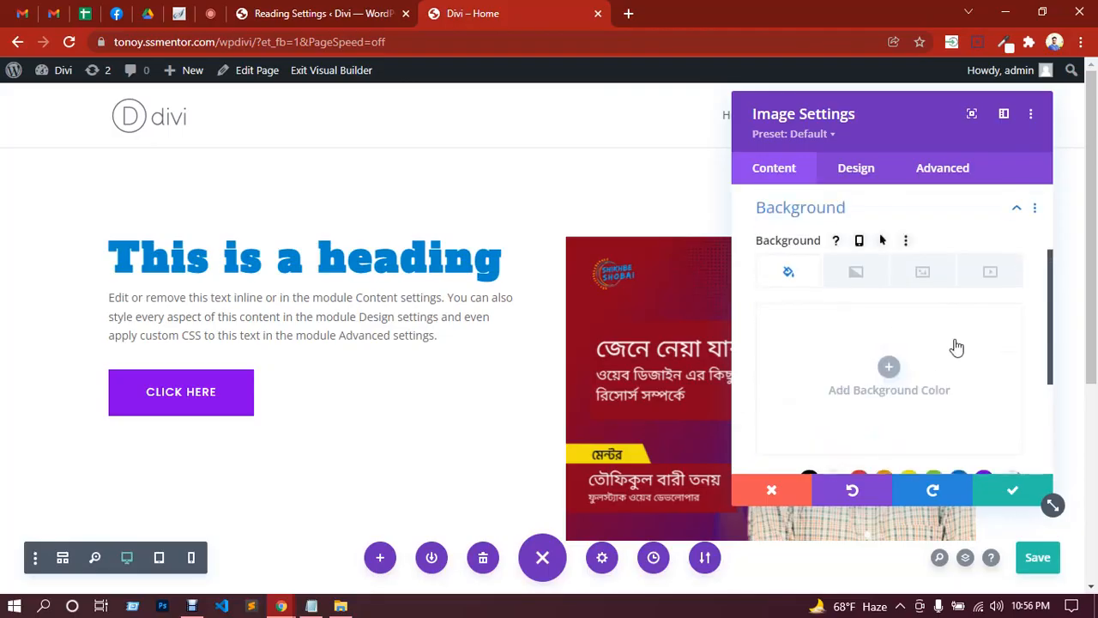
{"action": "scroll", "coordinate": [803, 288], "scroll_direction": "down", "scroll_amount": 2}
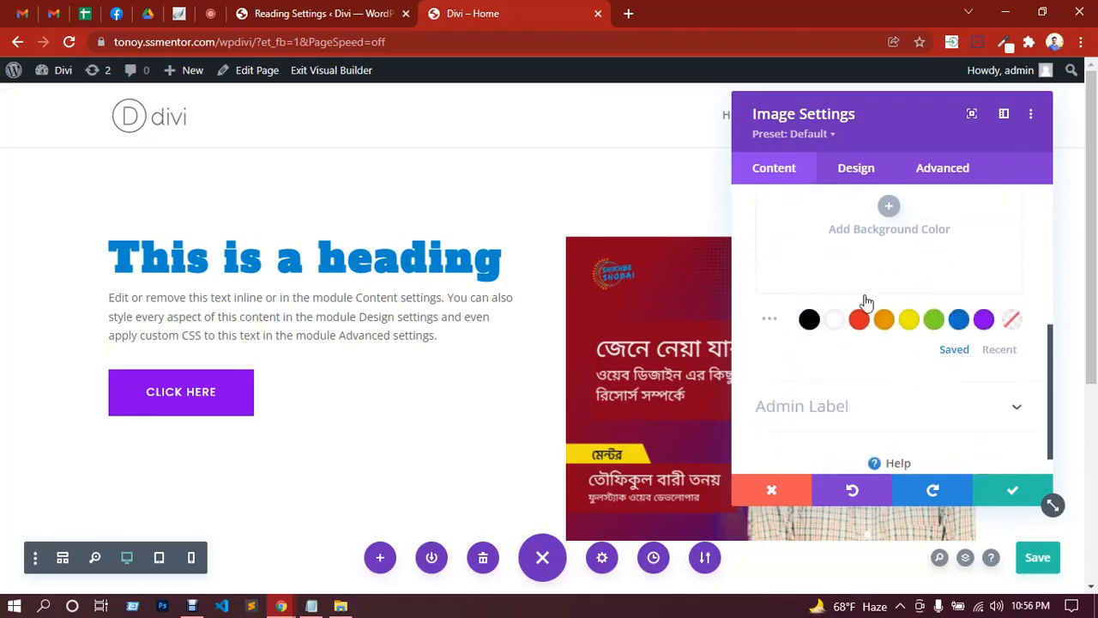
{"action": "scroll", "coordinate": [863, 301], "scroll_direction": "up", "scroll_amount": 1}
{"action": "scroll", "coordinate": [903, 267], "scroll_direction": "up", "scroll_amount": 1}
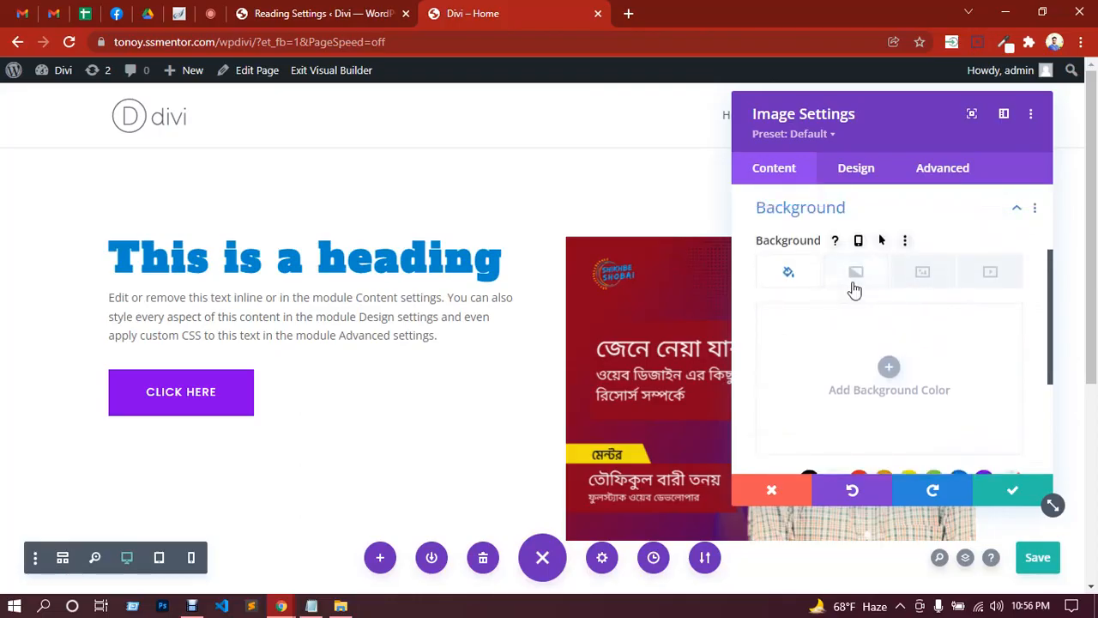
{"action": "left_click", "coordinate": [856, 273]}
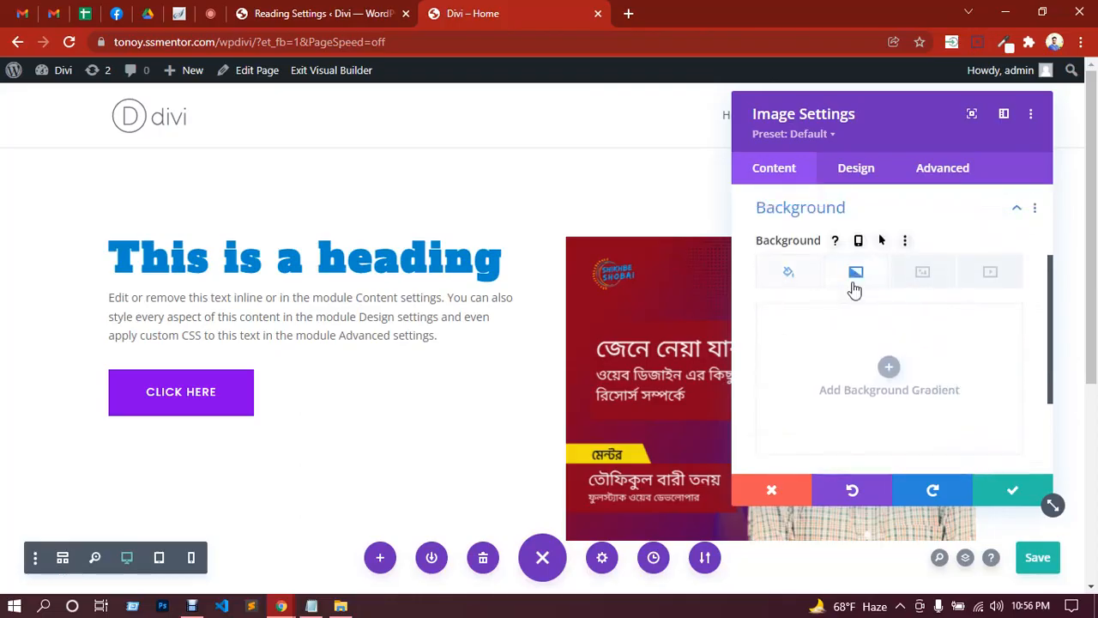
{"action": "left_click", "coordinate": [923, 283]}
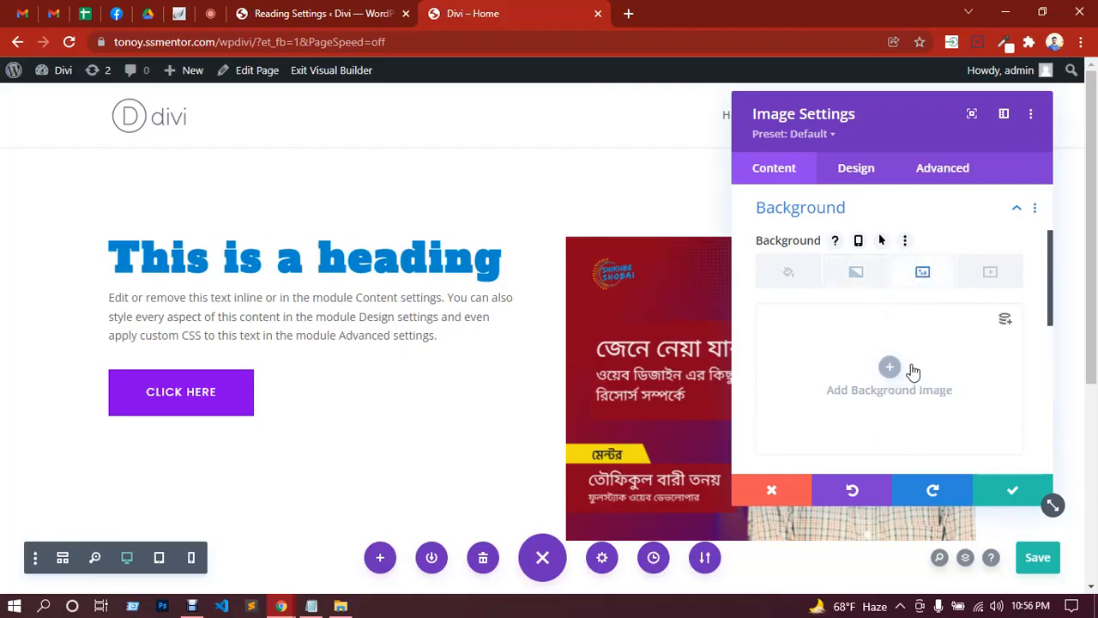
Examine the image module's background video options, including video width, height and pause settings.
{"action": "left_click", "coordinate": [995, 273]}
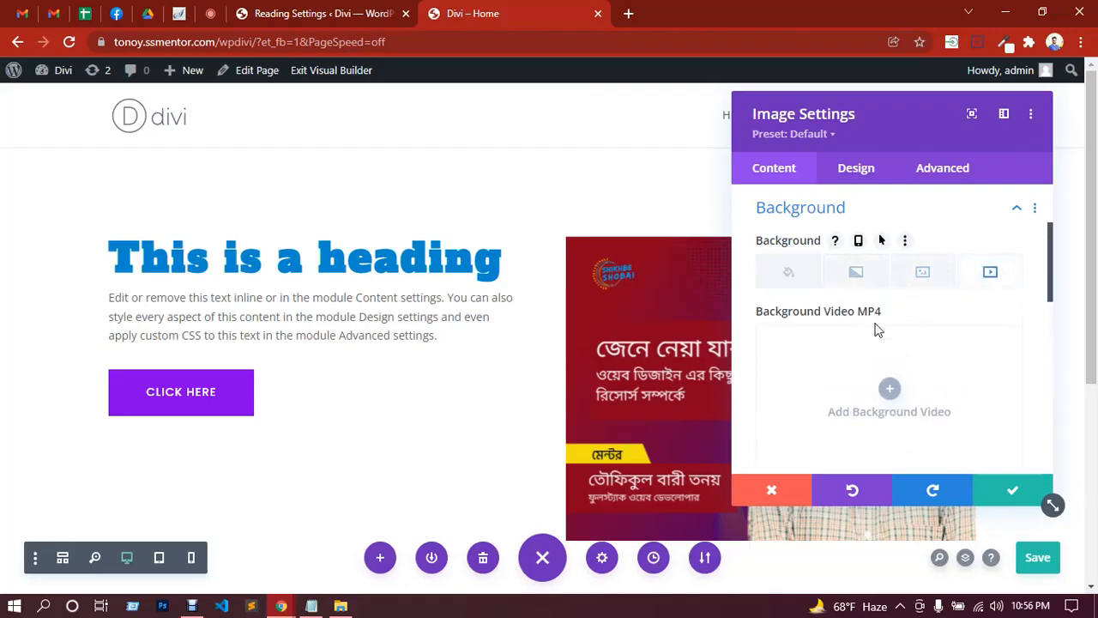
{"action": "scroll", "coordinate": [914, 296], "scroll_direction": "down", "scroll_amount": 3}
{"action": "scroll", "coordinate": [907, 309], "scroll_direction": "down", "scroll_amount": 3}
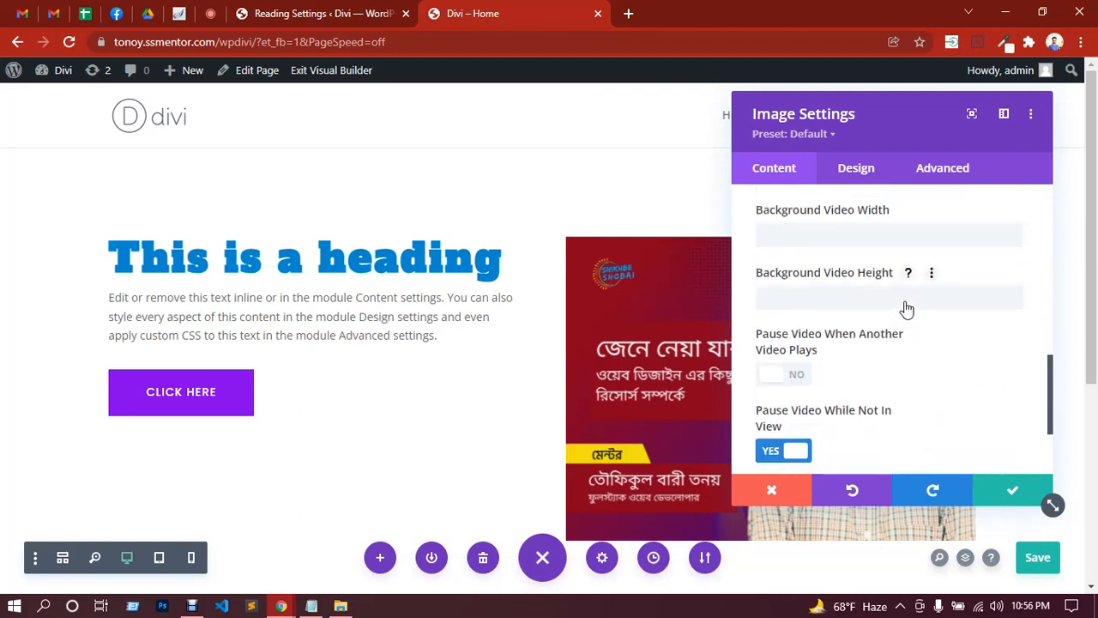
{"action": "scroll", "coordinate": [913, 331], "scroll_direction": "down", "scroll_amount": 2}
{"action": "scroll", "coordinate": [914, 332], "scroll_direction": "up", "scroll_amount": 5}
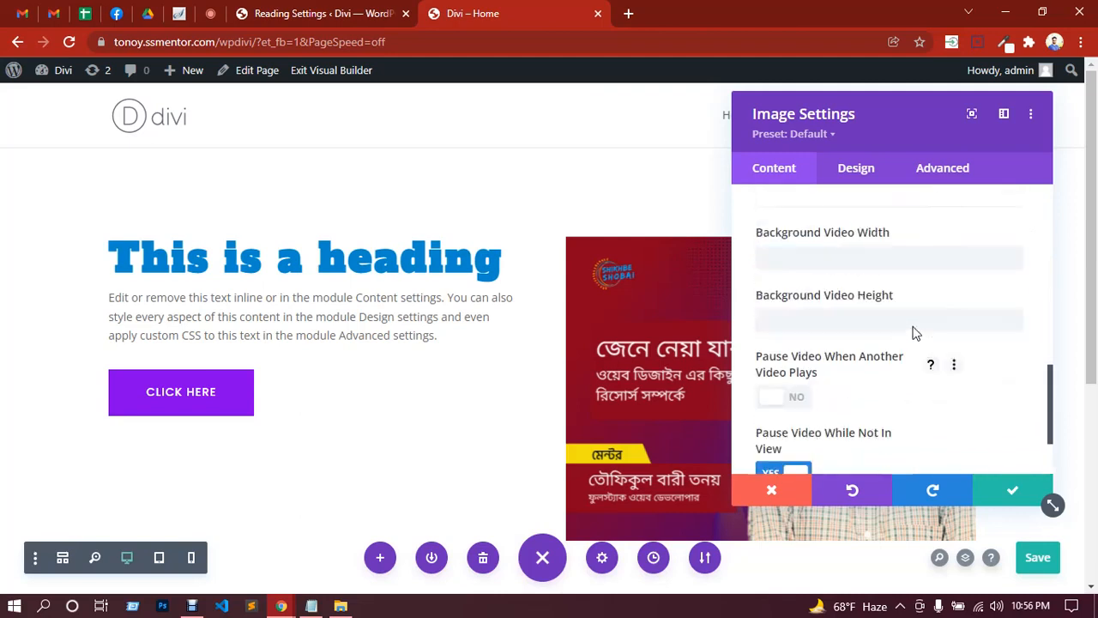
View the image's alignment options, and try Force Fullwidth in its sizing settings before switching it off again.
{"action": "left_click", "coordinate": [849, 171]}
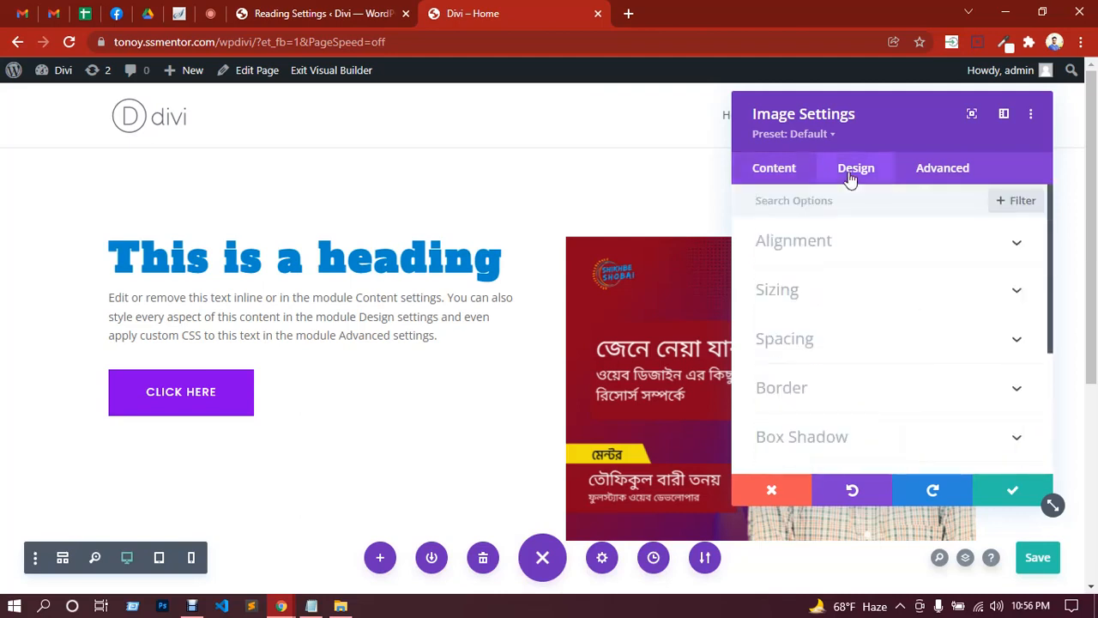
{"action": "left_click", "coordinate": [848, 249]}
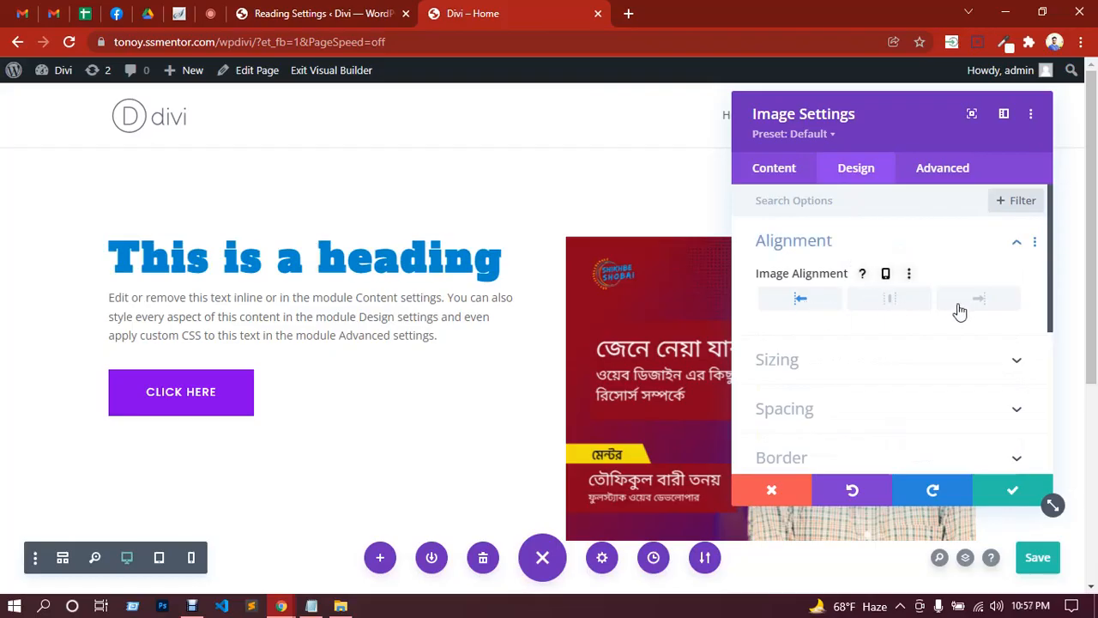
{"action": "scroll", "coordinate": [944, 309], "scroll_direction": "down", "scroll_amount": 1}
{"action": "left_click", "coordinate": [812, 292]}
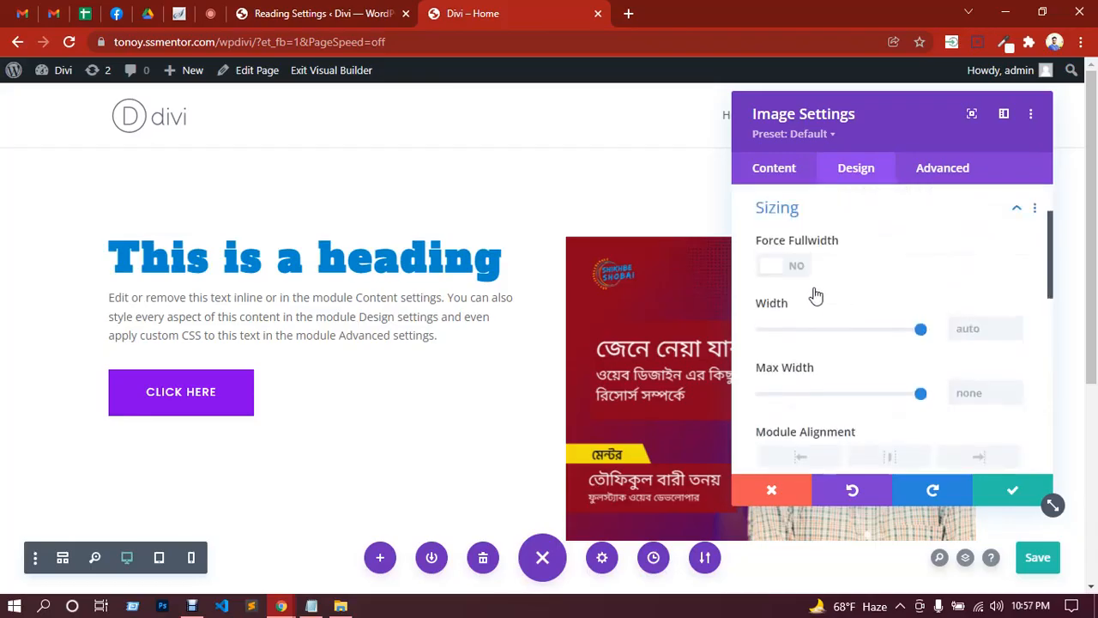
{"action": "left_click", "coordinate": [796, 273]}
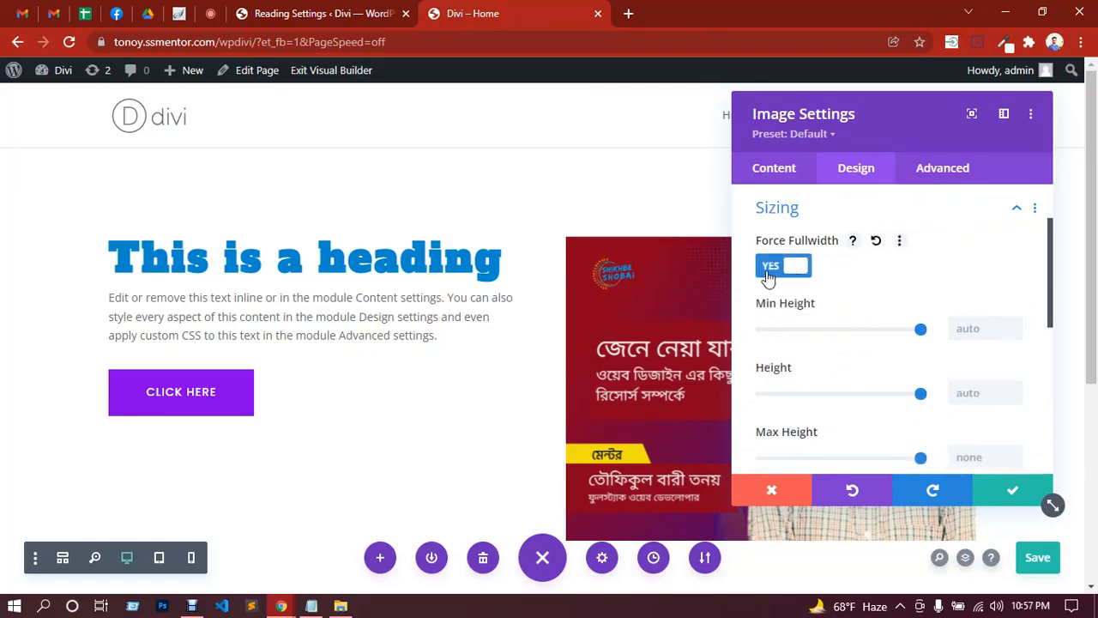
{"action": "left_click", "coordinate": [768, 273]}
Examine the image module's remaining sizing options and its margin and padding options.
{"action": "scroll", "coordinate": [841, 286], "scroll_direction": "down", "scroll_amount": 2}
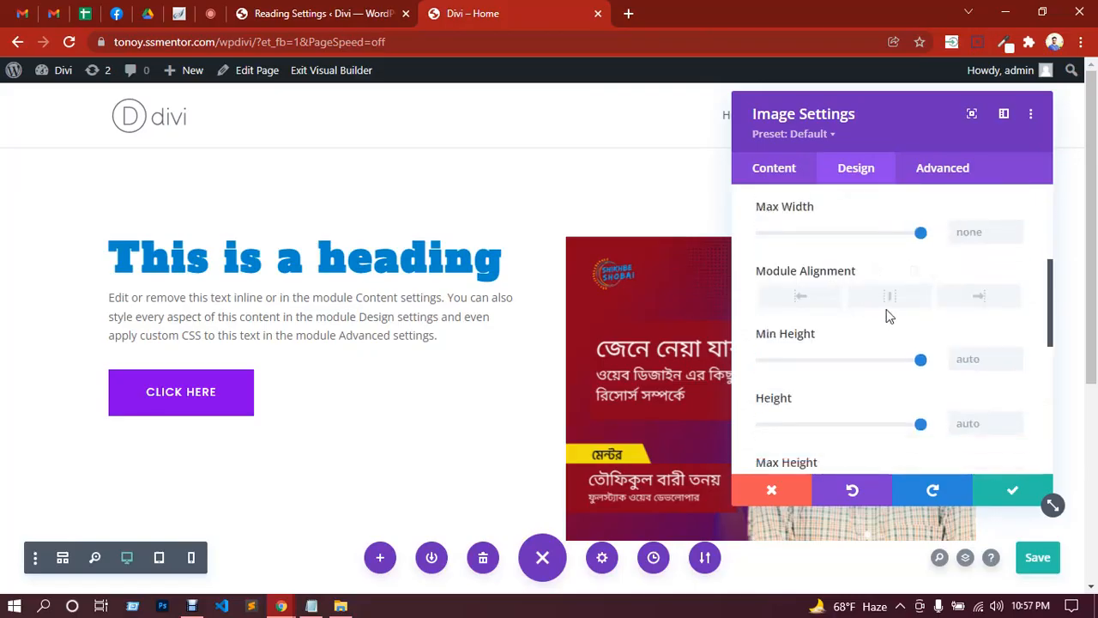
{"action": "scroll", "coordinate": [889, 316], "scroll_direction": "down", "scroll_amount": 3}
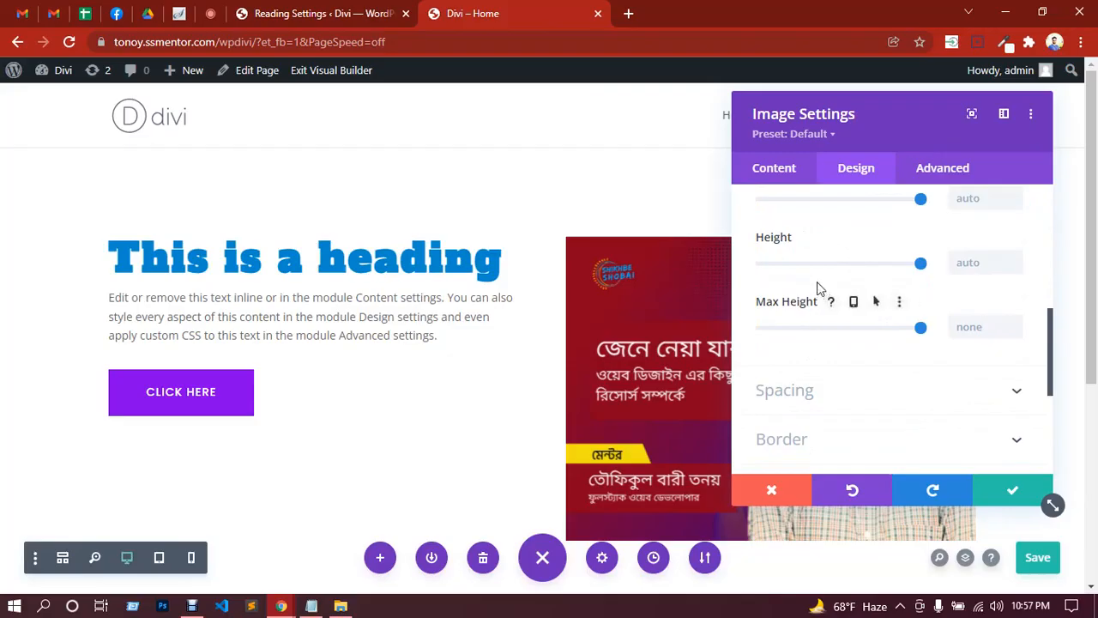
{"action": "scroll", "coordinate": [823, 347], "scroll_direction": "down", "scroll_amount": 1}
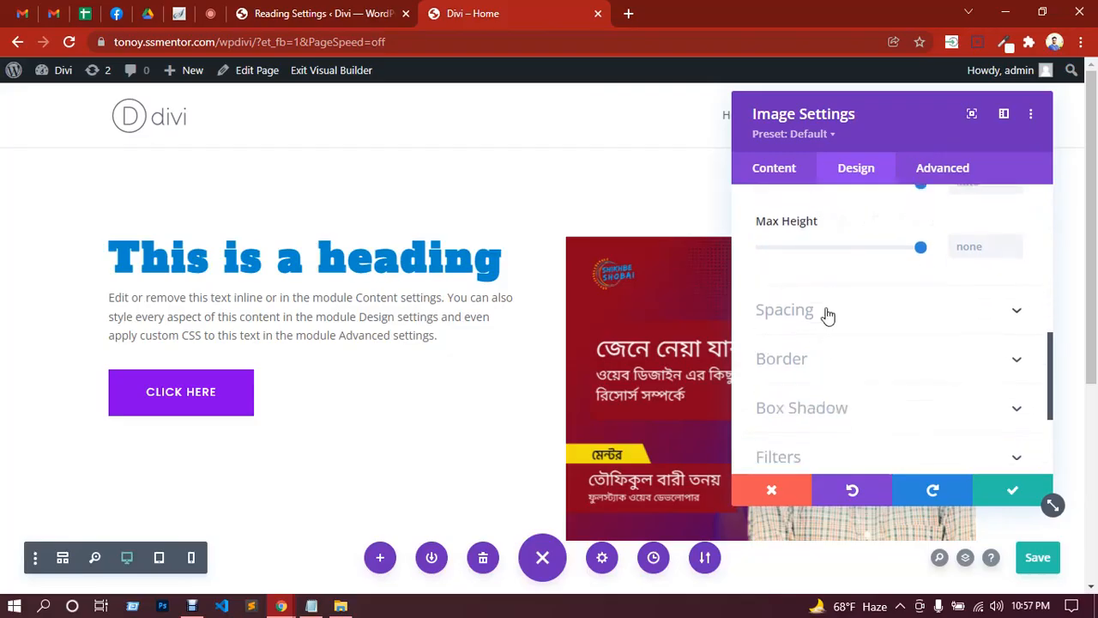
{"action": "left_click", "coordinate": [826, 314]}
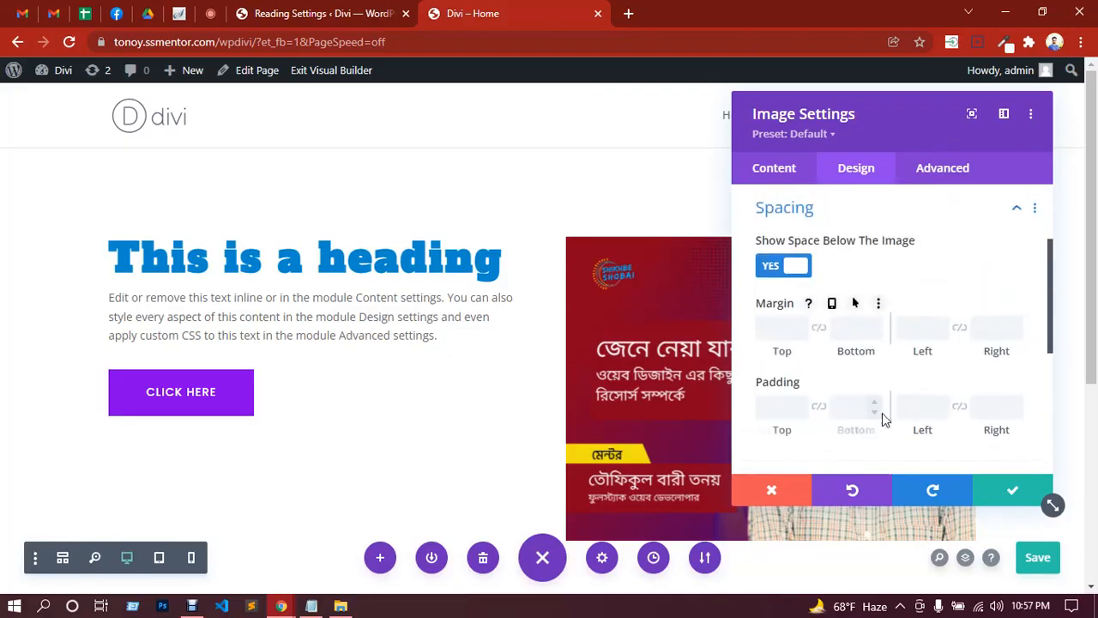
{"action": "scroll", "coordinate": [882, 403], "scroll_direction": "down", "scroll_amount": 3}
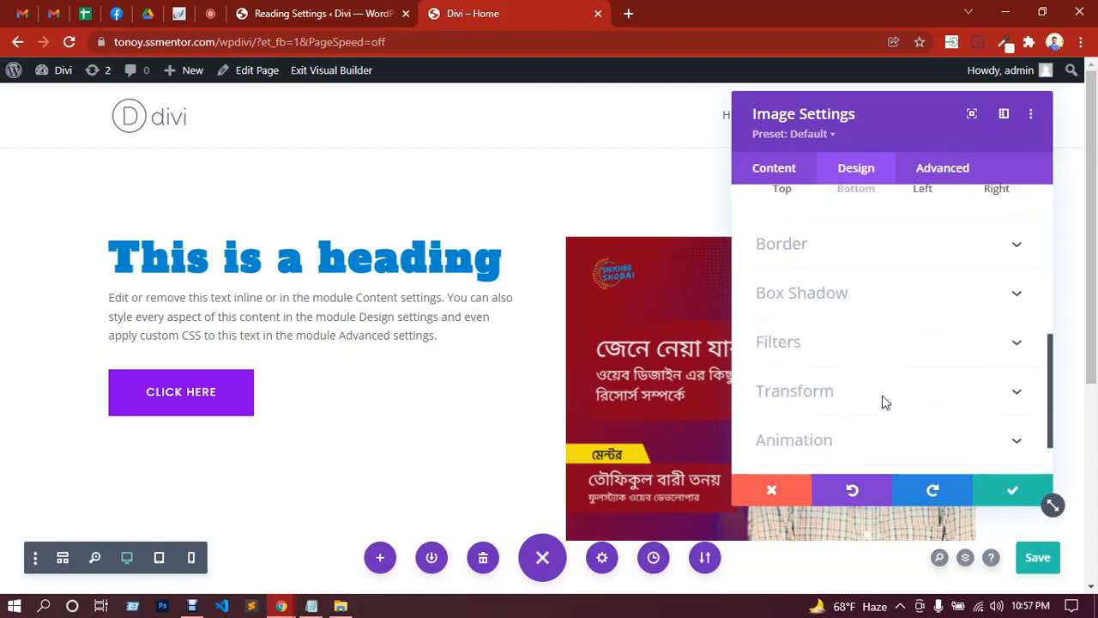
Set all of the image's rounded corners to 10px and its border width to 10px.
{"action": "left_click", "coordinate": [822, 249]}
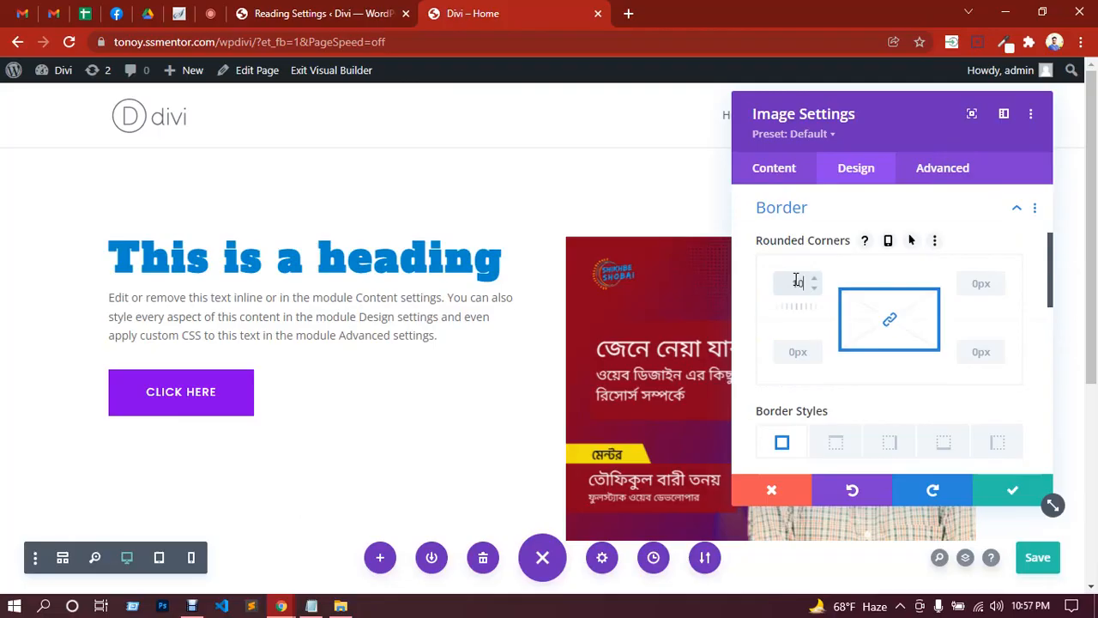
{"action": "scroll", "coordinate": [875, 352], "scroll_direction": "down", "scroll_amount": 3}
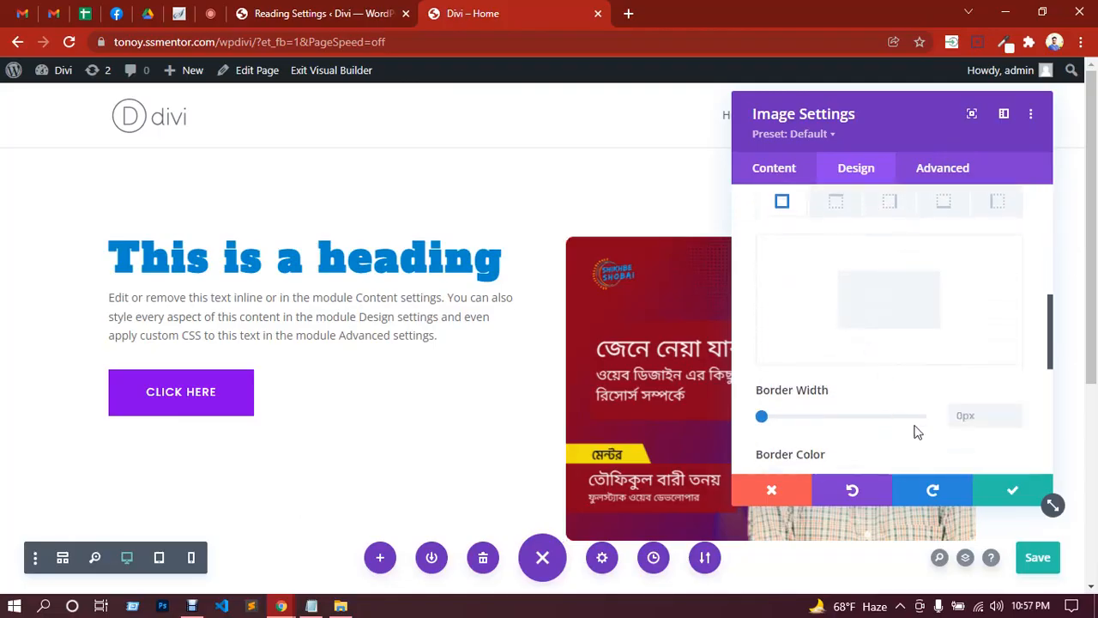
{"action": "left_click", "coordinate": [964, 416]}
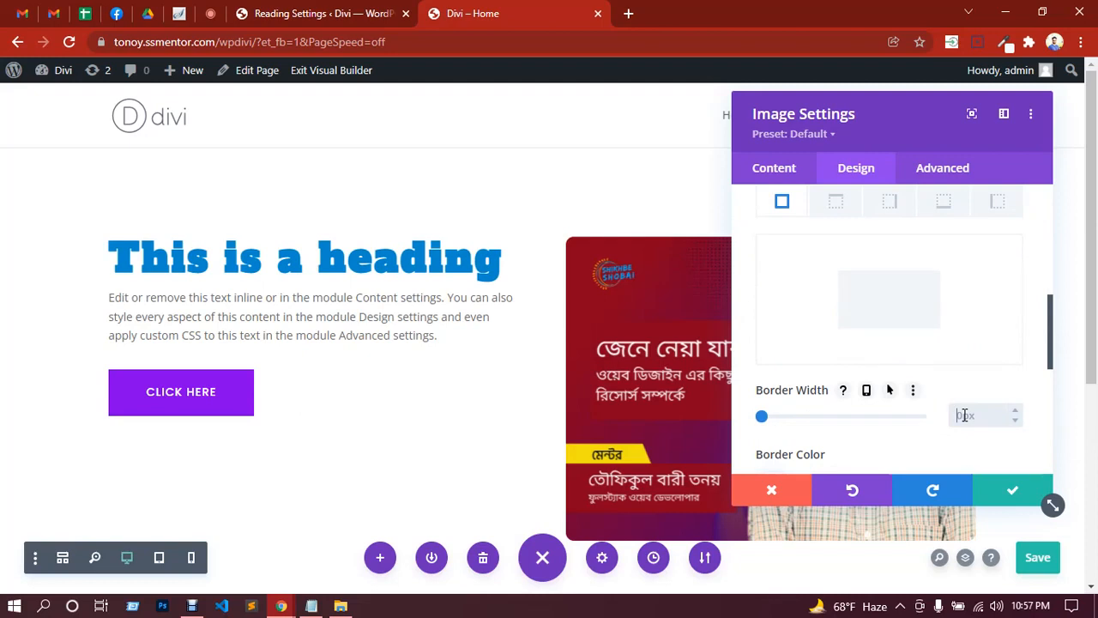
{"action": "type", "text": "1px0"}
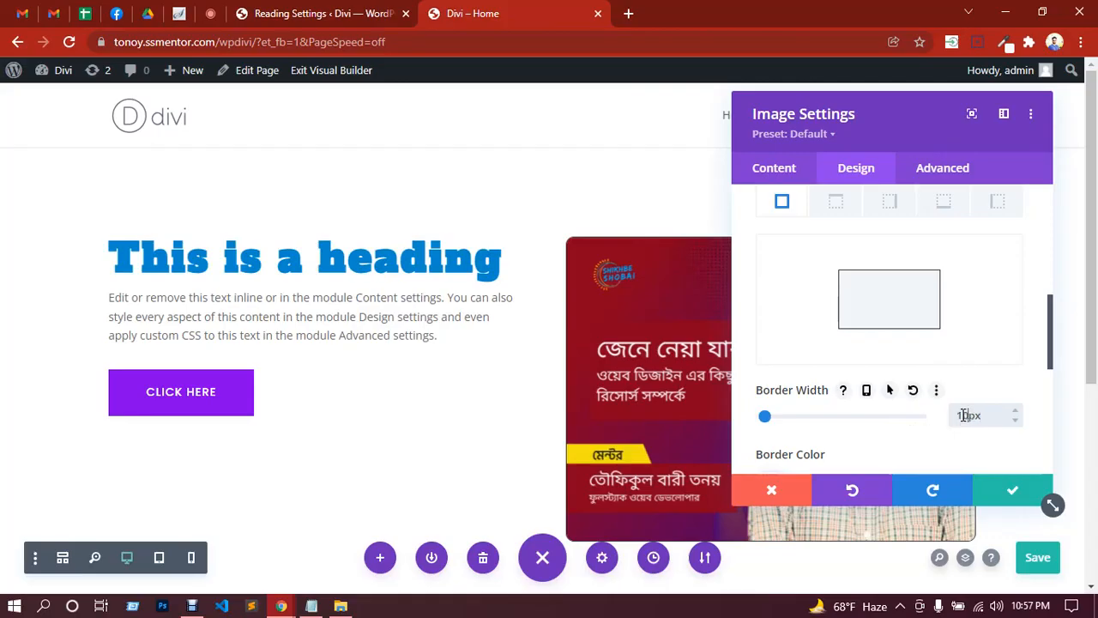
{"action": "scroll", "coordinate": [613, 284], "scroll_direction": "down", "scroll_amount": 2}
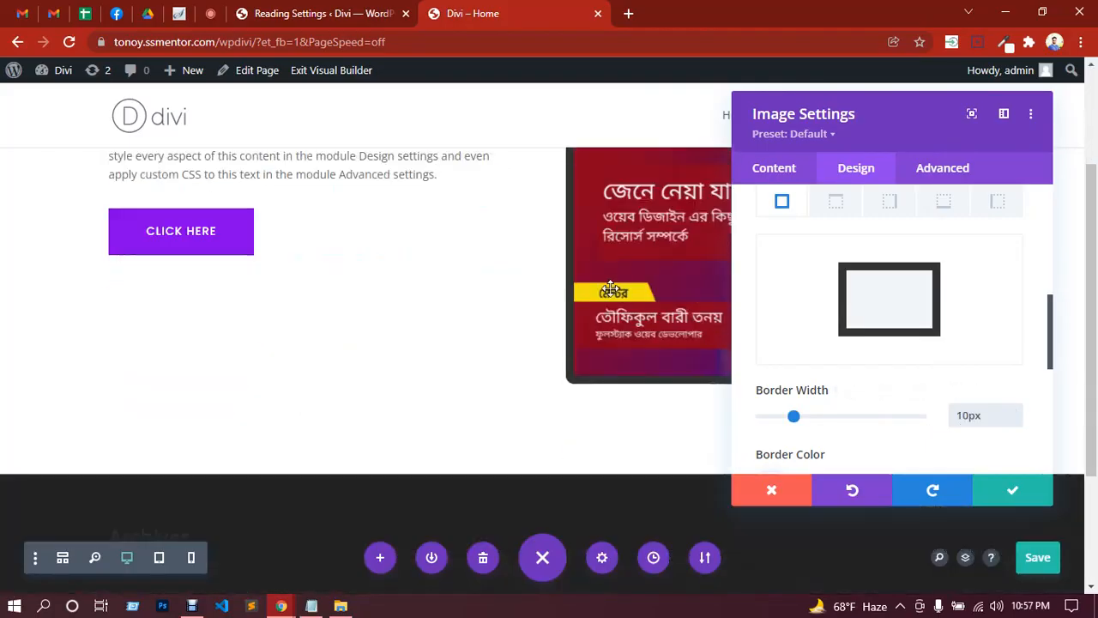
{"action": "scroll", "coordinate": [608, 341], "scroll_direction": "up", "scroll_amount": 2}
Set all of the image's rounded corners back to 0px.
{"action": "scroll", "coordinate": [867, 352], "scroll_direction": "up", "scroll_amount": 3}
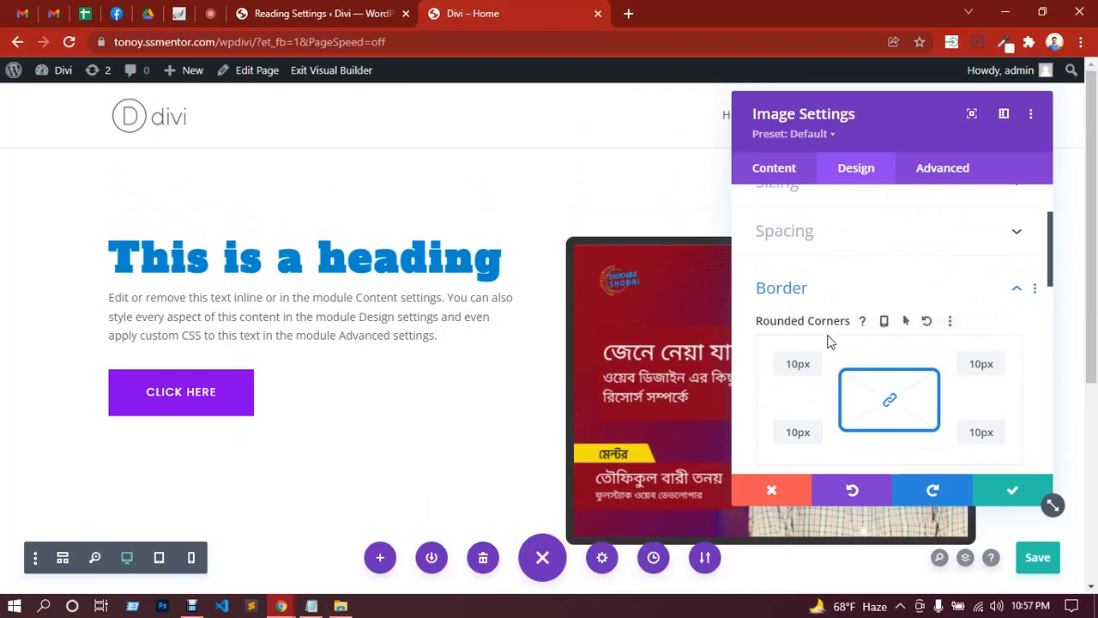
{"action": "scroll", "coordinate": [829, 334], "scroll_direction": "down", "scroll_amount": 1}
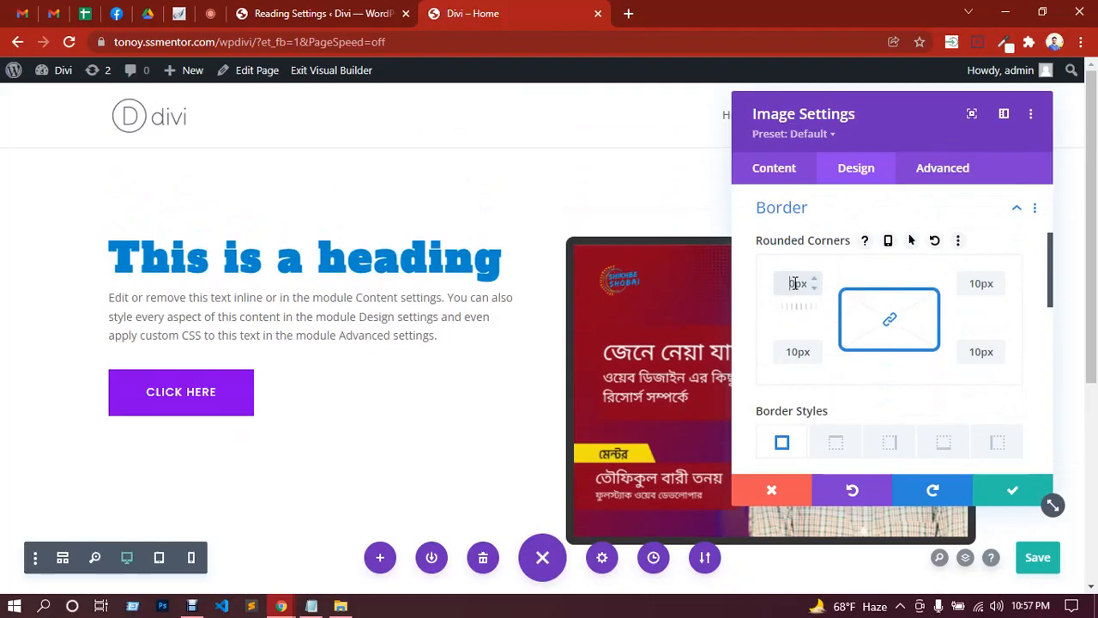
{"action": "scroll", "coordinate": [630, 263], "scroll_direction": "down", "scroll_amount": 2}
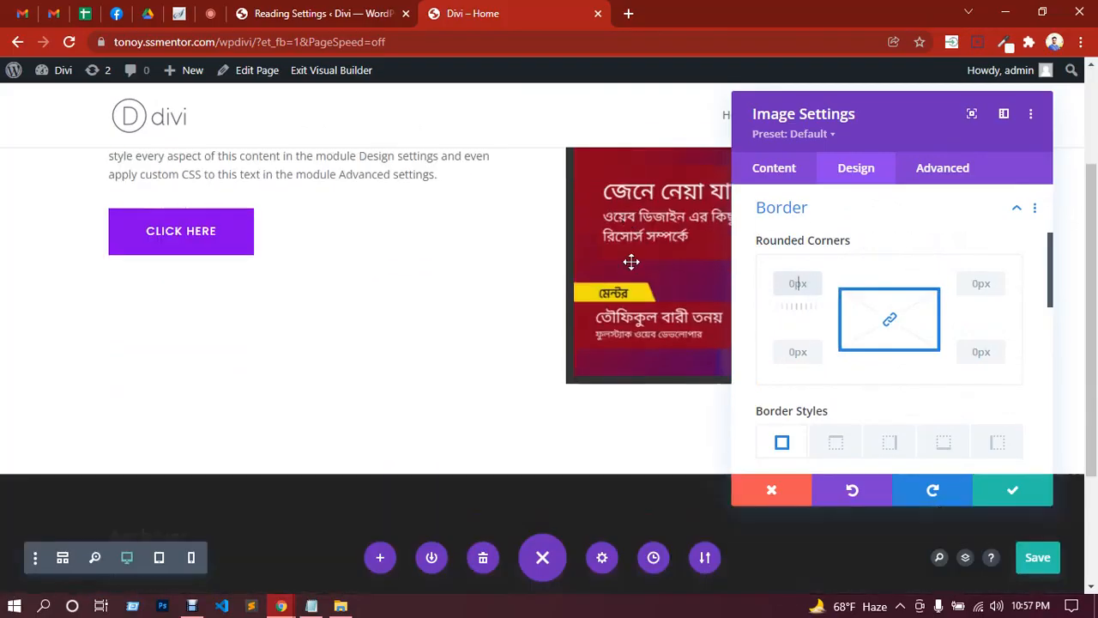
{"action": "scroll", "coordinate": [910, 372], "scroll_direction": "down", "scroll_amount": 2}
{"action": "scroll", "coordinate": [913, 369], "scroll_direction": "down", "scroll_amount": 2}
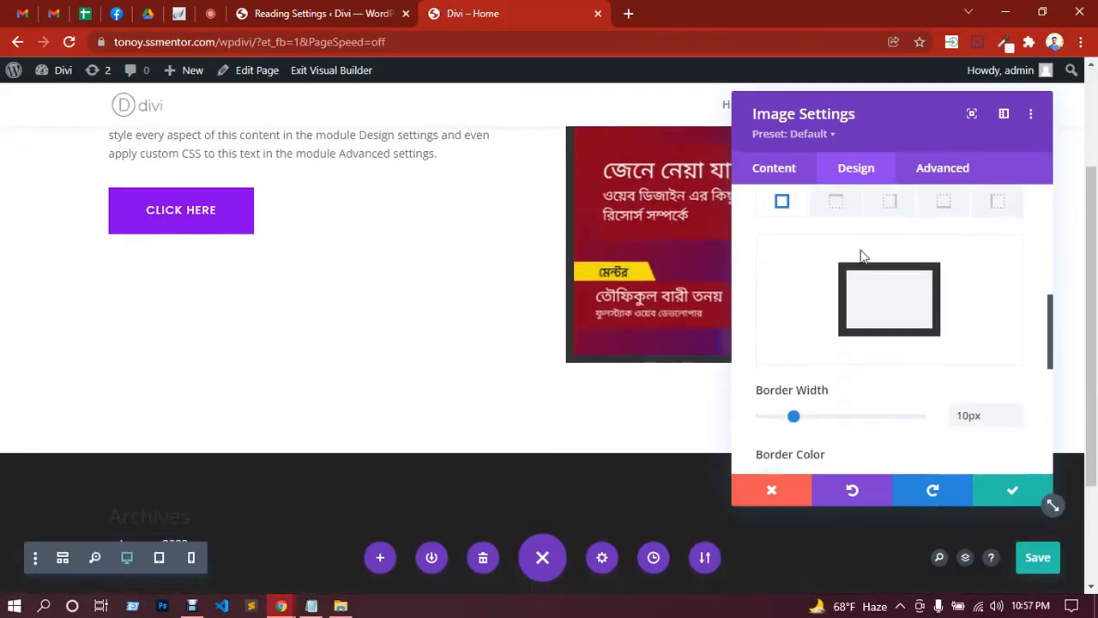
Set the image's border color to the saved blue #0C71C3.
{"action": "scroll", "coordinate": [889, 322], "scroll_direction": "up", "scroll_amount": 3}
{"action": "scroll", "coordinate": [884, 326], "scroll_direction": "down", "scroll_amount": 4}
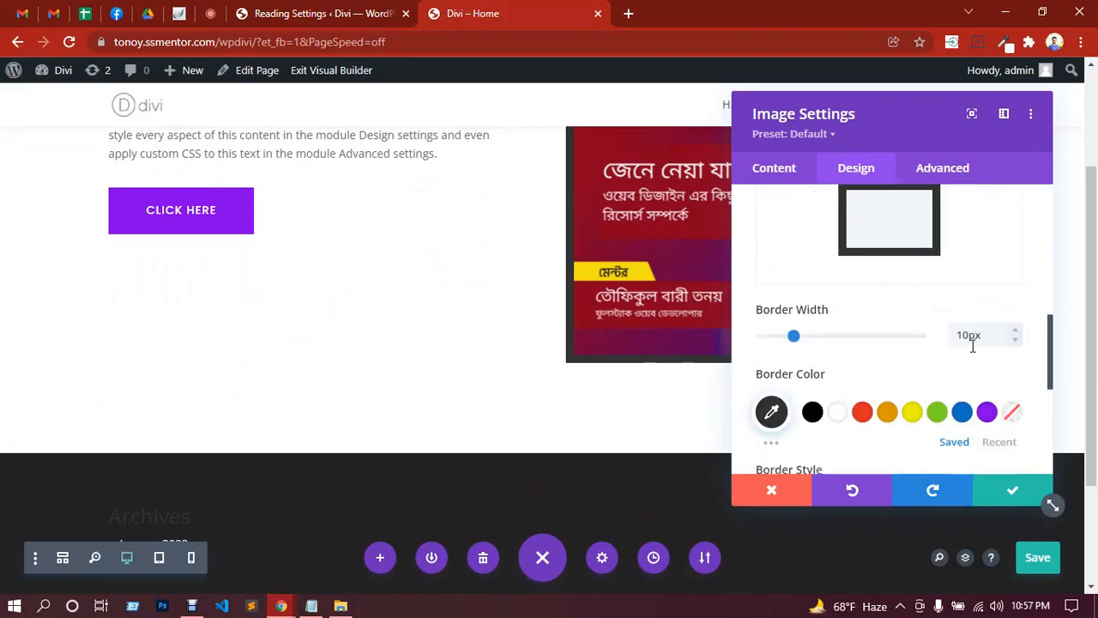
{"action": "left_click", "coordinate": [966, 416]}
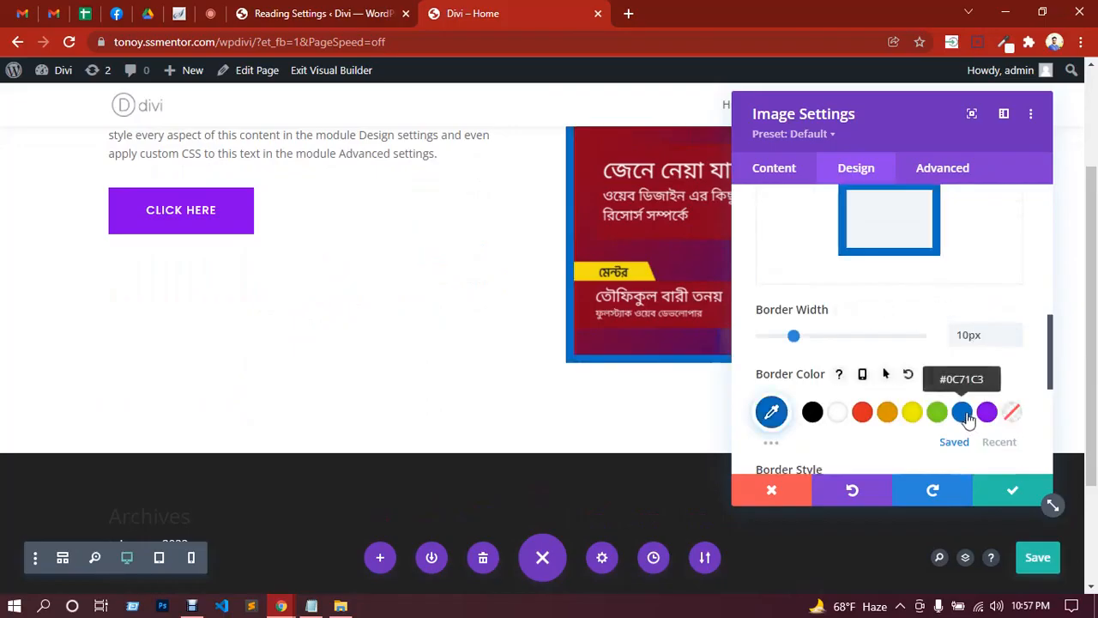
{"action": "scroll", "coordinate": [459, 321], "scroll_direction": "up", "scroll_amount": 2}
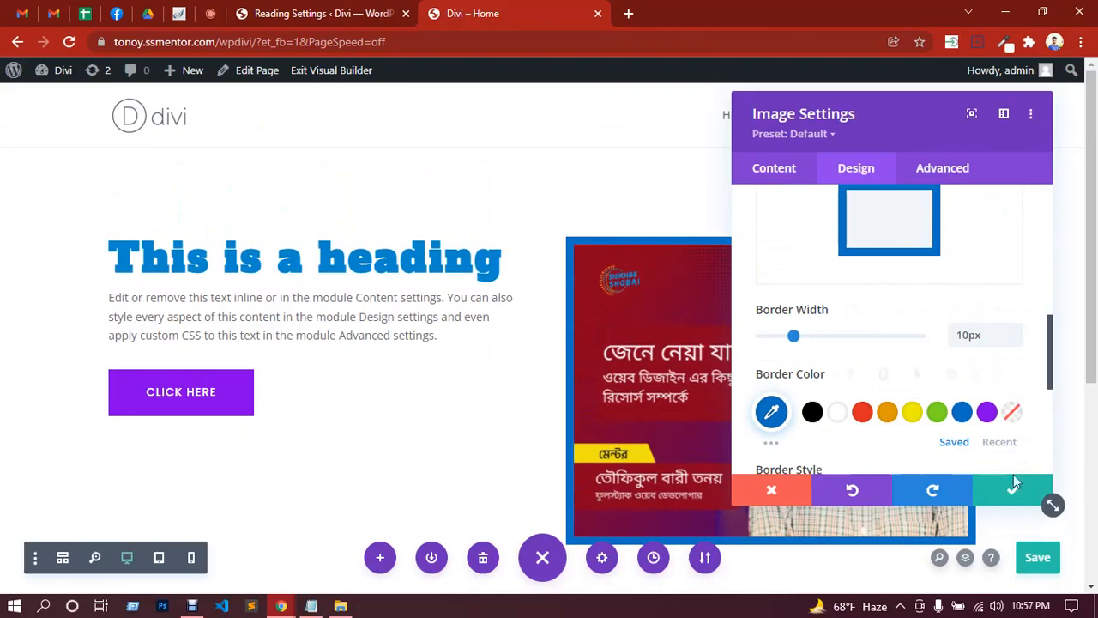
Save the image module's settings and the page, and check the bordered image on the page.
{"action": "left_click", "coordinate": [1012, 487]}
{"action": "scroll", "coordinate": [811, 285], "scroll_direction": "down", "scroll_amount": 1}
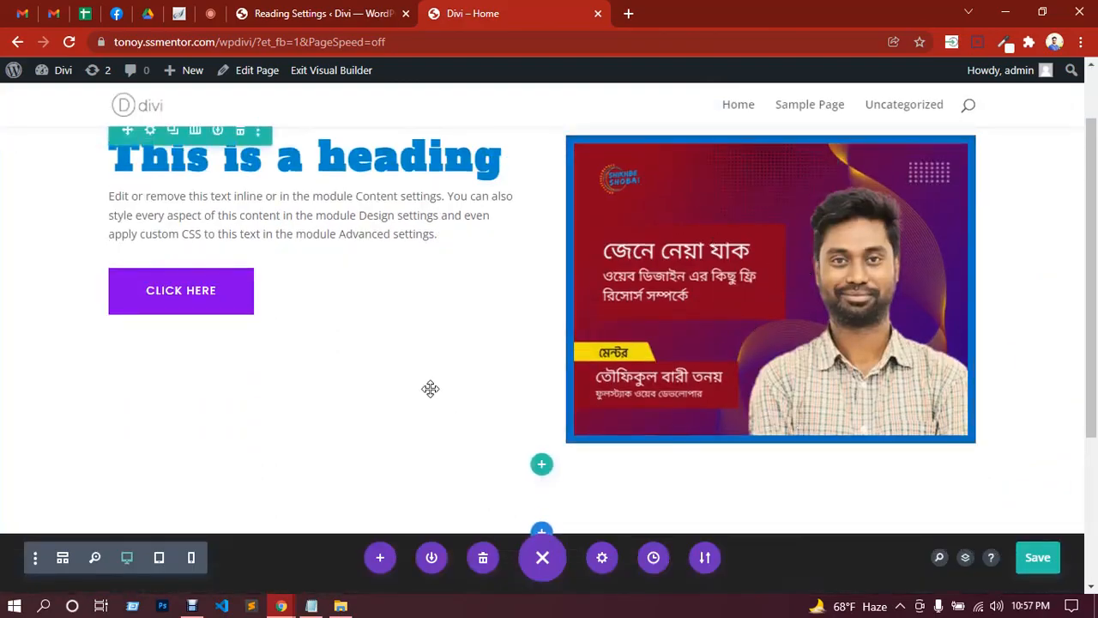
{"action": "left_click", "coordinate": [1038, 559]}
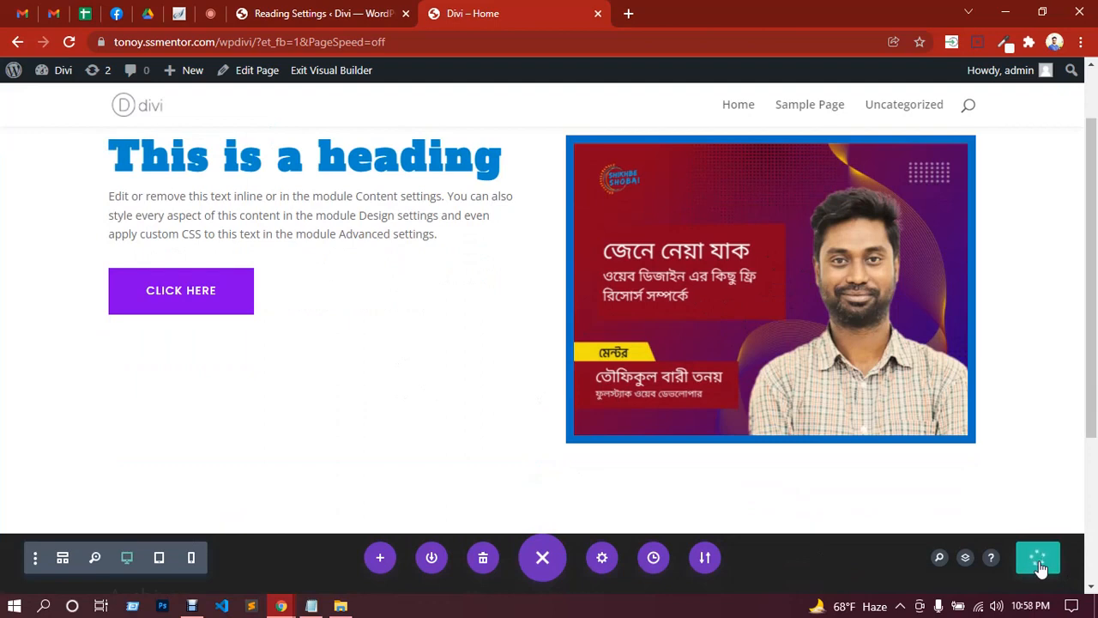
{"action": "scroll", "coordinate": [506, 356], "scroll_direction": "down", "scroll_amount": 3}
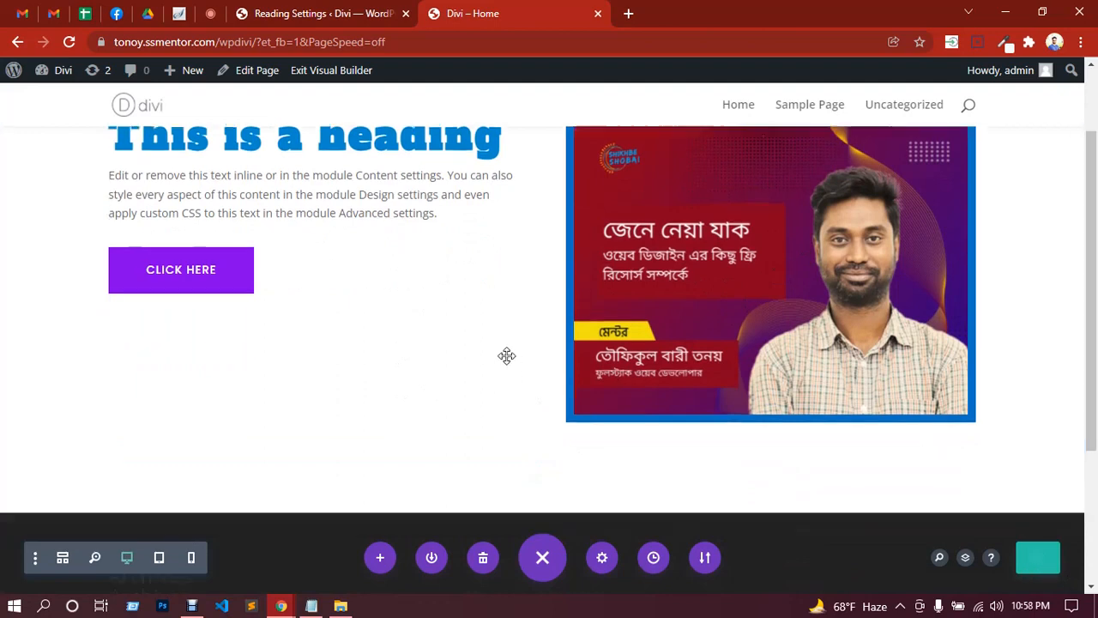
{"action": "scroll", "coordinate": [506, 355], "scroll_direction": "up", "scroll_amount": 4}
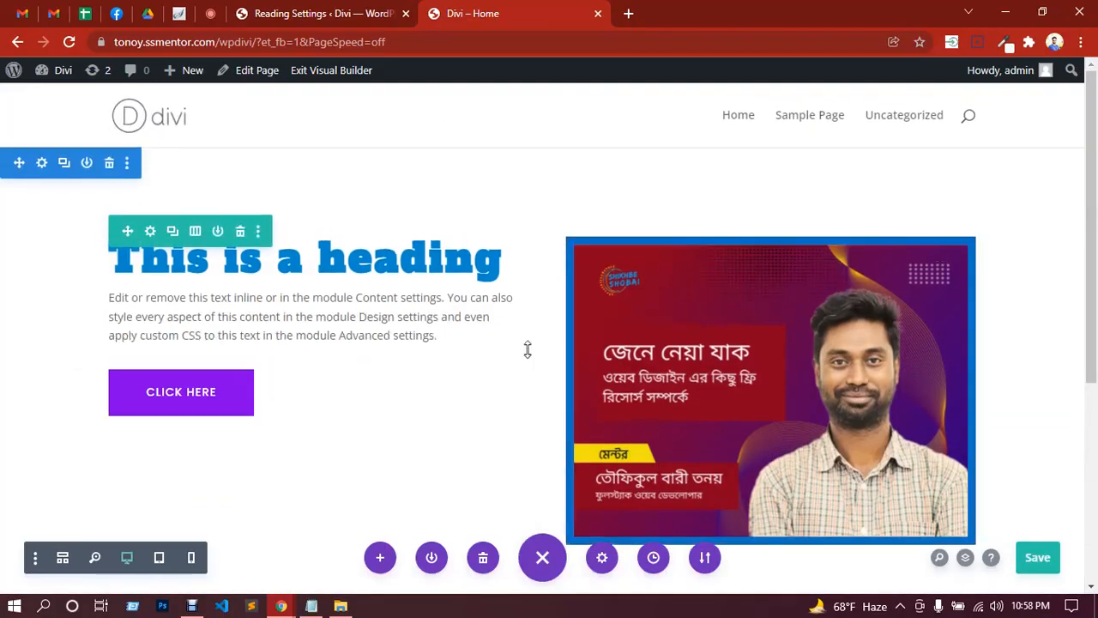
Add a background gradient to the section that contains the heading and image.
{"action": "left_click", "coordinate": [42, 167]}
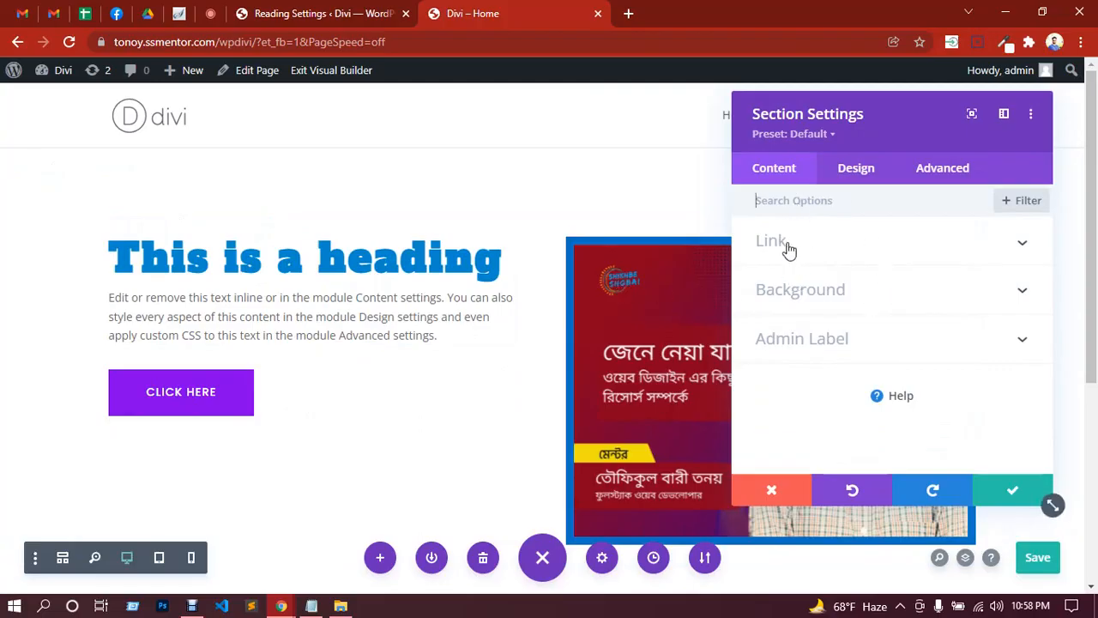
{"action": "left_click", "coordinate": [822, 293]}
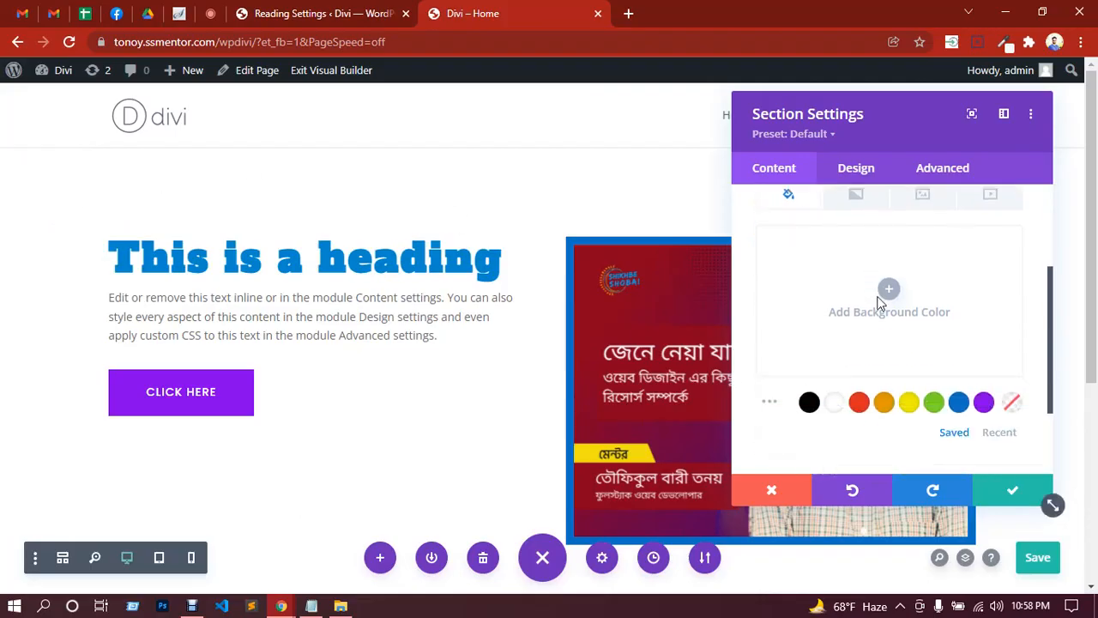
{"action": "scroll", "coordinate": [884, 307], "scroll_direction": "down", "scroll_amount": 1}
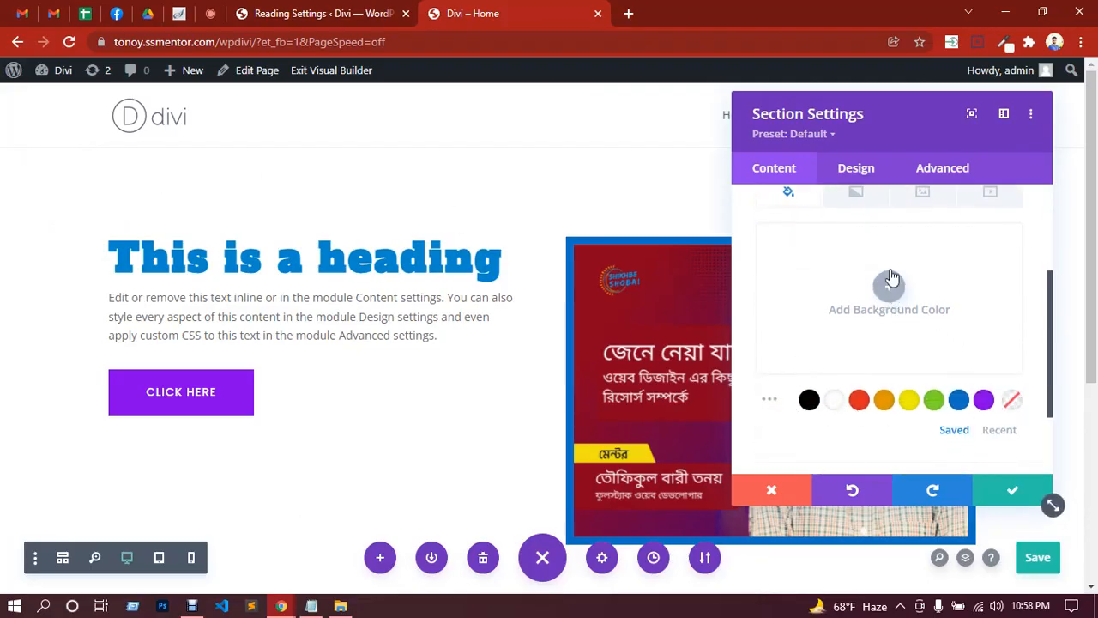
{"action": "left_click", "coordinate": [865, 204]}
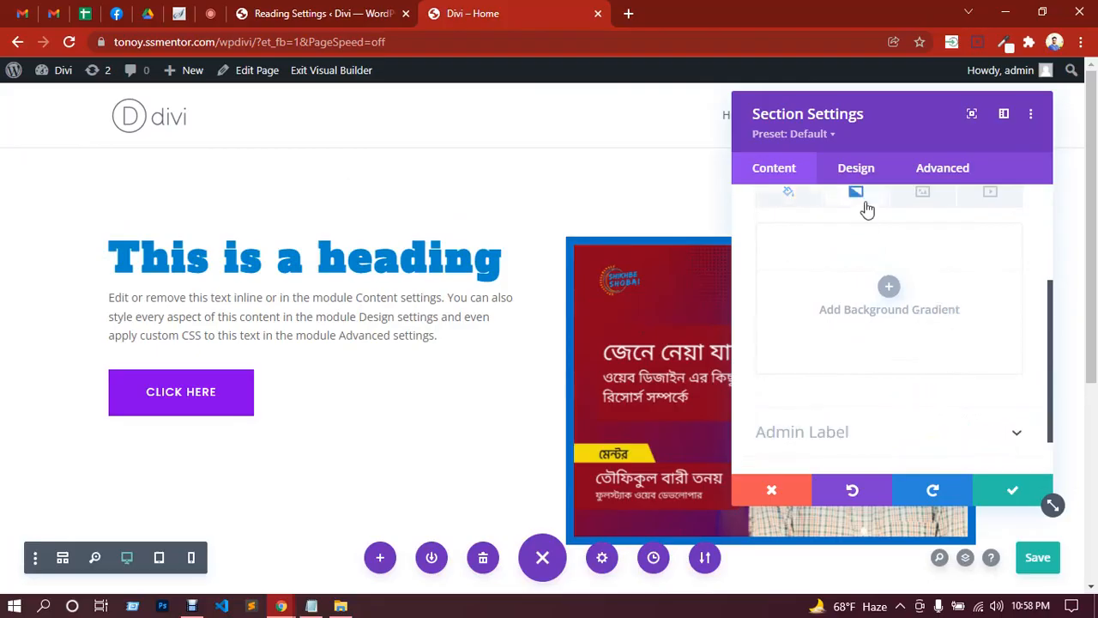
{"action": "left_click", "coordinate": [889, 287]}
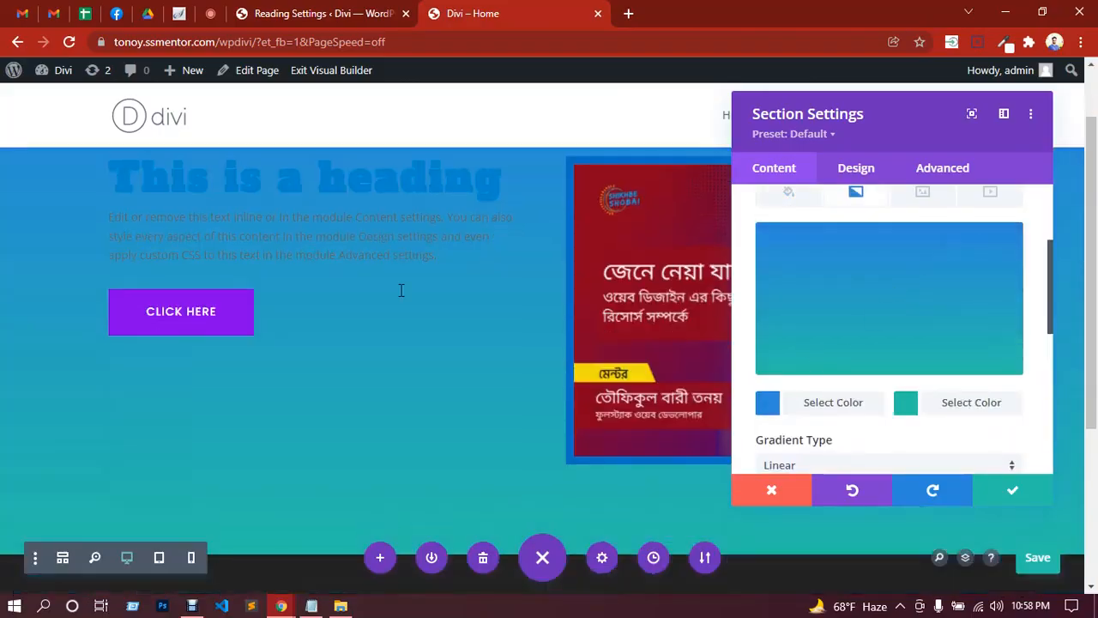
Set the first color of the section's background gradient to black, #000000.
{"action": "scroll", "coordinate": [399, 289], "scroll_direction": "down", "scroll_amount": 2}
{"action": "left_click", "coordinate": [768, 414]}
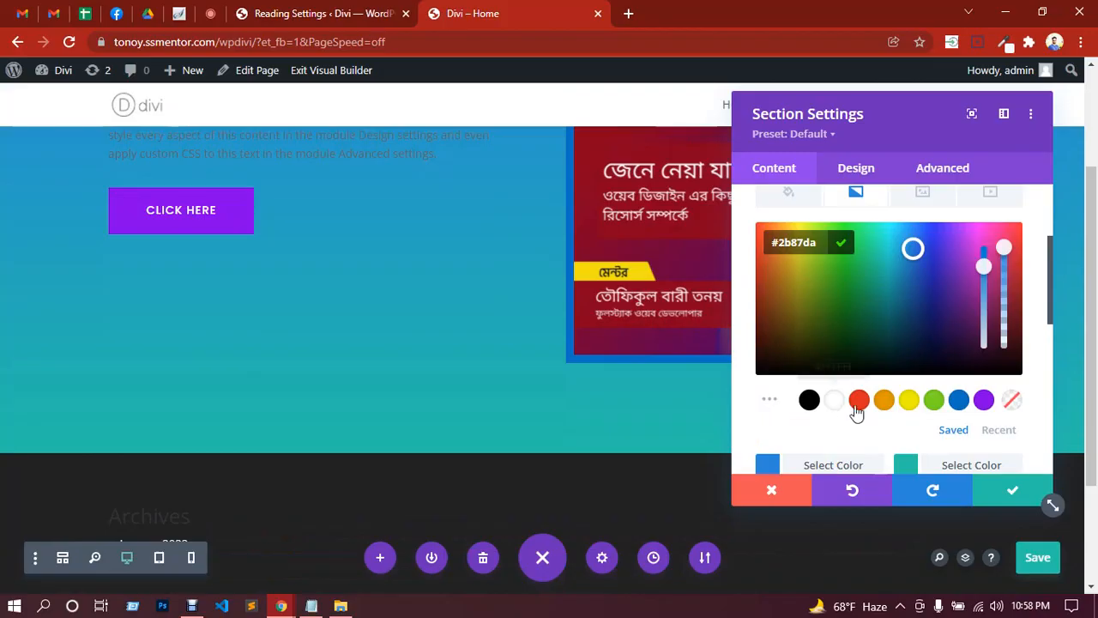
{"action": "left_click", "coordinate": [810, 400]}
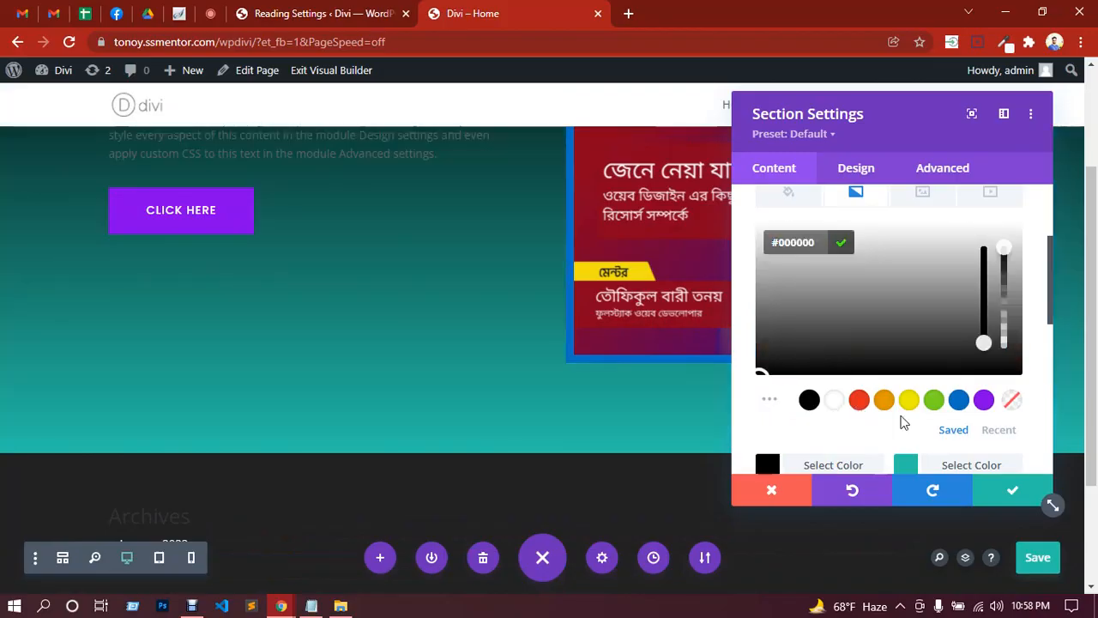
Set the second color of the section's background gradient to black, #000000.
{"action": "scroll", "coordinate": [904, 417], "scroll_direction": "up", "scroll_amount": 1}
{"action": "scroll", "coordinate": [930, 418], "scroll_direction": "down", "scroll_amount": 3}
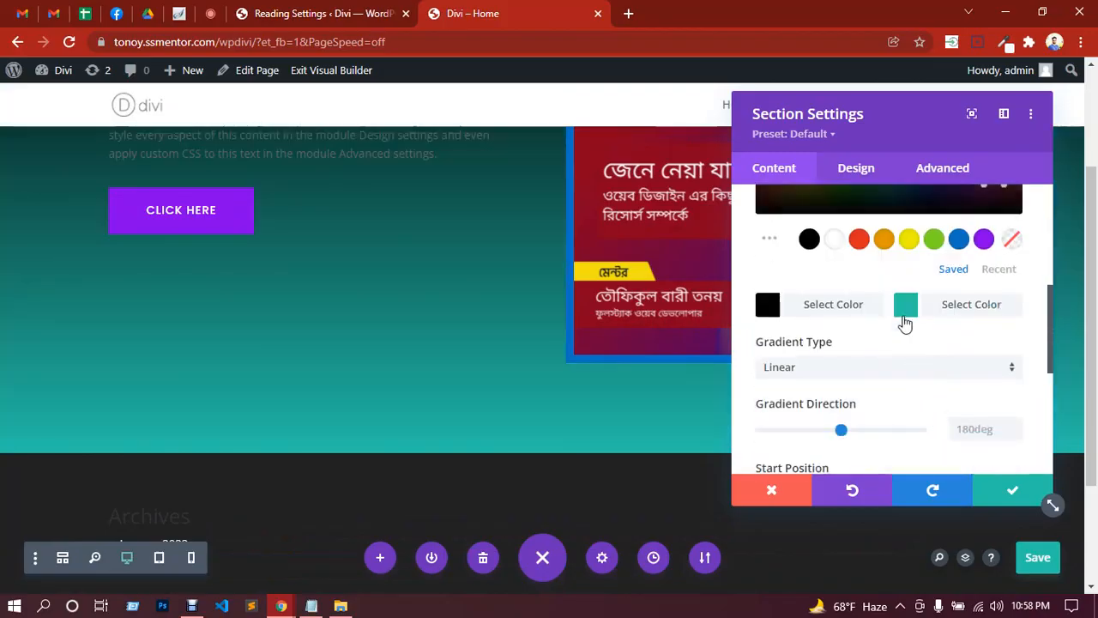
{"action": "left_click", "coordinate": [813, 243]}
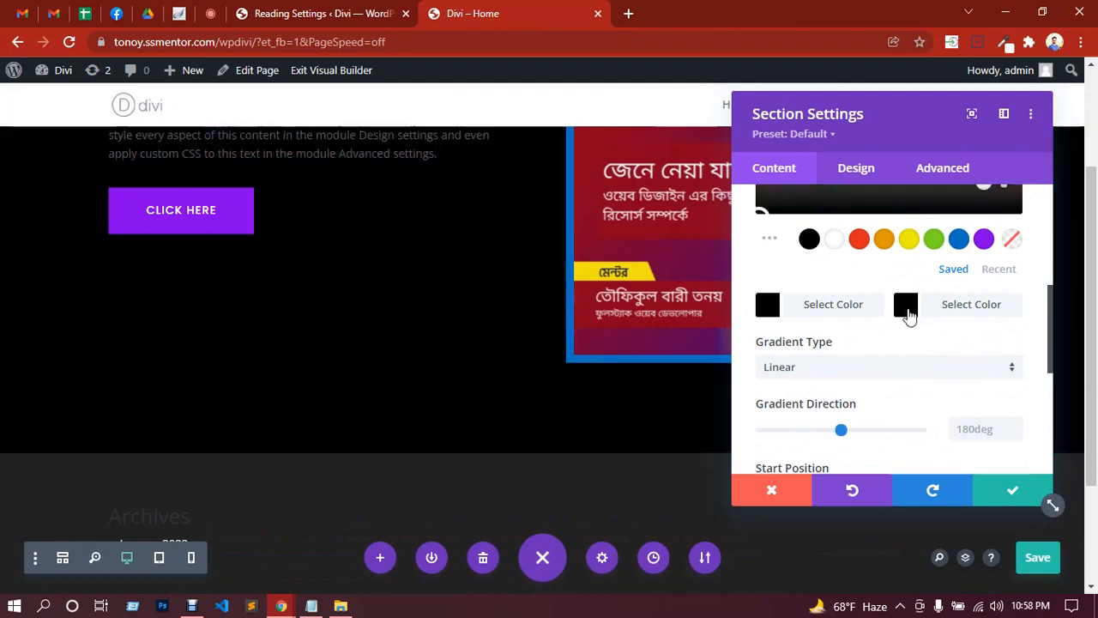
{"action": "left_click", "coordinate": [907, 311]}
{"action": "scroll", "coordinate": [909, 326], "scroll_direction": "up", "scroll_amount": 3}
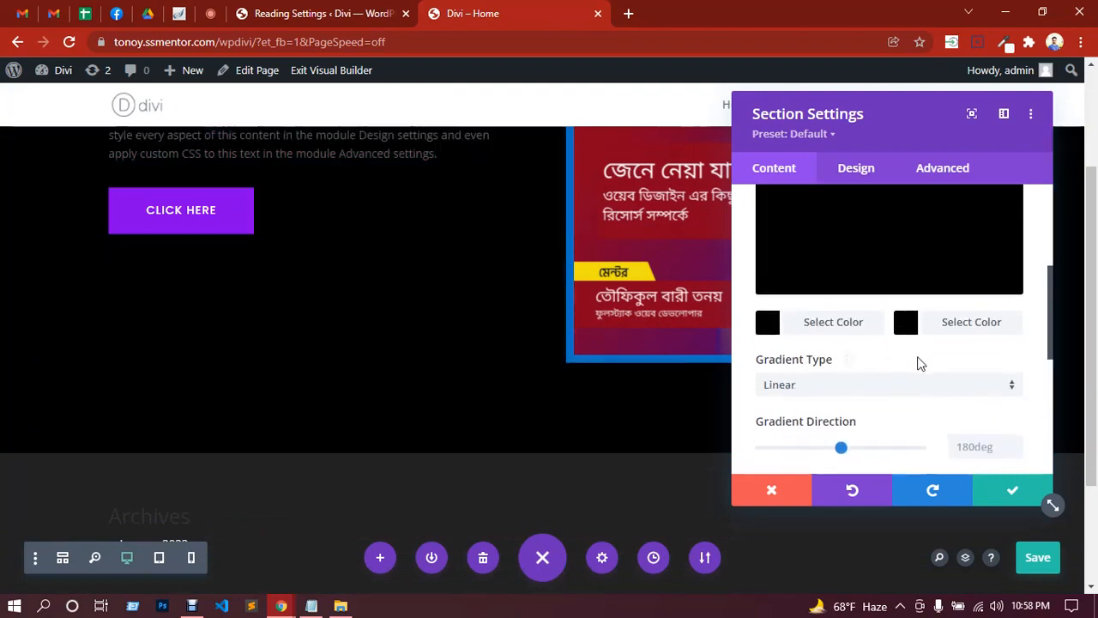
{"action": "scroll", "coordinate": [927, 356], "scroll_direction": "down", "scroll_amount": 2}
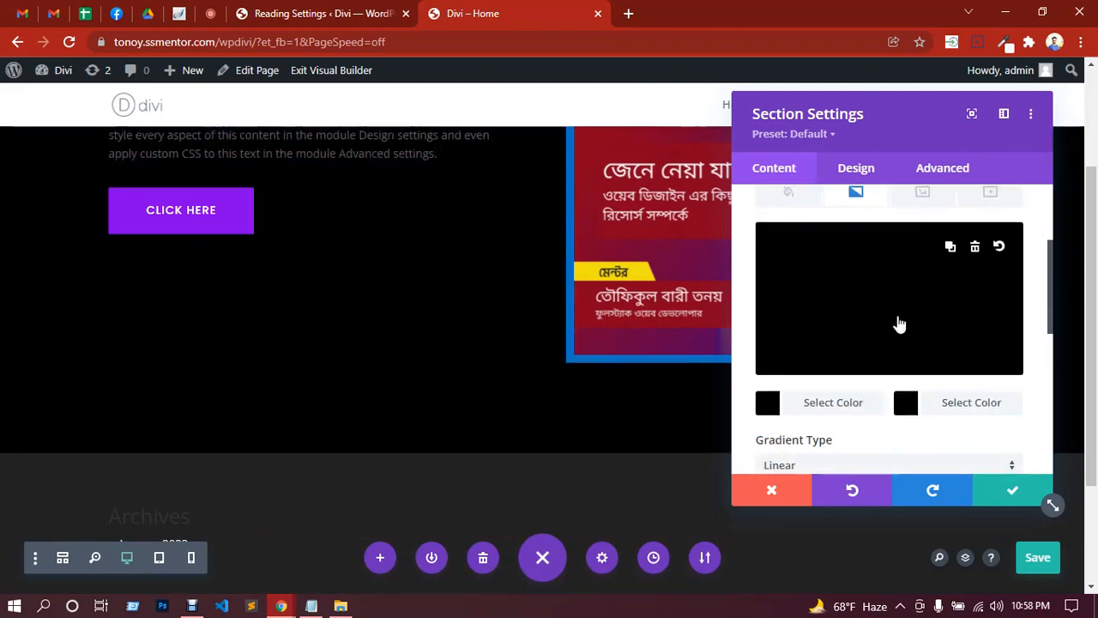
Make the gradient's first color semi-transparent black, trying rgba(0,0,0,0.03) and settling on rgba(0,0,0,0.21).
{"action": "left_click", "coordinate": [899, 324]}
{"action": "left_click_drag", "start_coordinate": [1004, 249], "coordinate": [1005, 355]}
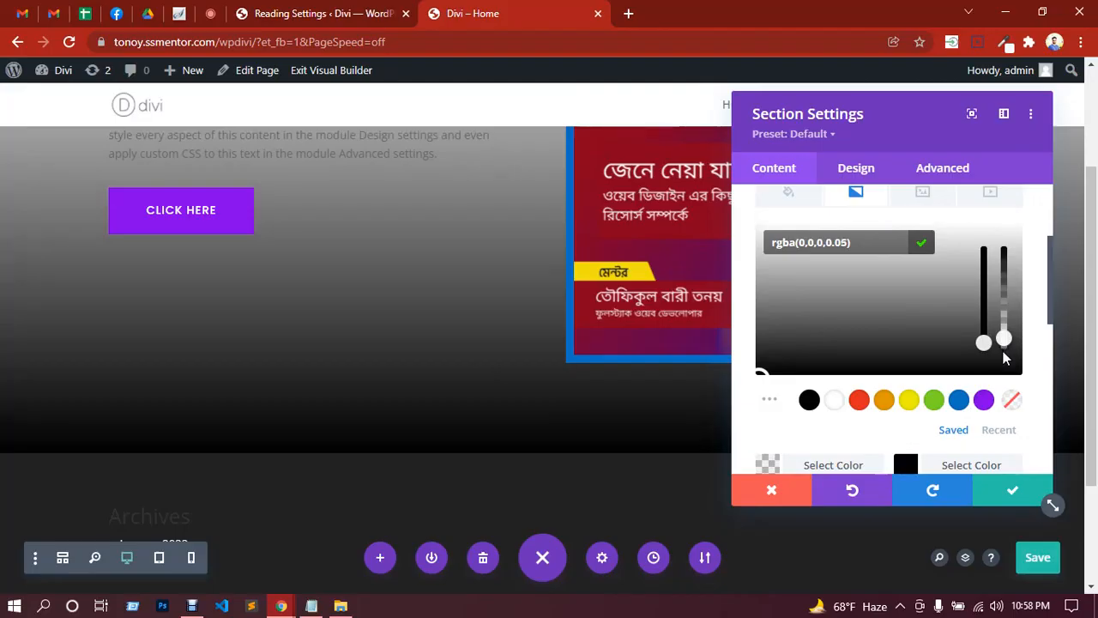
{"action": "scroll", "coordinate": [423, 353], "scroll_direction": "up", "scroll_amount": 2}
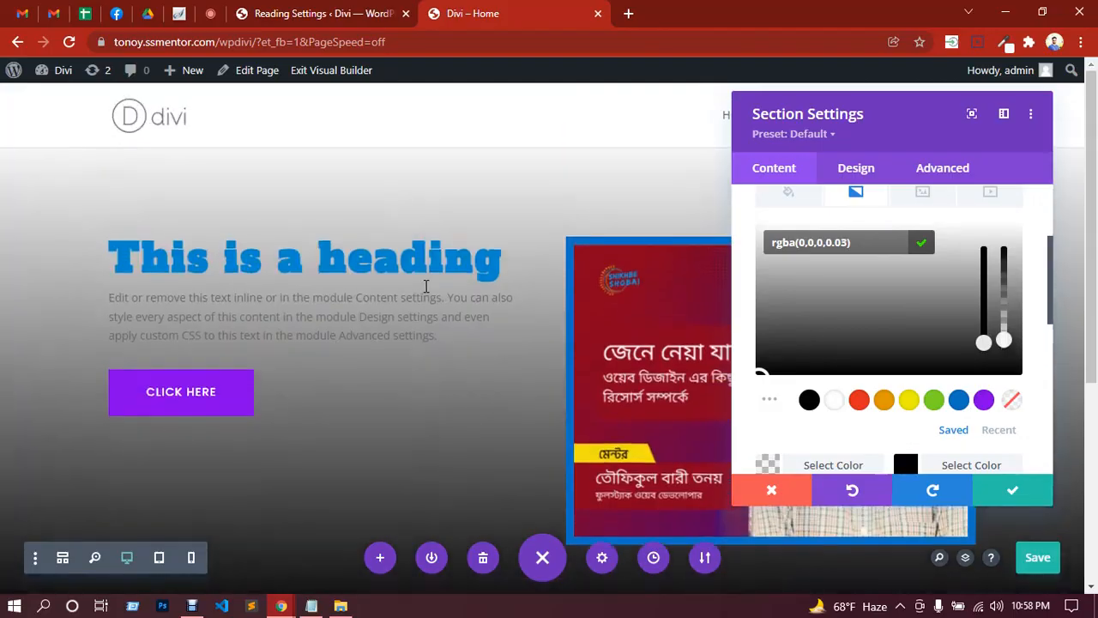
{"action": "scroll", "coordinate": [875, 333], "scroll_direction": "down", "scroll_amount": 2}
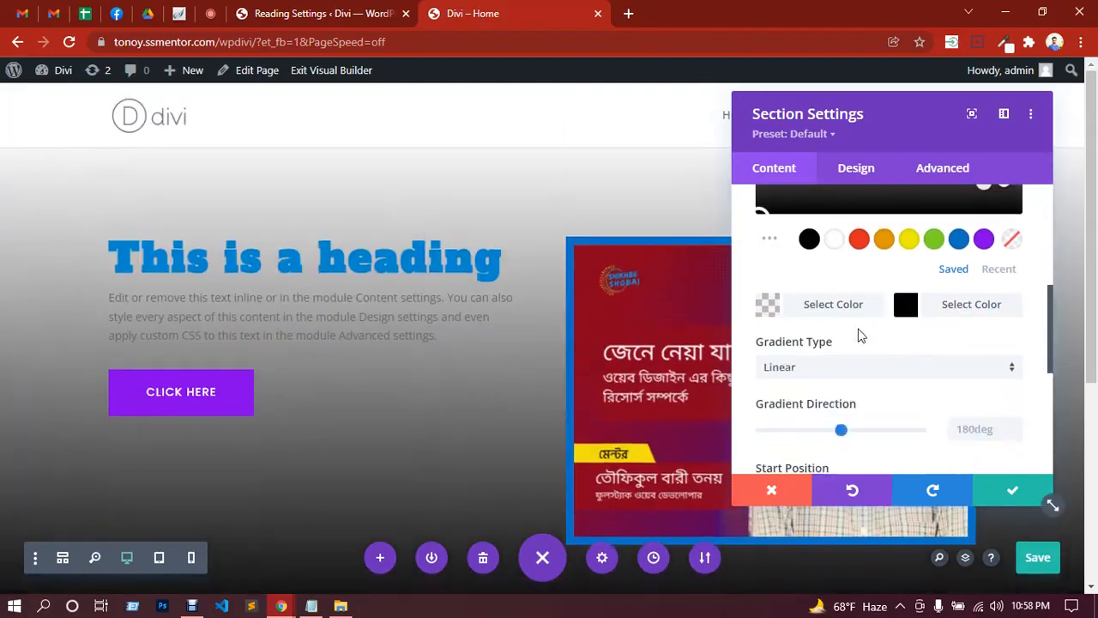
{"action": "scroll", "coordinate": [910, 320], "scroll_direction": "down", "scroll_amount": 1}
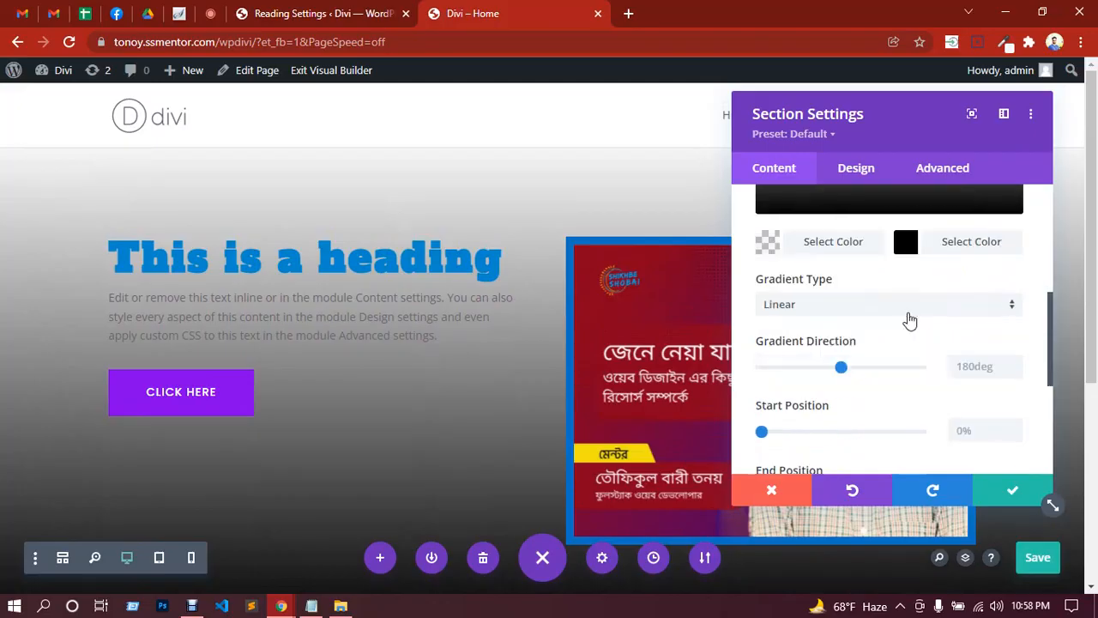
{"action": "scroll", "coordinate": [911, 319], "scroll_direction": "up", "scroll_amount": 3}
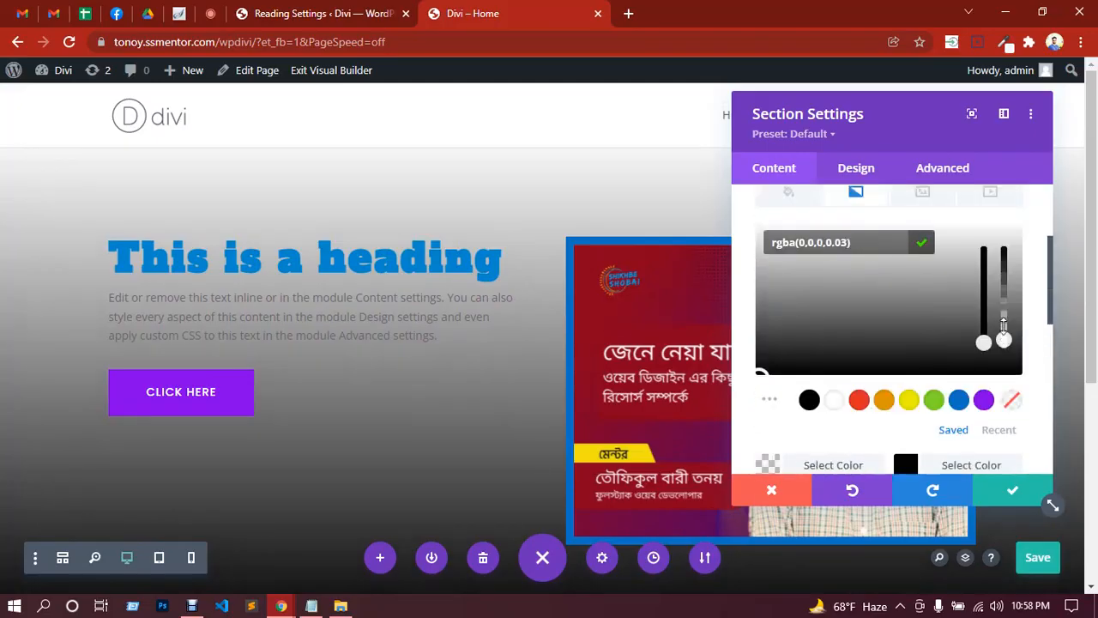
{"action": "mouse_move", "coordinate": [1003, 324]}
{"action": "left_mouse_down"}
{"action": "mouse_move", "coordinate": [1004, 308]}
{"action": "mouse_move", "coordinate": [1004, 322]}
{"action": "left_mouse_up"}
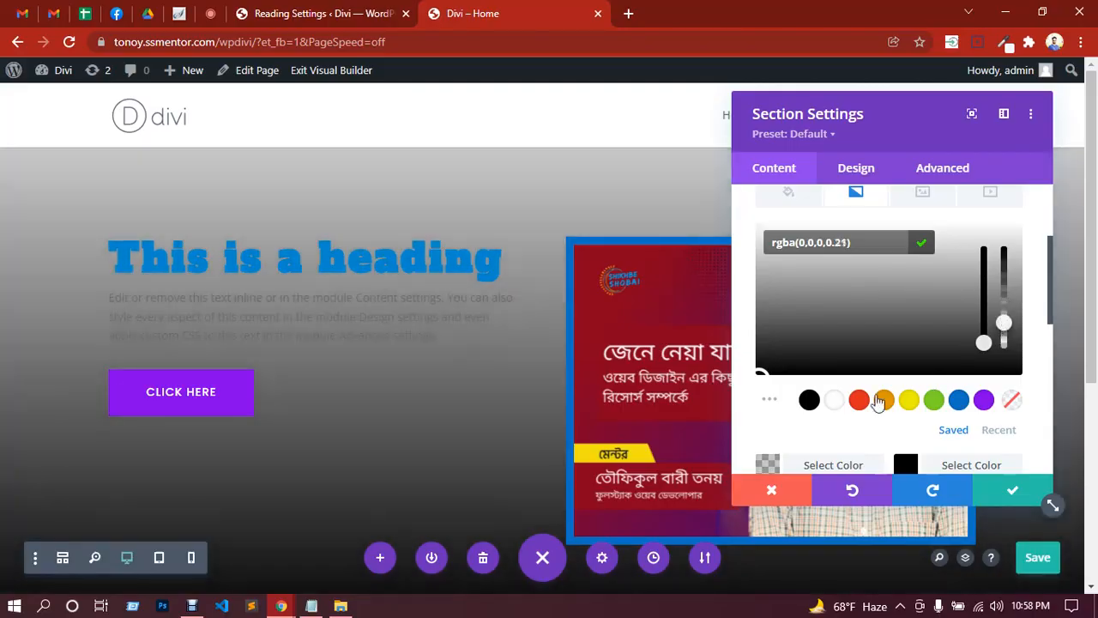
Try red #E02B20 and a mostly transparent white as the first color of the section's background gradient.
{"action": "left_click", "coordinate": [858, 399]}
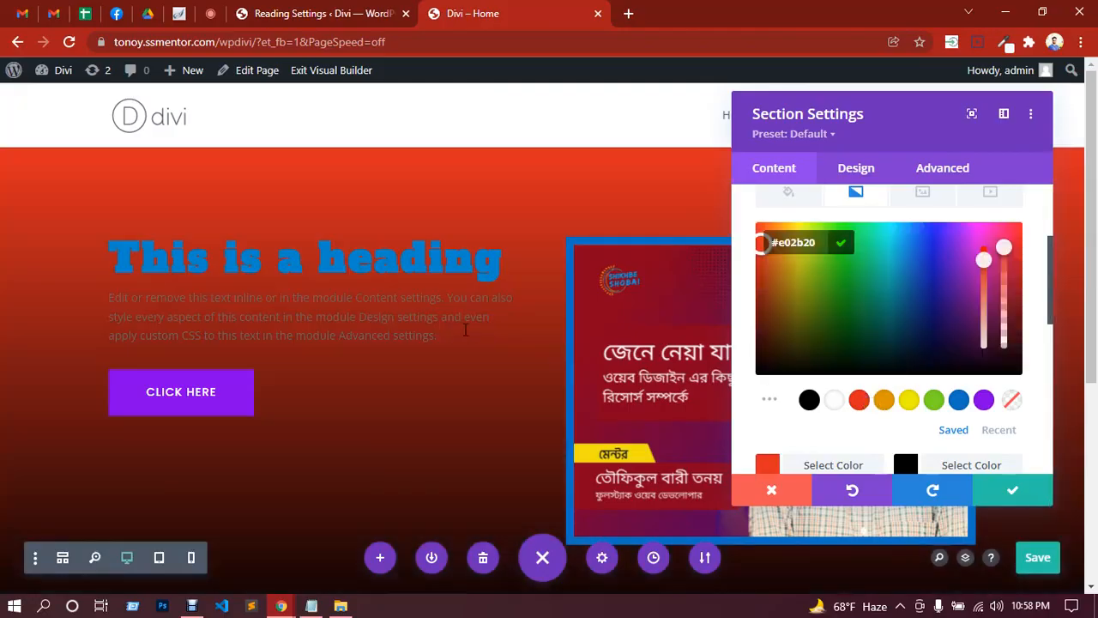
{"action": "scroll", "coordinate": [948, 333], "scroll_direction": "down", "scroll_amount": 1}
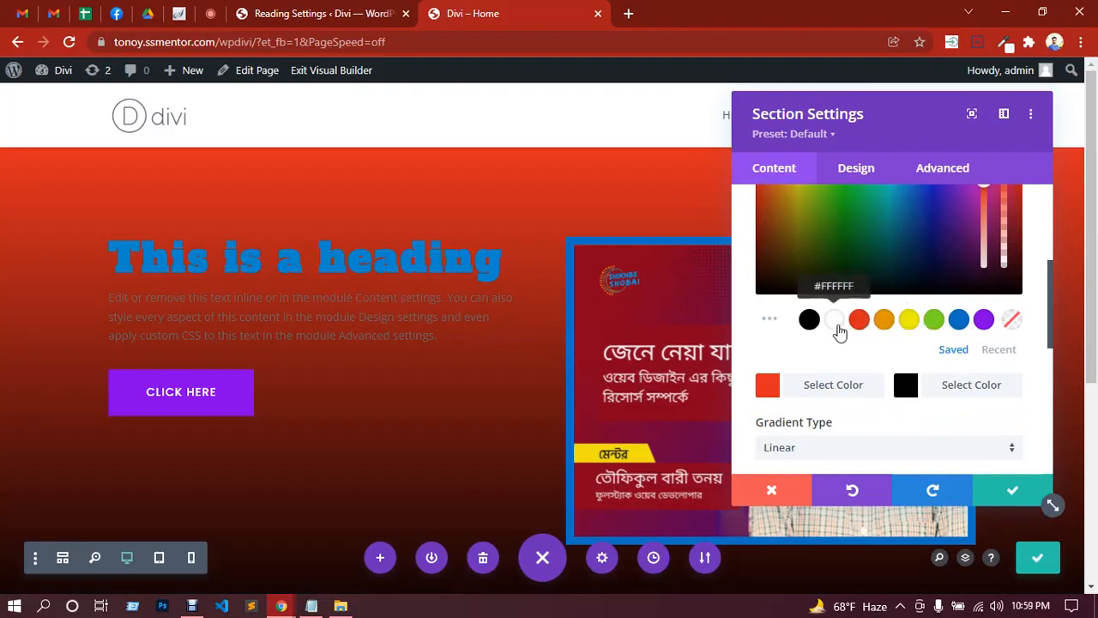
{"action": "left_click", "coordinate": [837, 330]}
{"action": "scroll", "coordinate": [340, 316], "scroll_direction": "down", "scroll_amount": 3}
{"action": "scroll", "coordinate": [341, 317], "scroll_direction": "up", "scroll_amount": 3}
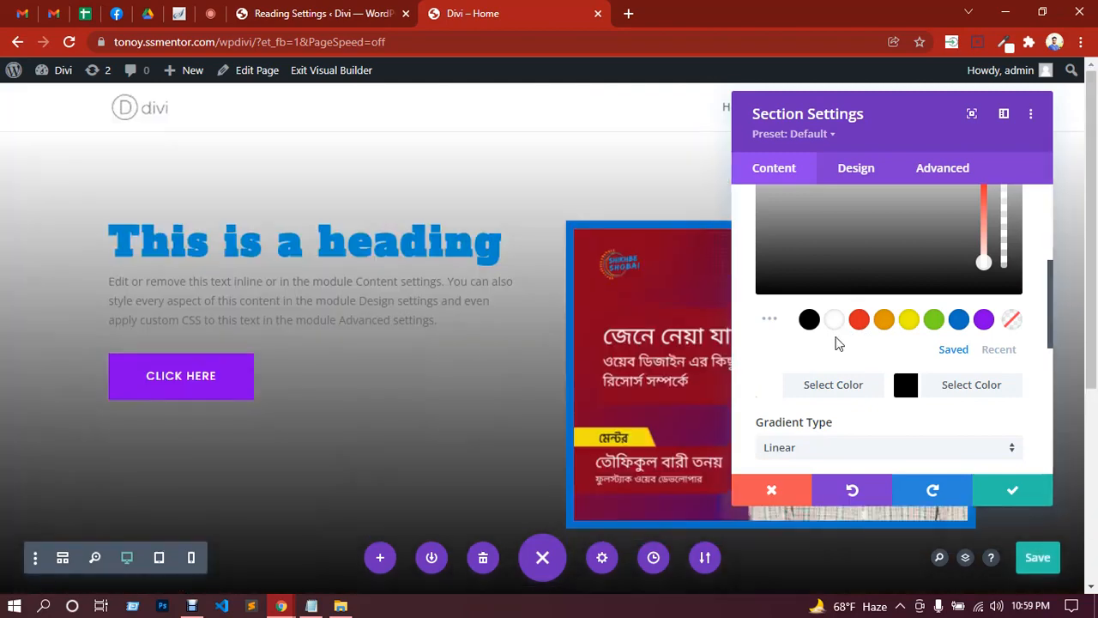
{"action": "scroll", "coordinate": [911, 326], "scroll_direction": "up", "scroll_amount": 1}
{"action": "left_click_drag", "start_coordinate": [985, 343], "coordinate": [977, 366]}
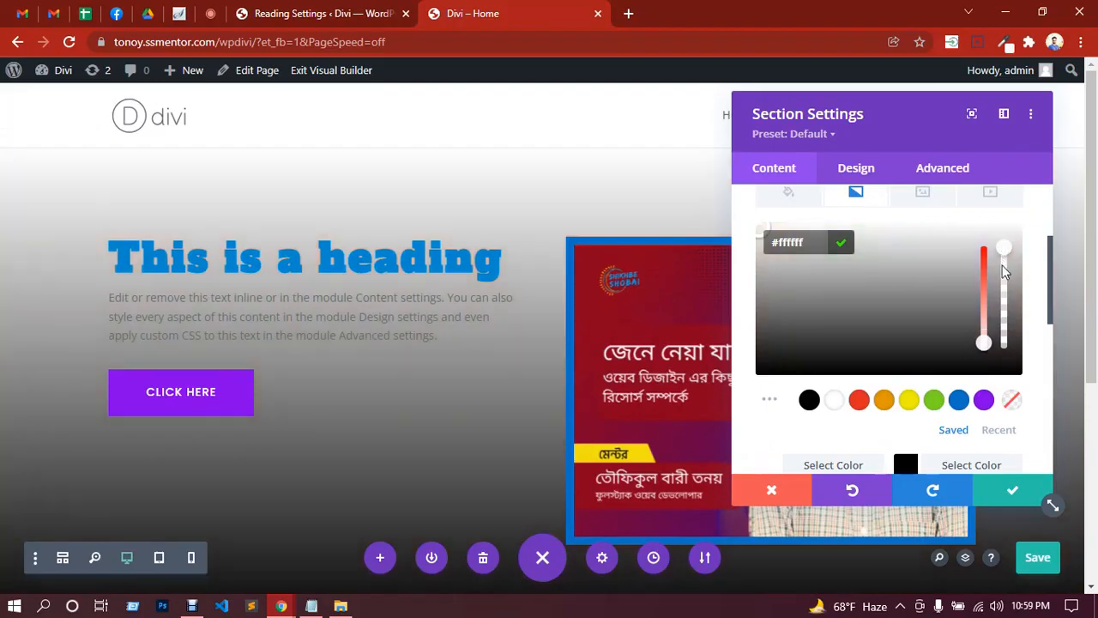
{"action": "left_click_drag", "start_coordinate": [1001, 266], "coordinate": [1001, 347]}
{"action": "scroll", "coordinate": [817, 356], "scroll_direction": "down", "scroll_amount": 1}
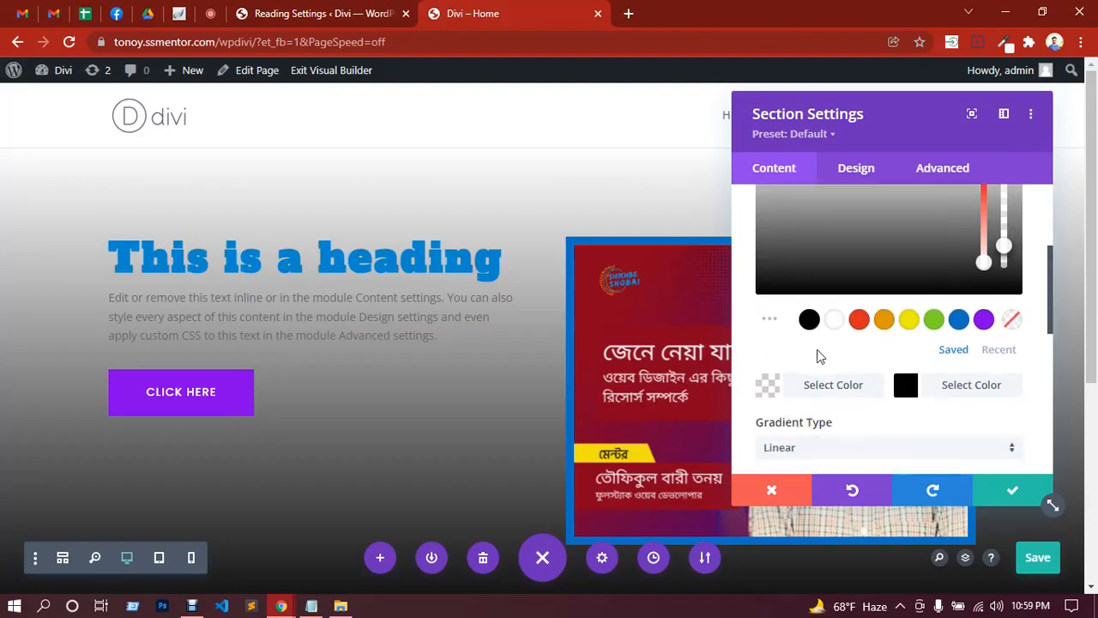
{"action": "scroll", "coordinate": [905, 387], "scroll_direction": "down", "scroll_amount": 1}
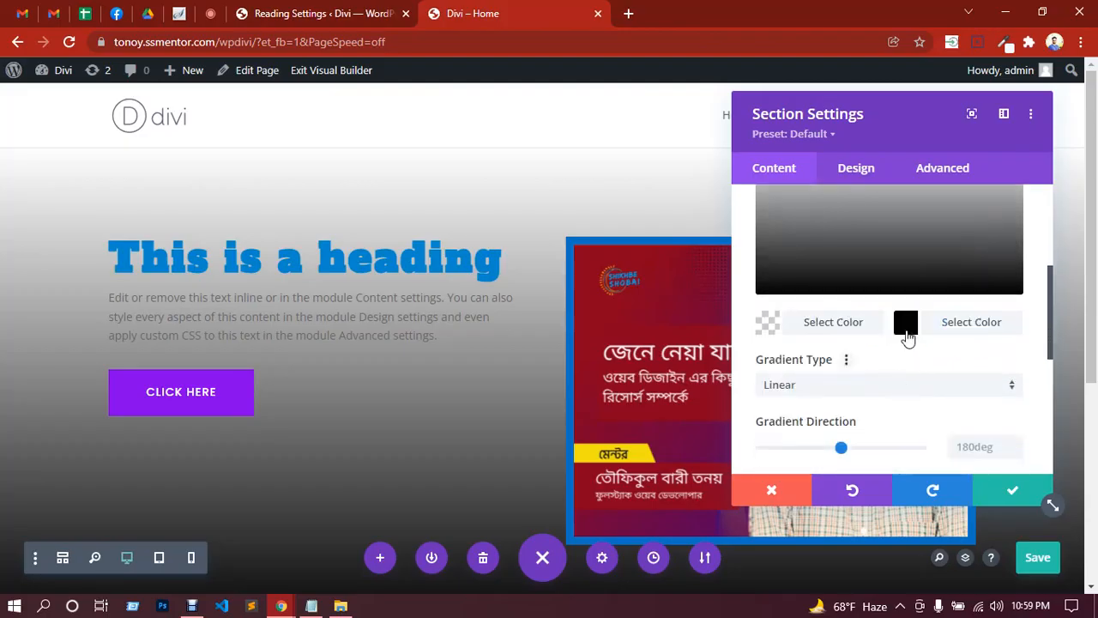
Set the first color of the section's background gradient to green, #7CDA24.
{"action": "scroll", "coordinate": [918, 341], "scroll_direction": "up", "scroll_amount": 2}
{"action": "scroll", "coordinate": [926, 352], "scroll_direction": "down", "scroll_amount": 2}
{"action": "left_click", "coordinate": [887, 234]}
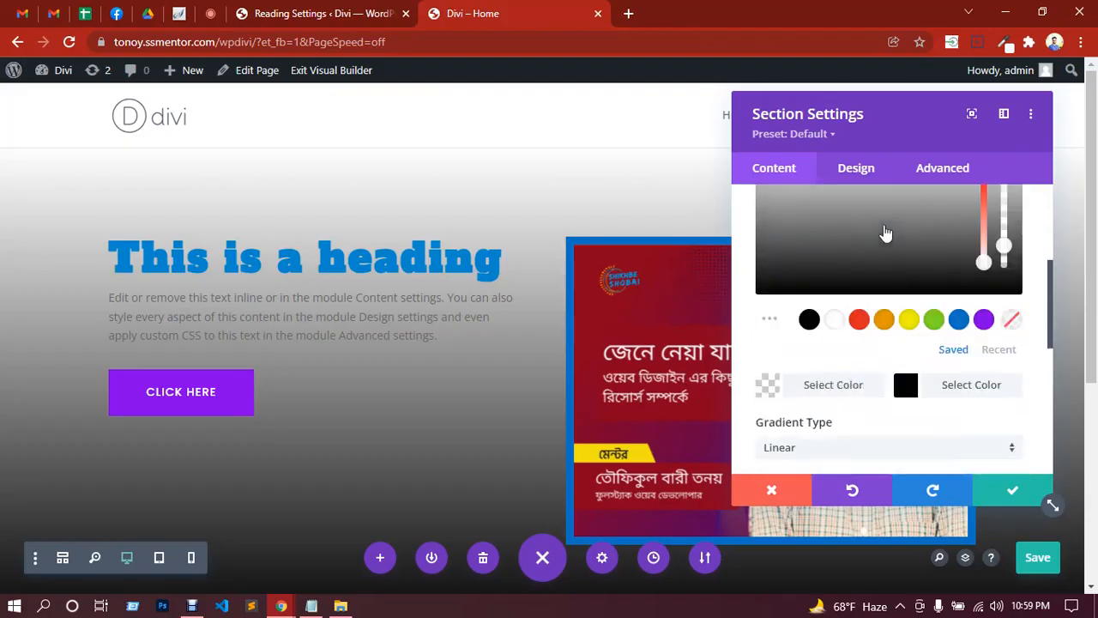
{"action": "left_click", "coordinate": [934, 321]}
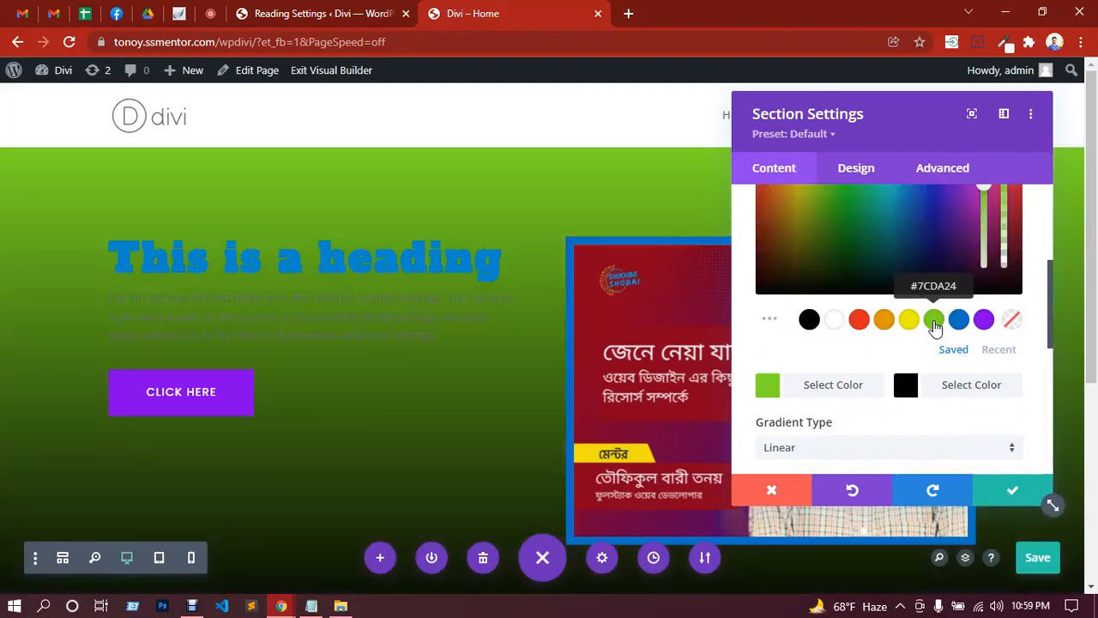
{"action": "left_click", "coordinate": [908, 385]}
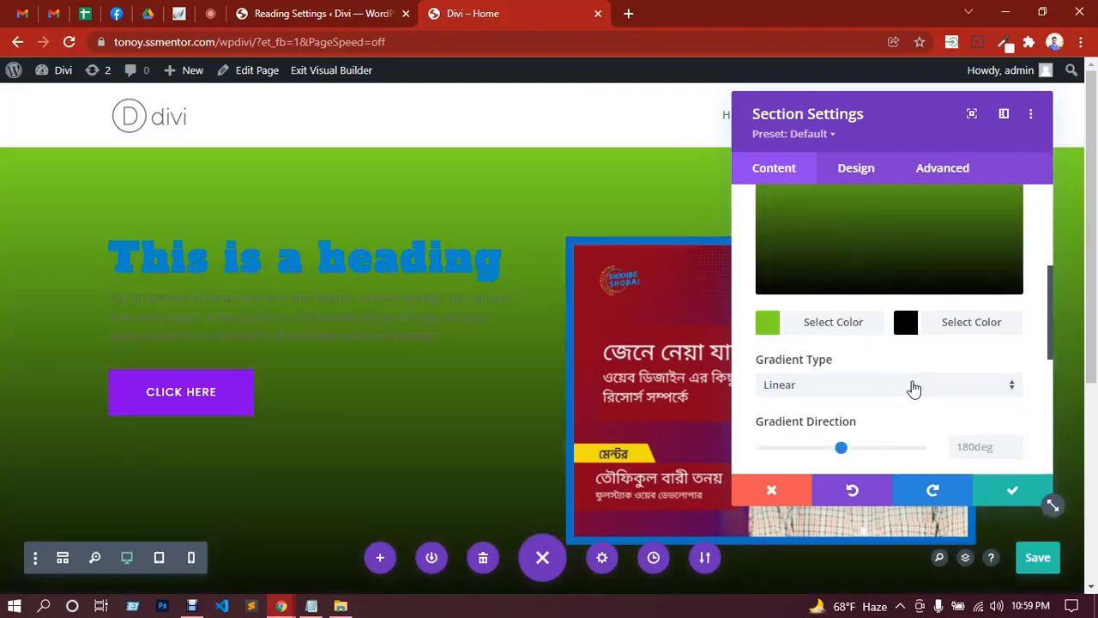
Try red #E02B20 and dark teal #0E6B68 as the first color of the section's background gradient.
{"action": "scroll", "coordinate": [909, 369], "scroll_direction": "up", "scroll_amount": 3}
{"action": "left_click", "coordinate": [932, 363]}
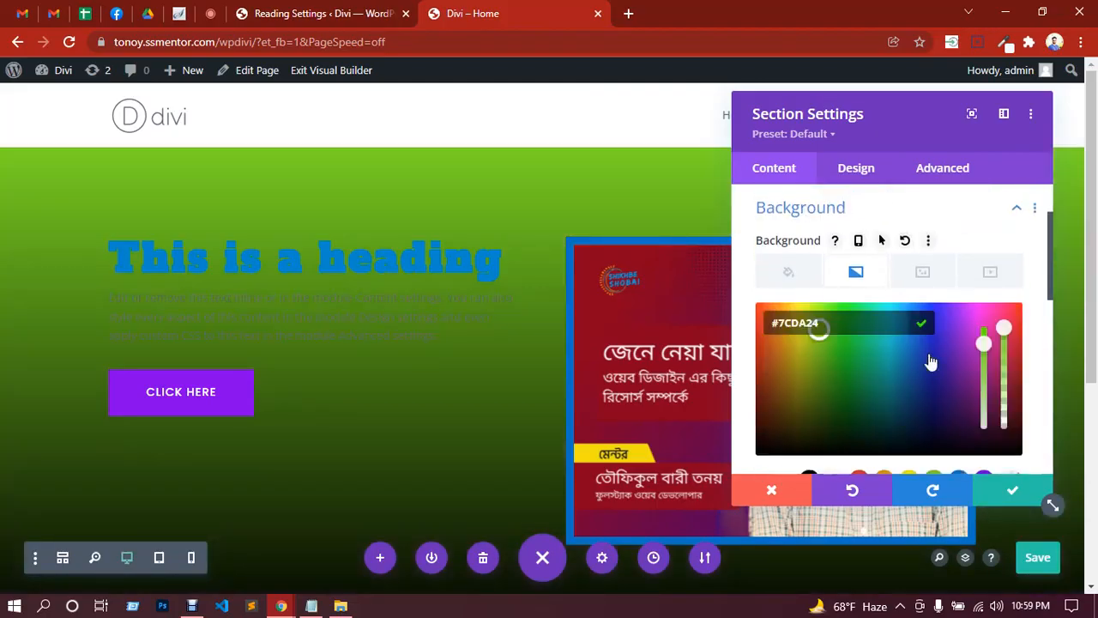
{"action": "scroll", "coordinate": [934, 359], "scroll_direction": "down", "scroll_amount": 2}
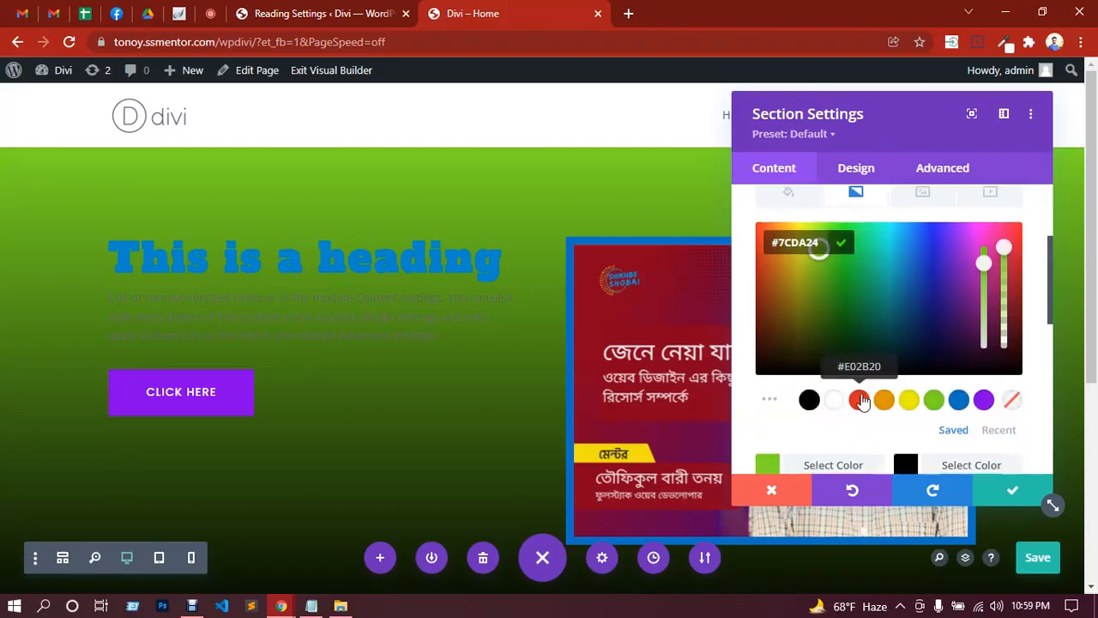
{"action": "left_click", "coordinate": [862, 399]}
{"action": "scroll", "coordinate": [910, 344], "scroll_direction": "down", "scroll_amount": 4}
{"action": "scroll", "coordinate": [918, 343], "scroll_direction": "up", "scroll_amount": 4}
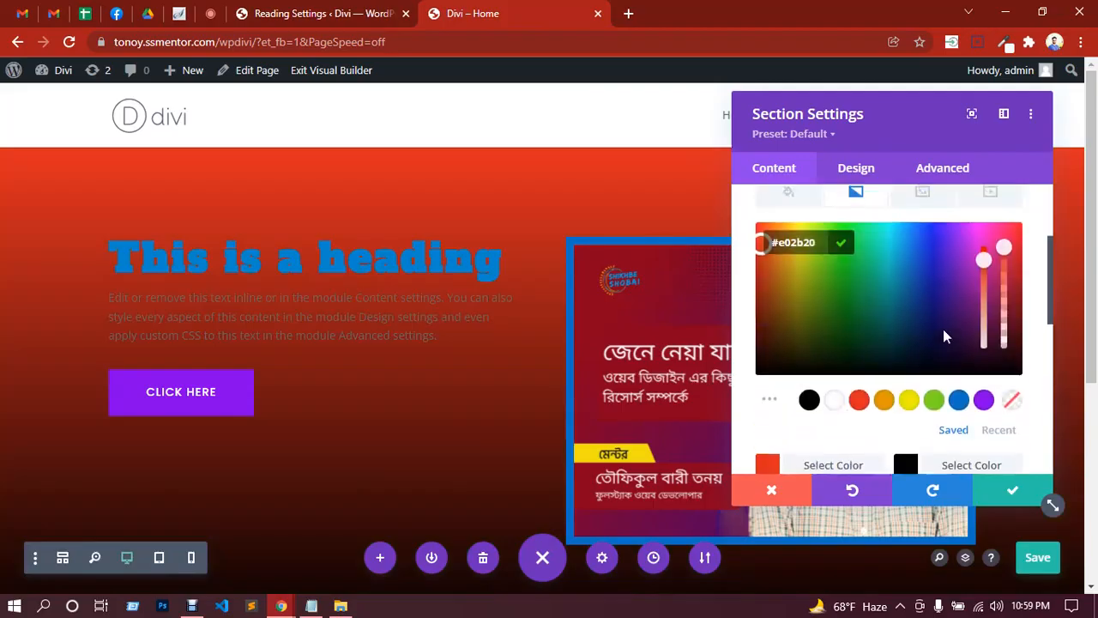
{"action": "left_click", "coordinate": [891, 314]}
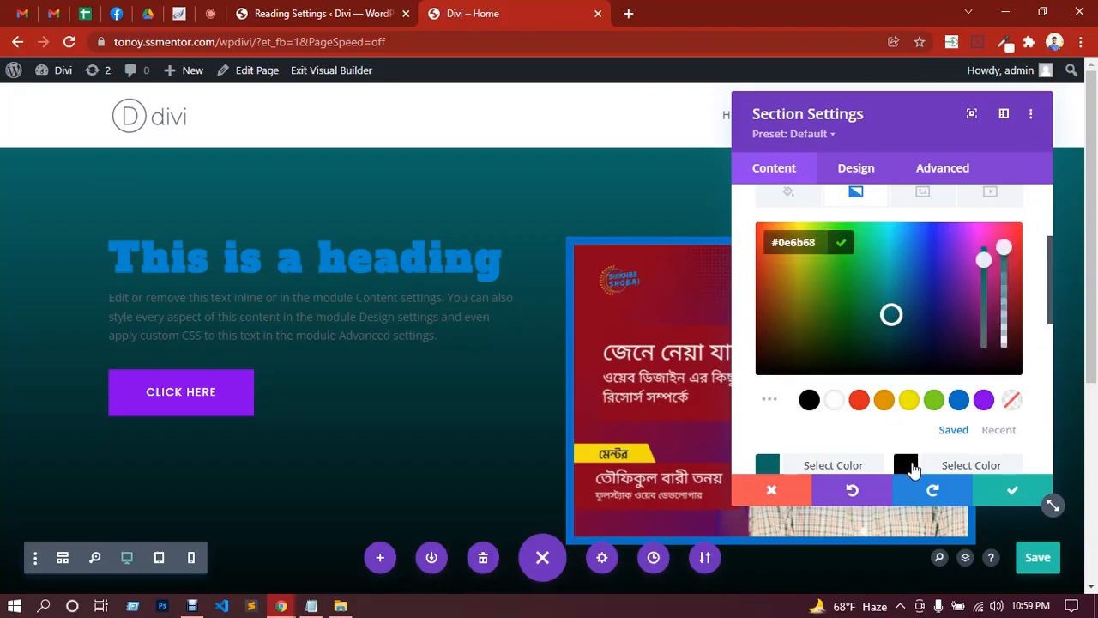
{"action": "left_click", "coordinate": [914, 466]}
Delete the section's background gradient.
{"action": "scroll", "coordinate": [987, 386], "scroll_direction": "up", "scroll_amount": 4}
{"action": "scroll", "coordinate": [983, 387], "scroll_direction": "down", "scroll_amount": 2}
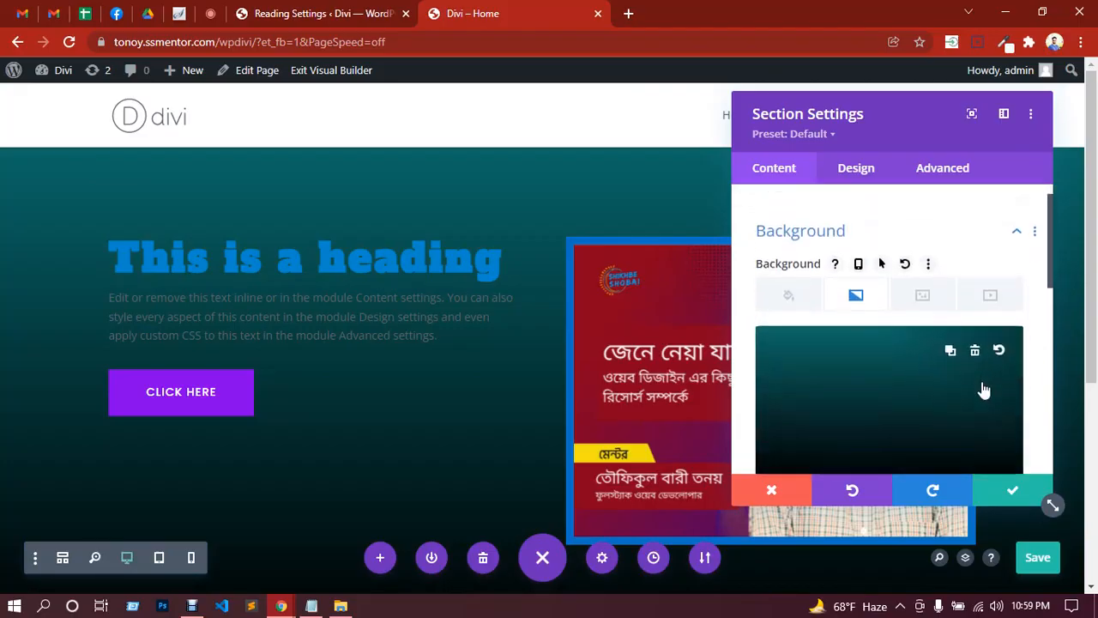
{"action": "left_click", "coordinate": [974, 325]}
{"action": "scroll", "coordinate": [969, 337], "scroll_direction": "down", "scroll_amount": 3}
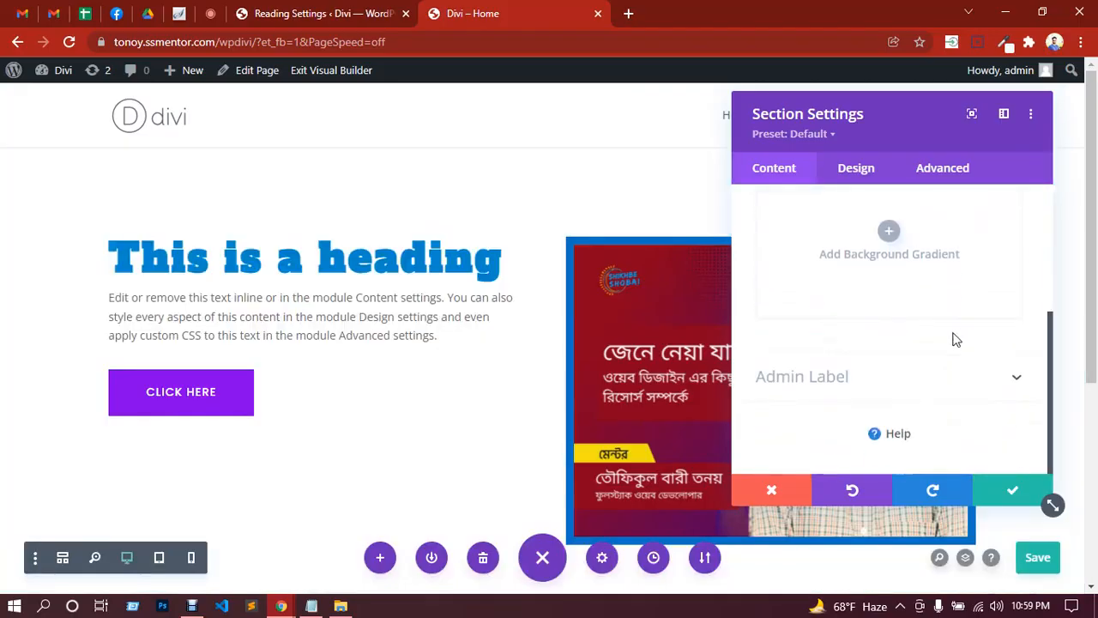
{"action": "scroll", "coordinate": [933, 354], "scroll_direction": "up", "scroll_amount": 4}
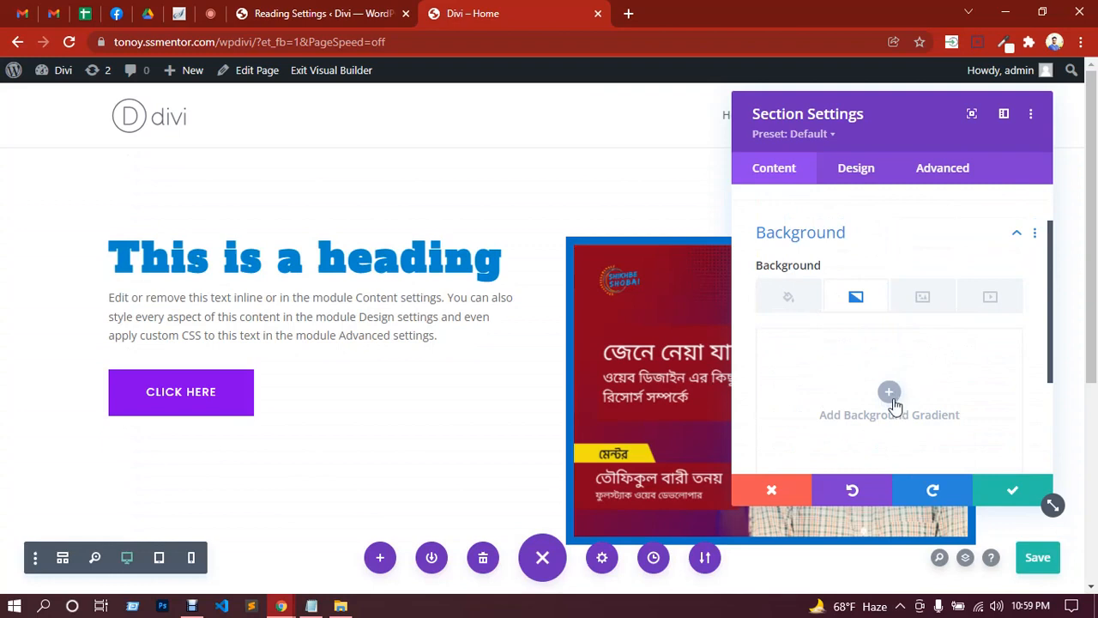
Add a solid background color to the section and set it to light gray, #eee.
{"action": "left_click", "coordinate": [801, 304]}
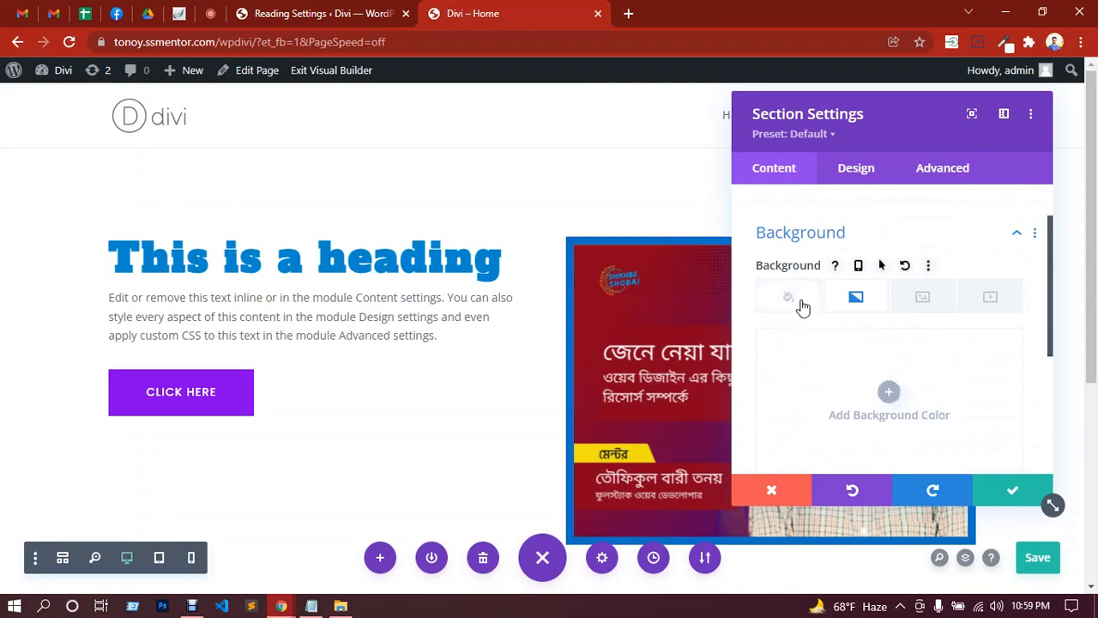
{"action": "left_click", "coordinate": [889, 392]}
{"action": "scroll", "coordinate": [899, 370], "scroll_direction": "down", "scroll_amount": 3}
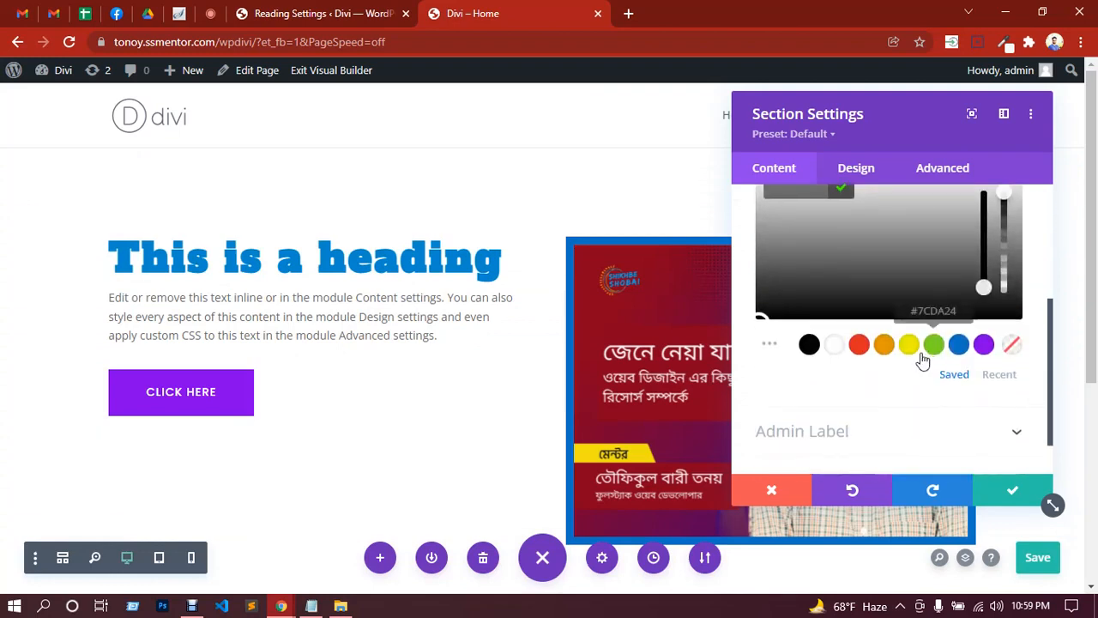
{"action": "left_click", "coordinate": [833, 347]}
{"action": "scroll", "coordinate": [852, 360], "scroll_direction": "up", "scroll_amount": 3}
{"action": "left_click", "coordinate": [832, 354]}
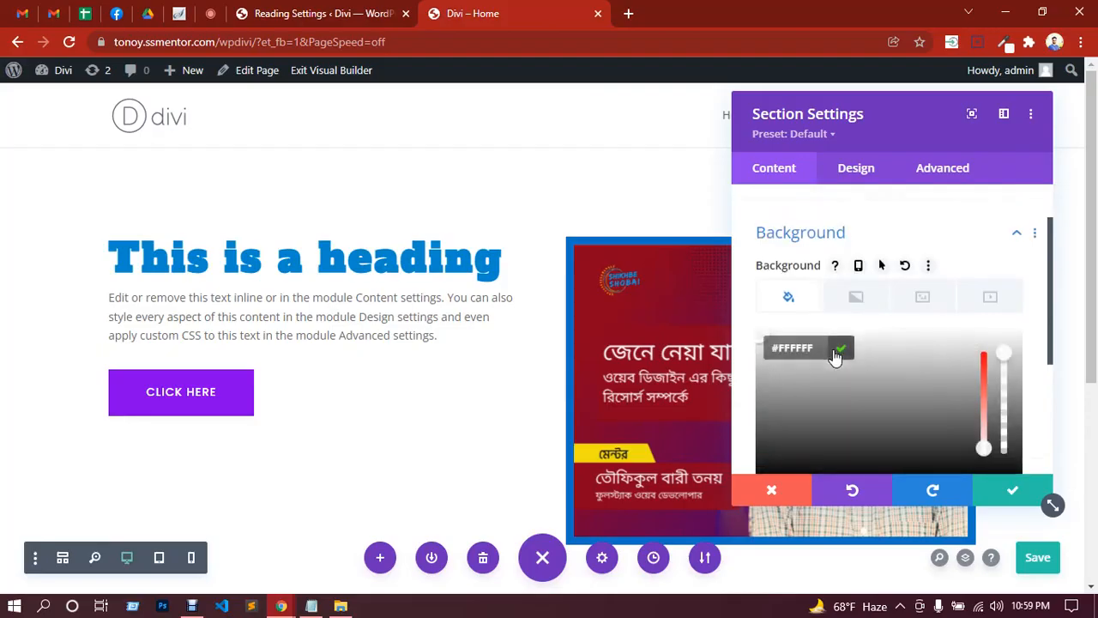
{"action": "type", "text": "eee"}
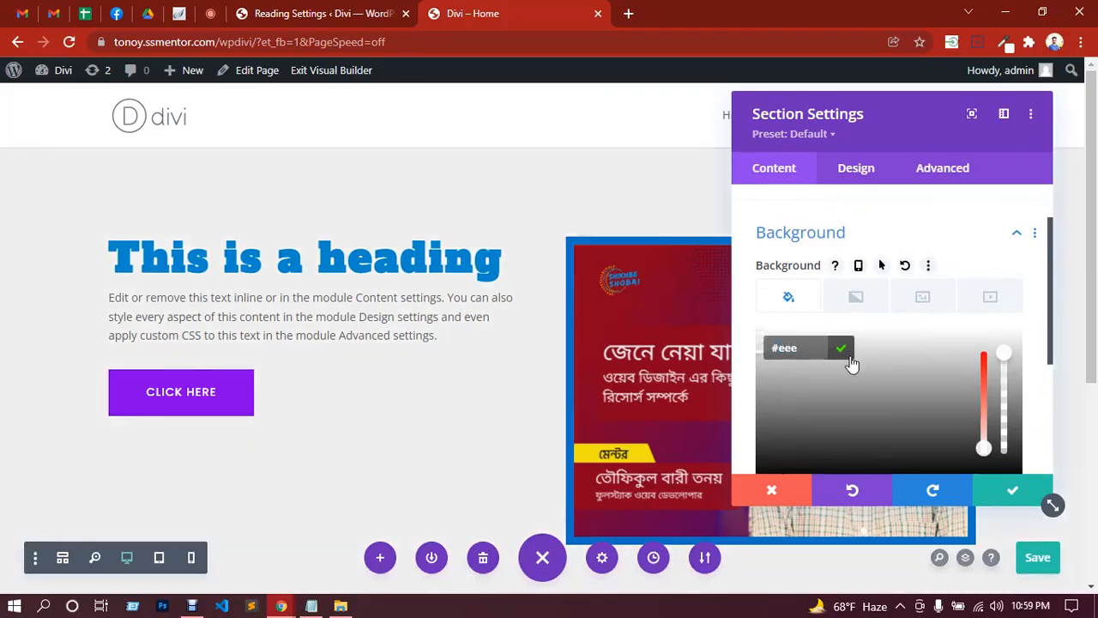
{"action": "left_click", "coordinate": [849, 358]}
{"action": "scroll", "coordinate": [481, 318], "scroll_direction": "down", "scroll_amount": 1}
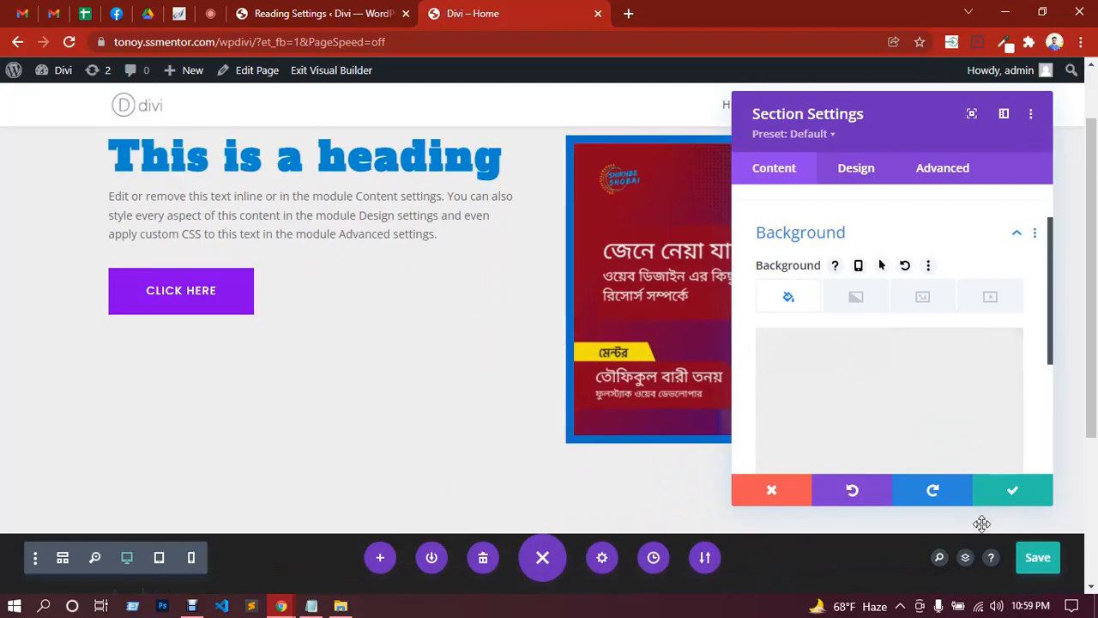
{"action": "scroll", "coordinate": [824, 348], "scroll_direction": "down", "scroll_amount": 3}
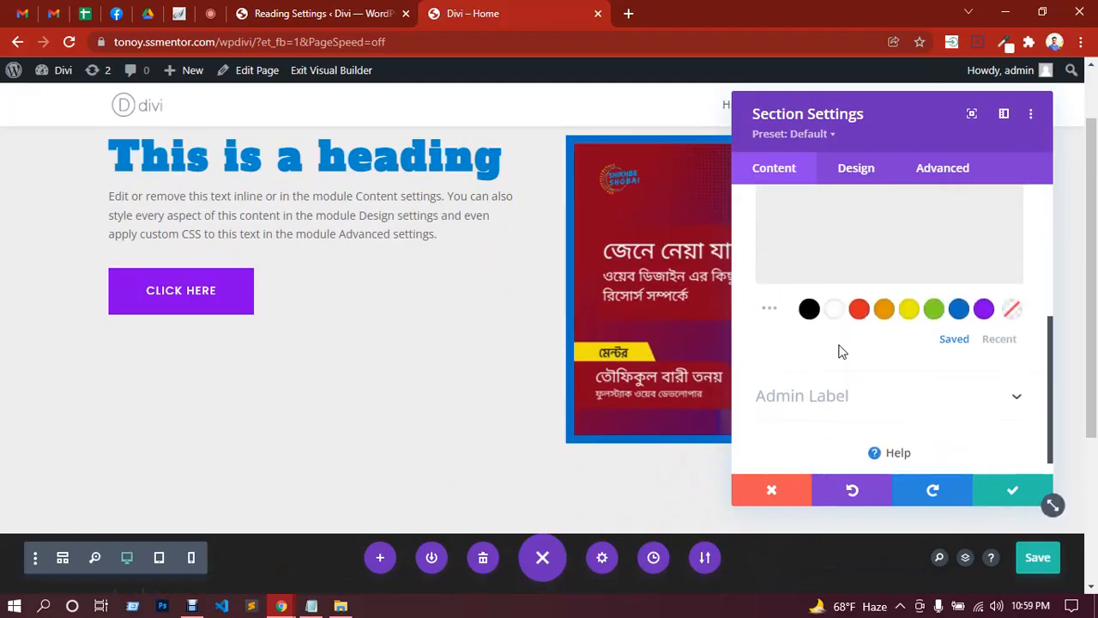
{"action": "scroll", "coordinate": [841, 351], "scroll_direction": "up", "scroll_amount": 3}
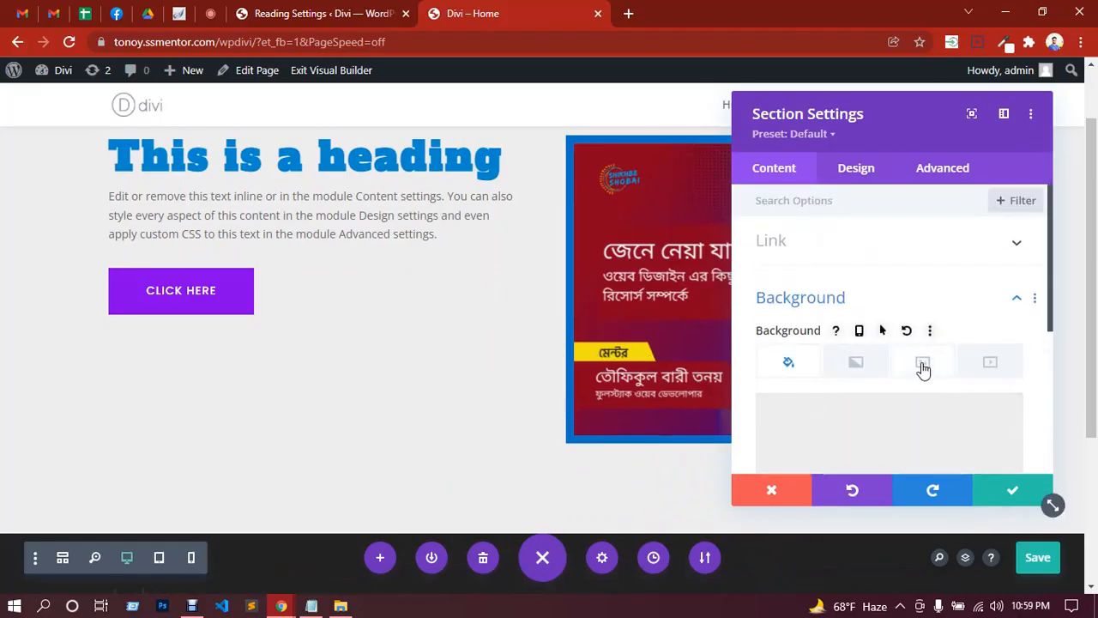
{"action": "scroll", "coordinate": [399, 299], "scroll_direction": "up", "scroll_amount": 1}
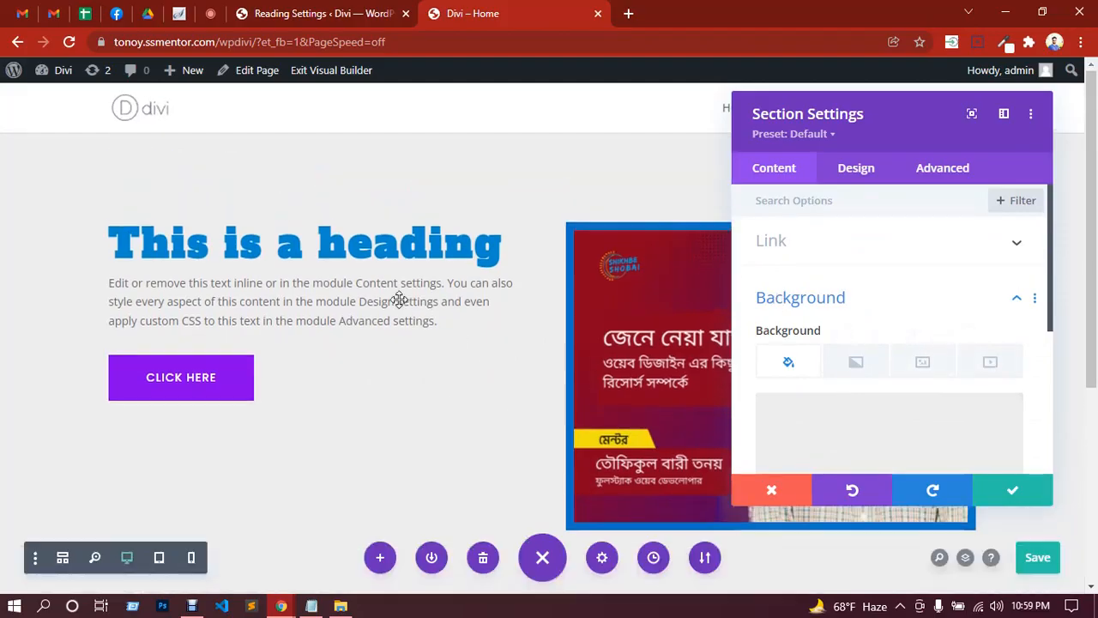
Add a bottom divider to the section using the two-layer style with low, angular mountain-like peaks.
{"action": "left_click", "coordinate": [858, 180]}
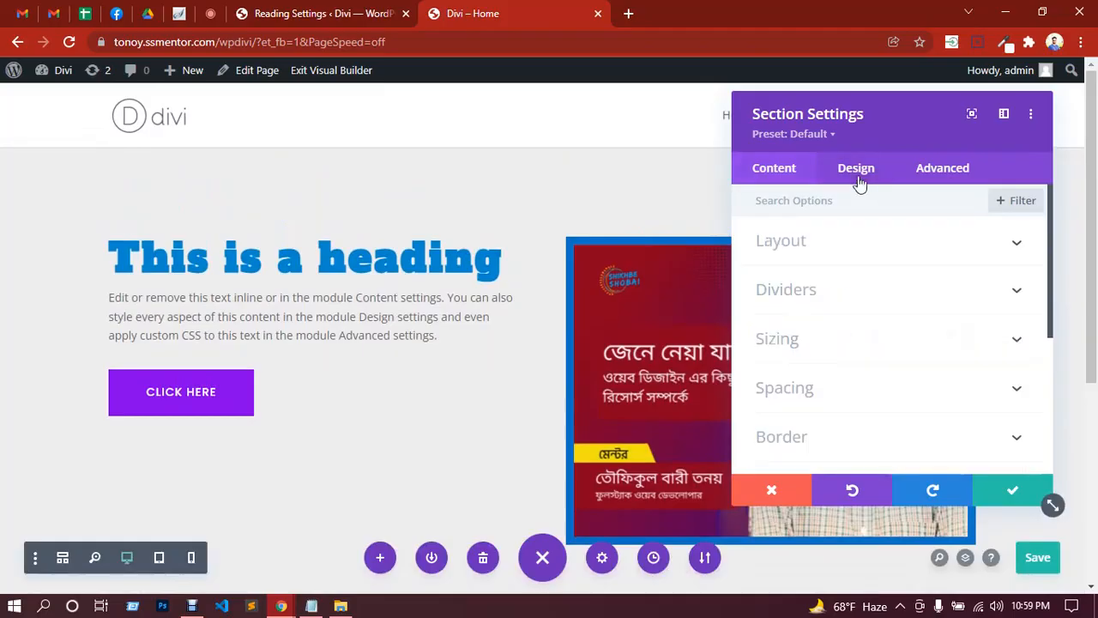
{"action": "left_click", "coordinate": [862, 246]}
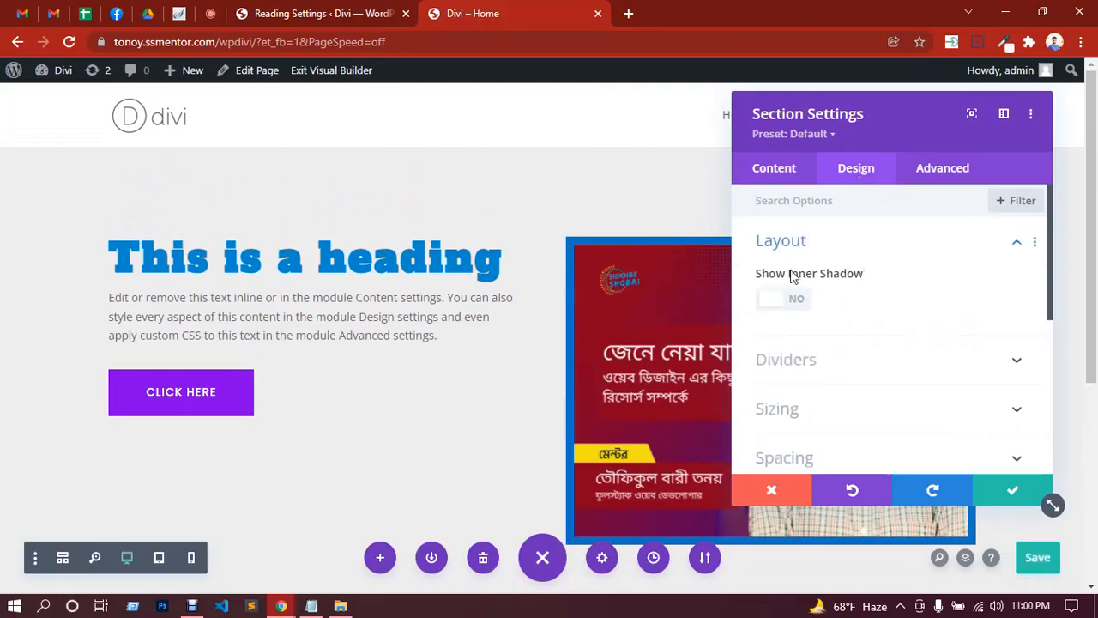
{"action": "scroll", "coordinate": [819, 309], "scroll_direction": "down", "scroll_amount": 1}
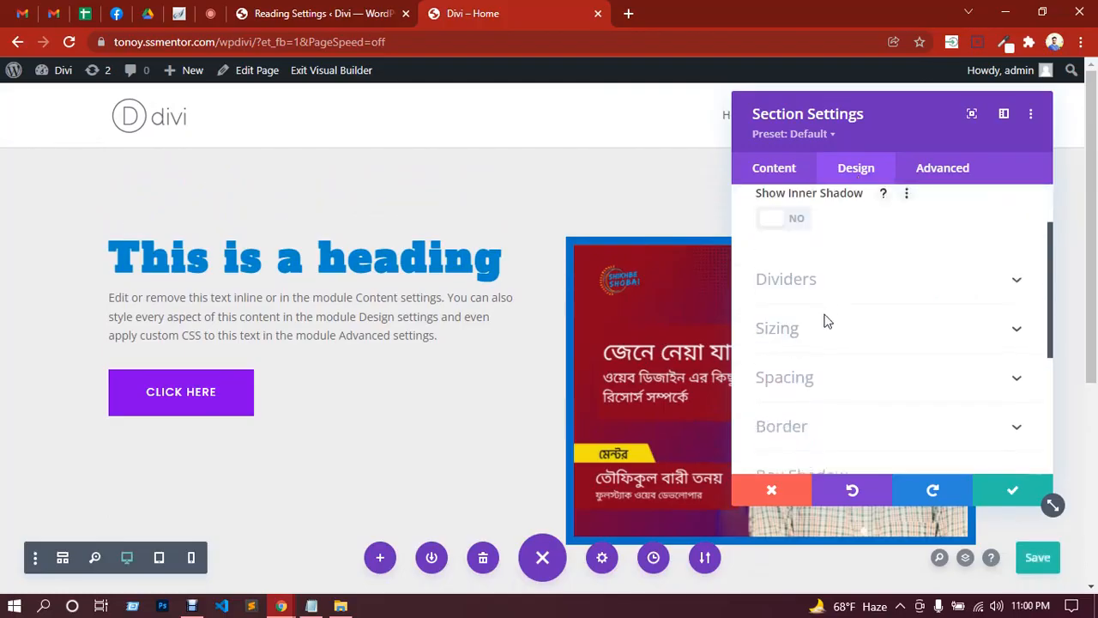
{"action": "left_click", "coordinate": [814, 288]}
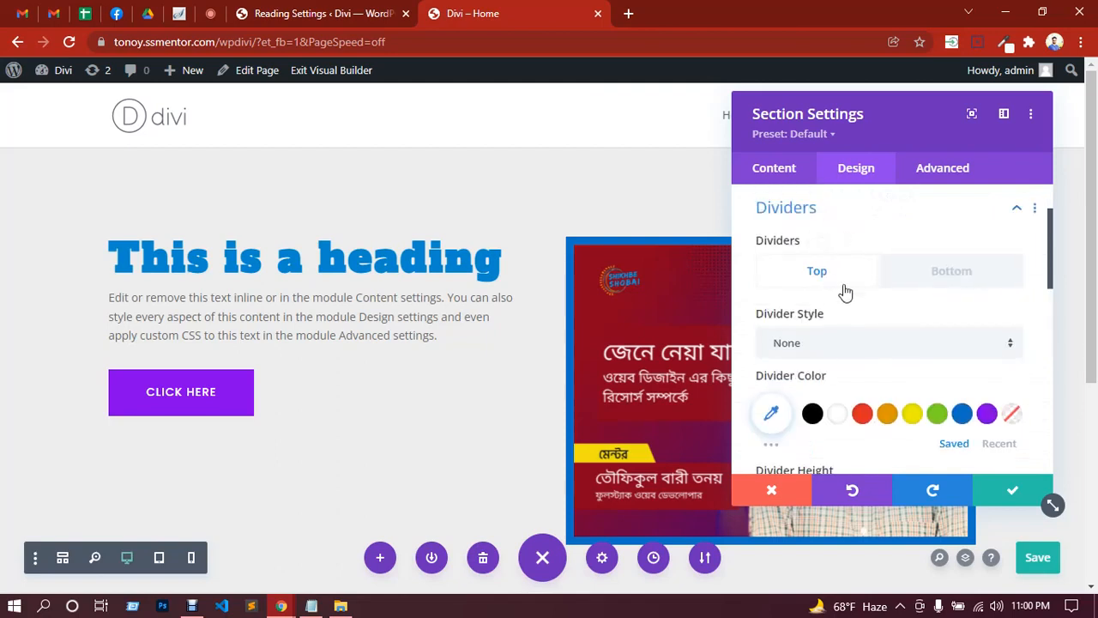
{"action": "left_click", "coordinate": [920, 284]}
{"action": "scroll", "coordinate": [492, 300], "scroll_direction": "down", "scroll_amount": 2}
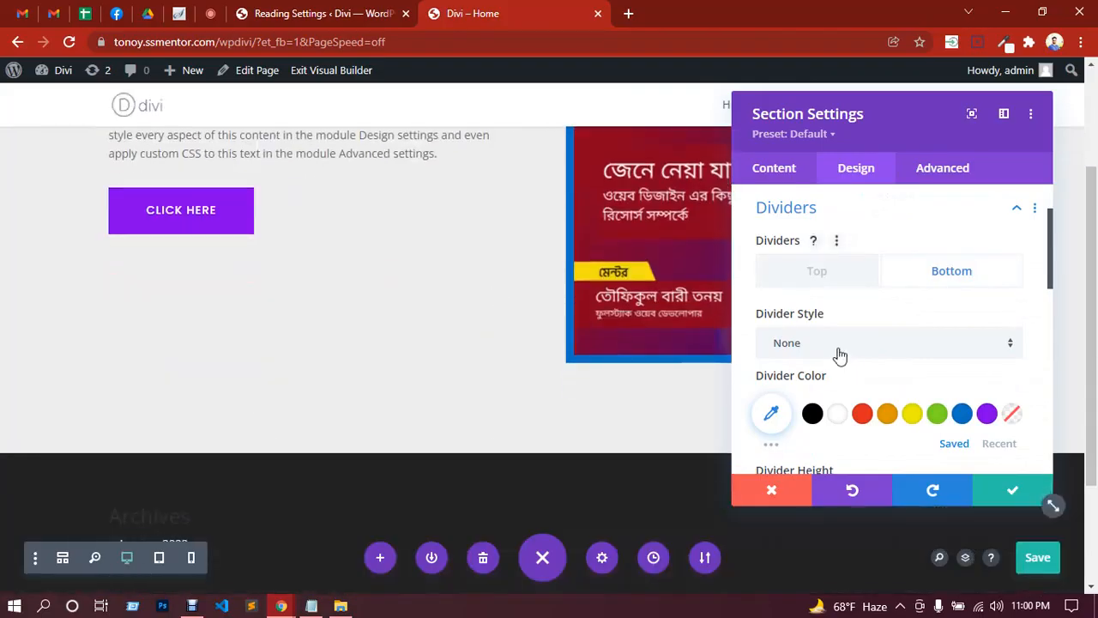
{"action": "left_click", "coordinate": [839, 352]}
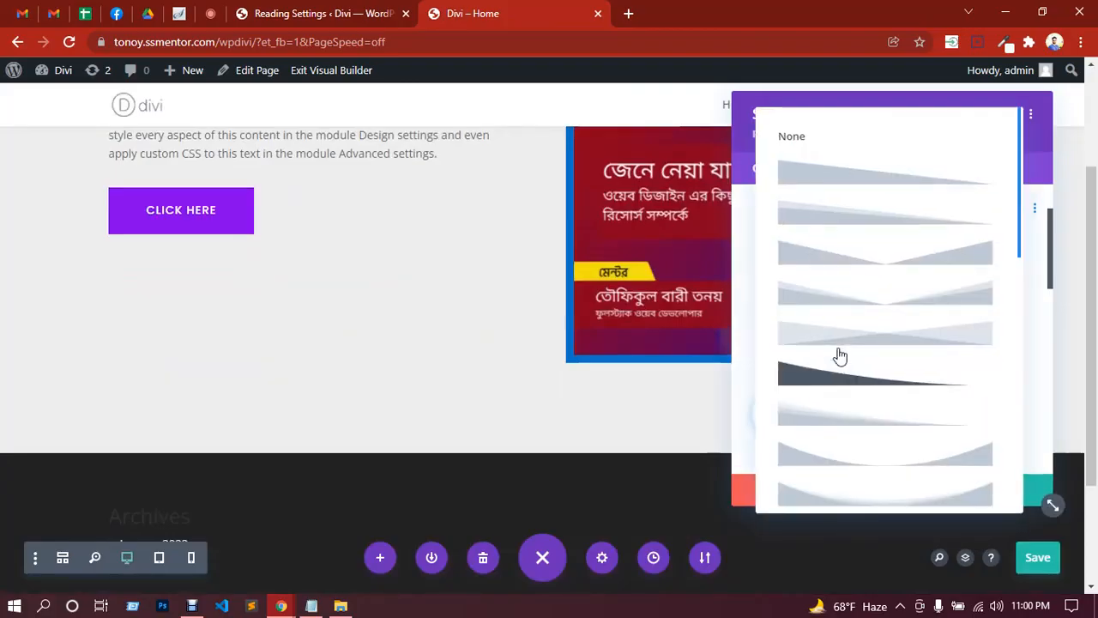
{"action": "scroll", "coordinate": [897, 287], "scroll_direction": "down", "scroll_amount": 5}
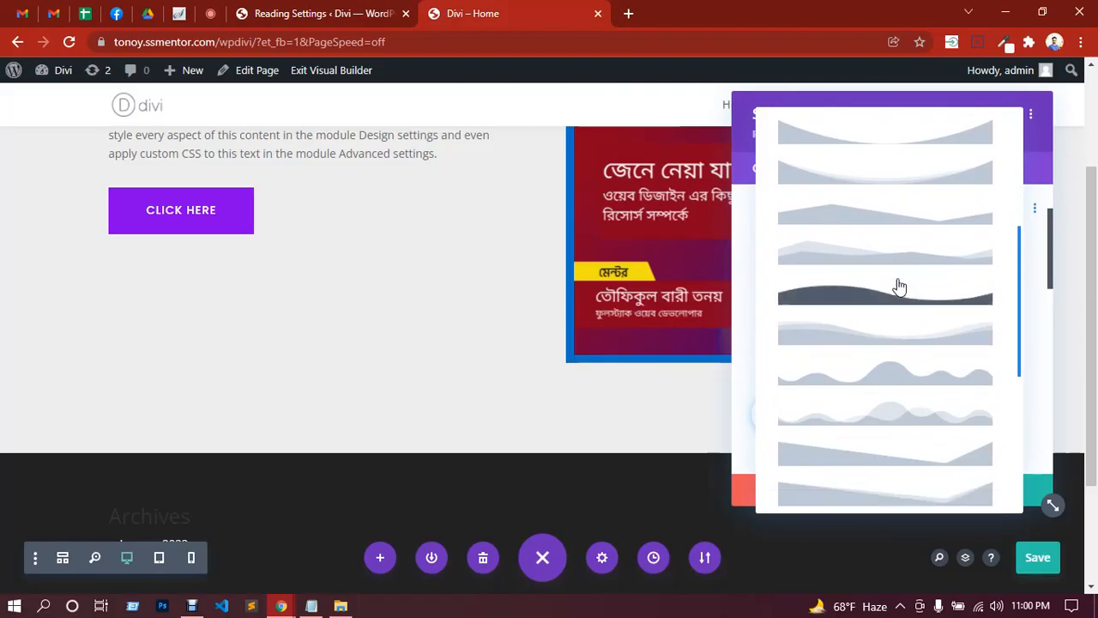
{"action": "scroll", "coordinate": [897, 286], "scroll_direction": "down", "scroll_amount": 5}
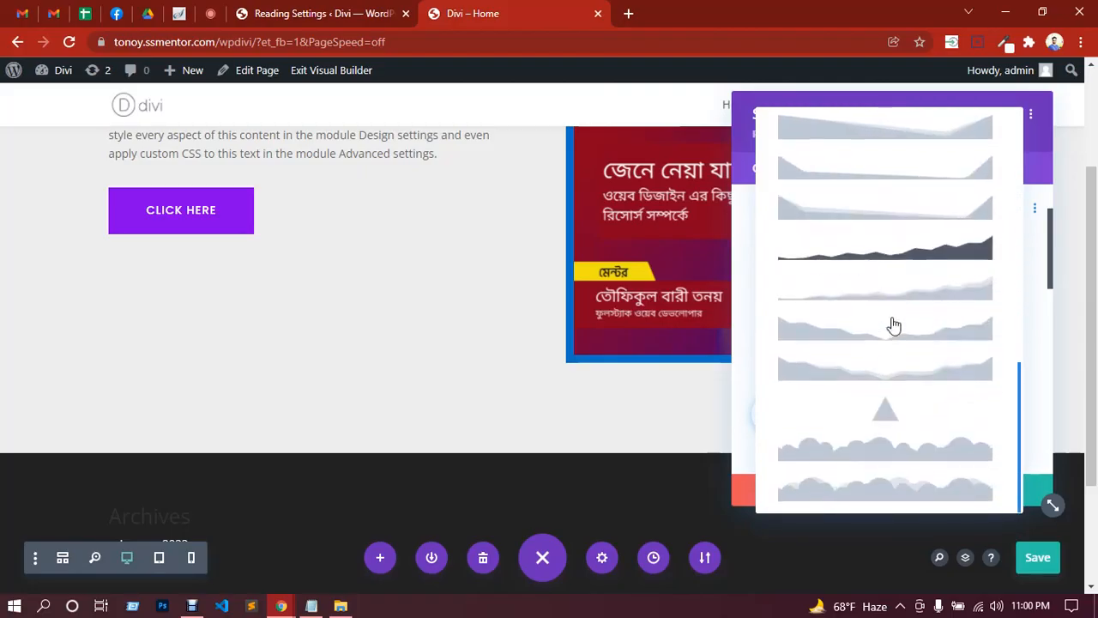
{"action": "scroll", "coordinate": [892, 334], "scroll_direction": "up", "scroll_amount": 5}
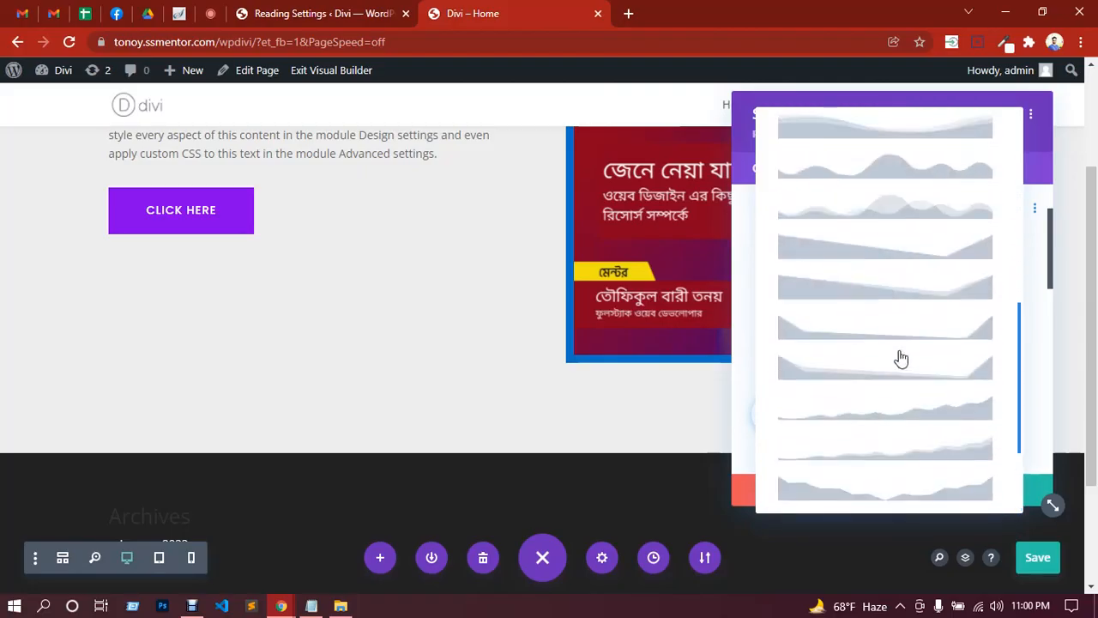
{"action": "scroll", "coordinate": [901, 358], "scroll_direction": "up", "scroll_amount": 1}
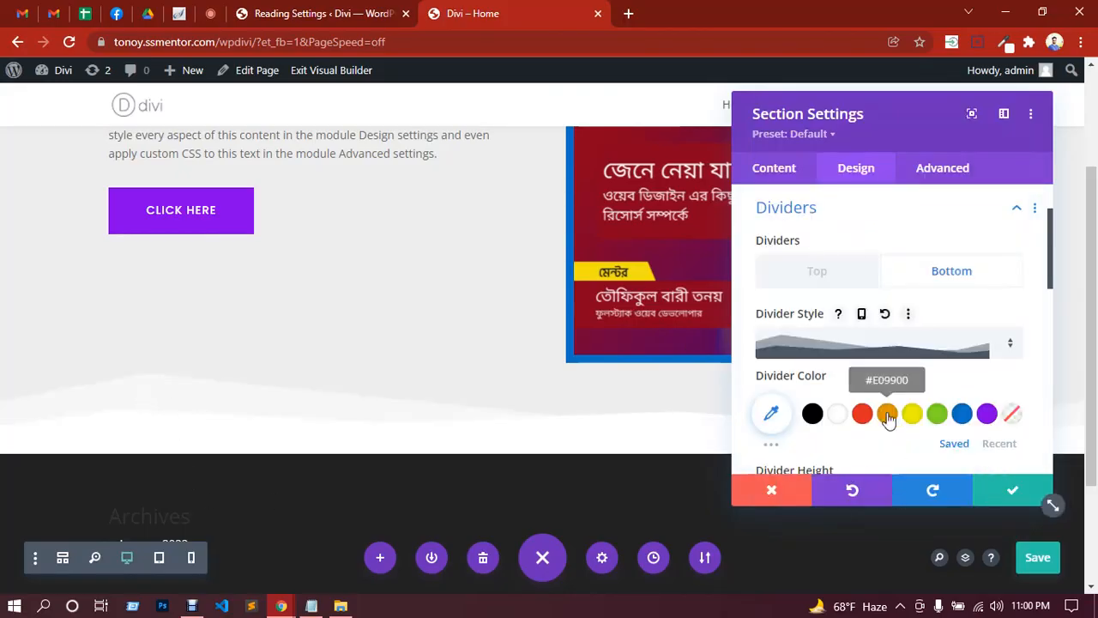
Color the section's bottom divider purple (#8300E9) and set its height to 211px.
{"action": "left_click", "coordinate": [986, 415]}
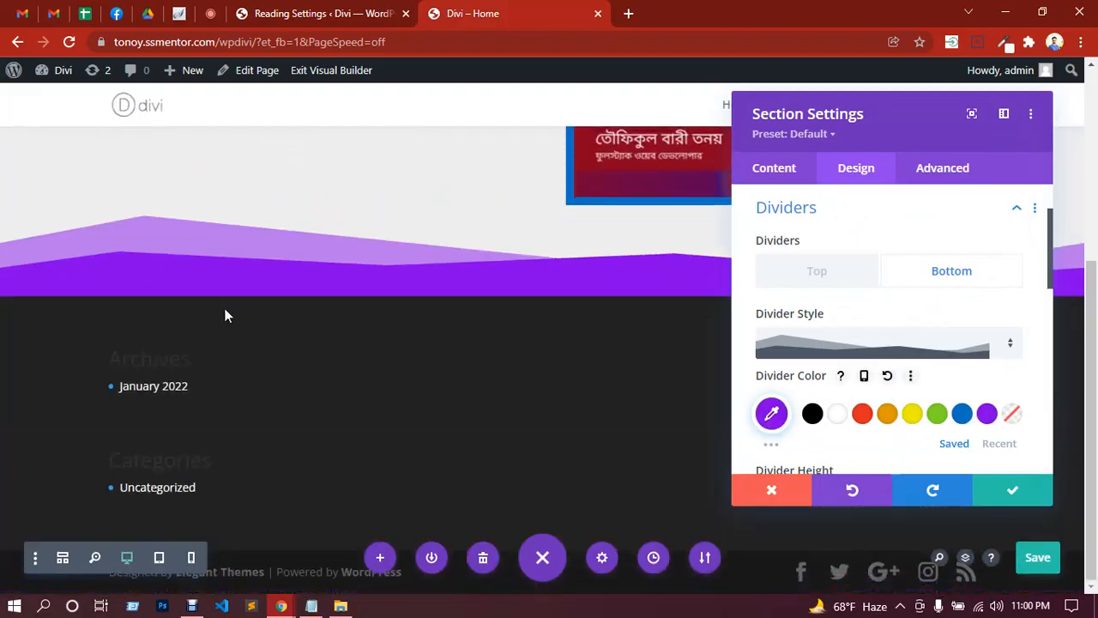
{"action": "scroll", "coordinate": [915, 320], "scroll_direction": "down", "scroll_amount": 2}
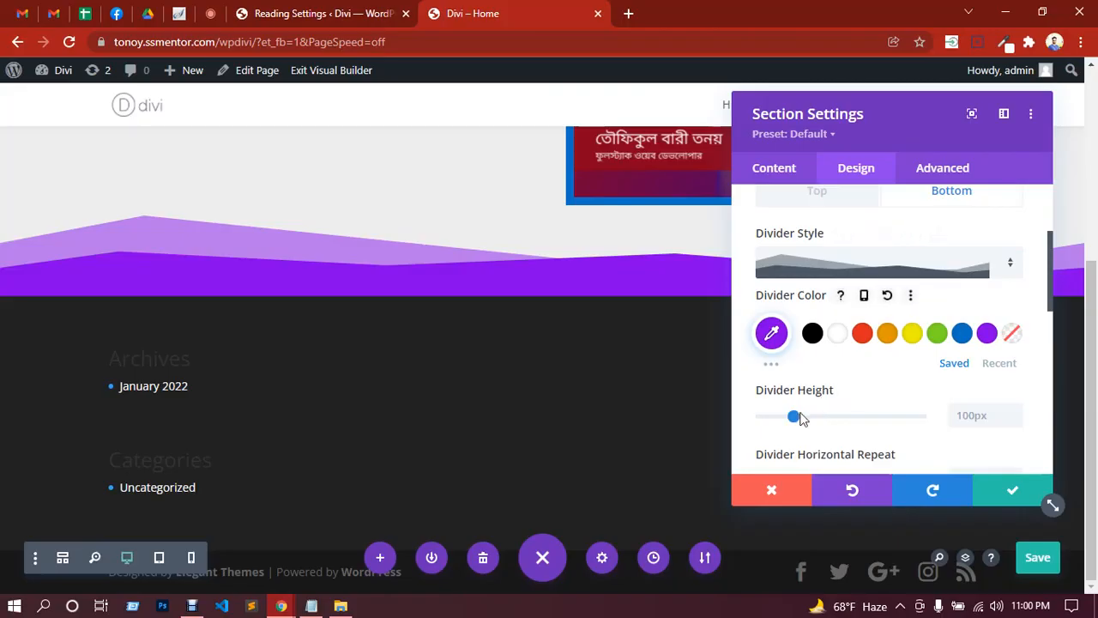
{"action": "left_click_drag", "start_coordinate": [795, 416], "coordinate": [830, 425]}
Try the horizontal and vertical flips on the bottom divider, switching each one off again.
{"action": "scroll", "coordinate": [872, 421], "scroll_direction": "down", "scroll_amount": 3}
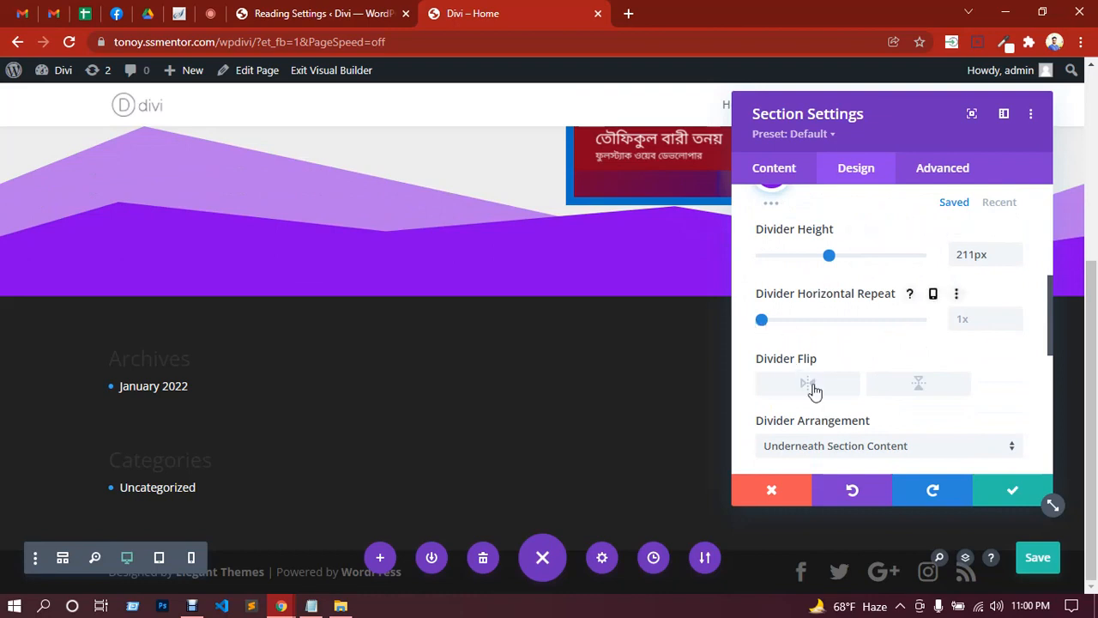
{"action": "left_click", "coordinate": [809, 384]}
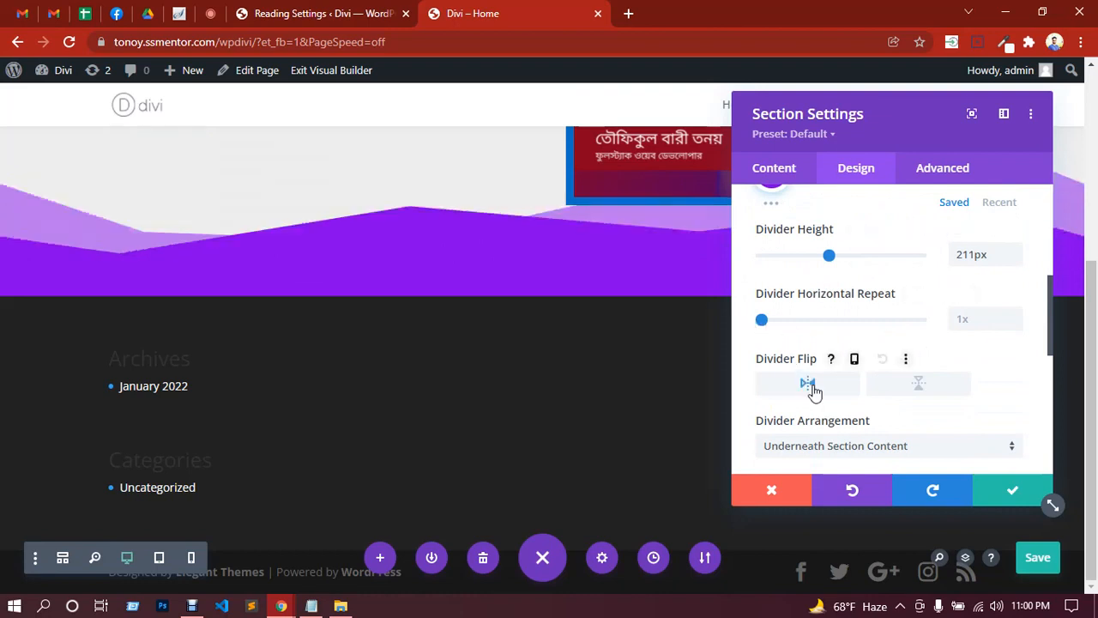
{"action": "left_click", "coordinate": [811, 387]}
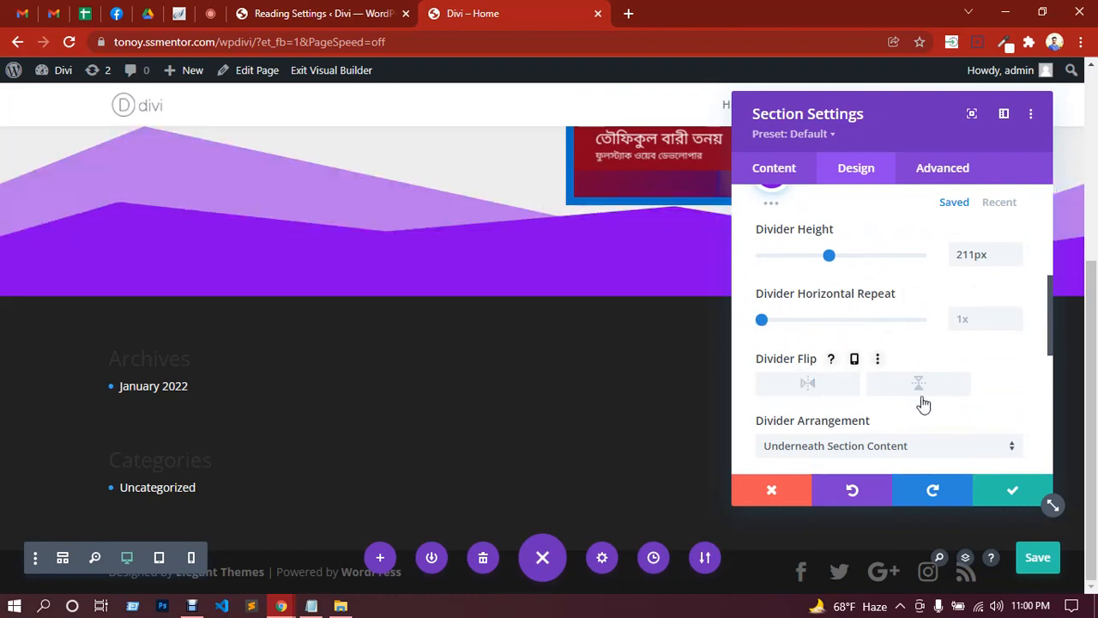
{"action": "left_click", "coordinate": [923, 386]}
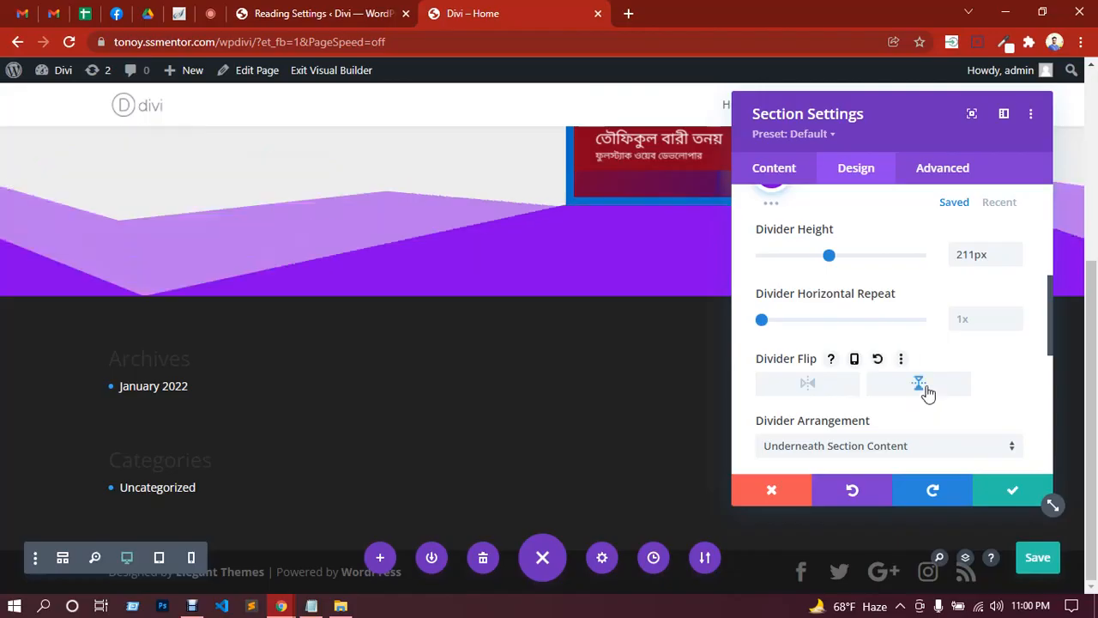
{"action": "left_click", "coordinate": [925, 389]}
Try the divider arrangement On Top Of Section Content, restore Underneath Section Content and save the page.
{"action": "scroll", "coordinate": [911, 397], "scroll_direction": "down", "scroll_amount": 1}
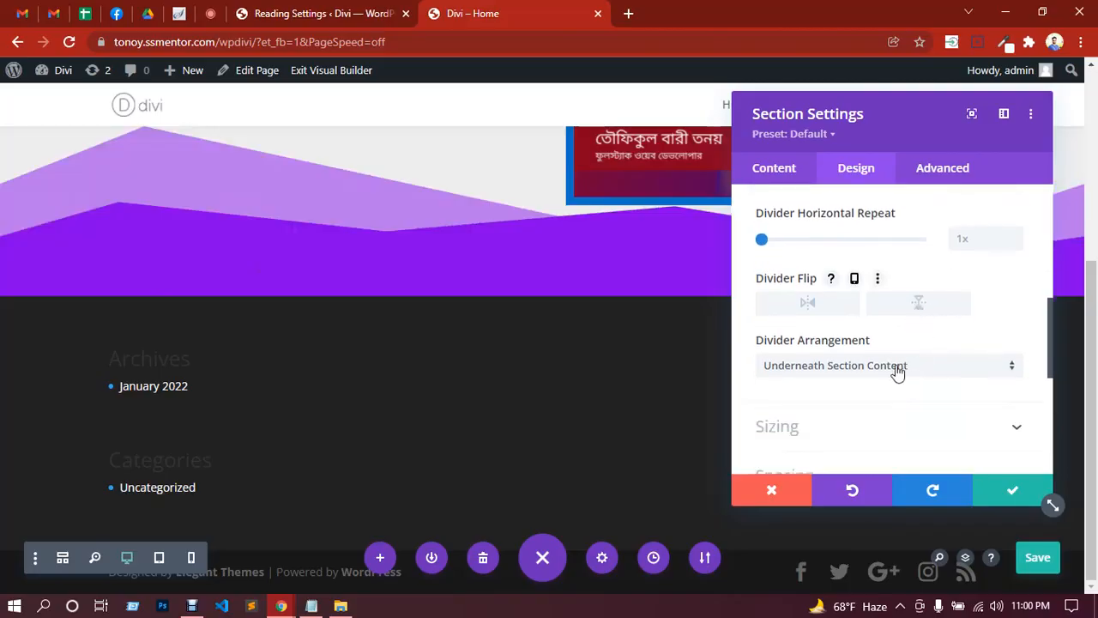
{"action": "left_click", "coordinate": [897, 372]}
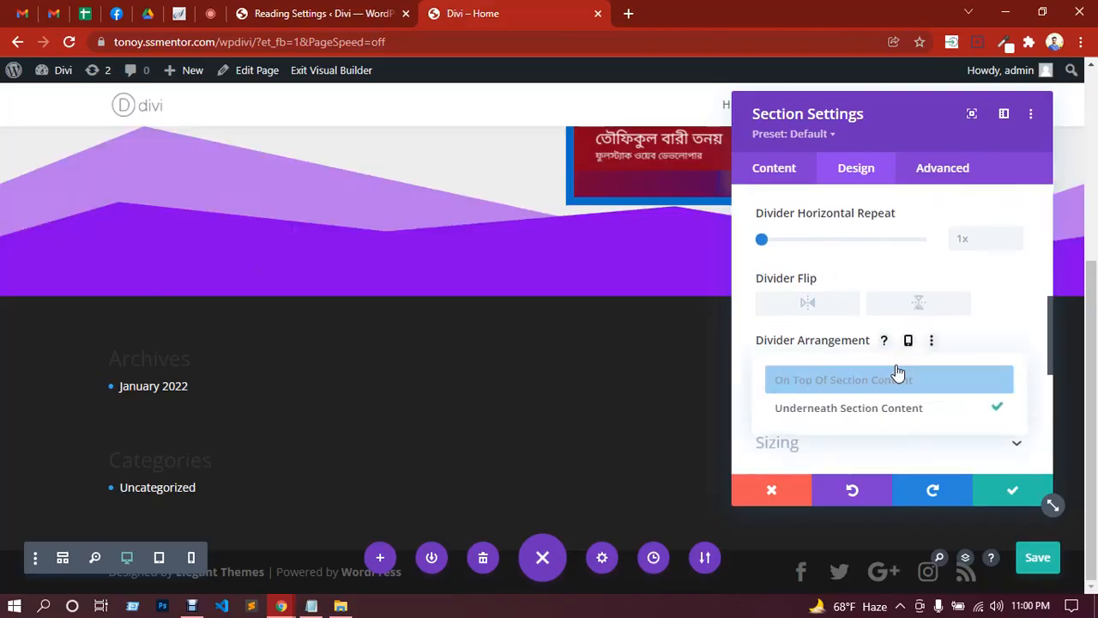
{"action": "left_click", "coordinate": [843, 380]}
{"action": "scroll", "coordinate": [871, 389], "scroll_direction": "up", "scroll_amount": 1}
{"action": "scroll", "coordinate": [566, 328], "scroll_direction": "up", "scroll_amount": 2}
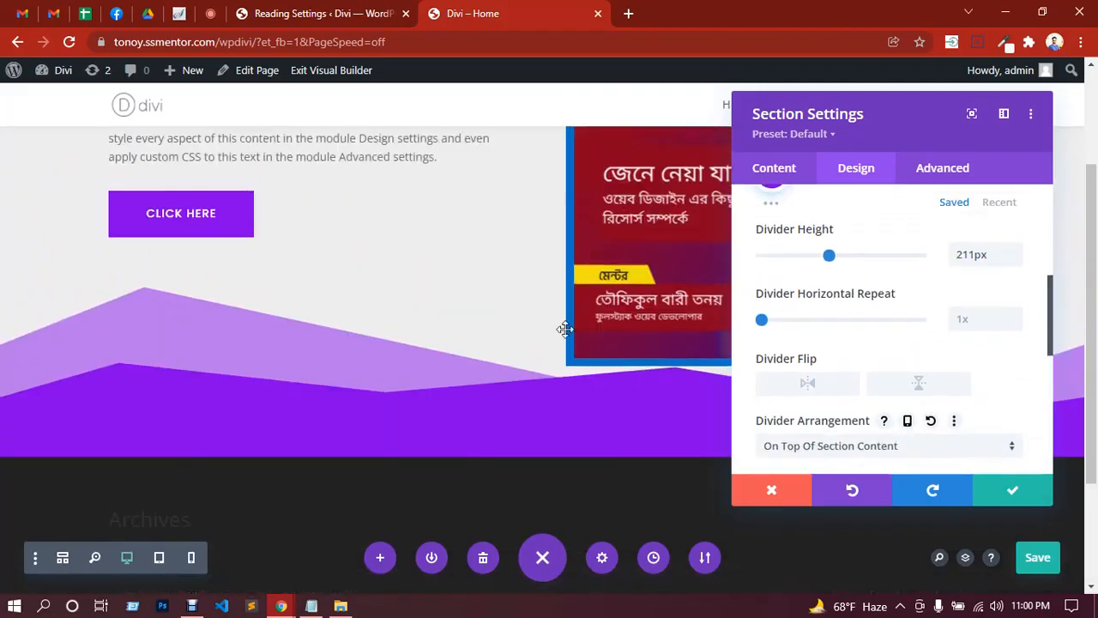
{"action": "left_click", "coordinate": [877, 454]}
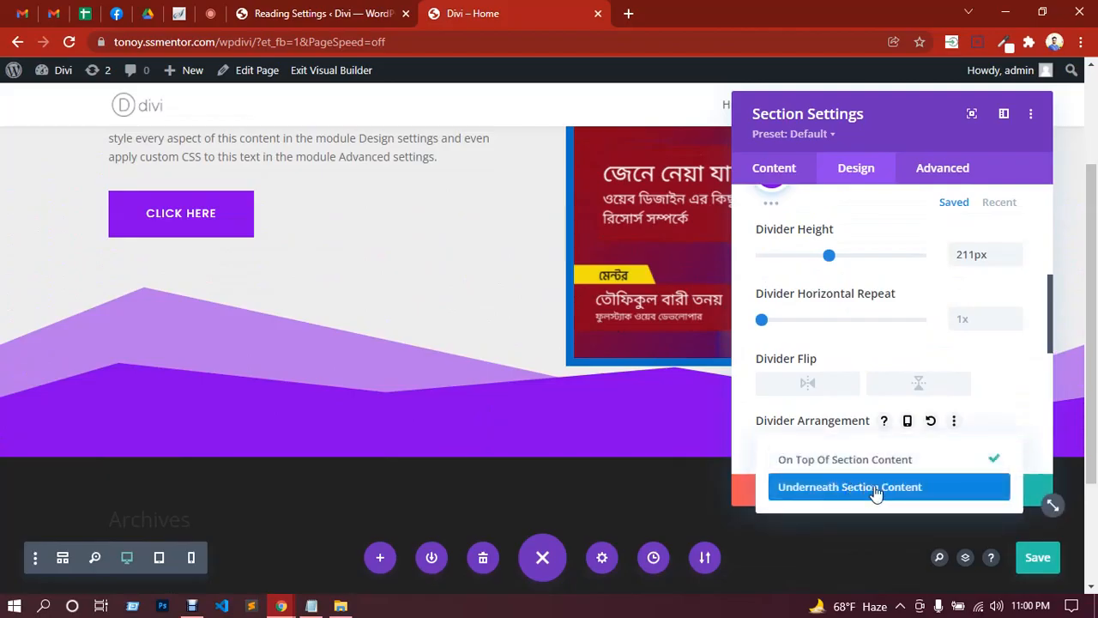
{"action": "left_click", "coordinate": [875, 489]}
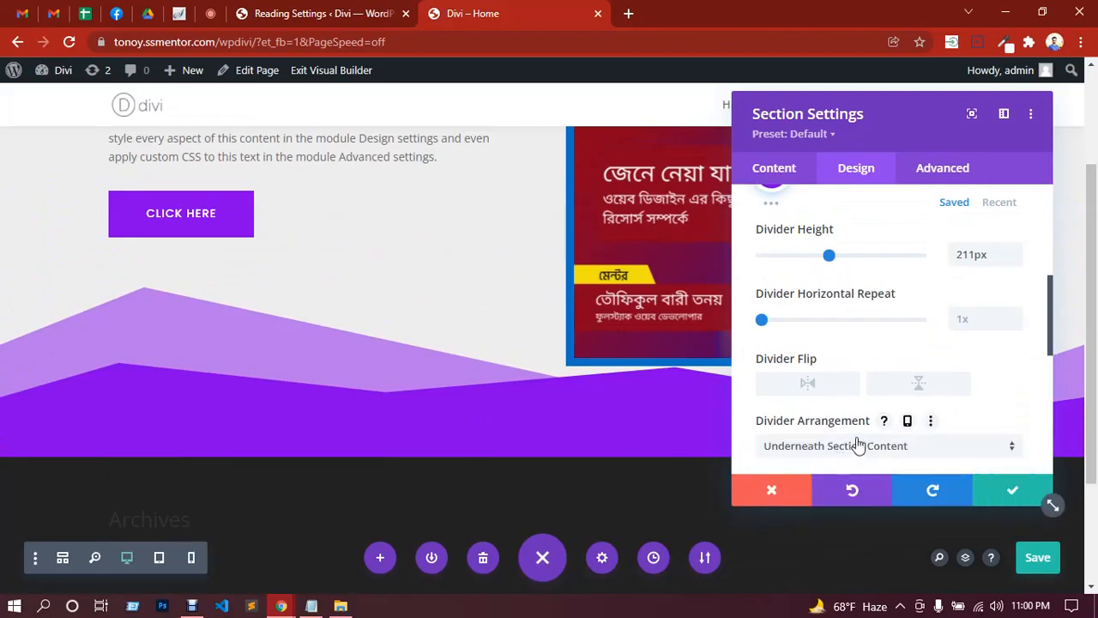
{"action": "key", "text": "ctrl+s"}
Set the divider arrangement to On Top Of Section Content and increase the divider height to 261px.
{"action": "scroll", "coordinate": [870, 369], "scroll_direction": "down", "scroll_amount": 2}
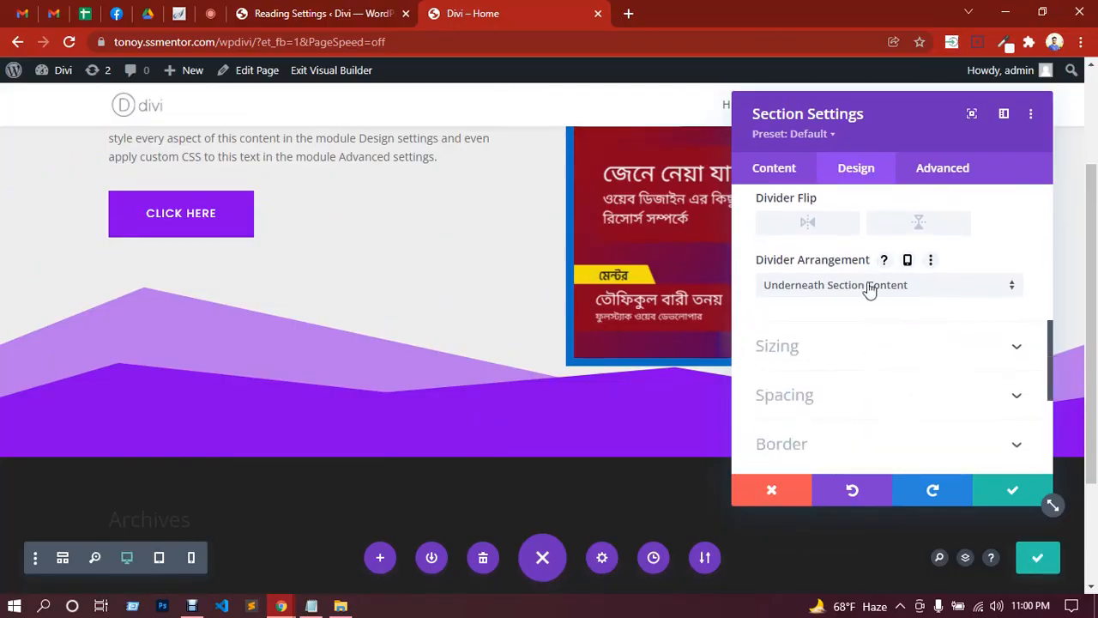
{"action": "left_click", "coordinate": [869, 288]}
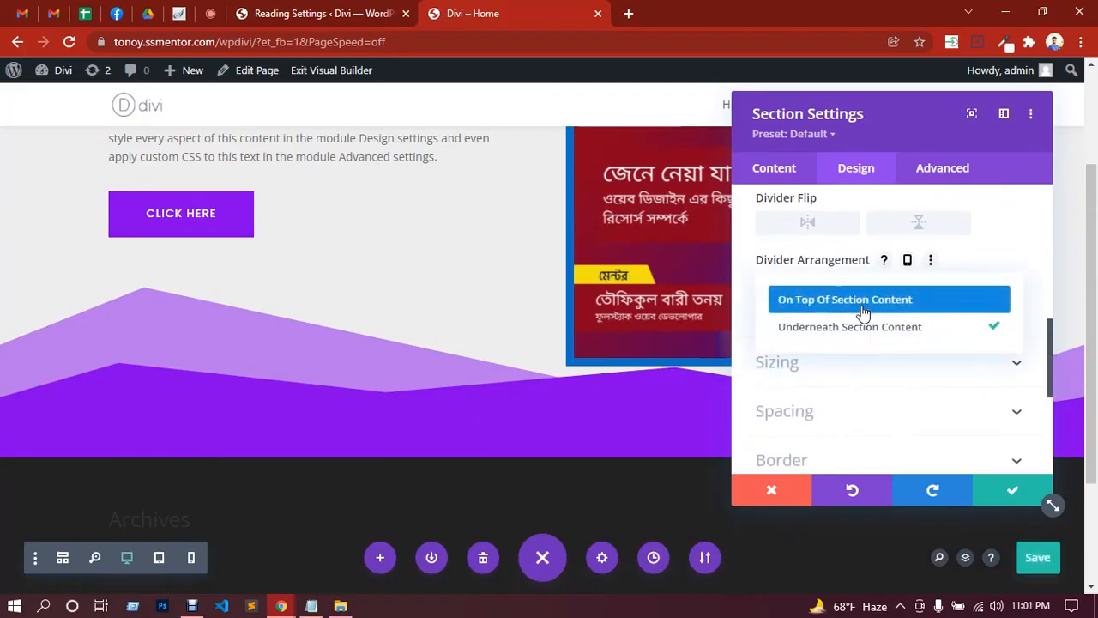
{"action": "left_click", "coordinate": [863, 311]}
{"action": "scroll", "coordinate": [882, 360], "scroll_direction": "up", "scroll_amount": 2}
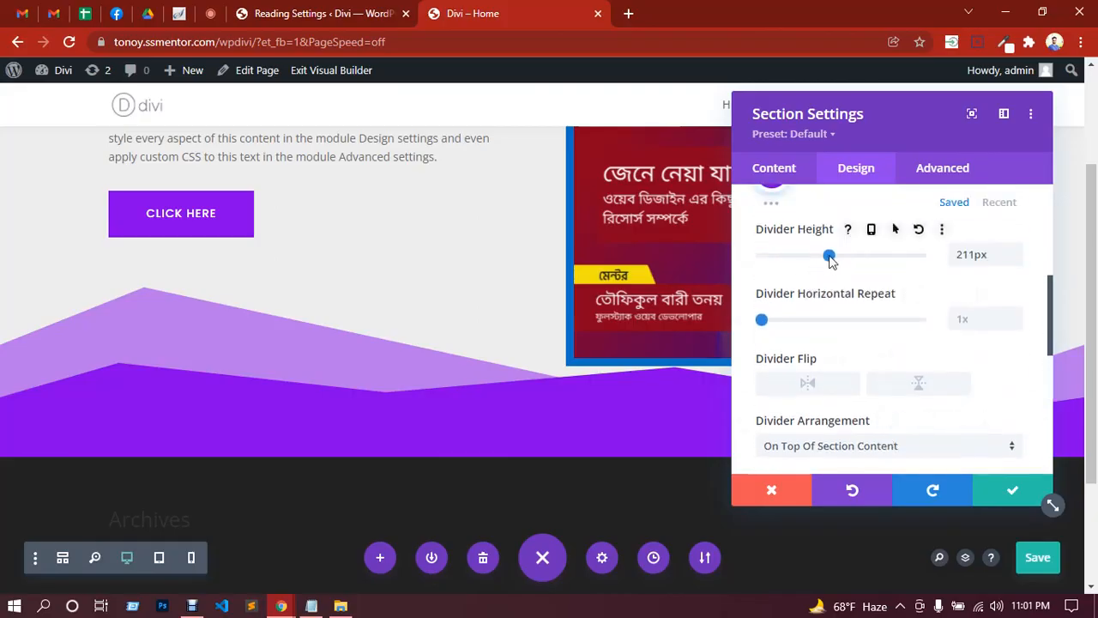
{"action": "left_click_drag", "start_coordinate": [830, 257], "coordinate": [851, 258]}
Compare the divider placed Underneath Section Content with the image, restoring On Top Of Section Content.
{"action": "scroll", "coordinate": [828, 350], "scroll_direction": "down", "scroll_amount": 2}
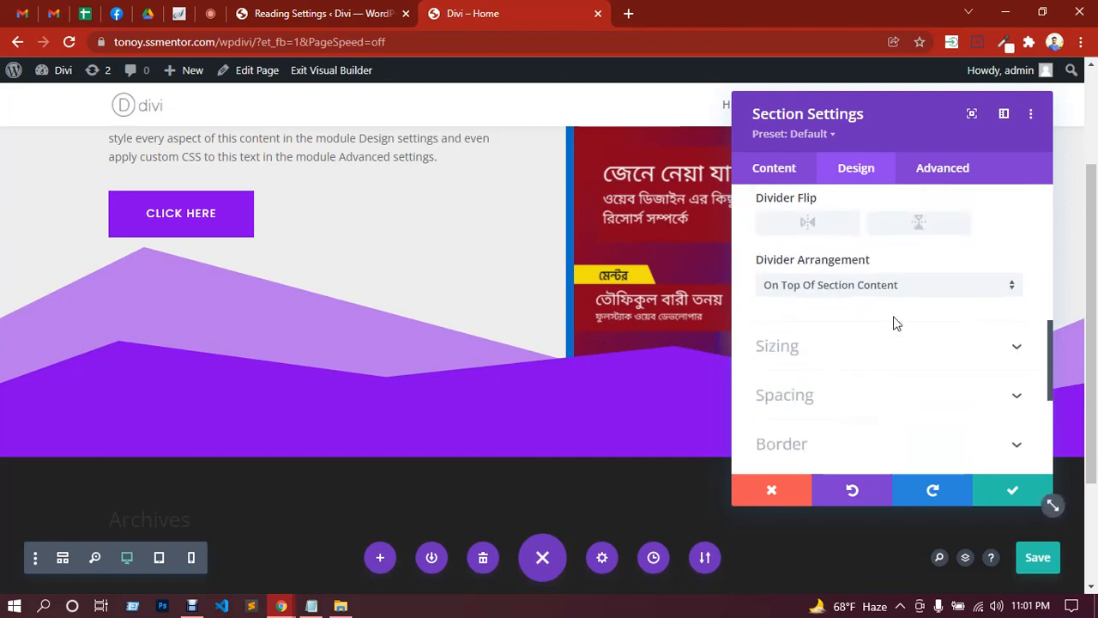
{"action": "left_click", "coordinate": [858, 292]}
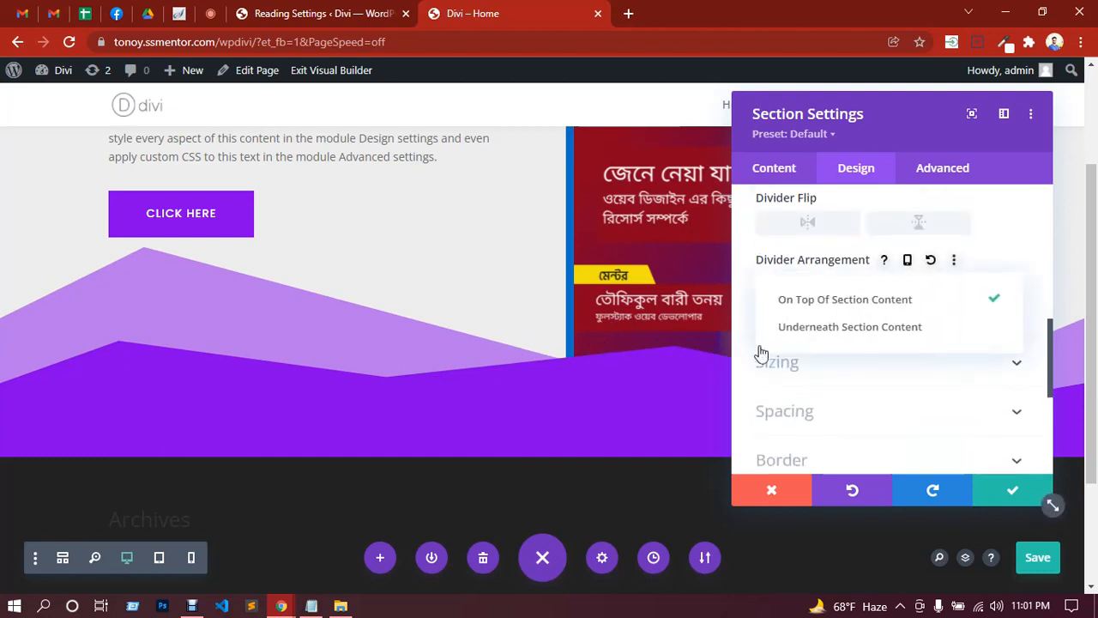
{"action": "left_click", "coordinate": [807, 337]}
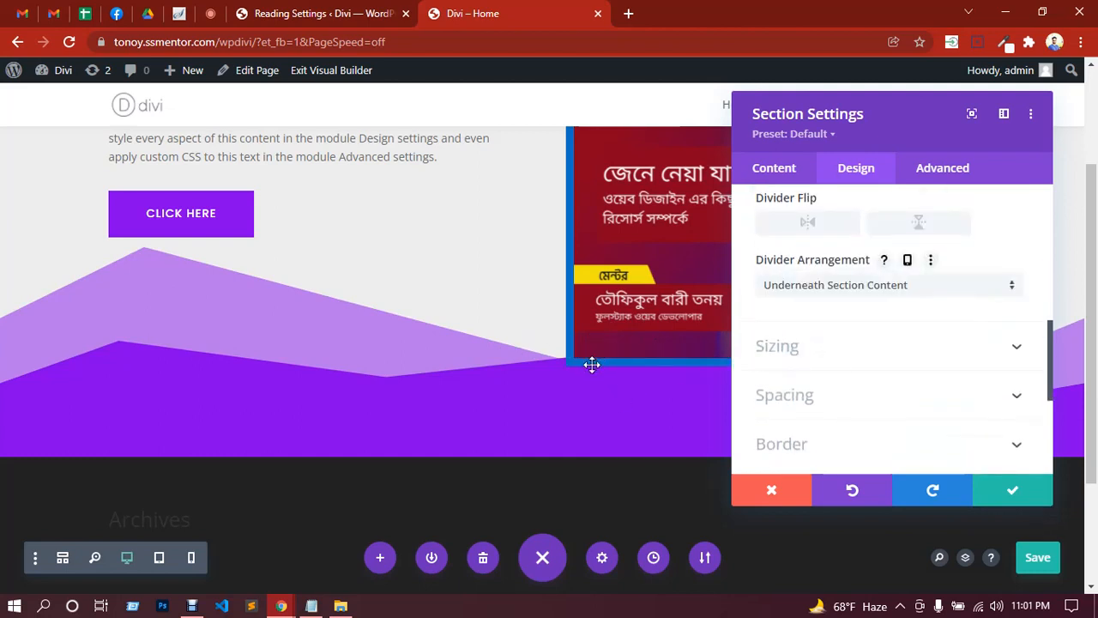
{"action": "left_click", "coordinate": [871, 290]}
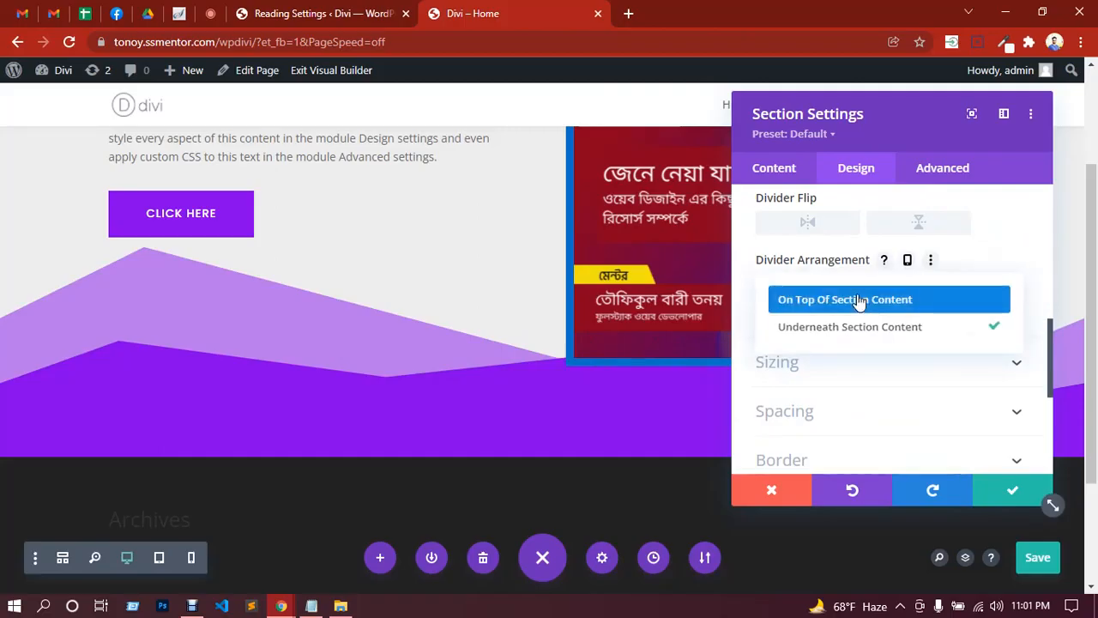
{"action": "left_click", "coordinate": [859, 299]}
Try red as the bottom divider's color and settle on the saved blue swatch.
{"action": "scroll", "coordinate": [915, 388], "scroll_direction": "up", "scroll_amount": 3}
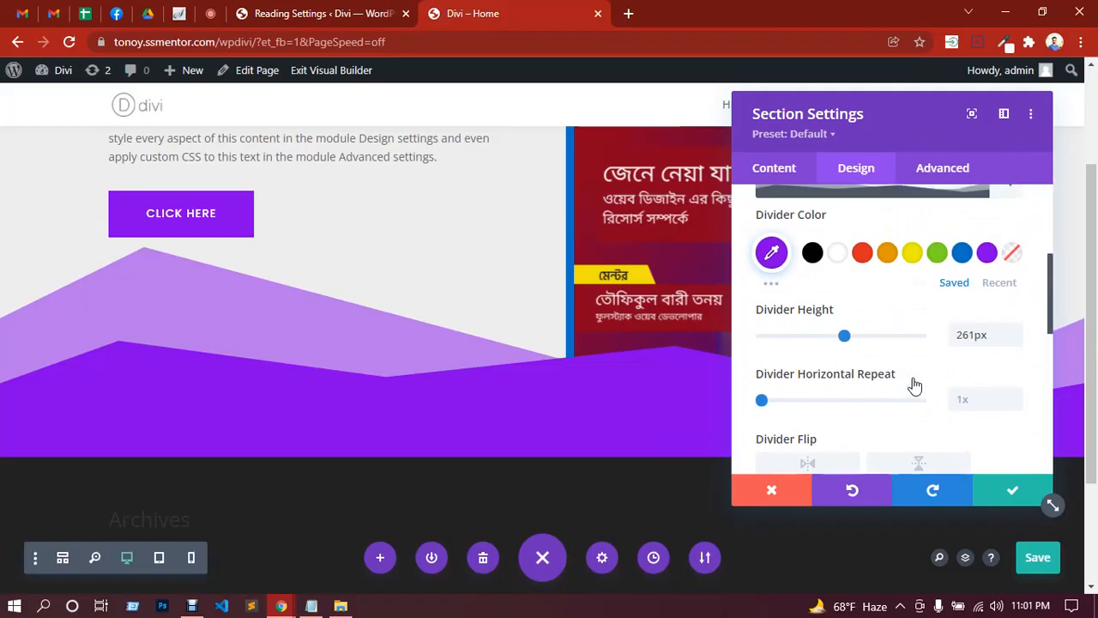
{"action": "scroll", "coordinate": [881, 299], "scroll_direction": "up", "scroll_amount": 2}
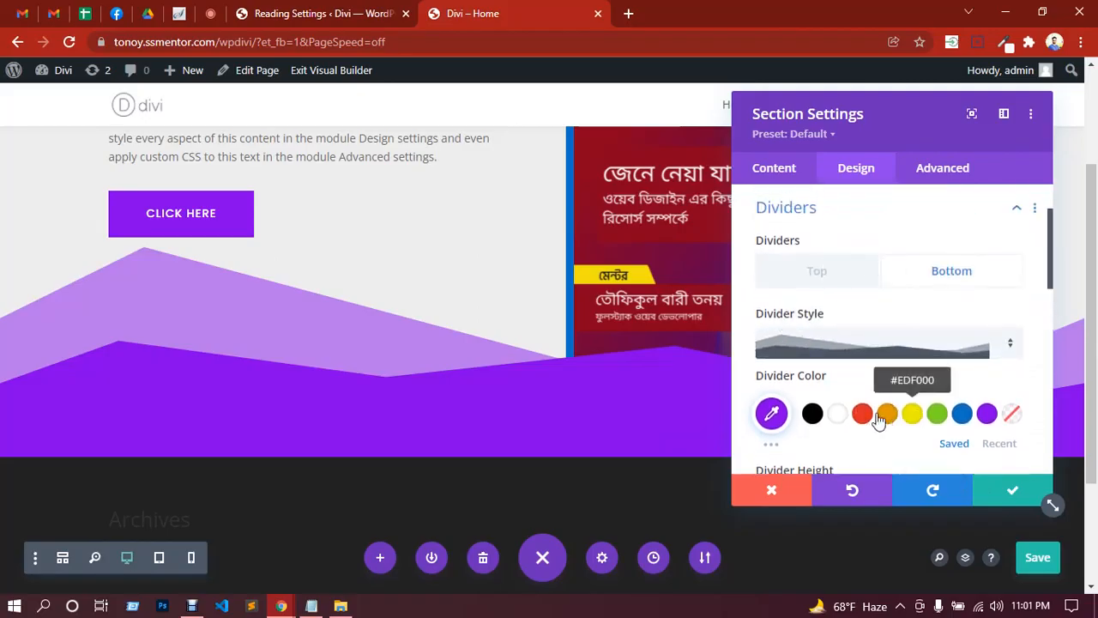
{"action": "left_click", "coordinate": [862, 413]}
{"action": "left_click", "coordinate": [962, 413]}
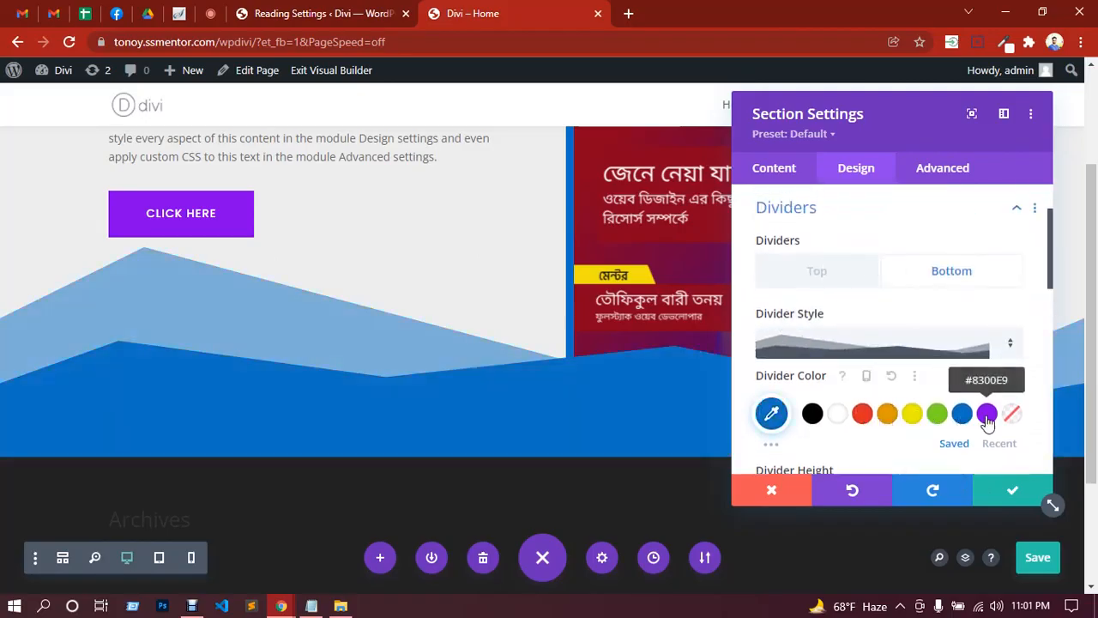
Try the layered V-shaped and crossed-triangle divider styles, and apply the two-layer slanted style descending from left to right.
{"action": "left_click", "coordinate": [844, 349]}
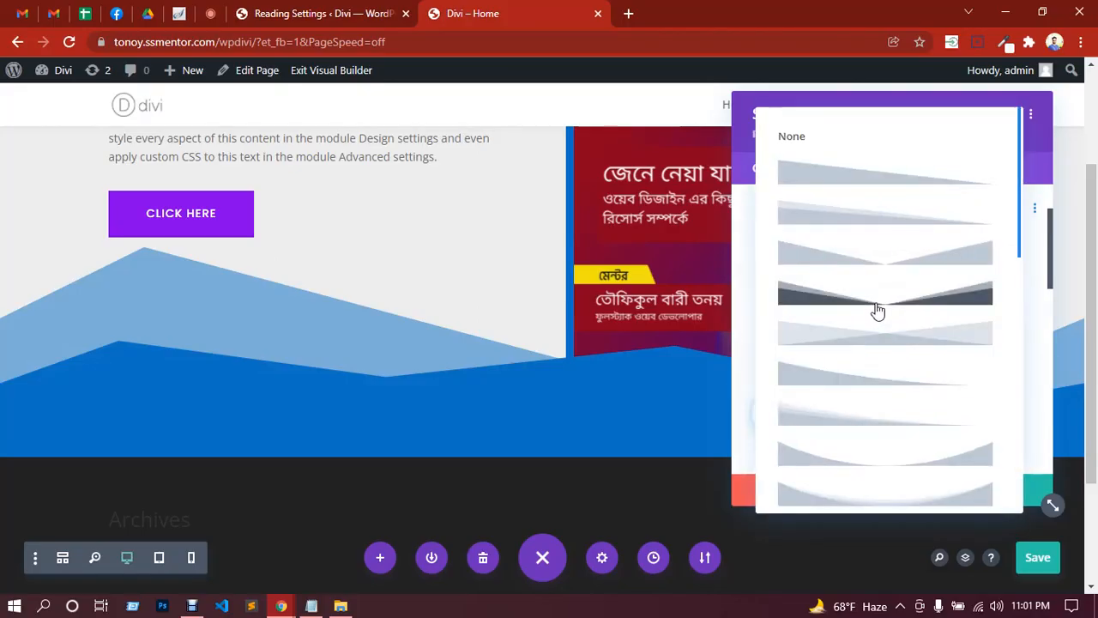
{"action": "left_click", "coordinate": [877, 311]}
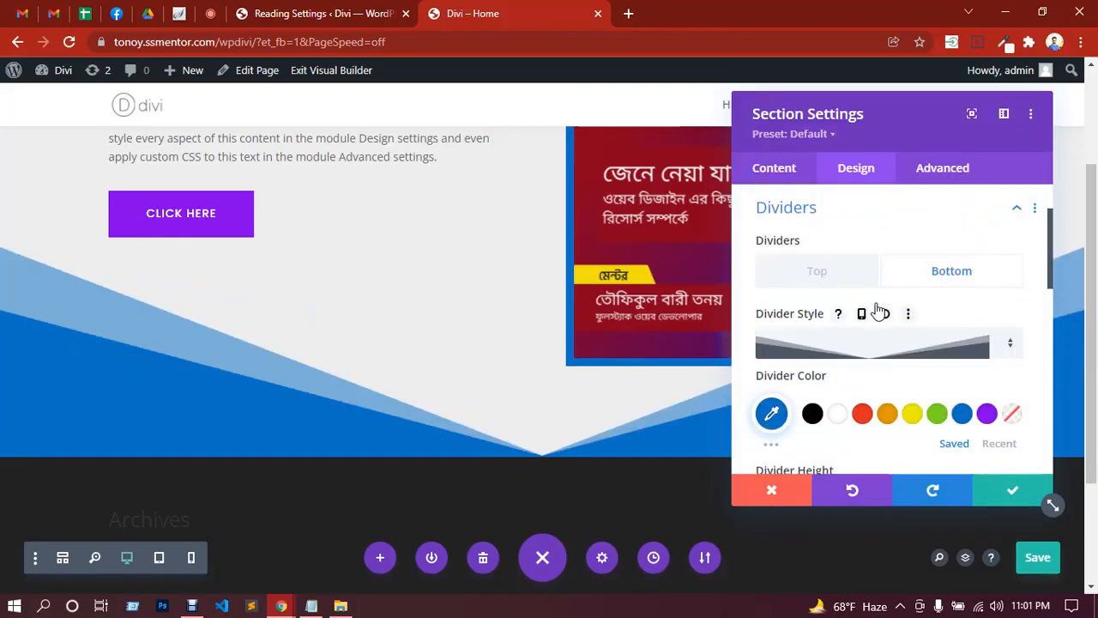
{"action": "left_click", "coordinate": [879, 352]}
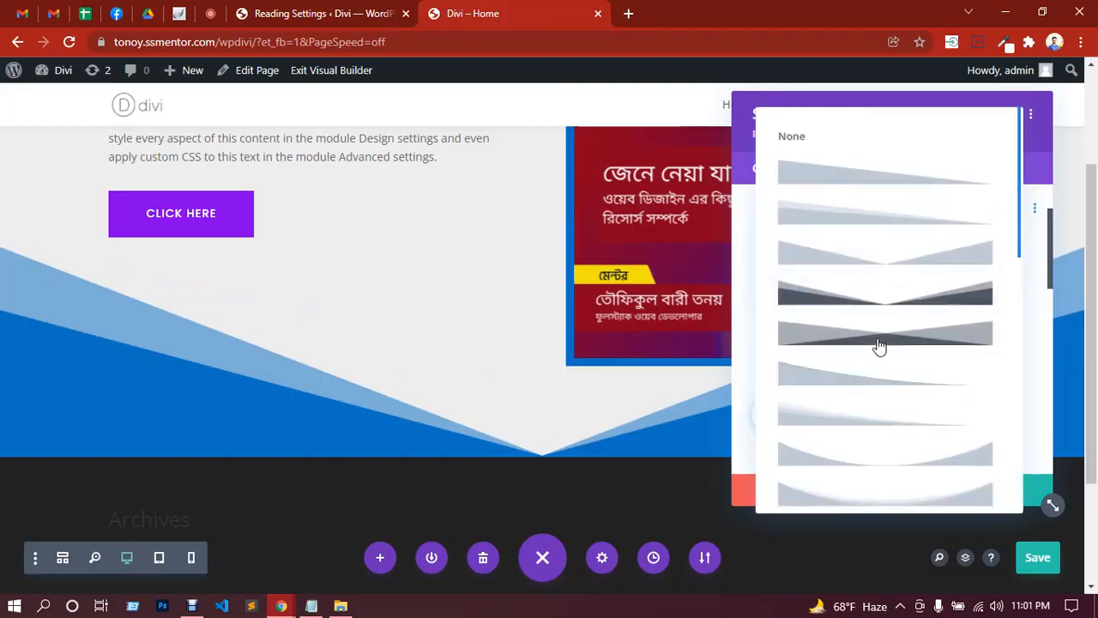
{"action": "left_click", "coordinate": [879, 346]}
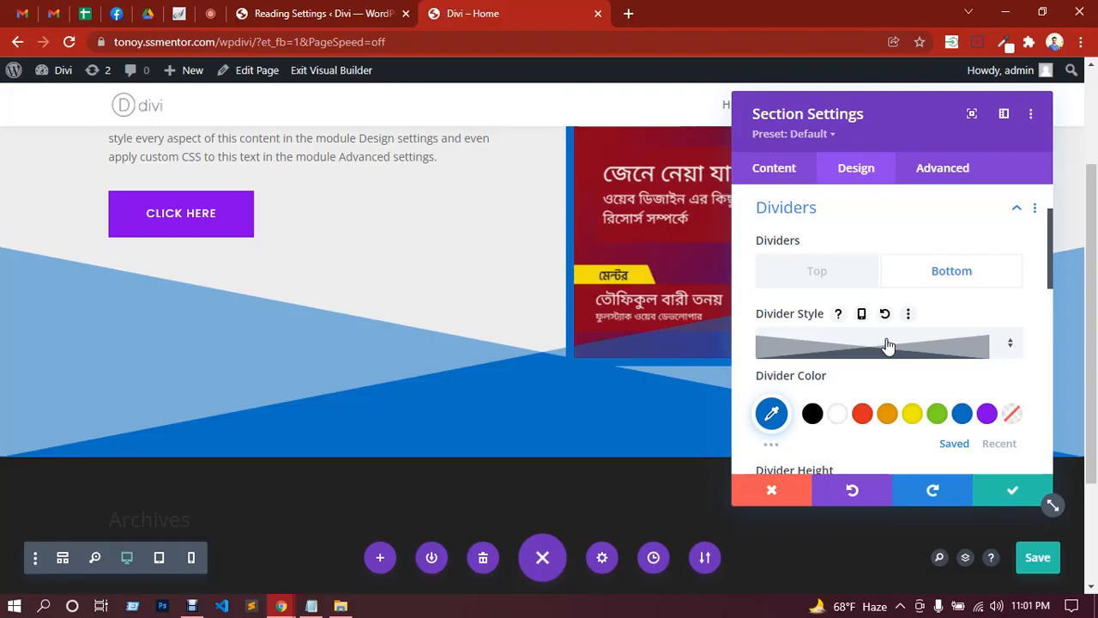
{"action": "left_click", "coordinate": [888, 345]}
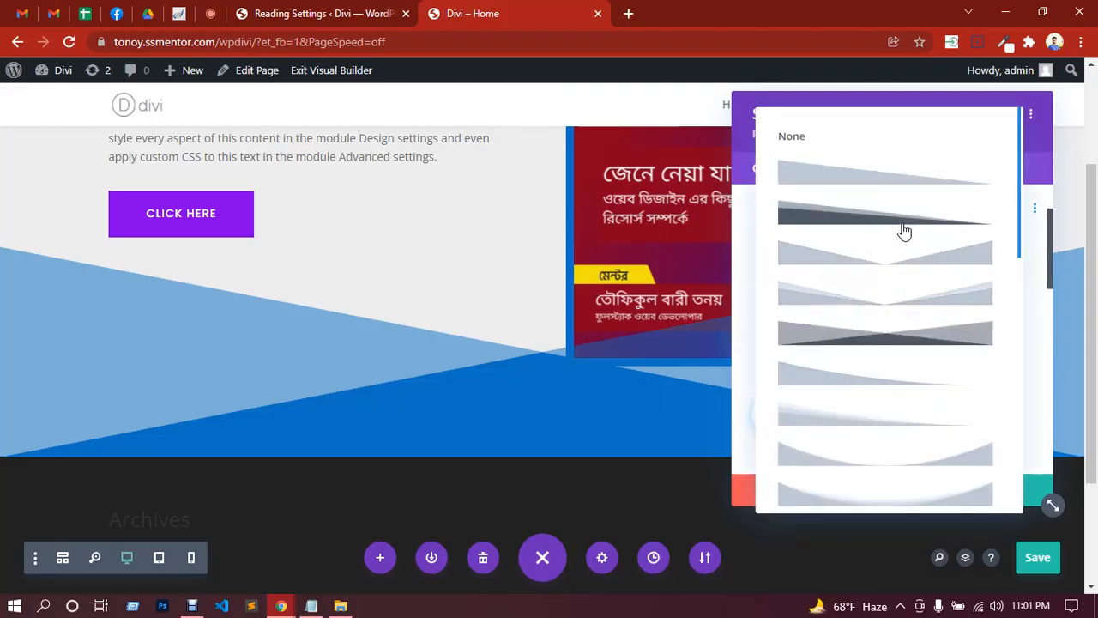
{"action": "left_click", "coordinate": [904, 231]}
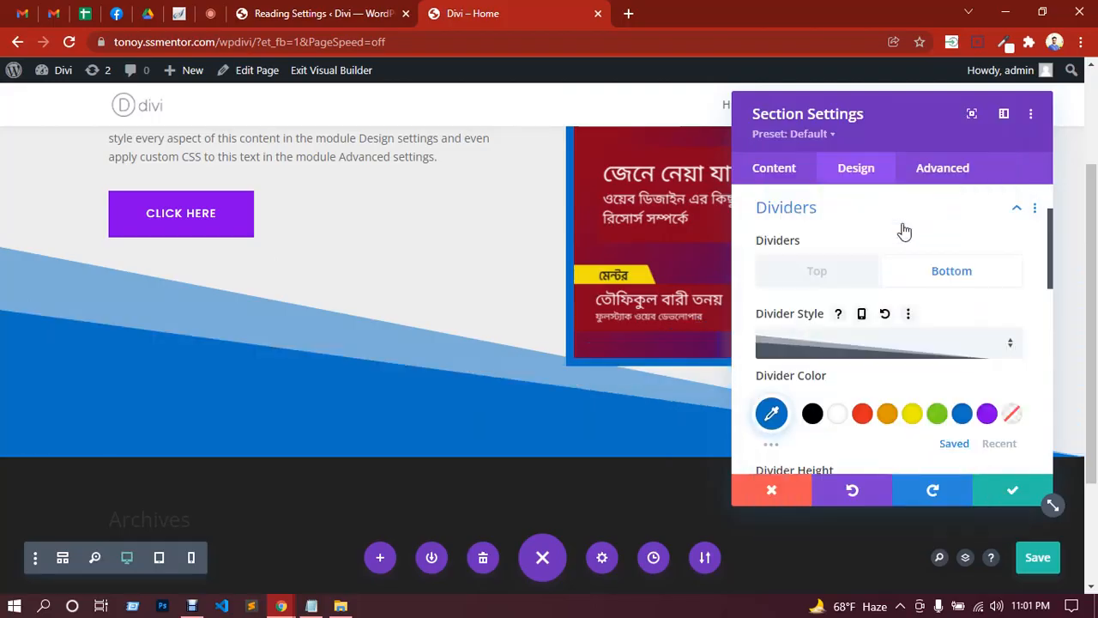
Apply the section settings, save the page and review the section with its slanted divider.
{"action": "left_click", "coordinate": [1005, 493]}
{"action": "scroll", "coordinate": [684, 395], "scroll_direction": "up", "scroll_amount": 2}
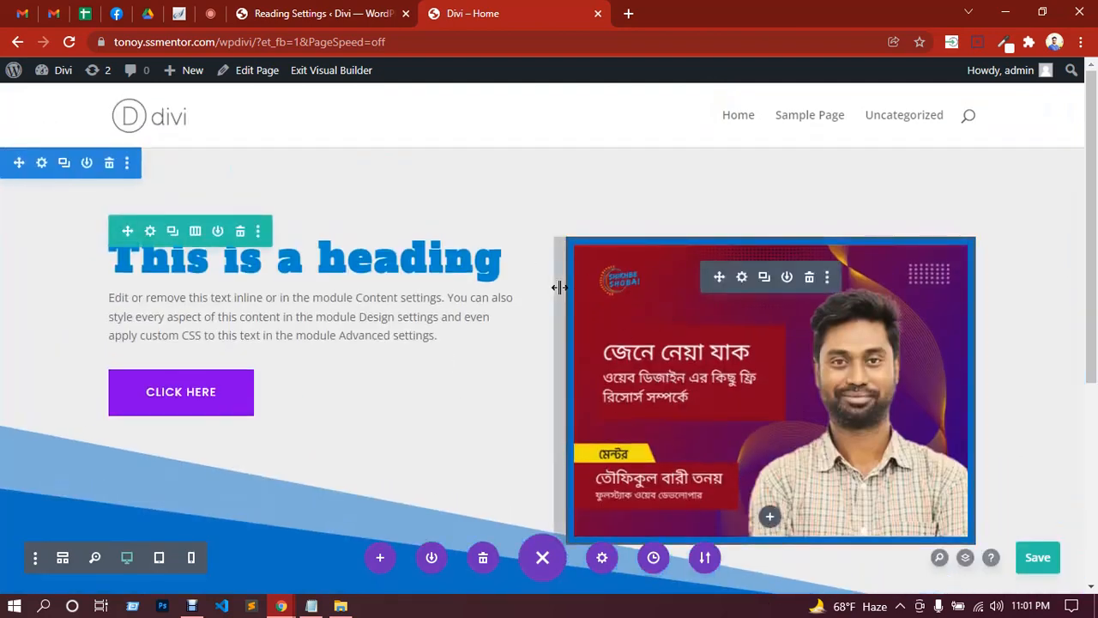
{"action": "scroll", "coordinate": [559, 287], "scroll_direction": "down", "scroll_amount": 2}
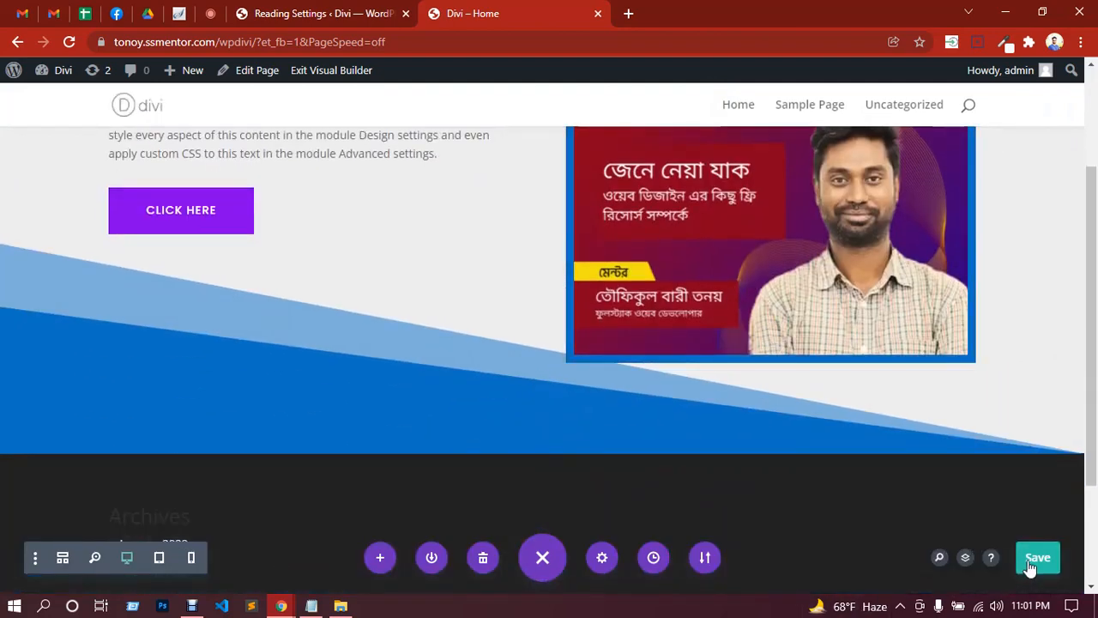
{"action": "scroll", "coordinate": [728, 390], "scroll_direction": "up", "scroll_amount": 2}
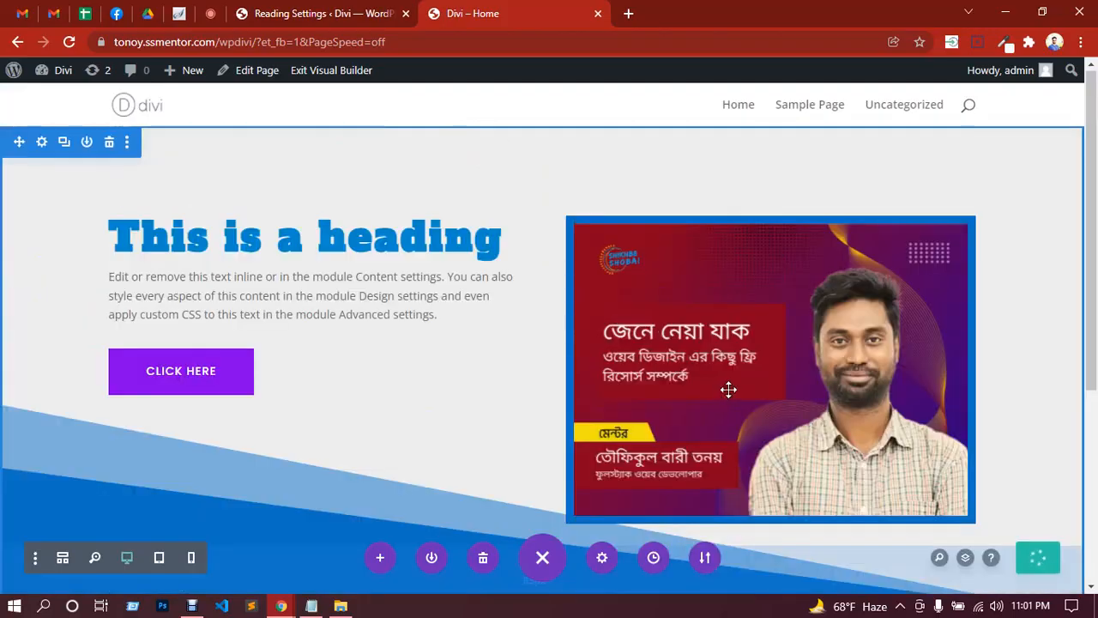
{"action": "scroll", "coordinate": [326, 294], "scroll_direction": "down", "scroll_amount": 3}
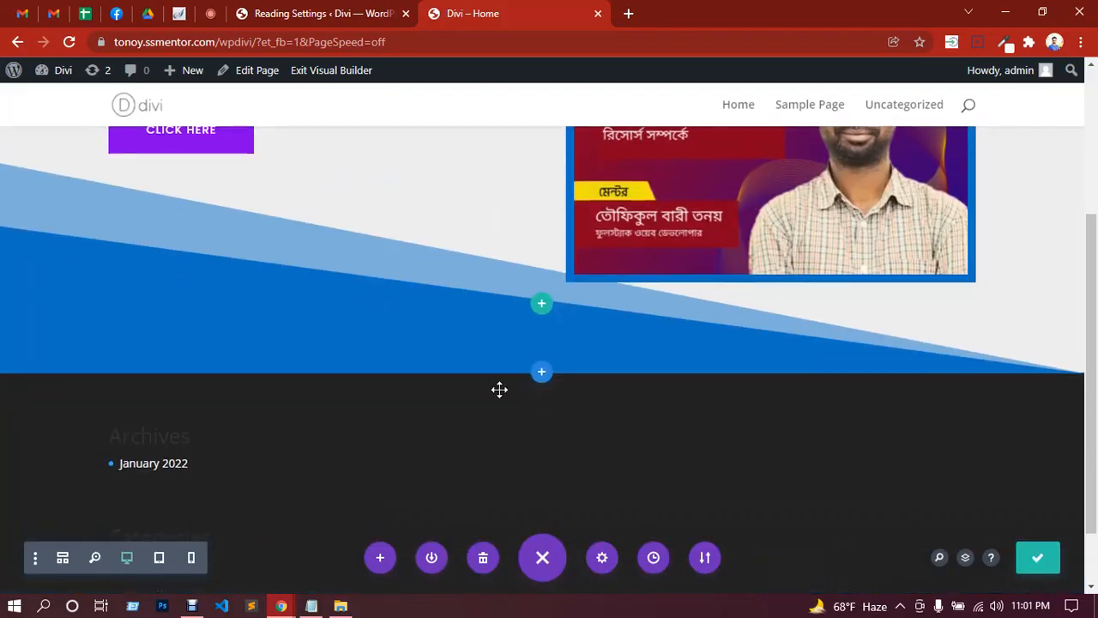
Insert a regular section below the hero section and give it a row with two equal columns.
{"action": "left_click", "coordinate": [543, 376]}
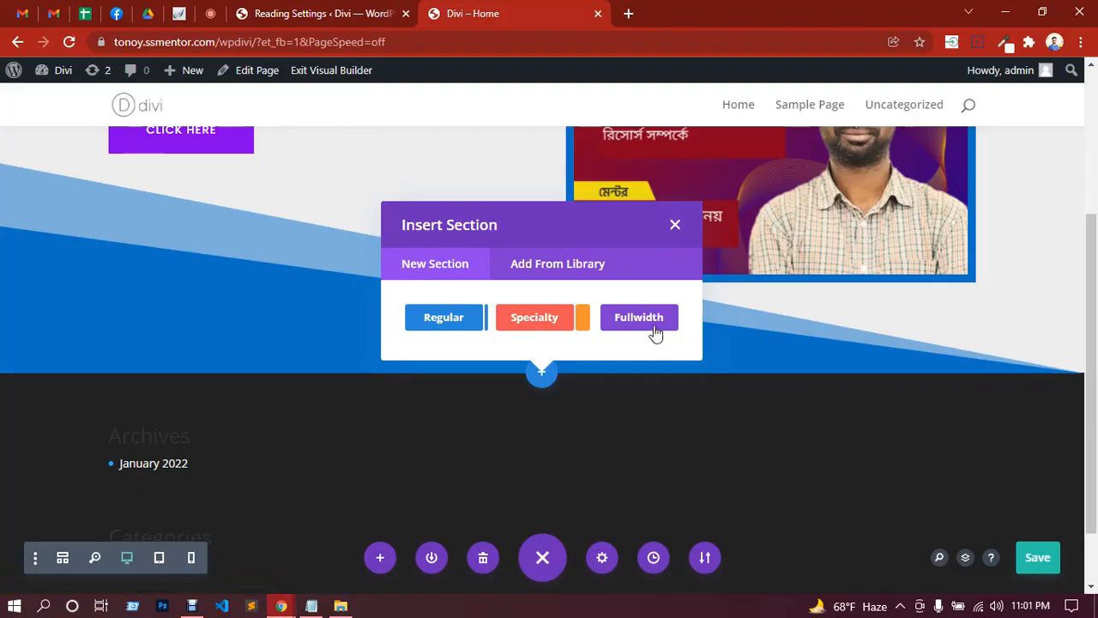
{"action": "left_click", "coordinate": [467, 318]}
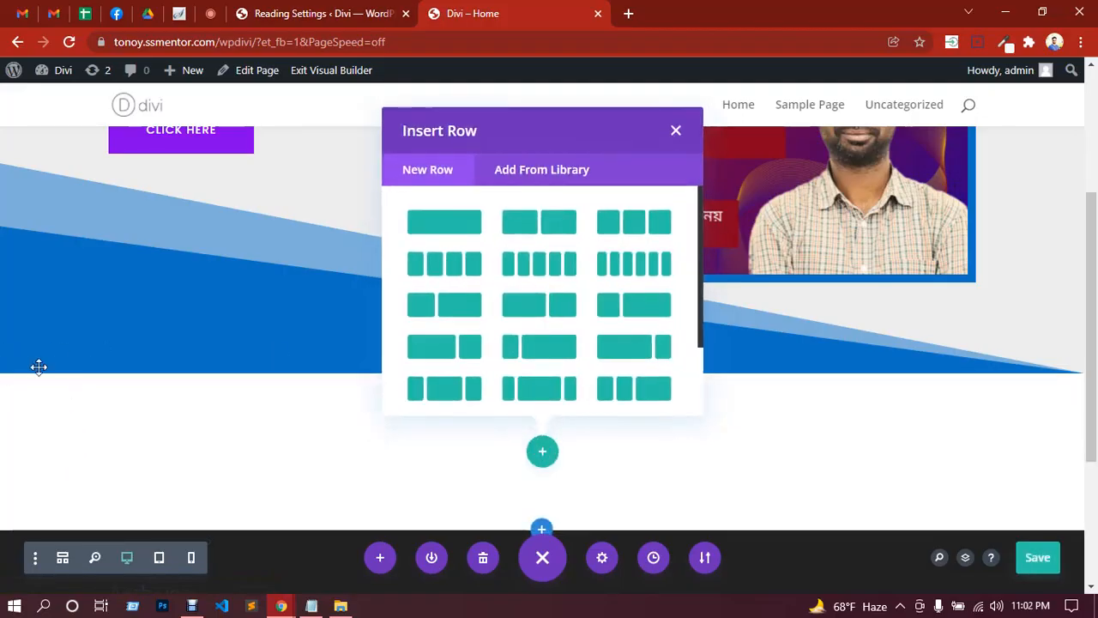
{"action": "scroll", "coordinate": [524, 237], "scroll_direction": "down", "scroll_amount": 2}
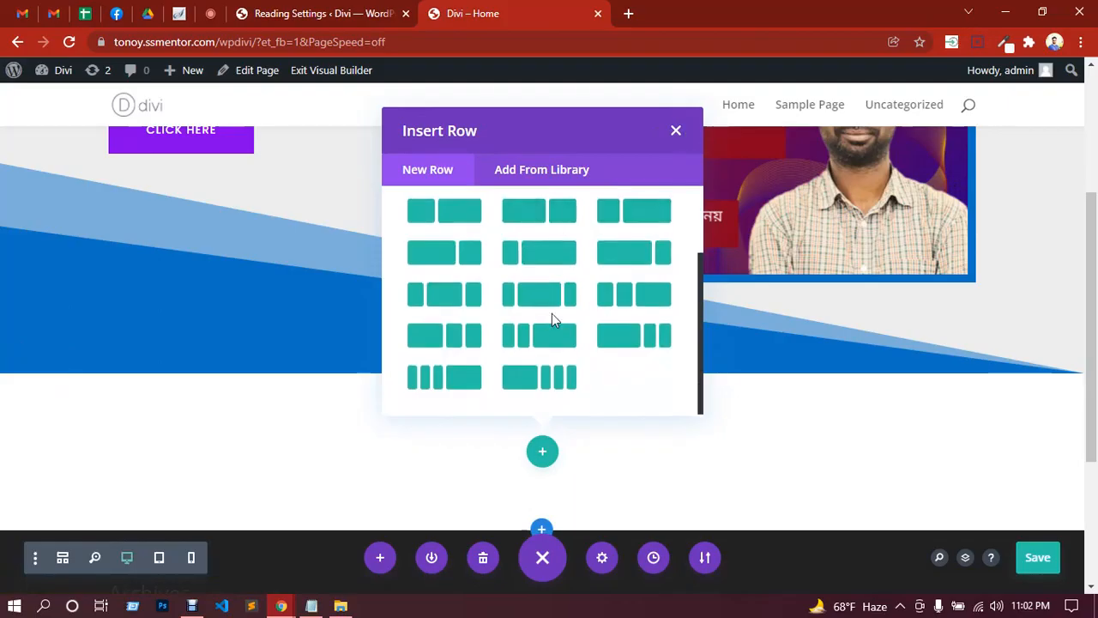
{"action": "scroll", "coordinate": [515, 343], "scroll_direction": "up", "scroll_amount": 2}
{"action": "left_click", "coordinate": [541, 225]}
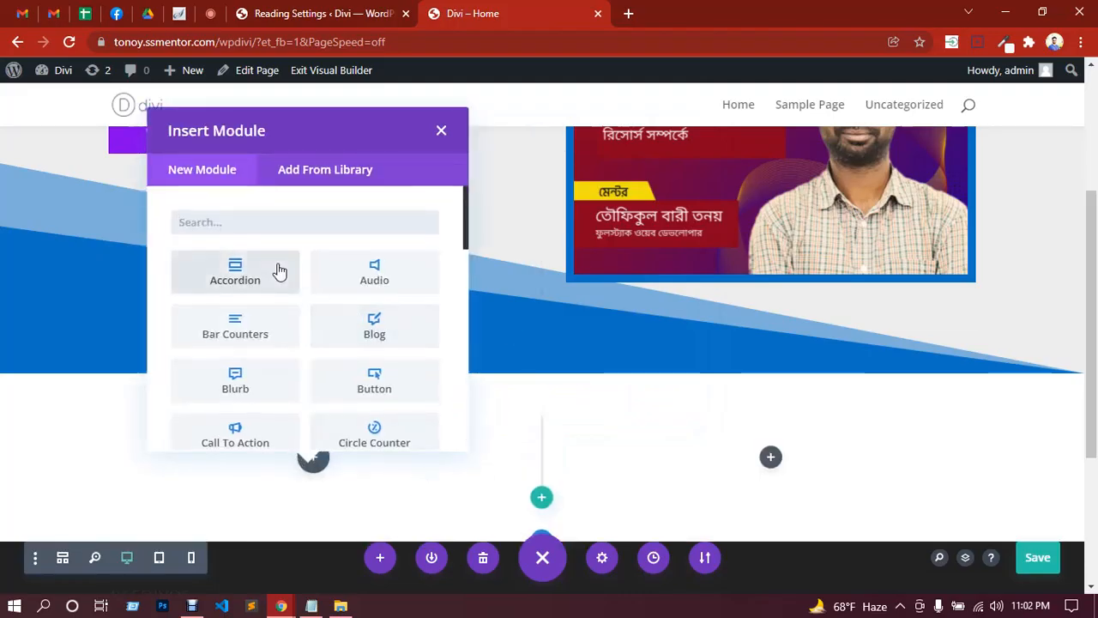
Try a Bar Counters module with three bars in the first column of the new row, and delete the module.
{"action": "scroll", "coordinate": [279, 271], "scroll_direction": "down", "scroll_amount": 1}
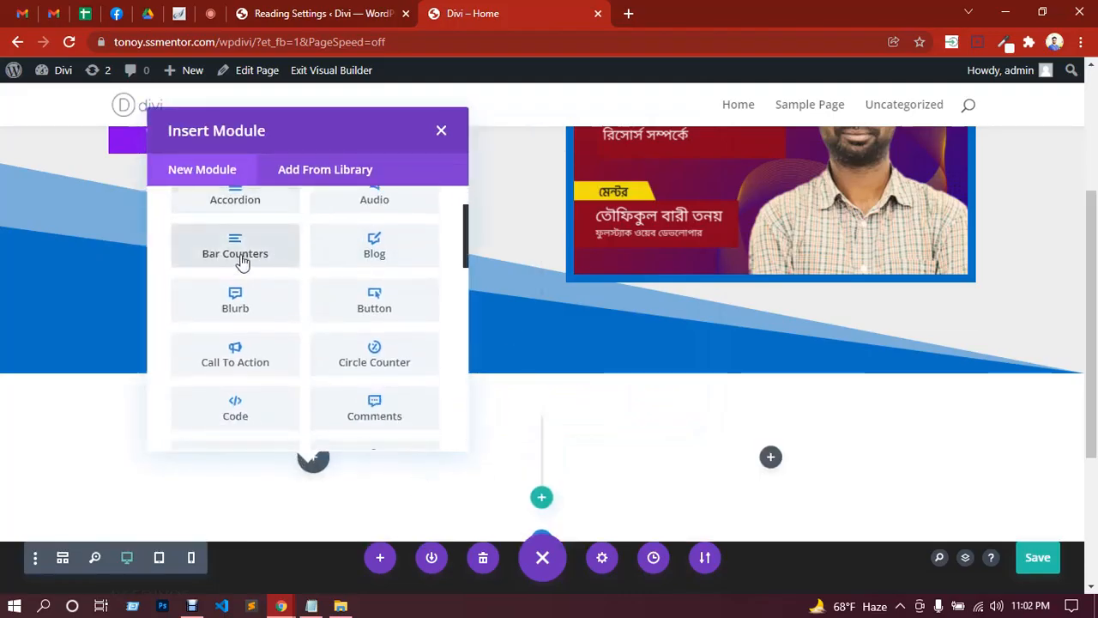
{"action": "left_click", "coordinate": [255, 261]}
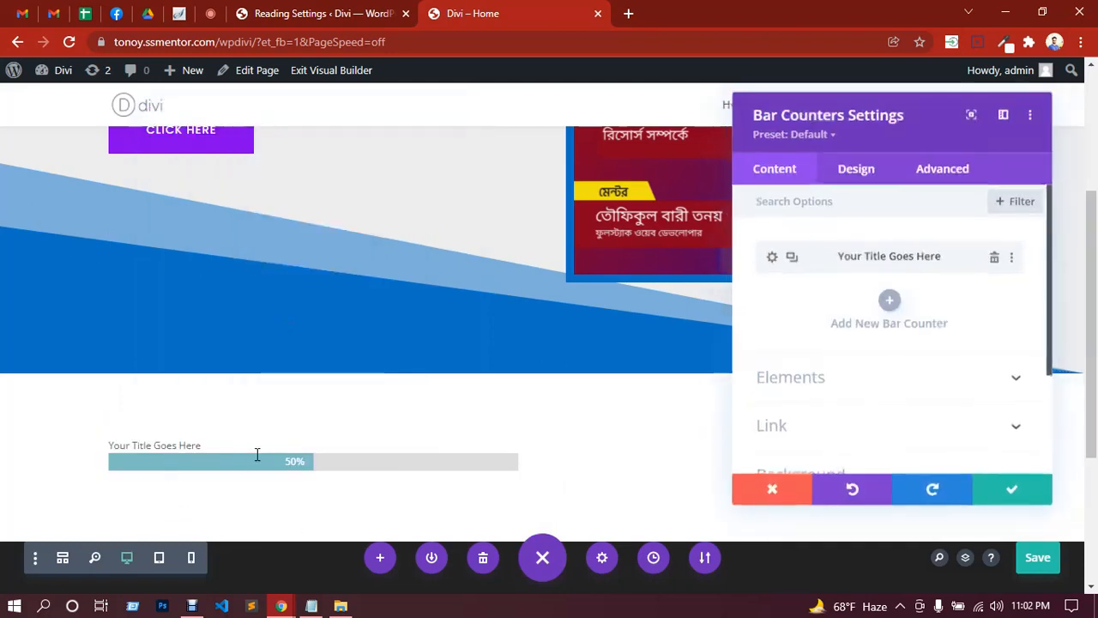
{"action": "left_click", "coordinate": [791, 258]}
{"action": "left_click", "coordinate": [793, 259]}
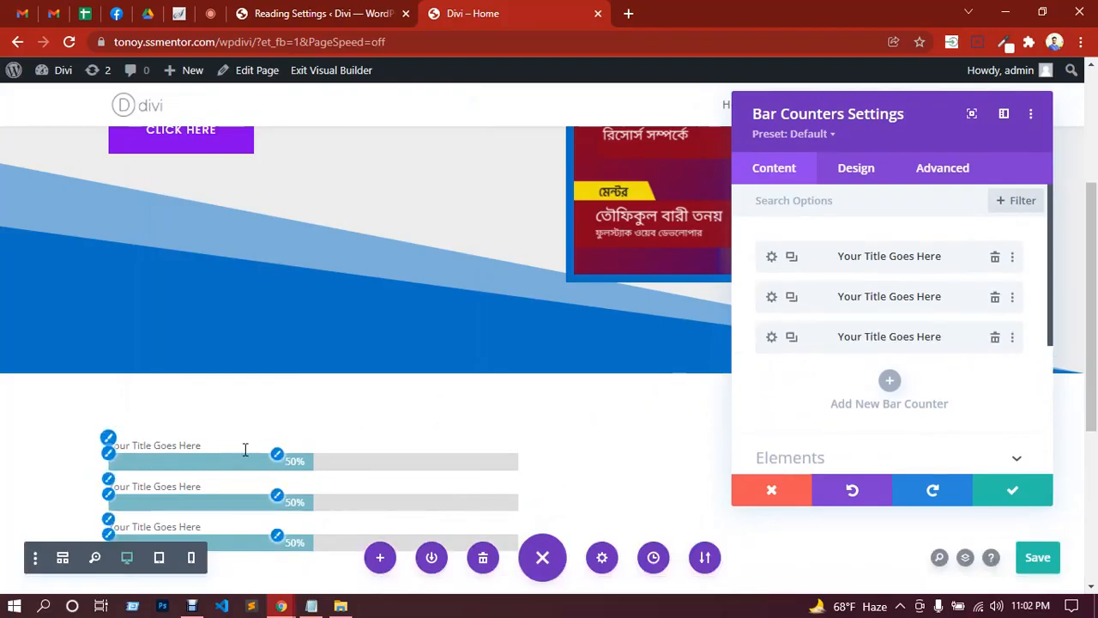
{"action": "scroll", "coordinate": [274, 421], "scroll_direction": "down", "scroll_amount": 1}
{"action": "scroll", "coordinate": [283, 417], "scroll_direction": "down", "scroll_amount": 2}
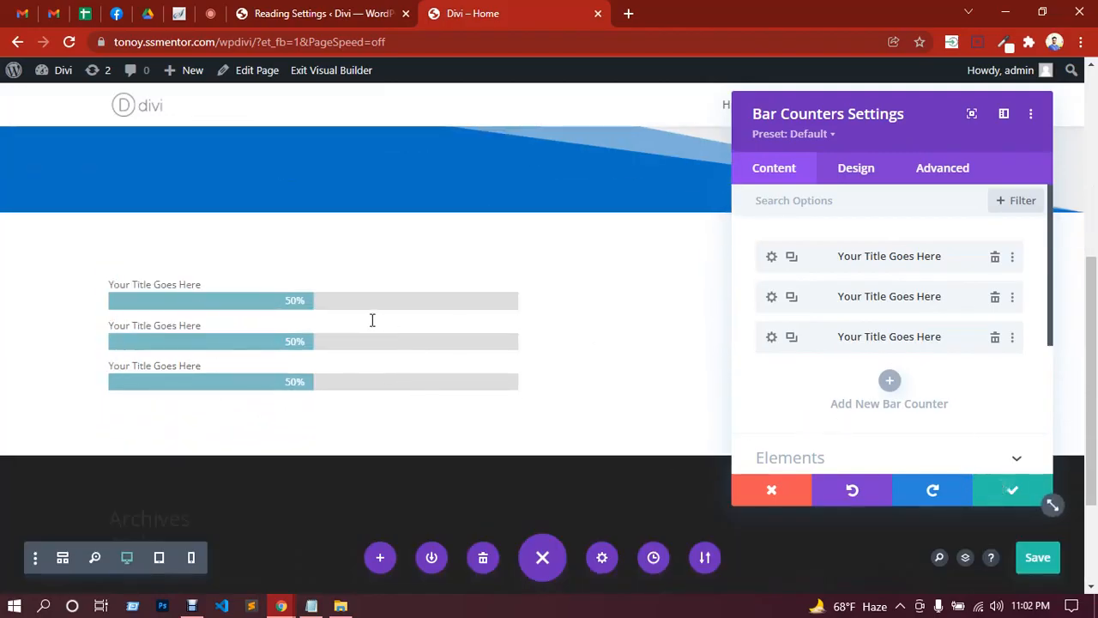
{"action": "key", "text": "Escape"}
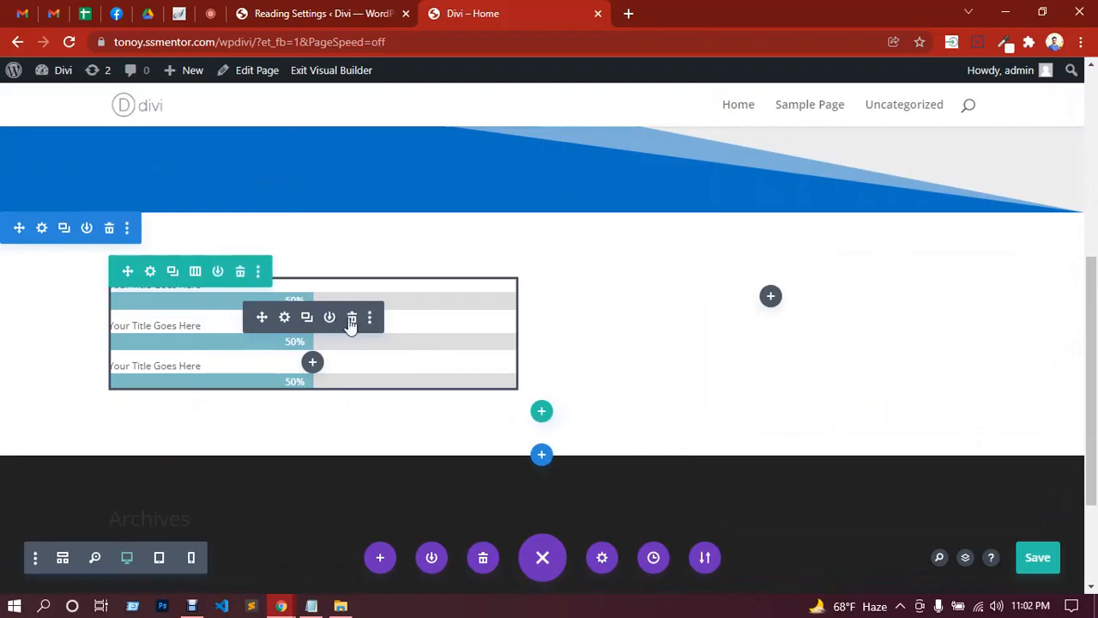
{"action": "left_click", "coordinate": [352, 318]}
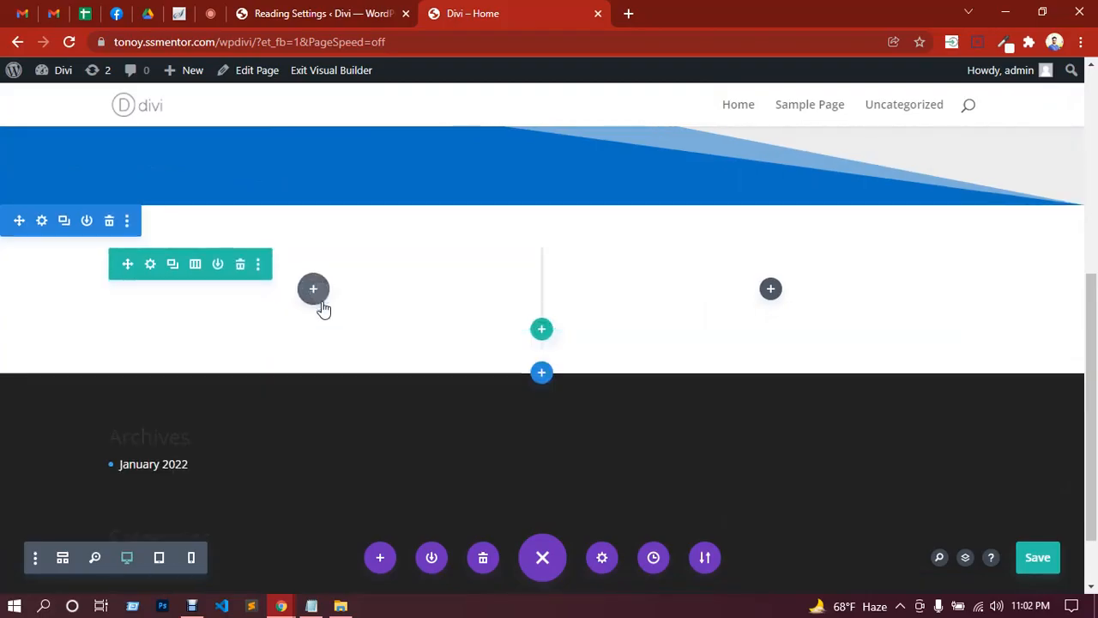
Insert a Blurb module in the first column of the new two-column row.
{"action": "left_click", "coordinate": [320, 304]}
{"action": "scroll", "coordinate": [337, 337], "scroll_direction": "down", "scroll_amount": 1}
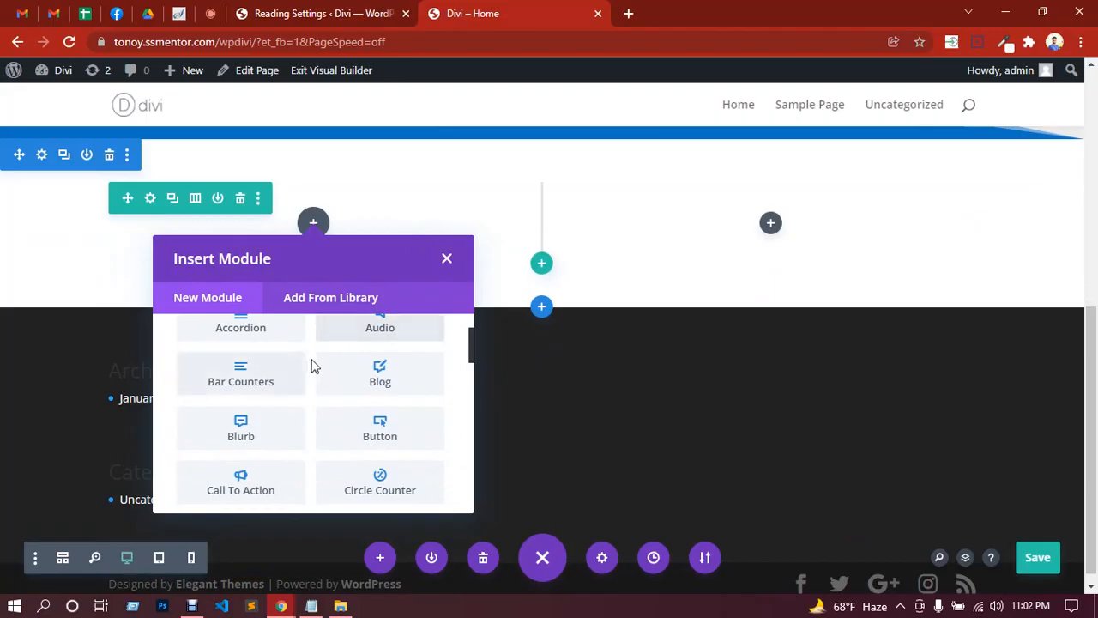
{"action": "scroll", "coordinate": [313, 366], "scroll_direction": "down", "scroll_amount": 1}
{"action": "left_click", "coordinate": [241, 352]}
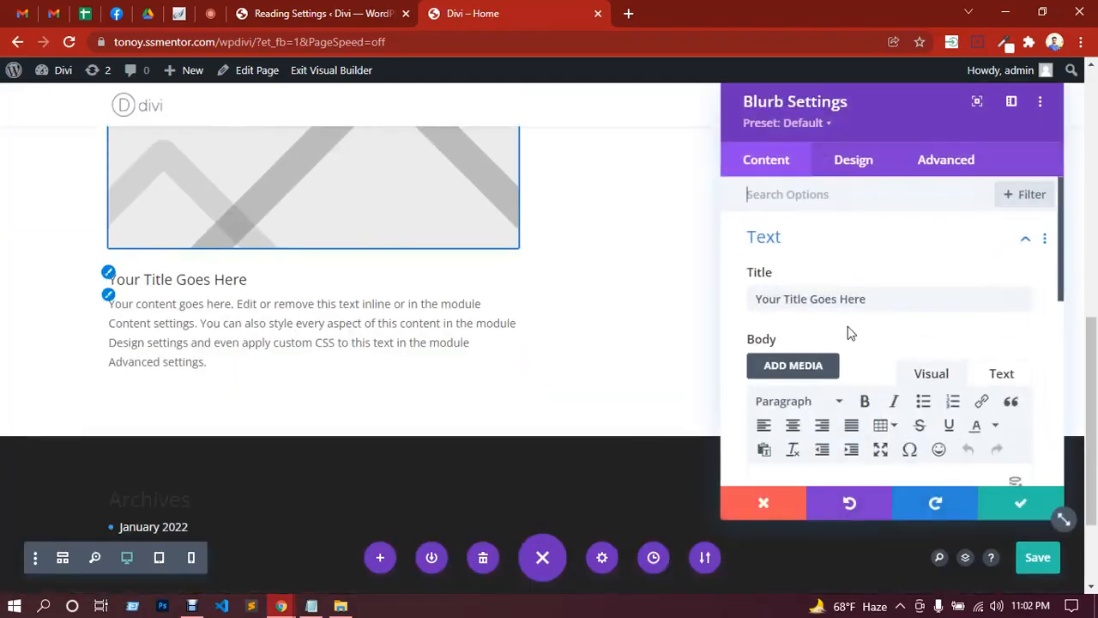
Replace the blurb's image with an icon and choose the lightbulb icon.
{"action": "scroll", "coordinate": [861, 303], "scroll_direction": "down", "scroll_amount": 2}
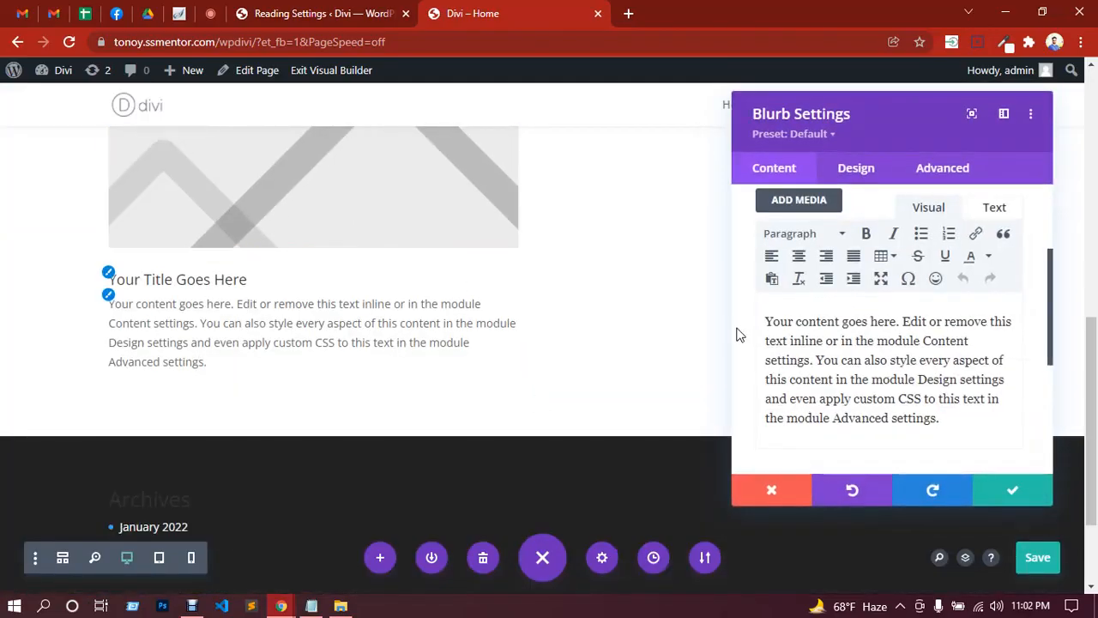
{"action": "scroll", "coordinate": [890, 350], "scroll_direction": "down", "scroll_amount": 5}
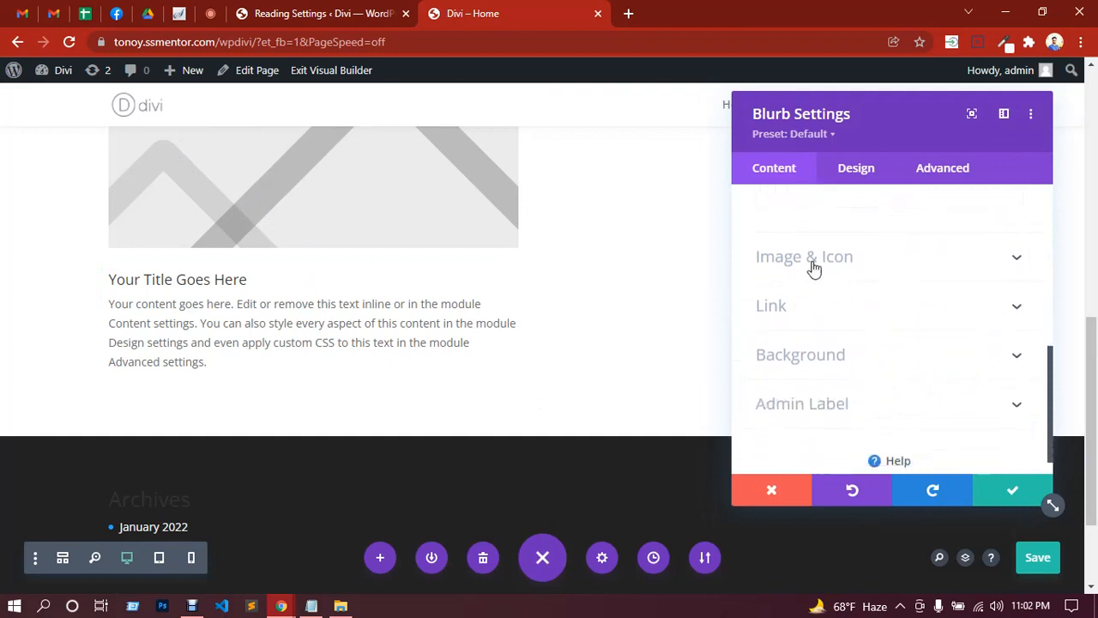
{"action": "left_click", "coordinate": [814, 261]}
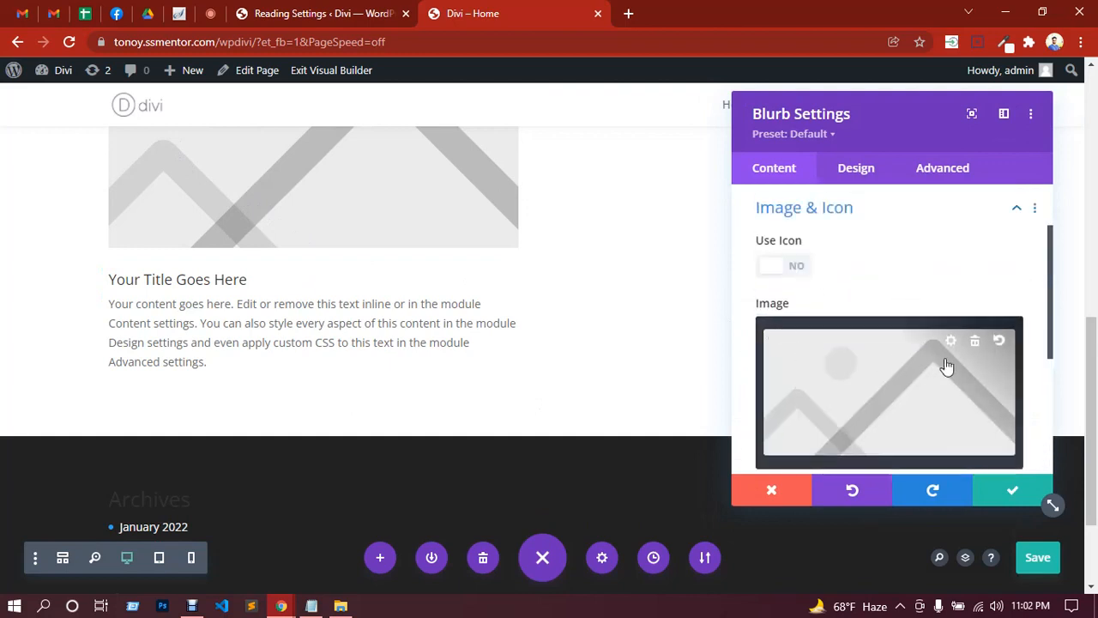
{"action": "left_click", "coordinate": [789, 266]}
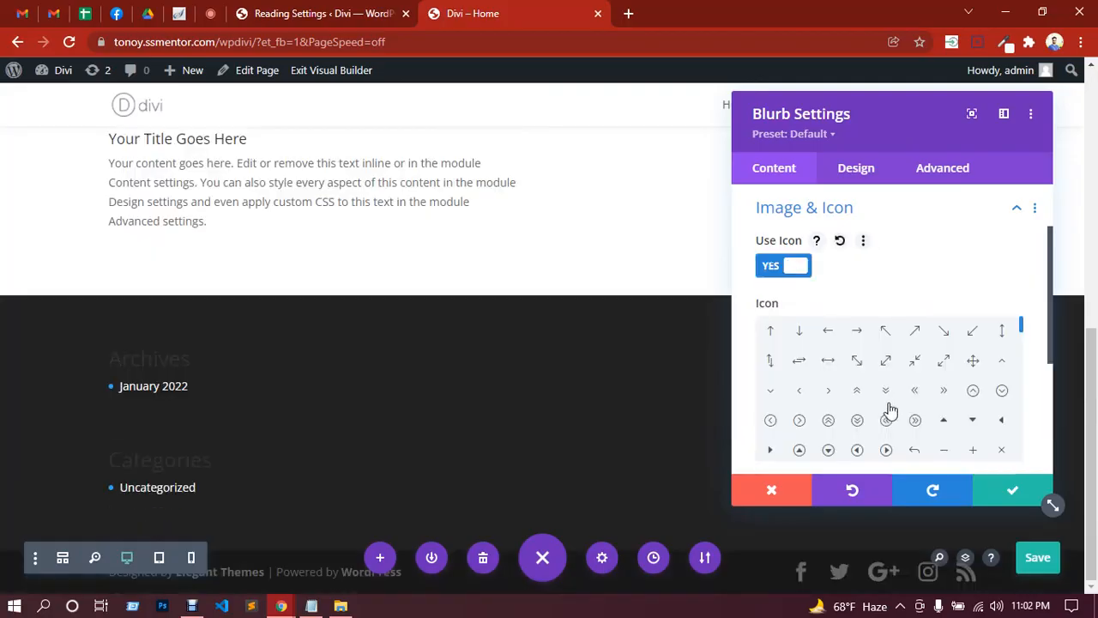
{"action": "scroll", "coordinate": [915, 447], "scroll_direction": "down", "scroll_amount": 5}
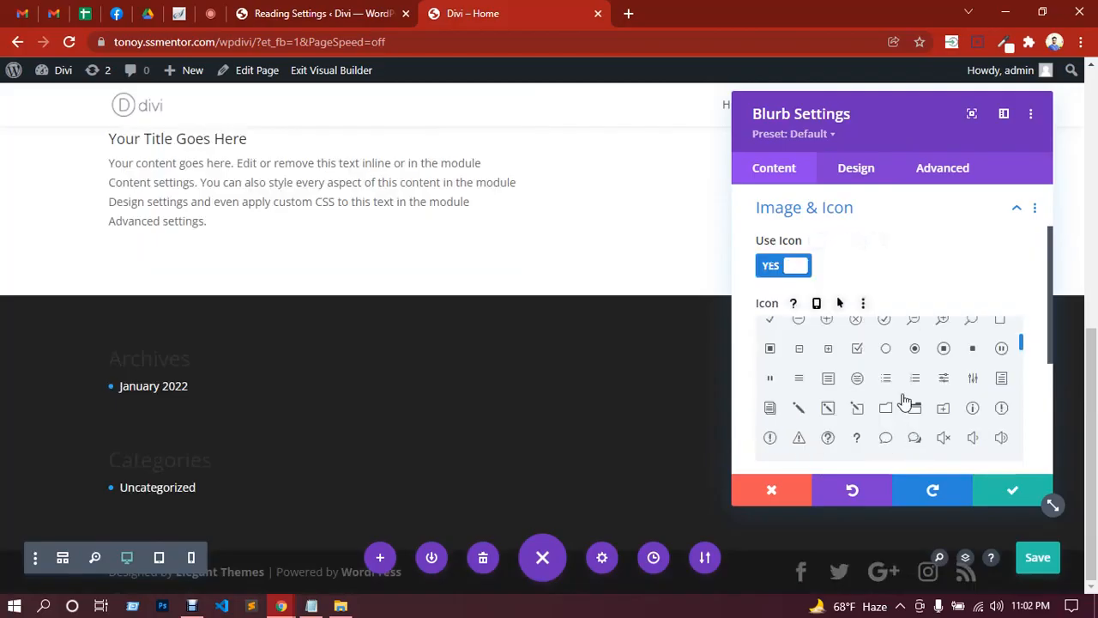
{"action": "scroll", "coordinate": [905, 402], "scroll_direction": "down", "scroll_amount": 3}
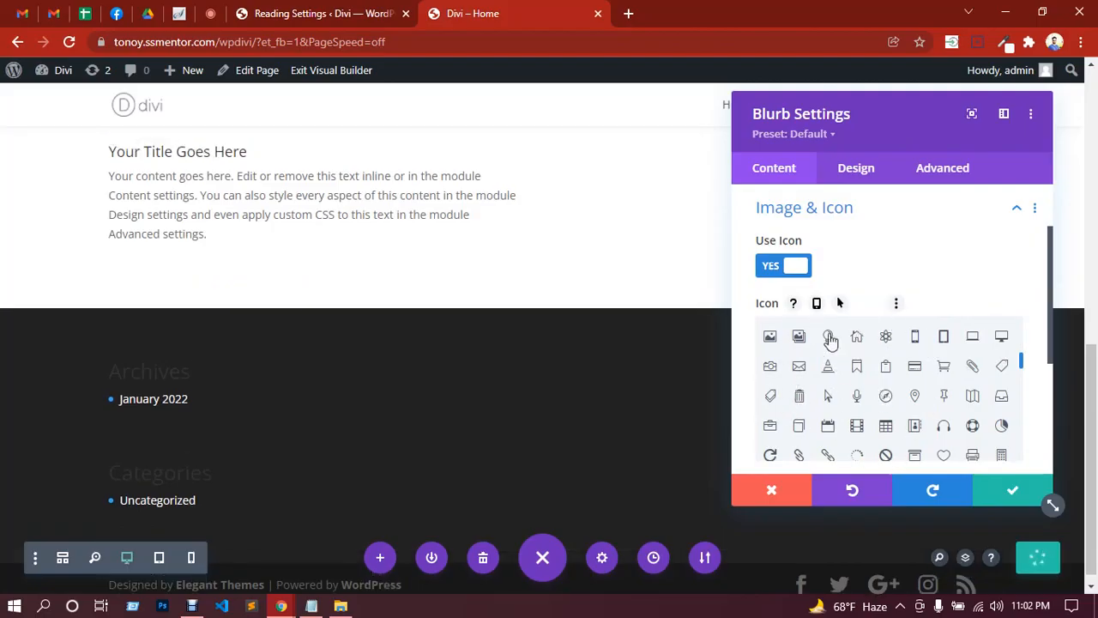
{"action": "left_click", "coordinate": [829, 337]}
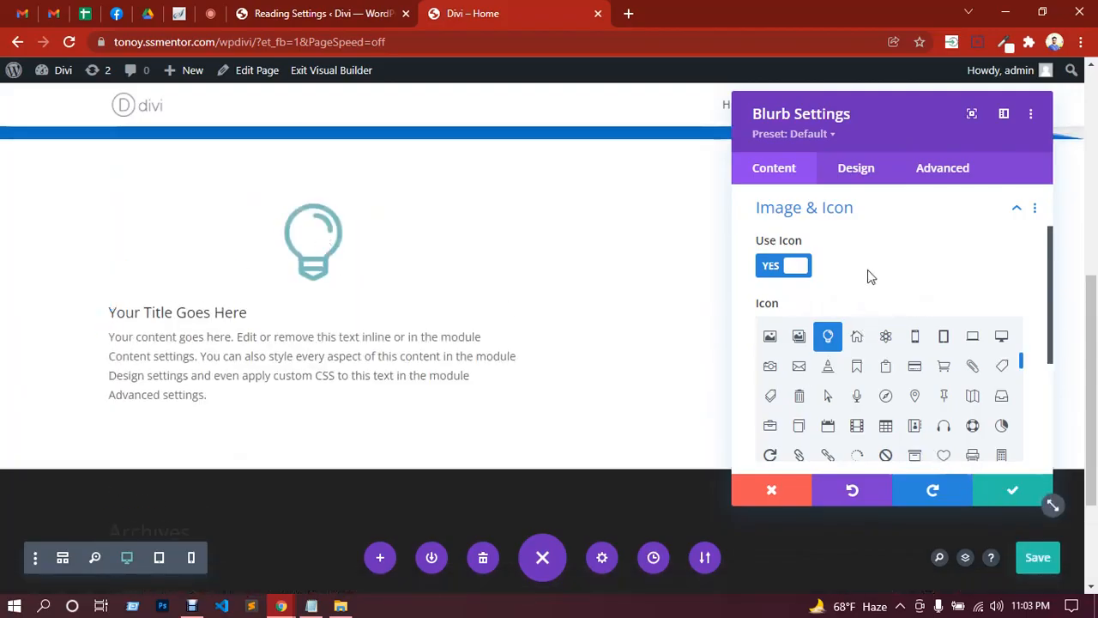
Try a white lightbulb icon on a circular background, and turn the circle back off.
{"action": "scroll", "coordinate": [872, 271], "scroll_direction": "down", "scroll_amount": 2}
{"action": "scroll", "coordinate": [886, 393], "scroll_direction": "down", "scroll_amount": 1}
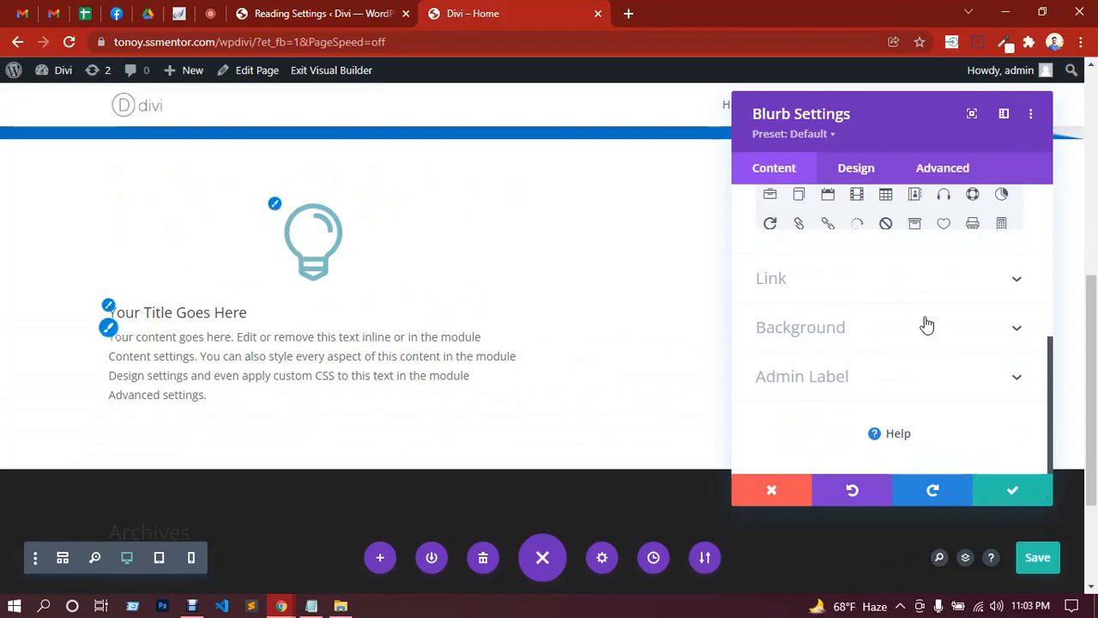
{"action": "scroll", "coordinate": [924, 323], "scroll_direction": "up", "scroll_amount": 4}
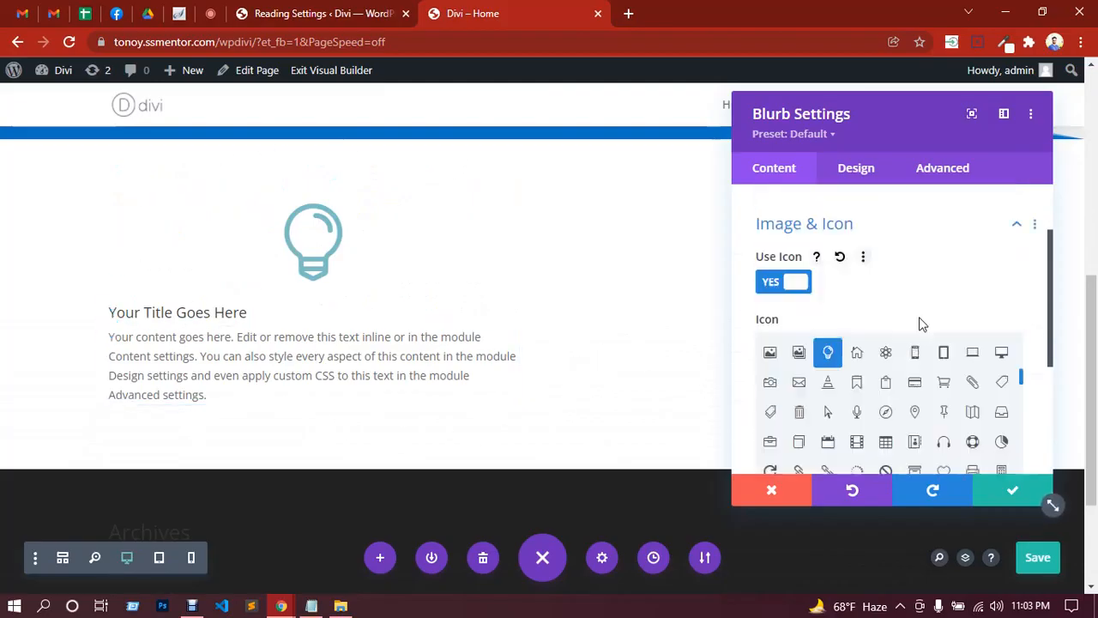
{"action": "left_click", "coordinate": [840, 169]}
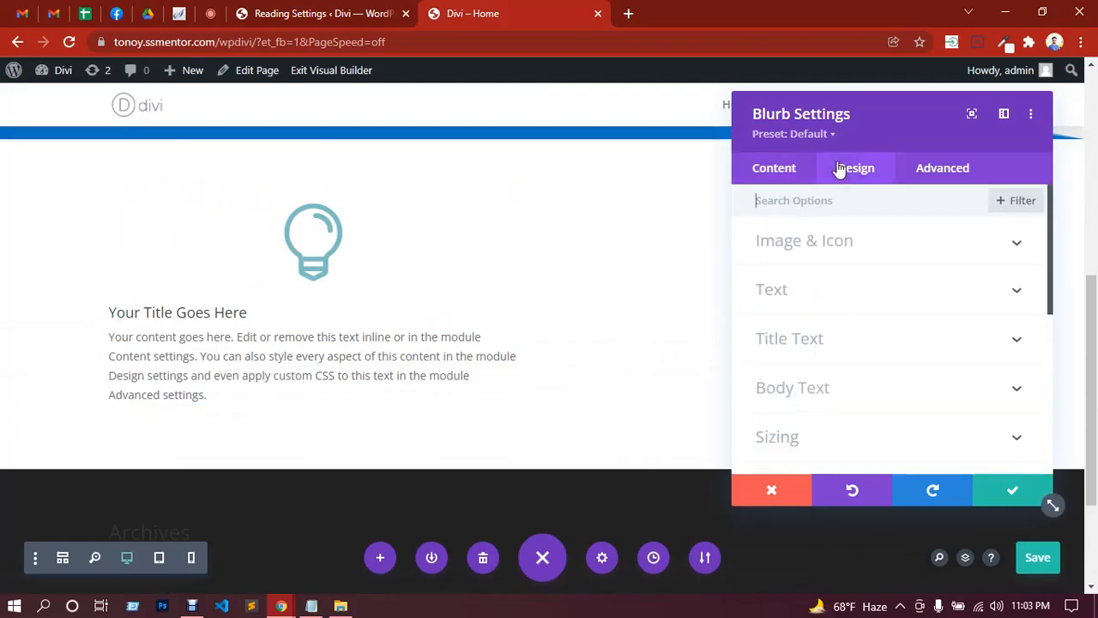
{"action": "left_click", "coordinate": [853, 248]}
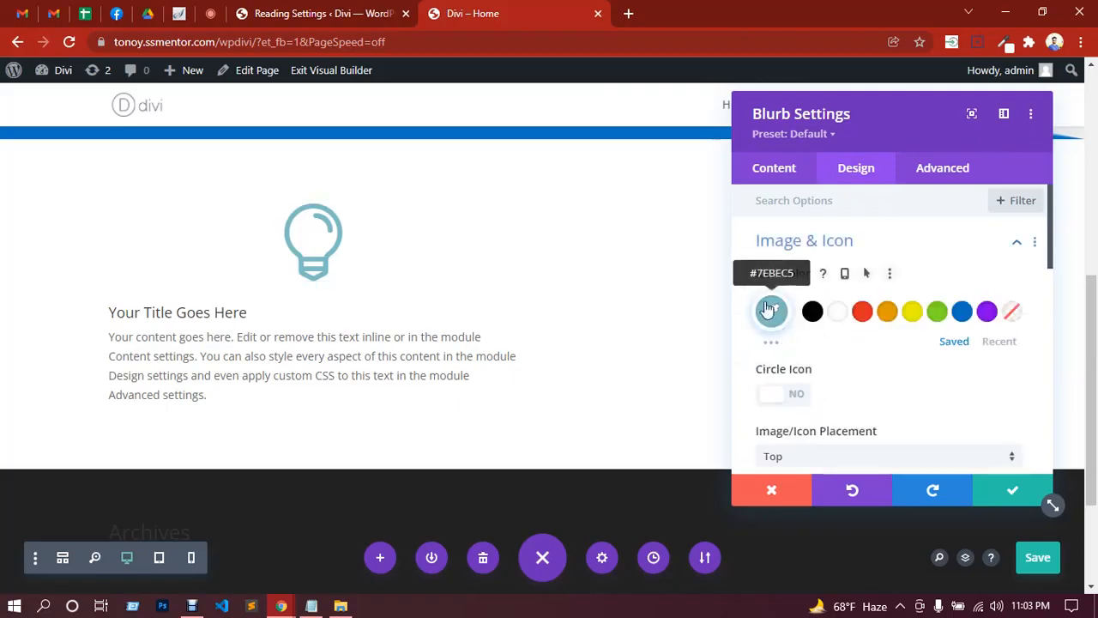
{"action": "left_click", "coordinate": [796, 397]}
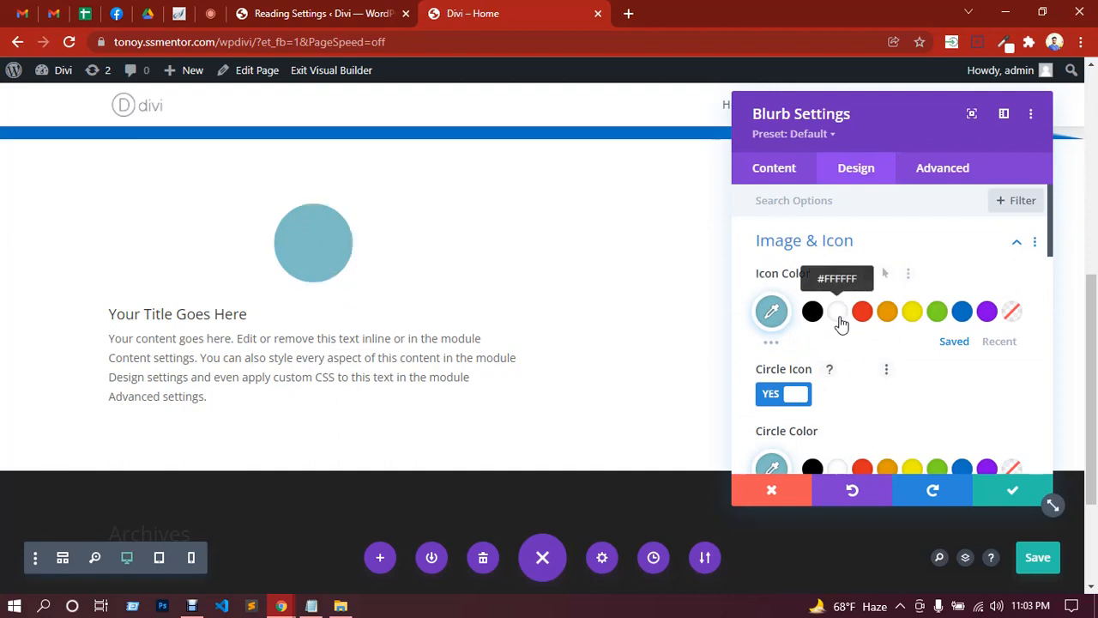
{"action": "left_click", "coordinate": [837, 312]}
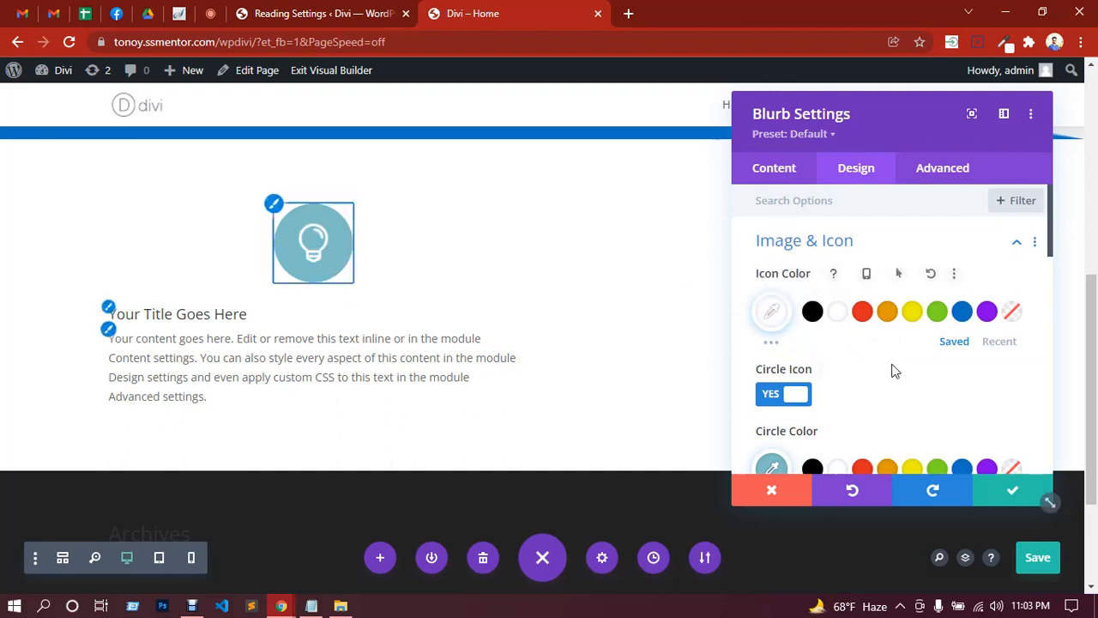
{"action": "scroll", "coordinate": [892, 370], "scroll_direction": "down", "scroll_amount": 2}
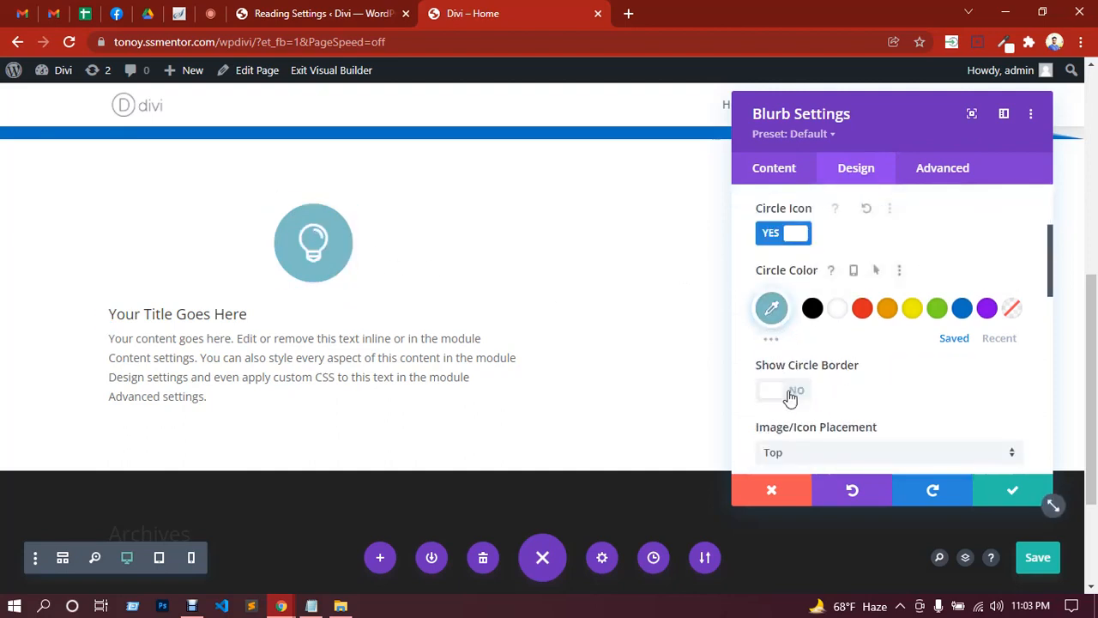
{"action": "scroll", "coordinate": [806, 361], "scroll_direction": "up", "scroll_amount": 2}
{"action": "left_click", "coordinate": [776, 322]}
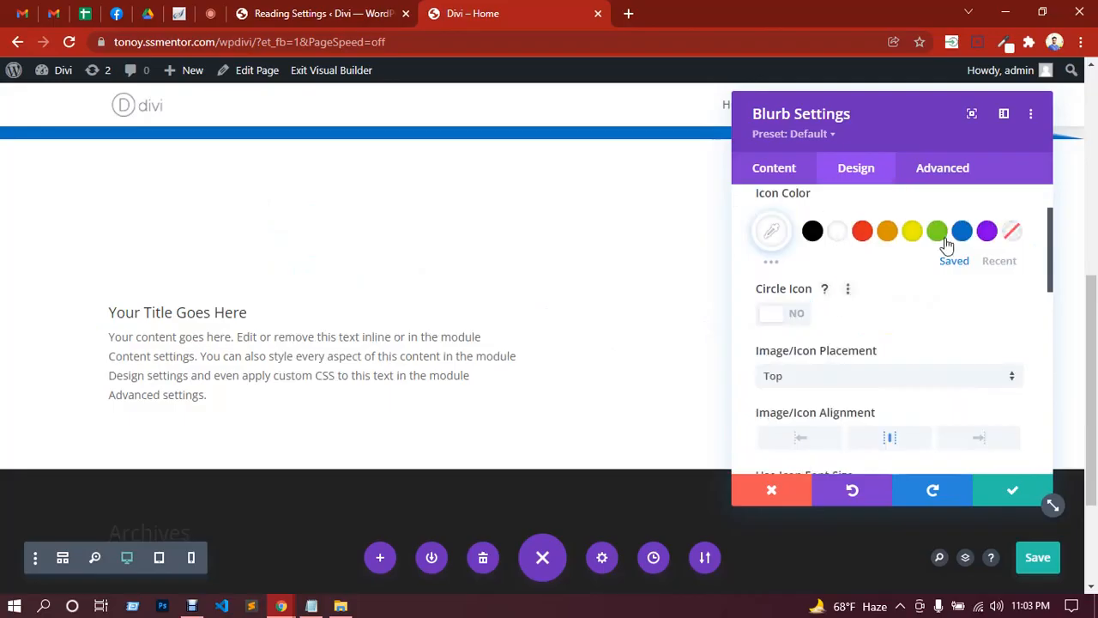
Set the blurb's icon color to the saved purple swatch.
{"action": "left_click", "coordinate": [987, 231]}
{"action": "scroll", "coordinate": [889, 326], "scroll_direction": "down", "scroll_amount": 3}
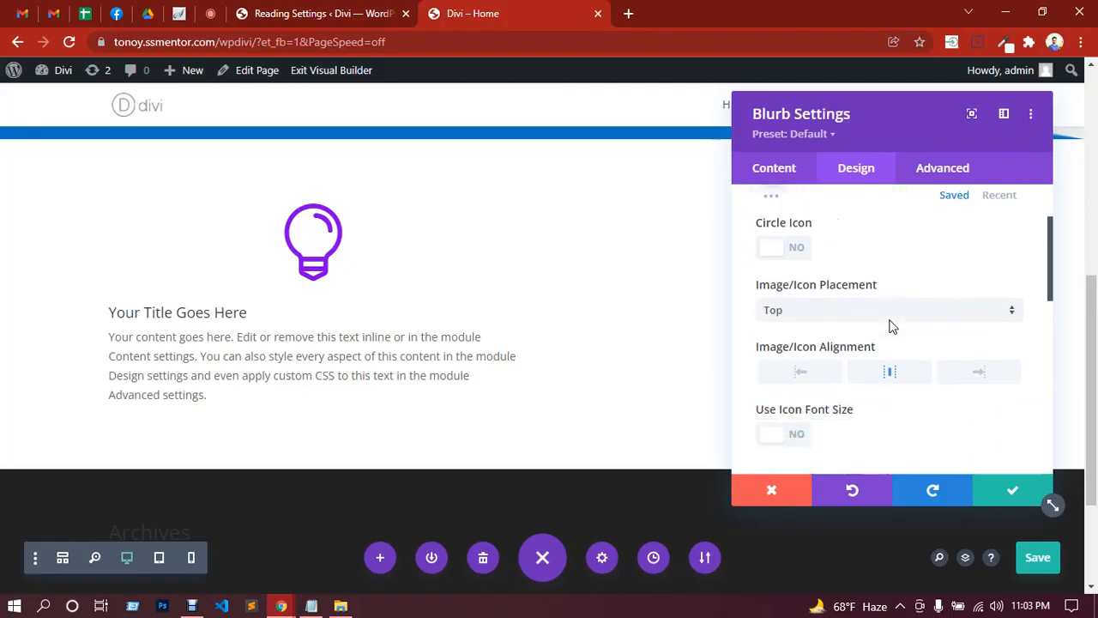
{"action": "scroll", "coordinate": [806, 344], "scroll_direction": "up", "scroll_amount": 3}
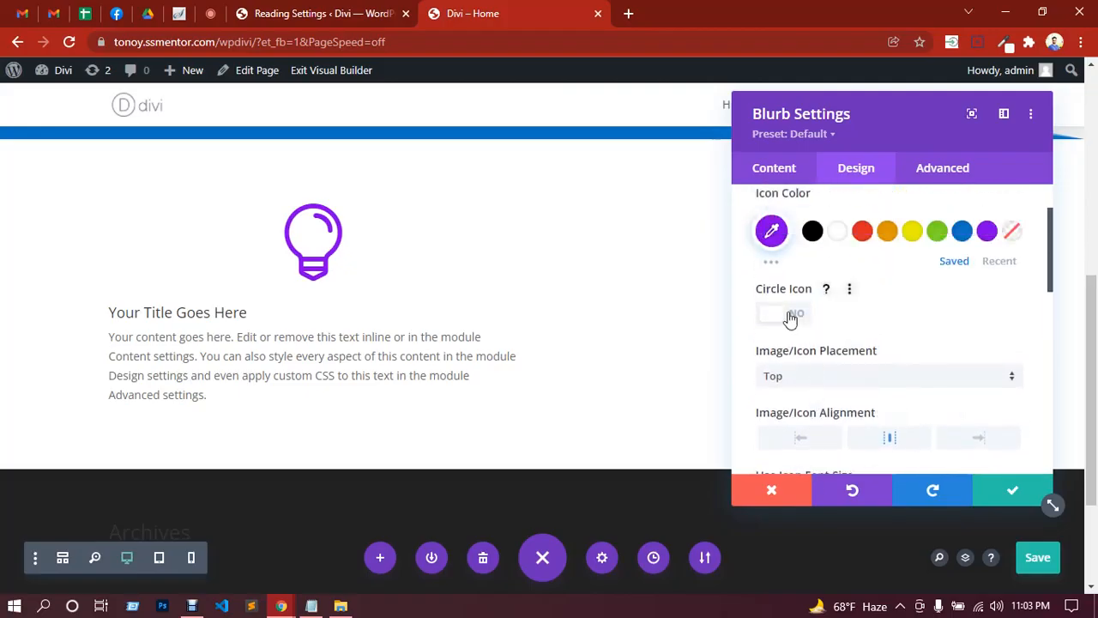
Enable the circle around the blurb icon with white #FFFFFF as its circle color, and show the circle border.
{"action": "left_click", "coordinate": [798, 316]}
{"action": "scroll", "coordinate": [802, 322], "scroll_direction": "down", "scroll_amount": 1}
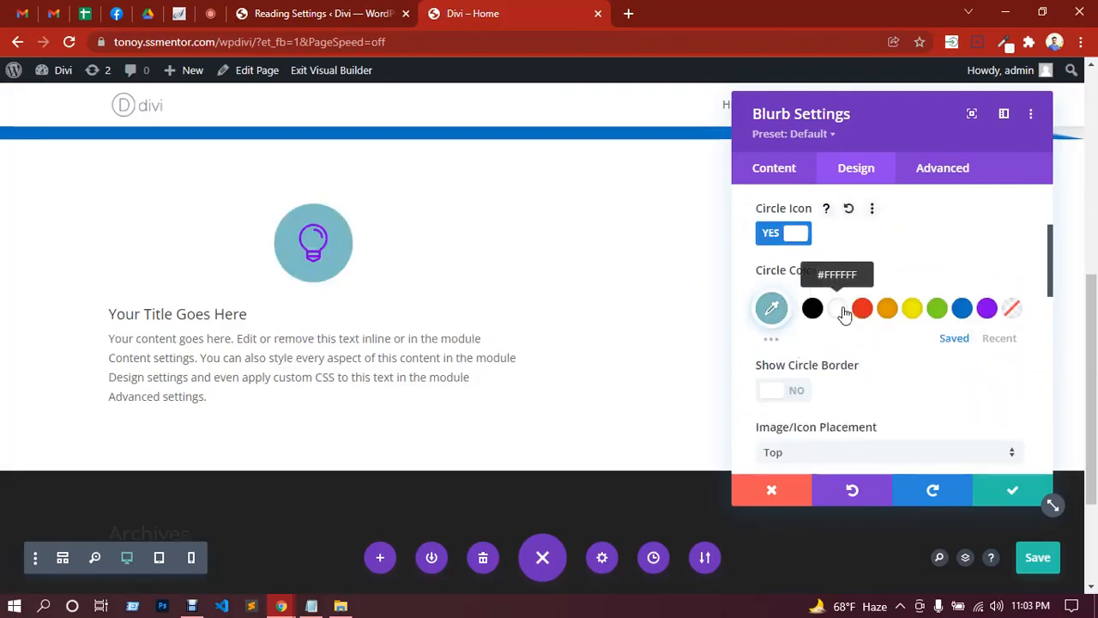
{"action": "left_click", "coordinate": [841, 310]}
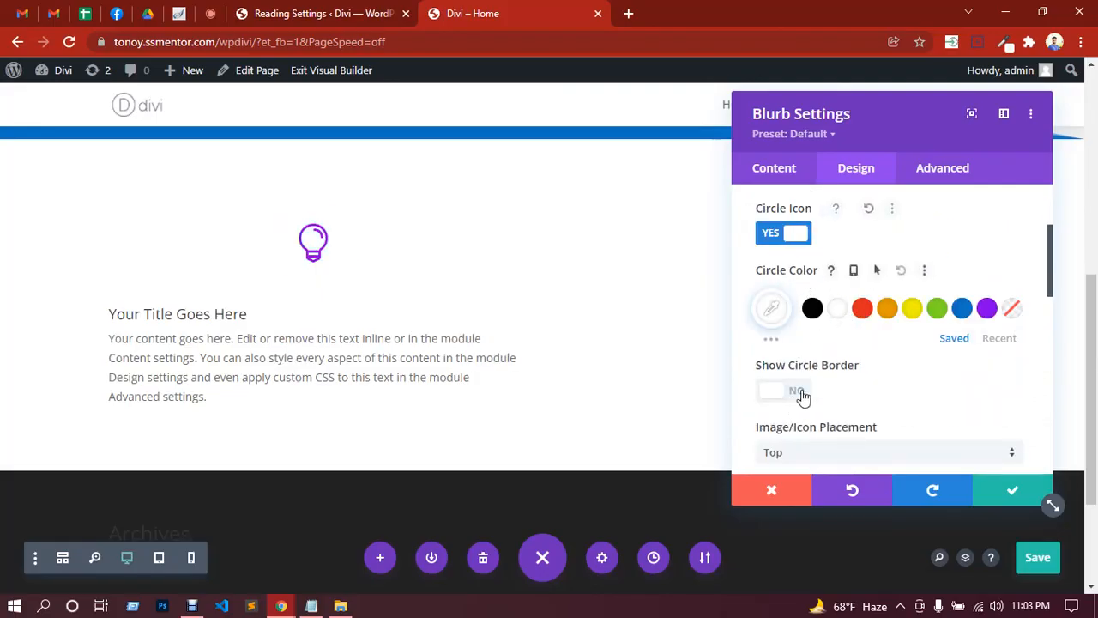
{"action": "left_click", "coordinate": [798, 393]}
{"action": "scroll", "coordinate": [943, 360], "scroll_direction": "down", "scroll_amount": 2}
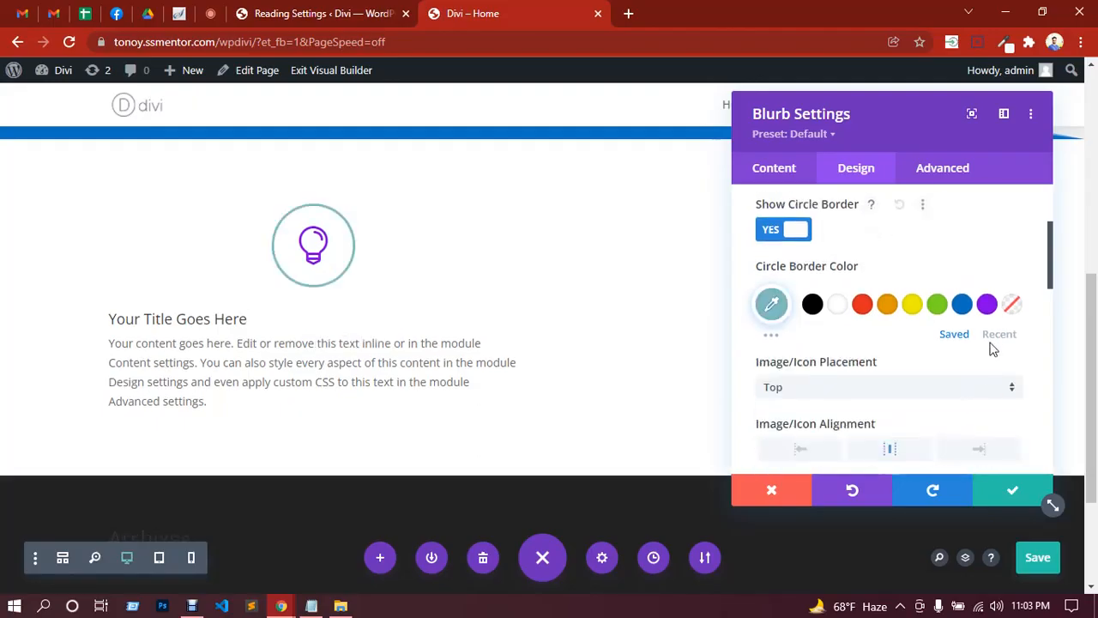
Try purple as the blurb icon's circle color and set it back to white #FFFFFF.
{"action": "left_click", "coordinate": [986, 308]}
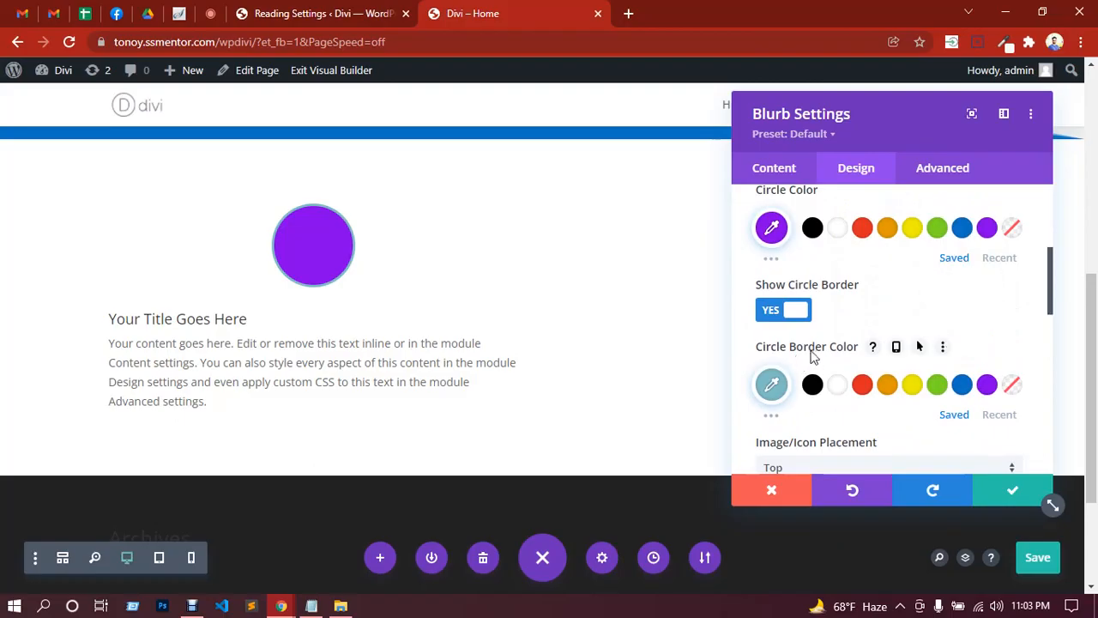
{"action": "scroll", "coordinate": [824, 356], "scroll_direction": "down", "scroll_amount": 2}
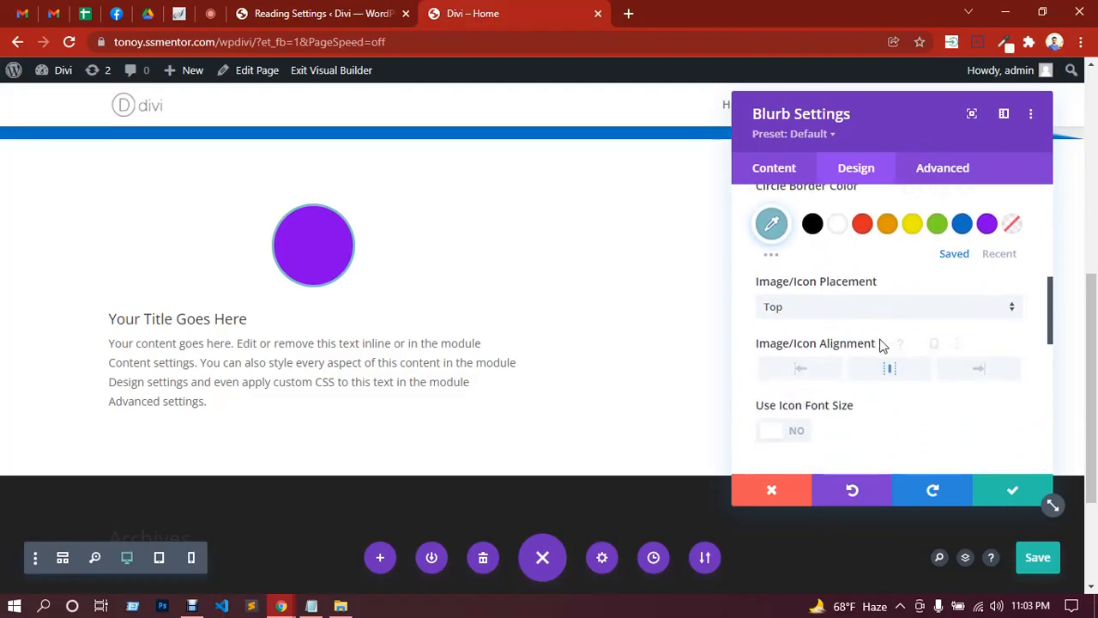
{"action": "scroll", "coordinate": [884, 346], "scroll_direction": "down", "scroll_amount": 1}
{"action": "scroll", "coordinate": [881, 345], "scroll_direction": "up", "scroll_amount": 5}
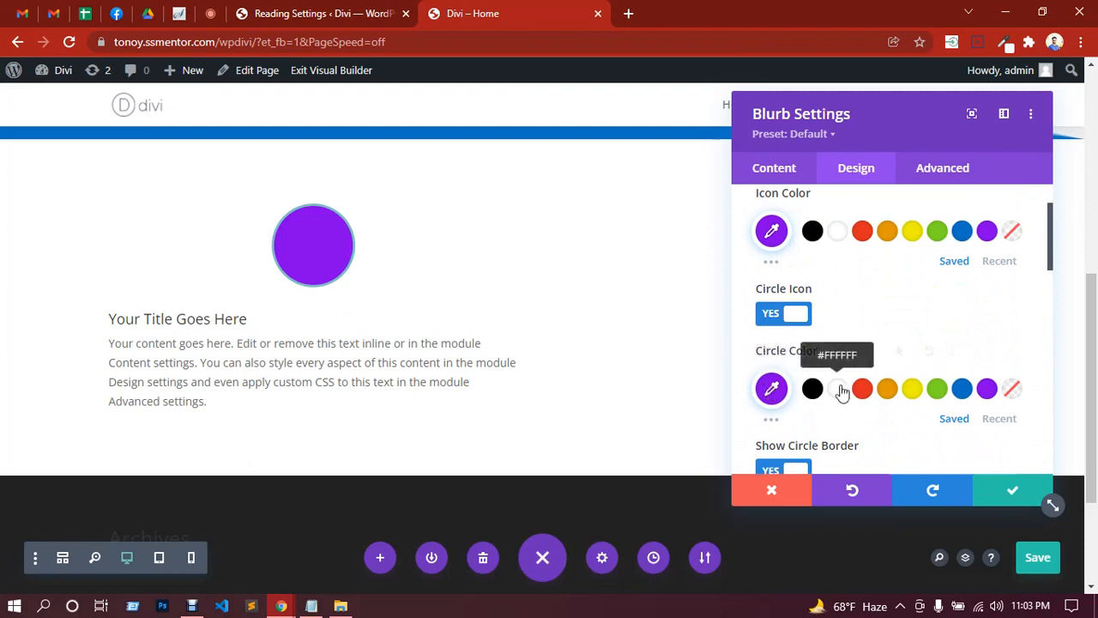
{"action": "left_click", "coordinate": [838, 389]}
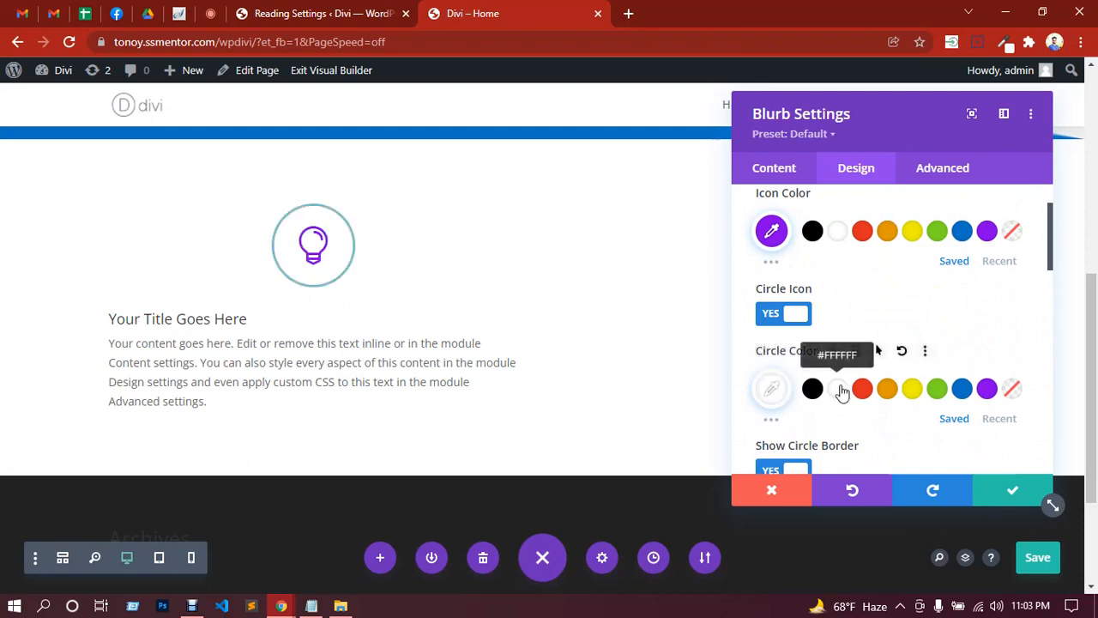
Set the blurb icon's circle border color to purple #8300E9.
{"action": "scroll", "coordinate": [968, 397], "scroll_direction": "down", "scroll_amount": 2}
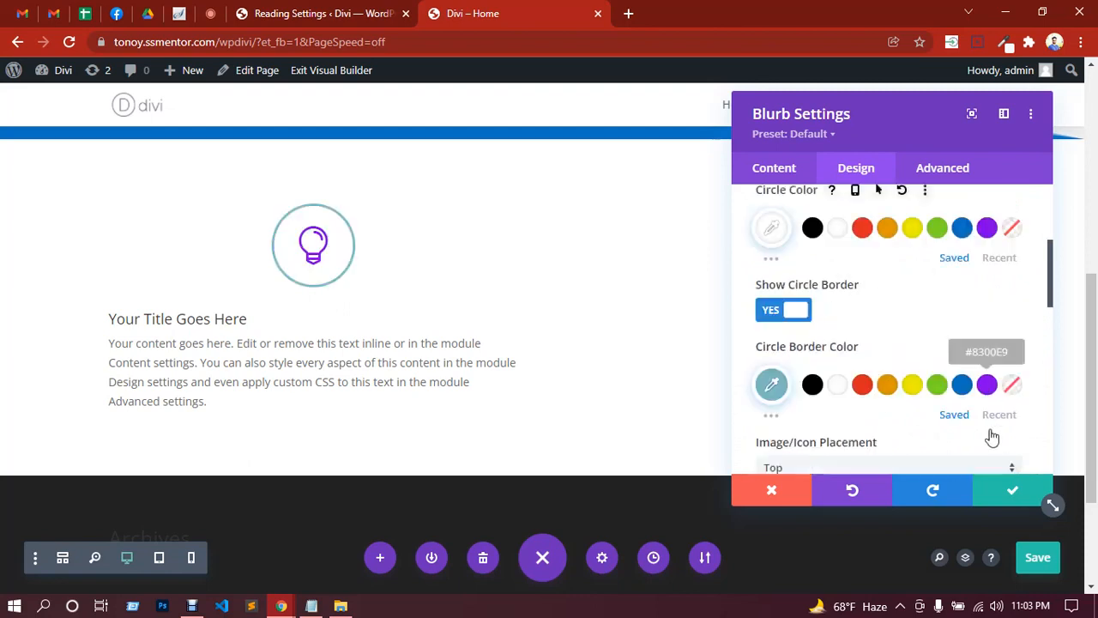
{"action": "left_click", "coordinate": [988, 387]}
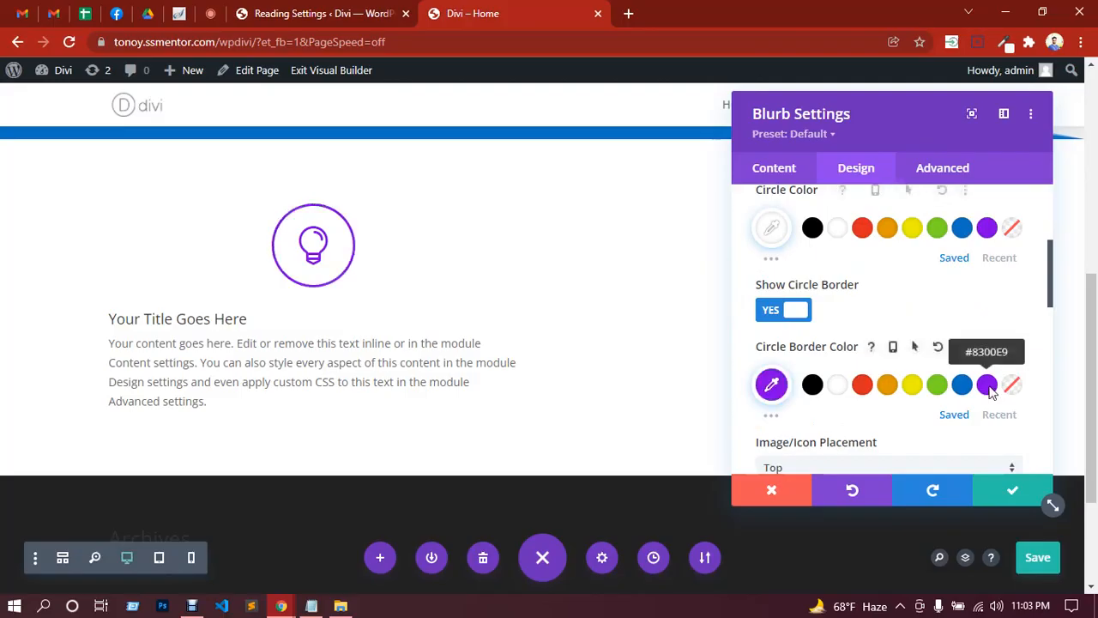
{"action": "scroll", "coordinate": [824, 305], "scroll_direction": "down", "scroll_amount": 2}
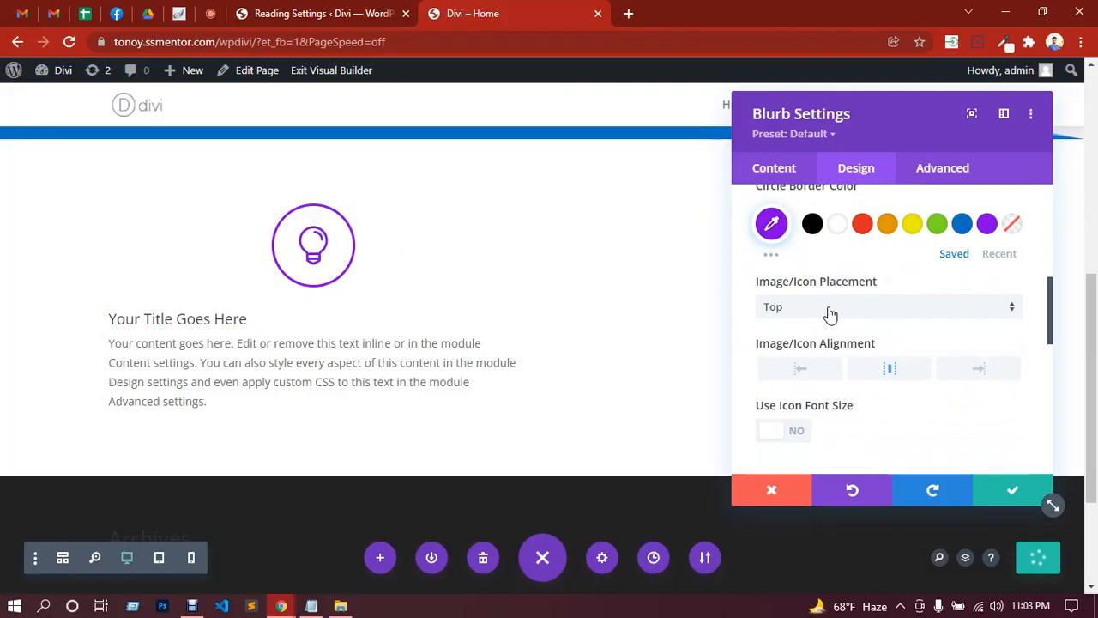
Place the blurb's icon to the left of its text and enable a custom icon font size of 85px.
{"action": "left_click", "coordinate": [829, 314]}
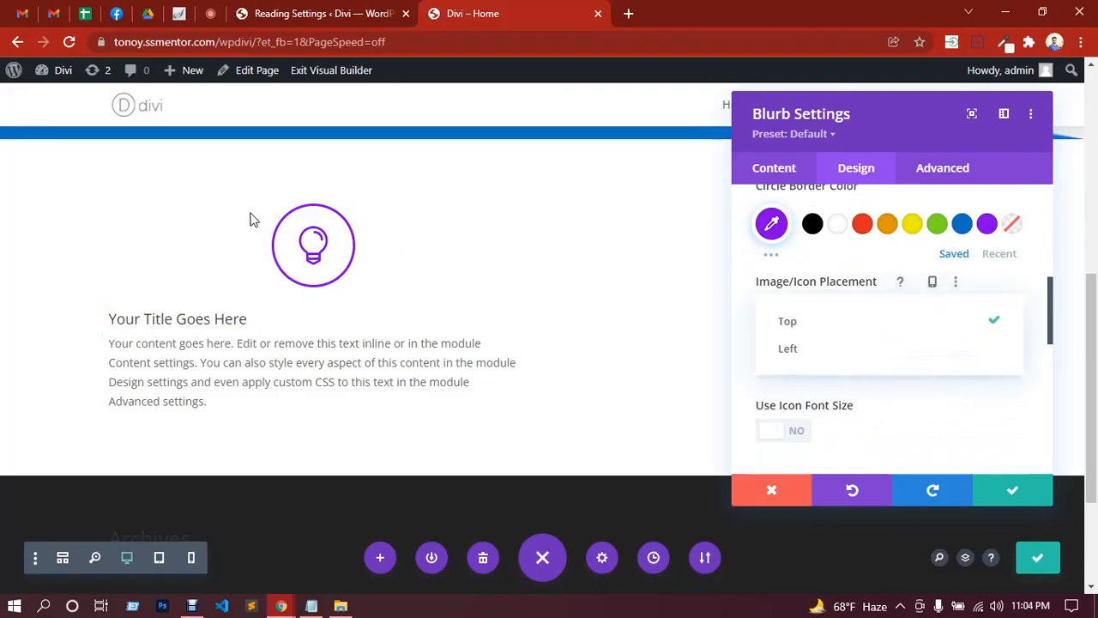
{"action": "left_click", "coordinate": [798, 350]}
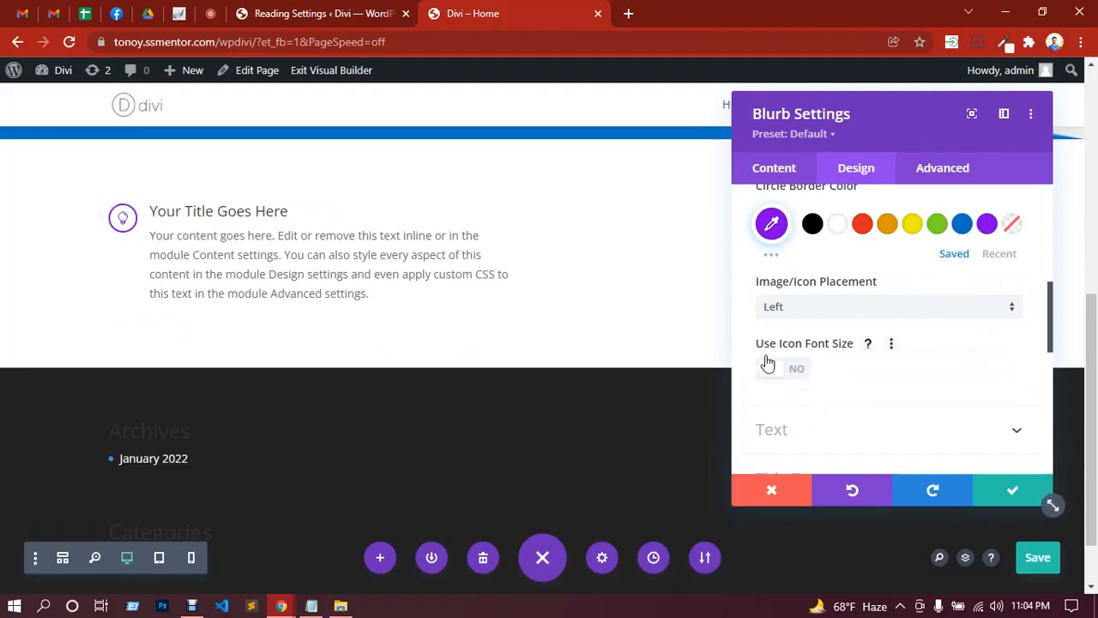
{"action": "left_click", "coordinate": [800, 375]}
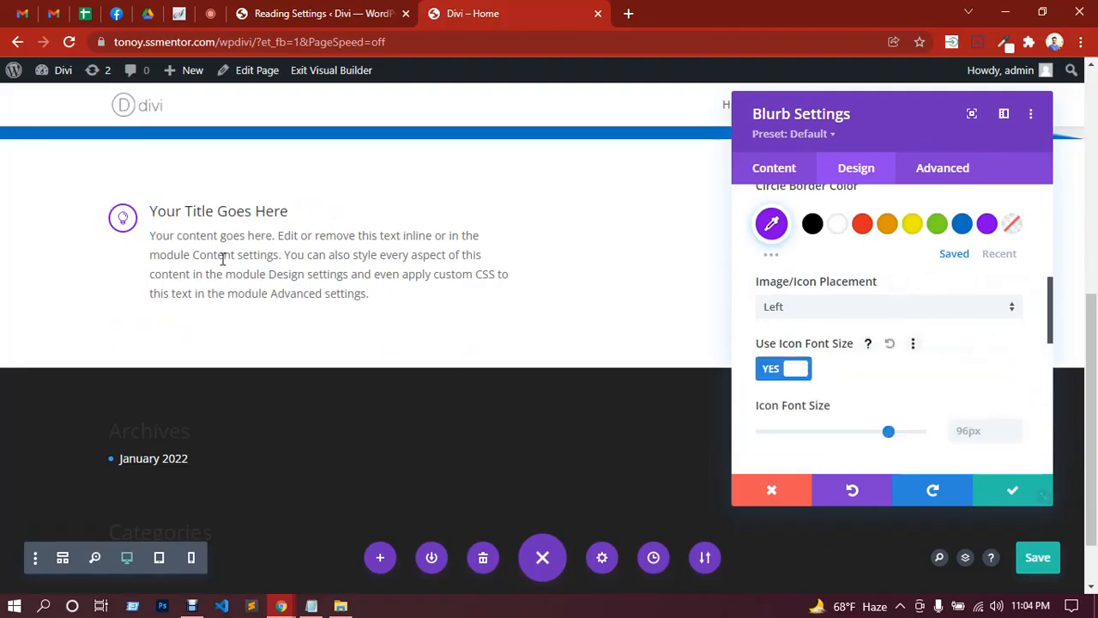
{"action": "scroll", "coordinate": [910, 377], "scroll_direction": "down", "scroll_amount": 2}
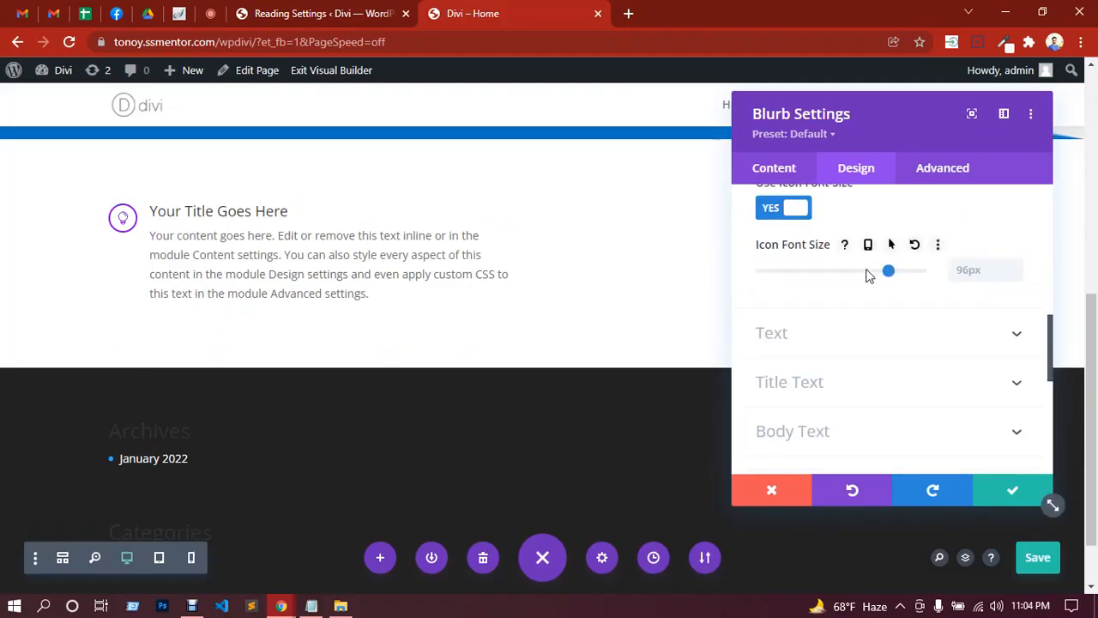
{"action": "mouse_move", "coordinate": [866, 274]}
{"action": "left_mouse_down"}
{"action": "mouse_move", "coordinate": [847, 277]}
{"action": "mouse_move", "coordinate": [876, 279]}
{"action": "left_mouse_up"}
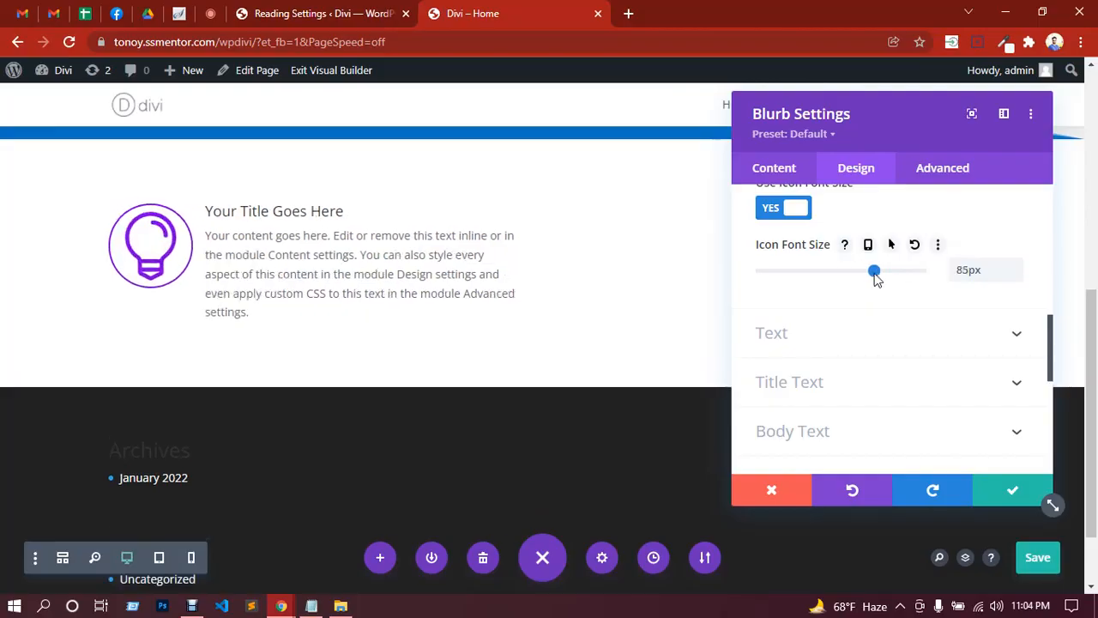
Set the blurb's image/icon placement back to Top.
{"action": "scroll", "coordinate": [898, 307], "scroll_direction": "up", "scroll_amount": 3}
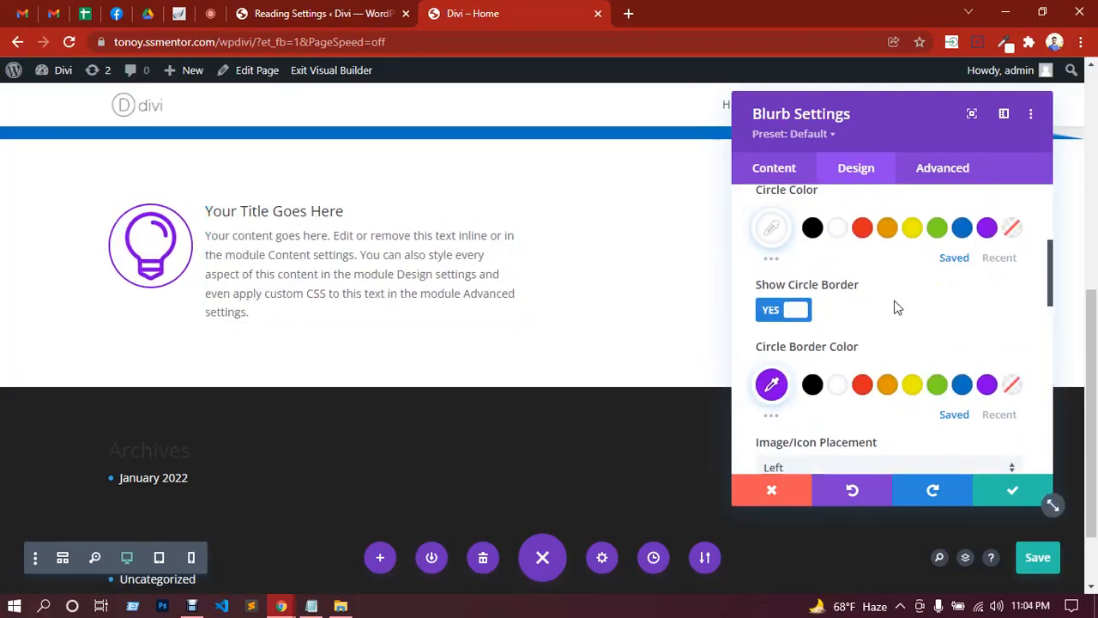
{"action": "scroll", "coordinate": [900, 308], "scroll_direction": "up", "scroll_amount": 3}
{"action": "scroll", "coordinate": [906, 308], "scroll_direction": "down", "scroll_amount": 2}
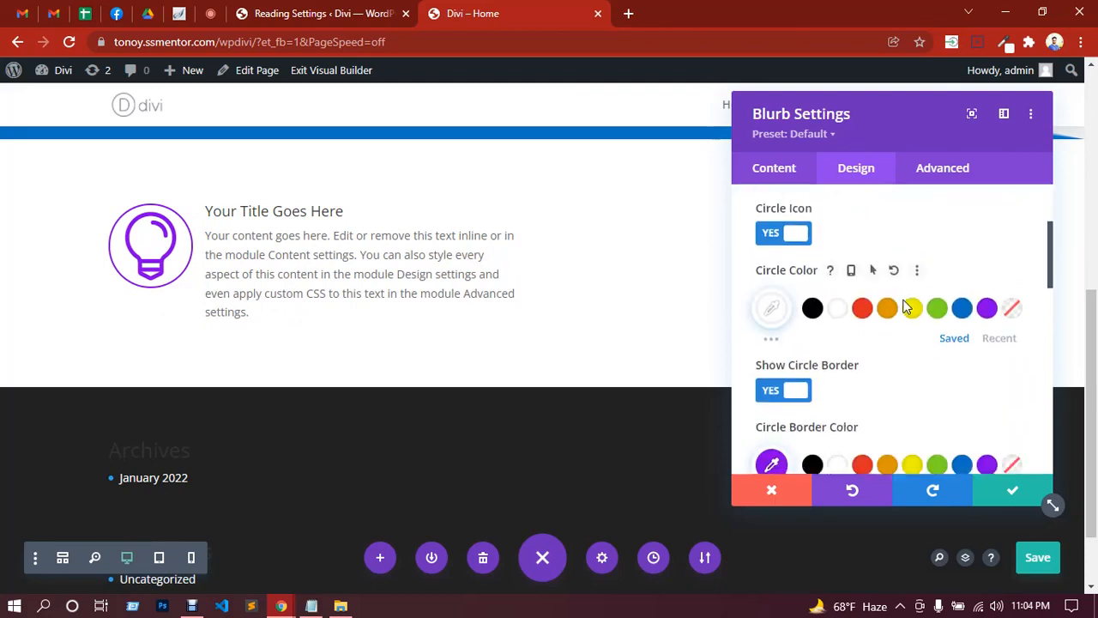
{"action": "scroll", "coordinate": [906, 307], "scroll_direction": "up", "scroll_amount": 2}
{"action": "scroll", "coordinate": [904, 302], "scroll_direction": "down", "scroll_amount": 2}
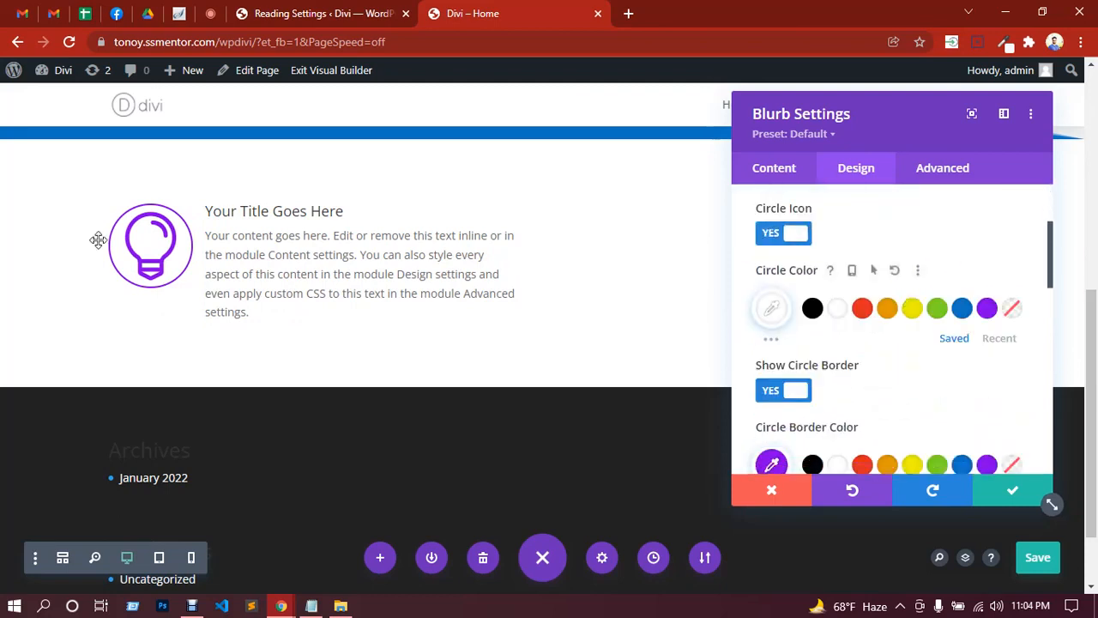
{"action": "scroll", "coordinate": [97, 239], "scroll_direction": "down", "scroll_amount": 1}
{"action": "scroll", "coordinate": [897, 318], "scroll_direction": "down", "scroll_amount": 2}
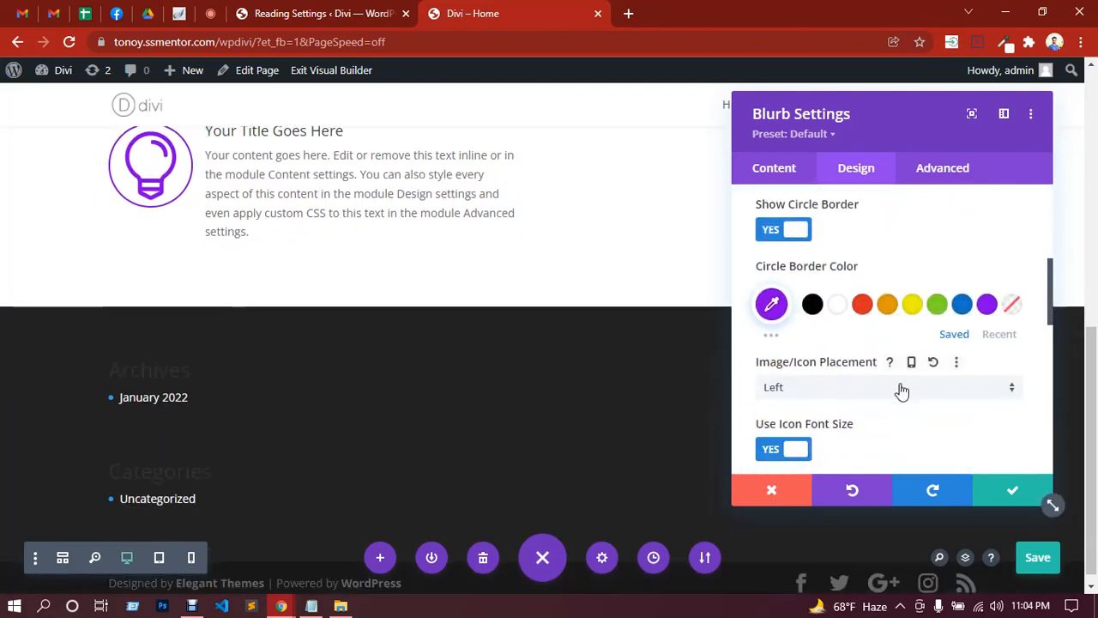
{"action": "left_click", "coordinate": [901, 388]}
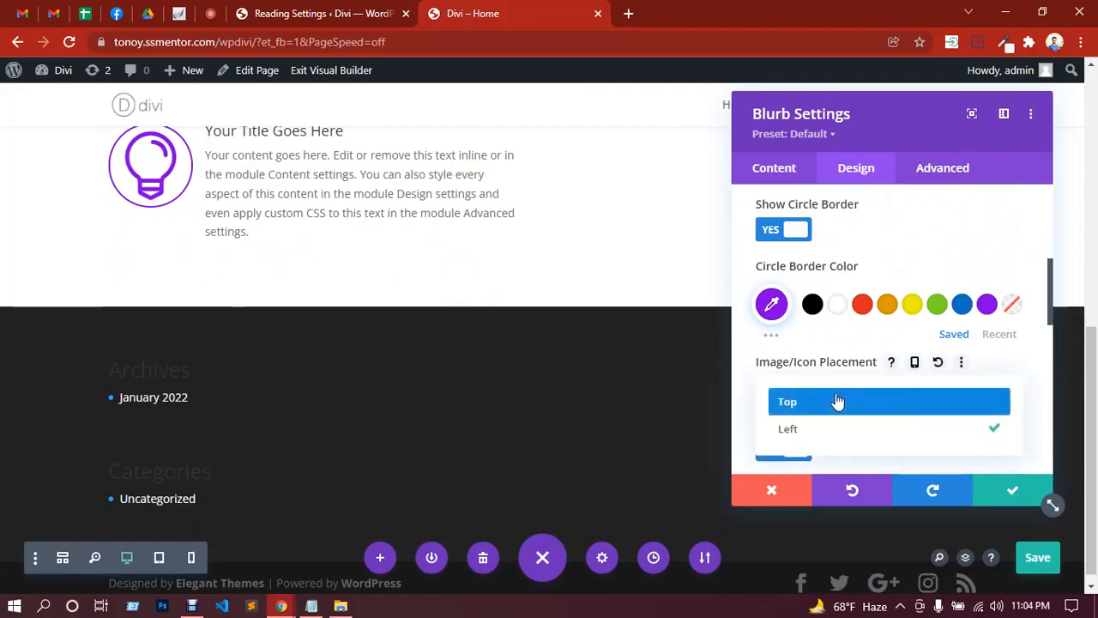
{"action": "left_click", "coordinate": [838, 402]}
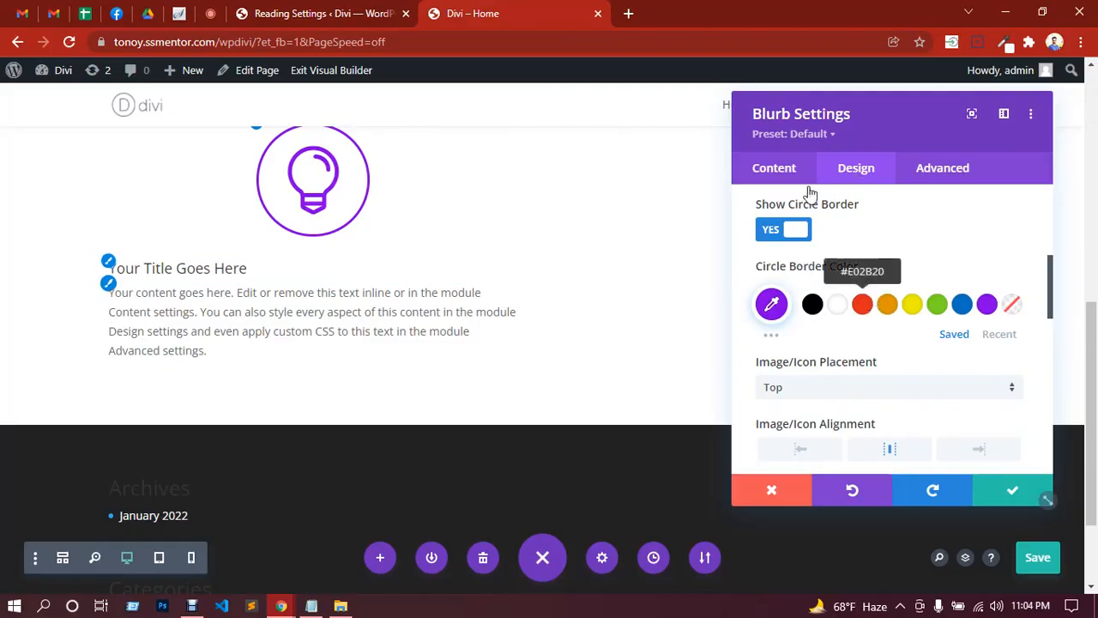
Center-align the blurb's title and body text in its general text design settings.
{"action": "scroll", "coordinate": [824, 219], "scroll_direction": "down", "scroll_amount": 4}
{"action": "scroll", "coordinate": [858, 257], "scroll_direction": "up", "scroll_amount": 5}
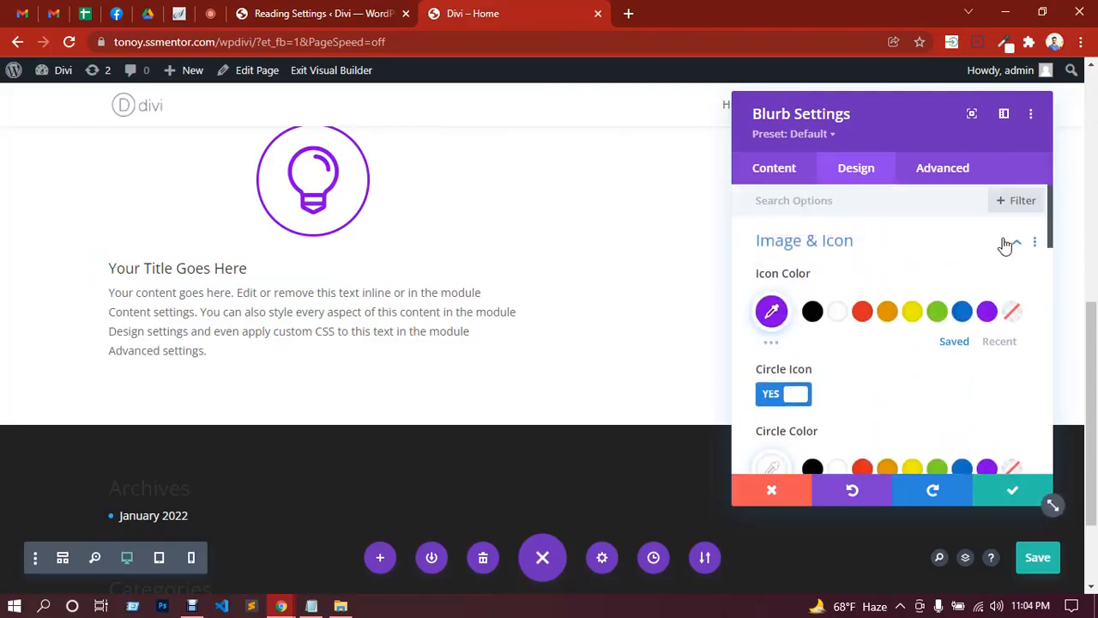
{"action": "left_click", "coordinate": [1005, 246]}
{"action": "left_click", "coordinate": [875, 292]}
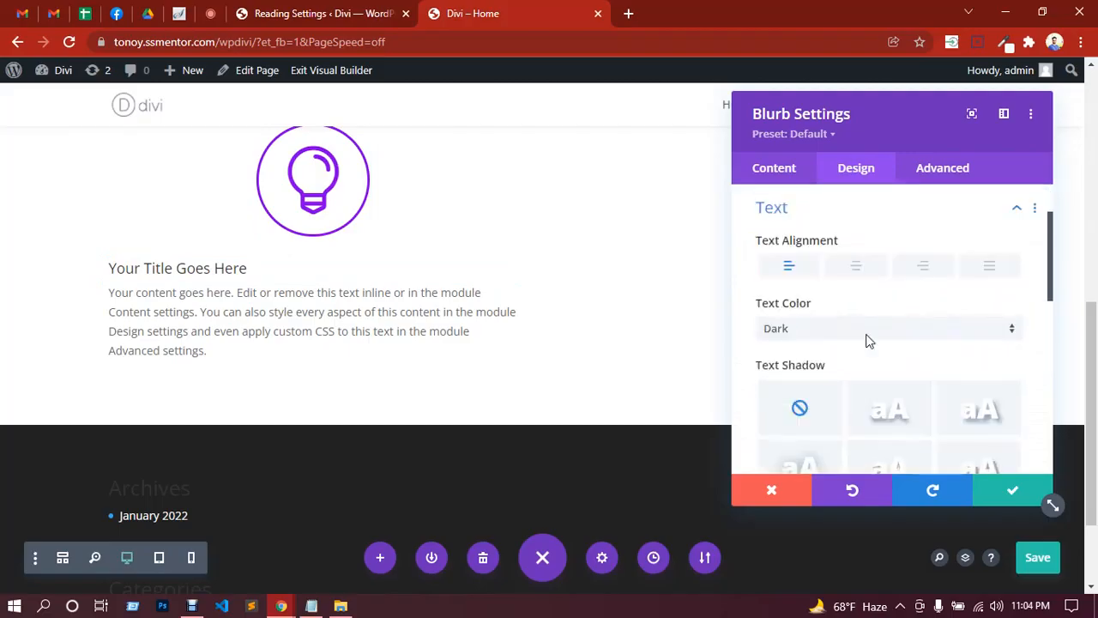
{"action": "left_click", "coordinate": [860, 269]}
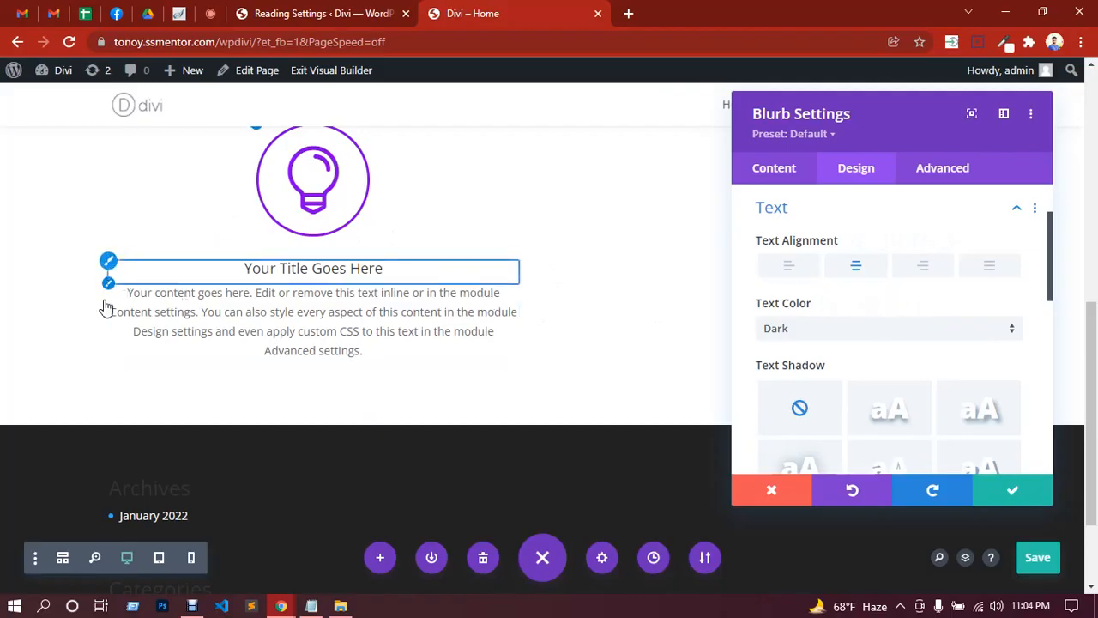
{"action": "scroll", "coordinate": [349, 356], "scroll_direction": "up", "scroll_amount": 1}
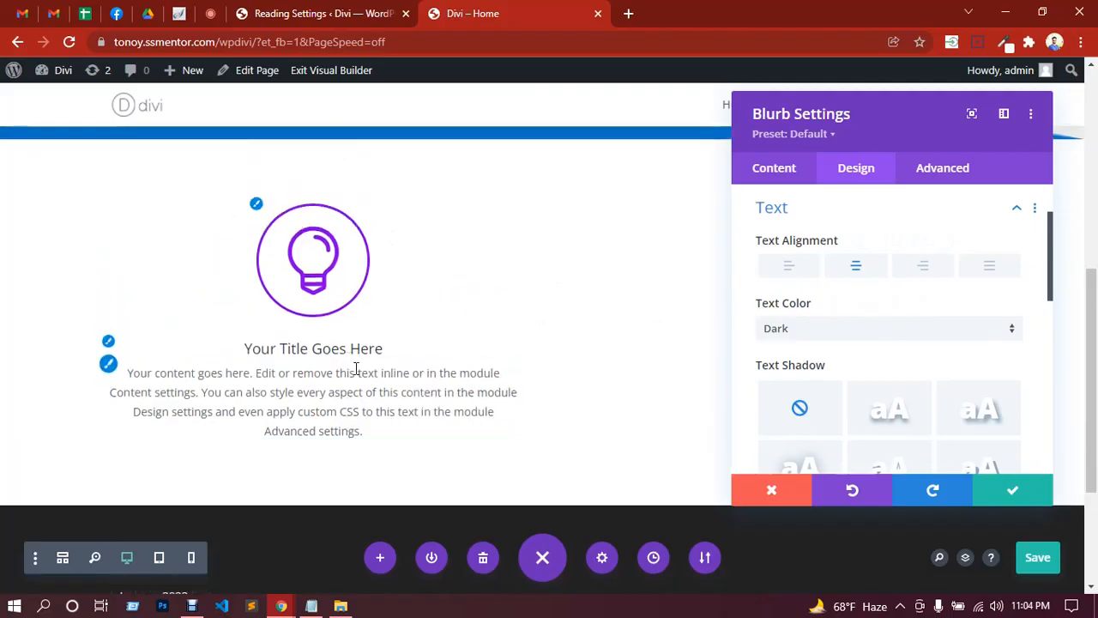
{"action": "scroll", "coordinate": [866, 289], "scroll_direction": "down", "scroll_amount": 2}
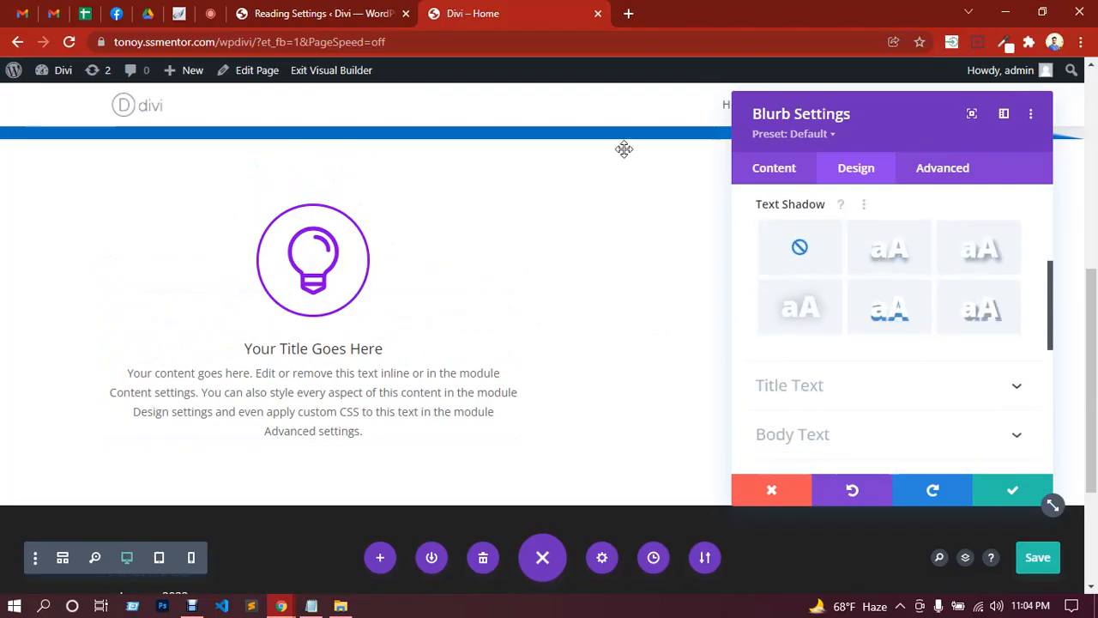
Check the Google Meet in-call messages, return to the Divi homepage and save the blurb's settings.
{"action": "left_click", "coordinate": [216, 14]}
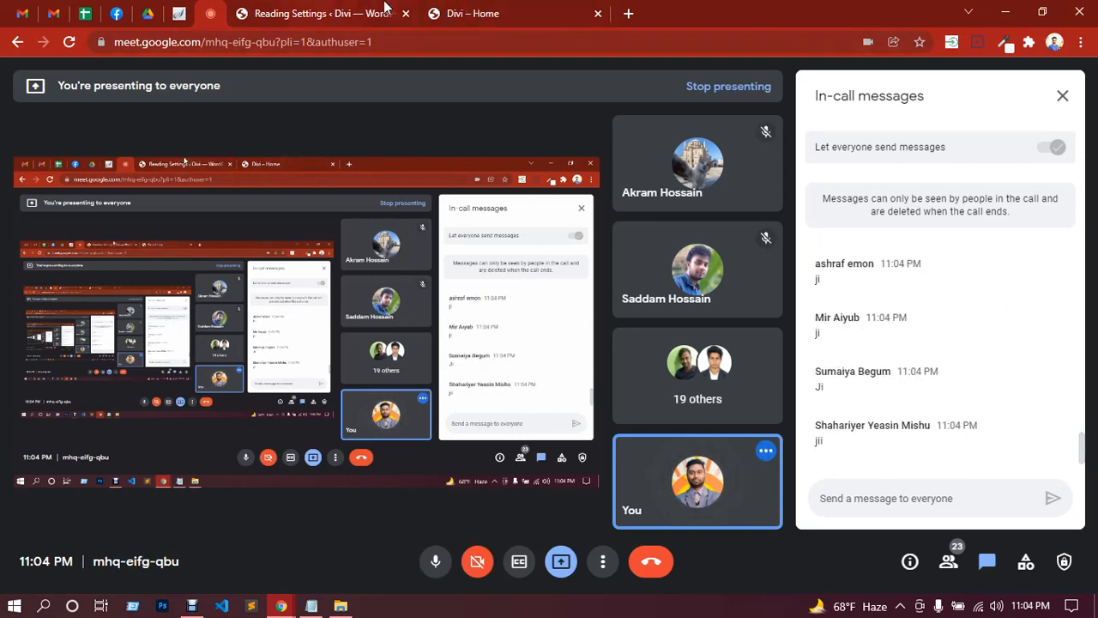
{"action": "left_click", "coordinate": [479, 11]}
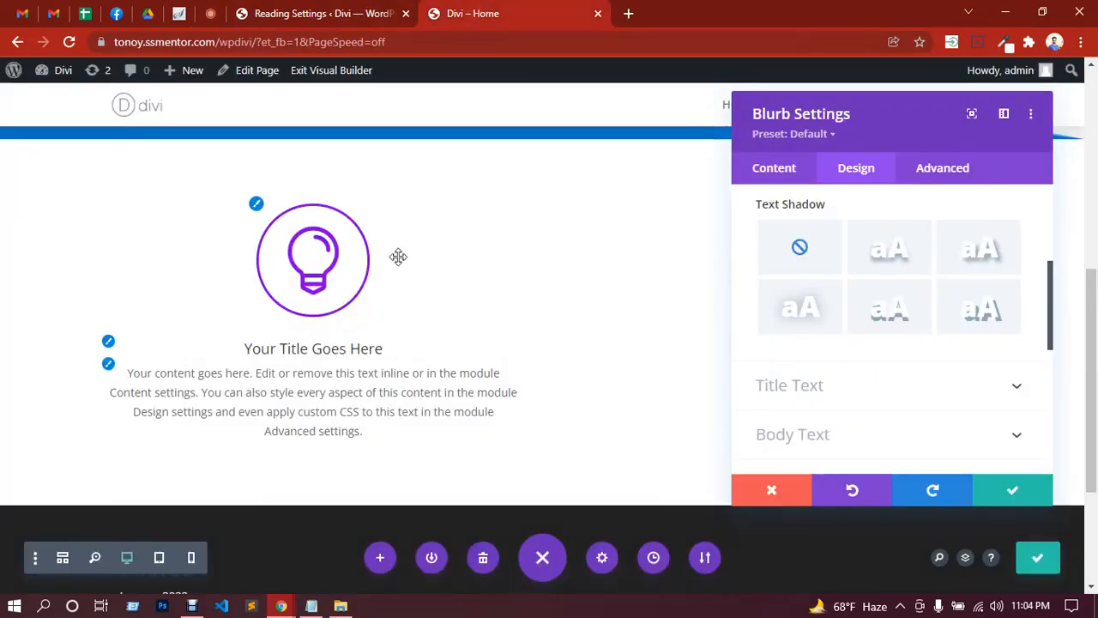
{"action": "left_click", "coordinate": [1008, 500]}
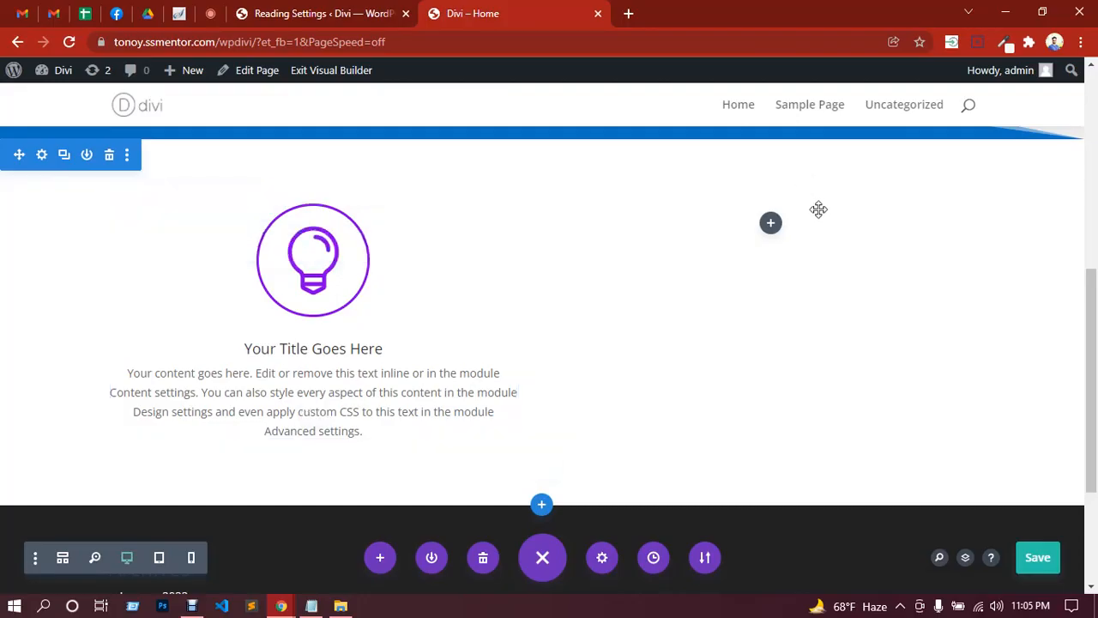
Insert a Circle Counter module in the section's empty second column and move its settings window clear of the counter.
{"action": "left_click", "coordinate": [780, 228]}
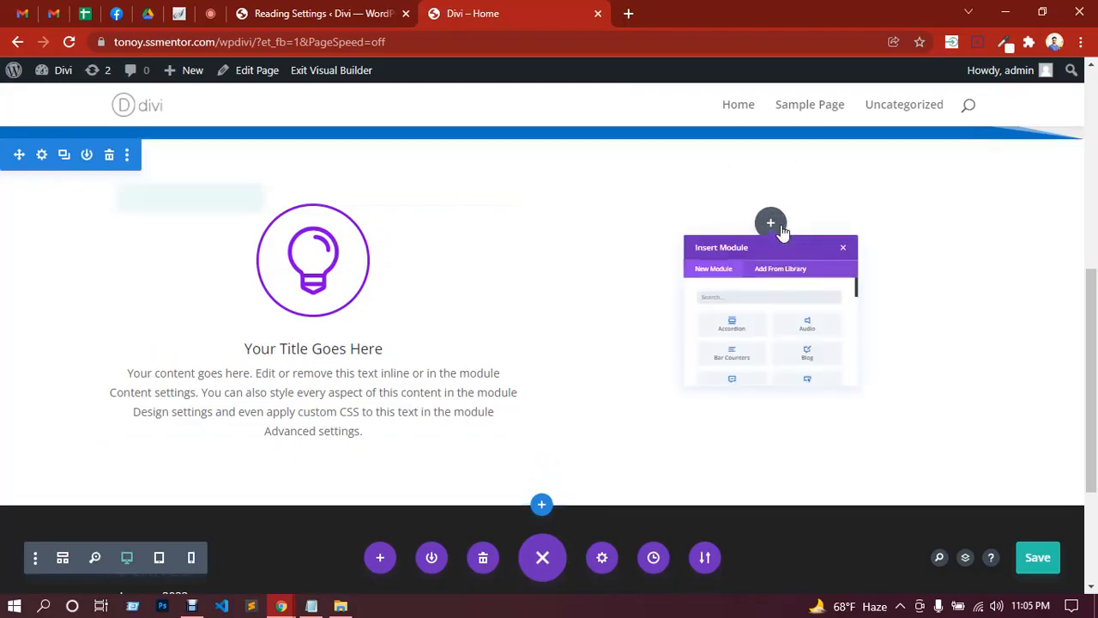
{"action": "scroll", "coordinate": [770, 341], "scroll_direction": "down", "scroll_amount": 1}
{"action": "scroll", "coordinate": [744, 355], "scroll_direction": "up", "scroll_amount": 1}
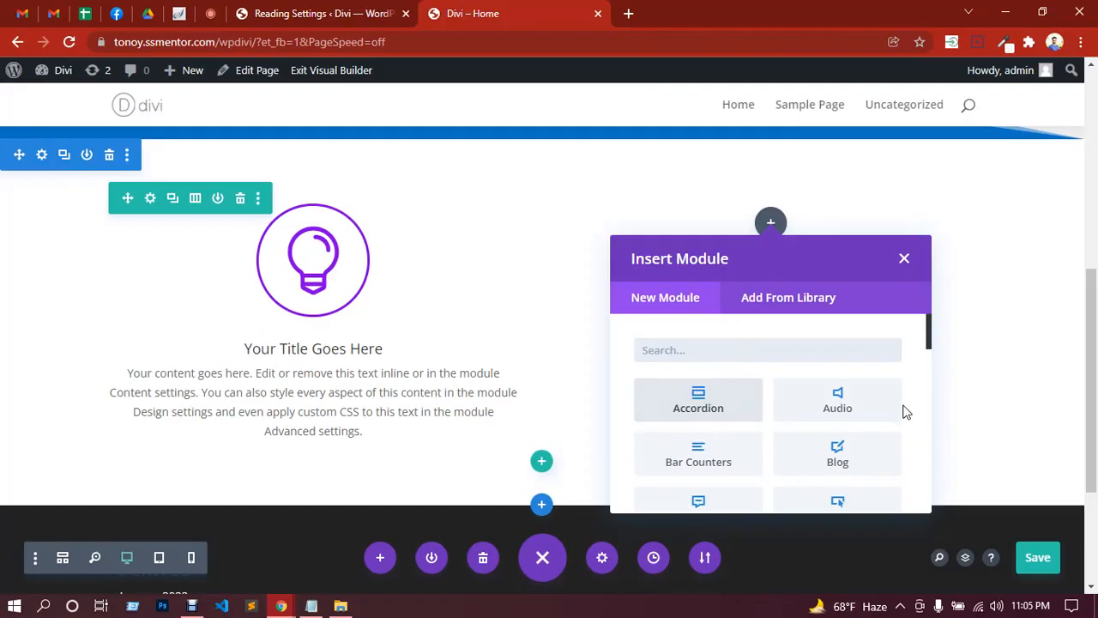
{"action": "scroll", "coordinate": [907, 412], "scroll_direction": "down", "scroll_amount": 2}
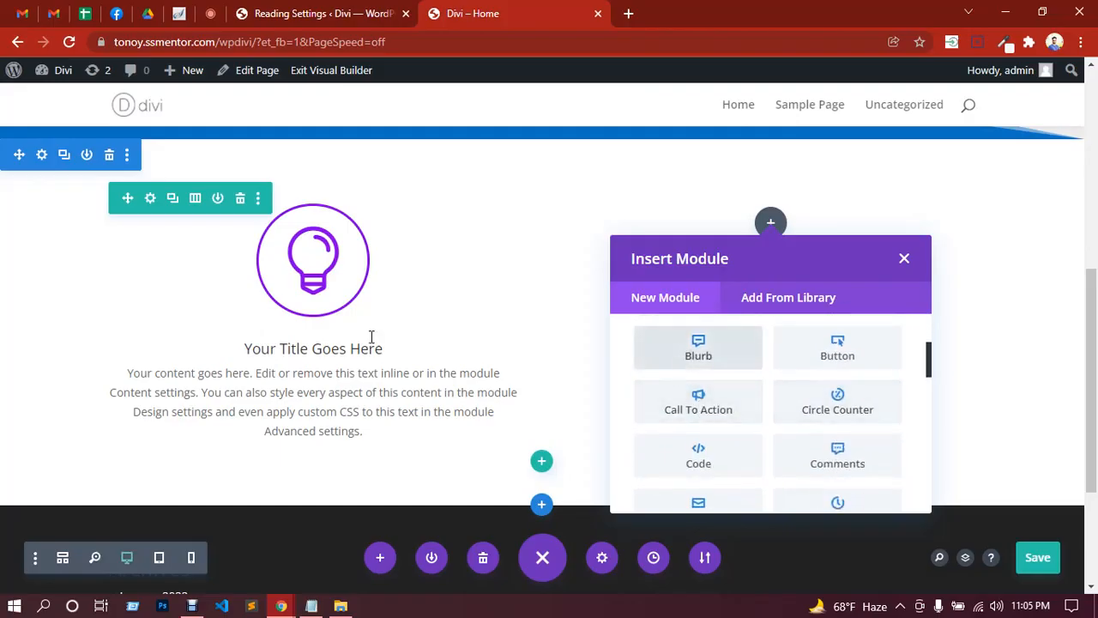
{"action": "scroll", "coordinate": [738, 406], "scroll_direction": "down", "scroll_amount": 1}
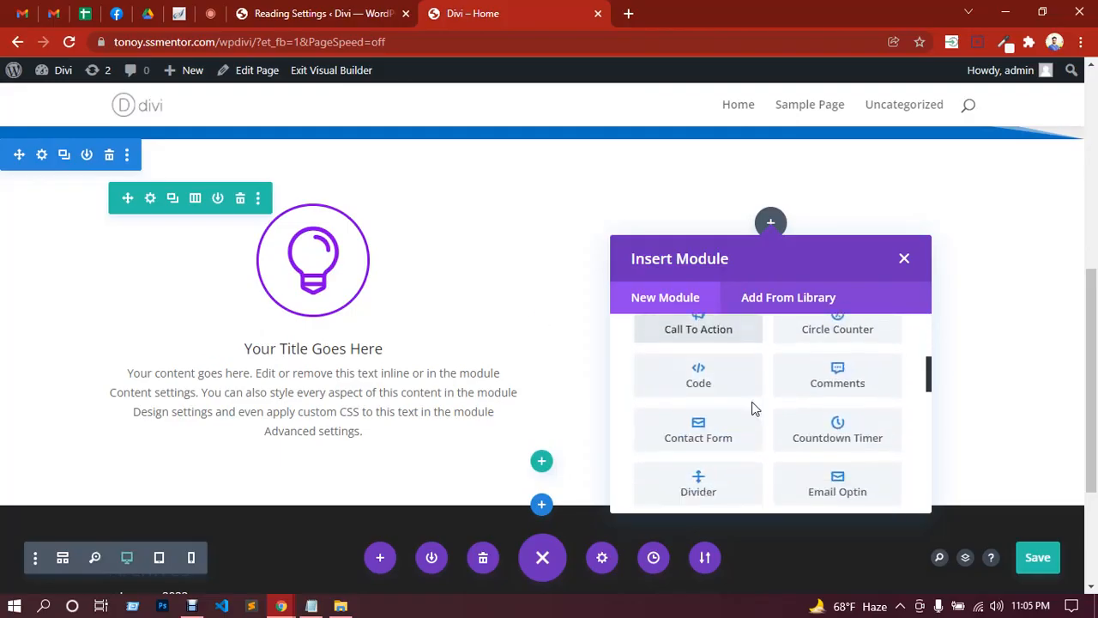
{"action": "left_click", "coordinate": [837, 332]}
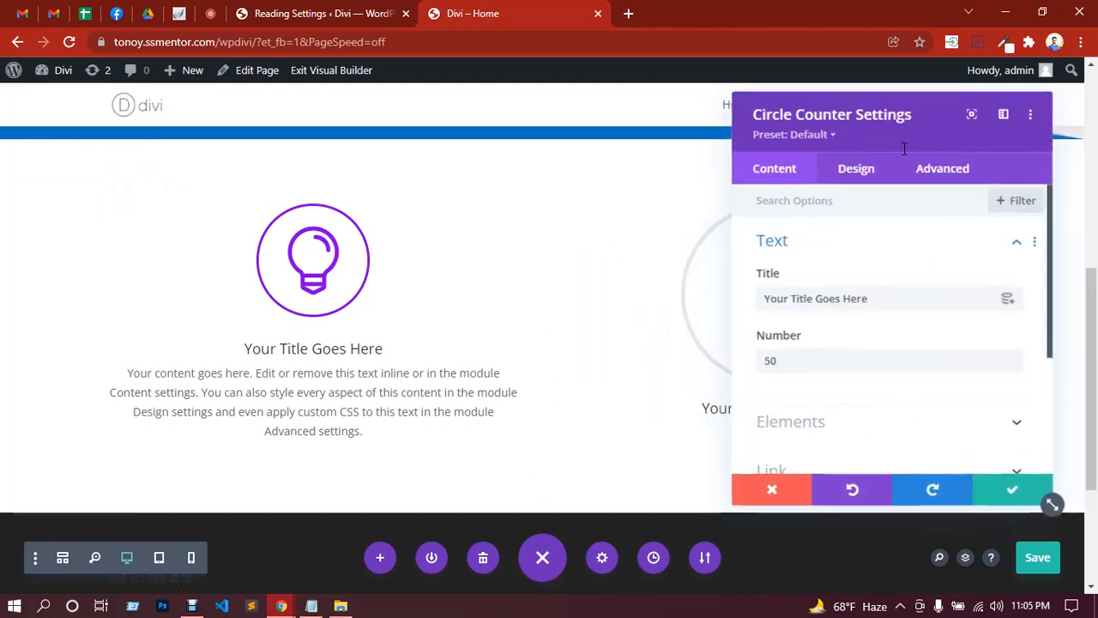
{"action": "left_click_drag", "start_coordinate": [896, 116], "coordinate": [402, 120]}
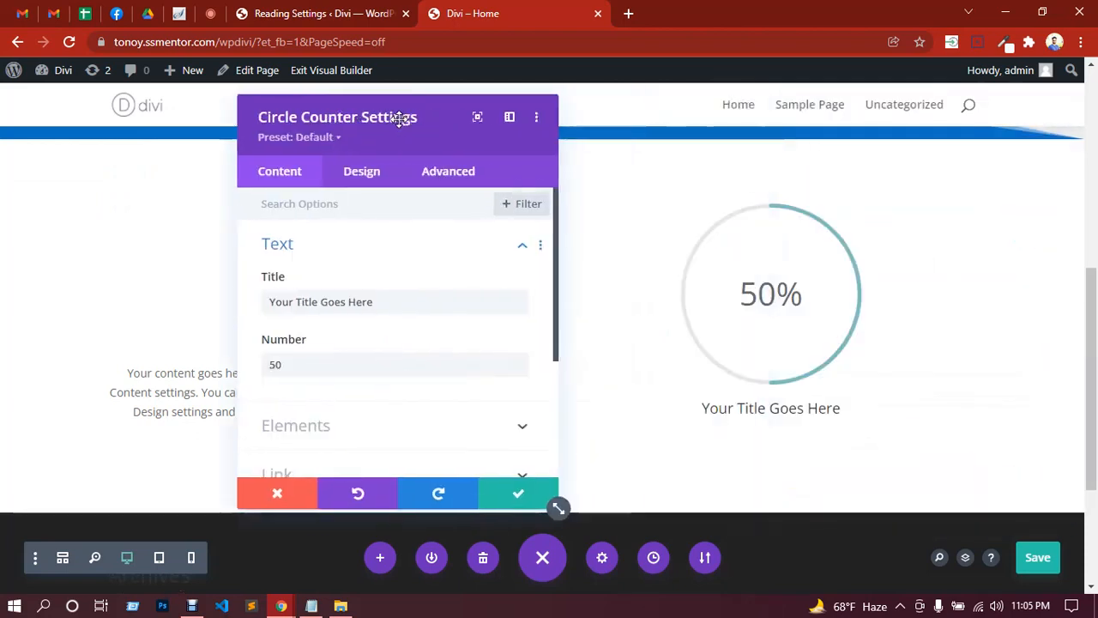
Set the circle counter's number to 500 and turn off its percent sign.
{"action": "left_click", "coordinate": [280, 367]}
{"action": "left_click_drag", "start_coordinate": [280, 367], "coordinate": [271, 367]}
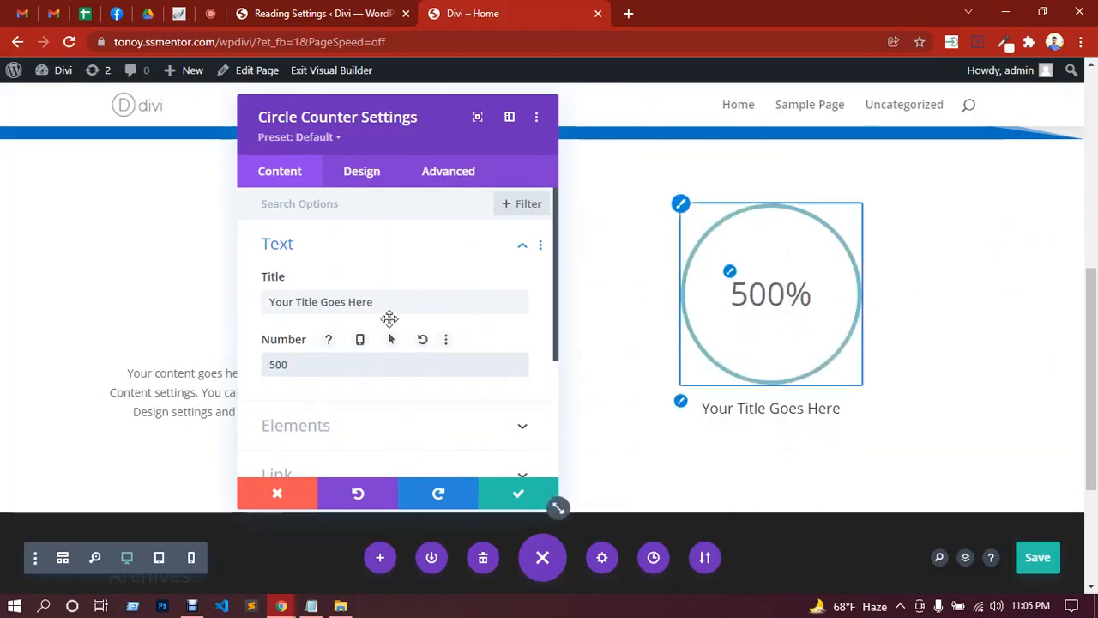
{"action": "scroll", "coordinate": [387, 318], "scroll_direction": "down", "scroll_amount": 1}
{"action": "left_click", "coordinate": [361, 353]}
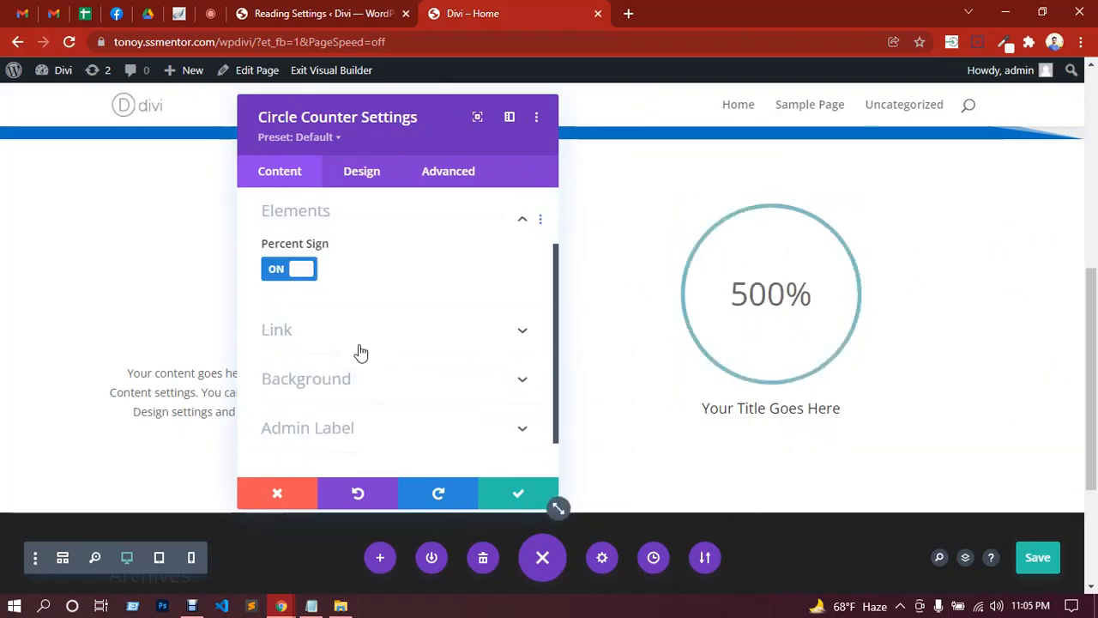
{"action": "left_click", "coordinate": [275, 271]}
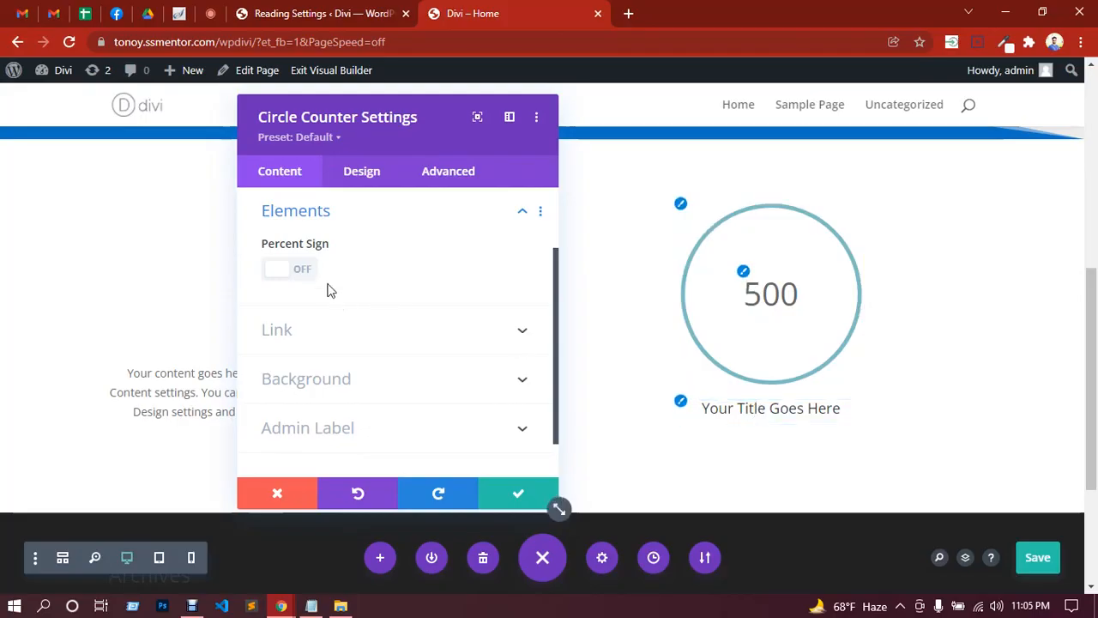
Review the circle counter's link, background and design options, and save the module's settings.
{"action": "scroll", "coordinate": [335, 261], "scroll_direction": "up", "scroll_amount": 2}
{"action": "left_click", "coordinate": [313, 255]}
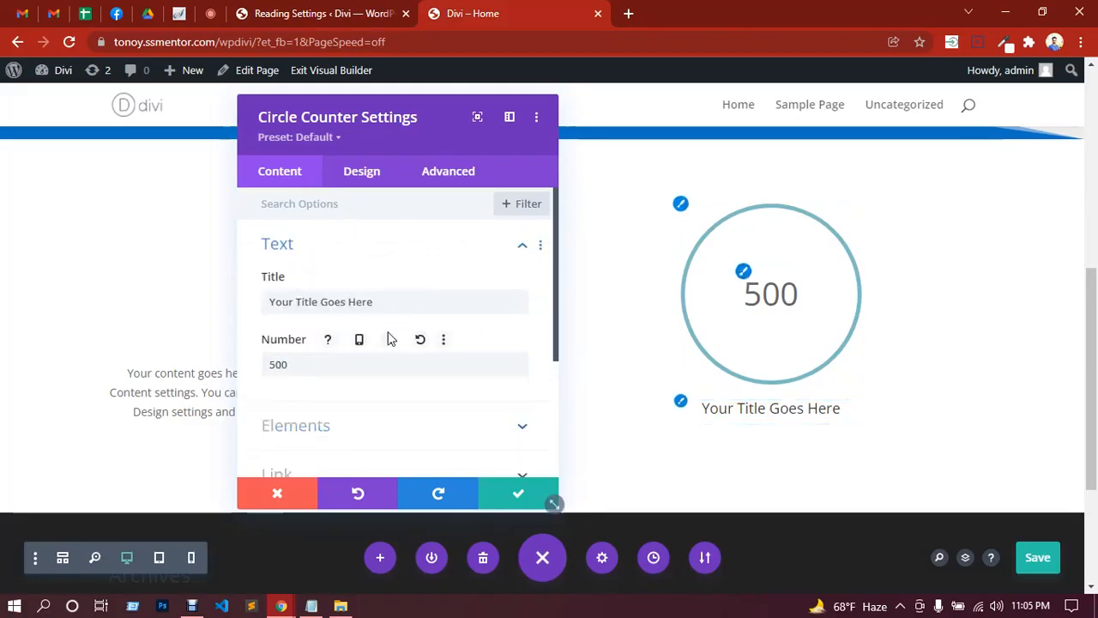
{"action": "scroll", "coordinate": [387, 338], "scroll_direction": "down", "scroll_amount": 2}
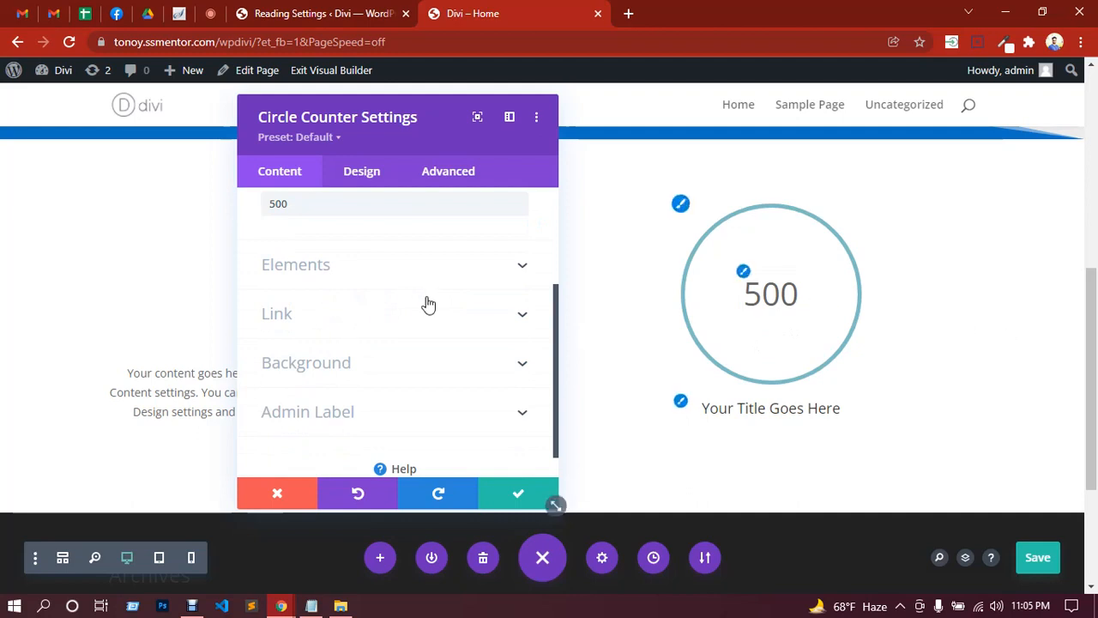
{"action": "left_click", "coordinate": [327, 314]}
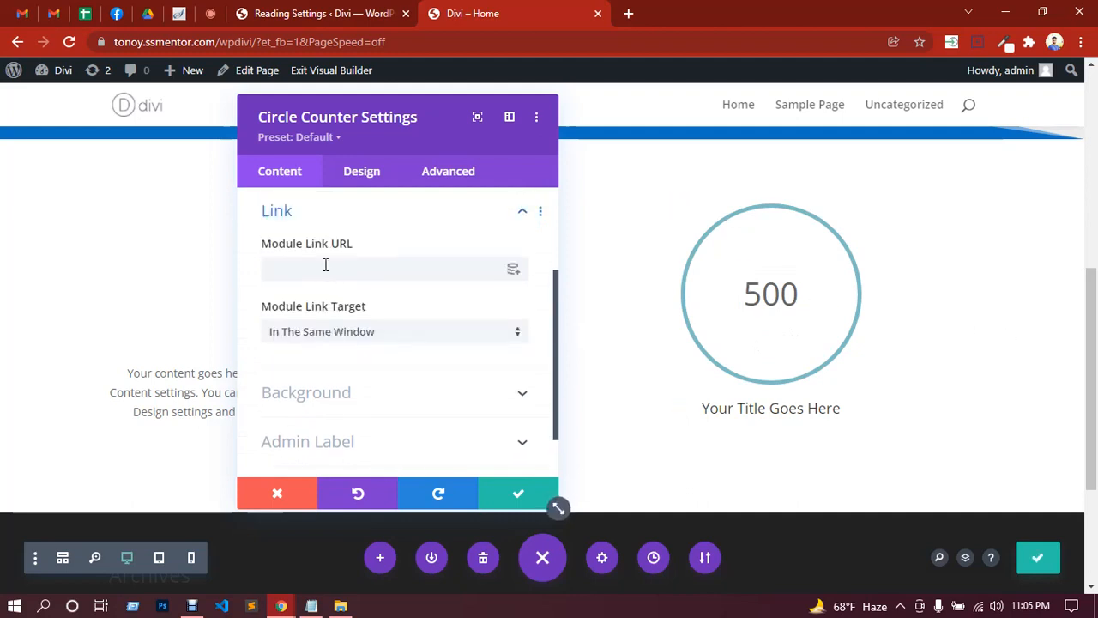
{"action": "scroll", "coordinate": [384, 297], "scroll_direction": "down", "scroll_amount": 1}
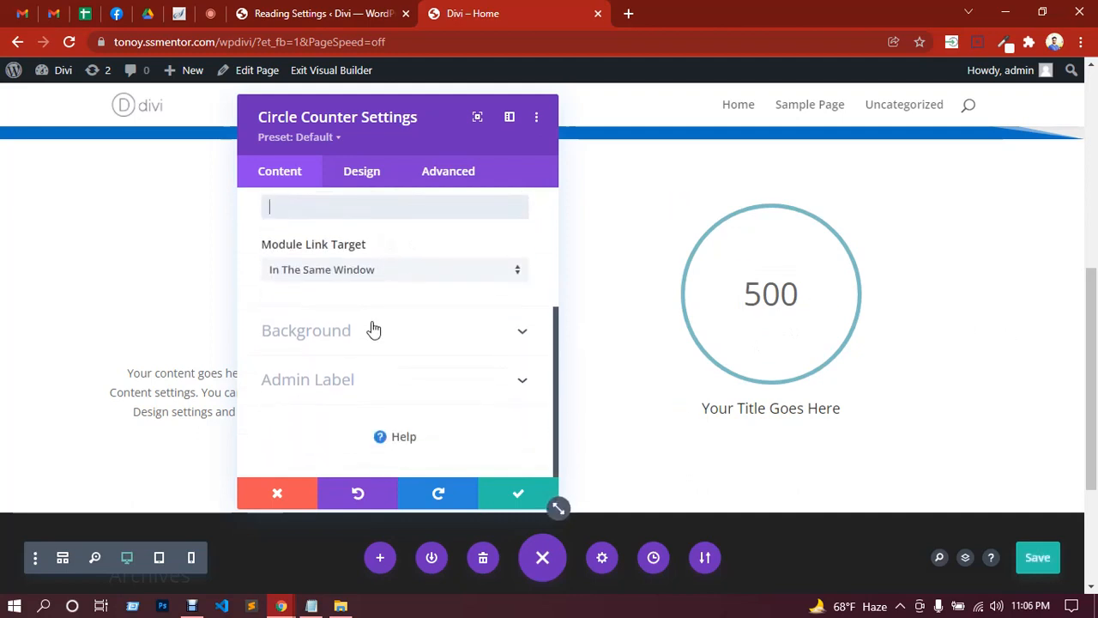
{"action": "left_click", "coordinate": [374, 330]}
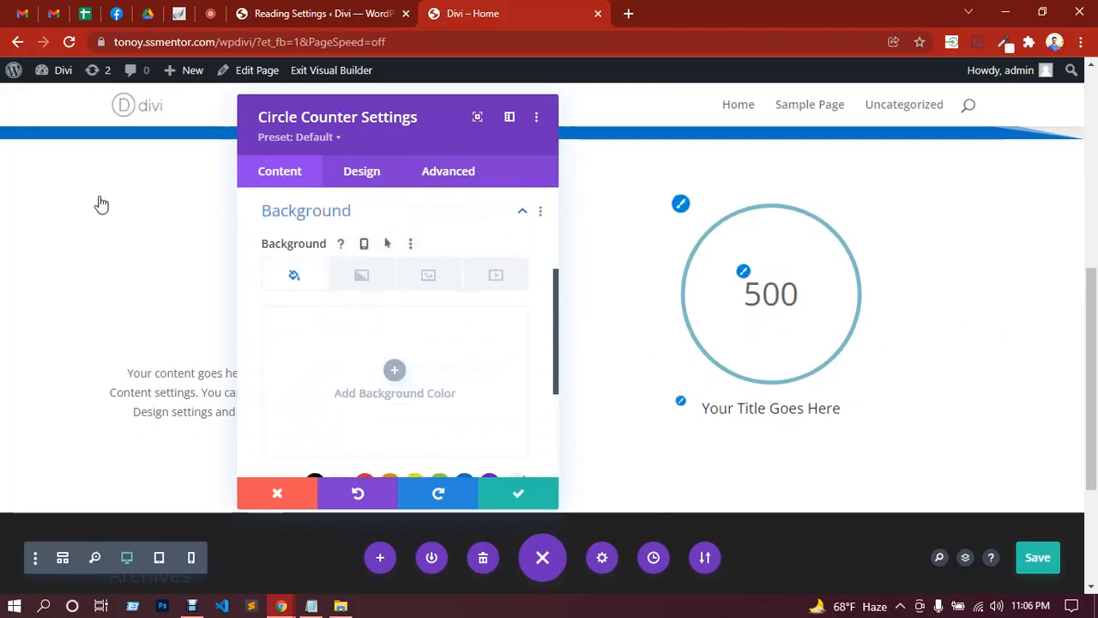
{"action": "left_click", "coordinate": [363, 172]}
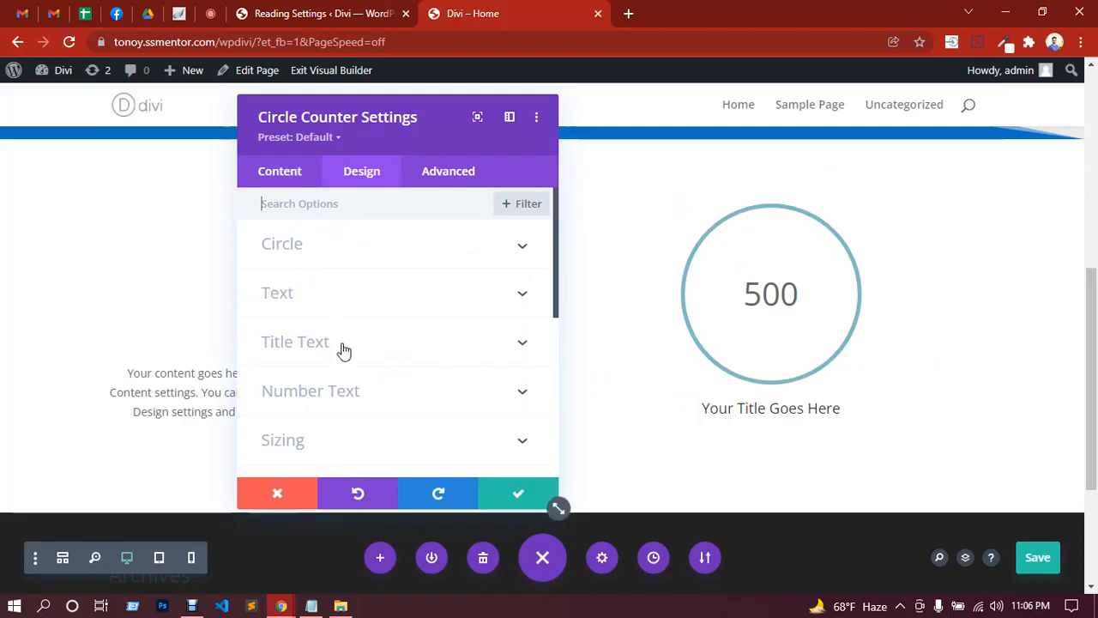
{"action": "left_click", "coordinate": [515, 496]}
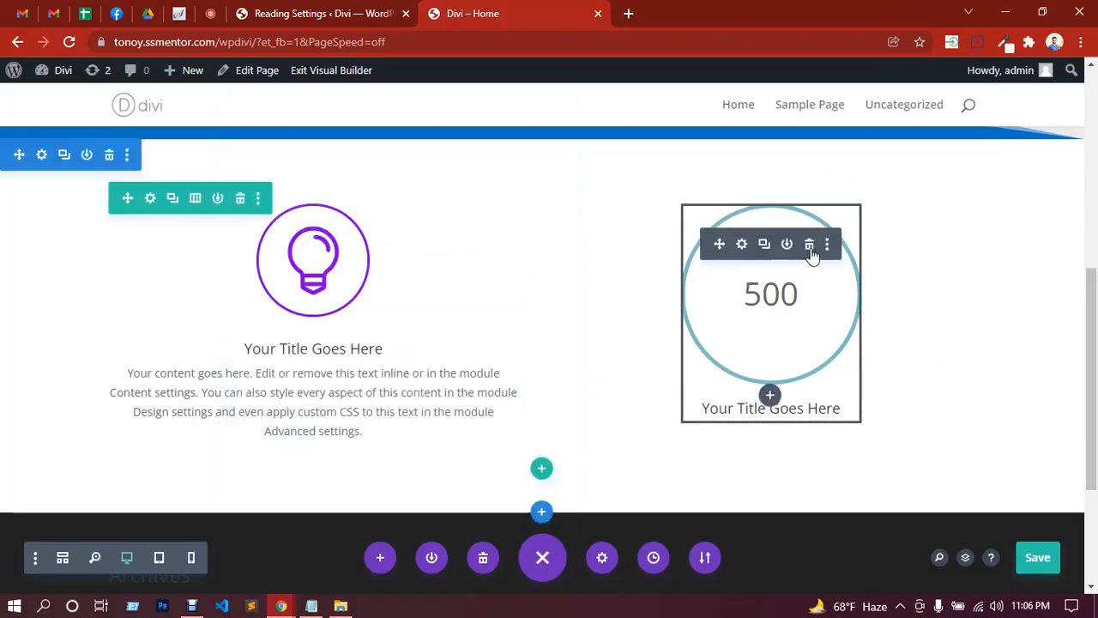
Delete the circle counter module from the section's second column.
{"action": "left_click", "coordinate": [809, 246]}
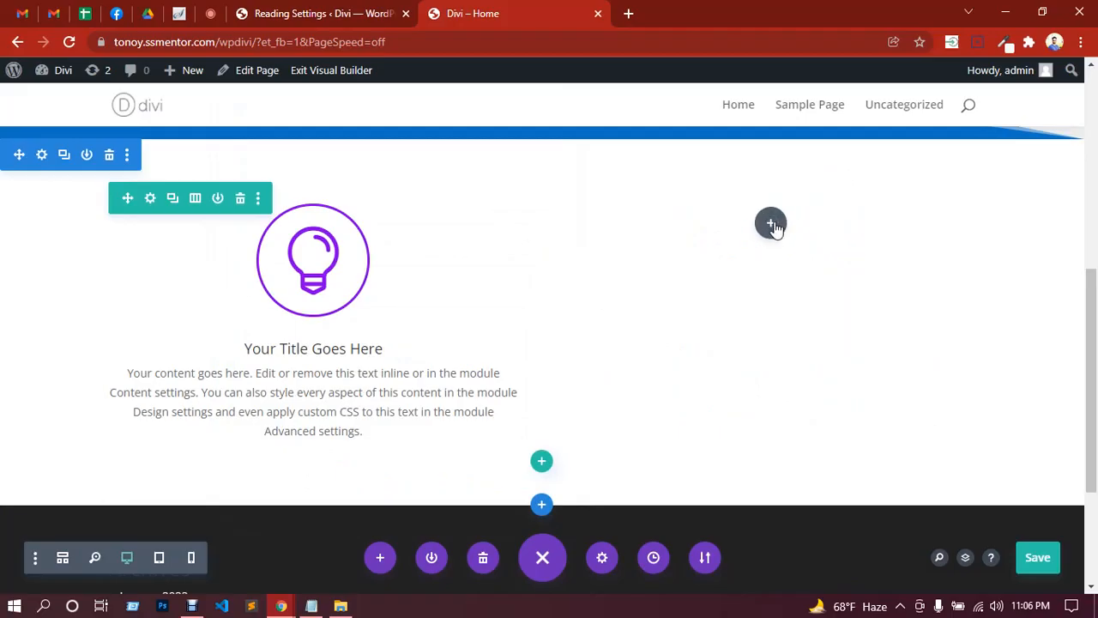
Try out a Contact Form module in the empty second column, save its settings and delete the module again.
{"action": "left_click", "coordinate": [770, 223]}
{"action": "scroll", "coordinate": [745, 336], "scroll_direction": "down", "scroll_amount": 2}
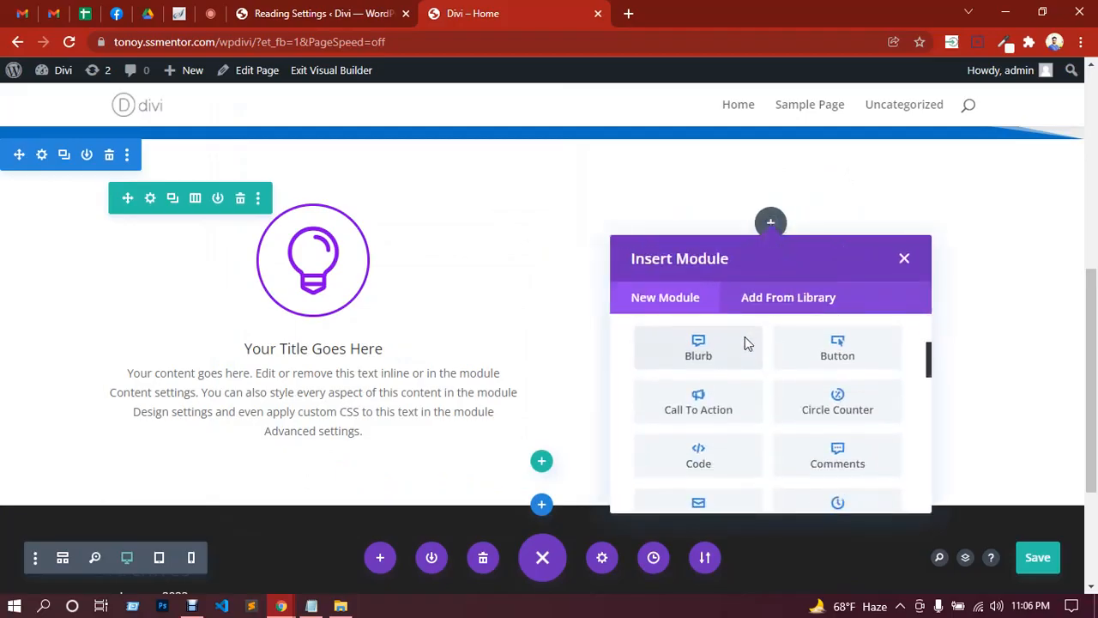
{"action": "scroll", "coordinate": [744, 342], "scroll_direction": "down", "scroll_amount": 1}
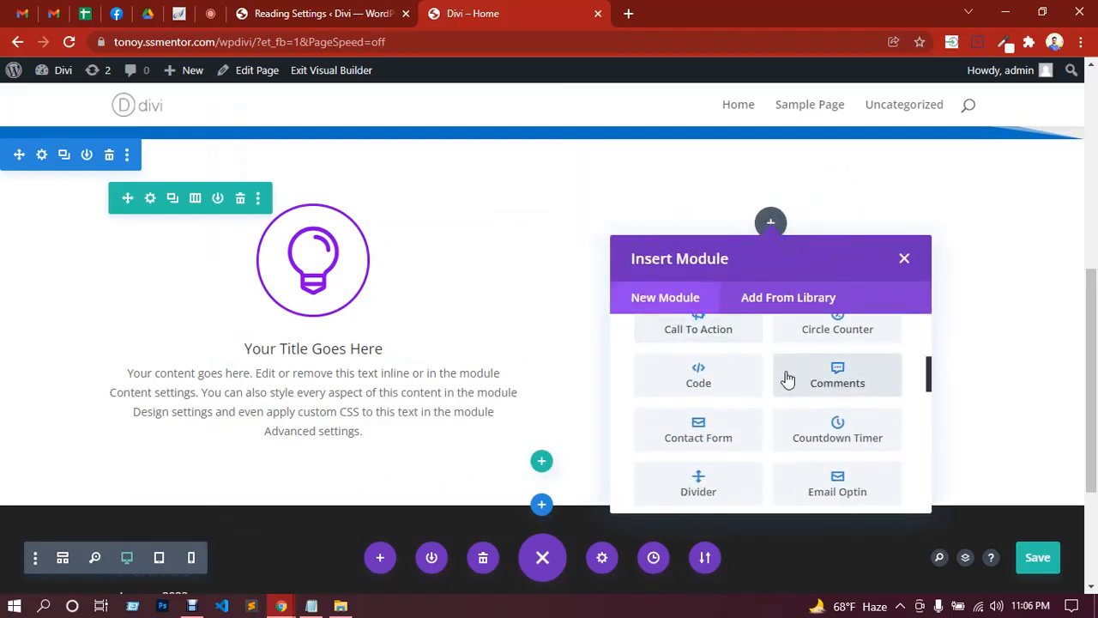
{"action": "scroll", "coordinate": [772, 390], "scroll_direction": "down", "scroll_amount": 2}
{"action": "left_click", "coordinate": [717, 364]}
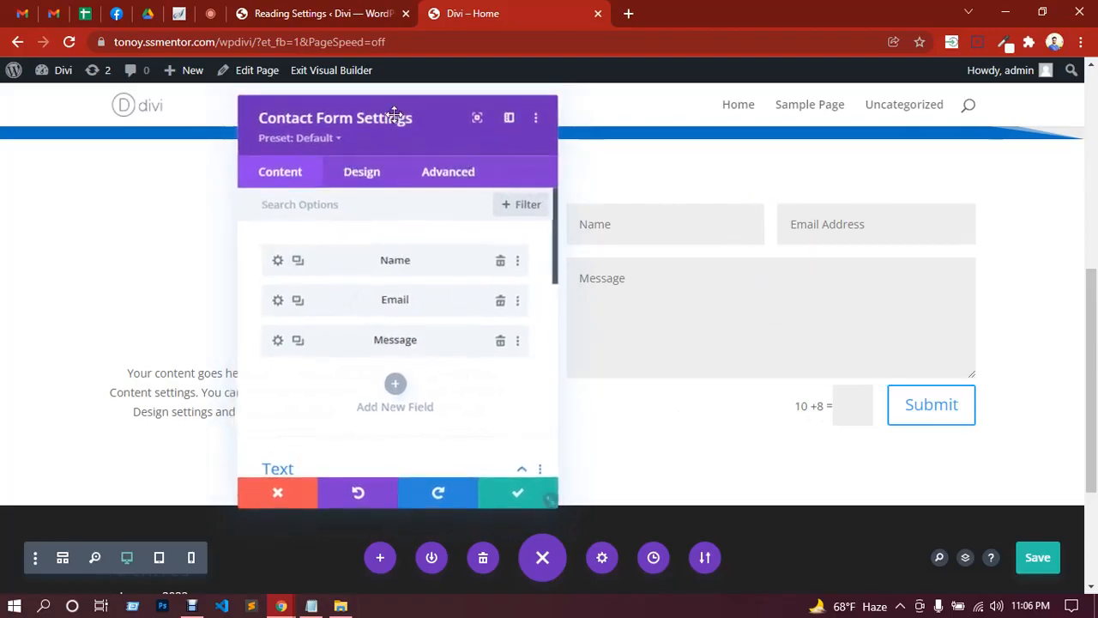
{"action": "left_click_drag", "start_coordinate": [369, 108], "coordinate": [252, 97]}
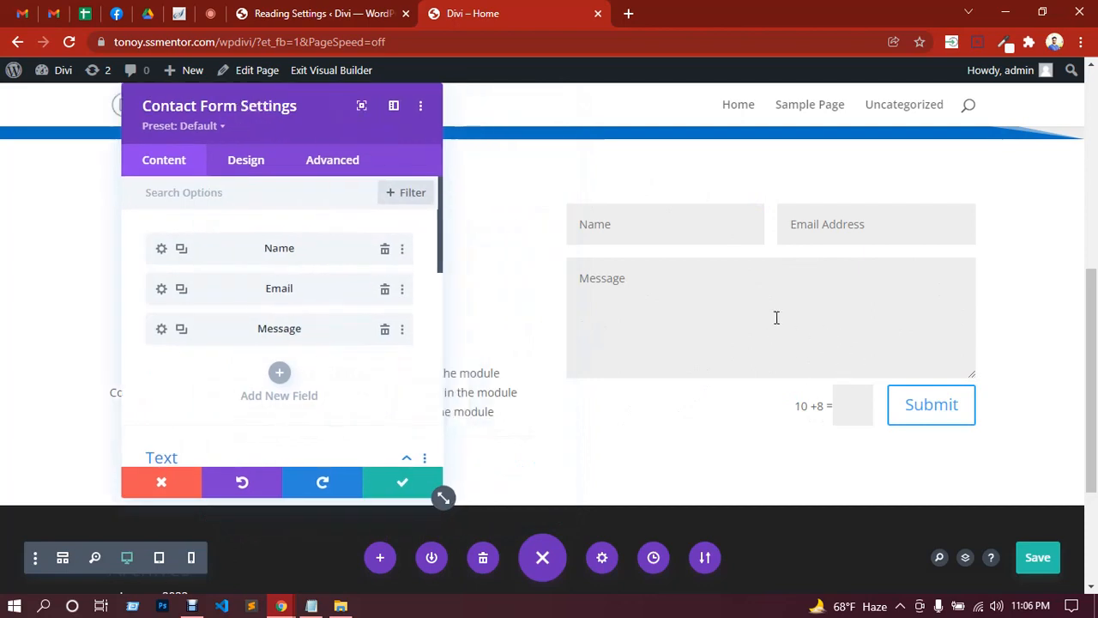
{"action": "left_click", "coordinate": [408, 492]}
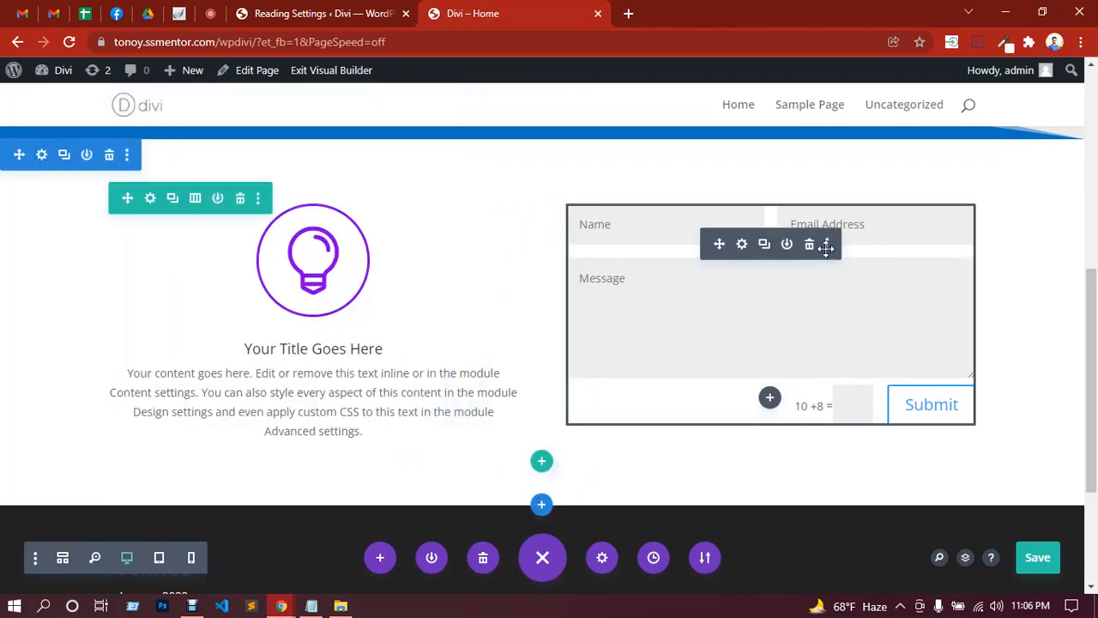
{"action": "left_click", "coordinate": [809, 245]}
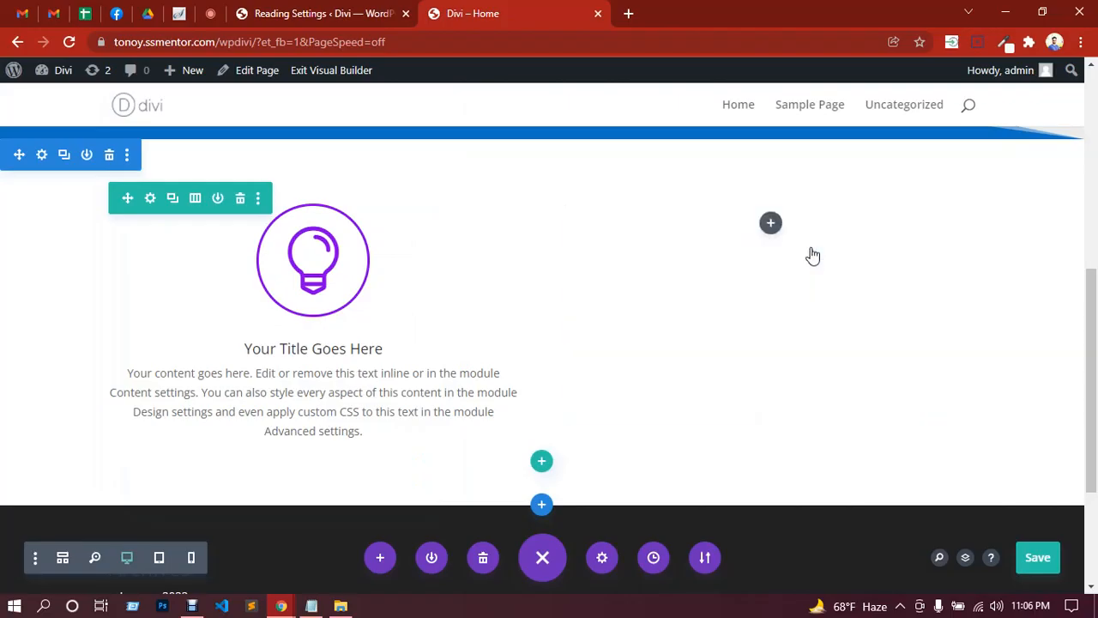
Look through the full list of modules available for the empty second column and close the list without inserting one.
{"action": "left_click", "coordinate": [771, 228]}
{"action": "scroll", "coordinate": [780, 319], "scroll_direction": "down", "scroll_amount": 3}
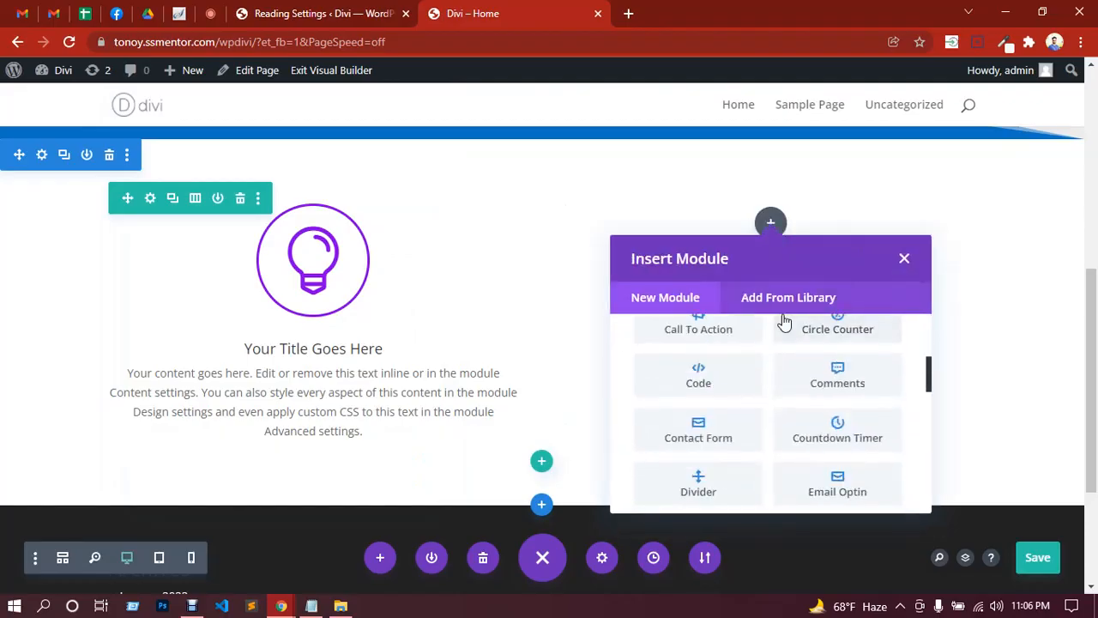
{"action": "scroll", "coordinate": [783, 320], "scroll_direction": "down", "scroll_amount": 2}
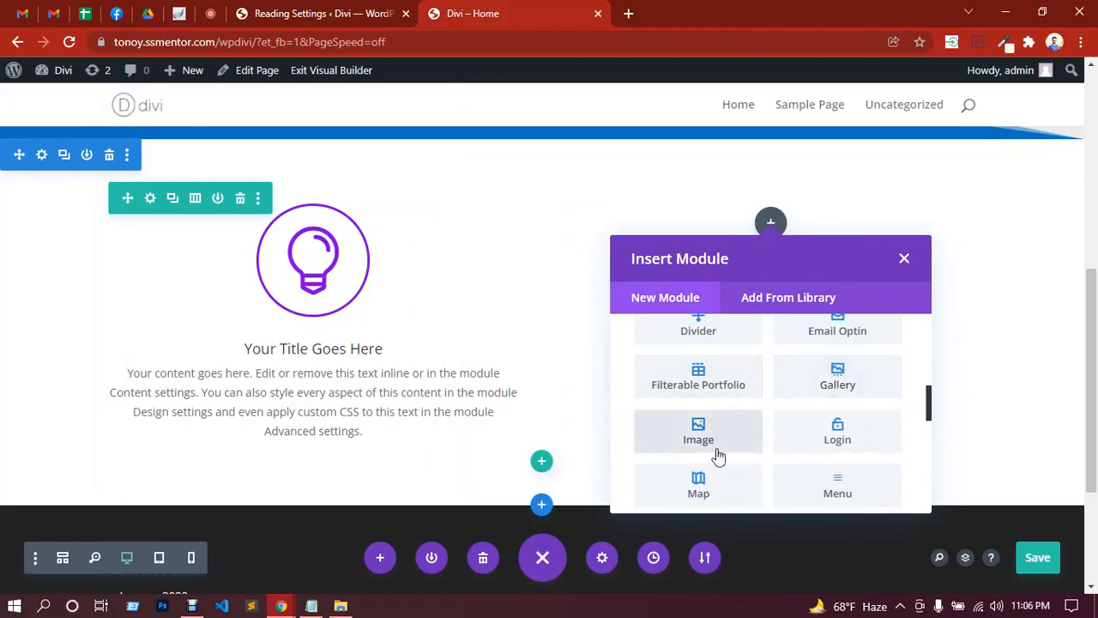
{"action": "scroll", "coordinate": [833, 412], "scroll_direction": "down", "scroll_amount": 1}
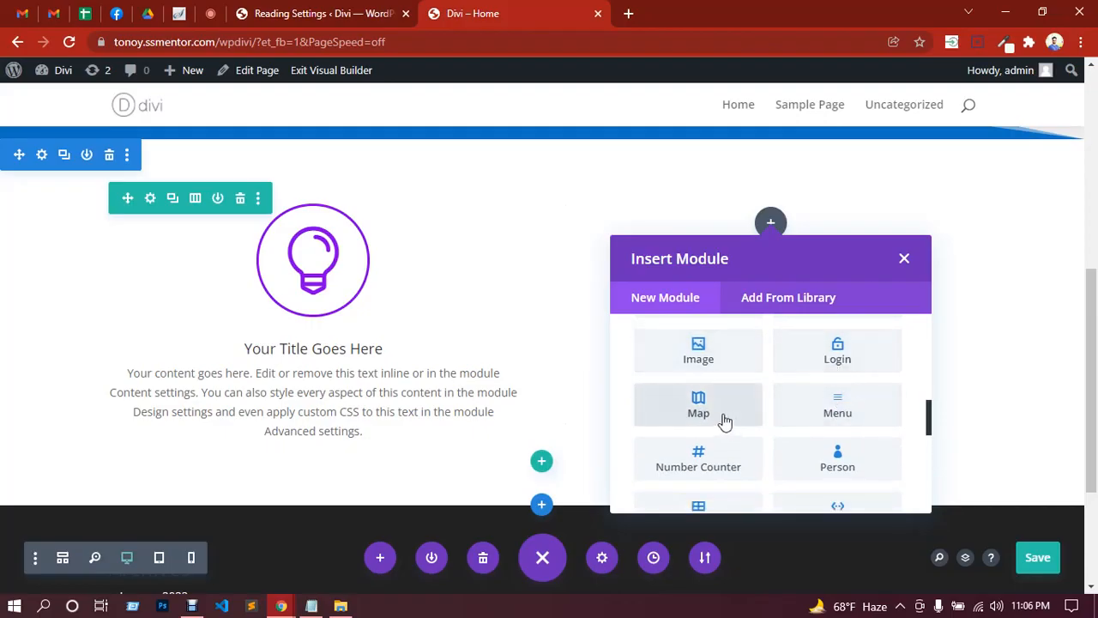
{"action": "scroll", "coordinate": [826, 411], "scroll_direction": "down", "scroll_amount": 1}
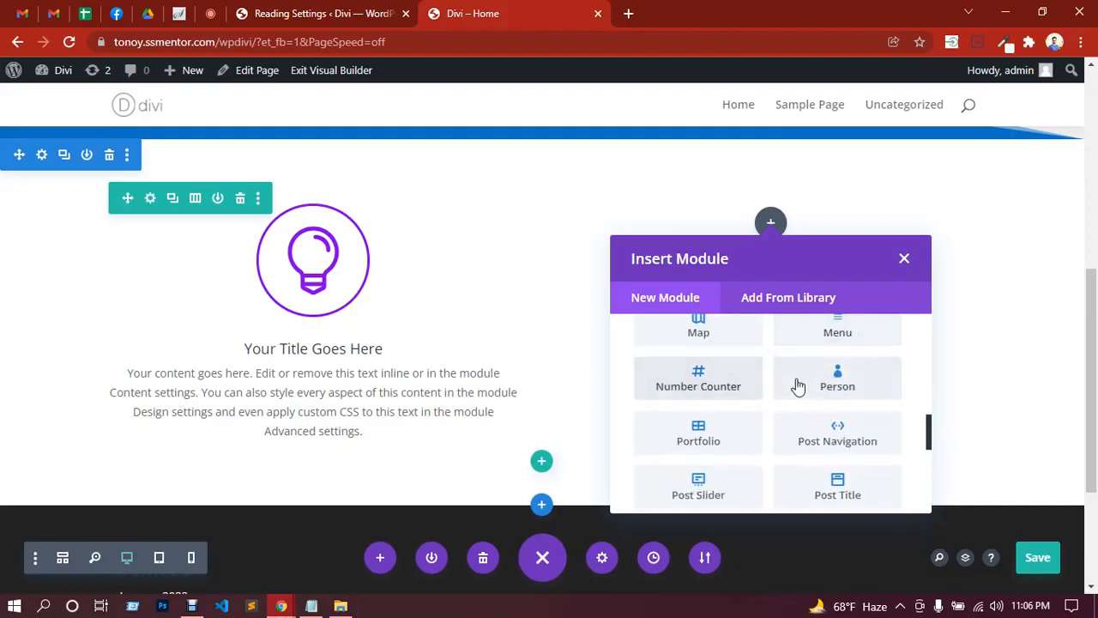
{"action": "scroll", "coordinate": [797, 381], "scroll_direction": "down", "scroll_amount": 1}
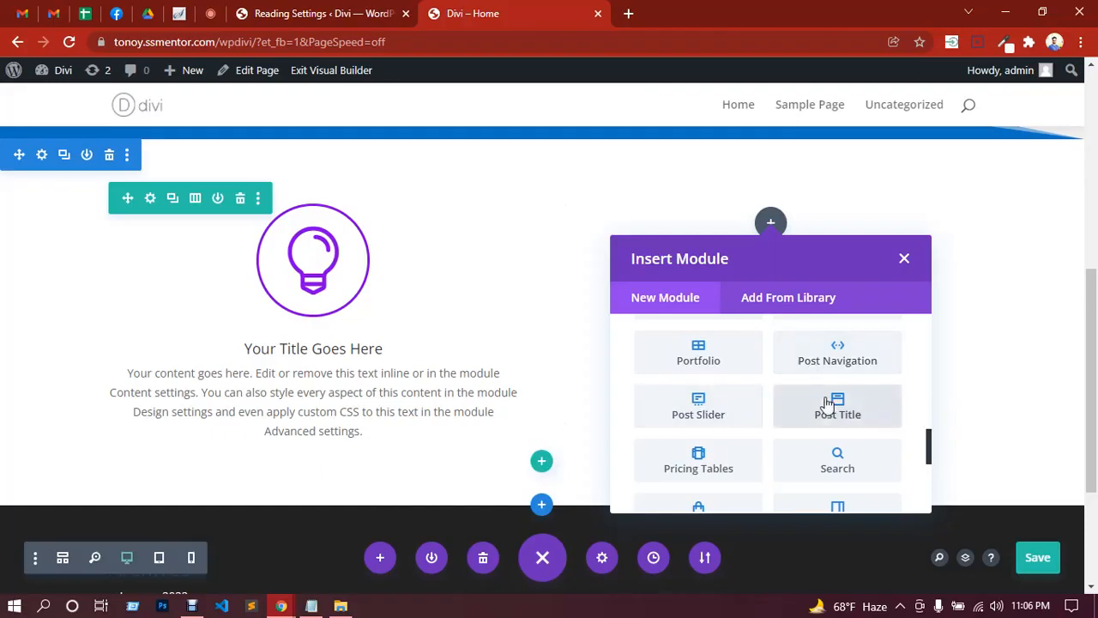
{"action": "scroll", "coordinate": [826, 402], "scroll_direction": "down", "scroll_amount": 1}
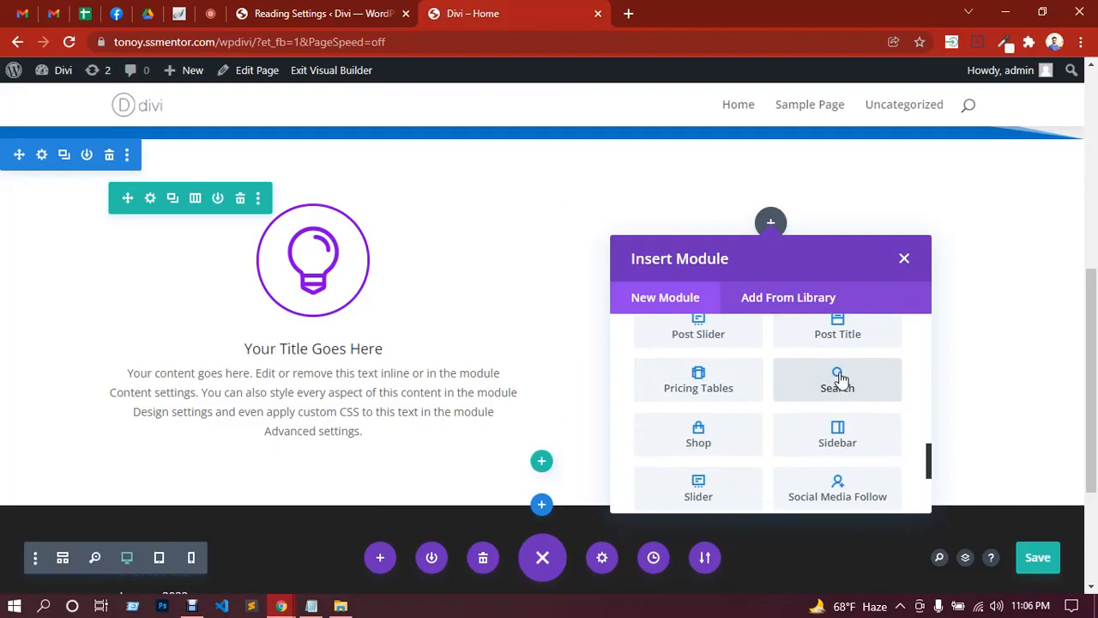
{"action": "scroll", "coordinate": [840, 377], "scroll_direction": "down", "scroll_amount": 2}
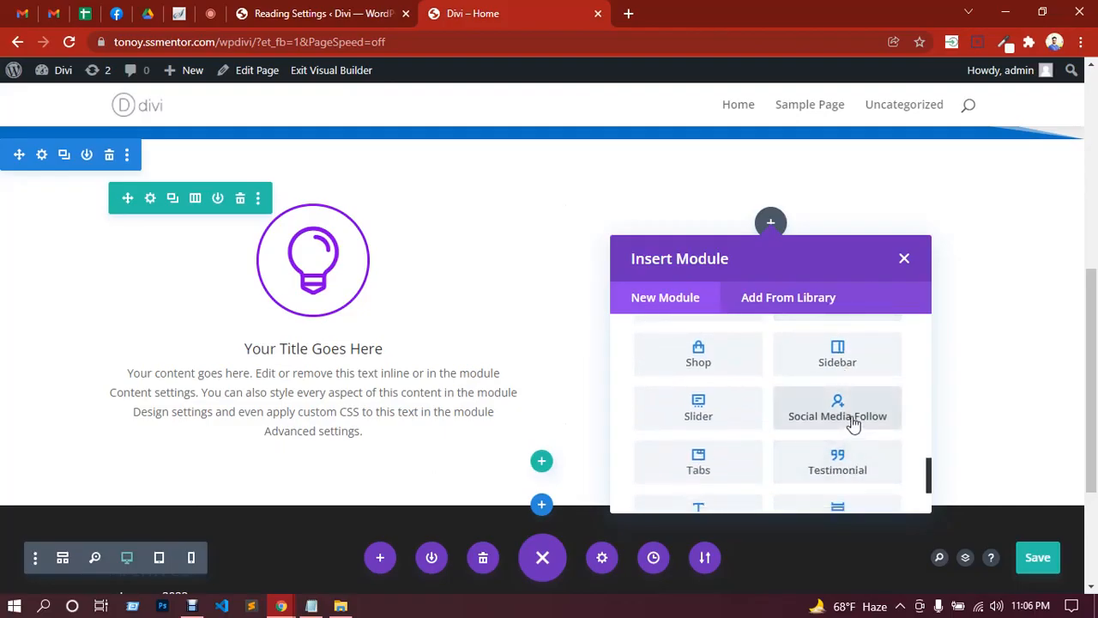
{"action": "scroll", "coordinate": [703, 408], "scroll_direction": "down", "scroll_amount": 2}
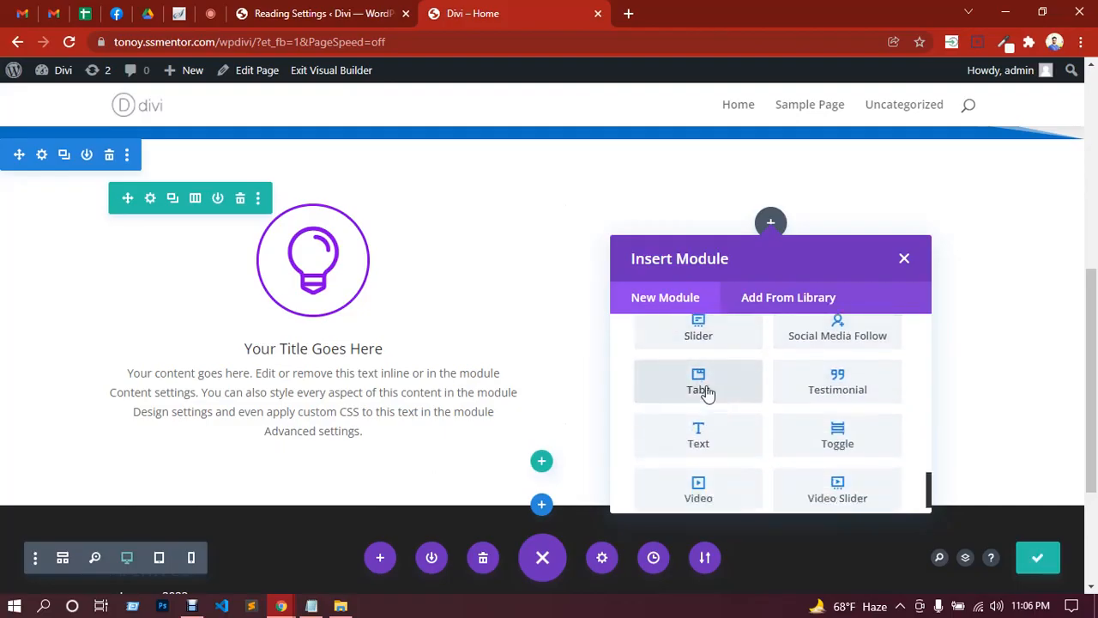
{"action": "scroll", "coordinate": [828, 395], "scroll_direction": "down", "scroll_amount": 1}
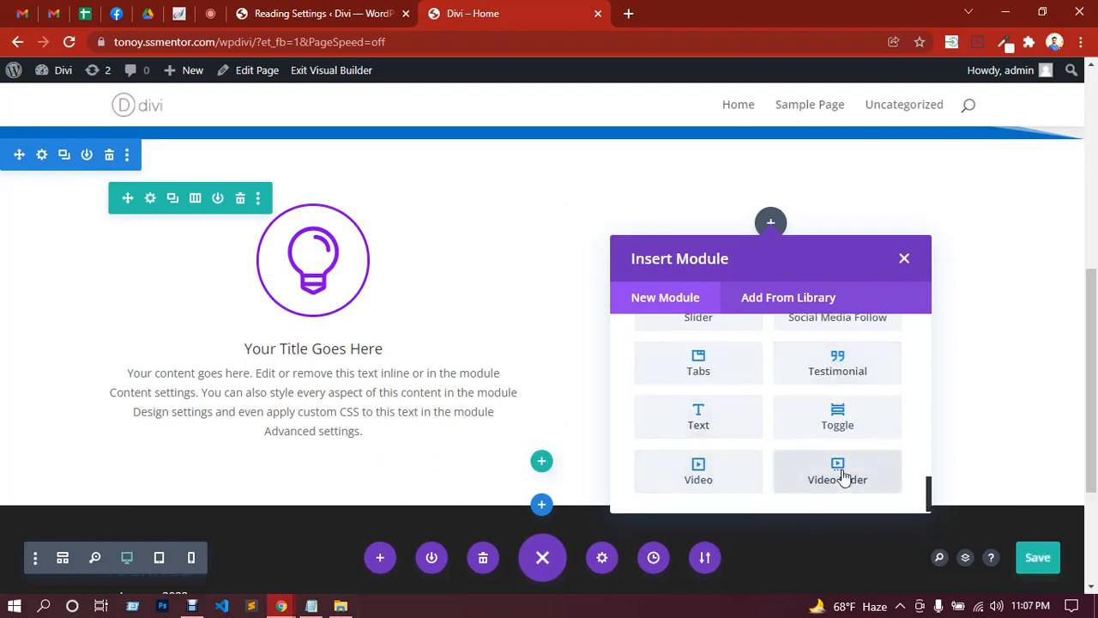
{"action": "scroll", "coordinate": [839, 420], "scroll_direction": "up", "scroll_amount": 10}
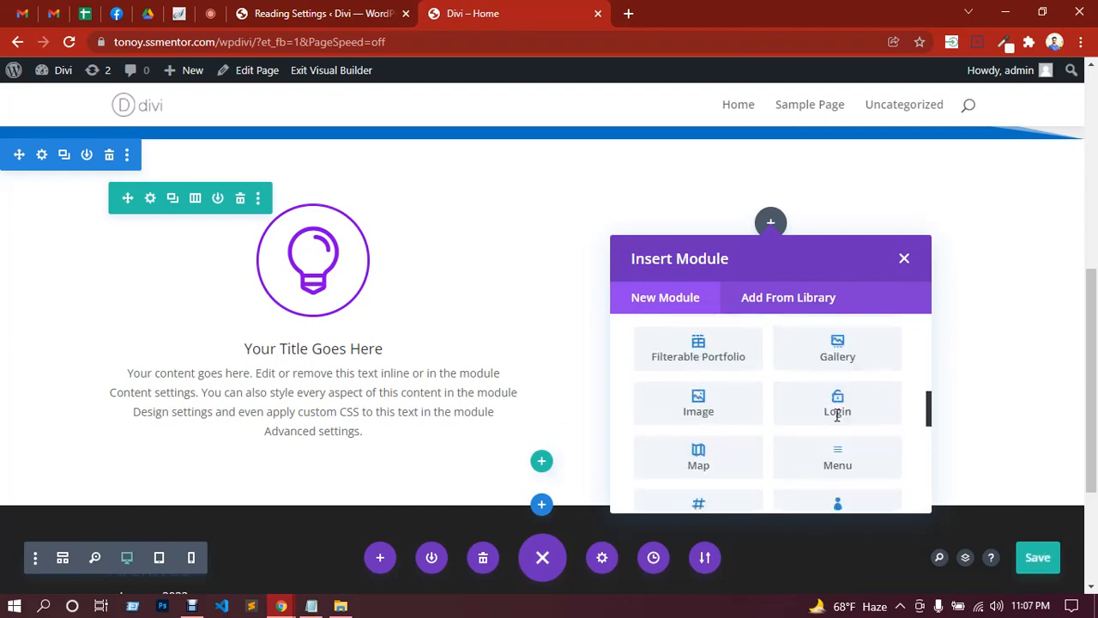
{"action": "left_click", "coordinate": [904, 259]}
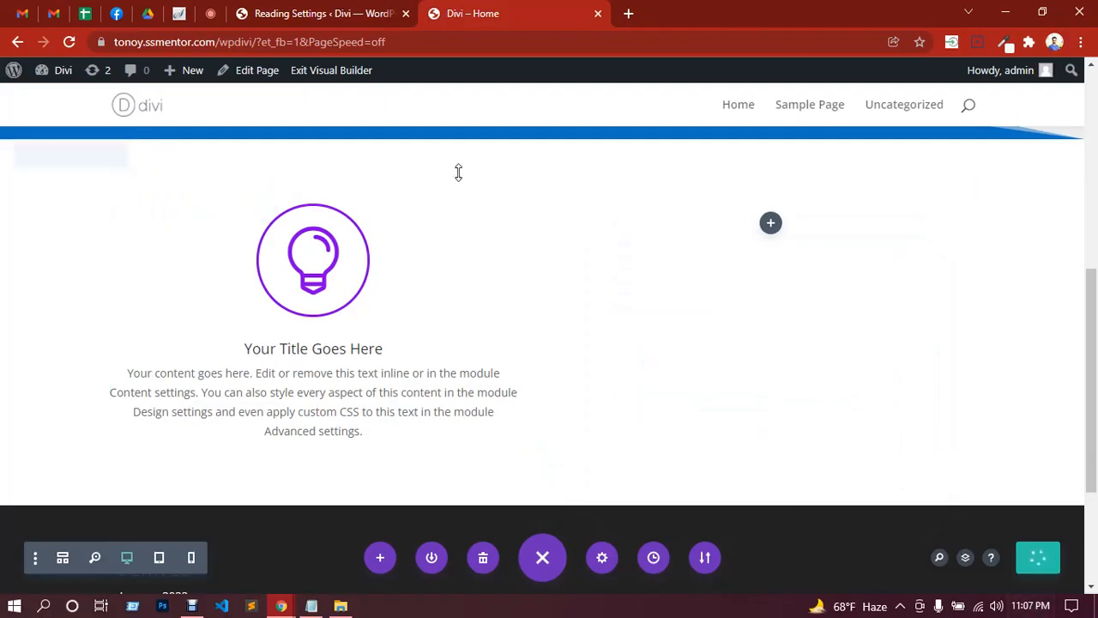
Exit the Visual Builder and review the live homepage from the hero down to the footer.
{"action": "left_click", "coordinate": [337, 82]}
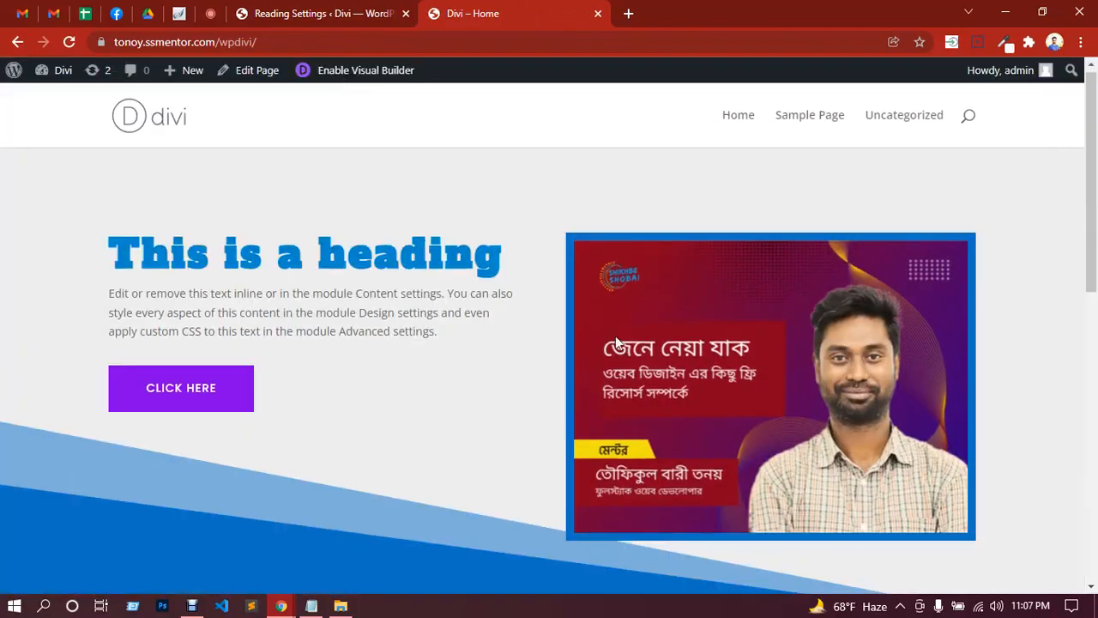
{"action": "scroll", "coordinate": [615, 335], "scroll_direction": "down", "scroll_amount": 5}
{"action": "scroll", "coordinate": [473, 282], "scroll_direction": "up", "scroll_amount": 5}
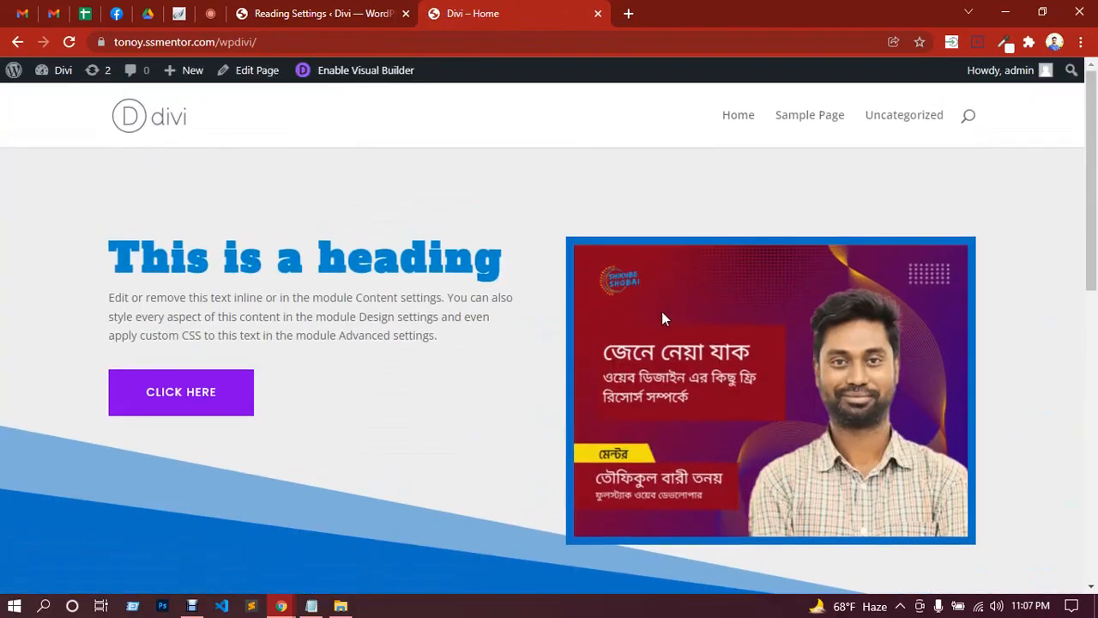
{"action": "scroll", "coordinate": [661, 319], "scroll_direction": "down", "scroll_amount": 8}
{"action": "scroll", "coordinate": [608, 397], "scroll_direction": "up", "scroll_amount": 8}
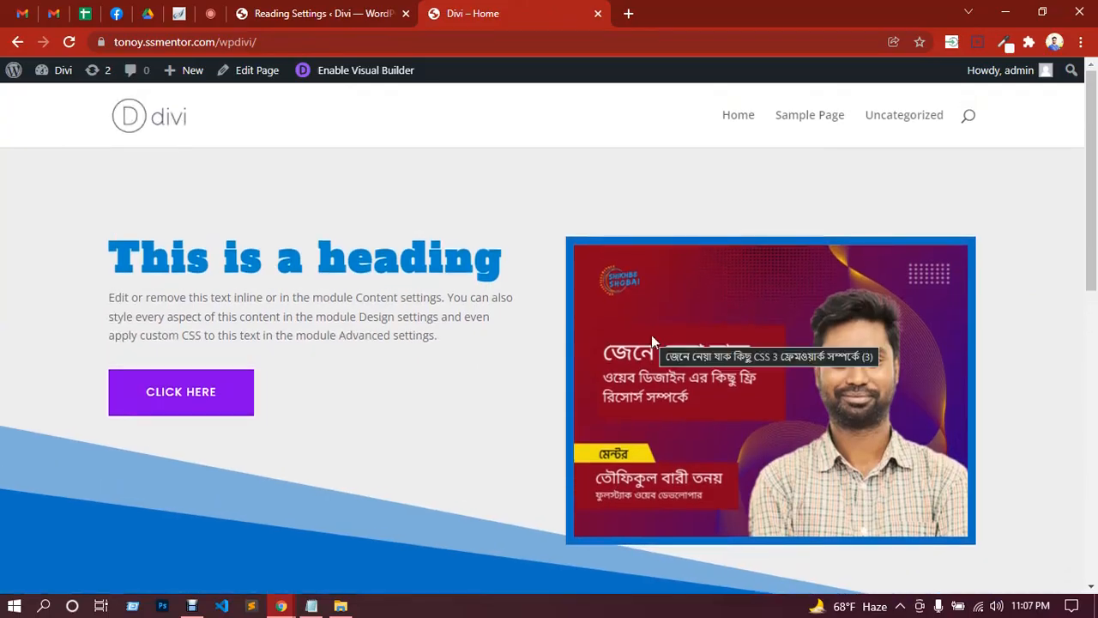
{"action": "scroll", "coordinate": [469, 187], "scroll_direction": "down", "scroll_amount": 10}
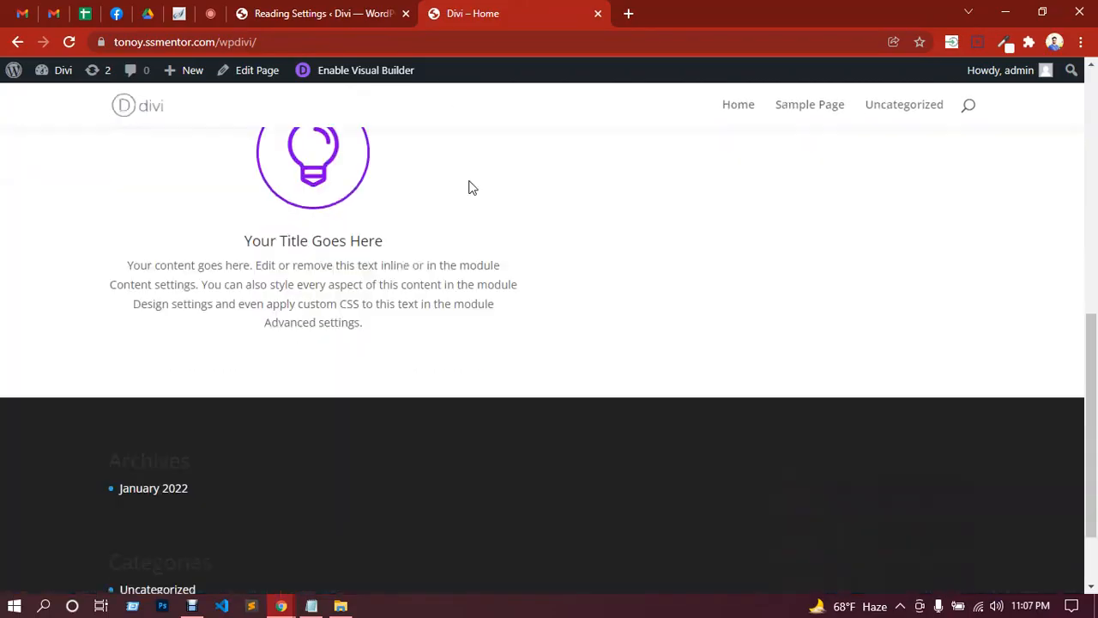
{"action": "scroll", "coordinate": [436, 544], "scroll_direction": "up", "scroll_amount": 10}
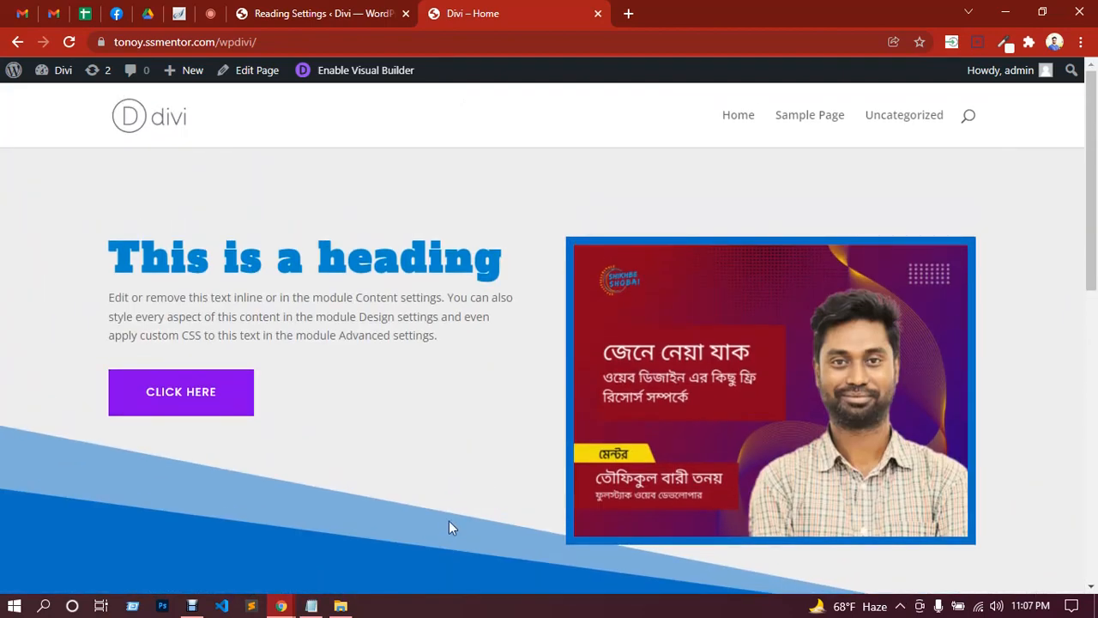
Open the Add Plugins page in the WordPress dashboard and search for "supreme".
{"action": "left_click", "coordinate": [326, 8]}
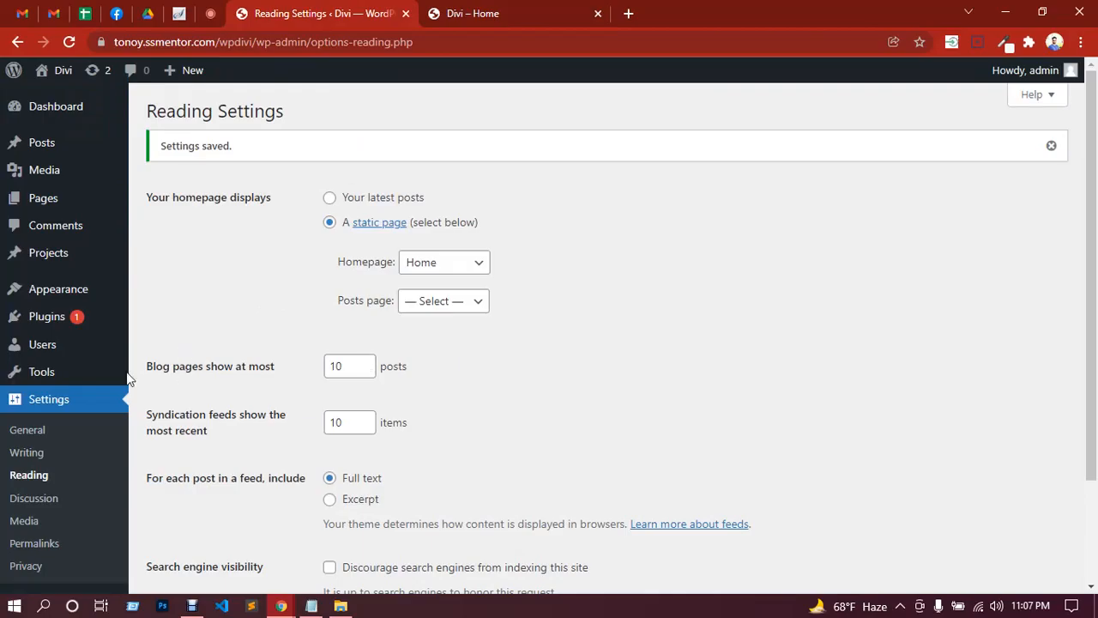
{"action": "mouse_move", "coordinate": [18, 324]}
{"action": "left_click", "coordinate": [176, 347]}
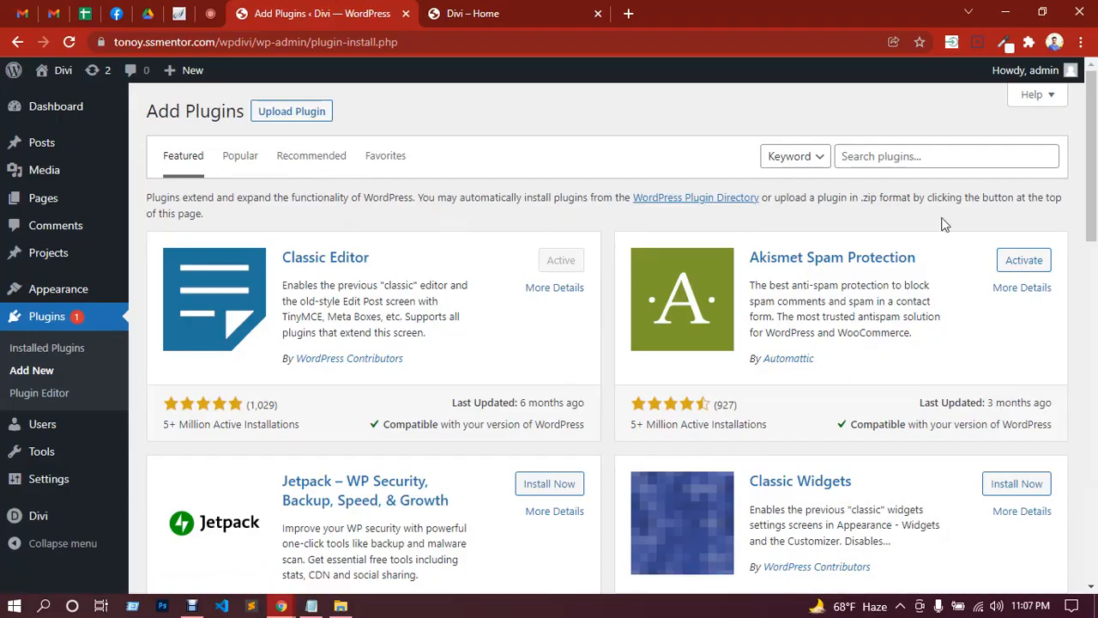
{"action": "left_click", "coordinate": [882, 158]}
{"action": "type", "text": "supreme"}
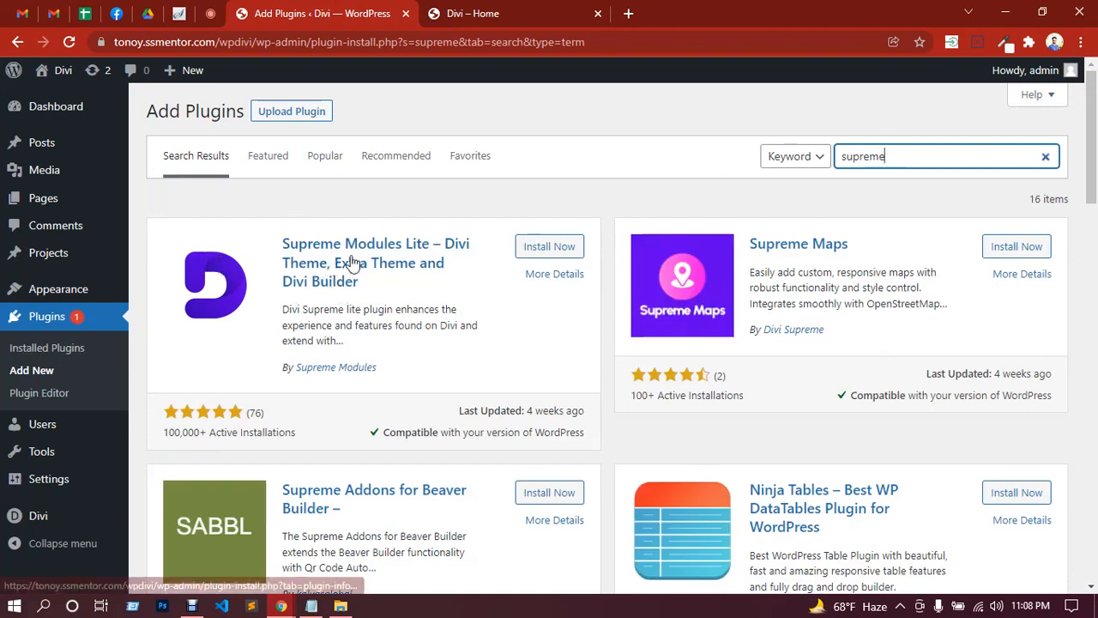
Install and activate the Supreme Modules Lite – Divi Theme, Extra Theme and Divi Builder plugin.
{"action": "left_click", "coordinate": [537, 248]}
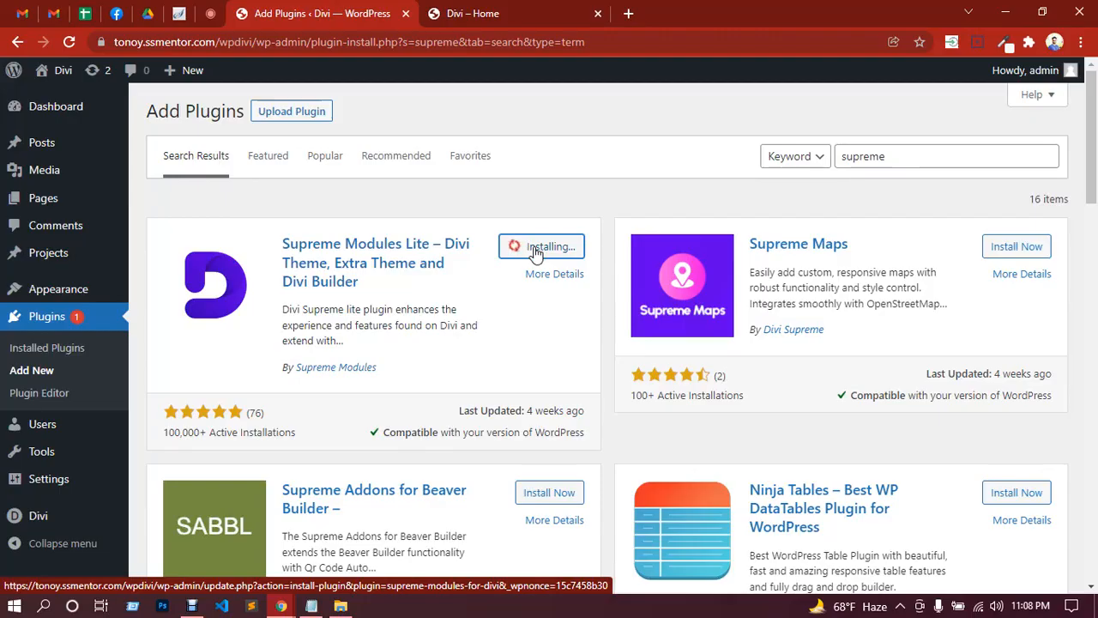
{"action": "scroll", "coordinate": [466, 289], "scroll_direction": "down", "scroll_amount": 3}
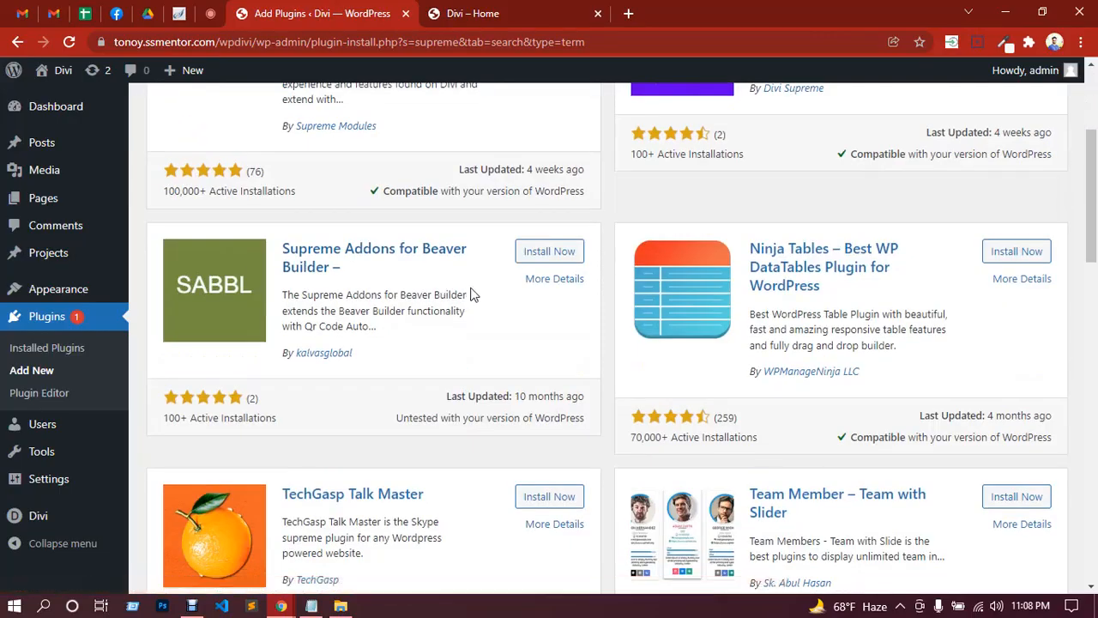
{"action": "scroll", "coordinate": [470, 295], "scroll_direction": "down", "scroll_amount": 3}
{"action": "scroll", "coordinate": [720, 257], "scroll_direction": "down", "scroll_amount": 3}
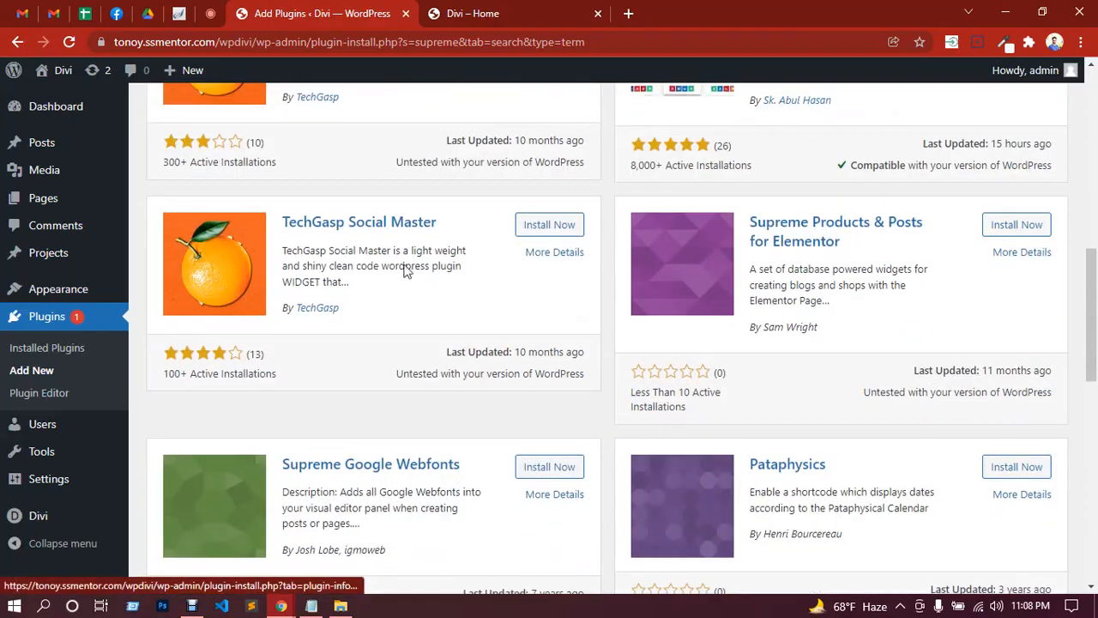
{"action": "scroll", "coordinate": [477, 316], "scroll_direction": "down", "scroll_amount": 7}
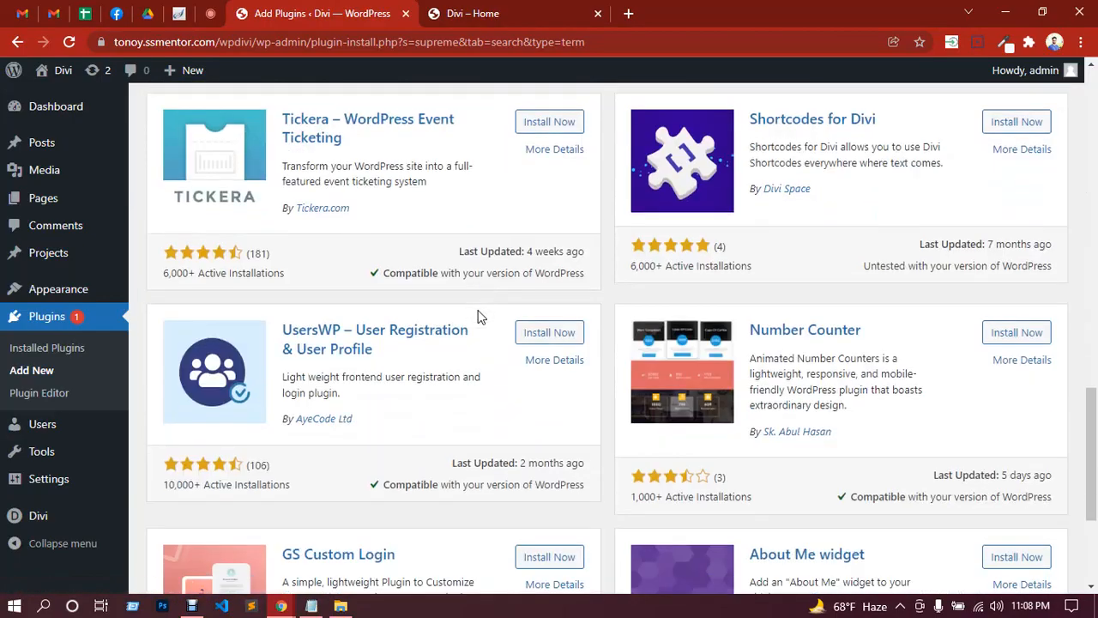
{"action": "scroll", "coordinate": [478, 317], "scroll_direction": "up", "scroll_amount": 16}
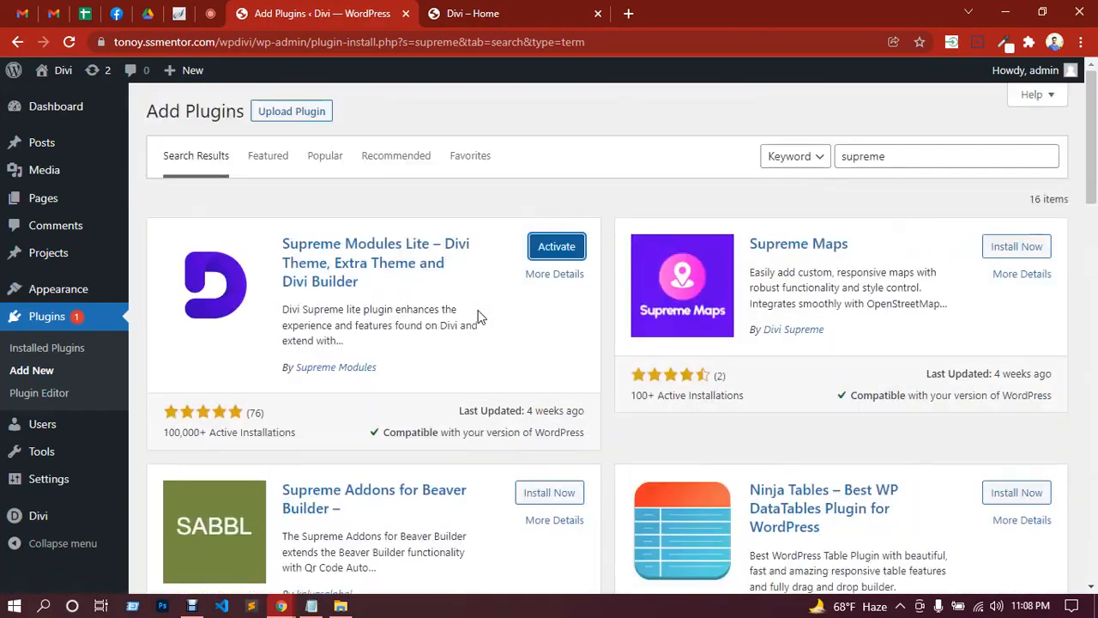
{"action": "left_click", "coordinate": [556, 249]}
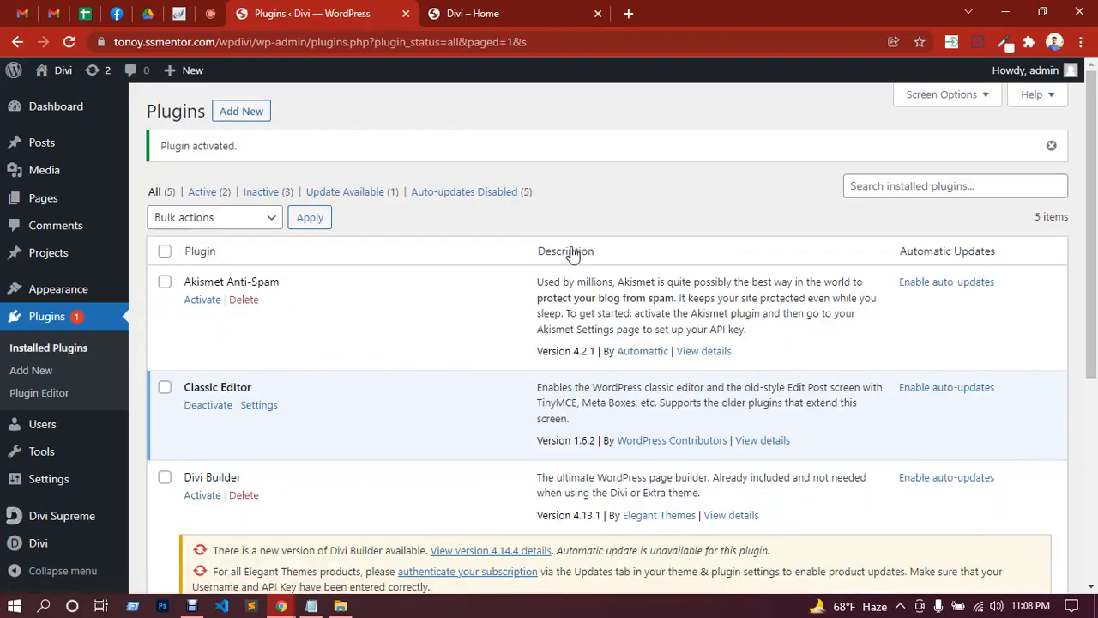
Return to the Divi homepage and enable the Visual Builder on it.
{"action": "left_click", "coordinate": [508, 8]}
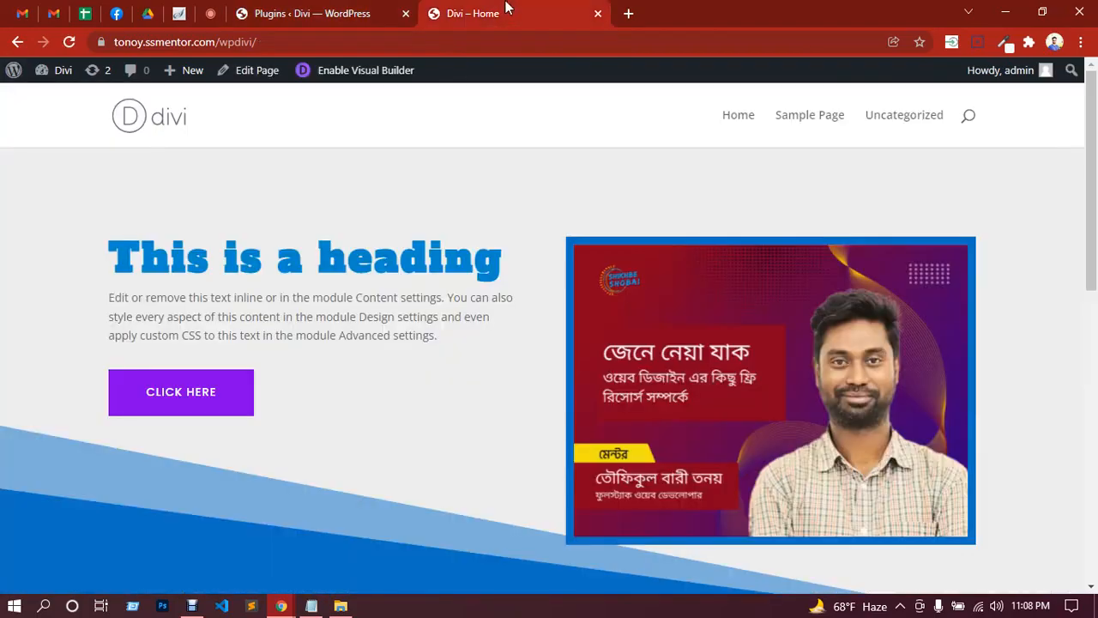
{"action": "left_click", "coordinate": [337, 80]}
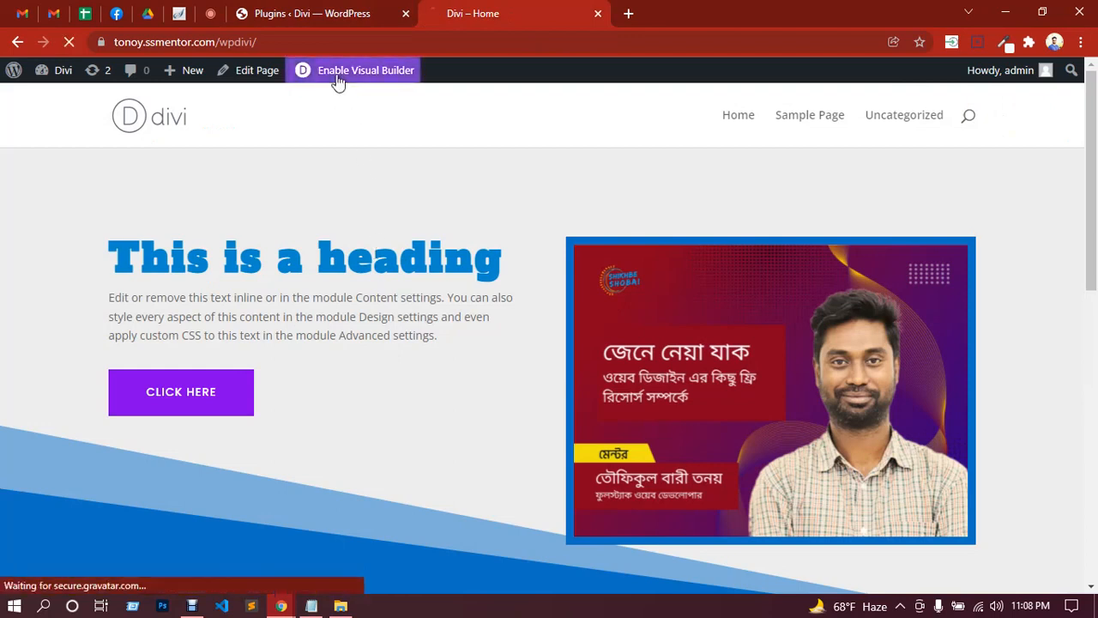
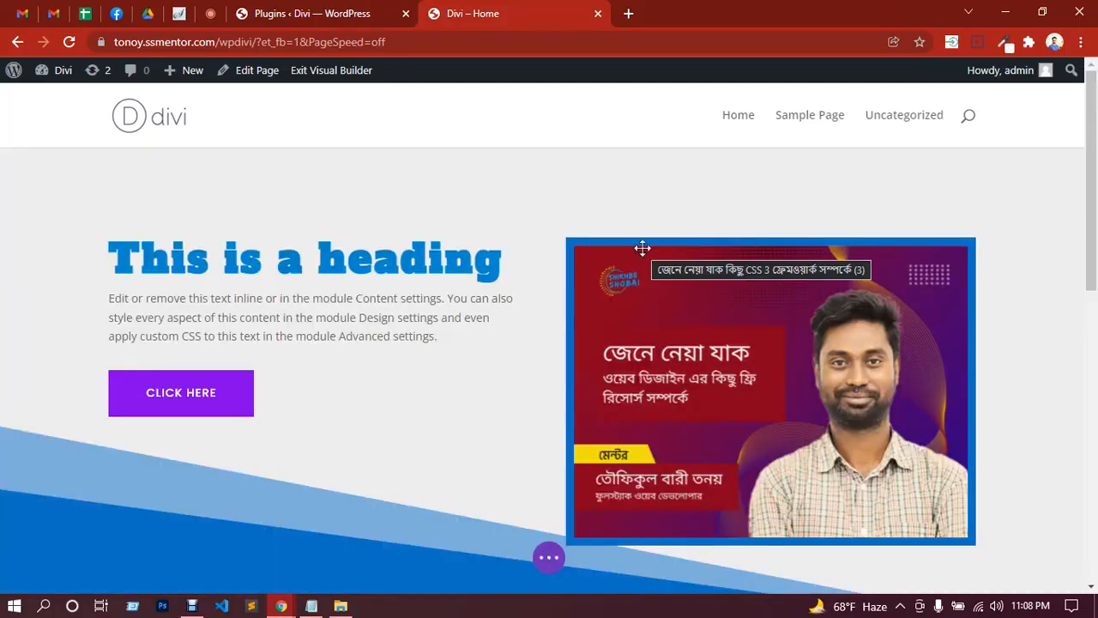
Insert a Supreme Flipbox module into the empty column beside the lightbulb blurb.
{"action": "scroll", "coordinate": [640, 249], "scroll_direction": "down", "scroll_amount": 6}
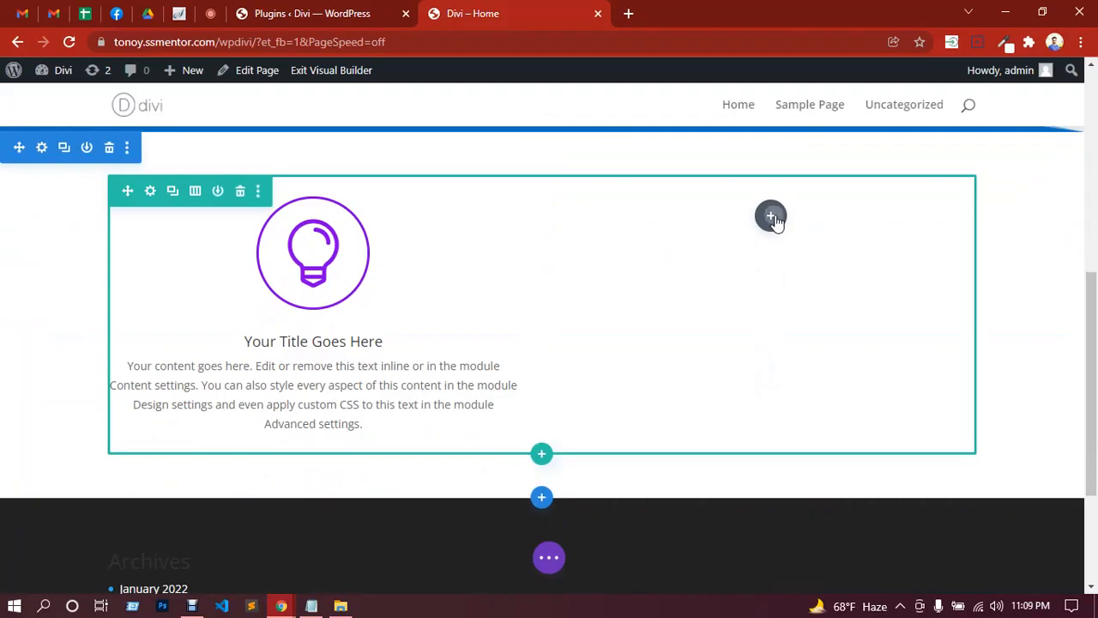
{"action": "left_click", "coordinate": [775, 217]}
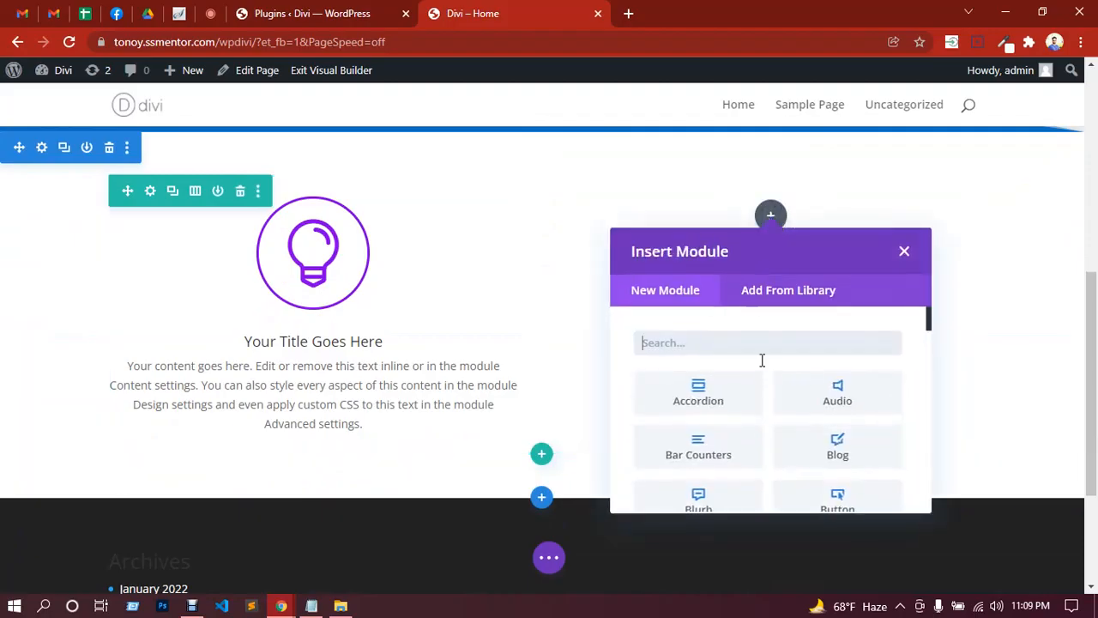
{"action": "scroll", "coordinate": [778, 335], "scroll_direction": "down", "scroll_amount": 6}
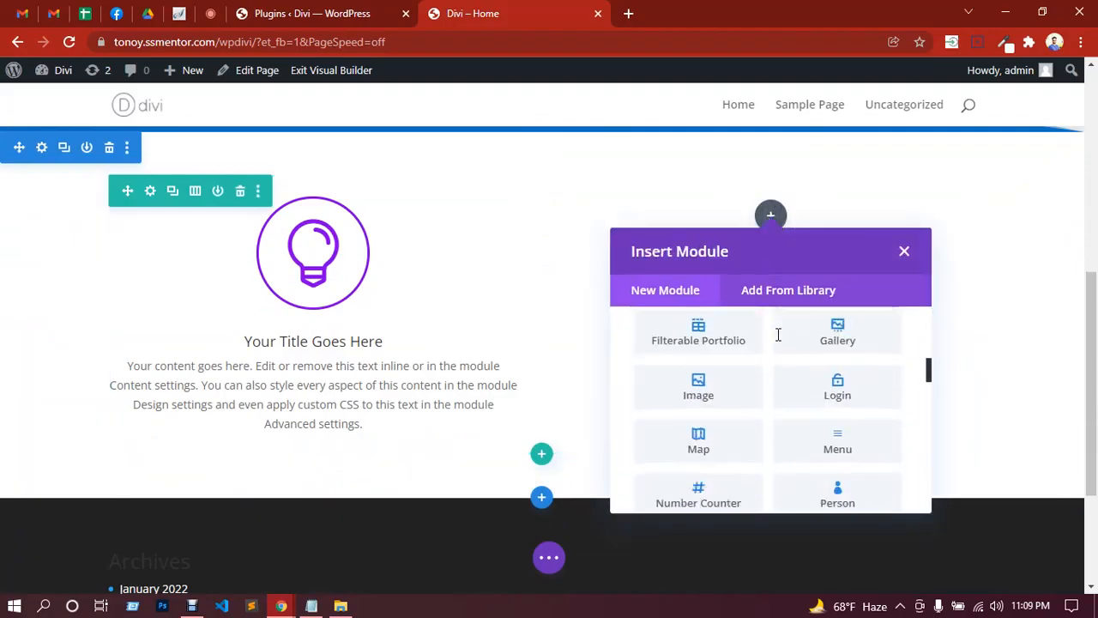
{"action": "scroll", "coordinate": [778, 335], "scroll_direction": "down", "scroll_amount": 5}
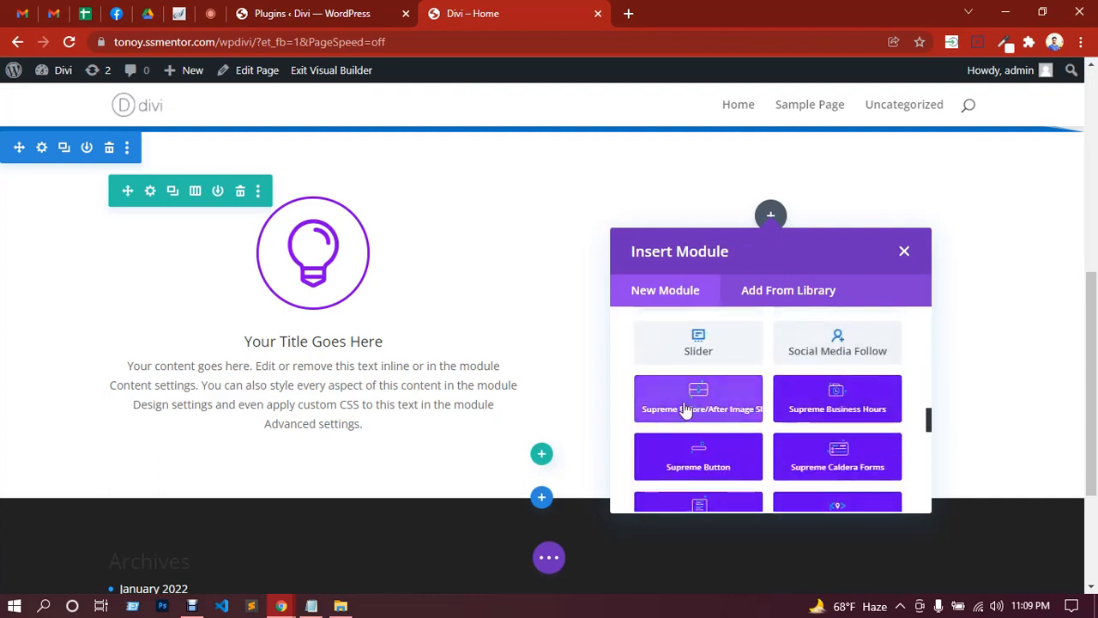
{"action": "scroll", "coordinate": [851, 417], "scroll_direction": "down", "scroll_amount": 1}
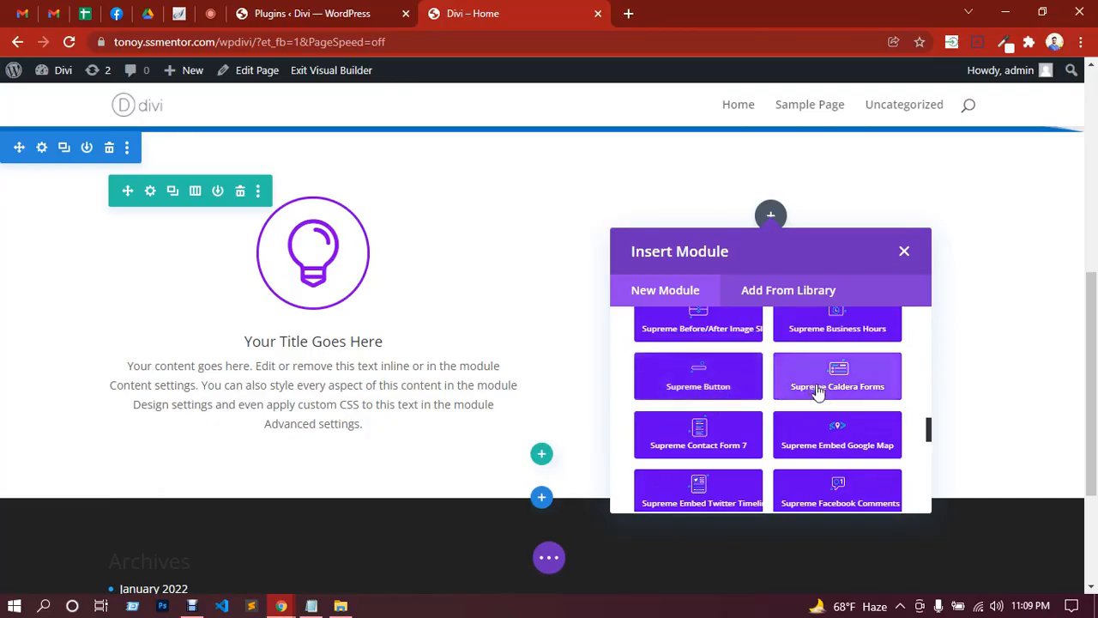
{"action": "scroll", "coordinate": [848, 386], "scroll_direction": "down", "scroll_amount": 1}
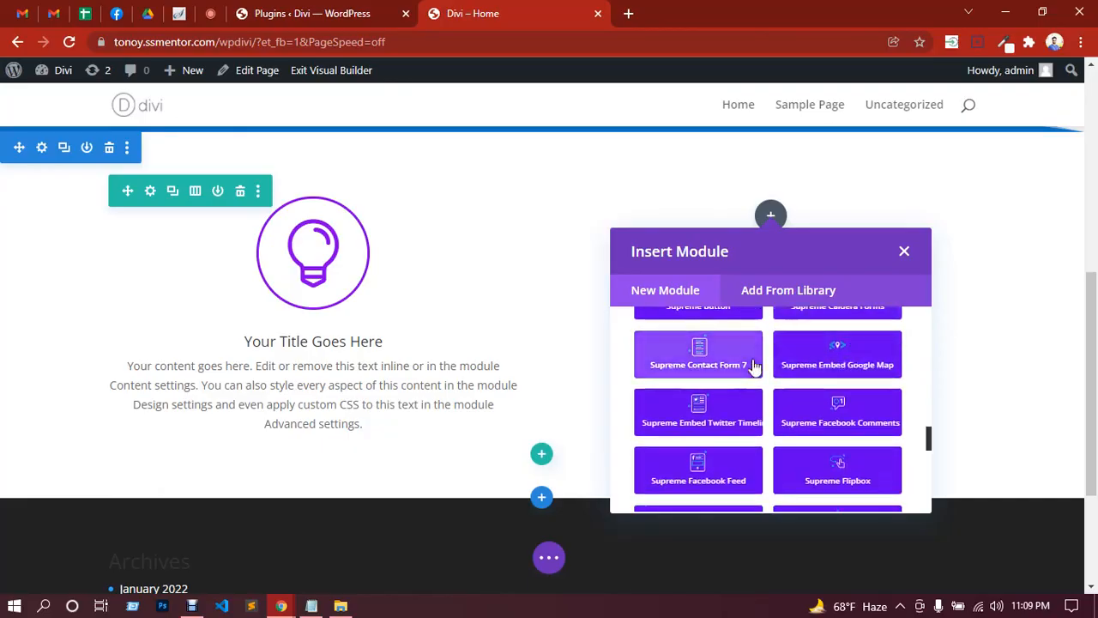
{"action": "scroll", "coordinate": [725, 385], "scroll_direction": "up", "scroll_amount": 1}
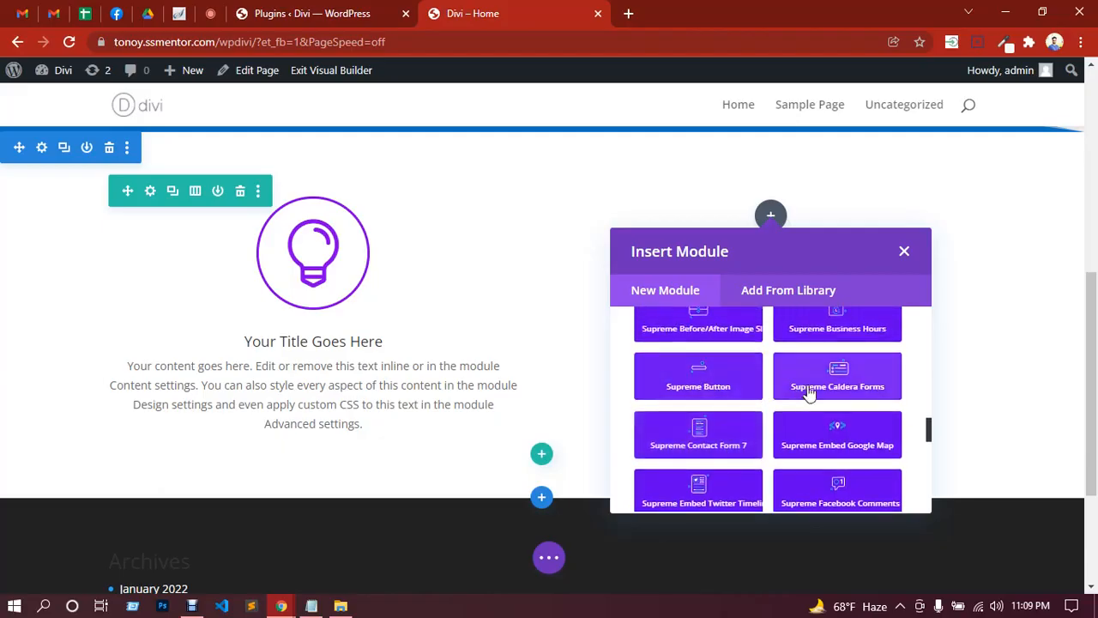
{"action": "scroll", "coordinate": [809, 385], "scroll_direction": "down", "scroll_amount": 1}
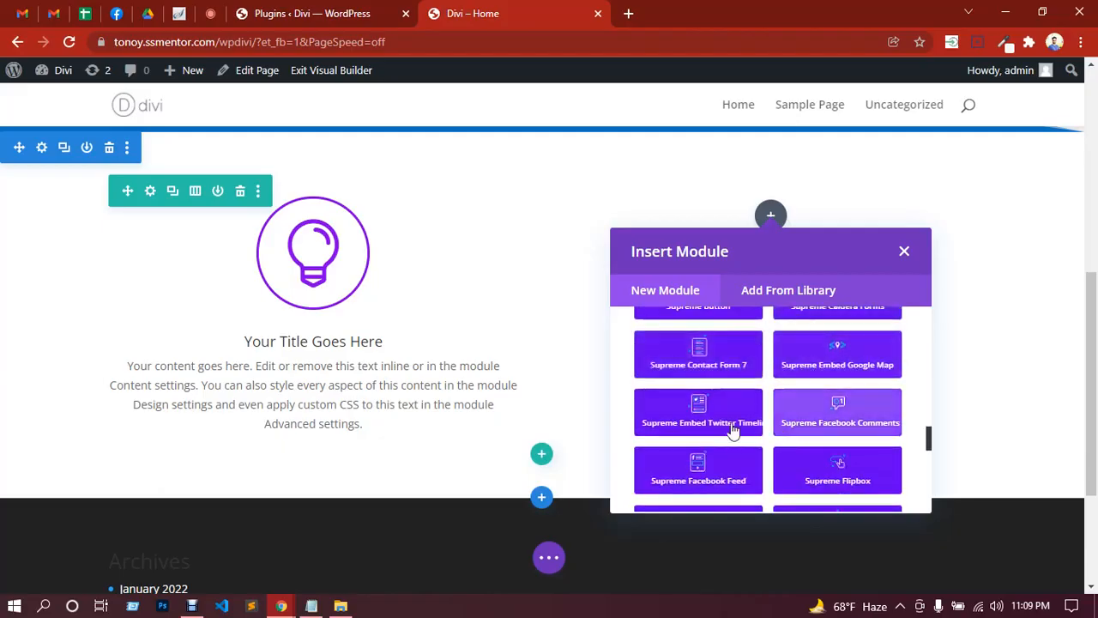
{"action": "scroll", "coordinate": [728, 403], "scroll_direction": "down", "scroll_amount": 1}
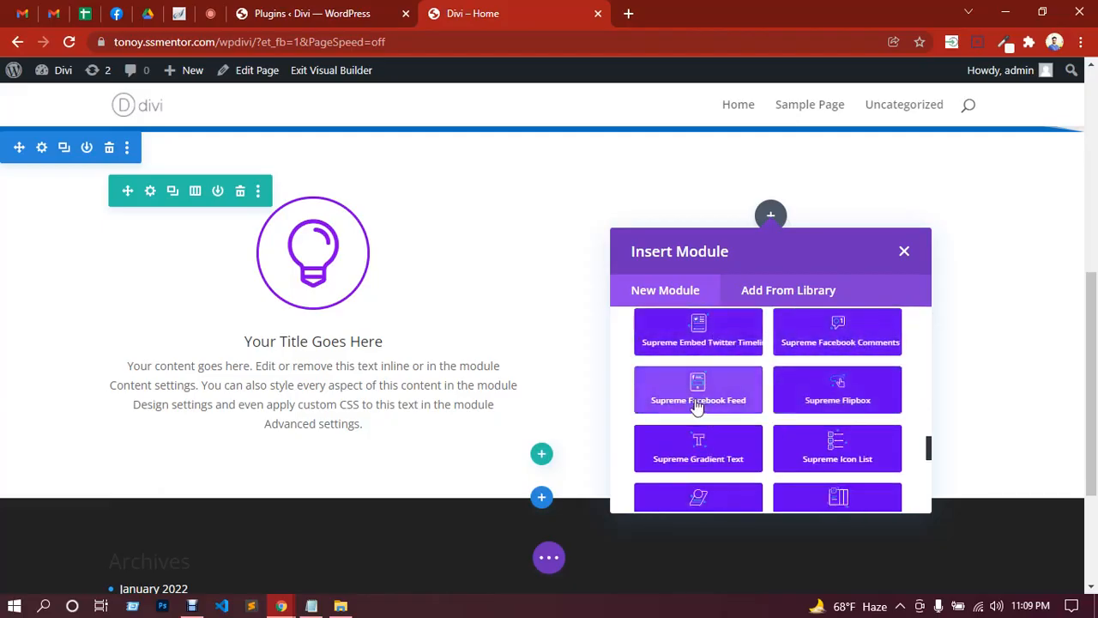
{"action": "left_click", "coordinate": [812, 400]}
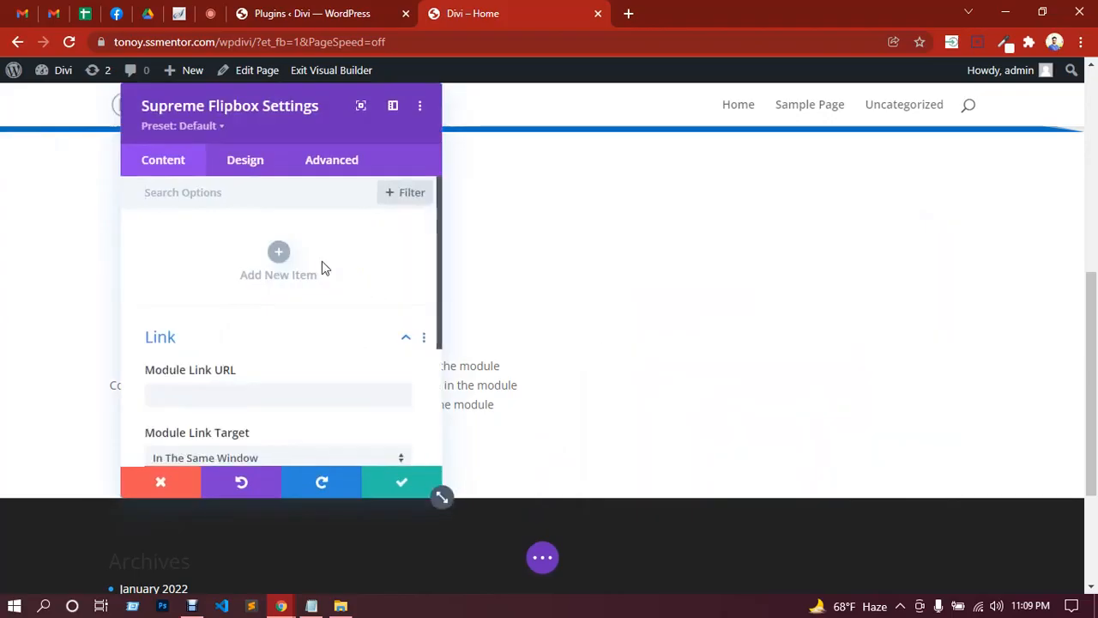
Add two items with default content to the Supreme Flipbox.
{"action": "left_click", "coordinate": [280, 253]}
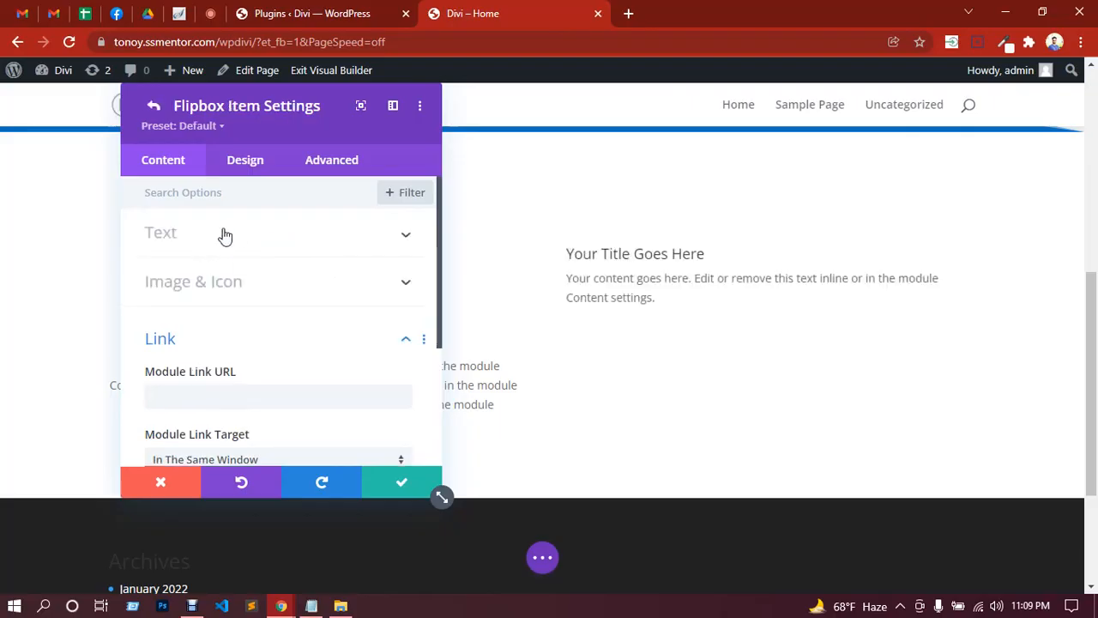
{"action": "left_click", "coordinate": [156, 106]}
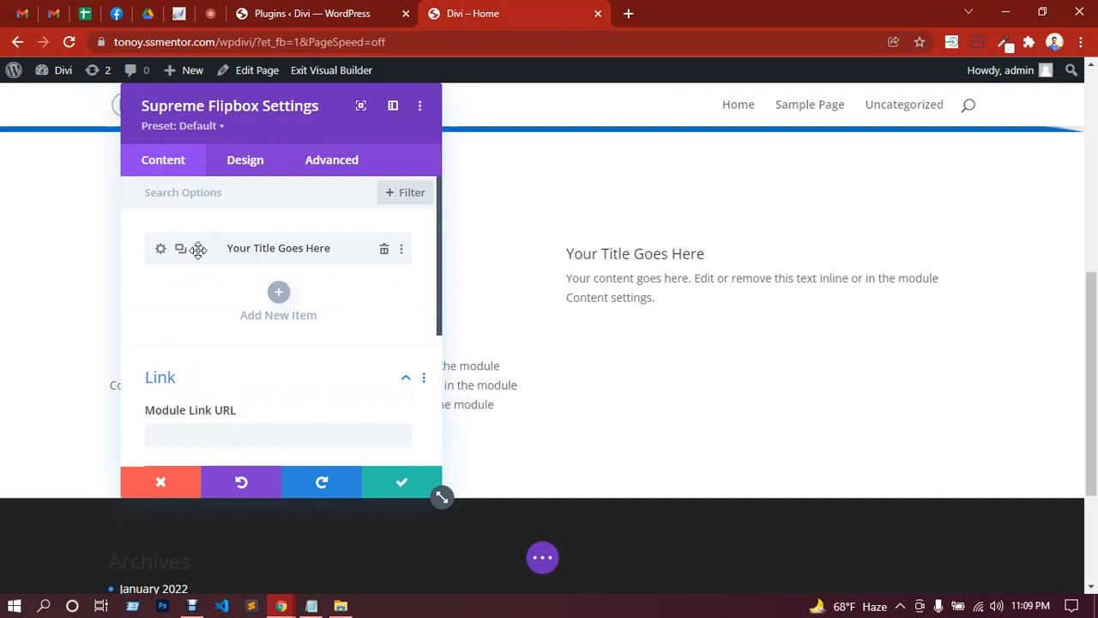
{"action": "left_click", "coordinate": [279, 293]}
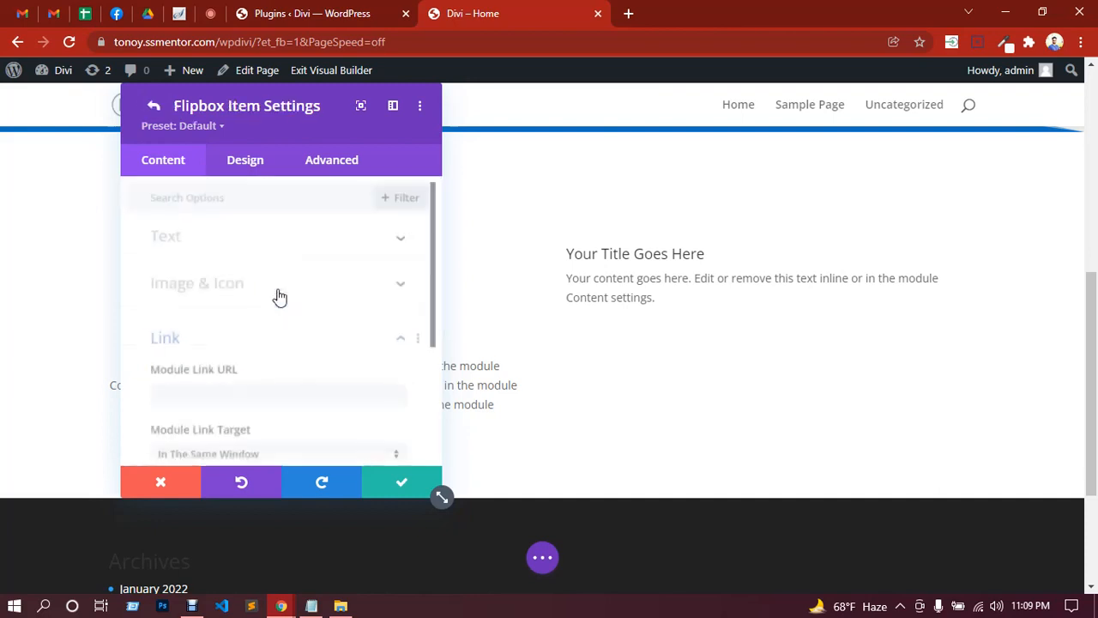
{"action": "left_click", "coordinate": [154, 105]}
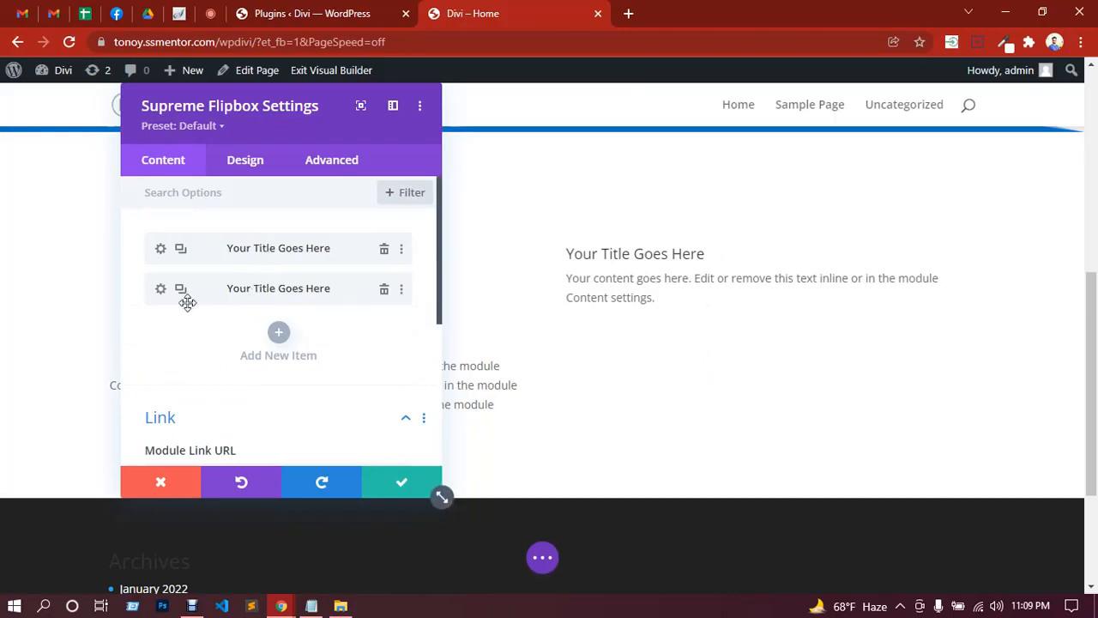
Set the second flipbox item's image to the existing media library picture and save the module settings.
{"action": "left_click", "coordinate": [161, 290]}
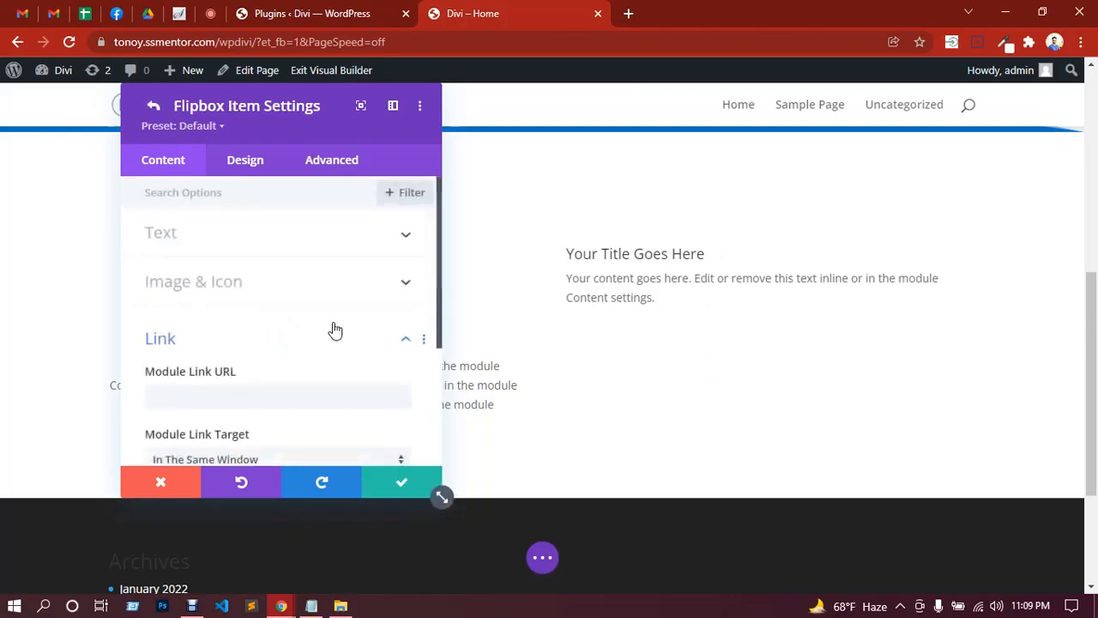
{"action": "scroll", "coordinate": [315, 290], "scroll_direction": "down", "scroll_amount": 1}
{"action": "scroll", "coordinate": [305, 290], "scroll_direction": "up", "scroll_amount": 1}
{"action": "left_click", "coordinate": [260, 295]}
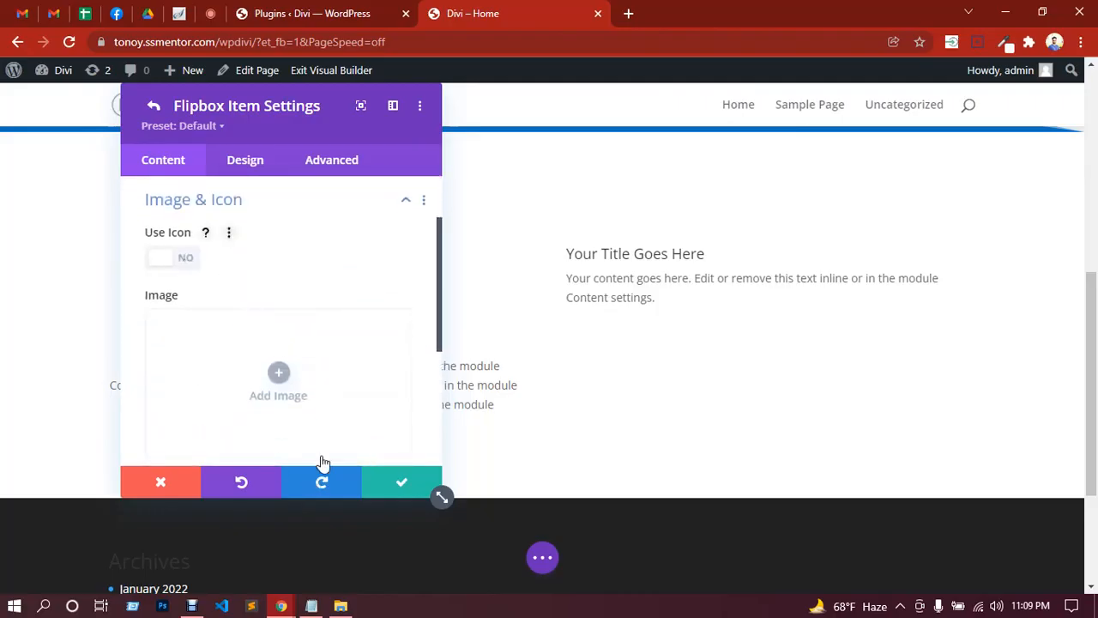
{"action": "left_click", "coordinate": [279, 374]}
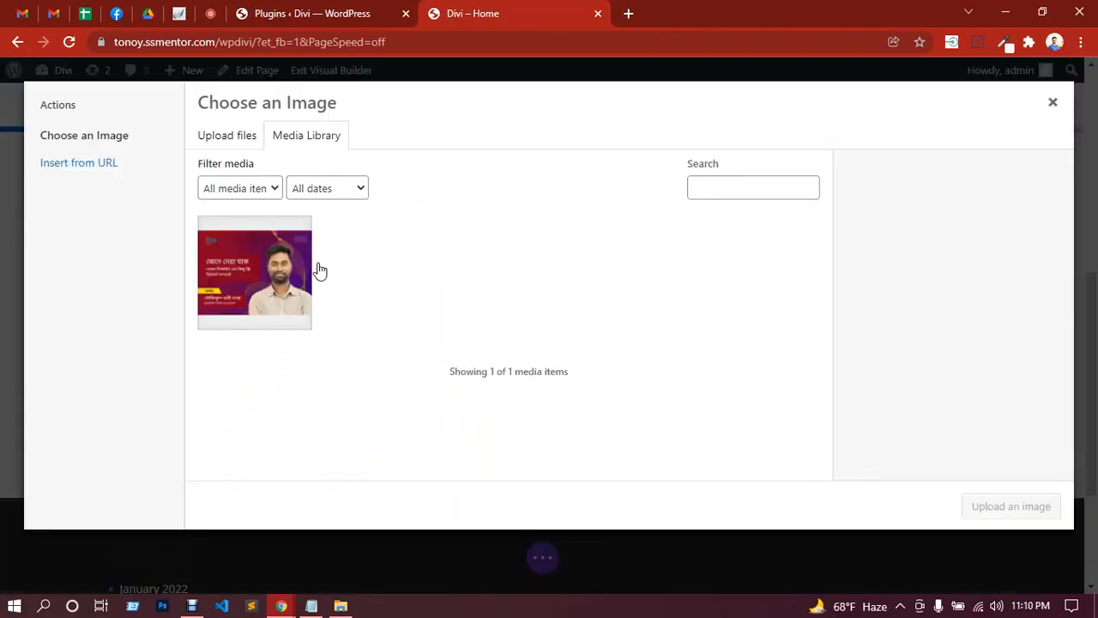
{"action": "left_click", "coordinate": [256, 271]}
{"action": "left_click", "coordinate": [1009, 508]}
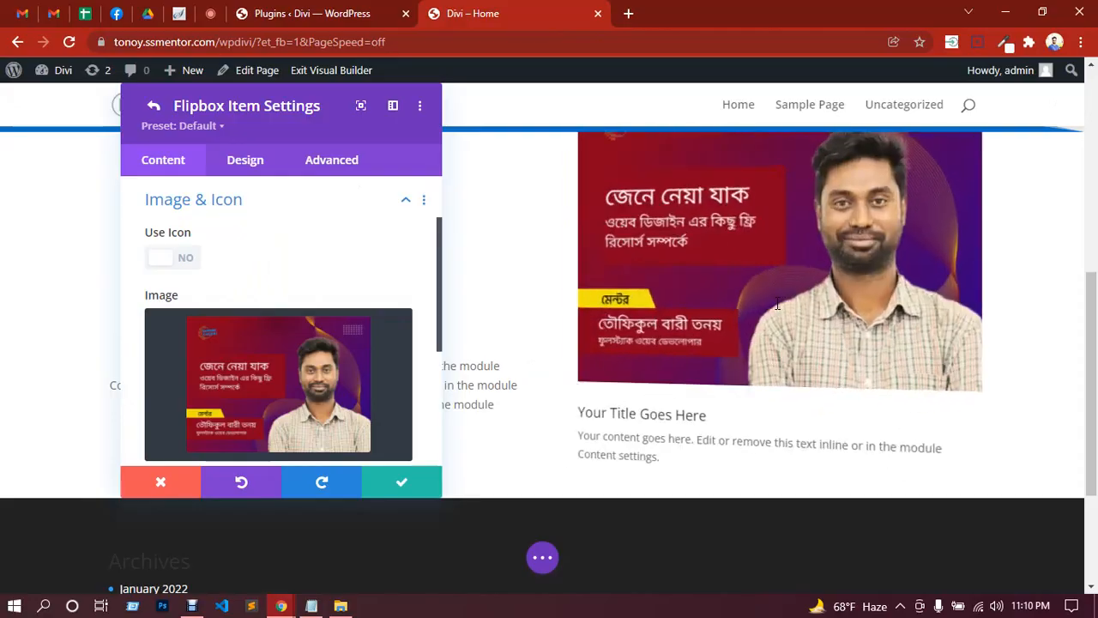
{"action": "left_click", "coordinate": [410, 483]}
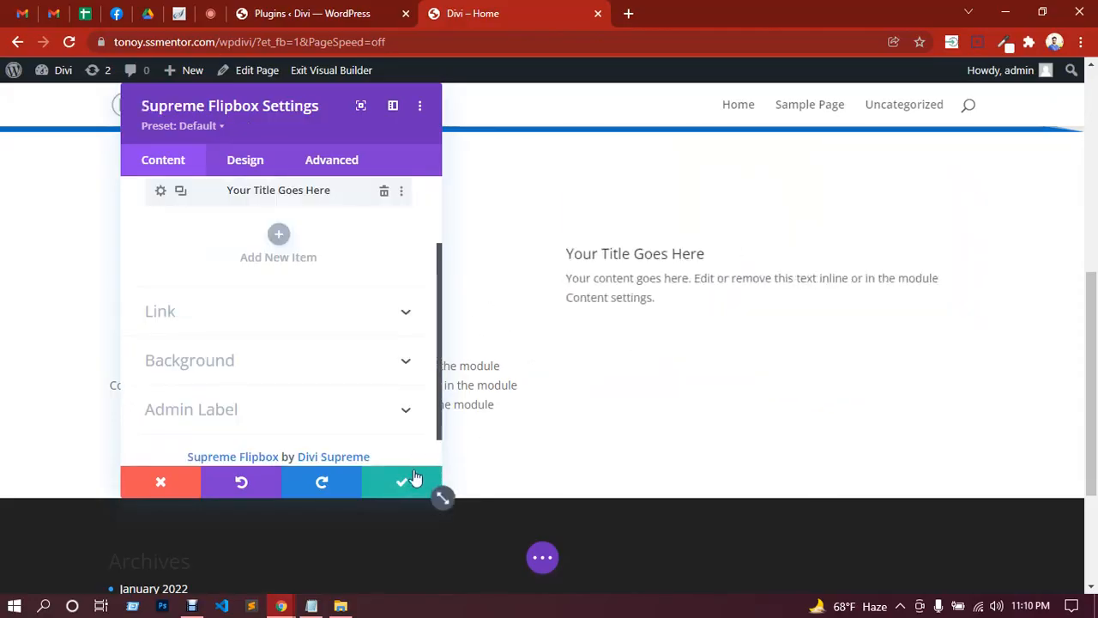
{"action": "left_click", "coordinate": [415, 483]}
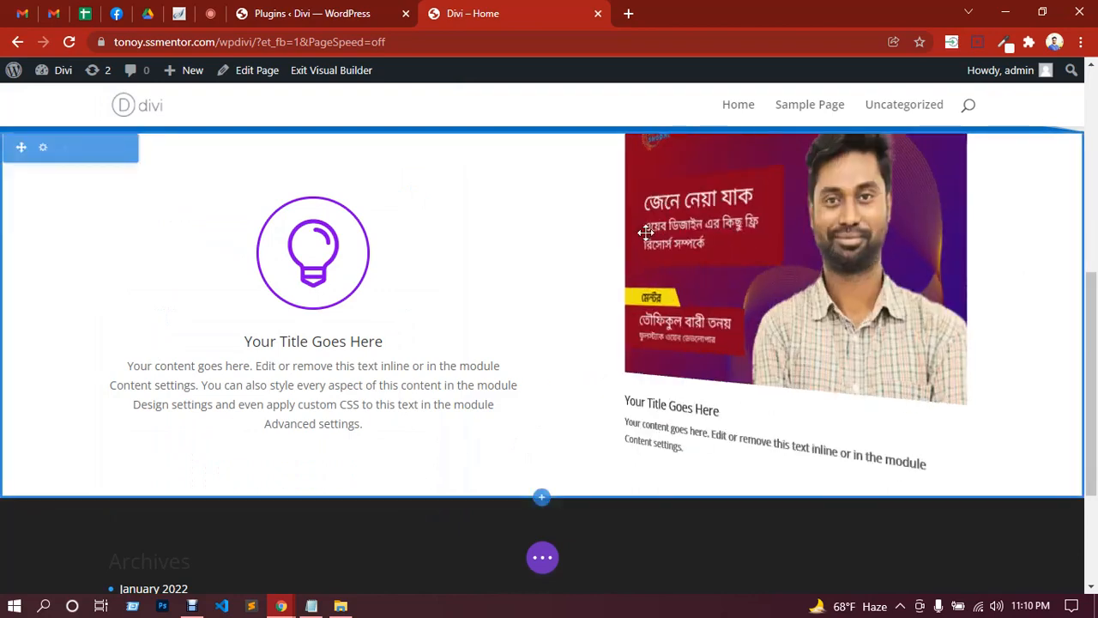
Add a row with two equal columns below the blurb and flipbox row in the same section.
{"action": "scroll", "coordinate": [639, 245], "scroll_direction": "down", "scroll_amount": 2}
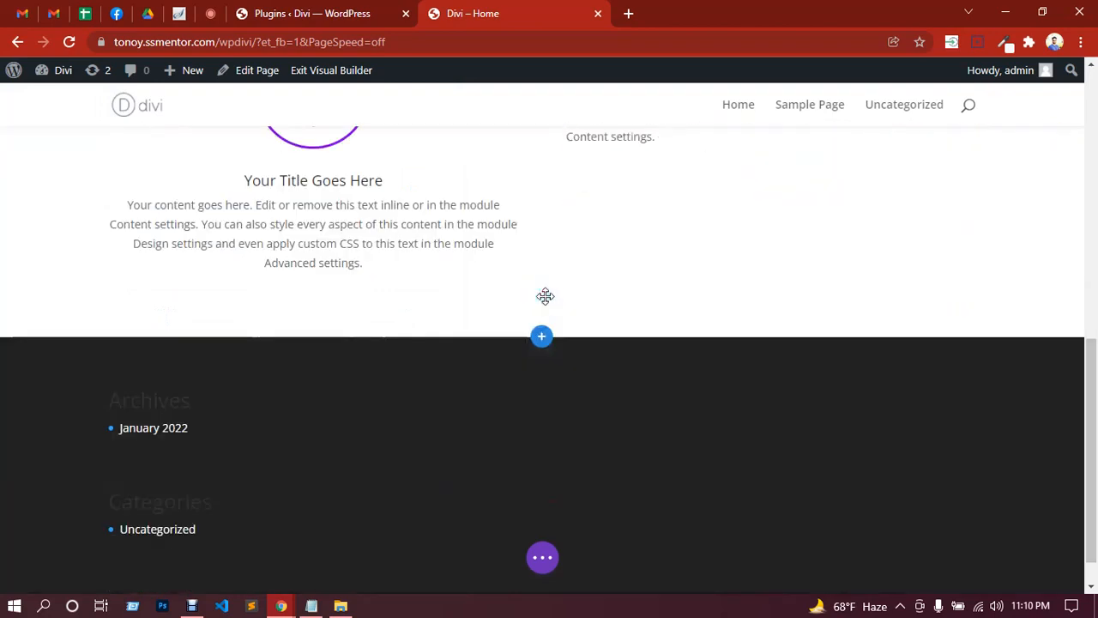
{"action": "left_click", "coordinate": [541, 293]}
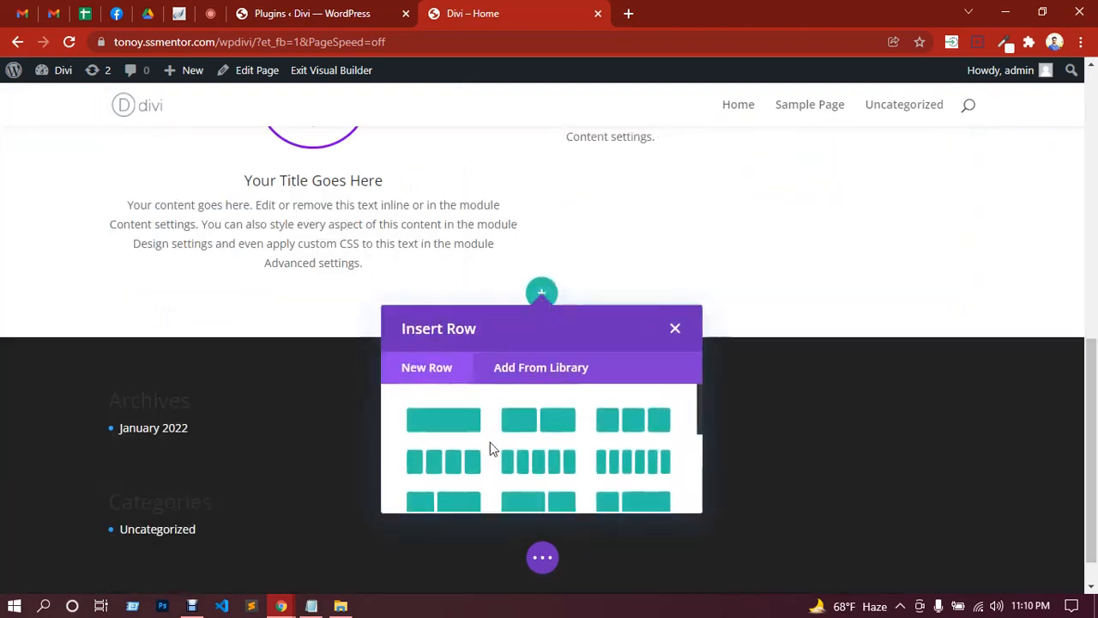
{"action": "left_click", "coordinate": [539, 420]}
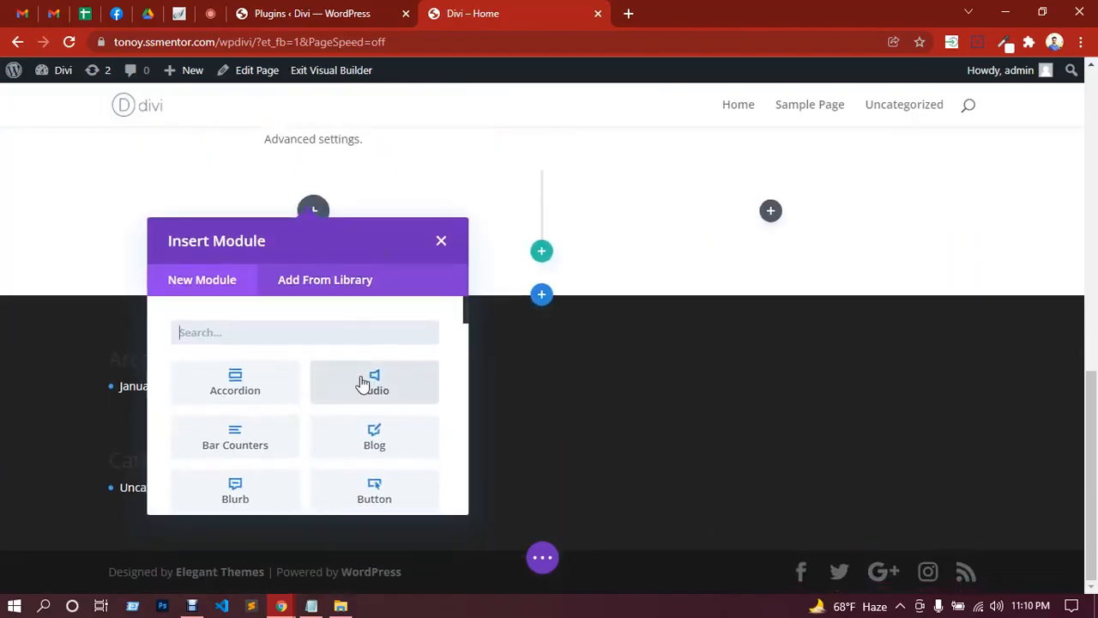
Try out a Supreme Gradient Text module with default text in the new row's first column and delete it again.
{"action": "scroll", "coordinate": [370, 375], "scroll_direction": "down", "scroll_amount": 3}
{"action": "scroll", "coordinate": [370, 377], "scroll_direction": "down", "scroll_amount": 6}
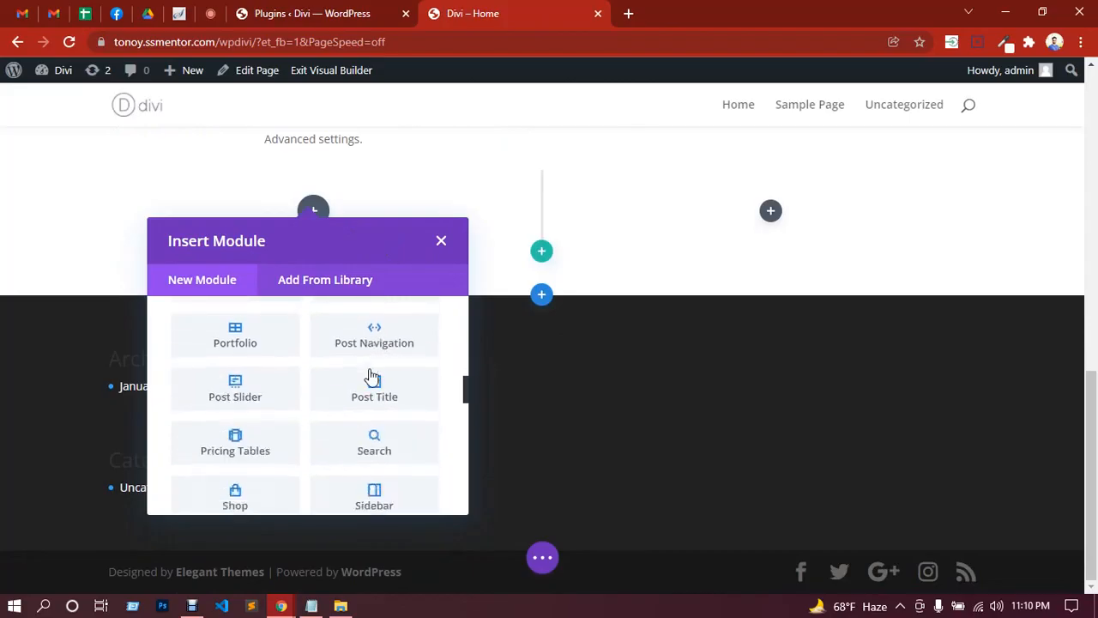
{"action": "scroll", "coordinate": [371, 377], "scroll_direction": "down", "scroll_amount": 3}
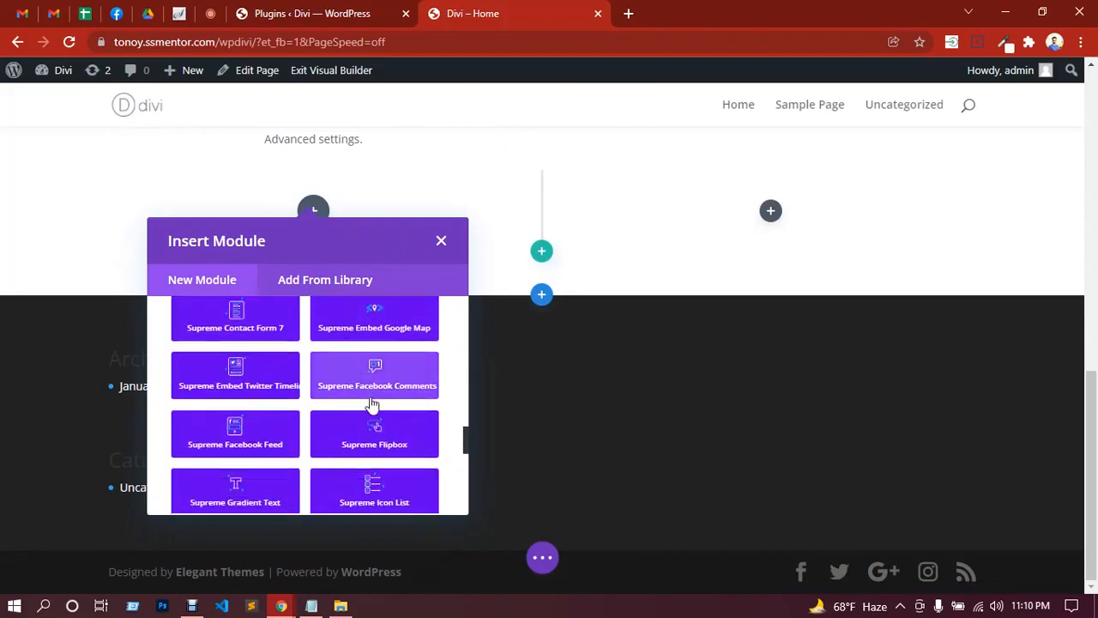
{"action": "scroll", "coordinate": [374, 402], "scroll_direction": "down", "scroll_amount": 2}
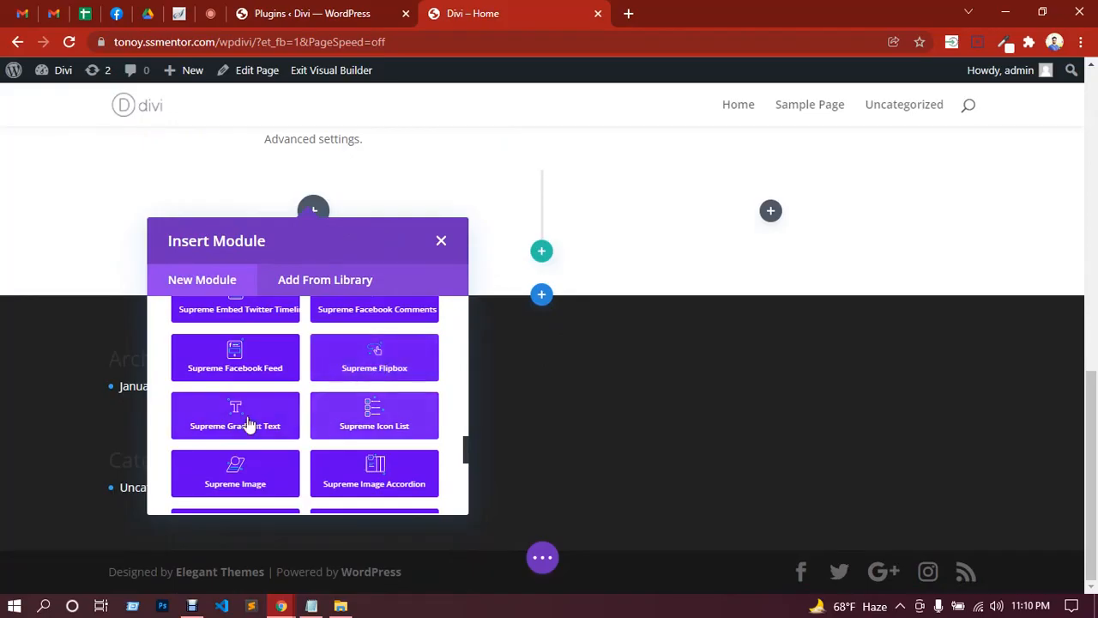
{"action": "left_click", "coordinate": [245, 423]}
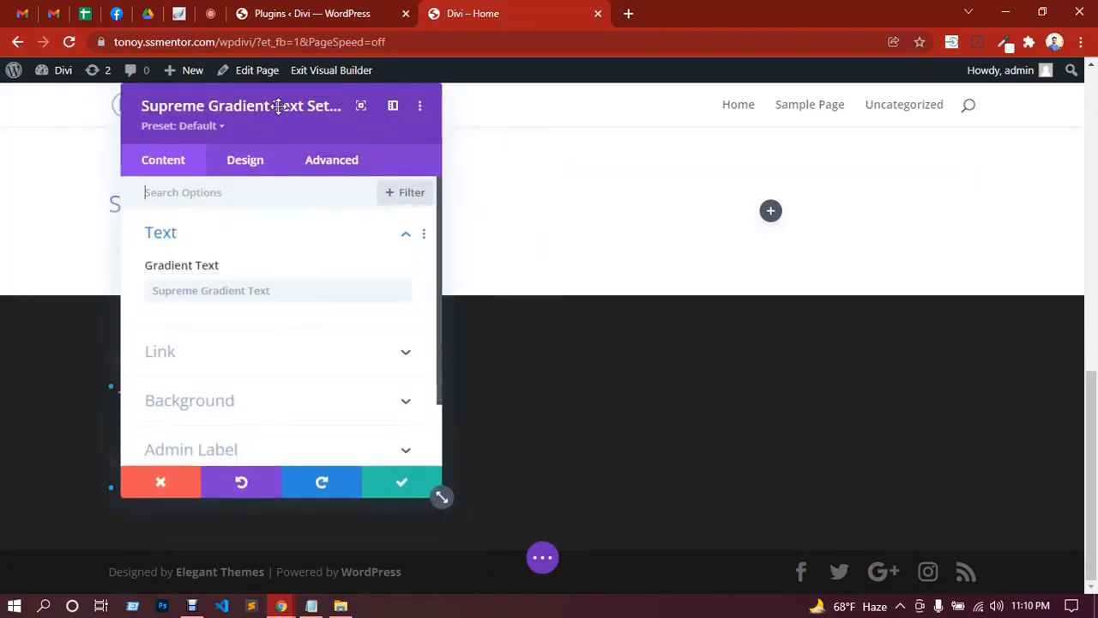
{"action": "left_click_drag", "start_coordinate": [278, 106], "coordinate": [687, 140]}
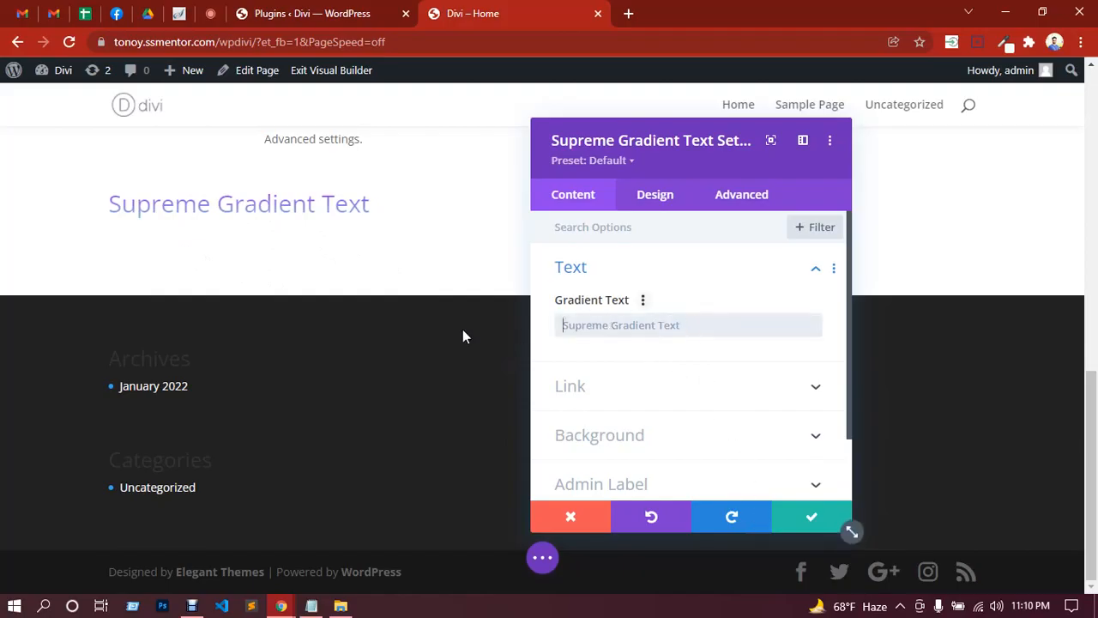
{"action": "left_click", "coordinate": [812, 518]}
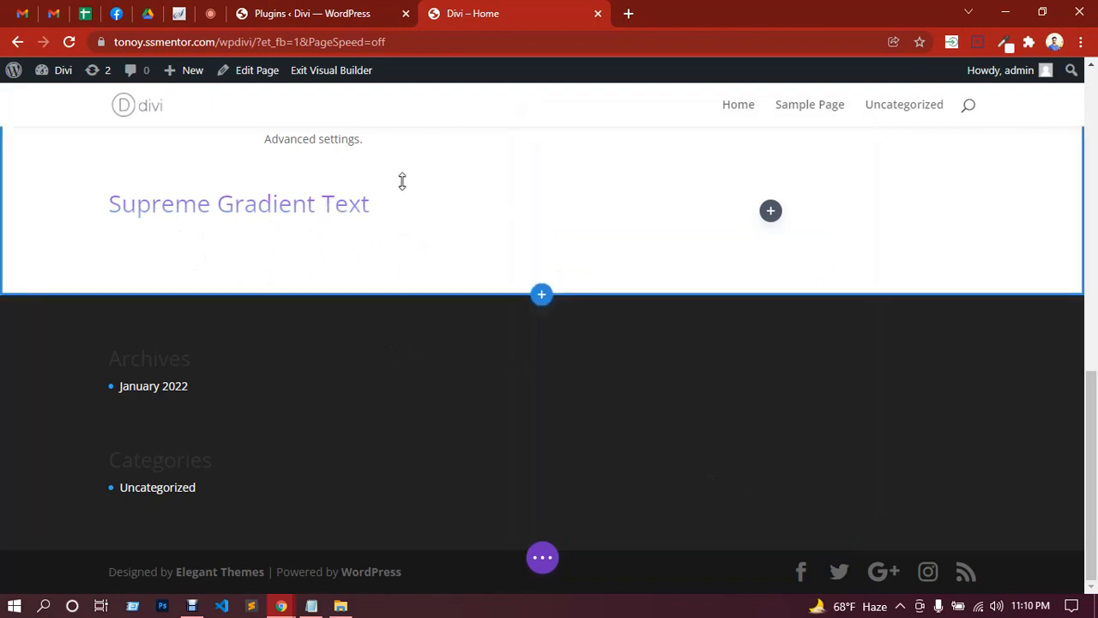
{"action": "mouse_move", "coordinate": [400, 179]}
{"action": "left_click", "coordinate": [352, 201]}
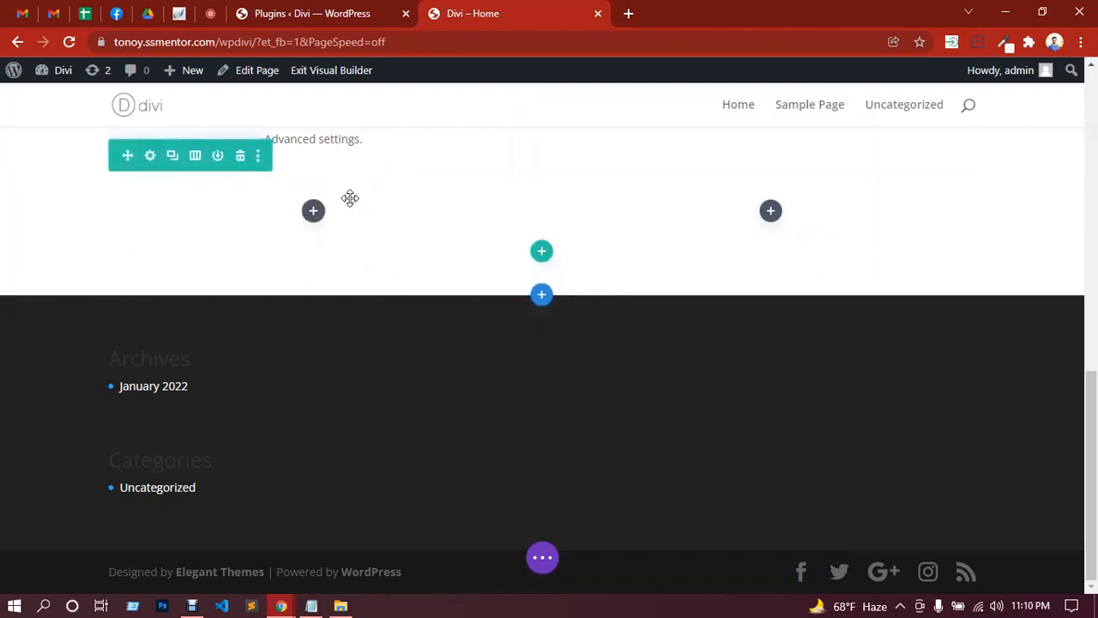
Try a Supreme Shapes module in the first column of the new two-column row.
{"action": "left_click", "coordinate": [314, 211]}
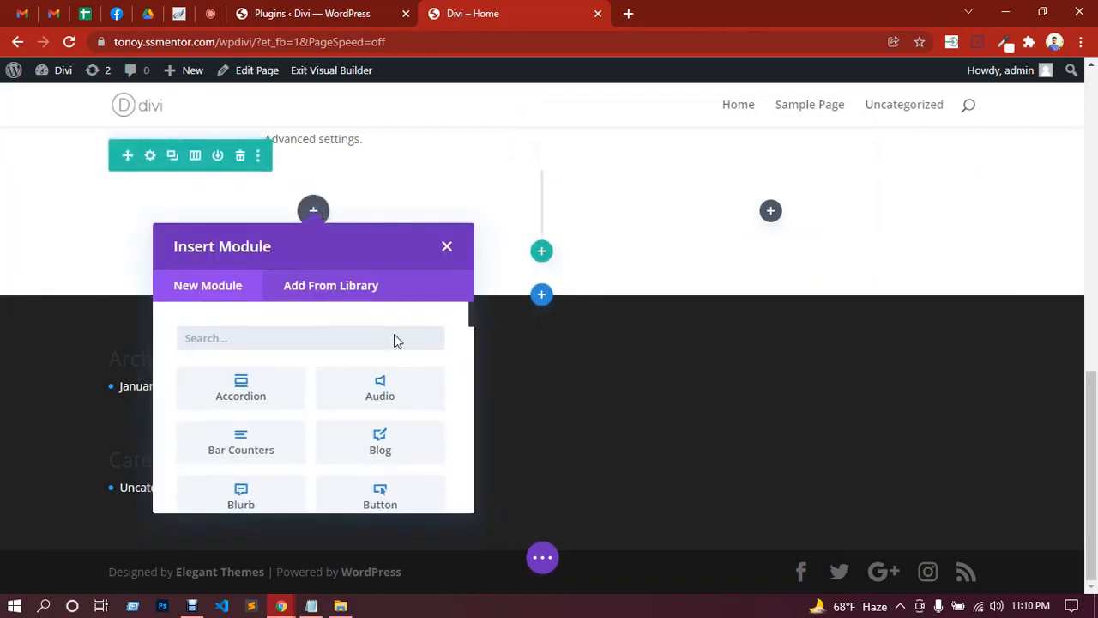
{"action": "scroll", "coordinate": [394, 360], "scroll_direction": "down", "scroll_amount": 5}
{"action": "scroll", "coordinate": [403, 386], "scroll_direction": "down", "scroll_amount": 8}
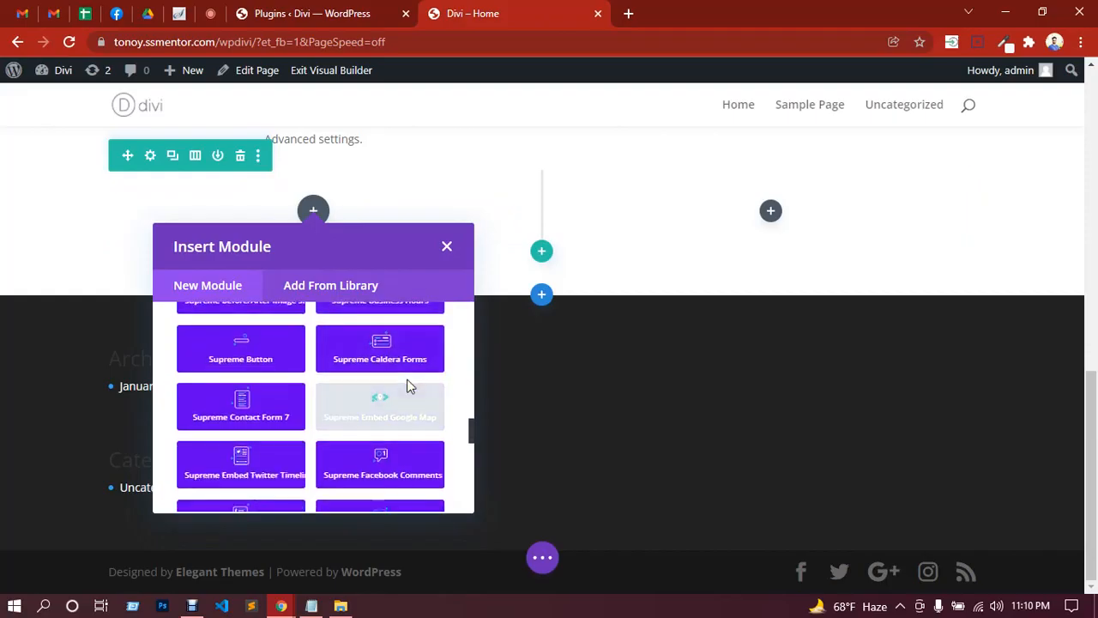
{"action": "scroll", "coordinate": [361, 394], "scroll_direction": "down", "scroll_amount": 2}
{"action": "scroll", "coordinate": [301, 404], "scroll_direction": "down", "scroll_amount": 3}
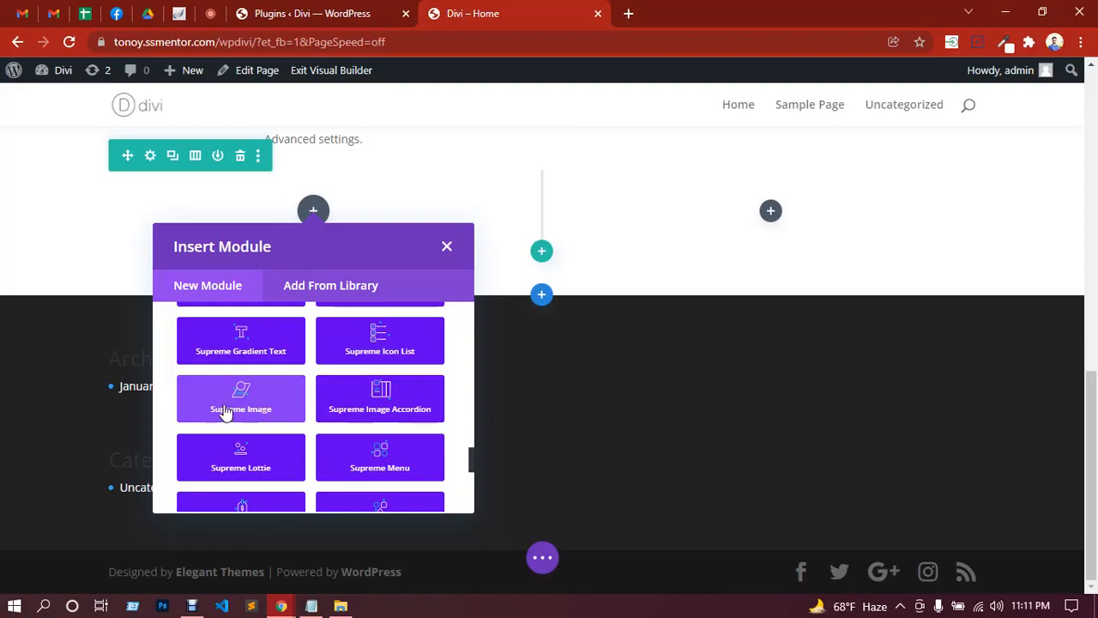
{"action": "scroll", "coordinate": [405, 417], "scroll_direction": "down", "scroll_amount": 2}
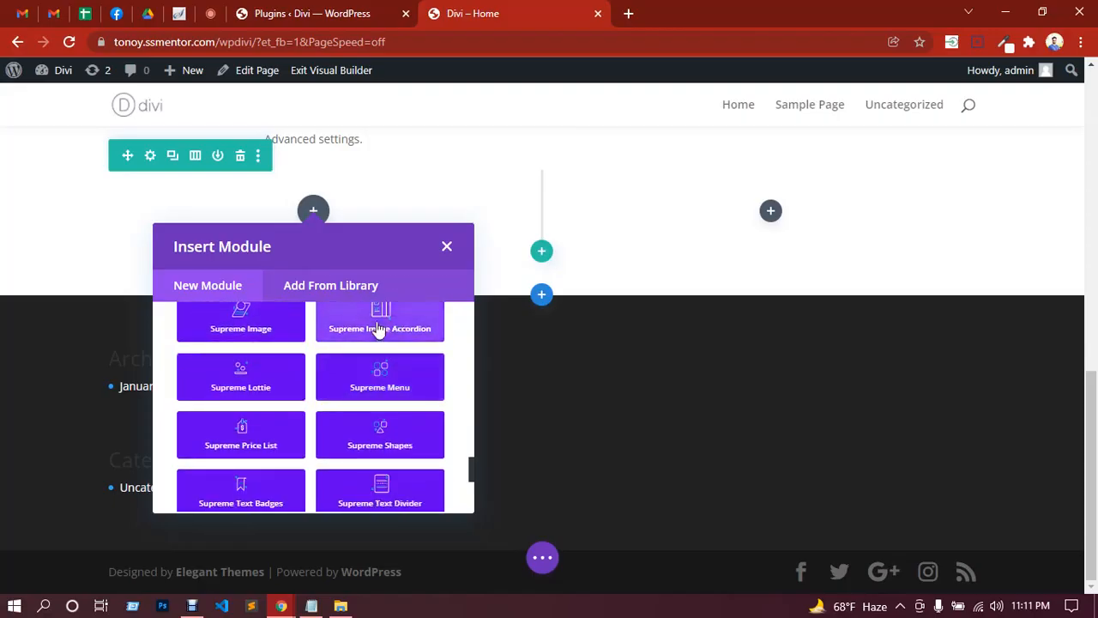
{"action": "scroll", "coordinate": [380, 331], "scroll_direction": "up", "scroll_amount": 1}
{"action": "scroll", "coordinate": [395, 409], "scroll_direction": "down", "scroll_amount": 1}
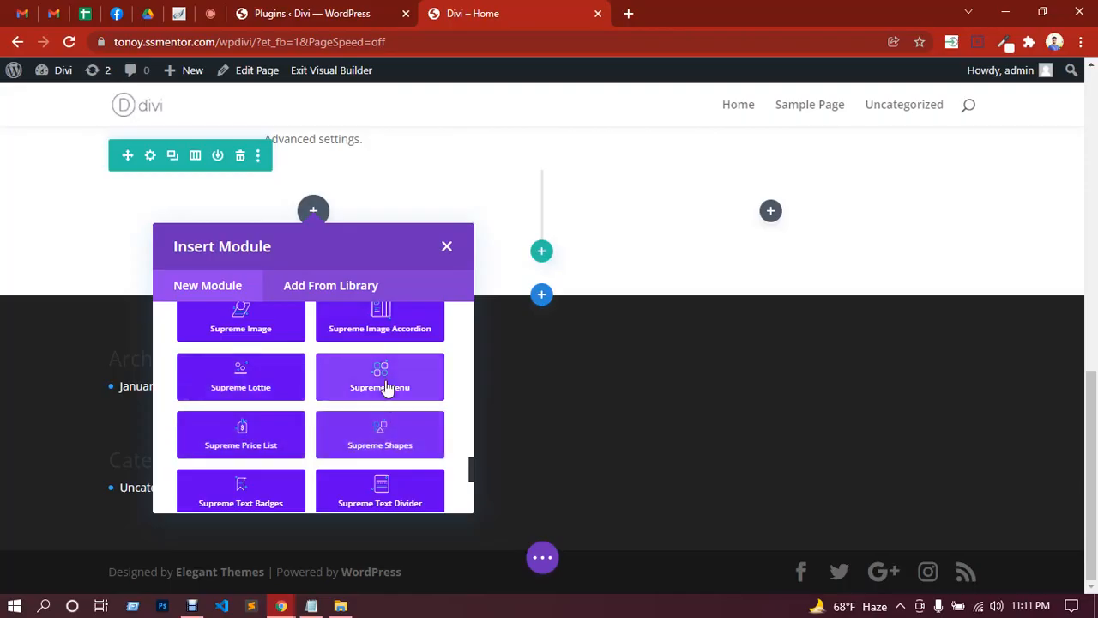
{"action": "scroll", "coordinate": [386, 387], "scroll_direction": "down", "scroll_amount": 2}
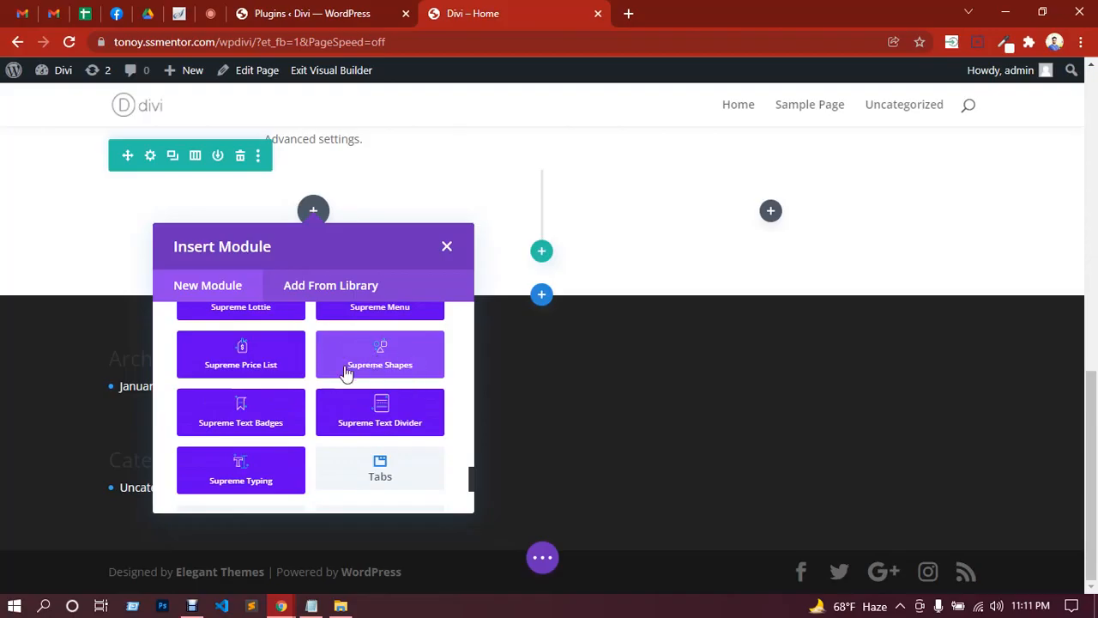
{"action": "left_click", "coordinate": [377, 349]}
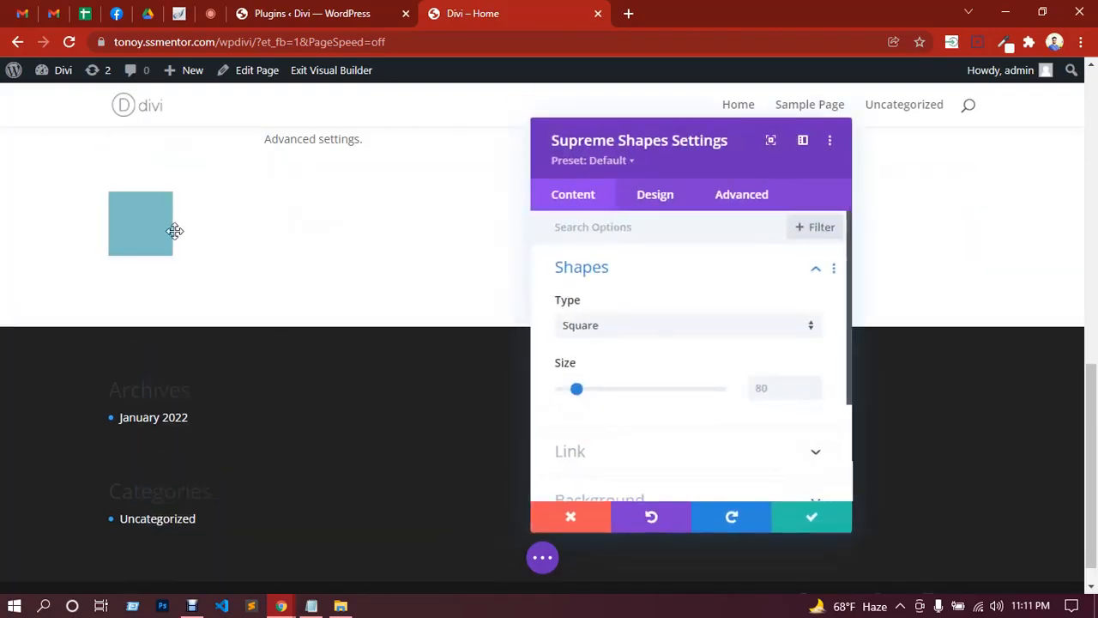
Try the Trapezoid and Oval types on the shape, save it and delete the Supreme Shapes module.
{"action": "left_click", "coordinate": [699, 332]}
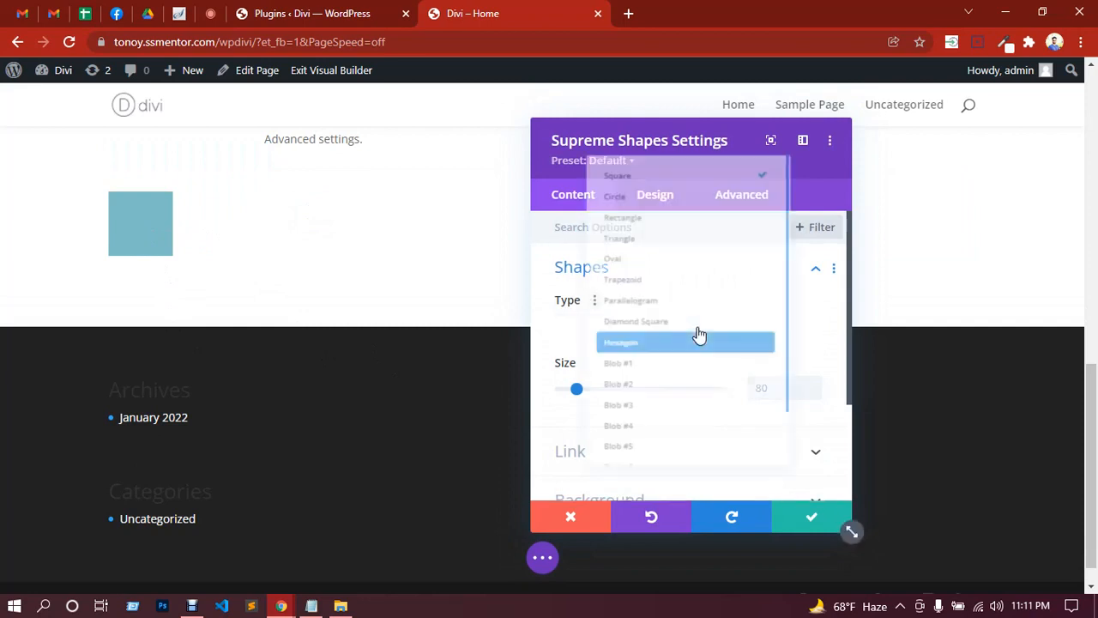
{"action": "left_click", "coordinate": [620, 283]}
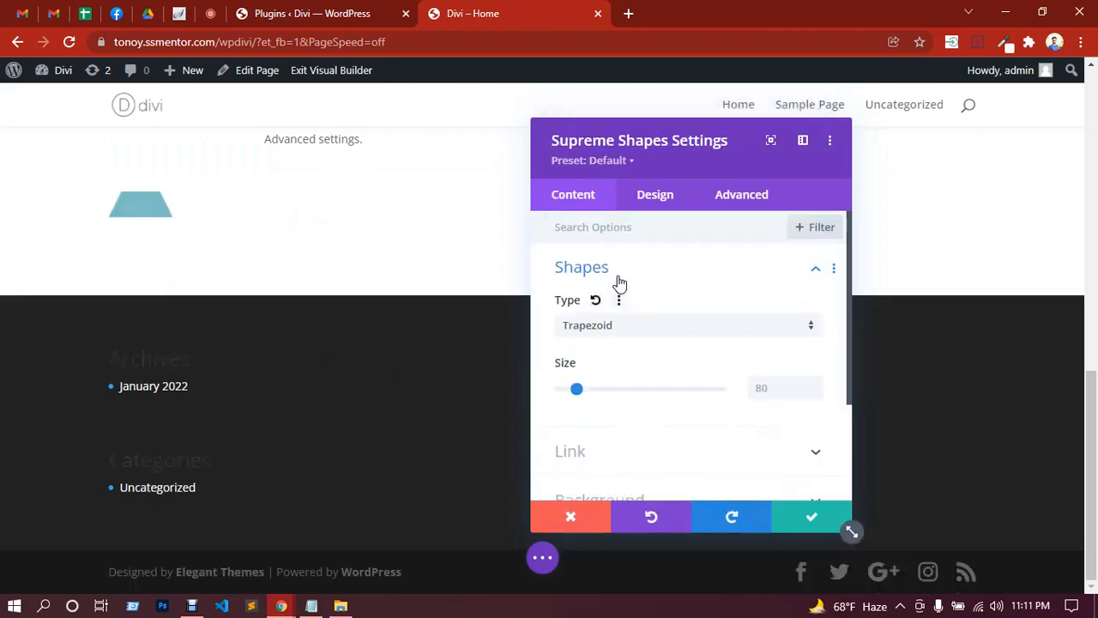
{"action": "left_click", "coordinate": [632, 329]}
{"action": "left_click", "coordinate": [617, 272]}
{"action": "left_click", "coordinate": [692, 327]}
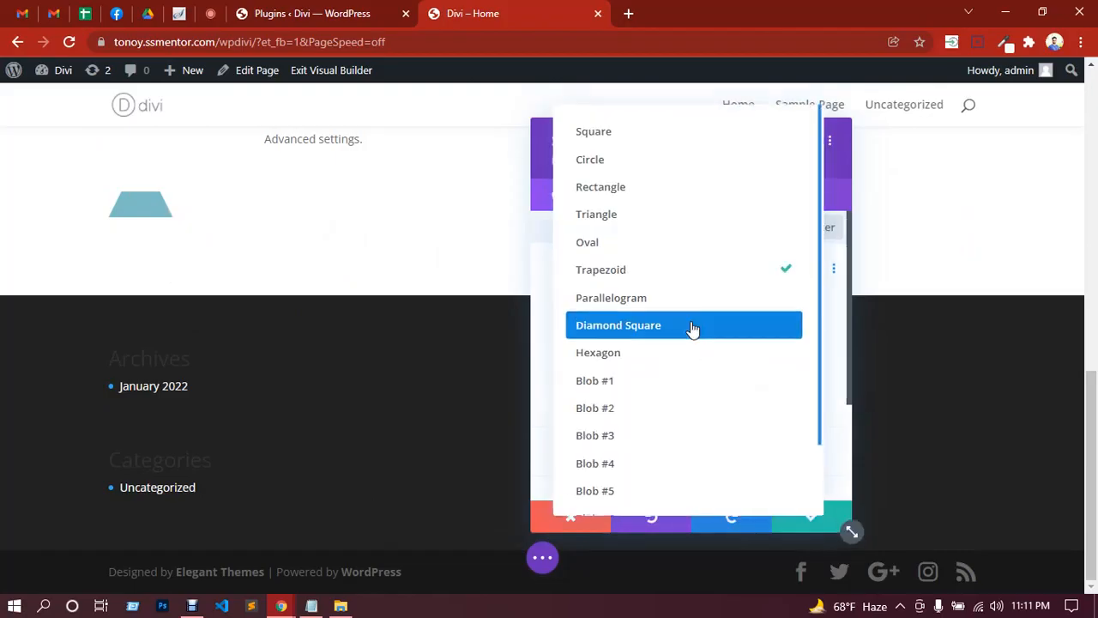
{"action": "left_click", "coordinate": [619, 246]}
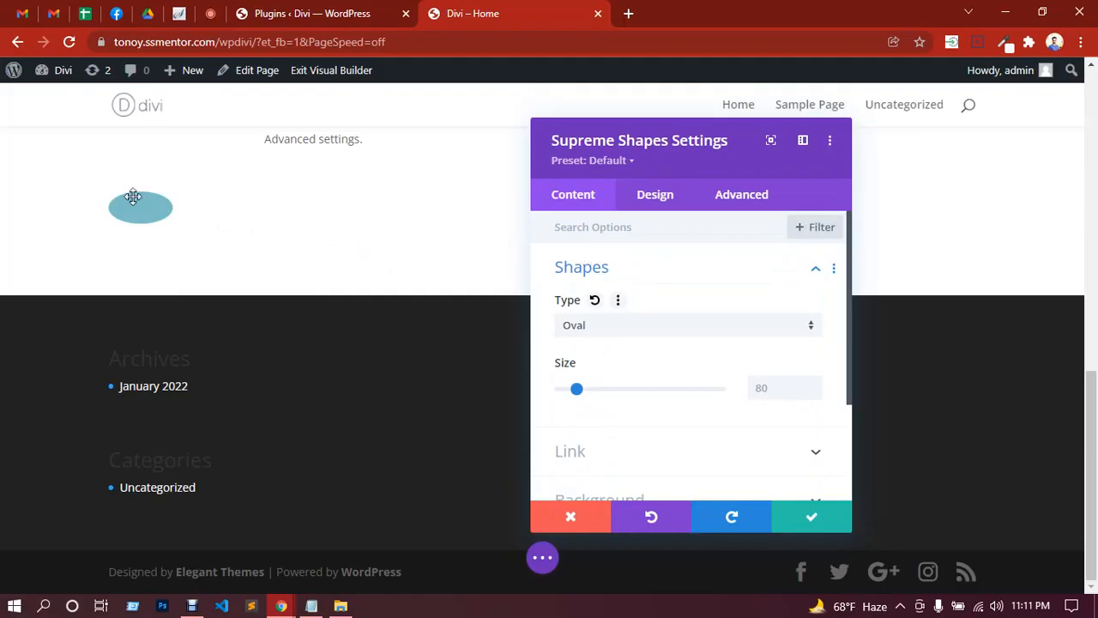
{"action": "left_click", "coordinate": [812, 518]}
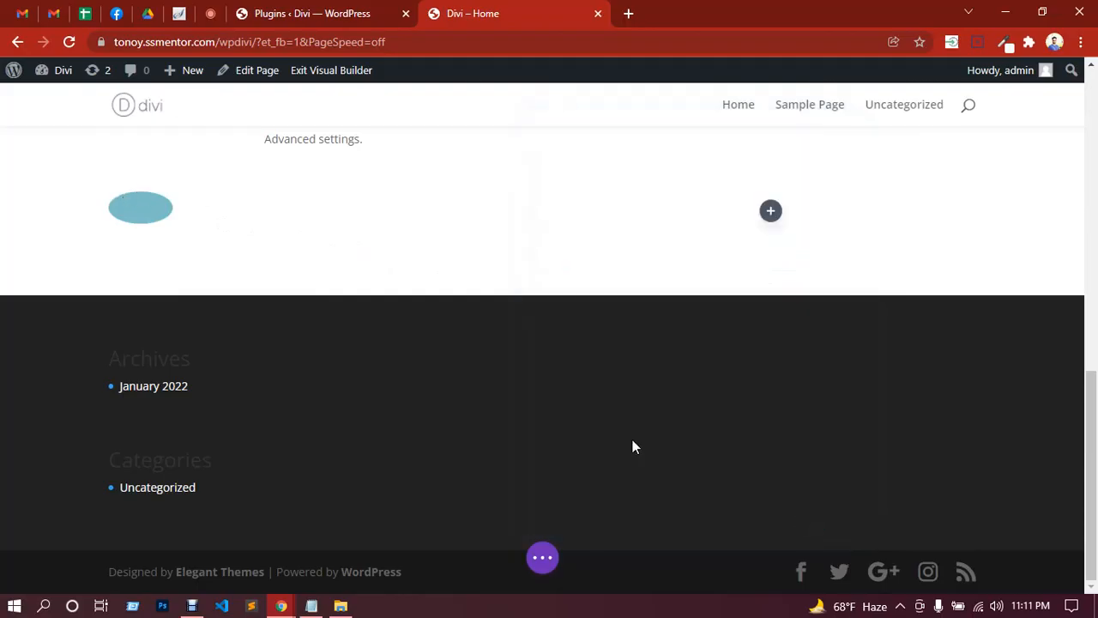
{"action": "mouse_move", "coordinate": [146, 213]}
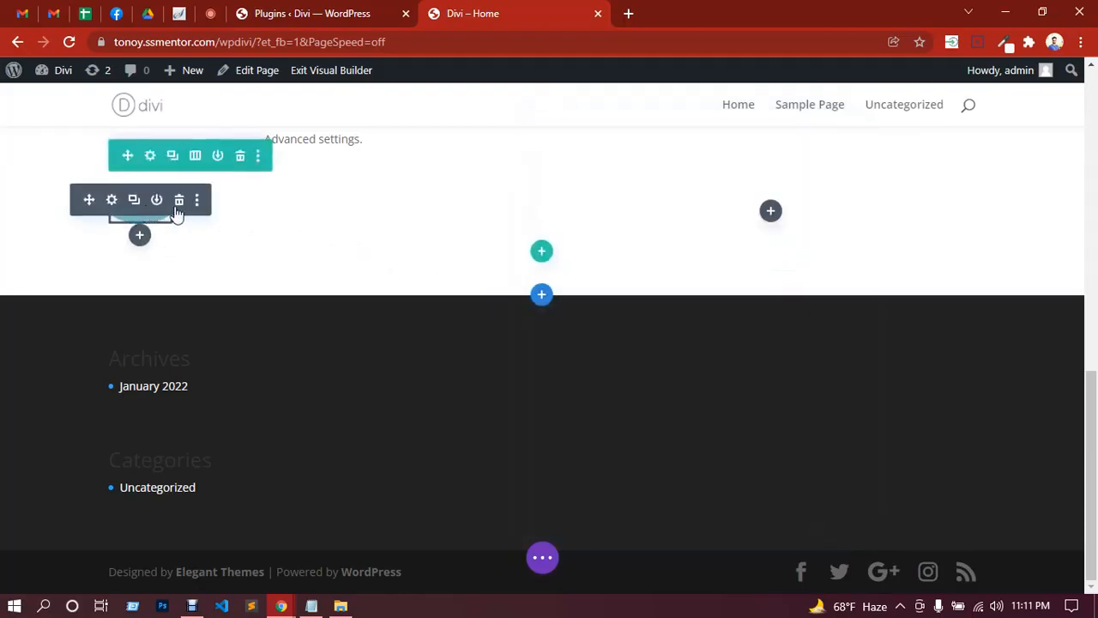
{"action": "left_click", "coordinate": [184, 205]}
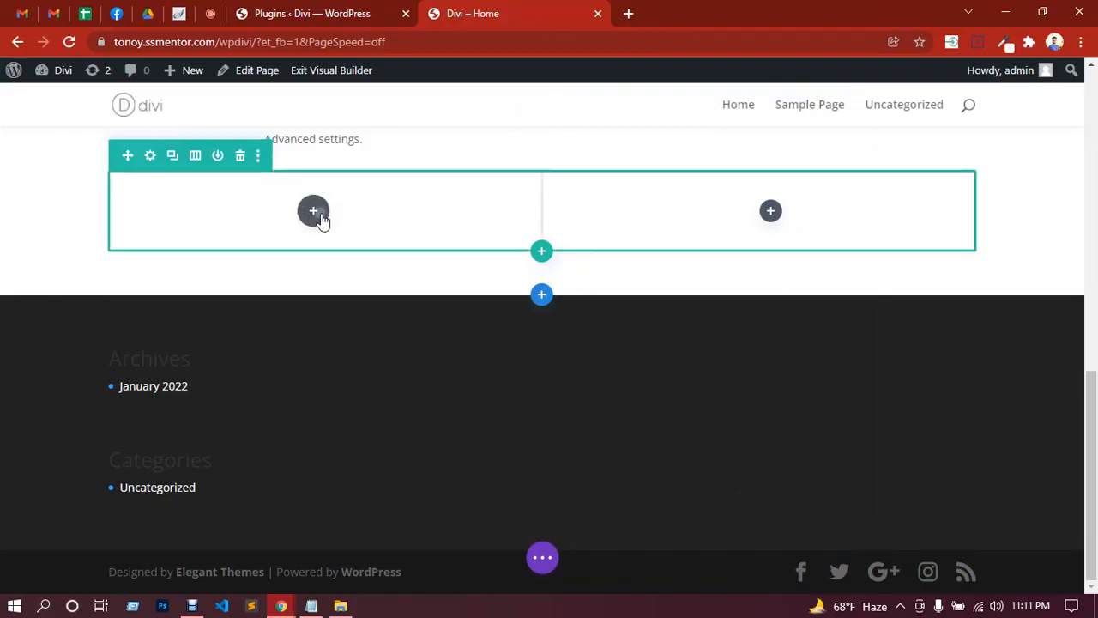
Insert a Supreme Icon List module with one default item in the row's first column and save it.
{"action": "left_click", "coordinate": [314, 212]}
{"action": "scroll", "coordinate": [343, 348], "scroll_direction": "down", "scroll_amount": 10}
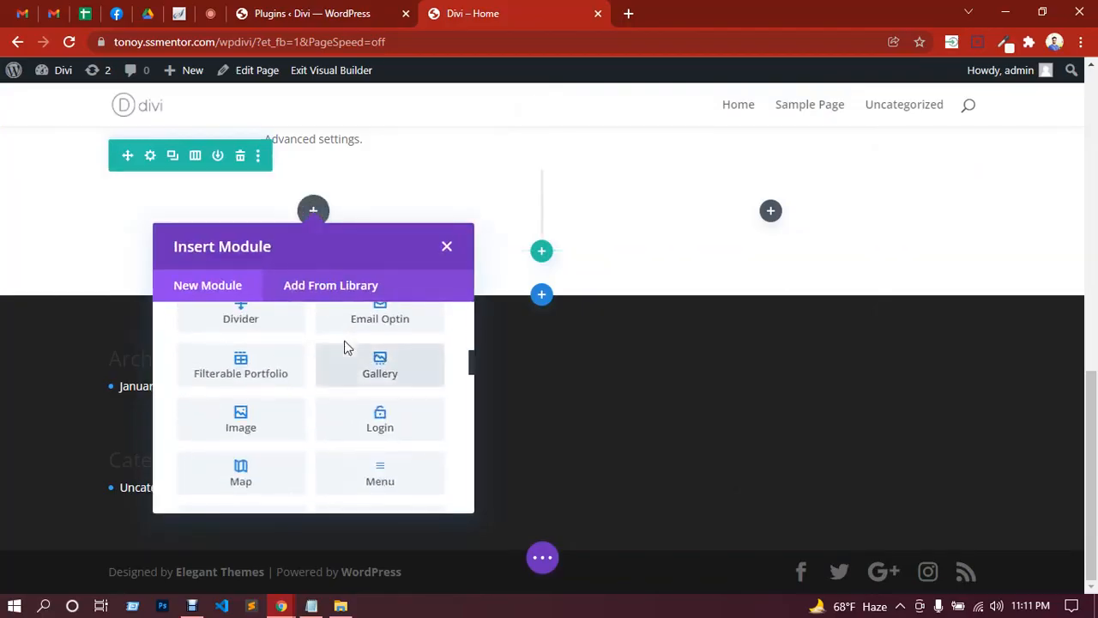
{"action": "scroll", "coordinate": [343, 345], "scroll_direction": "down", "scroll_amount": 3}
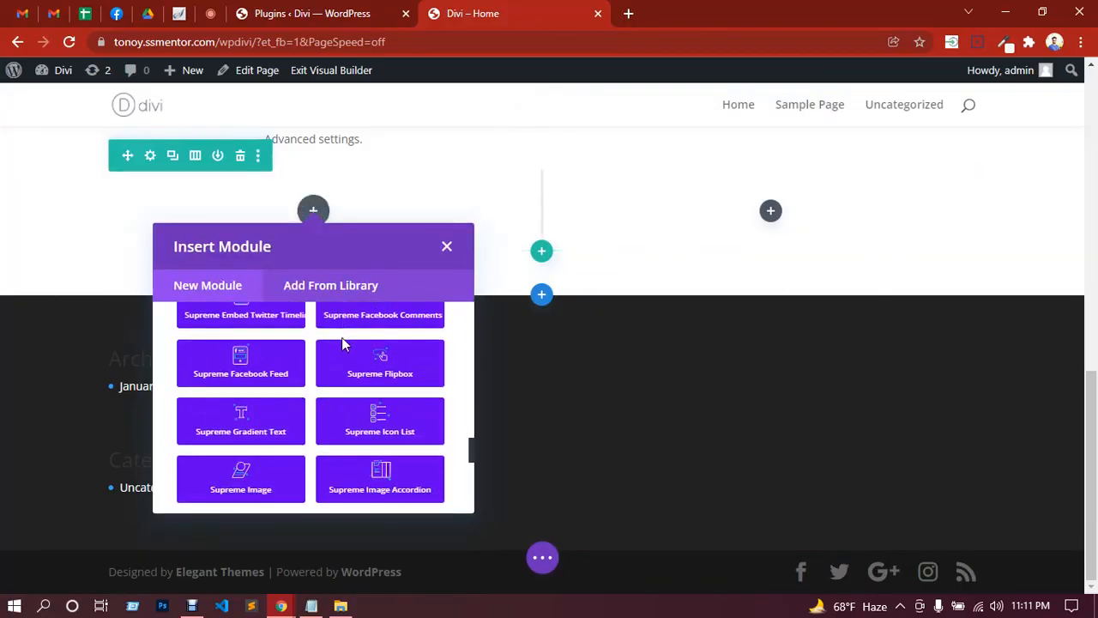
{"action": "left_click", "coordinate": [359, 424]}
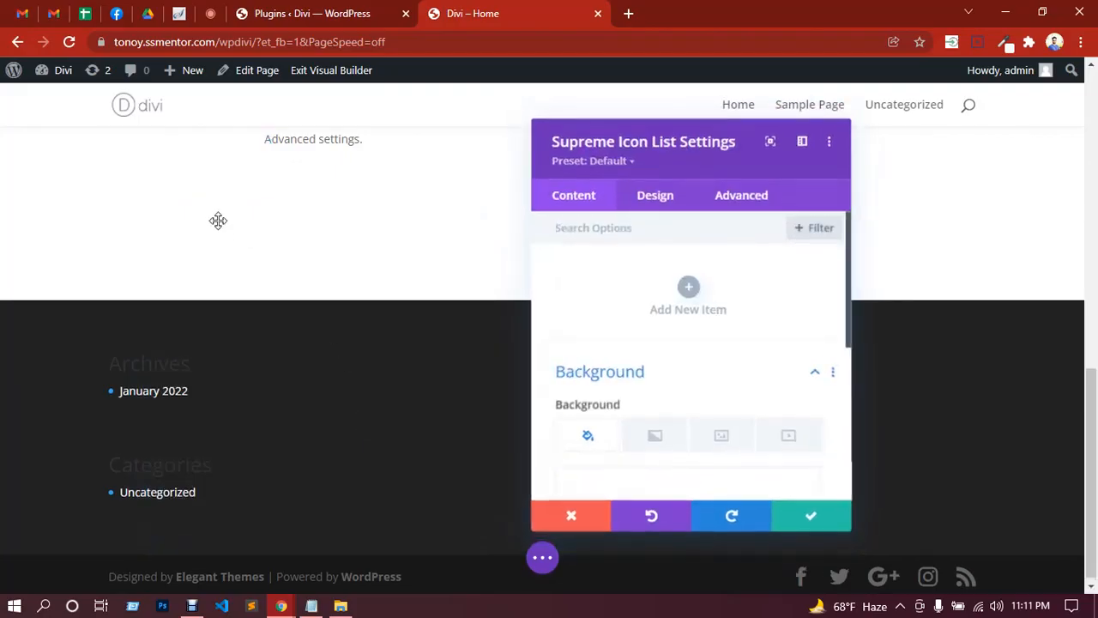
{"action": "left_click", "coordinate": [689, 288]}
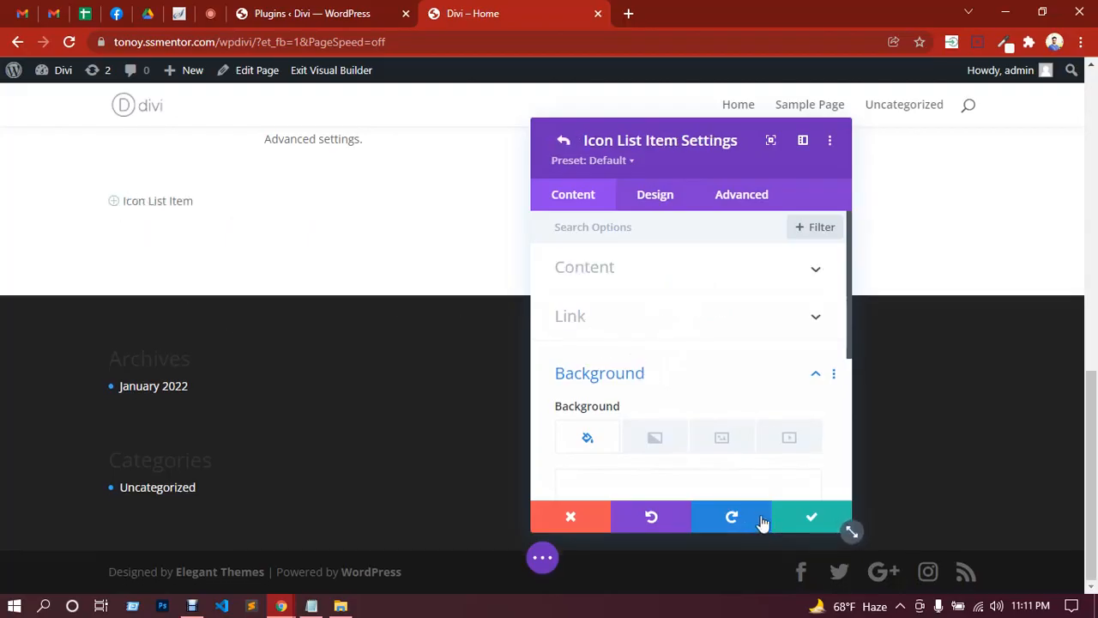
{"action": "left_click", "coordinate": [802, 522]}
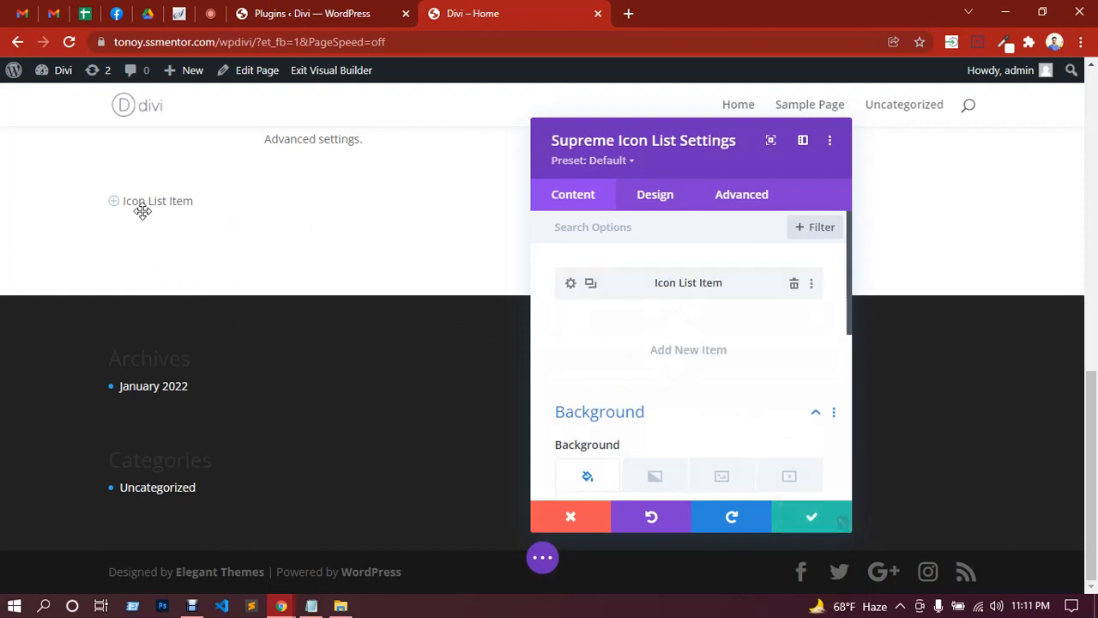
{"action": "left_click", "coordinate": [815, 518]}
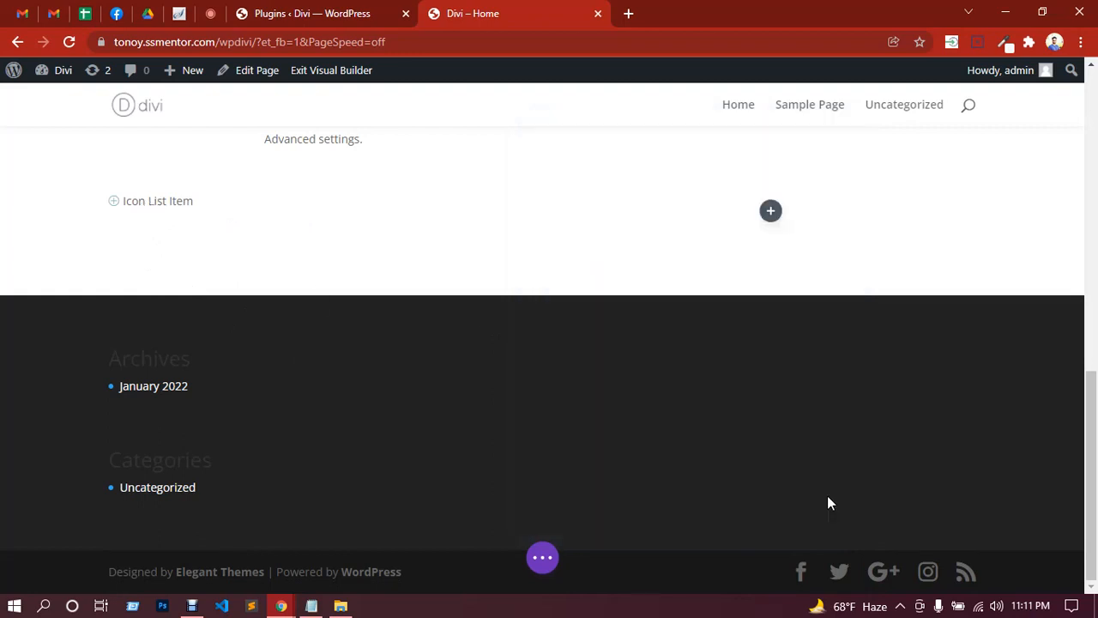
Insert a Supreme Typing module in the second column beside the icon list.
{"action": "left_click", "coordinate": [770, 210]}
{"action": "scroll", "coordinate": [781, 317], "scroll_direction": "down", "scroll_amount": 10}
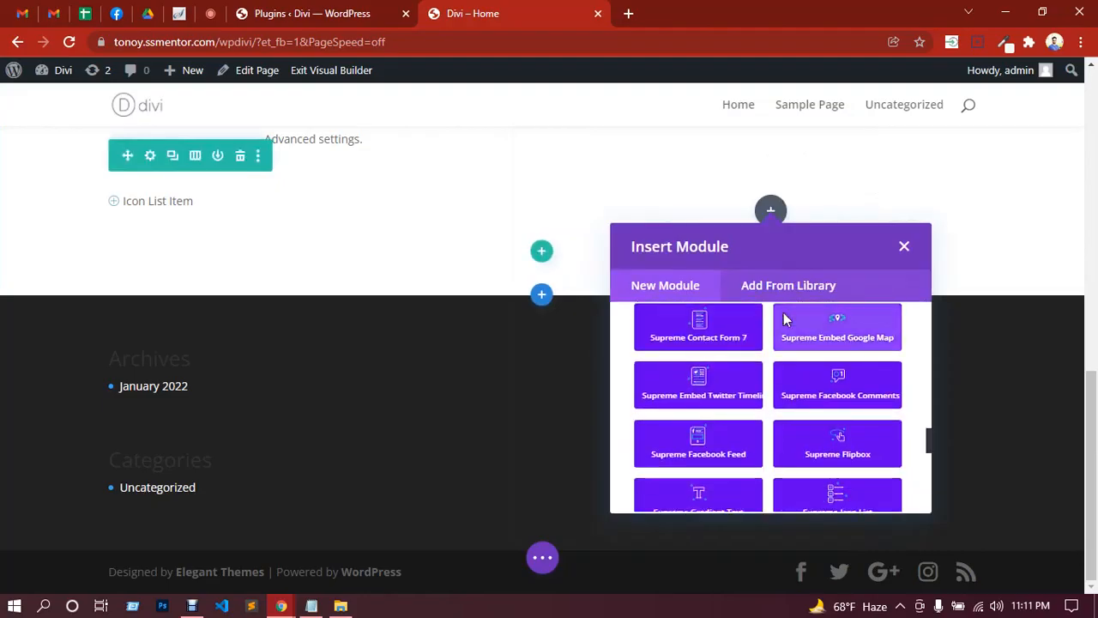
{"action": "scroll", "coordinate": [783, 318], "scroll_direction": "down", "scroll_amount": 3}
{"action": "scroll", "coordinate": [780, 347], "scroll_direction": "down", "scroll_amount": 3}
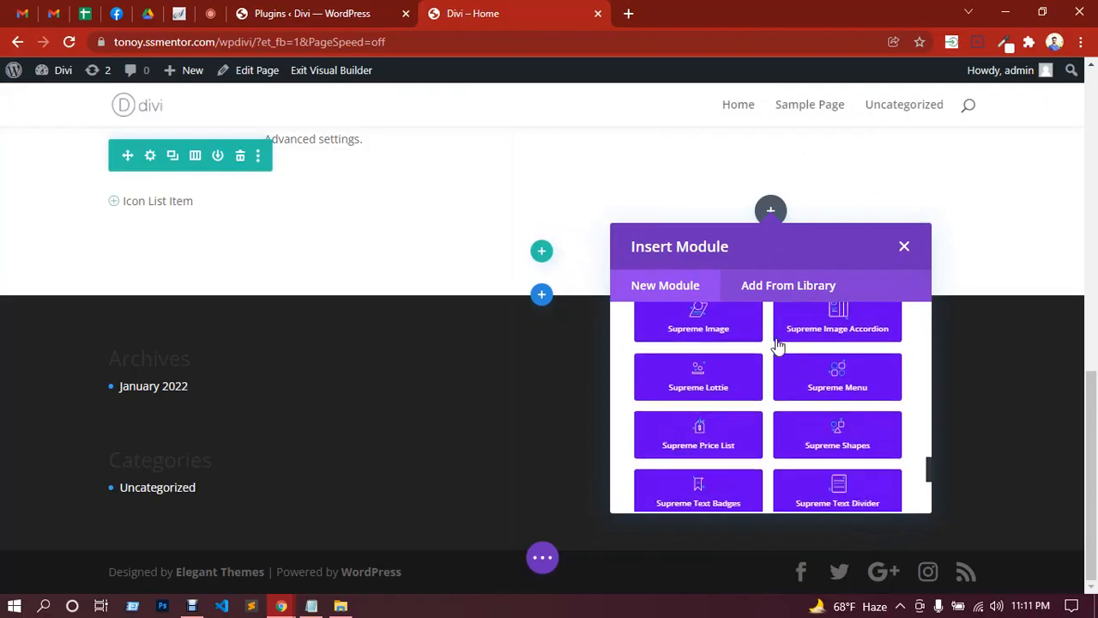
{"action": "scroll", "coordinate": [798, 369], "scroll_direction": "down", "scroll_amount": 3}
{"action": "scroll", "coordinate": [747, 356], "scroll_direction": "up", "scroll_amount": 2}
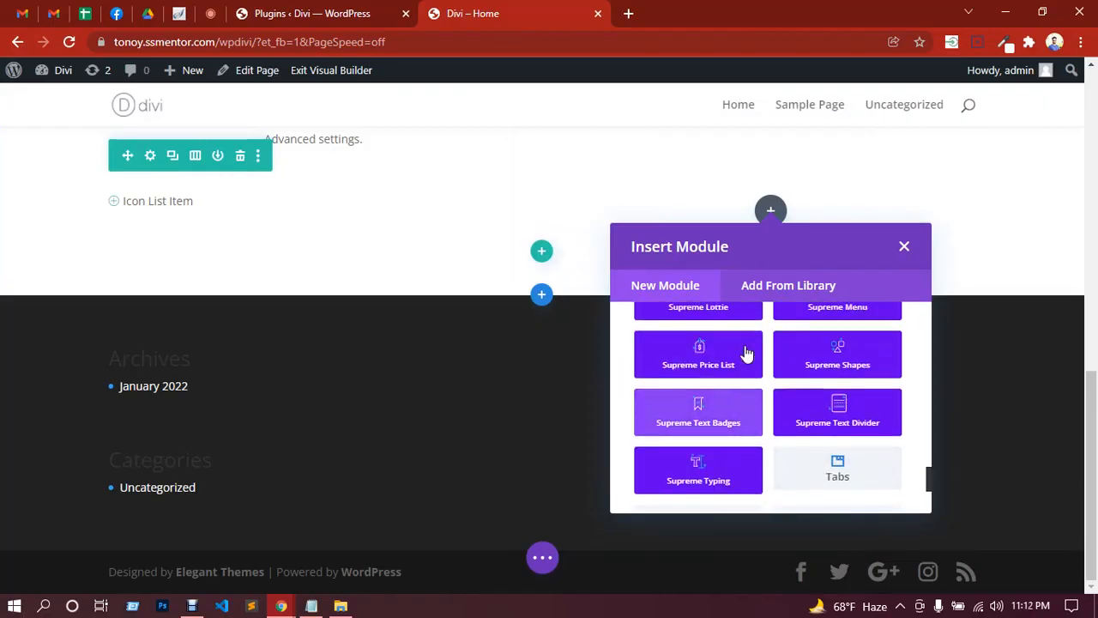
{"action": "left_click", "coordinate": [697, 477]}
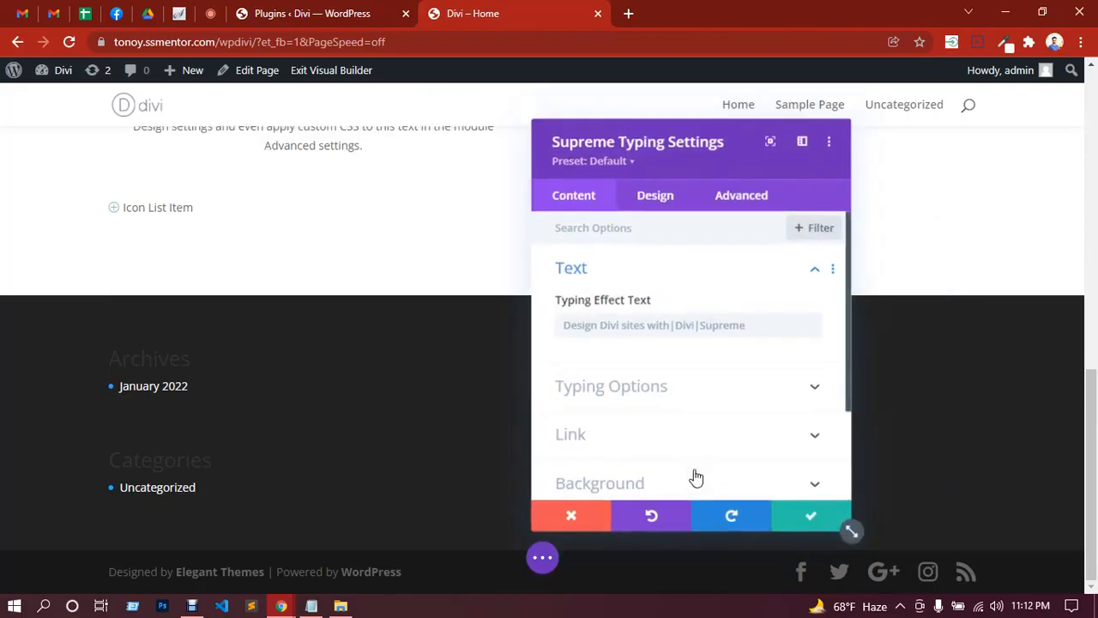
Set the typing effect text to "DESIGN | DEVELOPMENT | WORDPRESS", with the settings window moved clear of the preview.
{"action": "left_click_drag", "start_coordinate": [695, 143], "coordinate": [311, 134]}
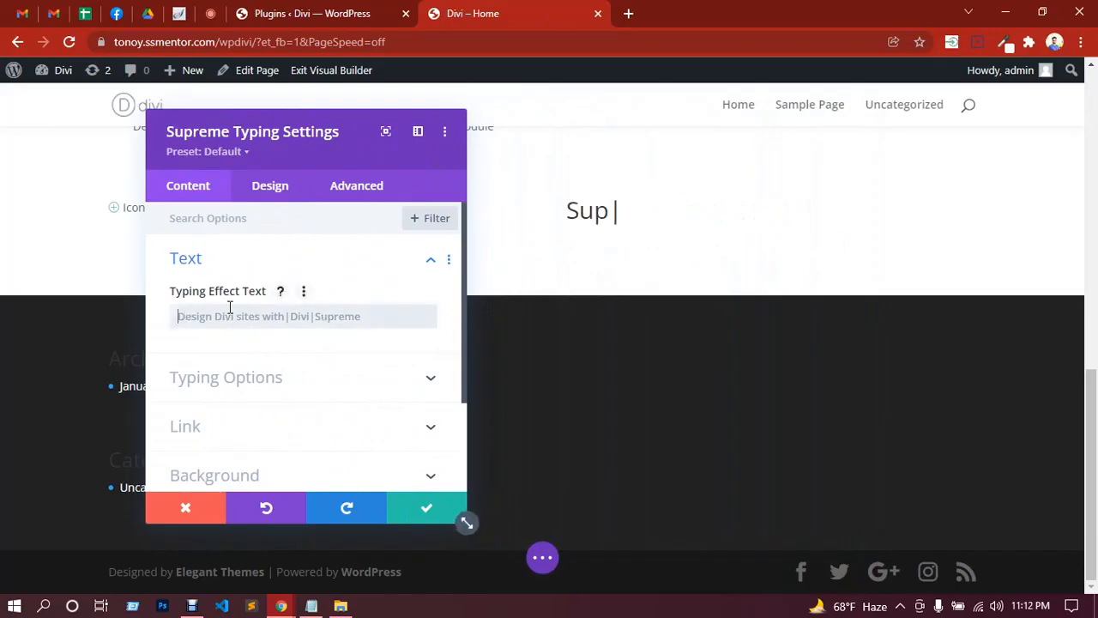
{"action": "type", "text": "DES"}
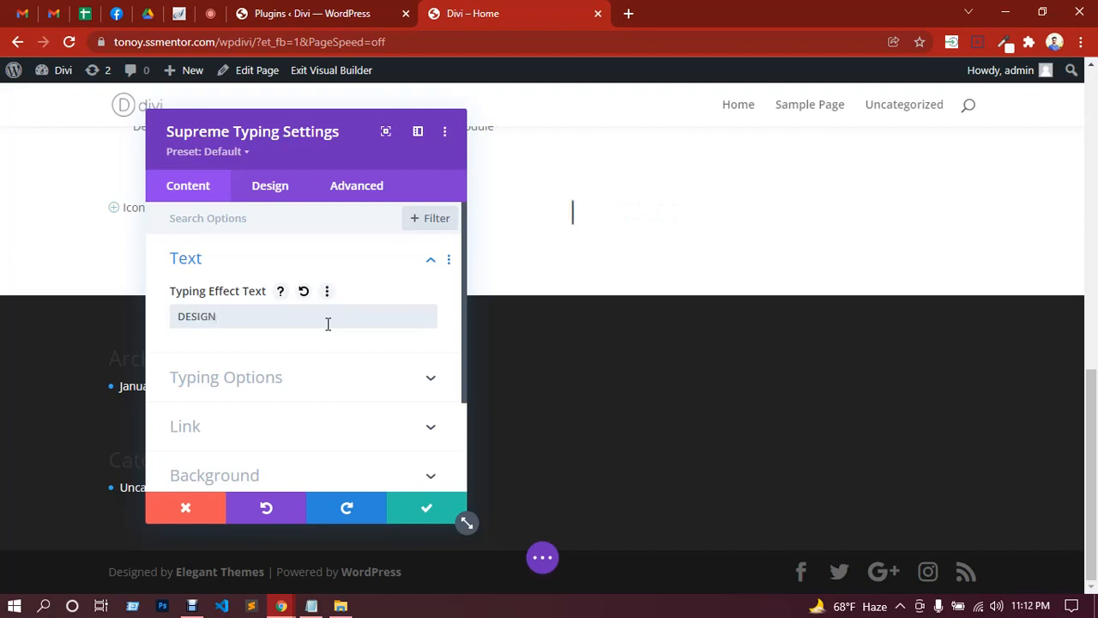
{"action": "type", "text": "IGN | DEVE"}
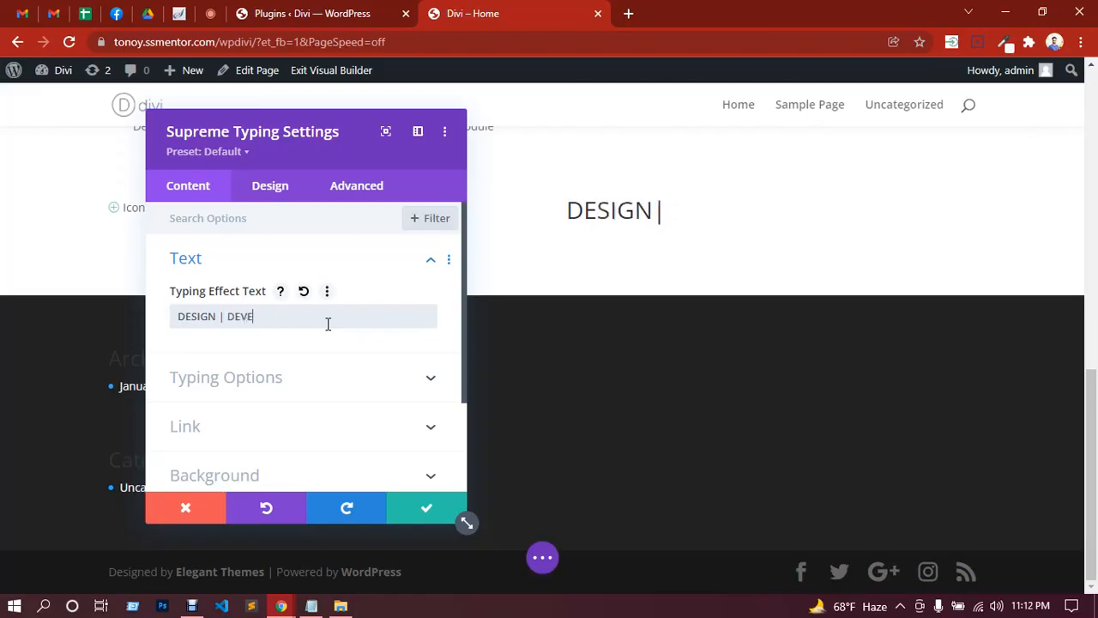
{"action": "type", "text": "LO"}
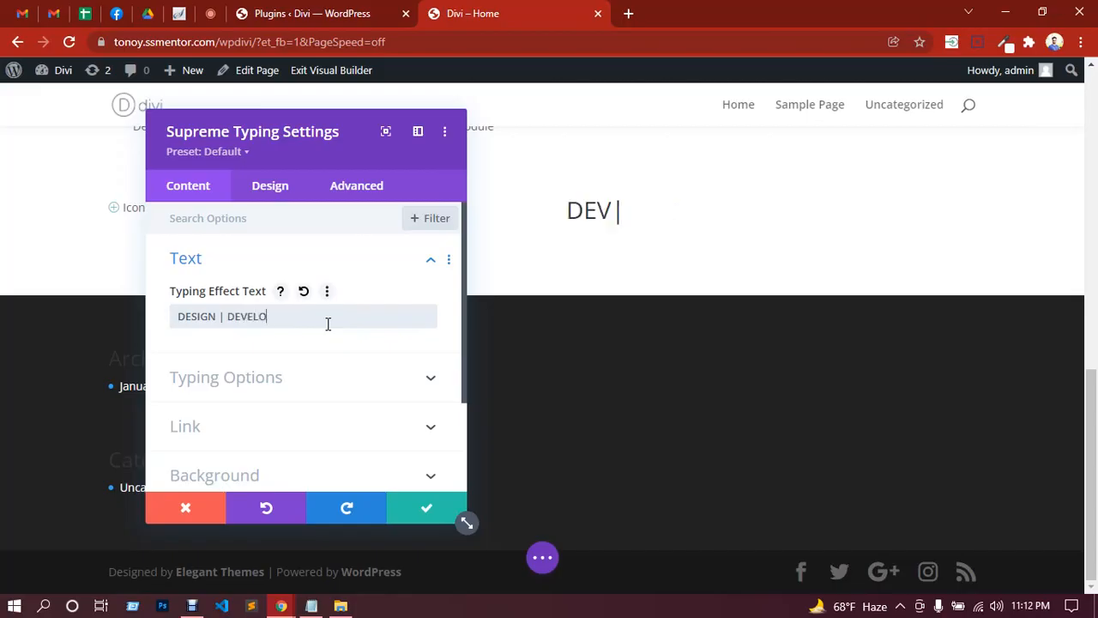
{"action": "type", "text": "PMENT | WORDPRESS"}
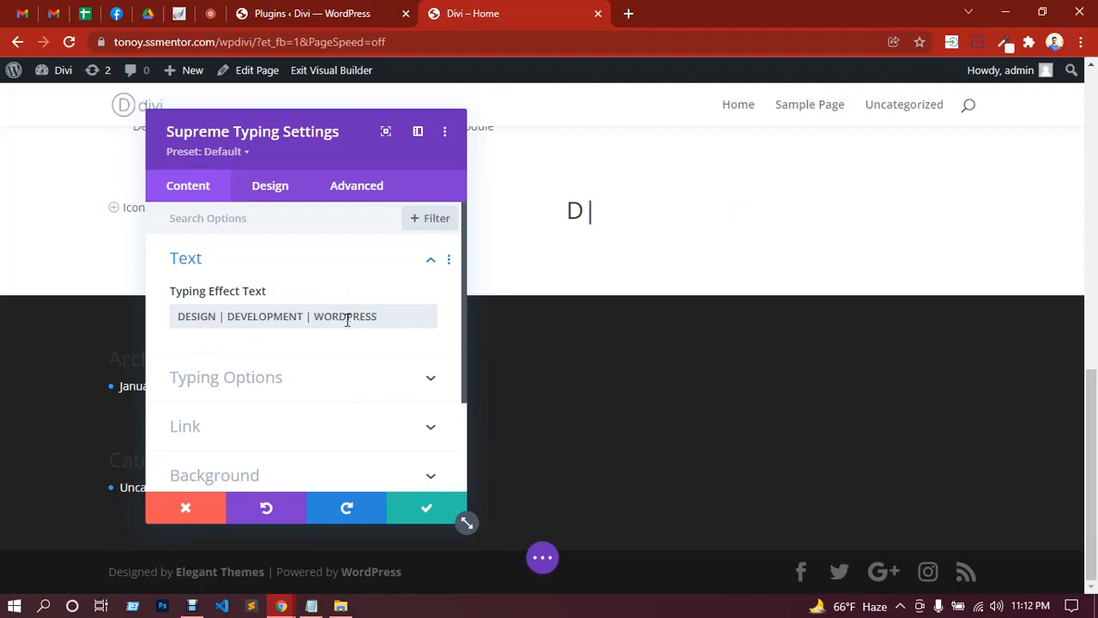
Review the typing module's loop, typing speed, backspeed and back delay options and return to its text settings.
{"action": "left_click", "coordinate": [327, 394]}
{"action": "scroll", "coordinate": [277, 285], "scroll_direction": "down", "scroll_amount": 2}
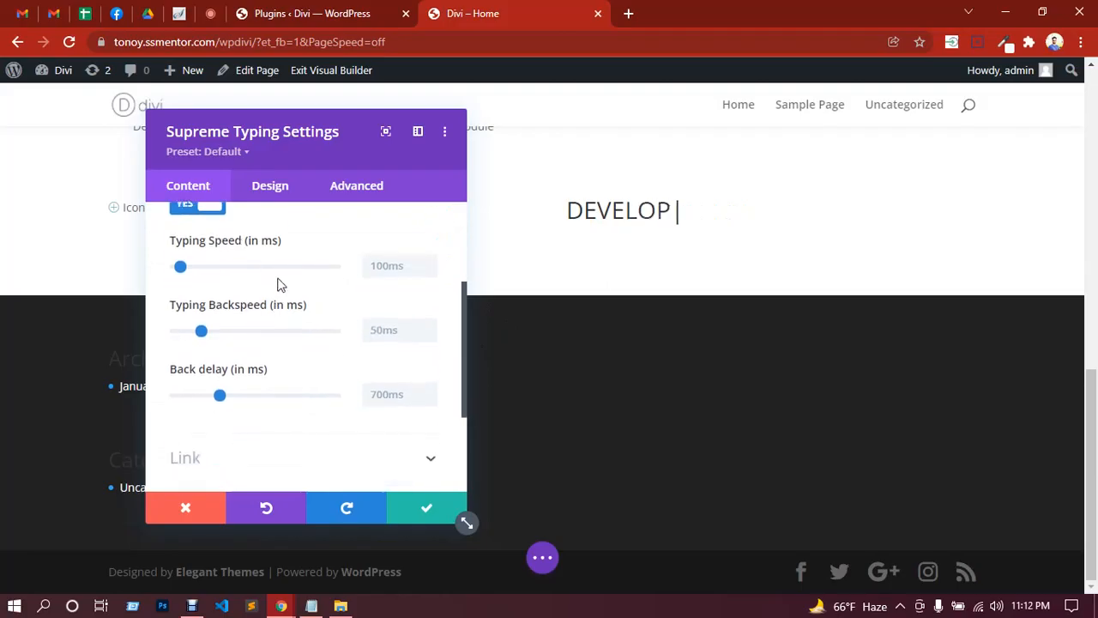
{"action": "scroll", "coordinate": [243, 262], "scroll_direction": "down", "scroll_amount": 3}
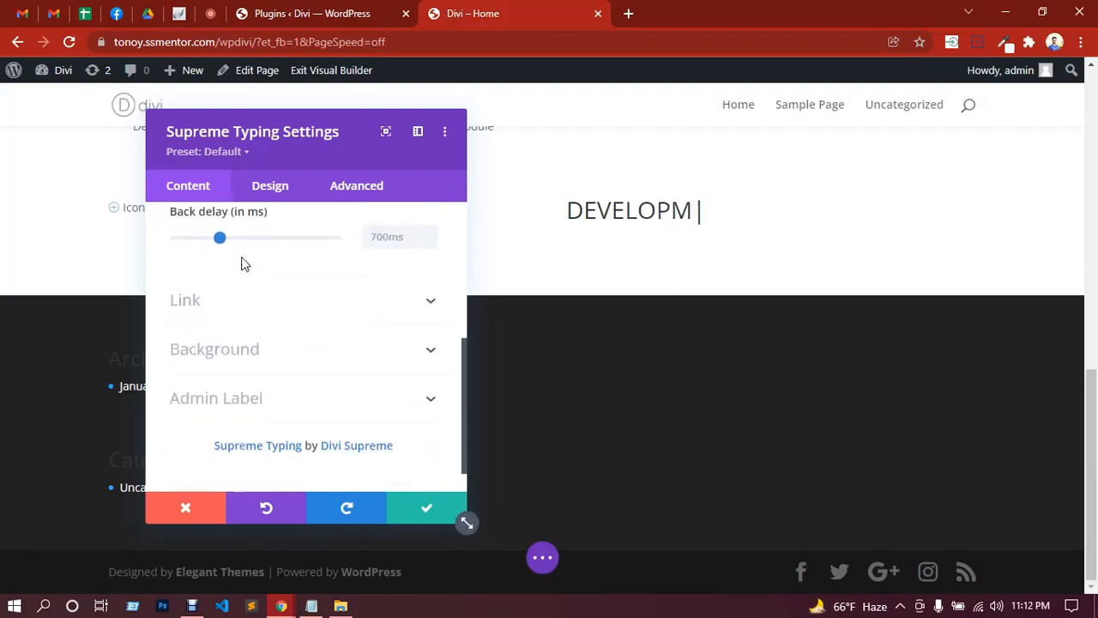
{"action": "scroll", "coordinate": [244, 263], "scroll_direction": "up", "scroll_amount": 8}
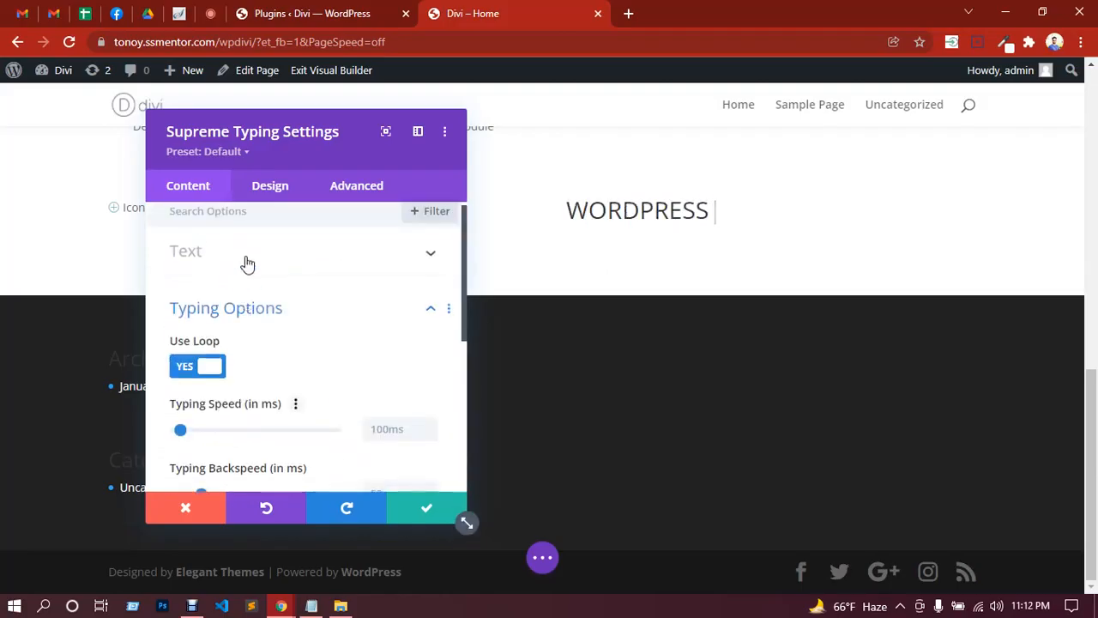
{"action": "left_click", "coordinate": [247, 262]}
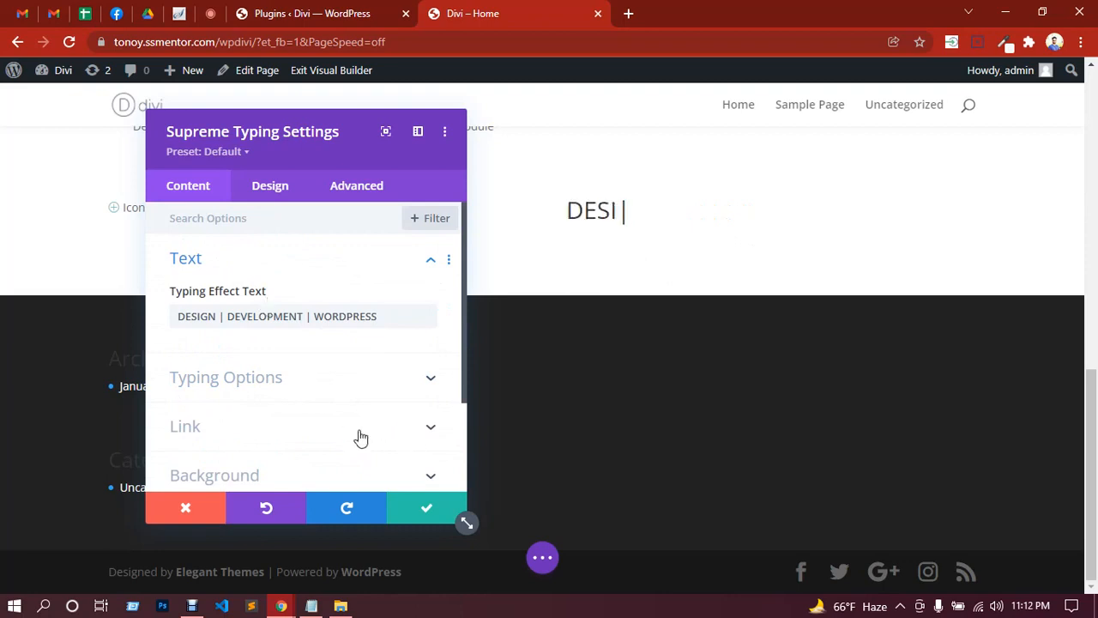
Set the typing module's cursor color to purple #8300E9, check its main text design options, and save the module.
{"action": "left_click", "coordinate": [282, 198]}
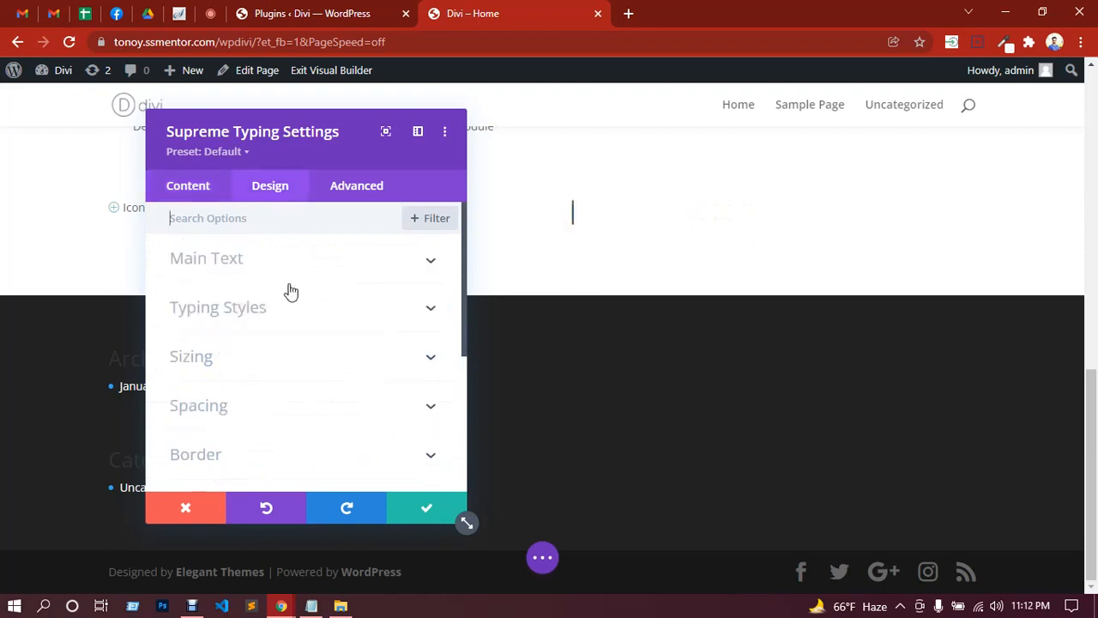
{"action": "left_click", "coordinate": [248, 319]}
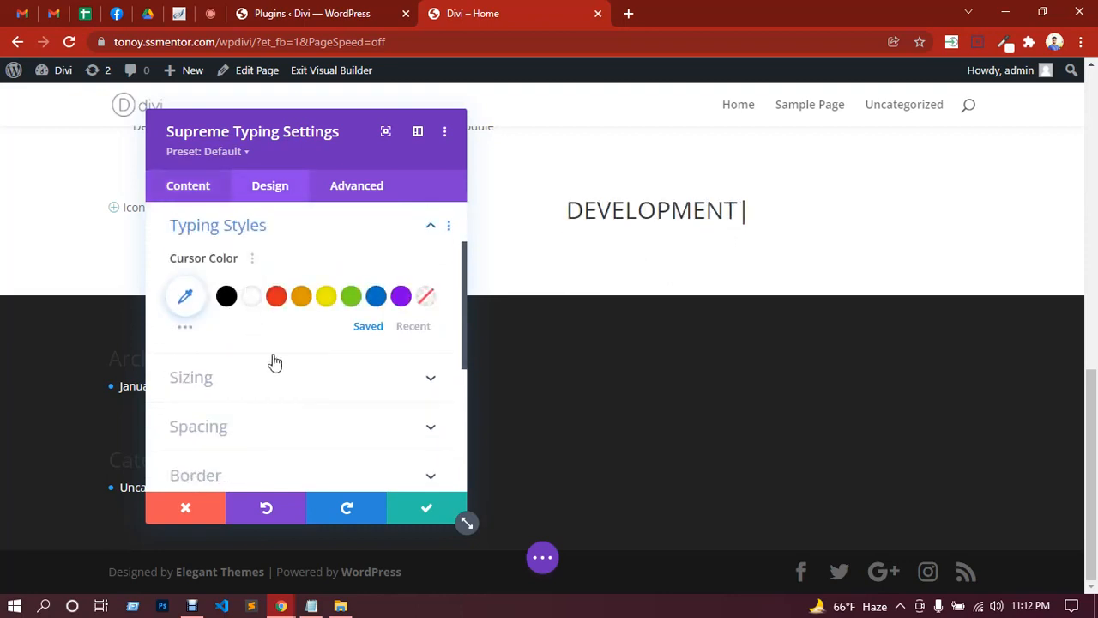
{"action": "left_click", "coordinate": [277, 300]}
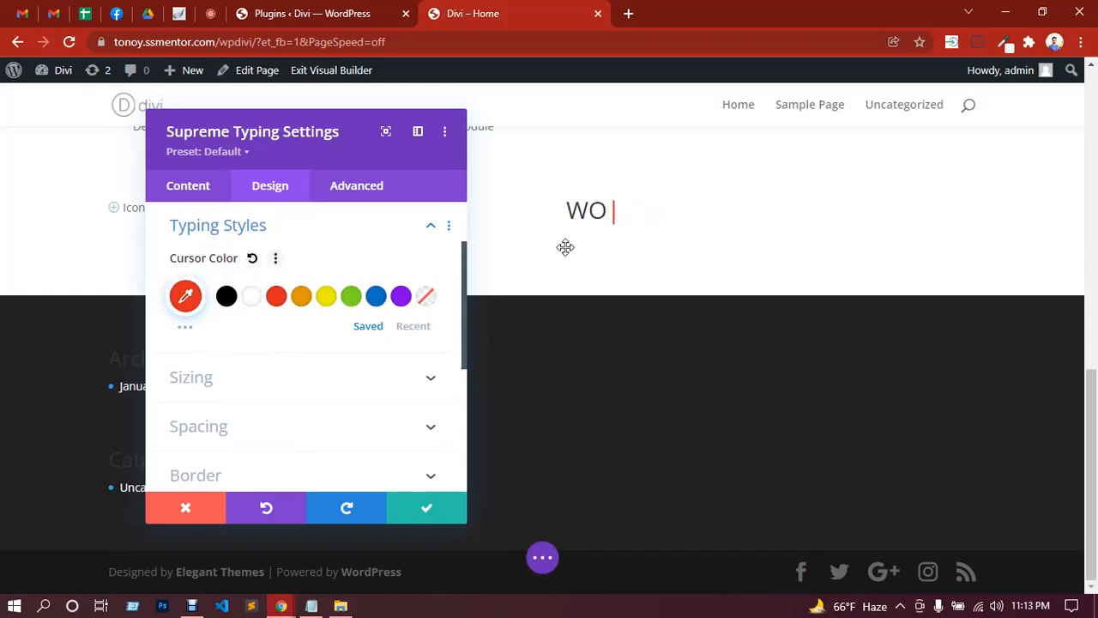
{"action": "left_click", "coordinate": [402, 295]}
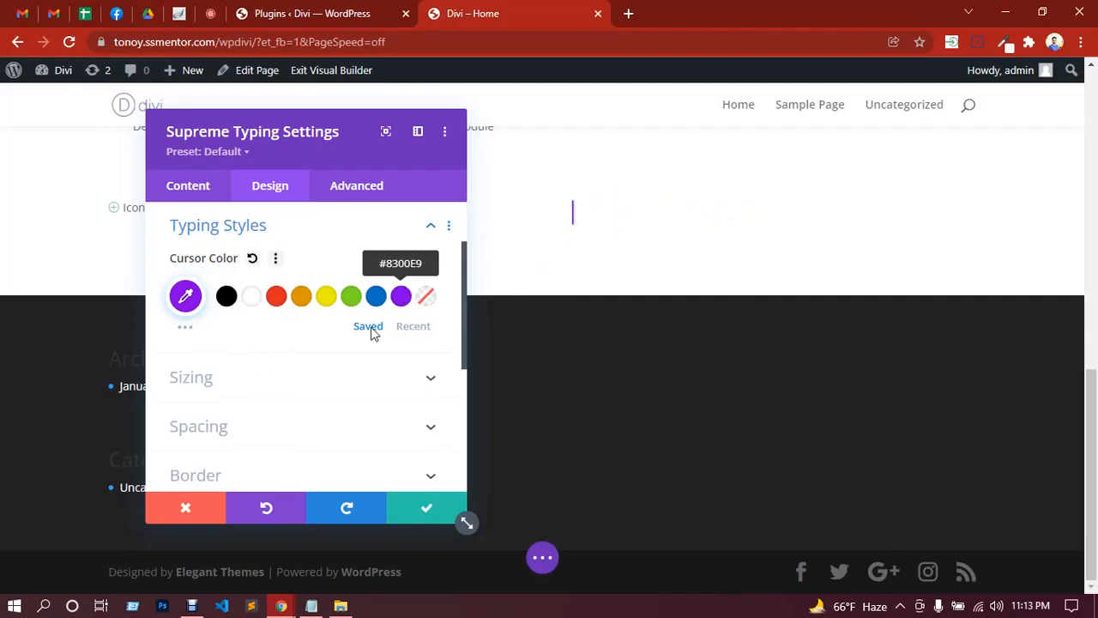
{"action": "scroll", "coordinate": [266, 274], "scroll_direction": "down", "scroll_amount": 3}
{"action": "scroll", "coordinate": [257, 343], "scroll_direction": "down", "scroll_amount": 1}
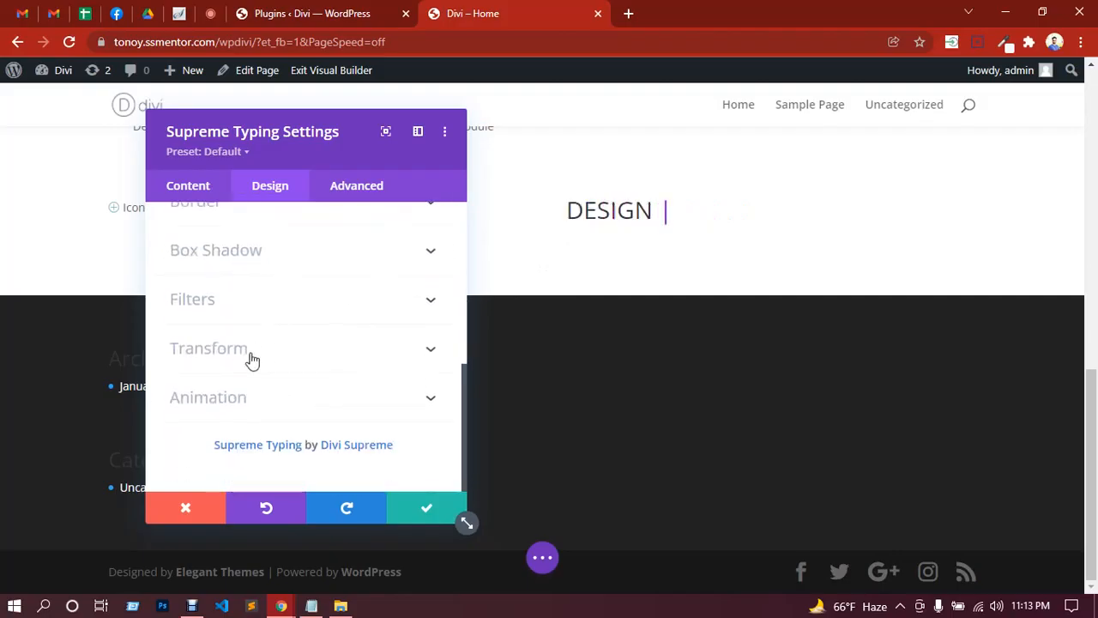
{"action": "scroll", "coordinate": [352, 304], "scroll_direction": "up", "scroll_amount": 5}
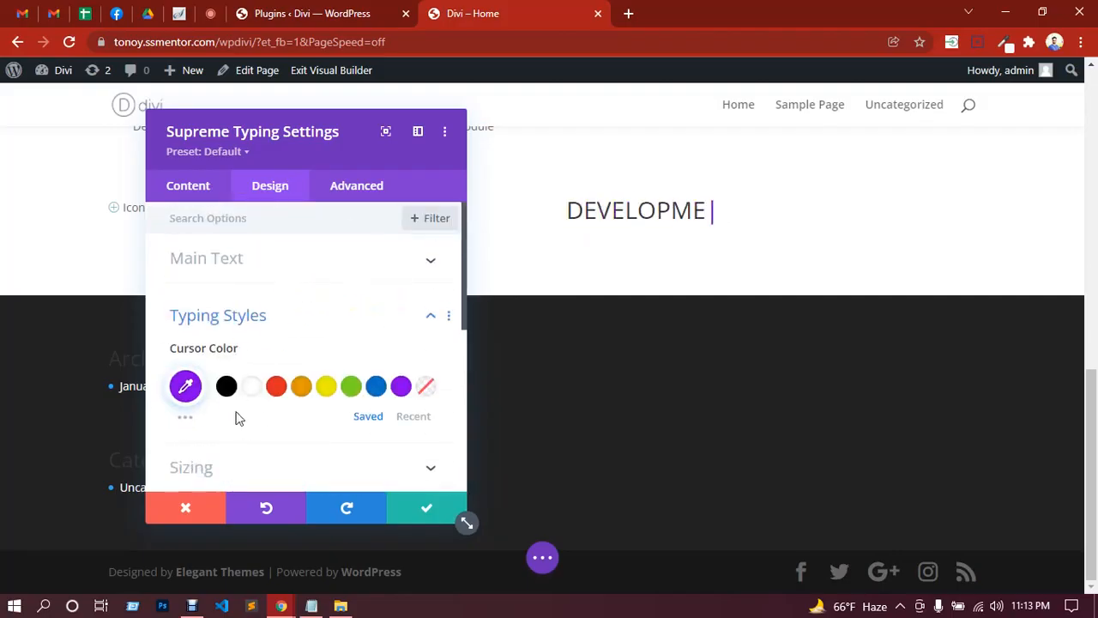
{"action": "left_click", "coordinate": [246, 260]}
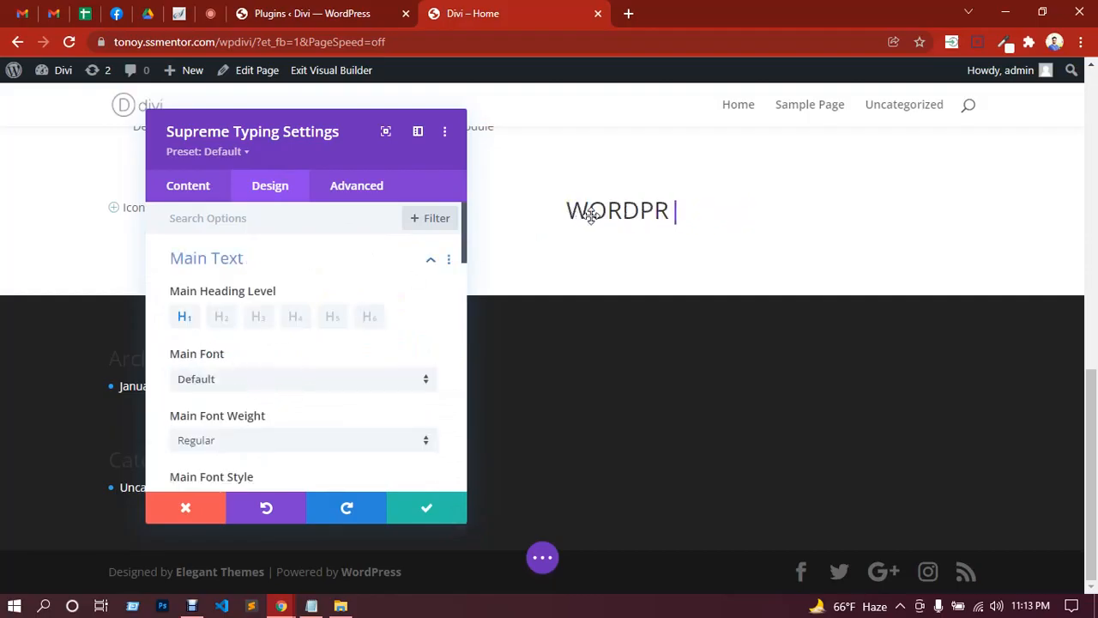
{"action": "left_click", "coordinate": [426, 509]}
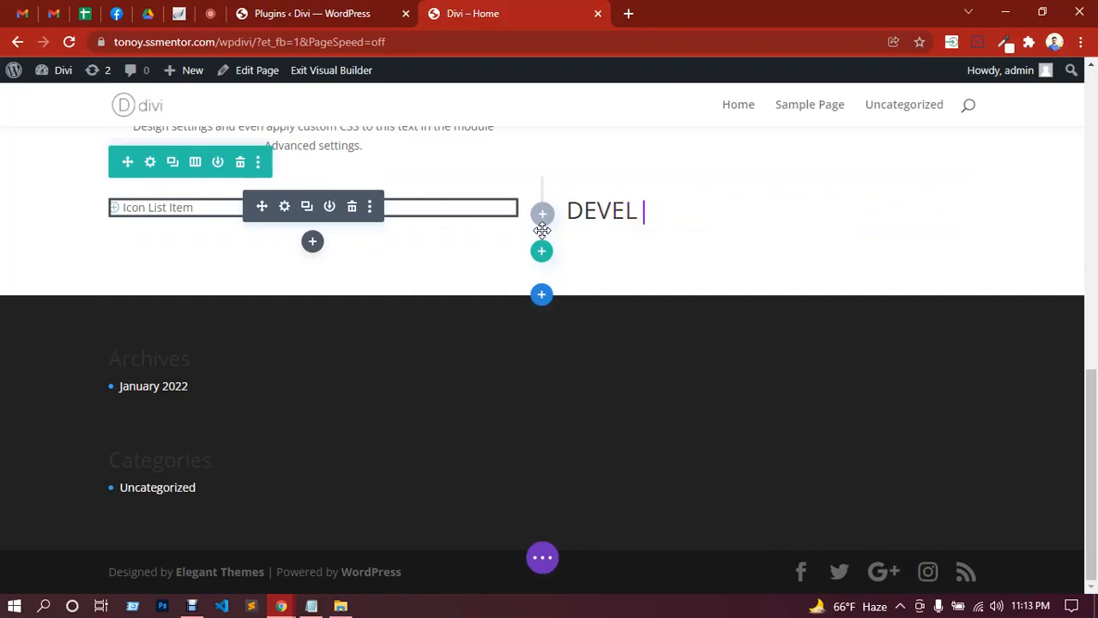
Replace the icon list in the row's first column with a Supreme Text Divider module, moving its settings window clear of the preview.
{"action": "left_click", "coordinate": [355, 210]}
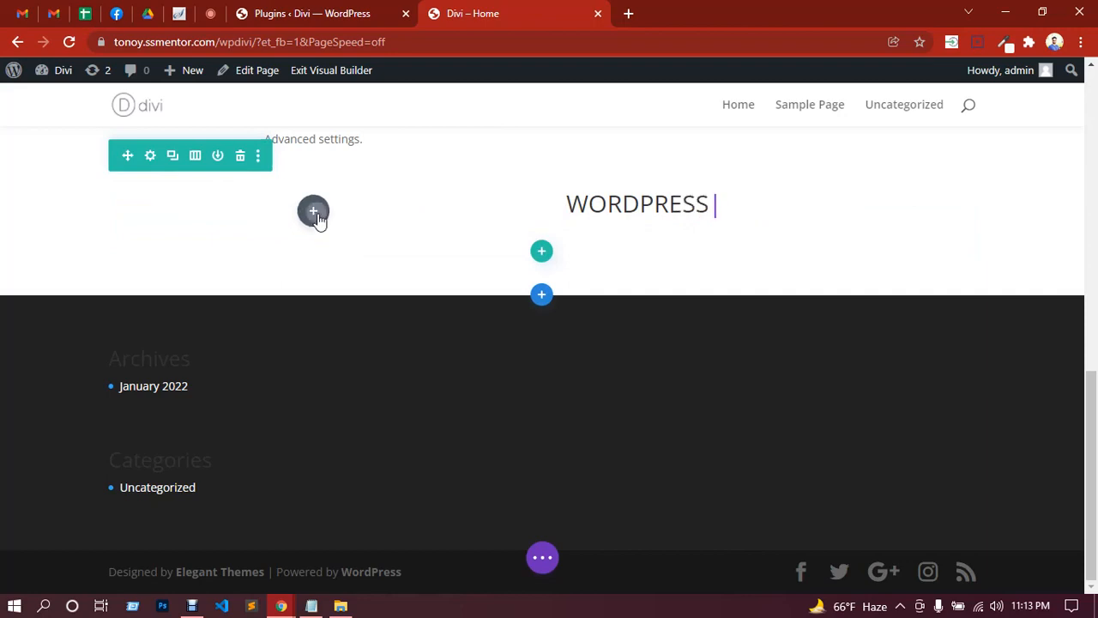
{"action": "left_click", "coordinate": [316, 214]}
{"action": "scroll", "coordinate": [355, 387], "scroll_direction": "down", "scroll_amount": 5}
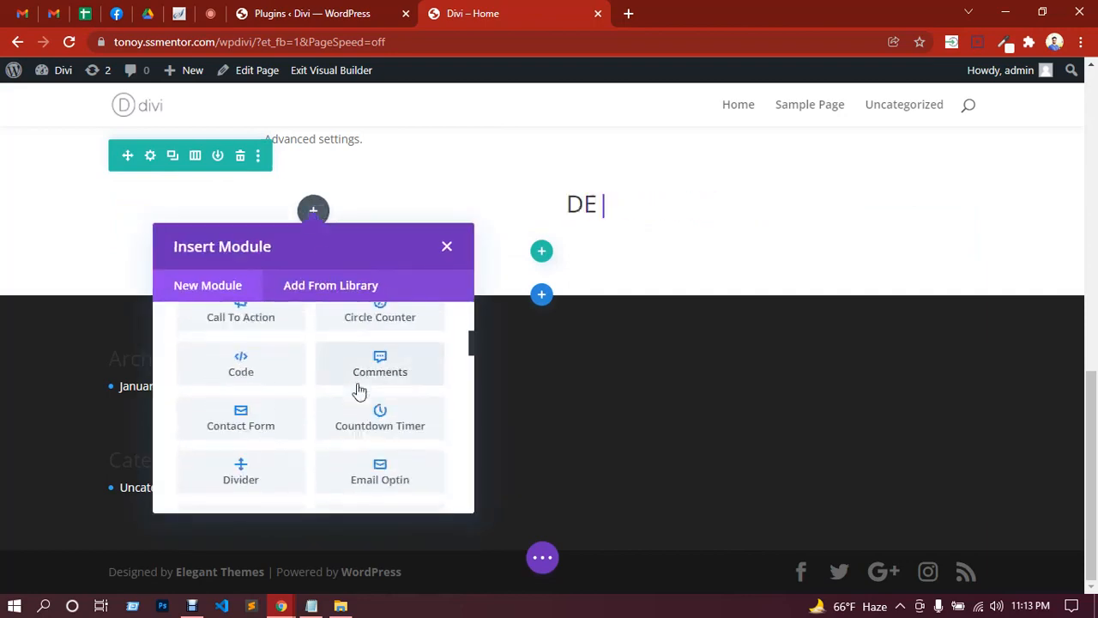
{"action": "scroll", "coordinate": [359, 391], "scroll_direction": "down", "scroll_amount": 5}
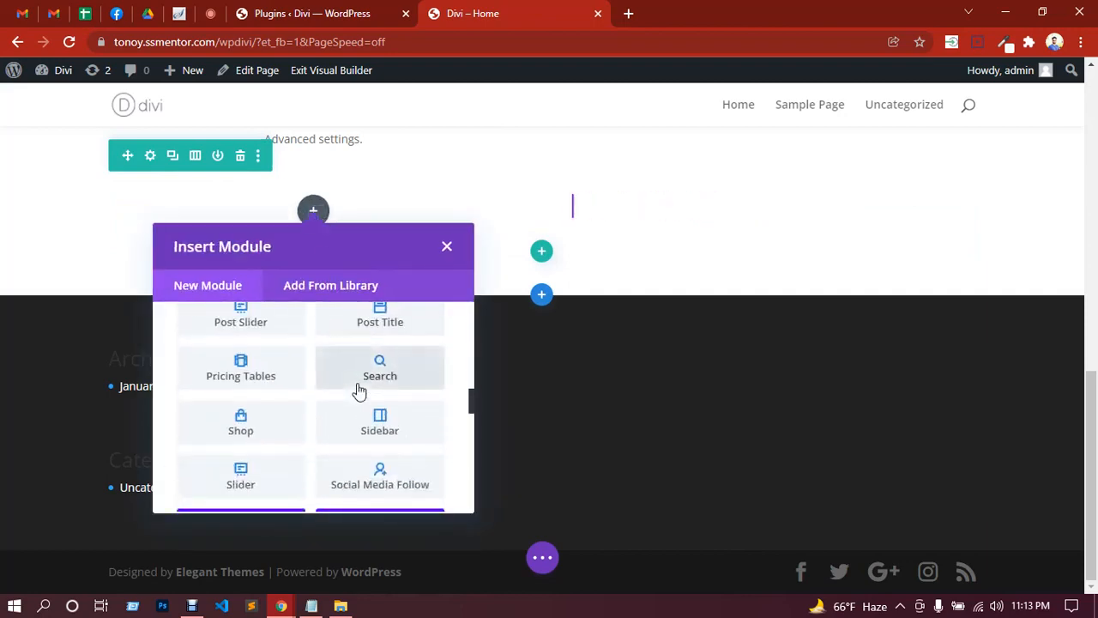
{"action": "scroll", "coordinate": [358, 391], "scroll_direction": "down", "scroll_amount": 6}
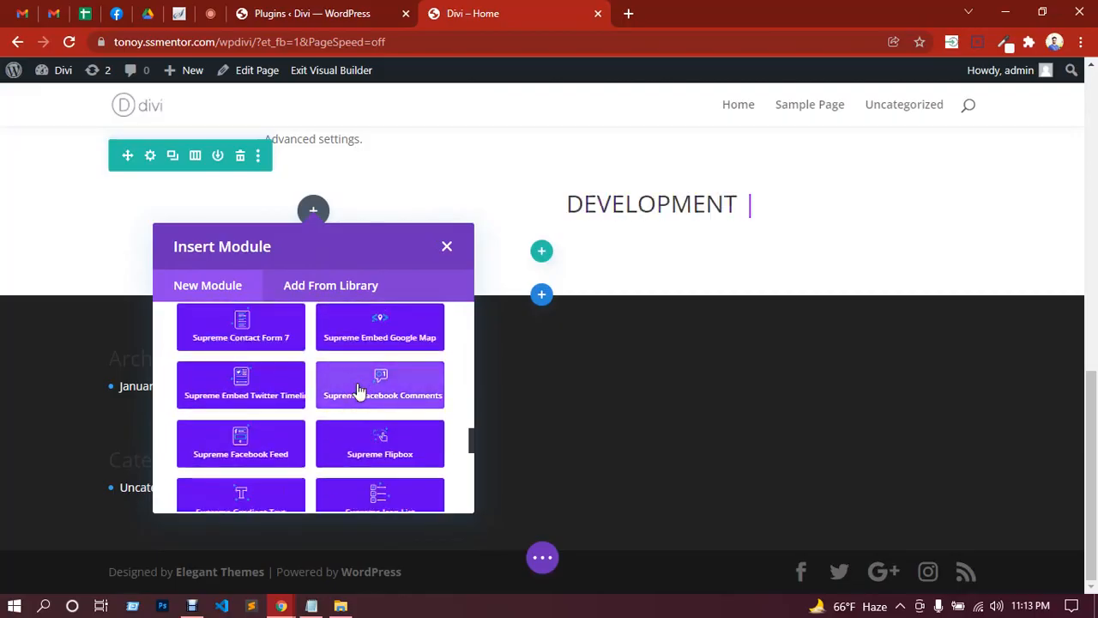
{"action": "scroll", "coordinate": [359, 390], "scroll_direction": "down", "scroll_amount": 5}
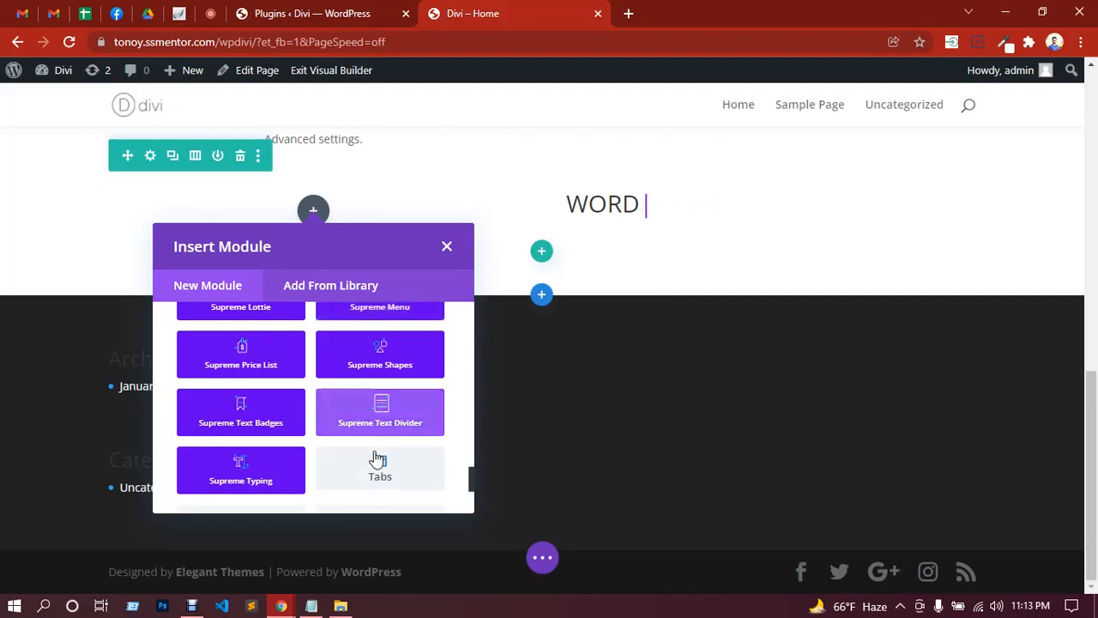
{"action": "left_click", "coordinate": [369, 416]}
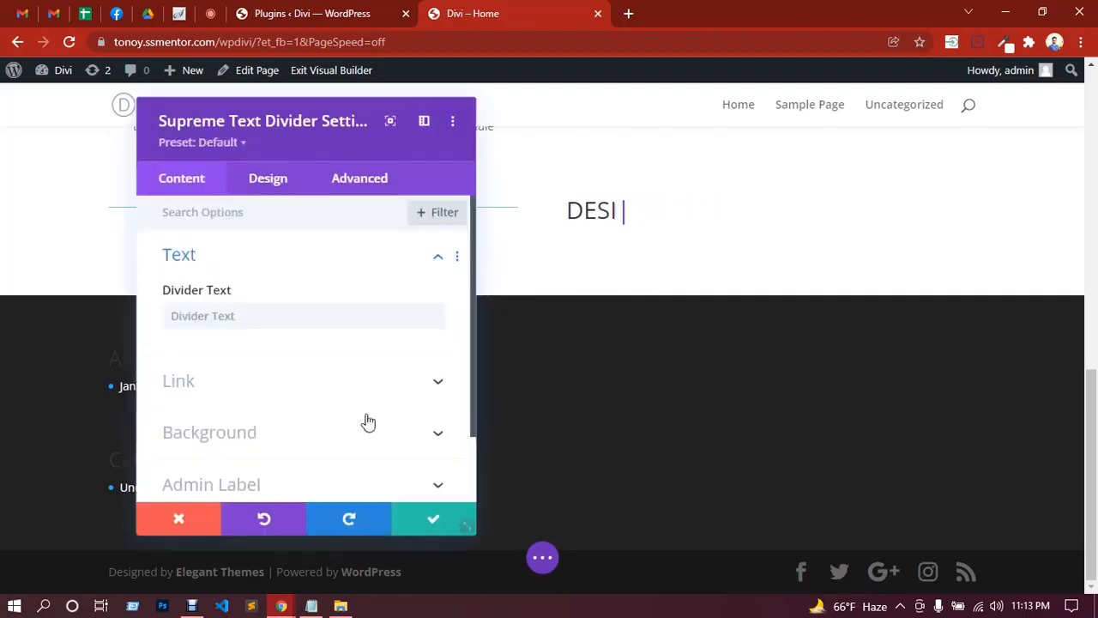
{"action": "left_click_drag", "start_coordinate": [382, 131], "coordinate": [756, 115]}
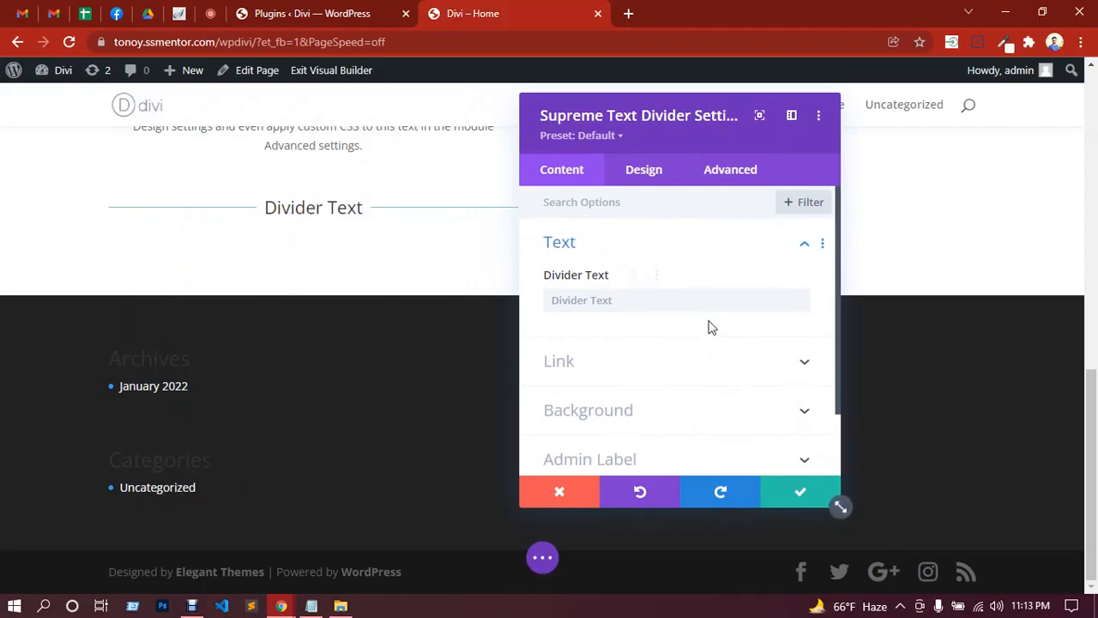
Try the Groove divider style on the text divider, set it to Inset instead, and save the module.
{"action": "scroll", "coordinate": [708, 325], "scroll_direction": "down", "scroll_amount": 1}
{"action": "scroll", "coordinate": [709, 325], "scroll_direction": "up", "scroll_amount": 1}
{"action": "scroll", "coordinate": [629, 335], "scroll_direction": "down", "scroll_amount": 1}
{"action": "scroll", "coordinate": [657, 353], "scroll_direction": "up", "scroll_amount": 1}
{"action": "left_click", "coordinate": [657, 174]}
{"action": "left_click", "coordinate": [620, 254]}
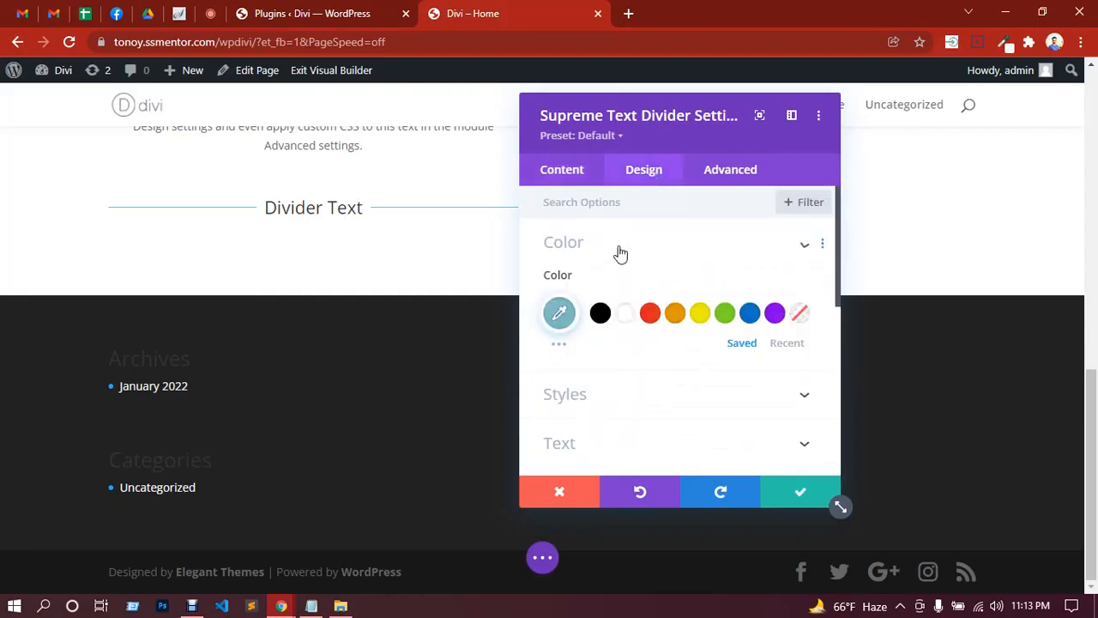
{"action": "left_click", "coordinate": [620, 253]}
{"action": "left_click", "coordinate": [594, 311]}
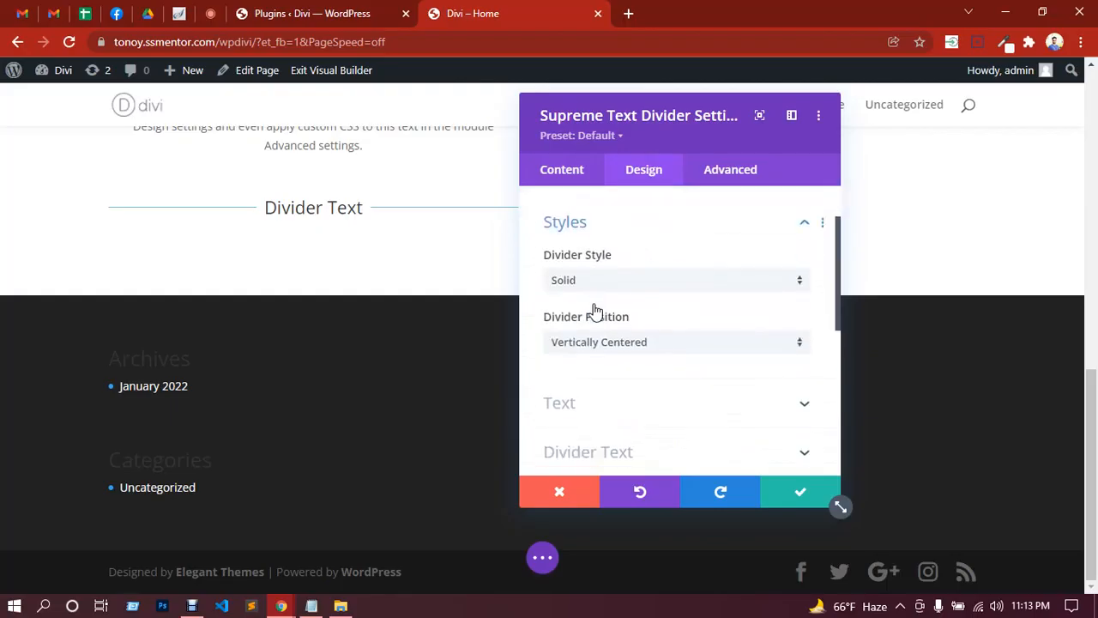
{"action": "left_click", "coordinate": [614, 276]}
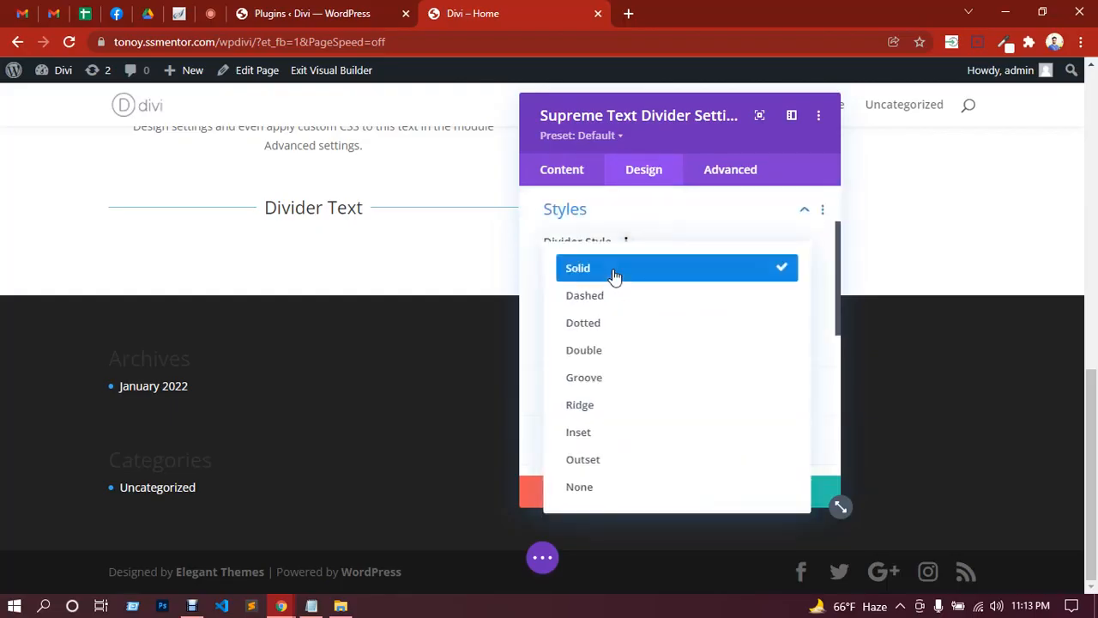
{"action": "left_click", "coordinate": [589, 386]}
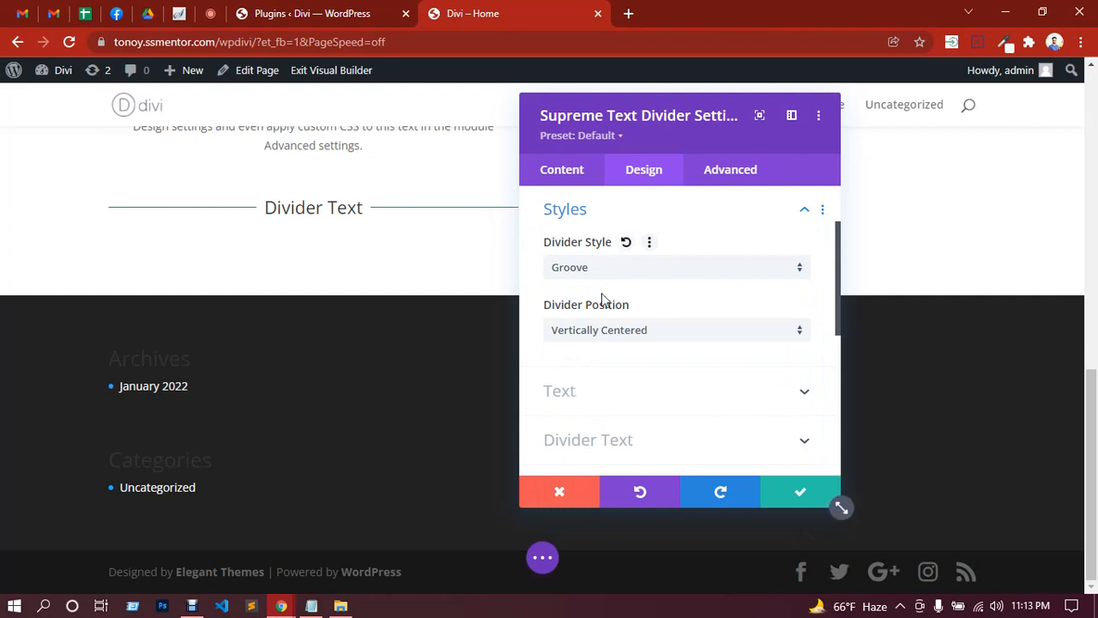
{"action": "left_click", "coordinate": [645, 276]}
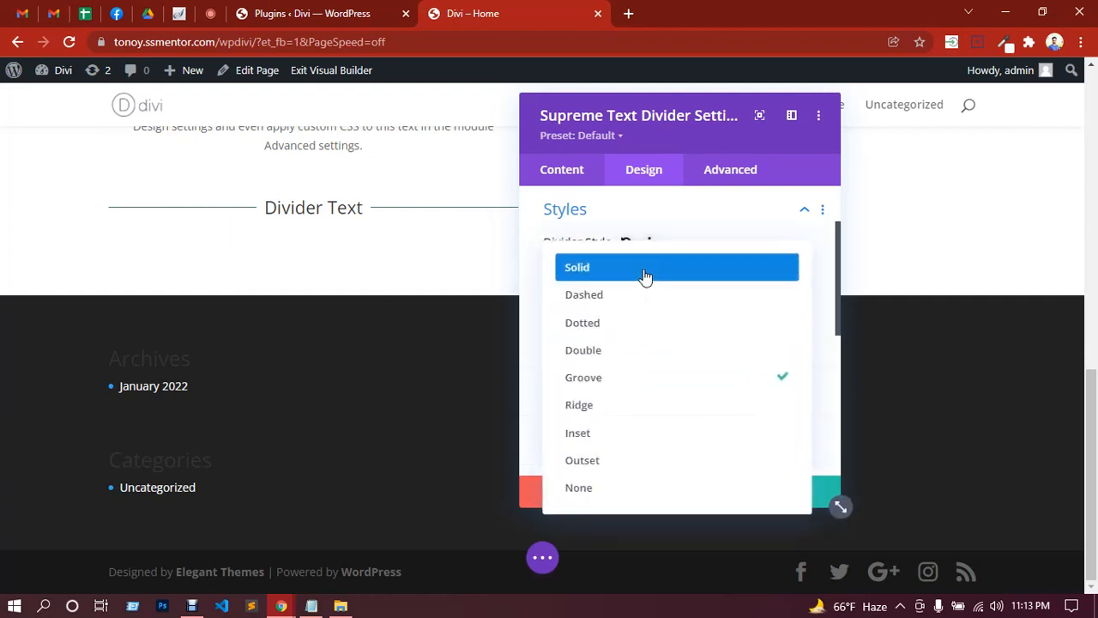
{"action": "left_click", "coordinate": [596, 434]}
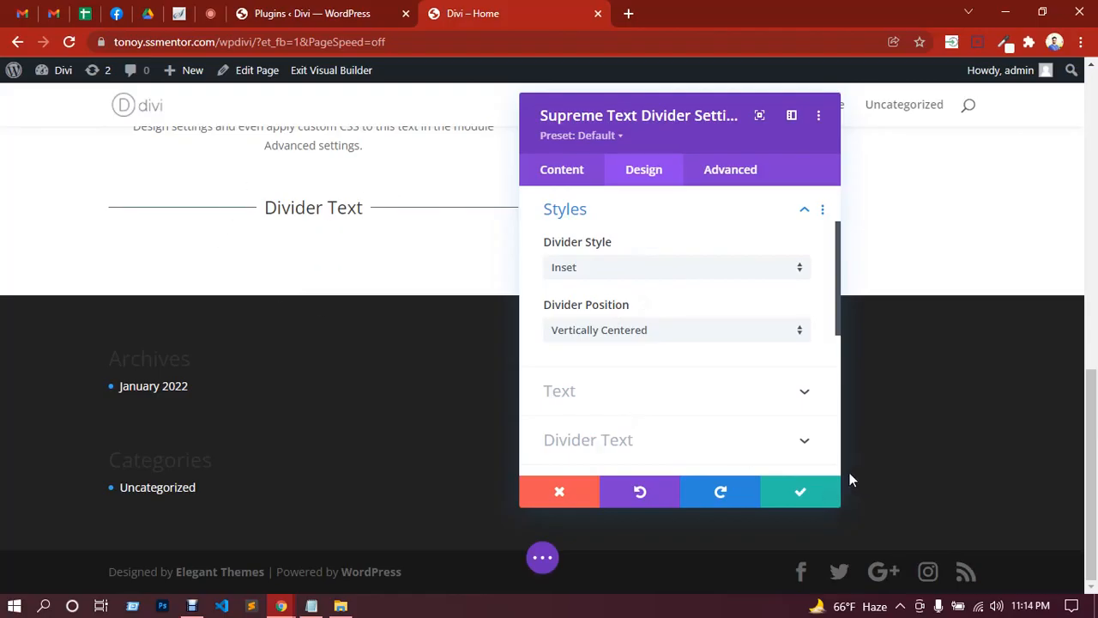
{"action": "left_click", "coordinate": [801, 492]}
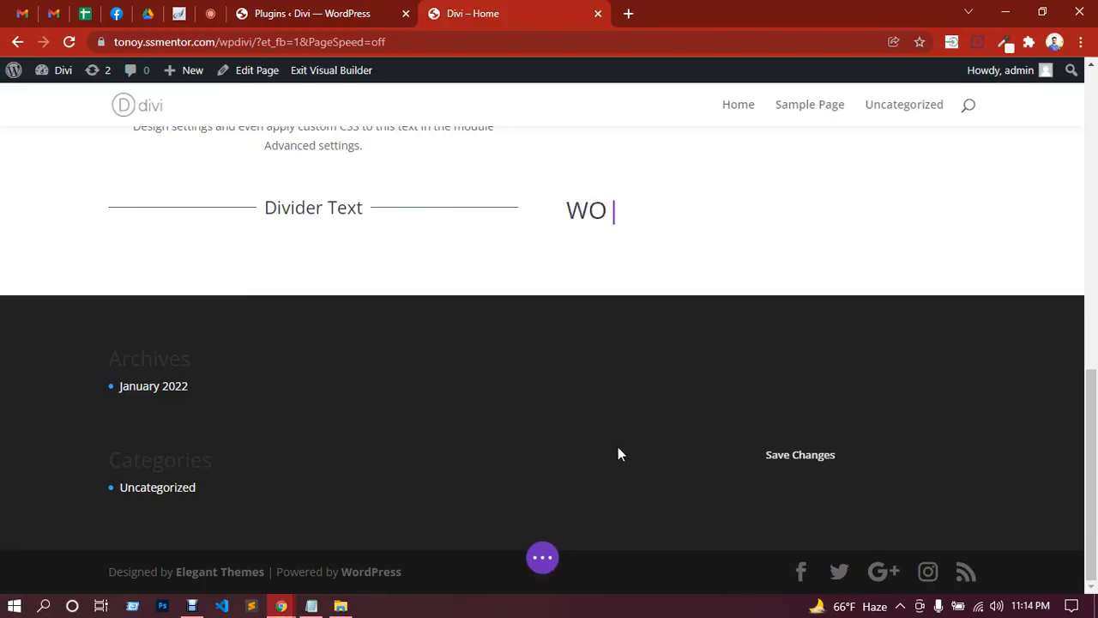
Return to the top of the homepage and check the in-call messages in Google Meet before coming back to the builder.
{"action": "scroll", "coordinate": [598, 392], "scroll_direction": "up", "scroll_amount": 1}
{"action": "scroll", "coordinate": [599, 390], "scroll_direction": "up", "scroll_amount": 8}
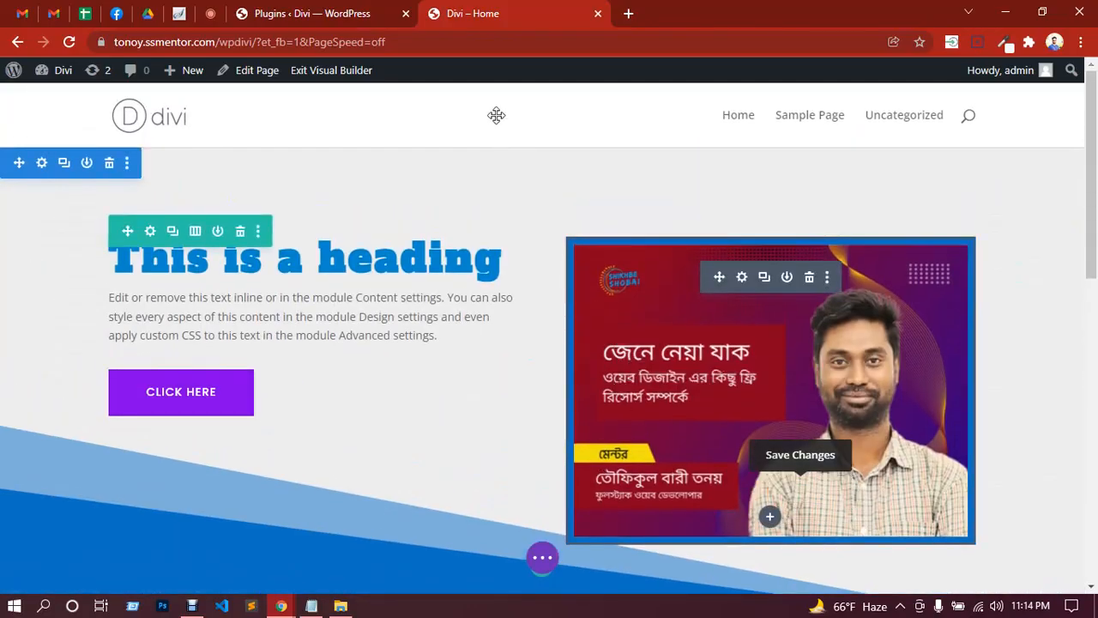
{"action": "left_click", "coordinate": [210, 14]}
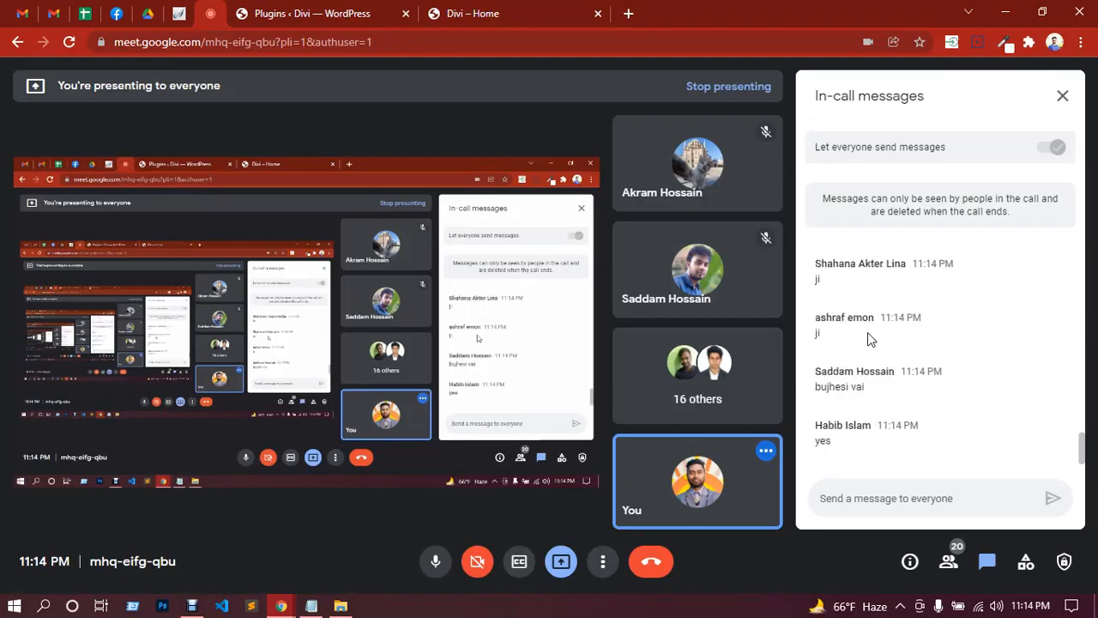
{"action": "left_click", "coordinate": [496, 7]}
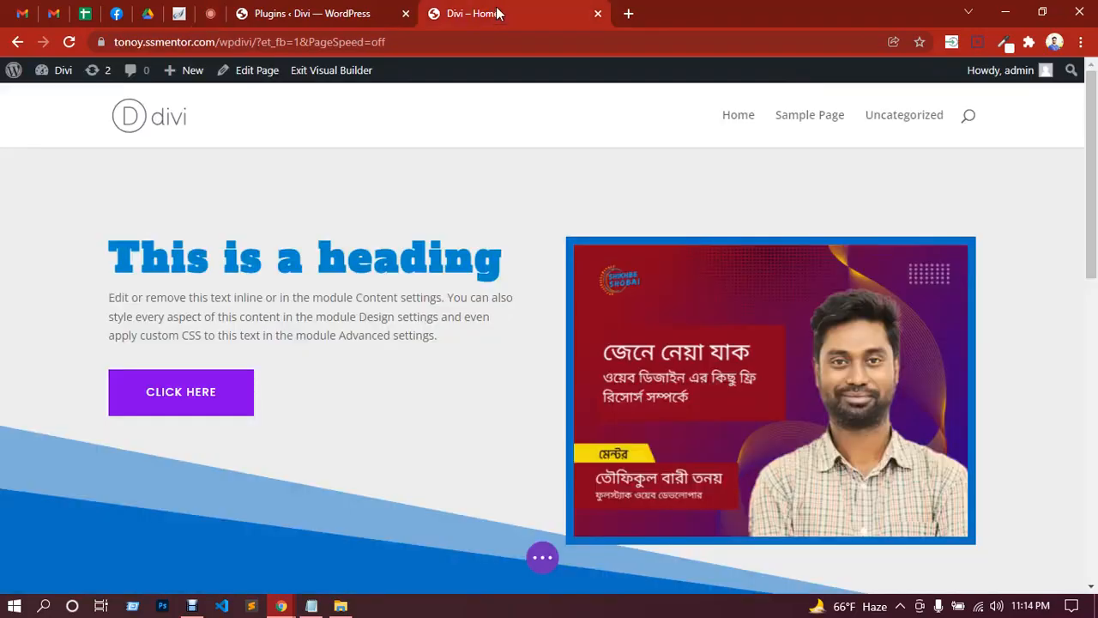
Switch to the WordPress admin and open the Divi Theme Options page.
{"action": "left_click", "coordinate": [313, 7]}
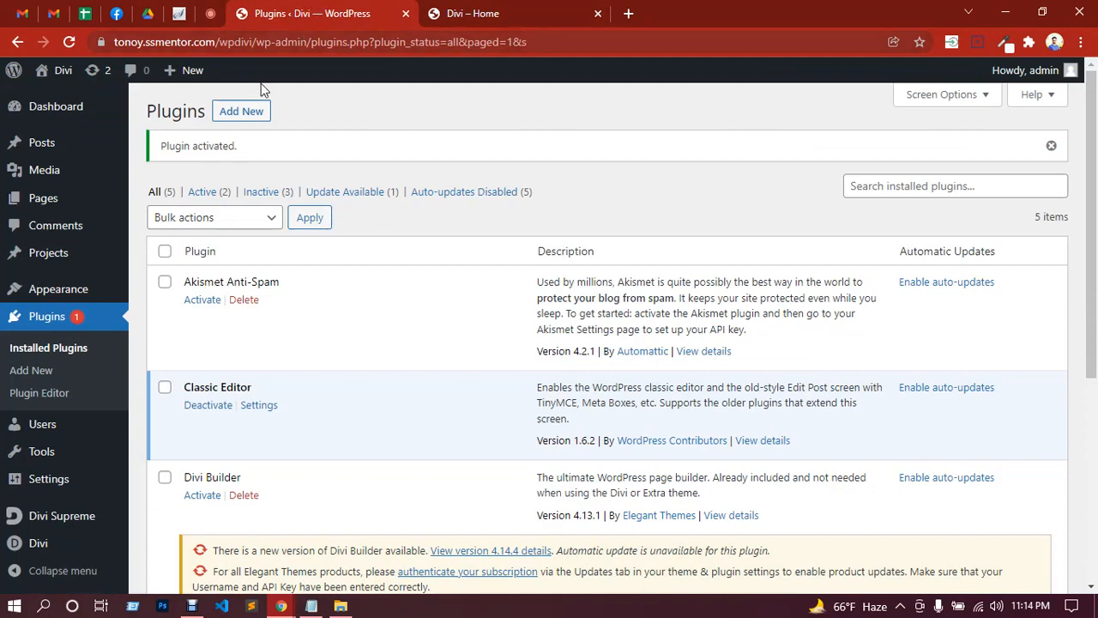
{"action": "scroll", "coordinate": [36, 112], "scroll_direction": "down", "scroll_amount": 3}
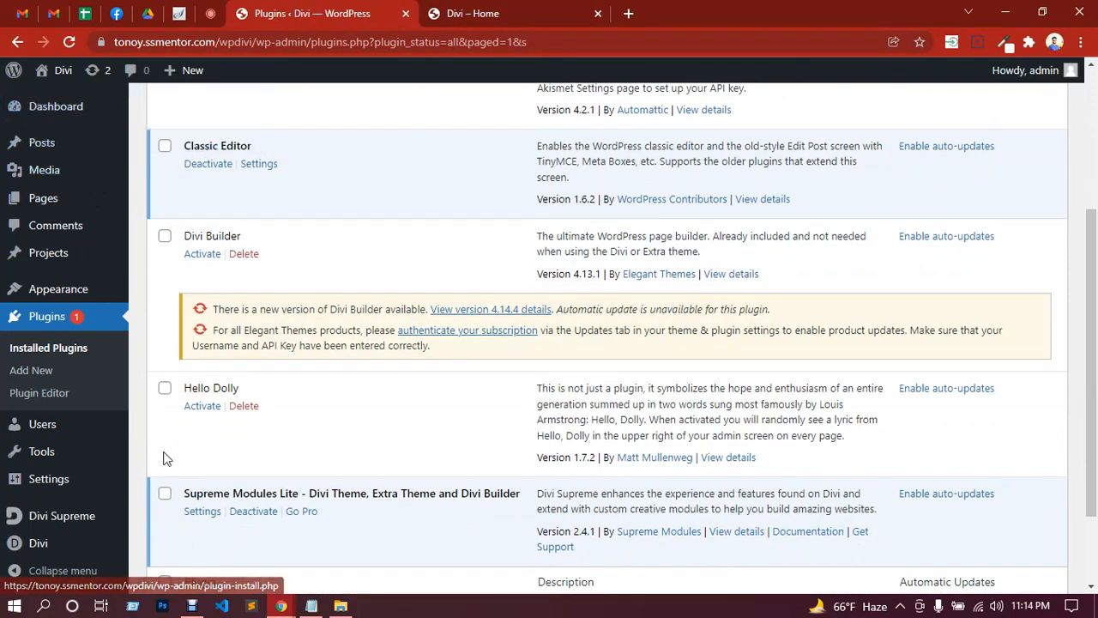
{"action": "mouse_move", "coordinate": [37, 549]}
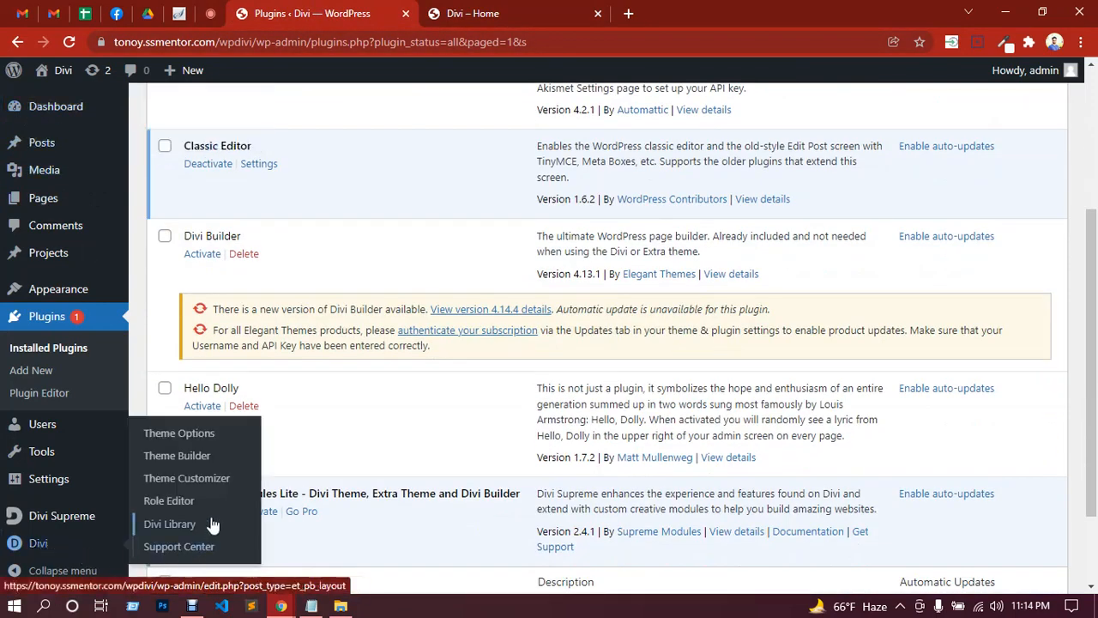
{"action": "left_click", "coordinate": [179, 435]}
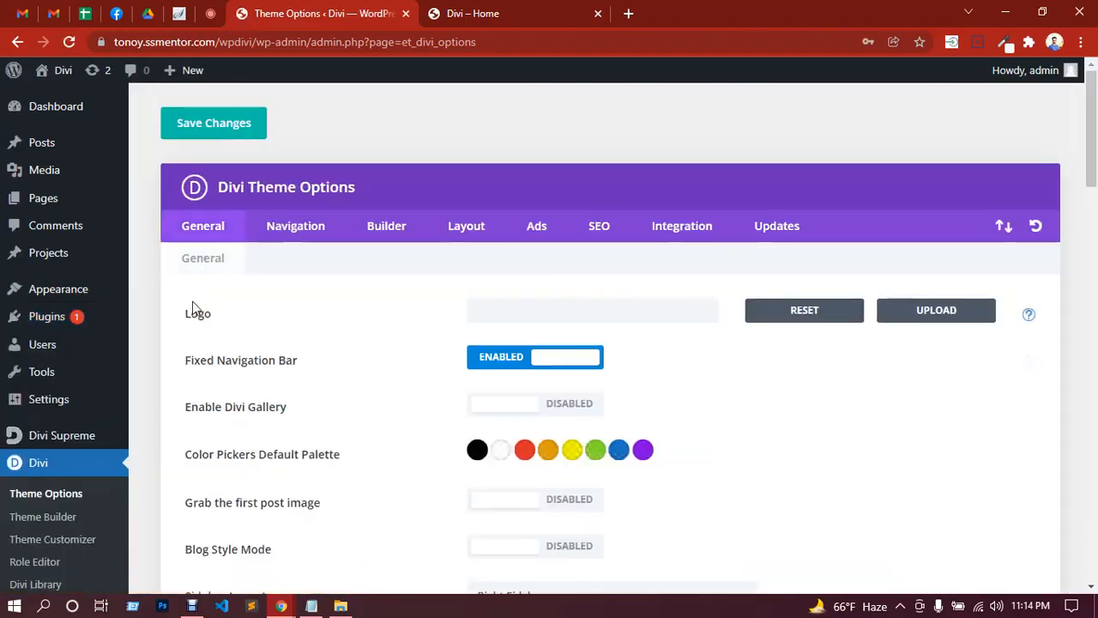
Examine the Fixed Navigation Bar option and check how the header behaves while moving down the homepage, returning to the Theme Options.
{"action": "scroll", "coordinate": [392, 326], "scroll_direction": "down", "scroll_amount": 1}
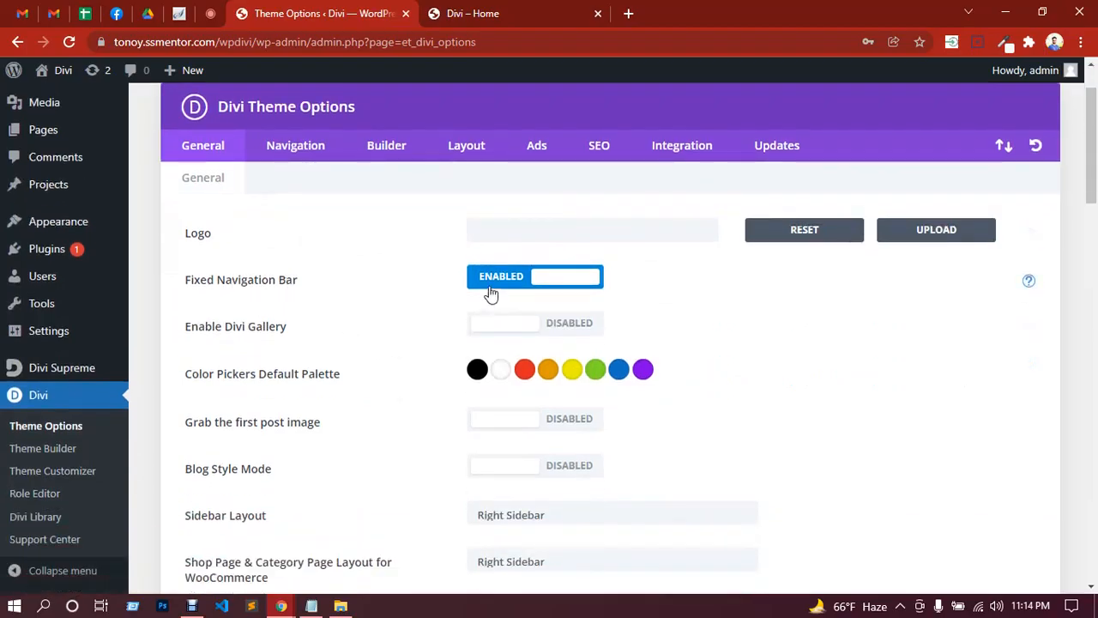
{"action": "left_click", "coordinate": [525, 10]}
{"action": "scroll", "coordinate": [525, 249], "scroll_direction": "down", "scroll_amount": 8}
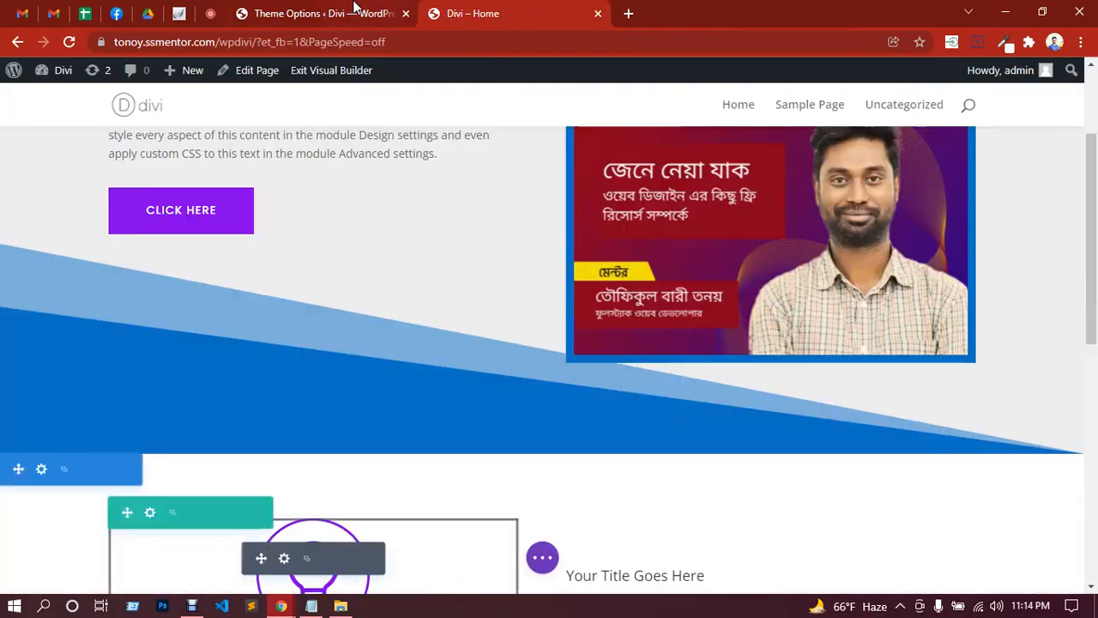
{"action": "left_click", "coordinate": [359, 10]}
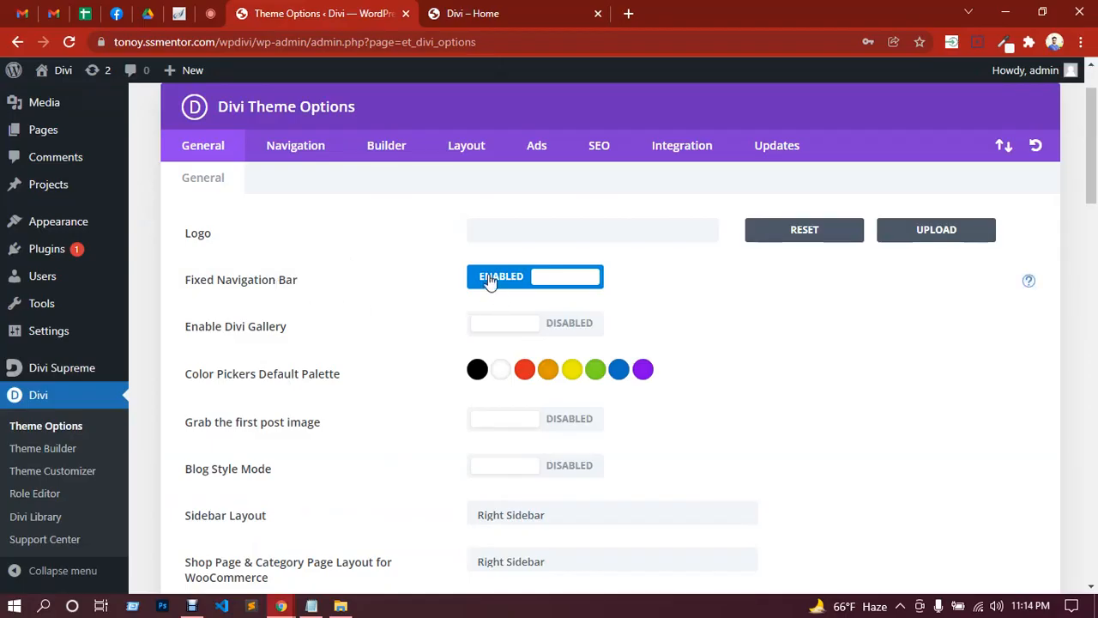
Enable the Back To Top Button in the general theme options and save the changes.
{"action": "scroll", "coordinate": [350, 301], "scroll_direction": "down", "scroll_amount": 1}
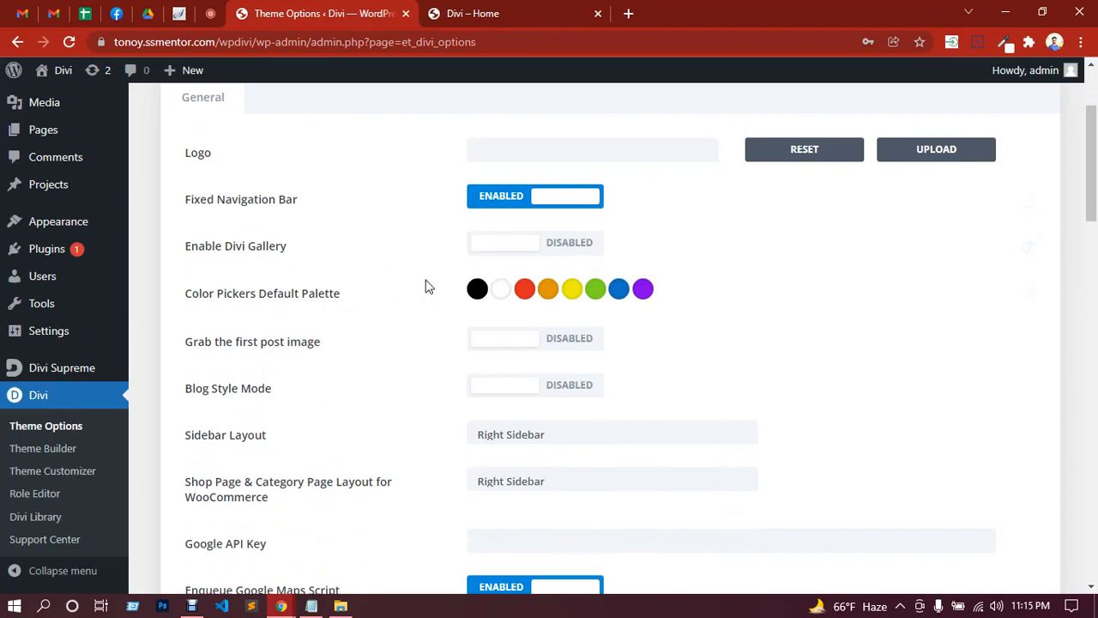
{"action": "scroll", "coordinate": [424, 287], "scroll_direction": "down", "scroll_amount": 2}
{"action": "scroll", "coordinate": [439, 282], "scroll_direction": "down", "scroll_amount": 2}
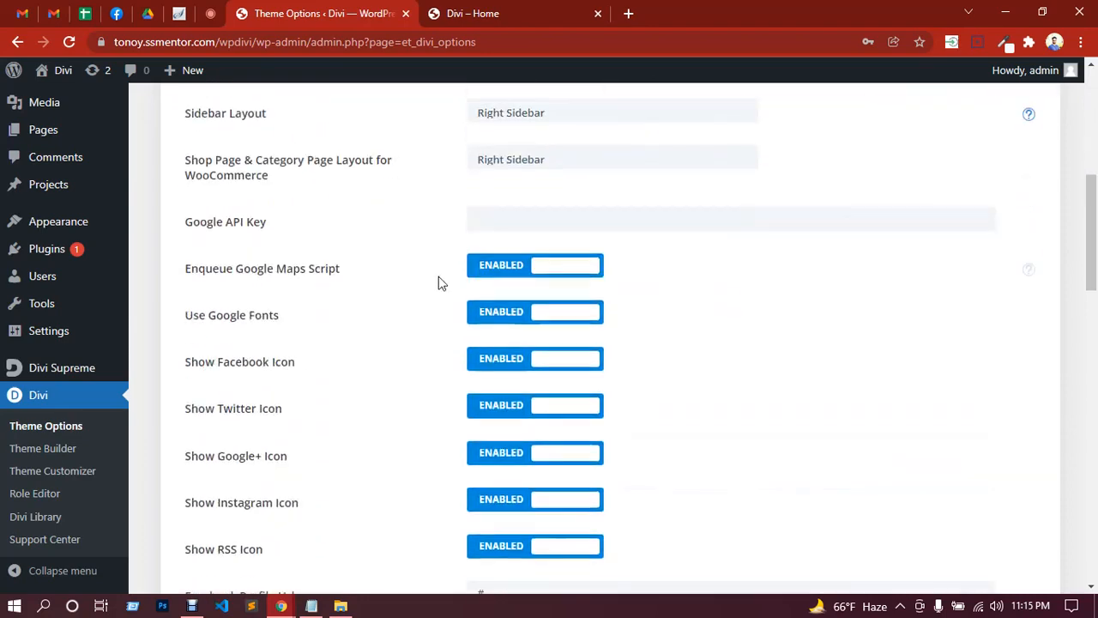
{"action": "scroll", "coordinate": [544, 277], "scroll_direction": "down", "scroll_amount": 4}
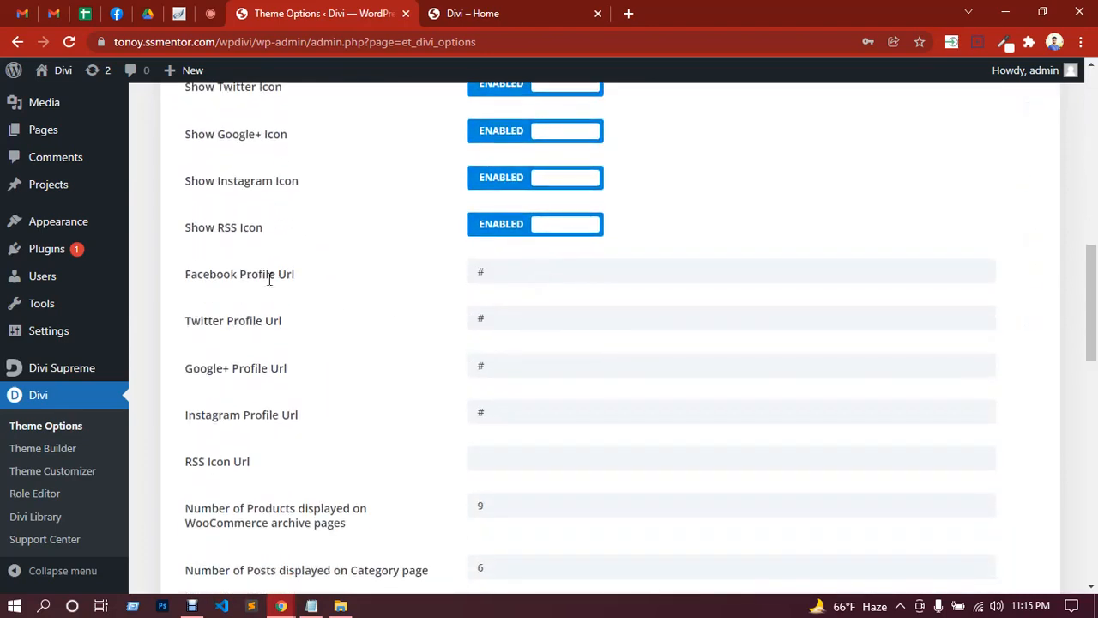
{"action": "scroll", "coordinate": [495, 249], "scroll_direction": "down", "scroll_amount": 2}
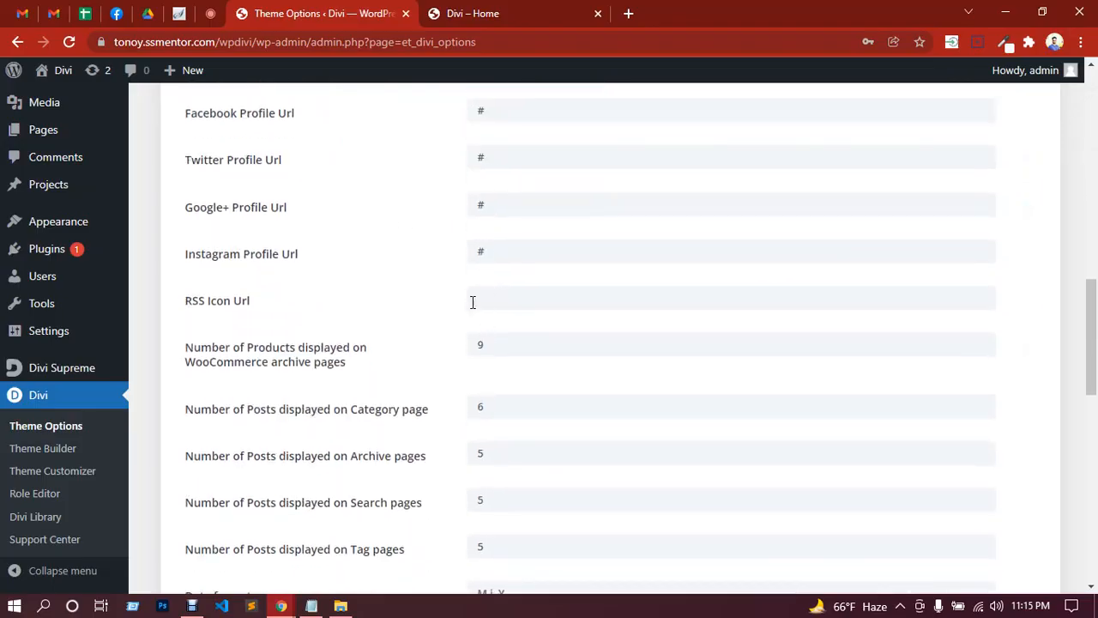
{"action": "scroll", "coordinate": [405, 311], "scroll_direction": "down", "scroll_amount": 3}
{"action": "scroll", "coordinate": [405, 311], "scroll_direction": "down", "scroll_amount": 3}
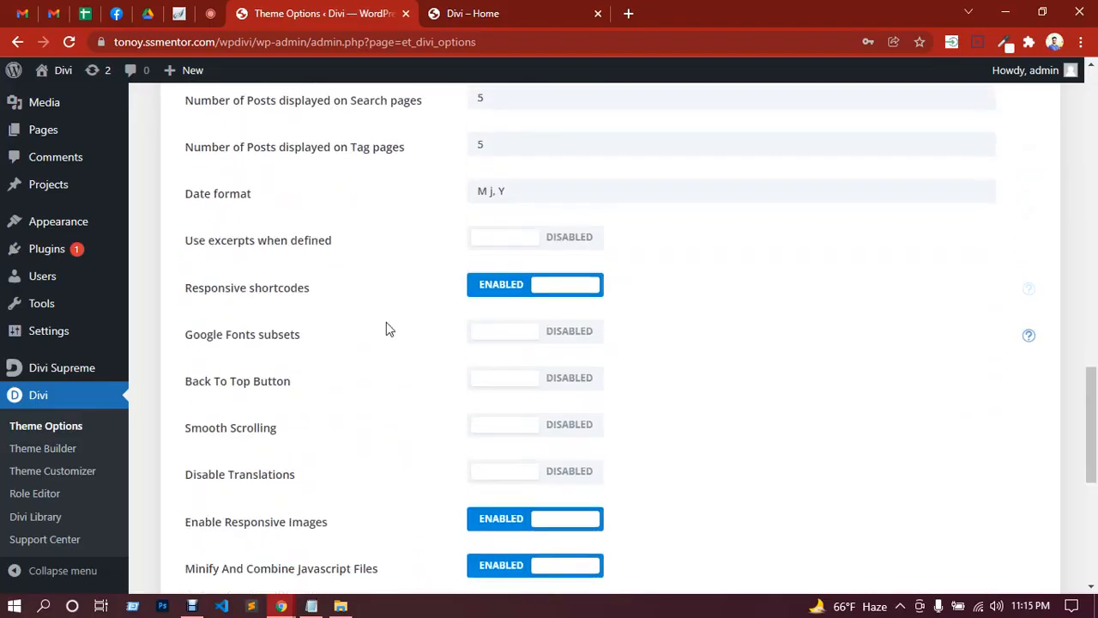
{"action": "left_click", "coordinate": [543, 387]}
{"action": "scroll", "coordinate": [885, 481], "scroll_direction": "down", "scroll_amount": 5}
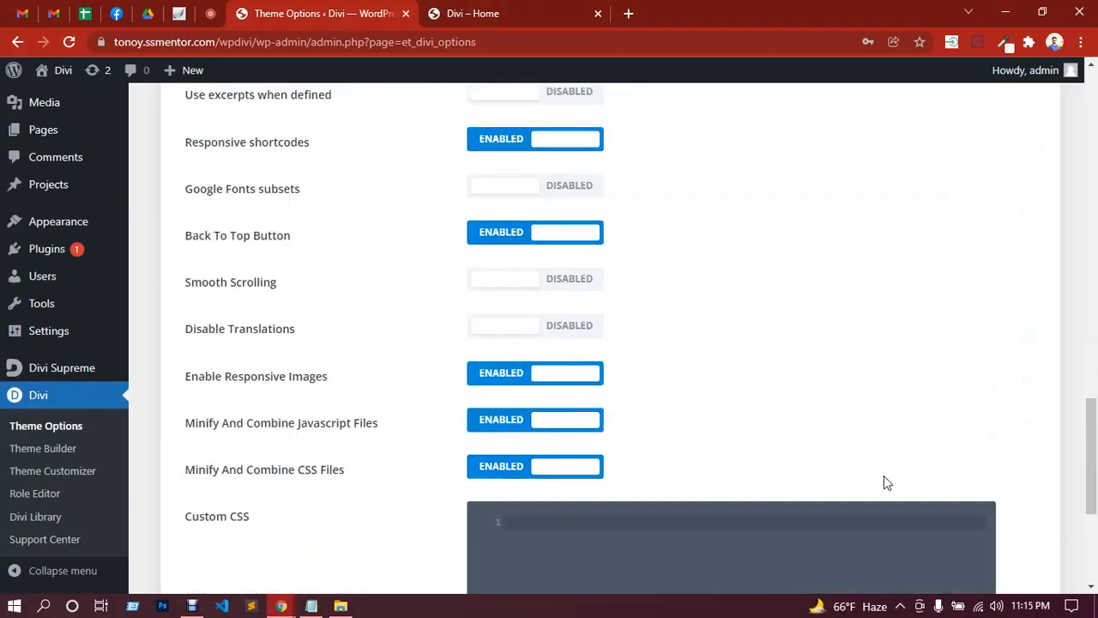
{"action": "left_click", "coordinate": [225, 529]}
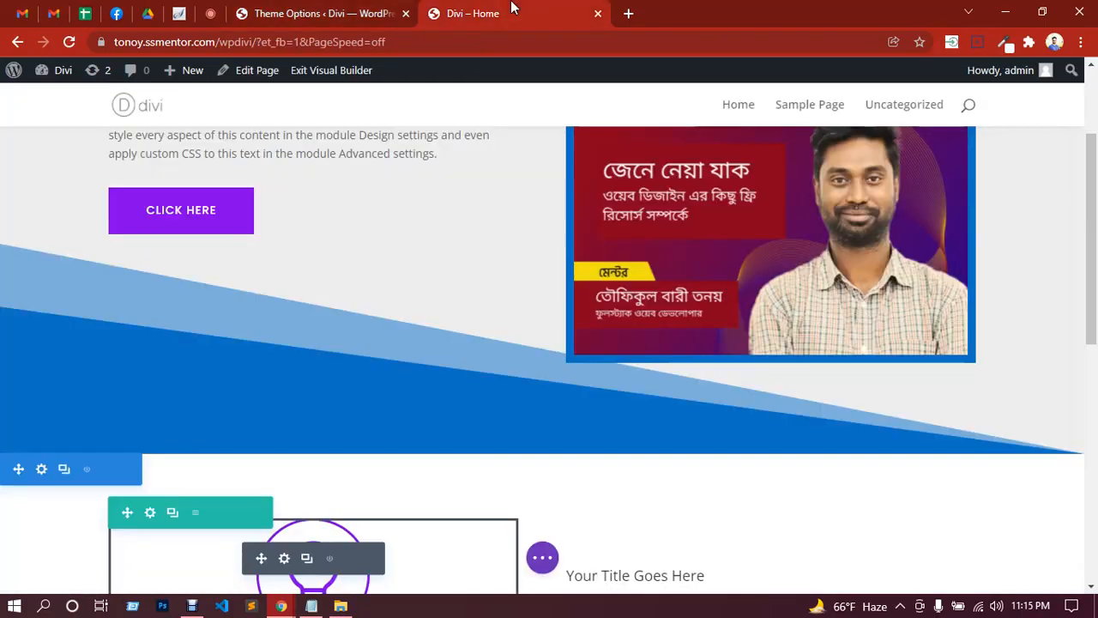
Look for the back-to-top button on the homepage open in the Visual Builder, from its start down to the footer.
{"action": "left_click", "coordinate": [506, 13]}
{"action": "scroll", "coordinate": [83, 245], "scroll_direction": "up", "scroll_amount": 3}
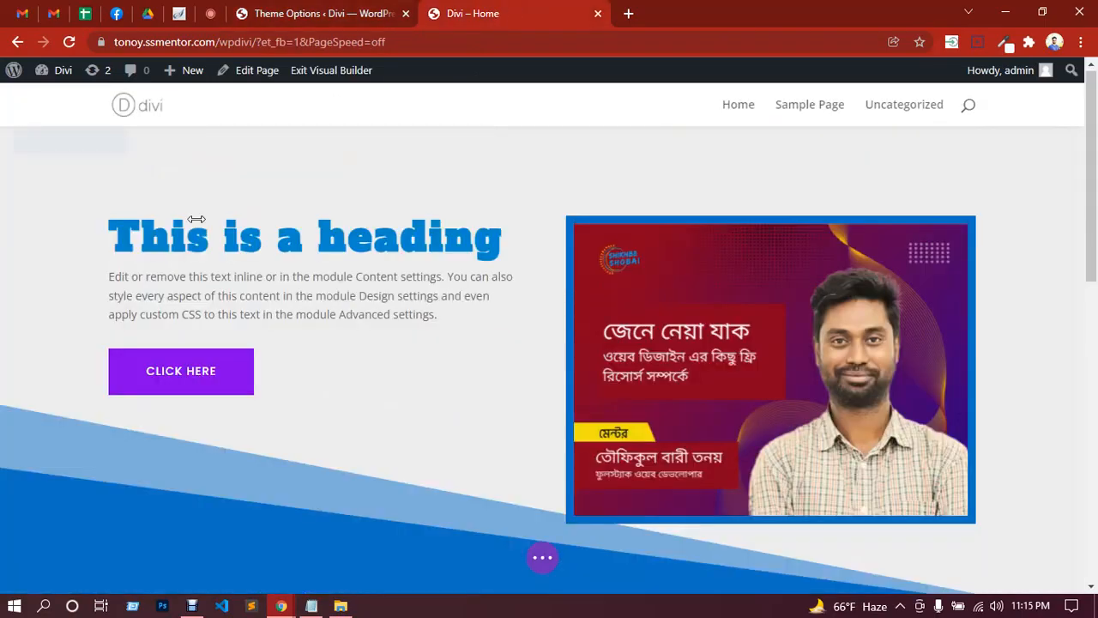
{"action": "scroll", "coordinate": [854, 321], "scroll_direction": "down", "scroll_amount": 10}
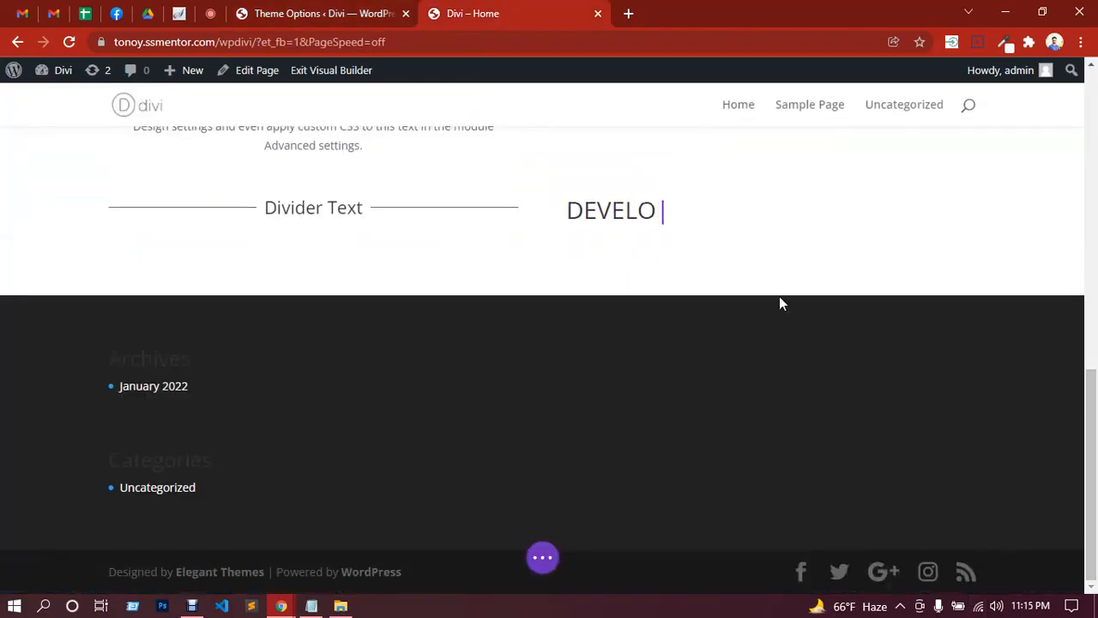
Open the live site from the Theme Options page in a new tab and test the back-to-top button from the footer.
{"action": "left_click", "coordinate": [335, 13]}
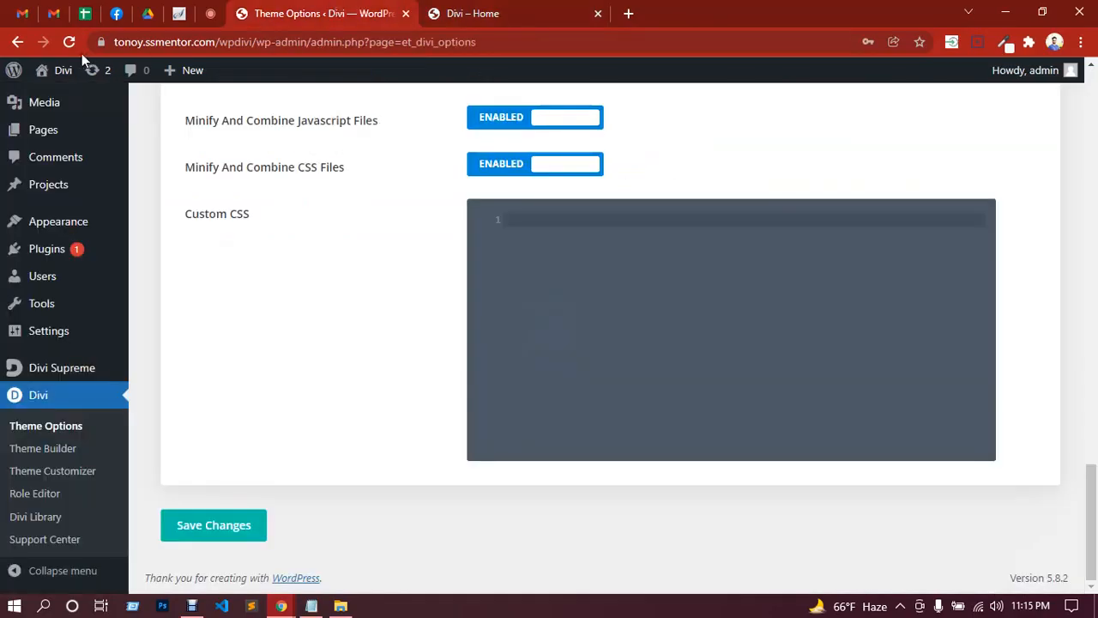
{"action": "mouse_move", "coordinate": [58, 70]}
{"action": "right_click", "coordinate": [54, 103]}
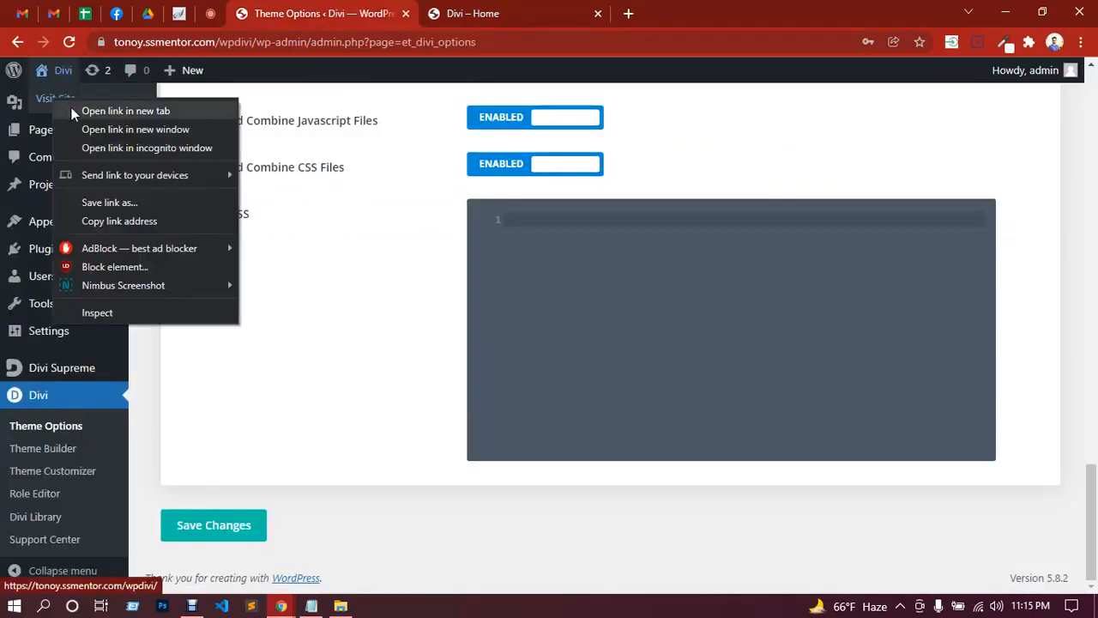
{"action": "left_click", "coordinate": [86, 109]}
{"action": "left_click", "coordinate": [515, 11]}
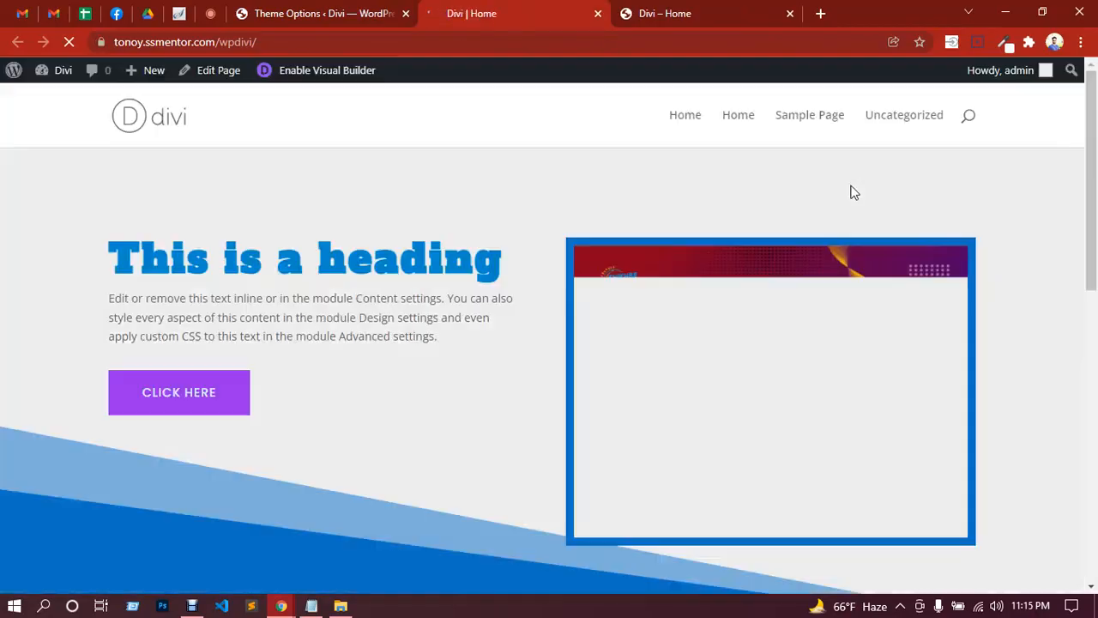
{"action": "scroll", "coordinate": [853, 192], "scroll_direction": "down", "scroll_amount": 3}
{"action": "scroll", "coordinate": [851, 189], "scroll_direction": "down", "scroll_amount": 4}
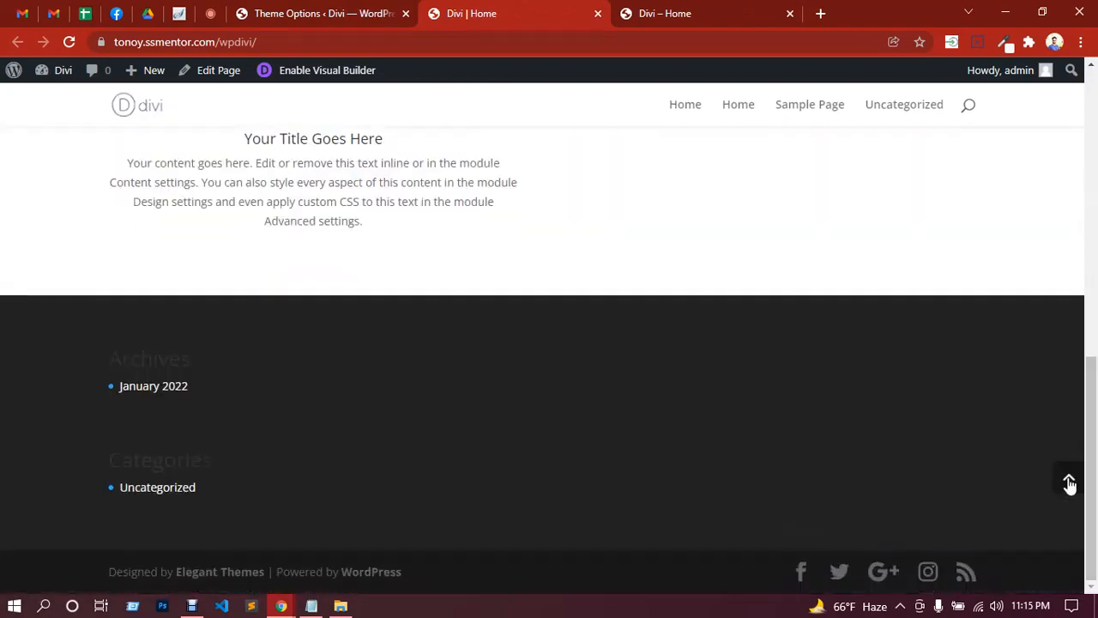
{"action": "left_click", "coordinate": [1069, 484]}
Return to the Theme Options page and review the remaining general options, including the Custom CSS field.
{"action": "left_click", "coordinate": [358, 9]}
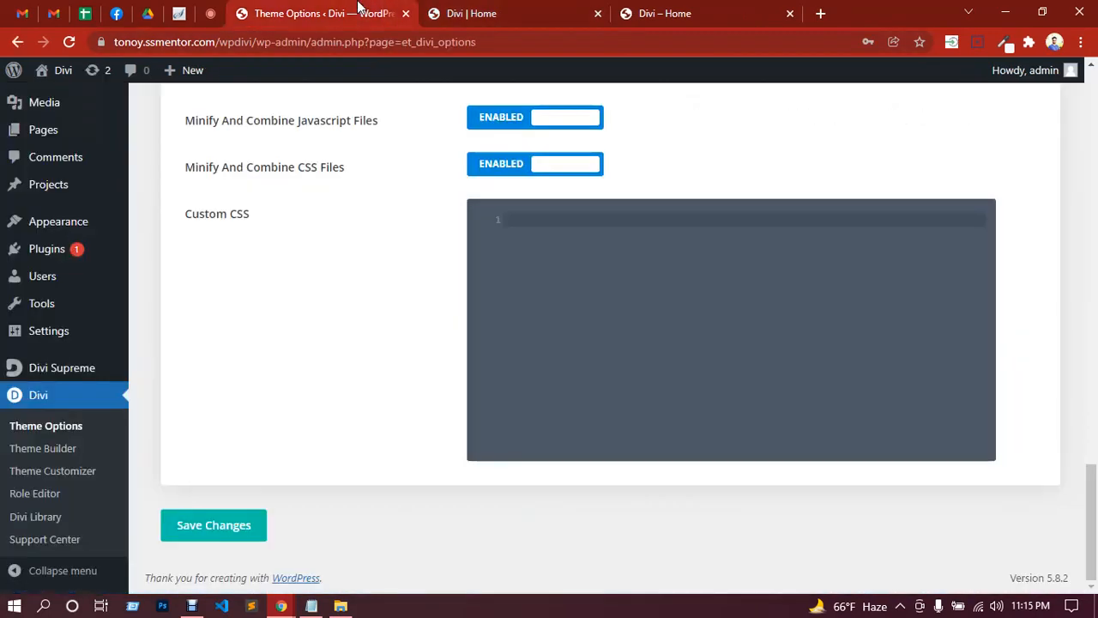
{"action": "scroll", "coordinate": [398, 294], "scroll_direction": "up", "scroll_amount": 4}
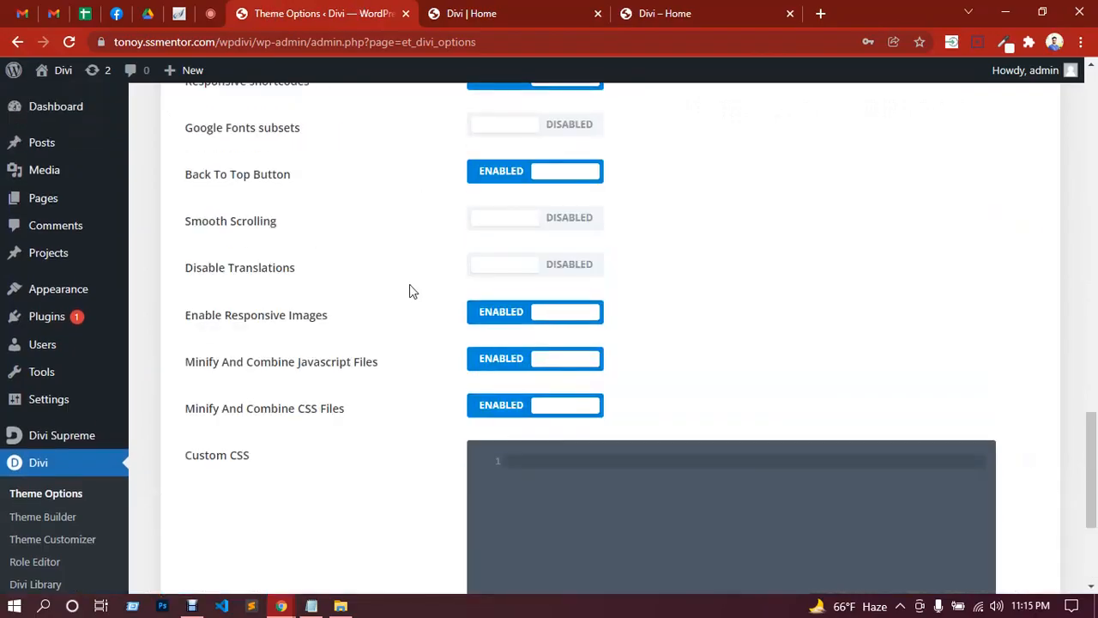
{"action": "scroll", "coordinate": [413, 284], "scroll_direction": "down", "scroll_amount": 3}
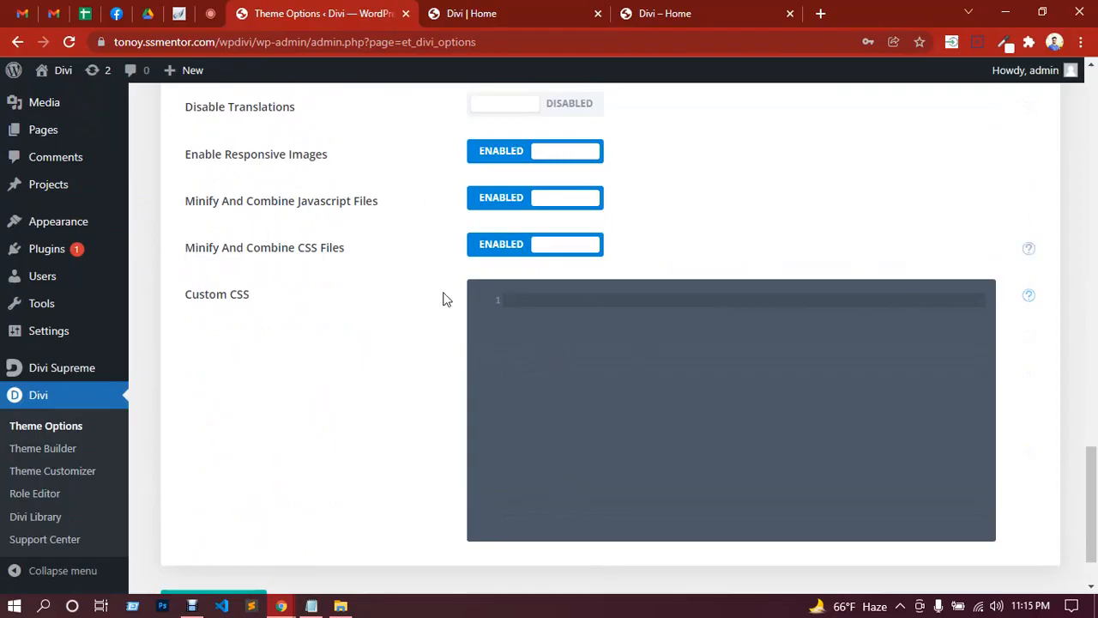
{"action": "left_click", "coordinate": [678, 371]}
{"action": "scroll", "coordinate": [351, 316], "scroll_direction": "up", "scroll_amount": 20}
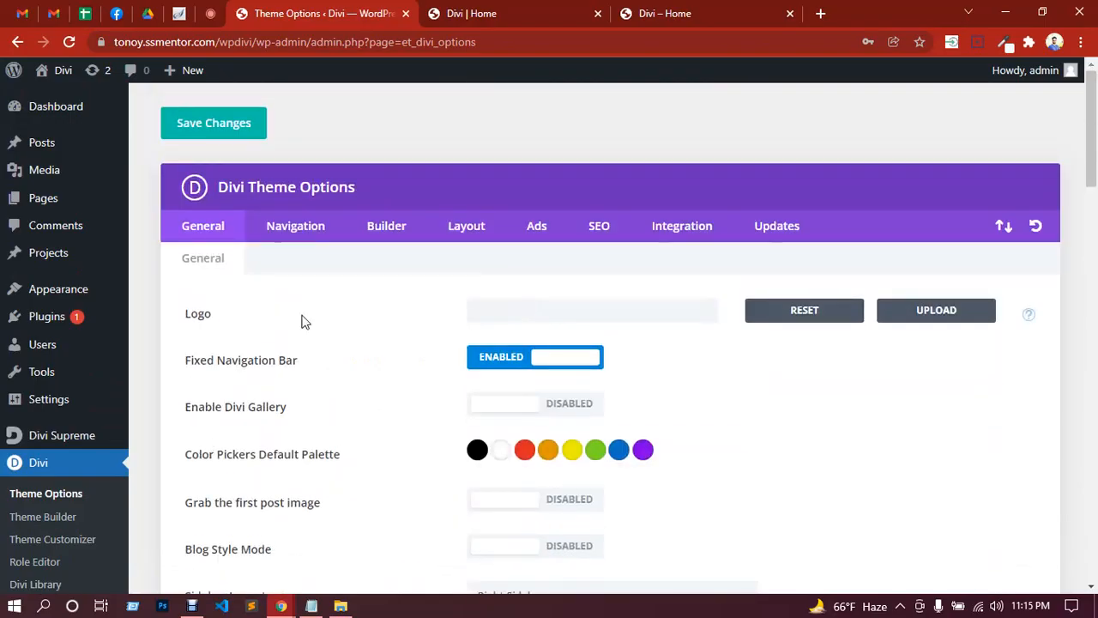
Review the Navigation theme options for Pages, Categories and General Settings.
{"action": "left_click", "coordinate": [324, 225]}
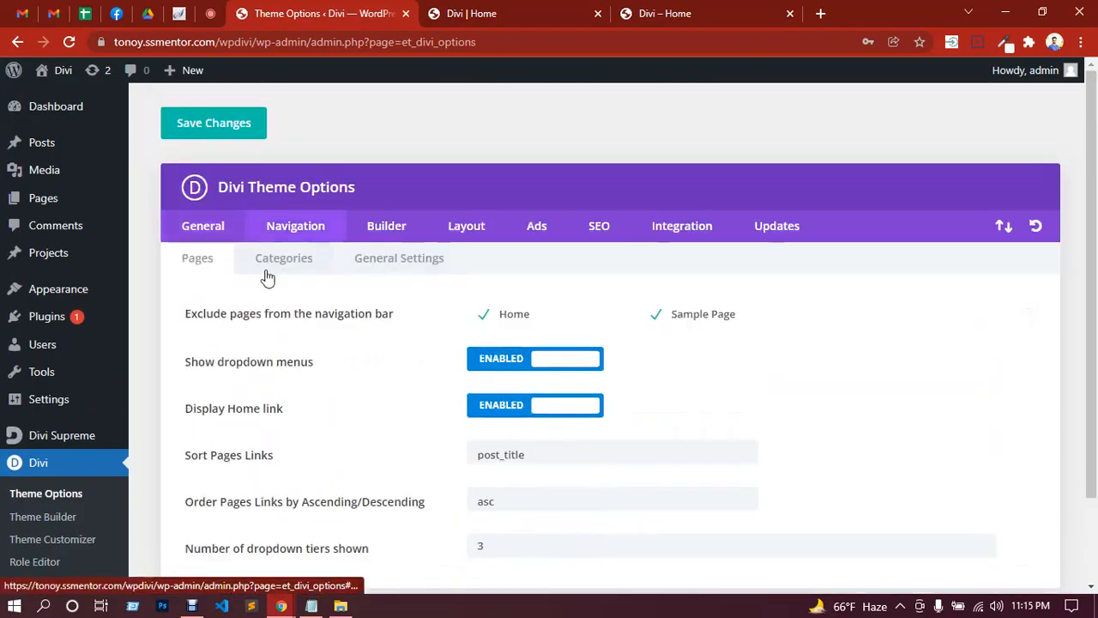
{"action": "scroll", "coordinate": [455, 332], "scroll_direction": "down", "scroll_amount": 1}
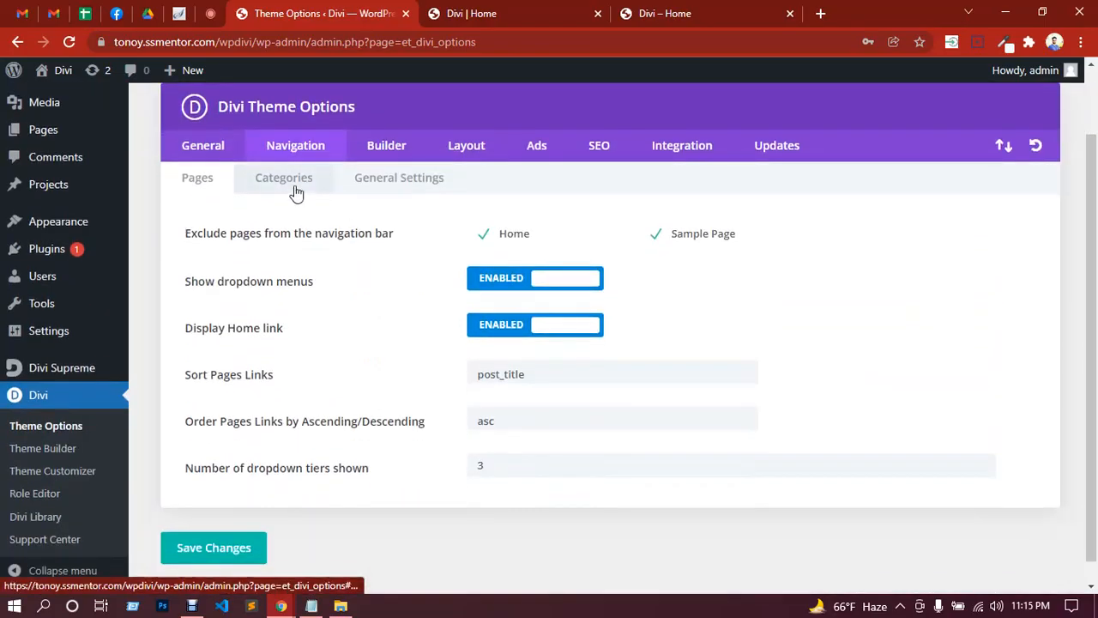
{"action": "left_click", "coordinate": [299, 183]}
{"action": "left_click", "coordinate": [419, 181]}
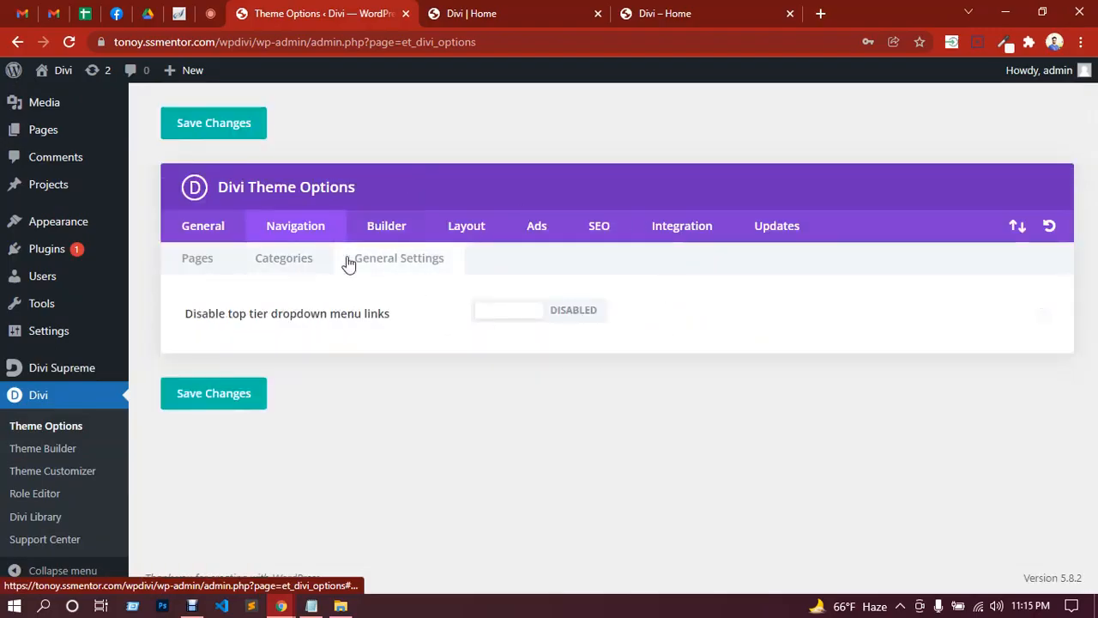
{"action": "left_click", "coordinate": [216, 267]}
Review the Builder options including Advanced, and the Layout options for single posts, single pages and general settings.
{"action": "left_click", "coordinate": [386, 237]}
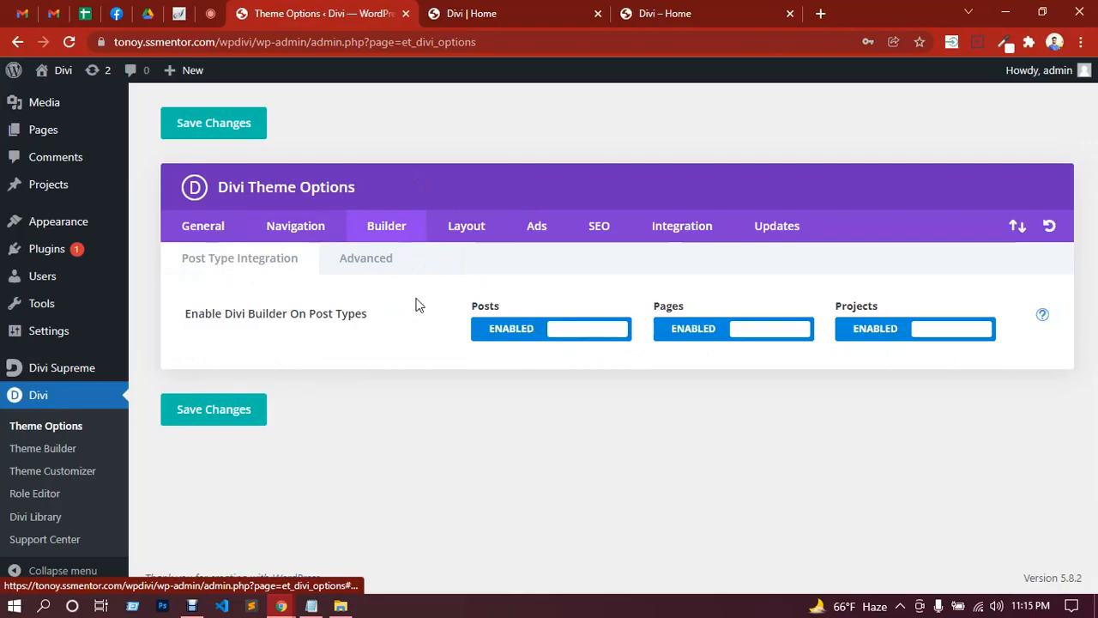
{"action": "left_click", "coordinate": [351, 261]}
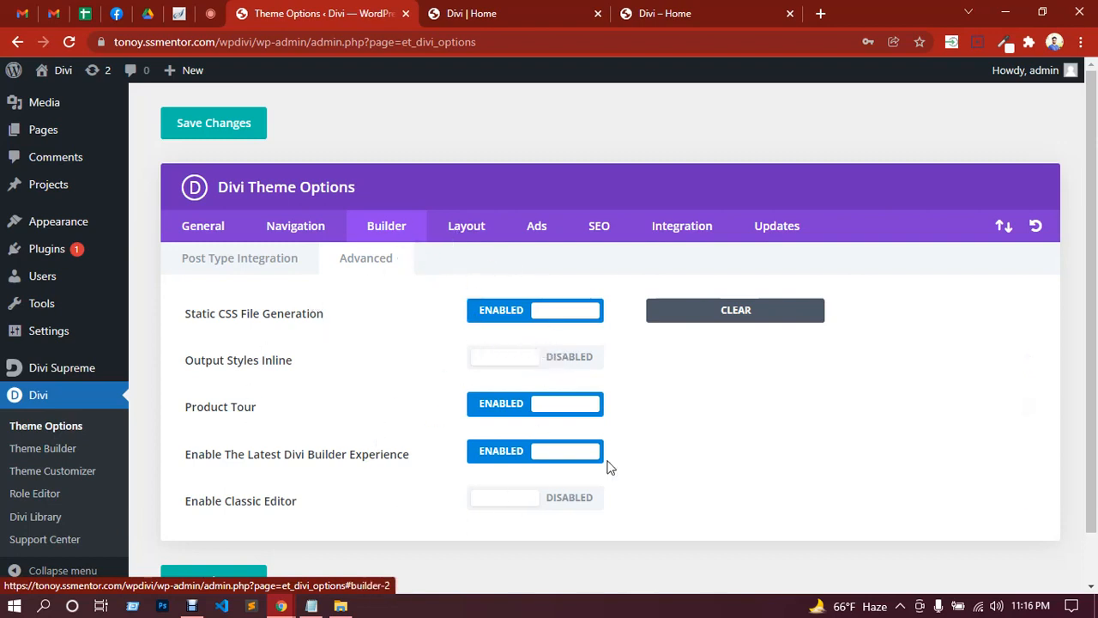
{"action": "left_click", "coordinate": [479, 227]}
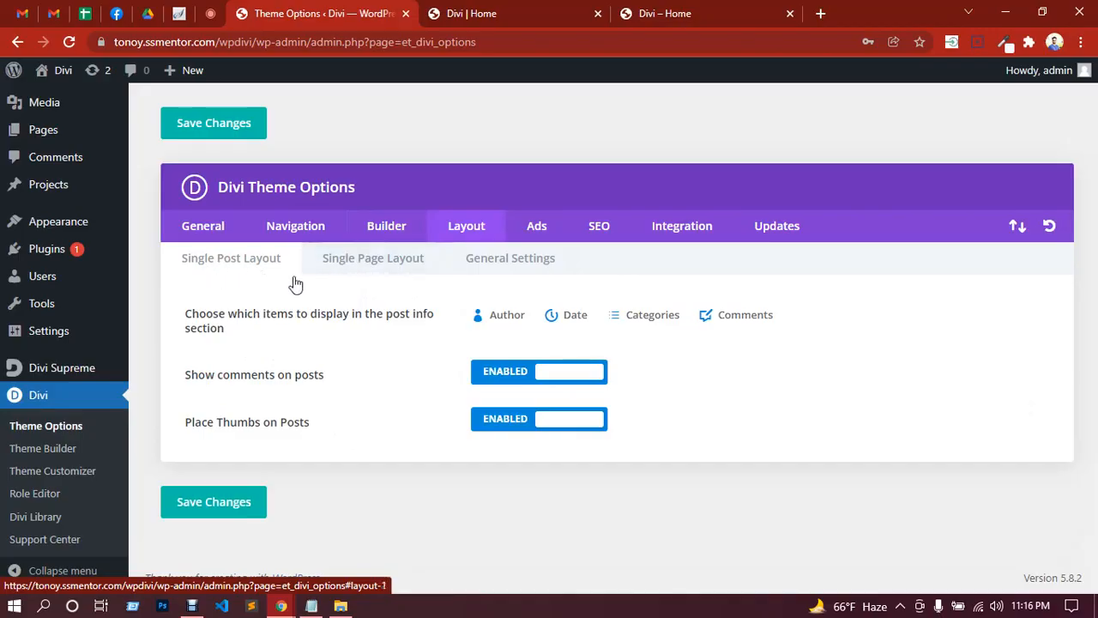
{"action": "left_click", "coordinate": [391, 268]}
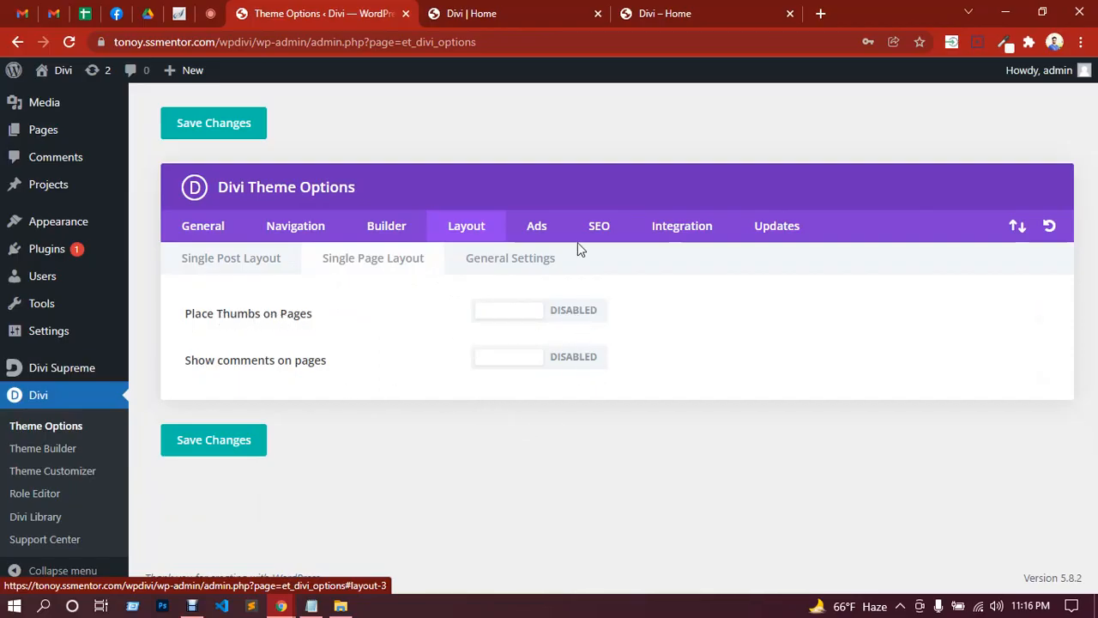
{"action": "left_click", "coordinate": [505, 270]}
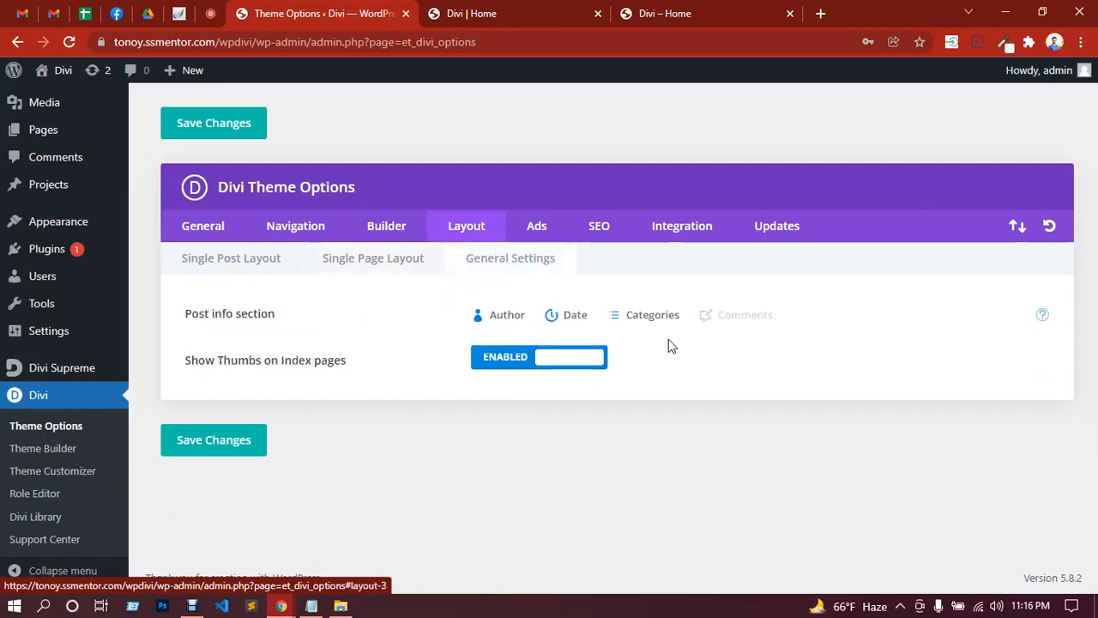
Look through the Ads options and the Homepage SEO options.
{"action": "left_click", "coordinate": [538, 235]}
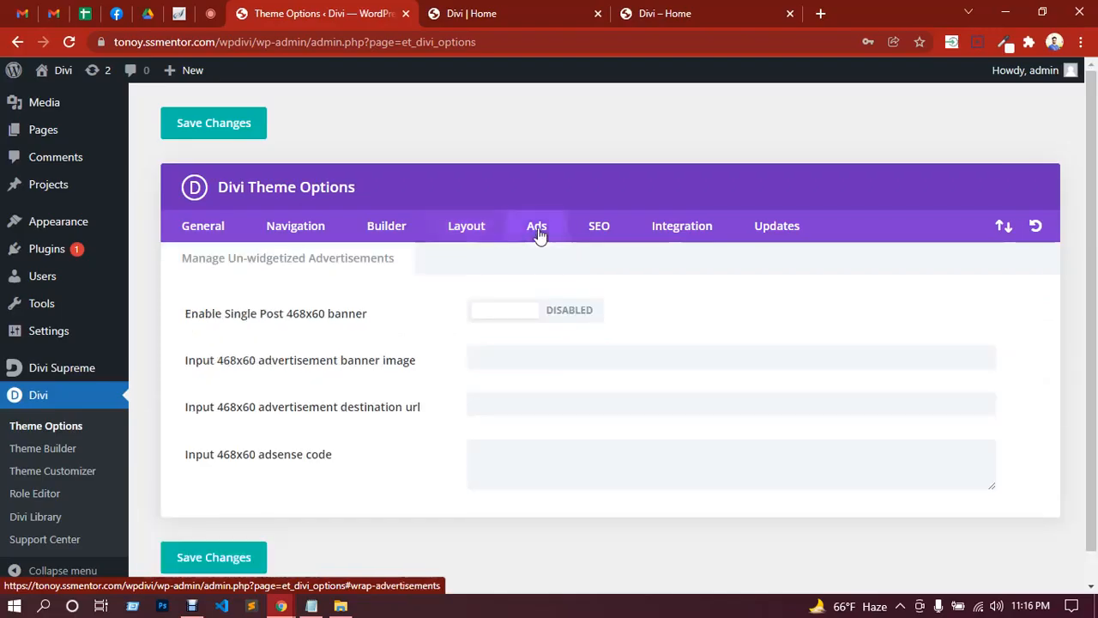
{"action": "left_click", "coordinate": [610, 233]}
{"action": "scroll", "coordinate": [464, 296], "scroll_direction": "down", "scroll_amount": 4}
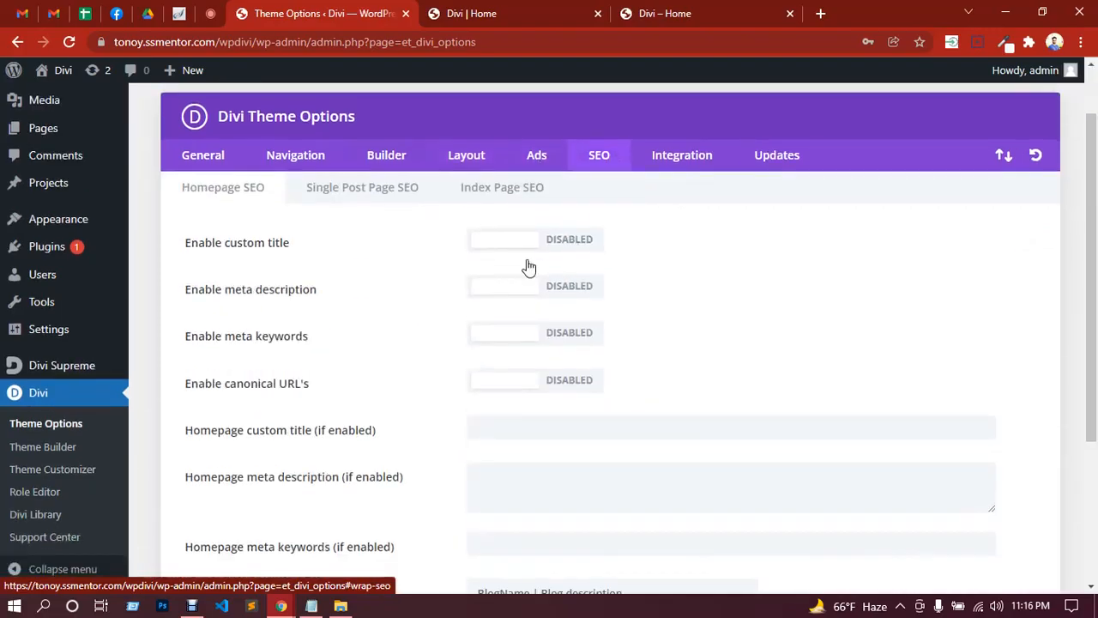
{"action": "scroll", "coordinate": [554, 405], "scroll_direction": "up", "scroll_amount": 4}
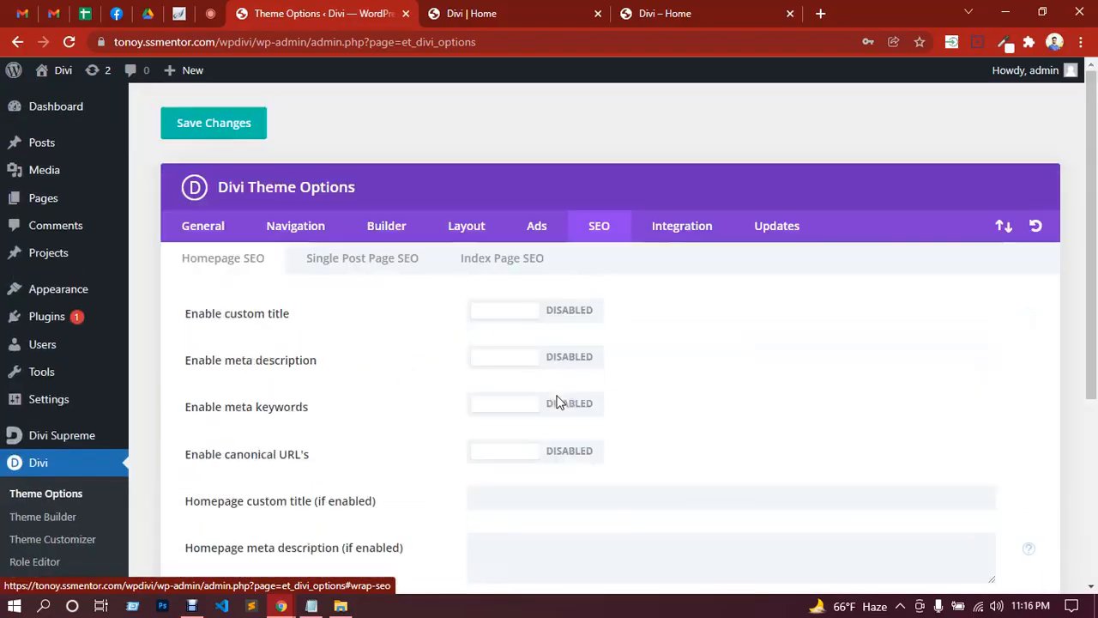
Examine the Integration options, highlighting the head label of the field for adding code to the blog.
{"action": "left_click", "coordinate": [691, 240]}
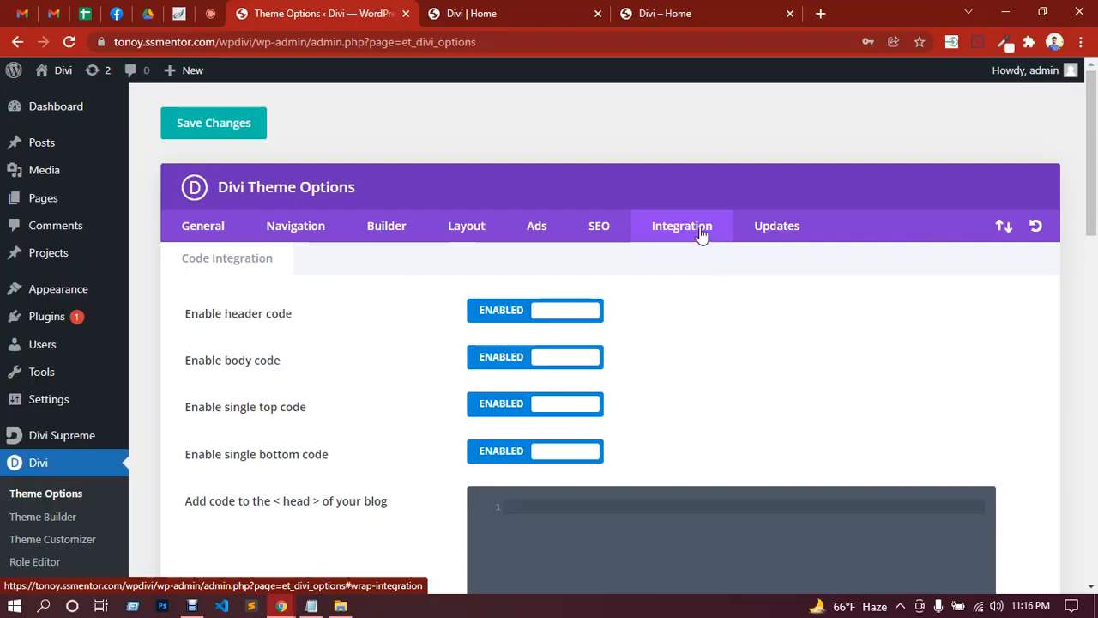
{"action": "scroll", "coordinate": [700, 233], "scroll_direction": "down", "scroll_amount": 2}
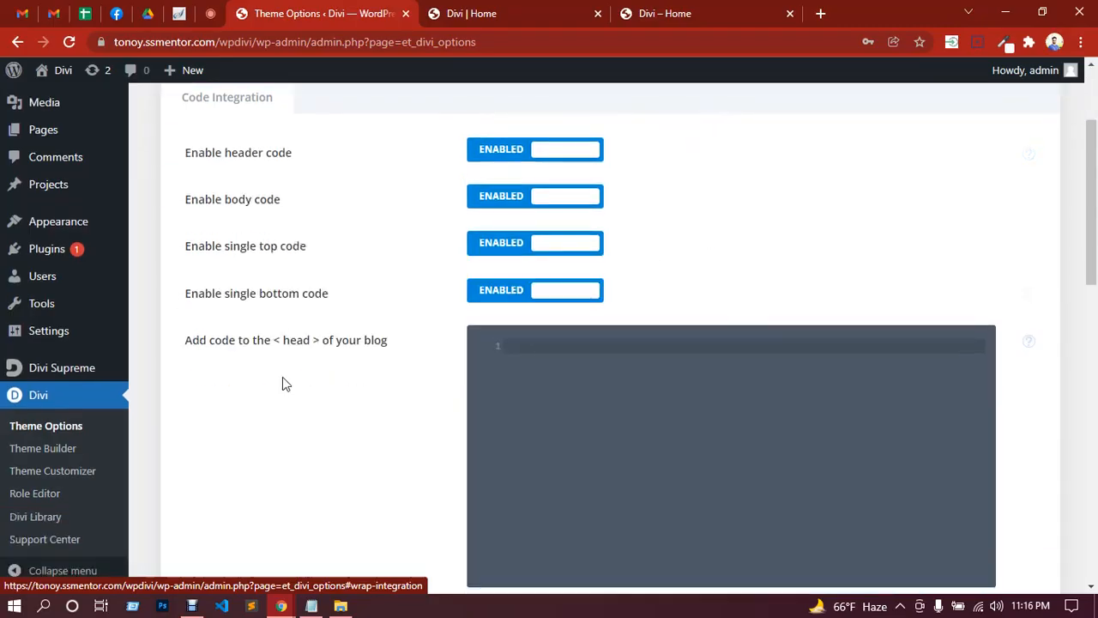
{"action": "left_click_drag", "start_coordinate": [271, 340], "coordinate": [319, 339]}
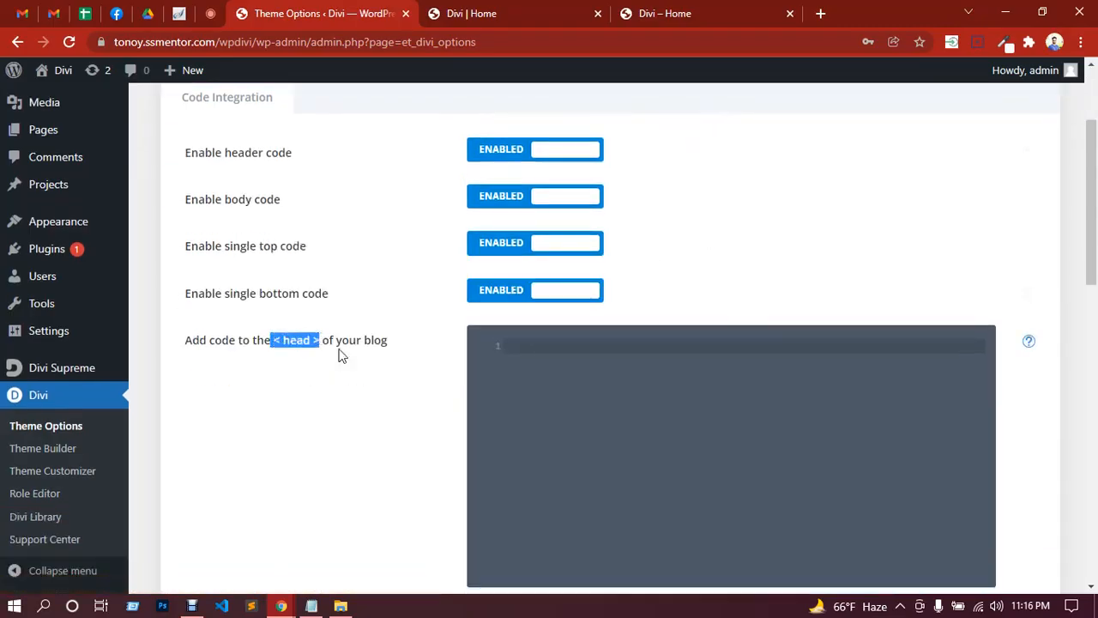
{"action": "scroll", "coordinate": [326, 356], "scroll_direction": "down", "scroll_amount": 1}
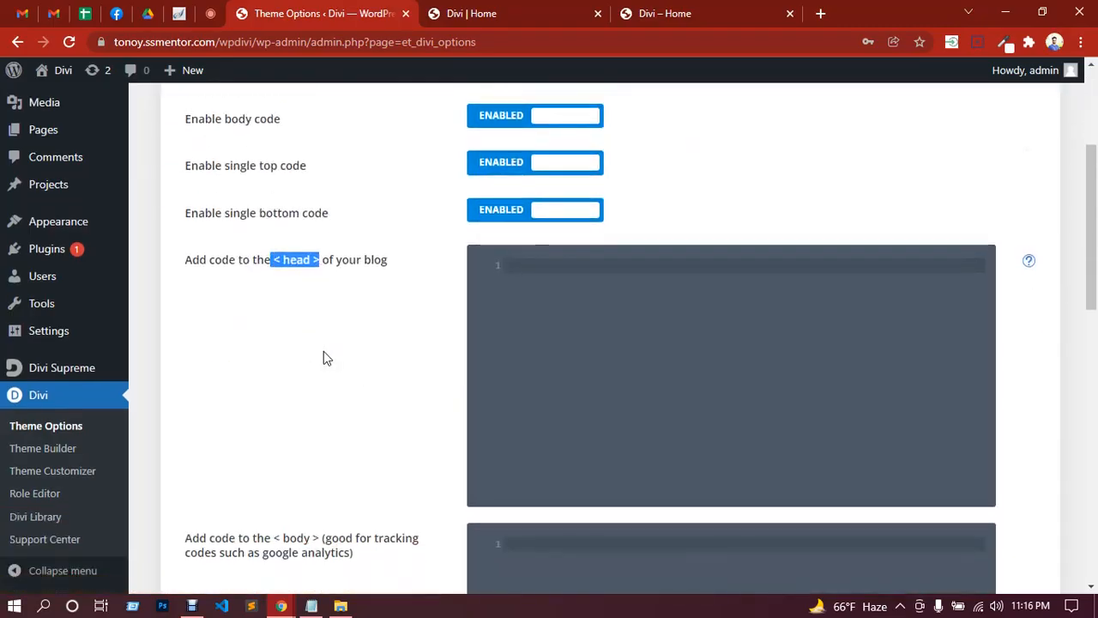
Review the remaining Integration code fields for the blog head, the body, and the top and bottom of posts.
{"action": "left_click", "coordinate": [513, 268]}
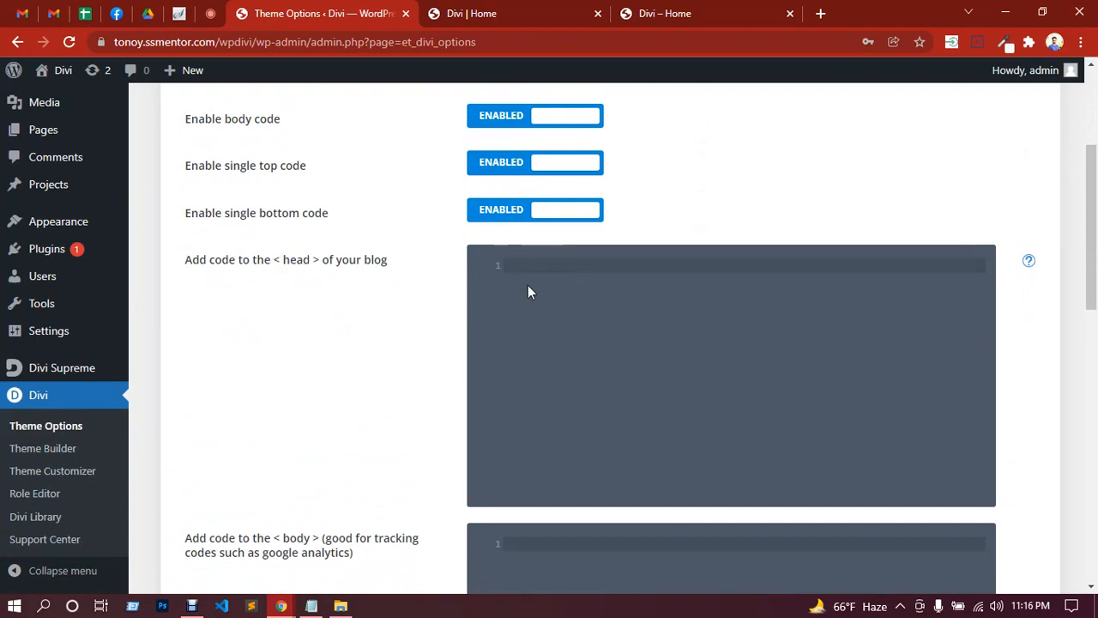
{"action": "scroll", "coordinate": [529, 285], "scroll_direction": "down", "scroll_amount": 2}
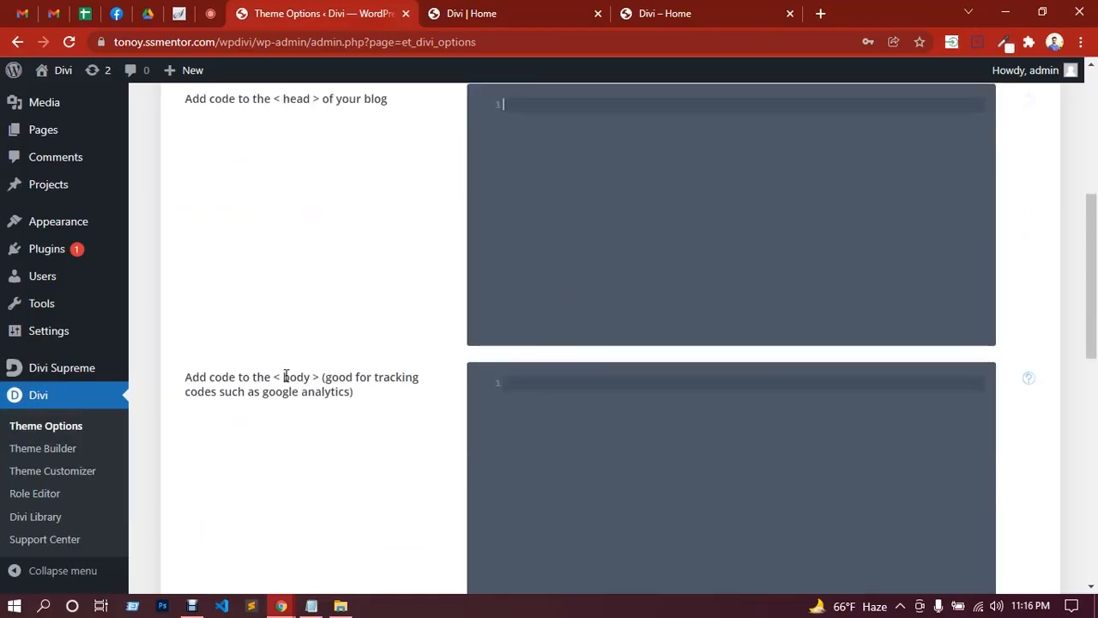
{"action": "scroll", "coordinate": [420, 315], "scroll_direction": "down", "scroll_amount": 5}
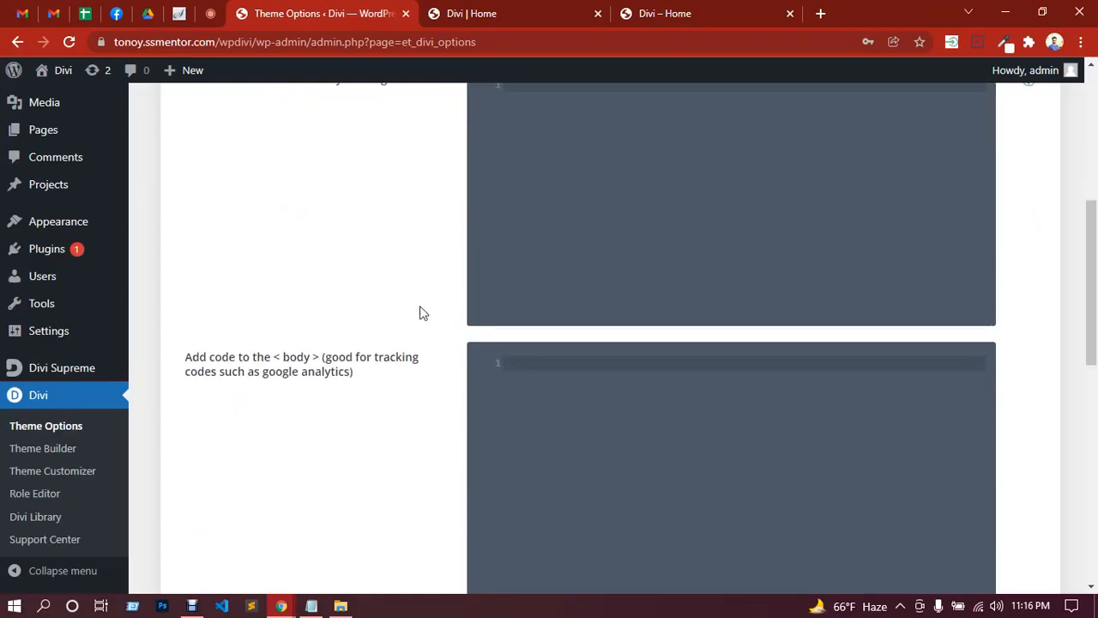
{"action": "scroll", "coordinate": [457, 375], "scroll_direction": "down", "scroll_amount": 1}
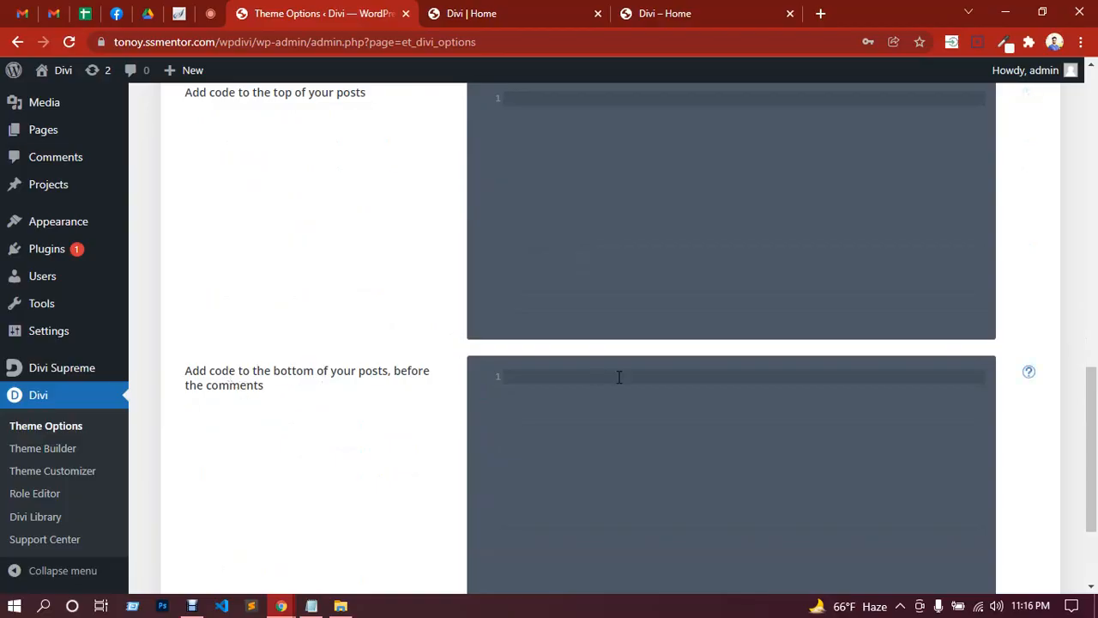
{"action": "scroll", "coordinate": [527, 330], "scroll_direction": "down", "scroll_amount": 2}
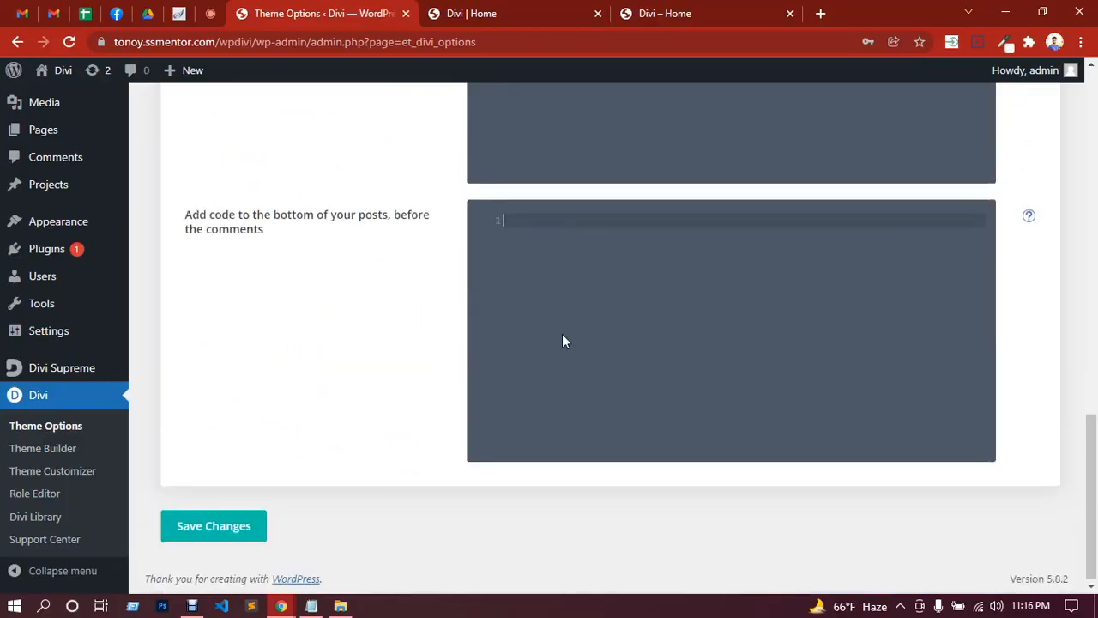
Review the Updates options for username, API key and version rollback, and open the Divi Theme Builder.
{"action": "scroll", "coordinate": [566, 343], "scroll_direction": "up", "scroll_amount": 10}
{"action": "scroll", "coordinate": [576, 357], "scroll_direction": "up", "scroll_amount": 2}
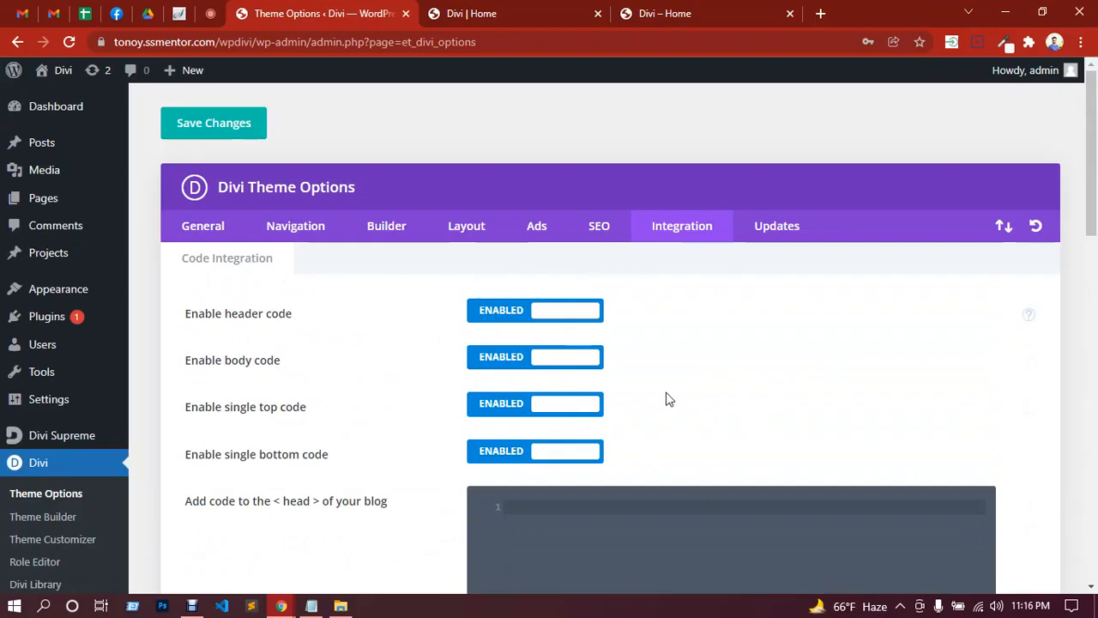
{"action": "left_click", "coordinate": [761, 230]}
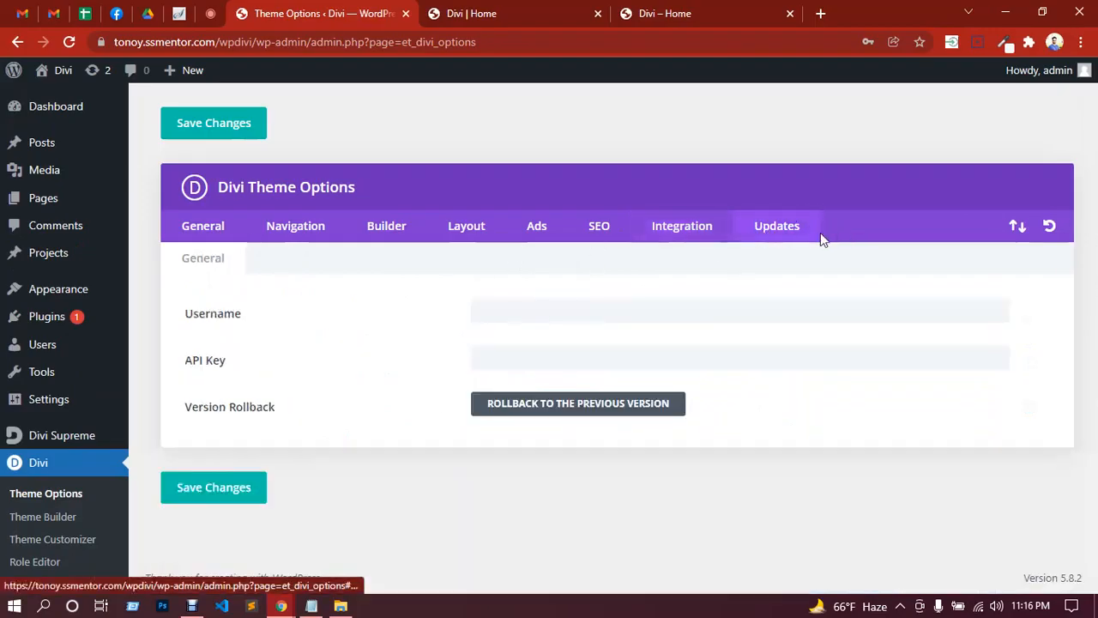
{"action": "left_click", "coordinate": [506, 307]}
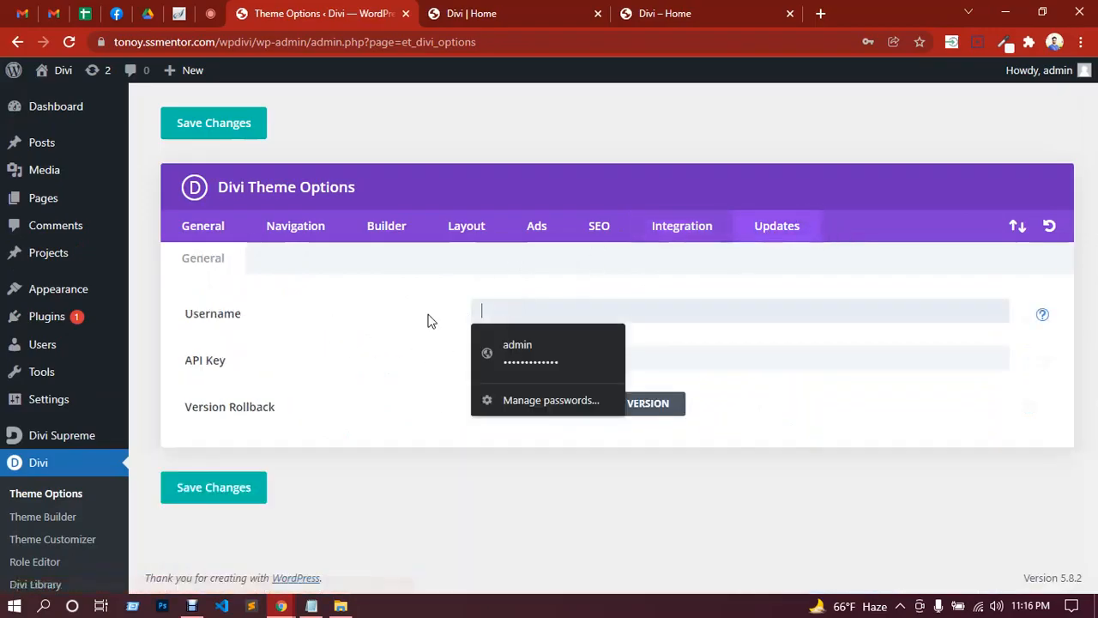
{"action": "left_click", "coordinate": [477, 338]}
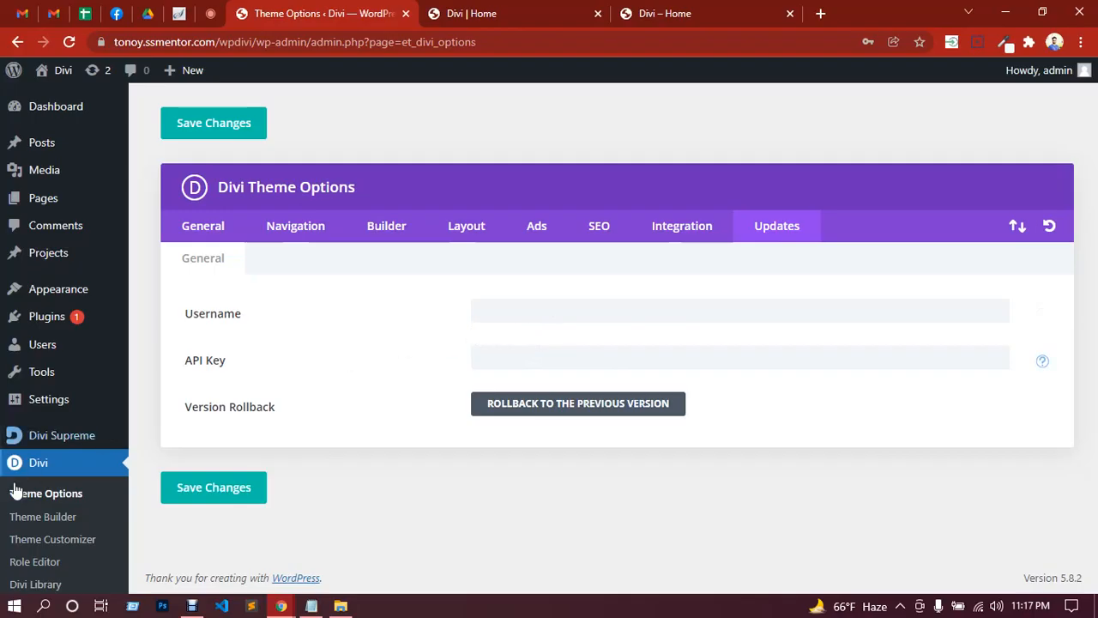
{"action": "left_click", "coordinate": [63, 525]}
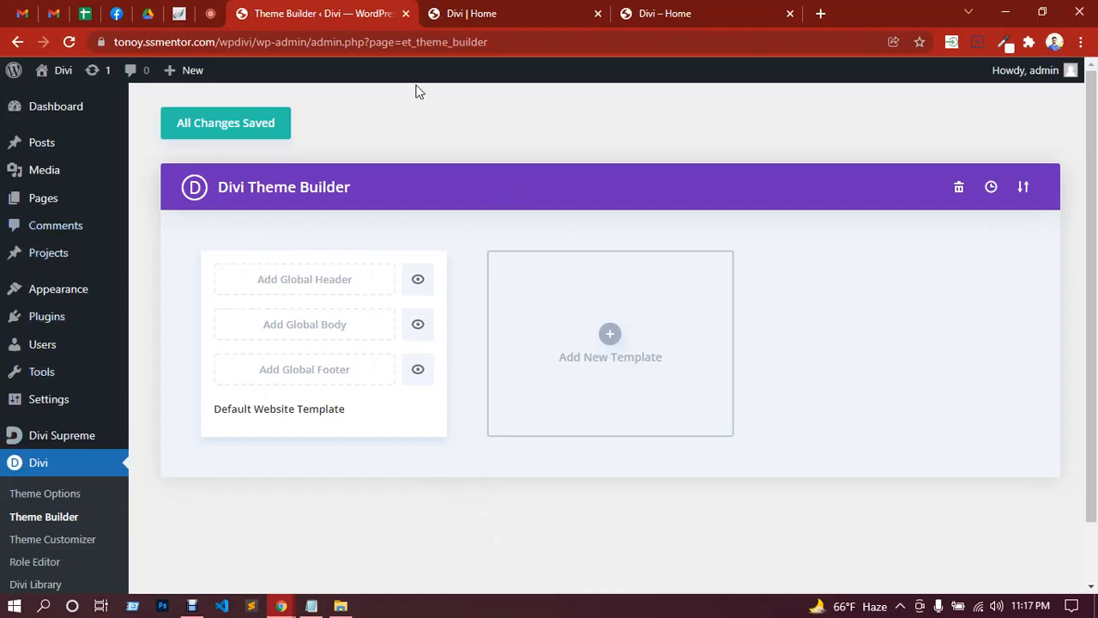
Switch to the Google Meet call to read the in-call messages, and bring up the Debut Professional recorder window.
{"action": "left_click", "coordinate": [210, 13]}
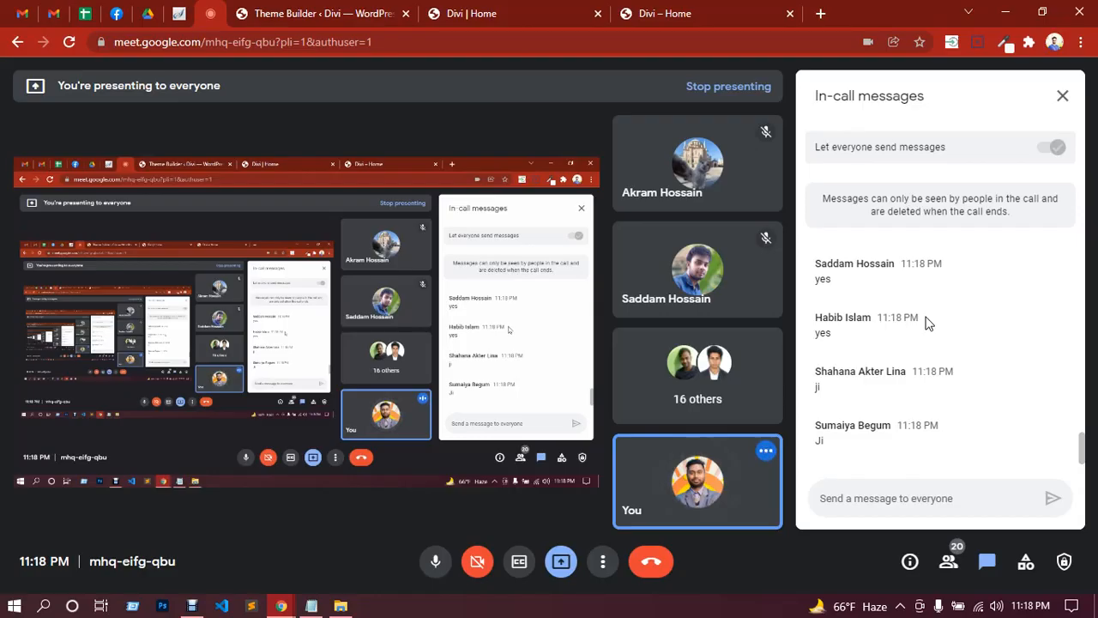
{"action": "left_click", "coordinate": [193, 605]}
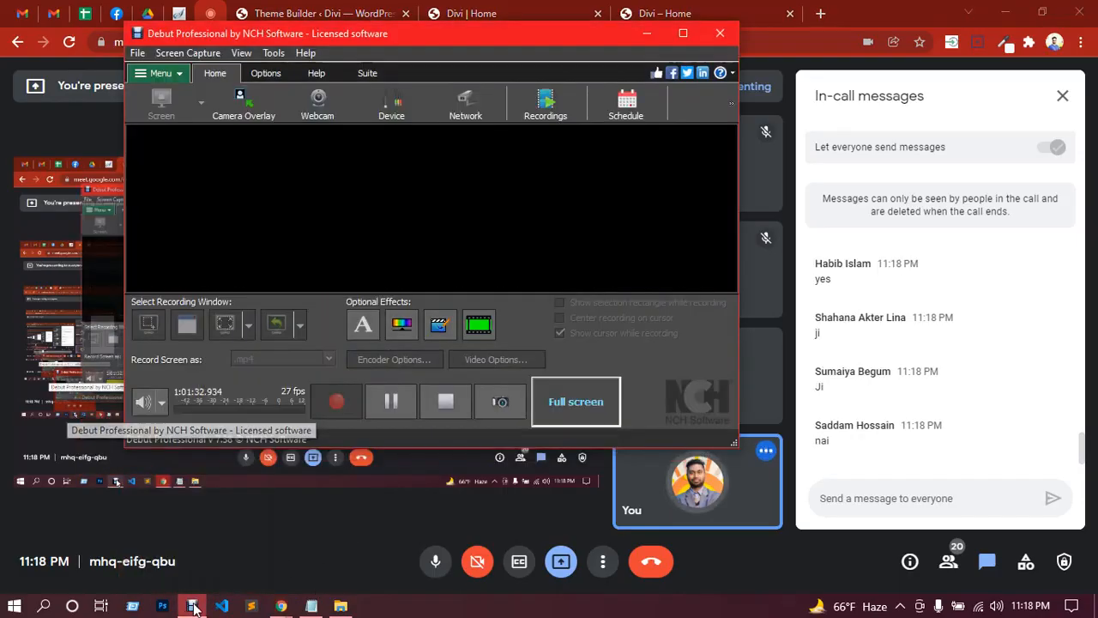
{"action": "left_click", "coordinate": [196, 609]}
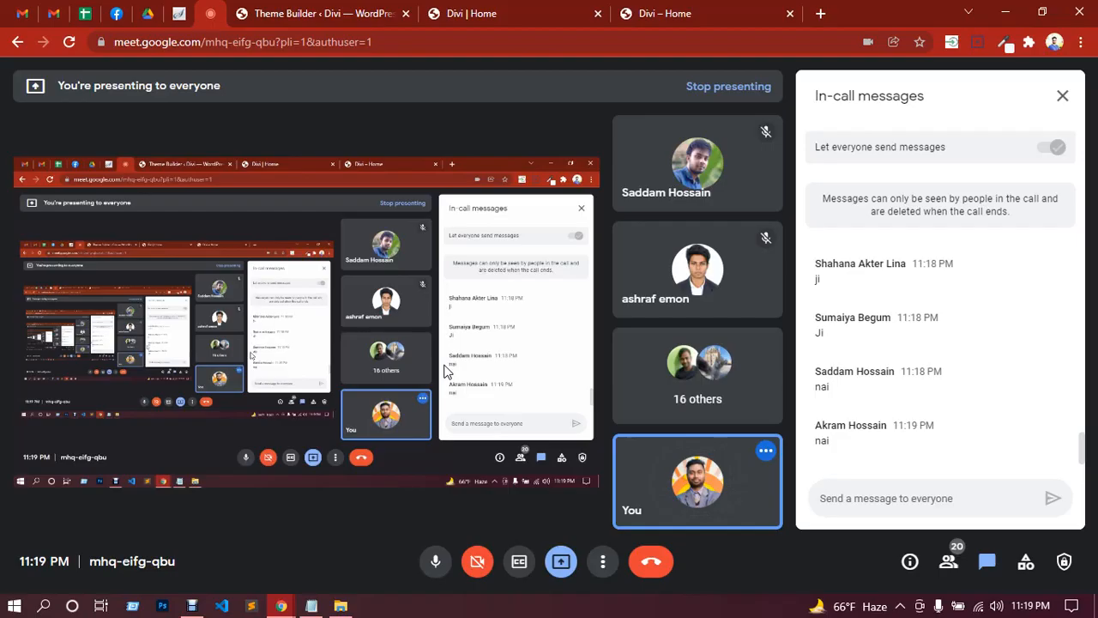
{"action": "left_click", "coordinate": [192, 606]}
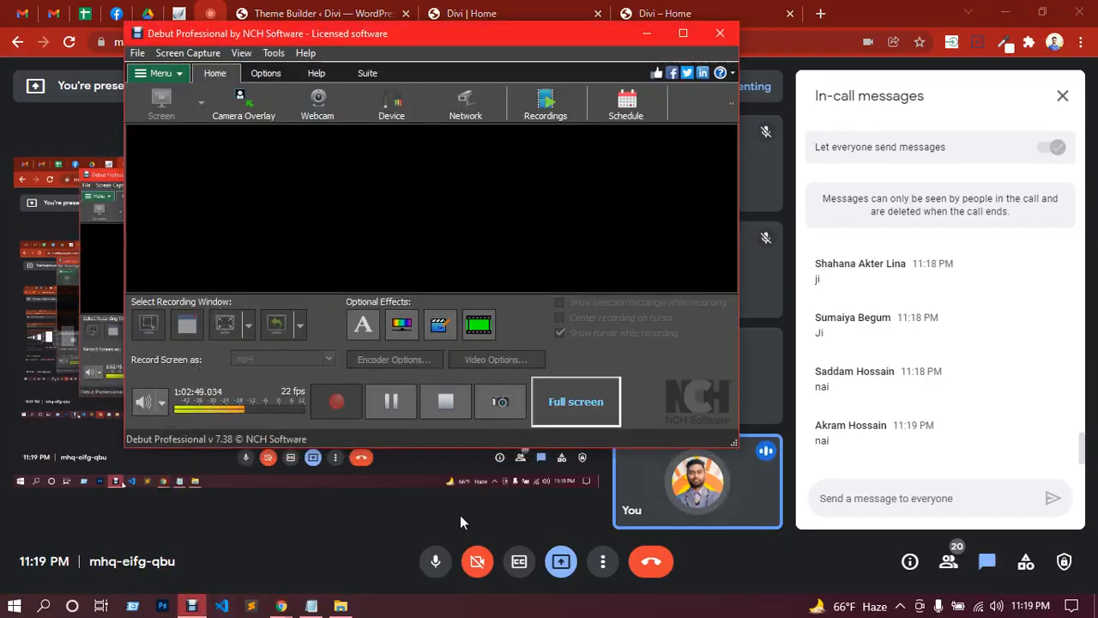